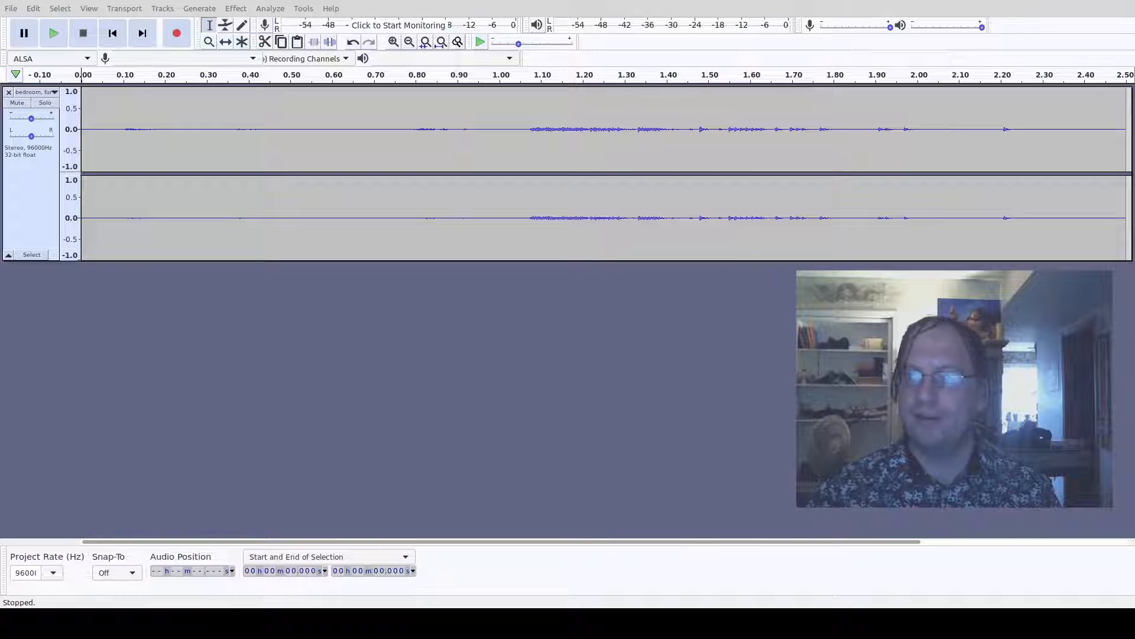
- Import additional audio files into the project as new tracks
left_click(516, 338)
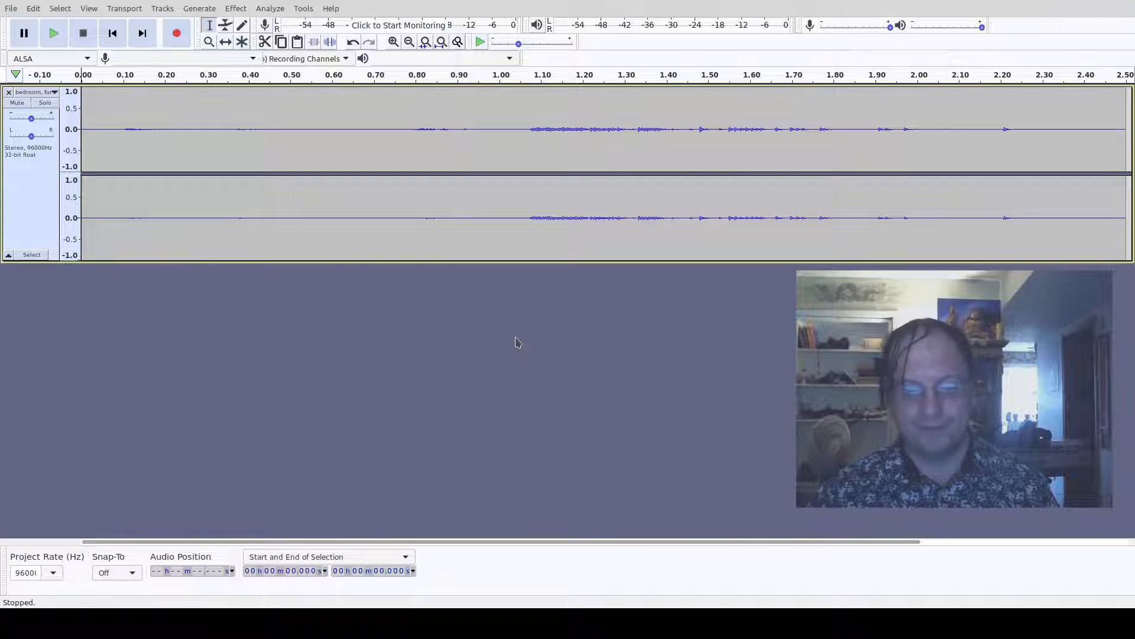
left_click(12, 8)
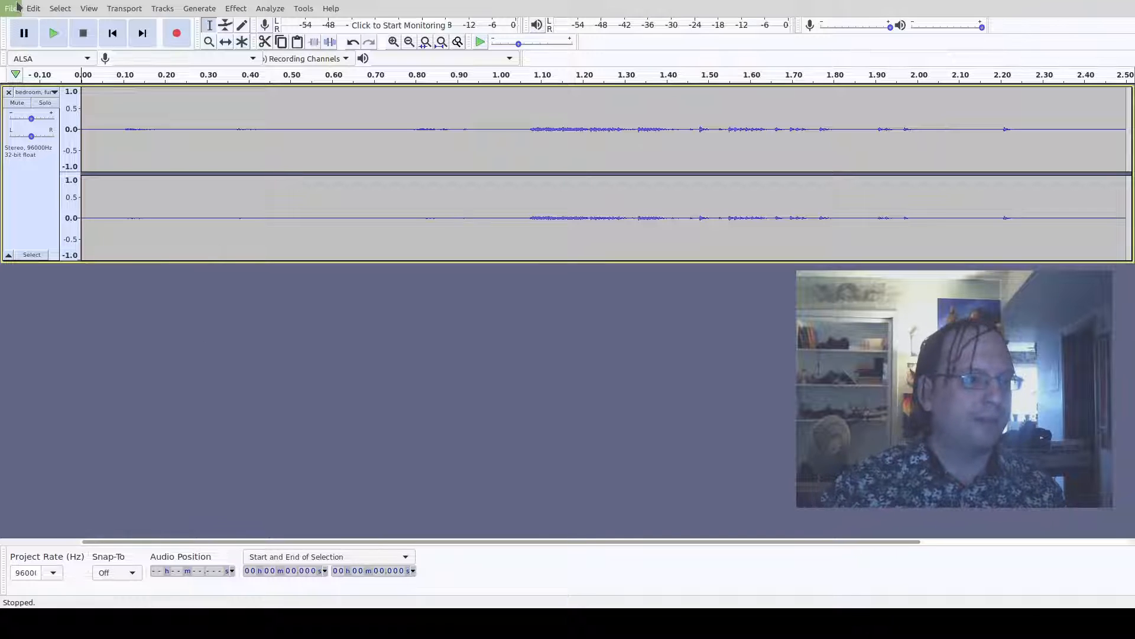
left_click(159, 123)
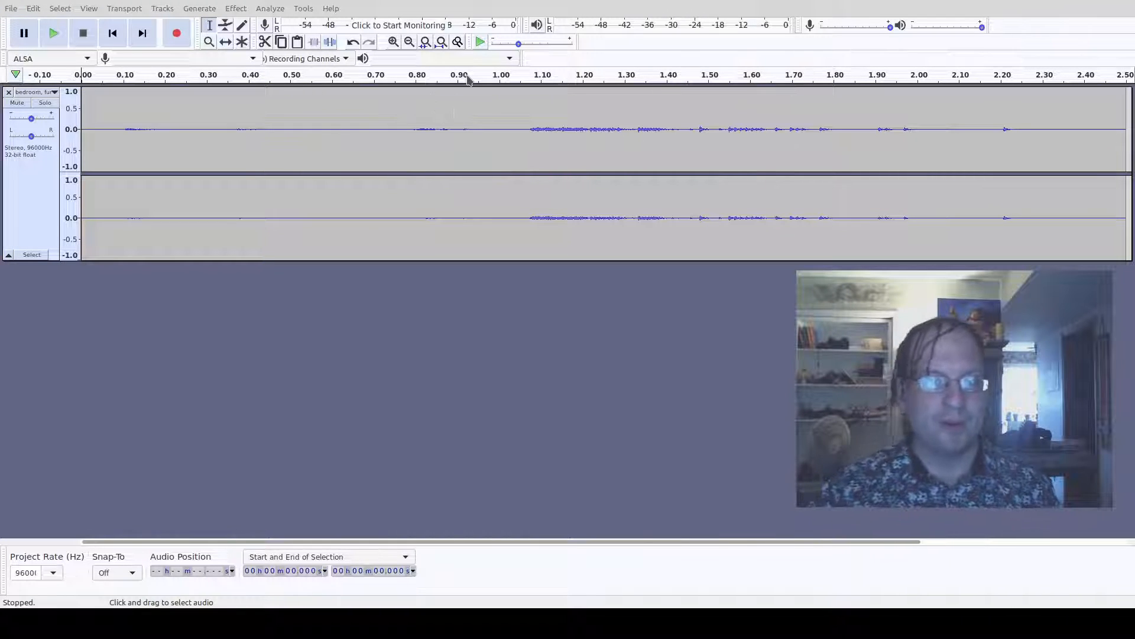
left_click(904, 574)
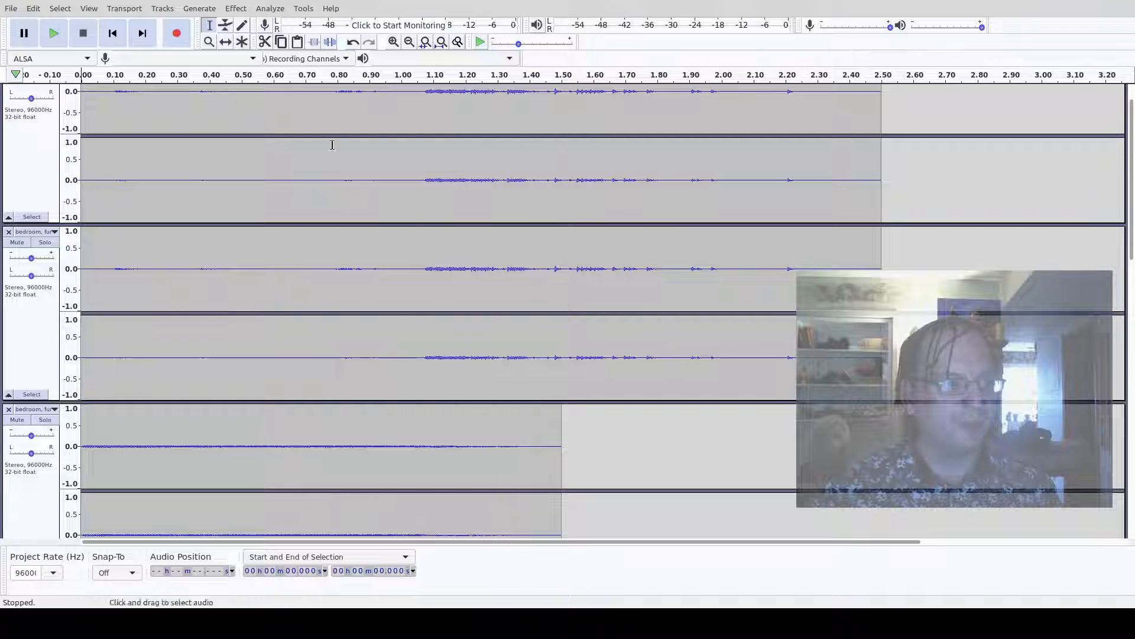
- Close the duplicate bedroom track at the top of the project
scroll(229, 224, "up", 2)
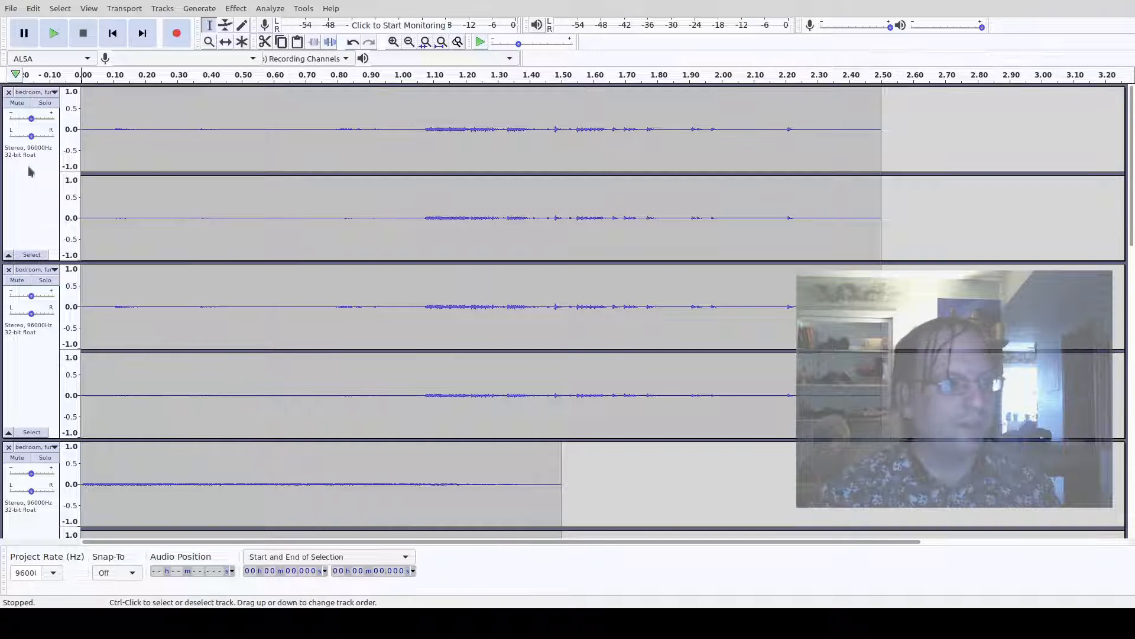
left_click(9, 93)
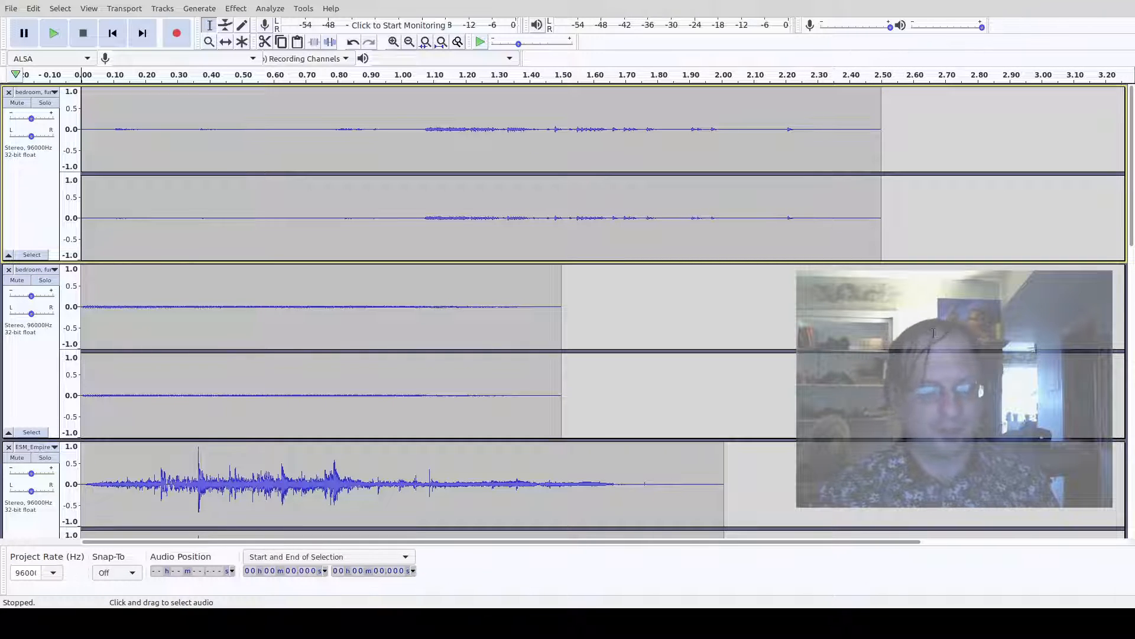
- Play the project and scroll through all the imported tracks to review them
key("space")
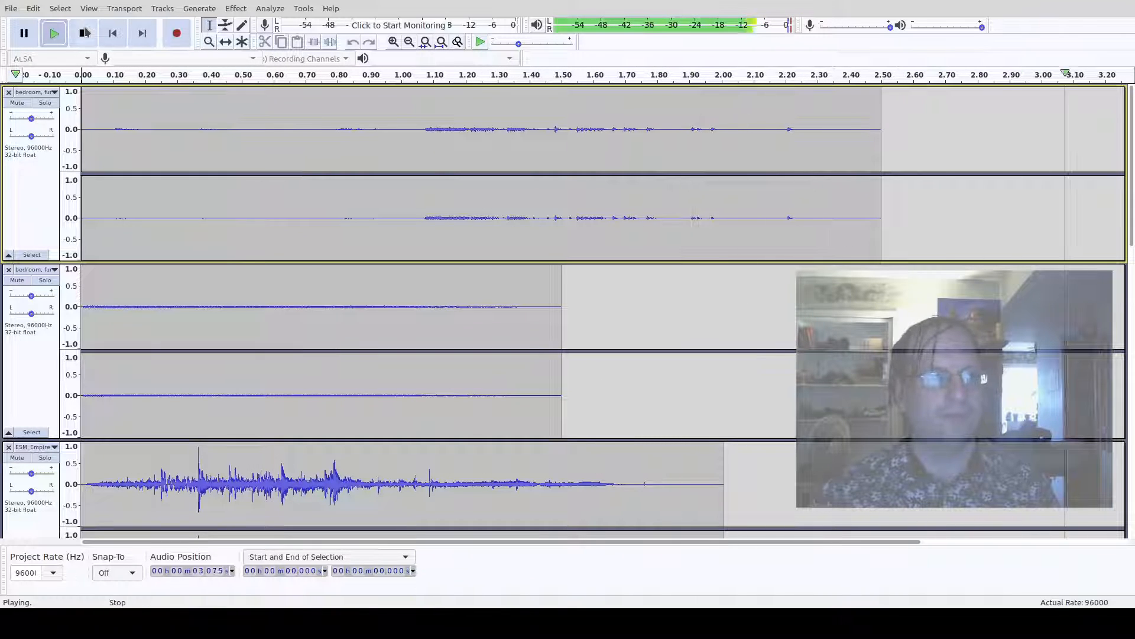
scroll(248, 134, "down", 2)
scroll(568, 307, "down", 4)
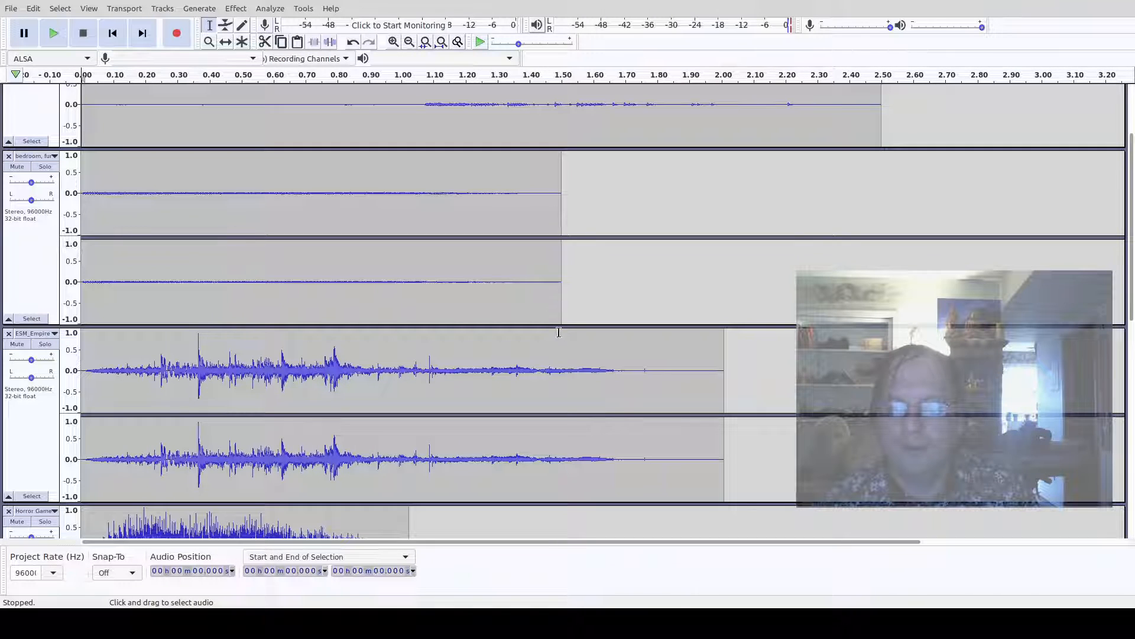
scroll(809, 221, "down", 10)
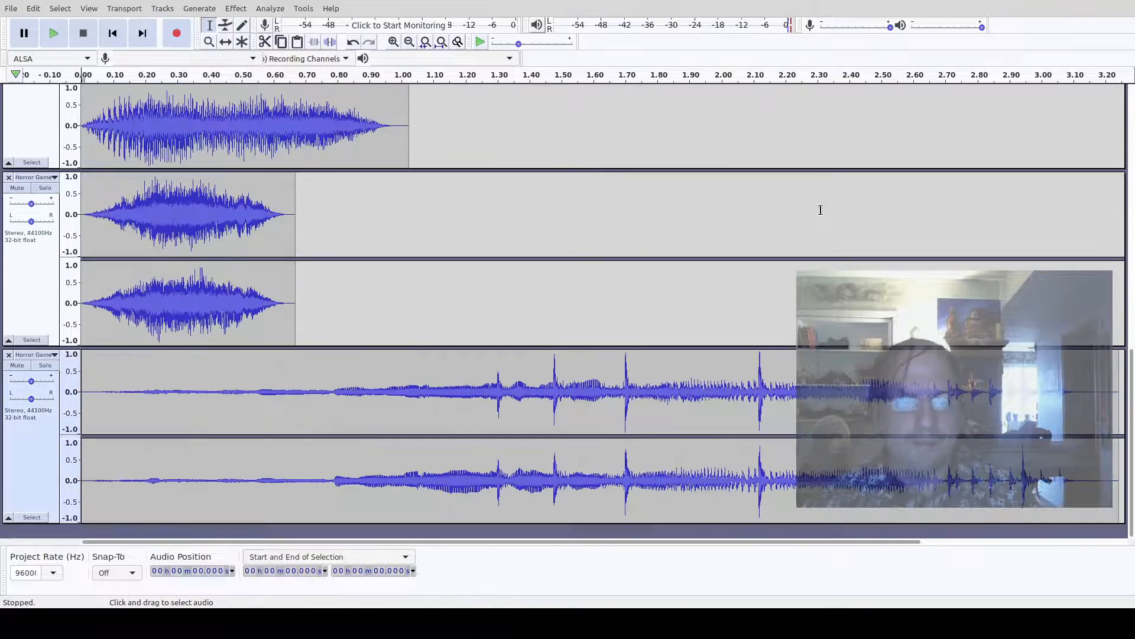
scroll(821, 210, "up", 15)
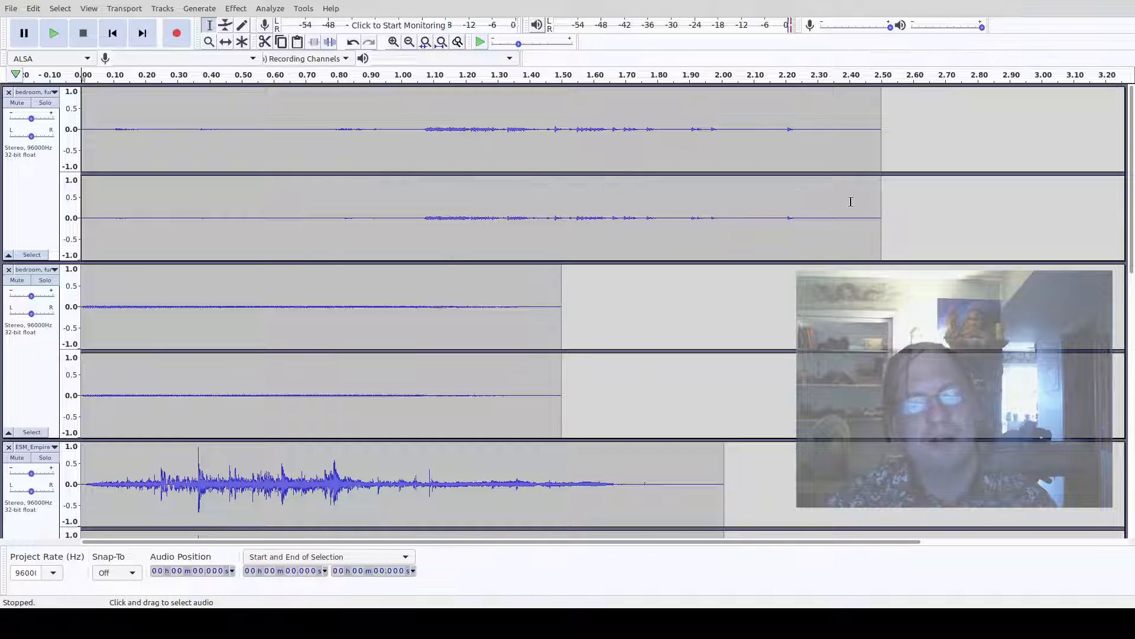
scroll(876, 201, "down", 5)
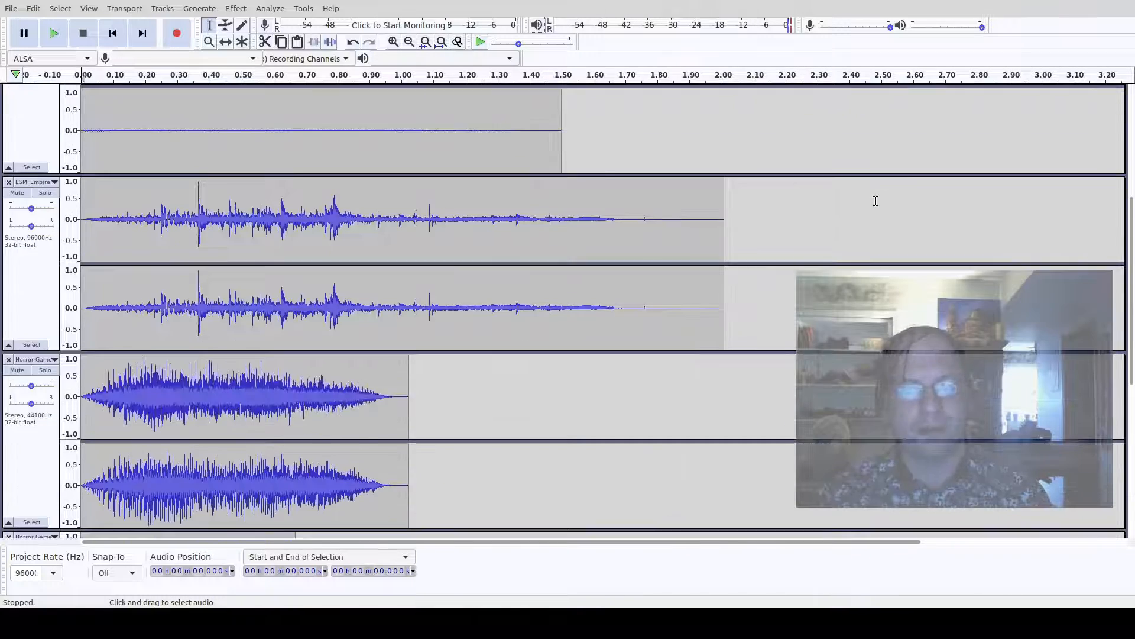
scroll(876, 201, "down", 6)
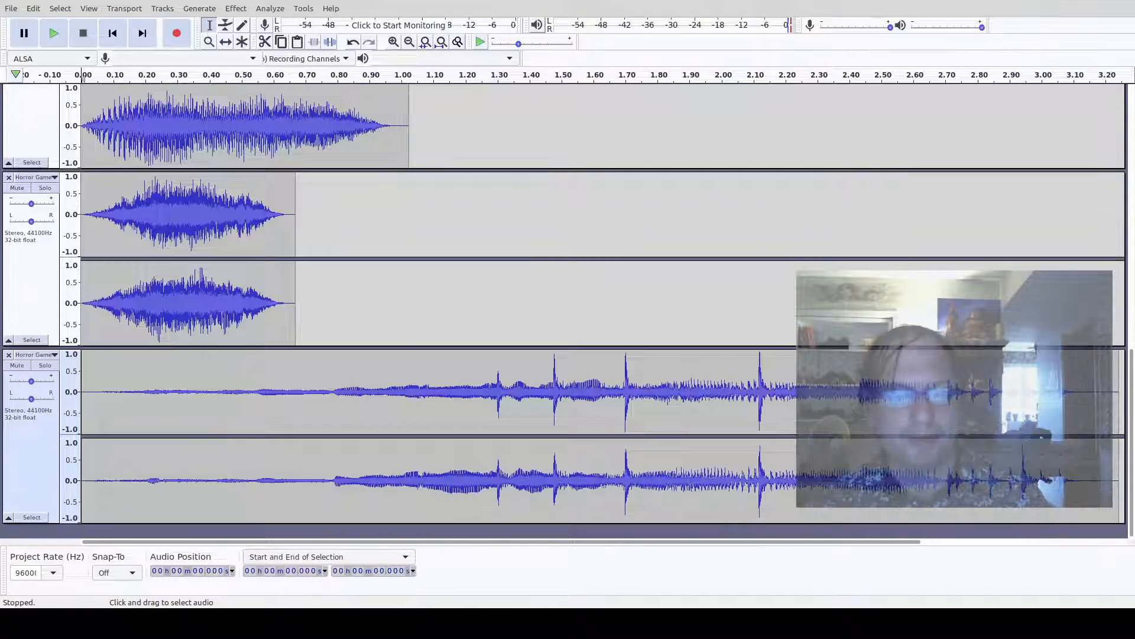
mouse_move(835, 542)
left_mouse_down()
mouse_move(976, 552)
mouse_move(850, 552)
left_mouse_up()
scroll(432, 269, "up", 6)
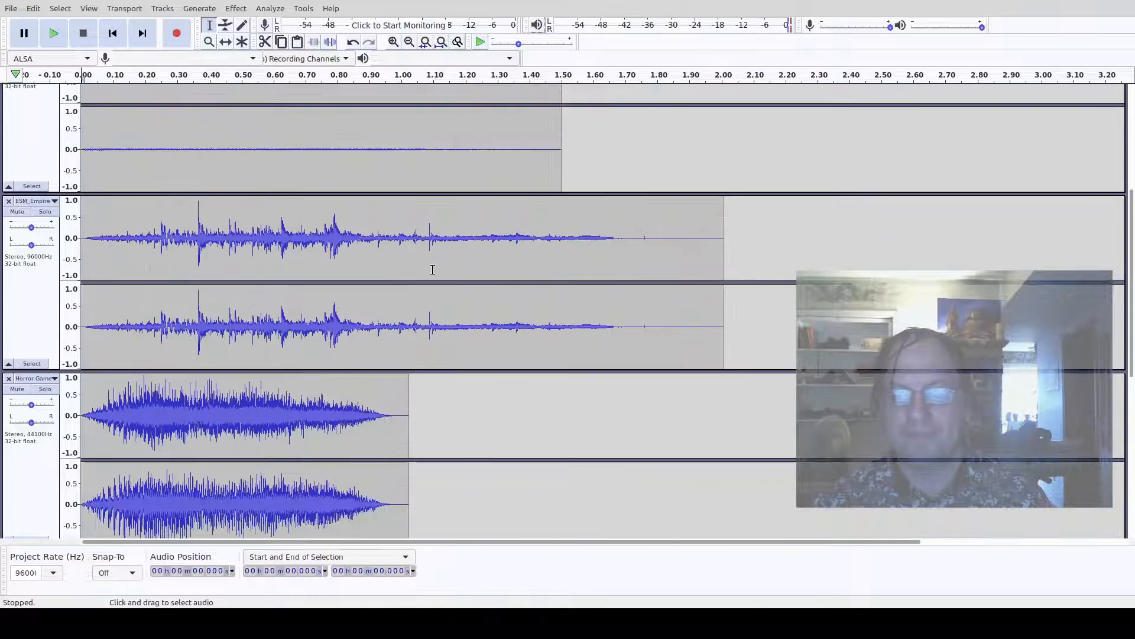
scroll(433, 270, "up", 5)
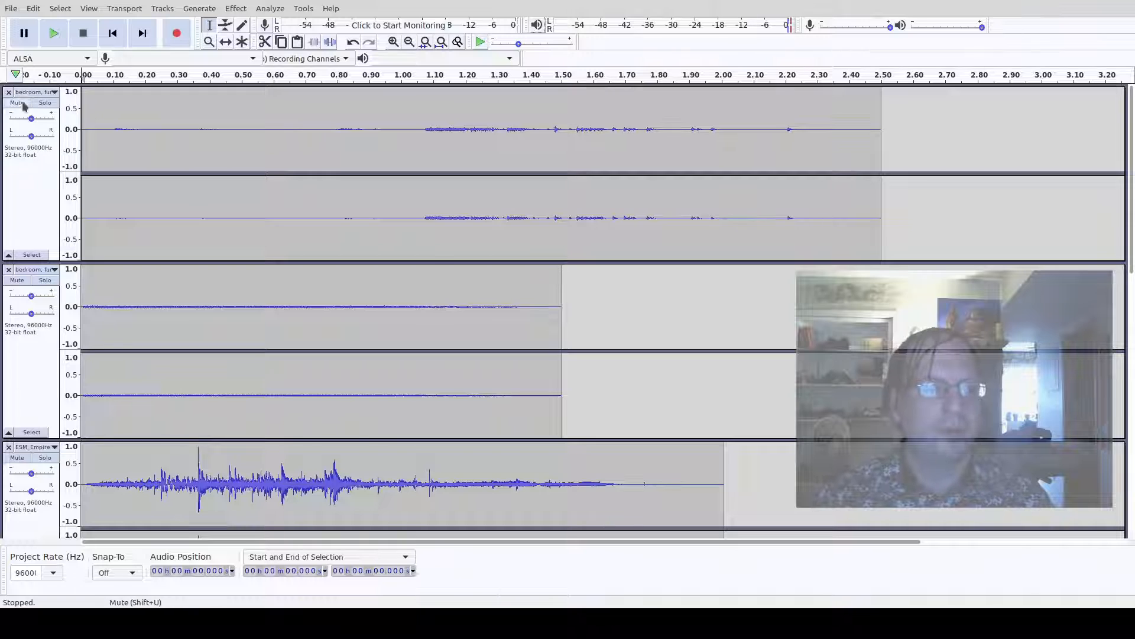
scroll(23, 105, "down", 10)
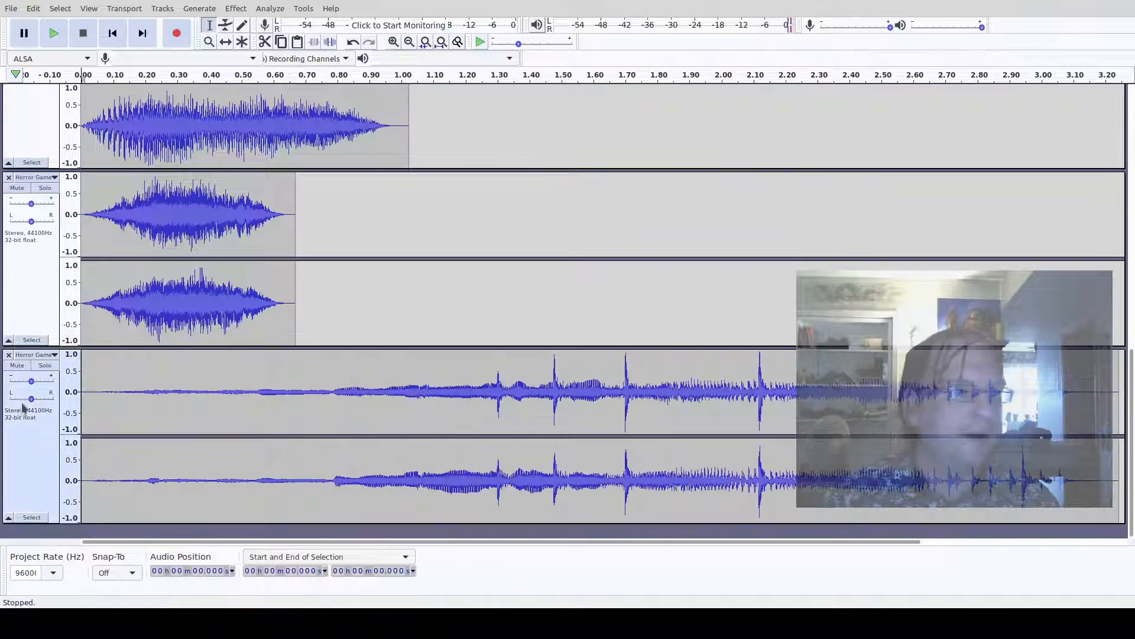
- Solo the long Horror Game track and play it back, then select all audio
left_click(23, 407)
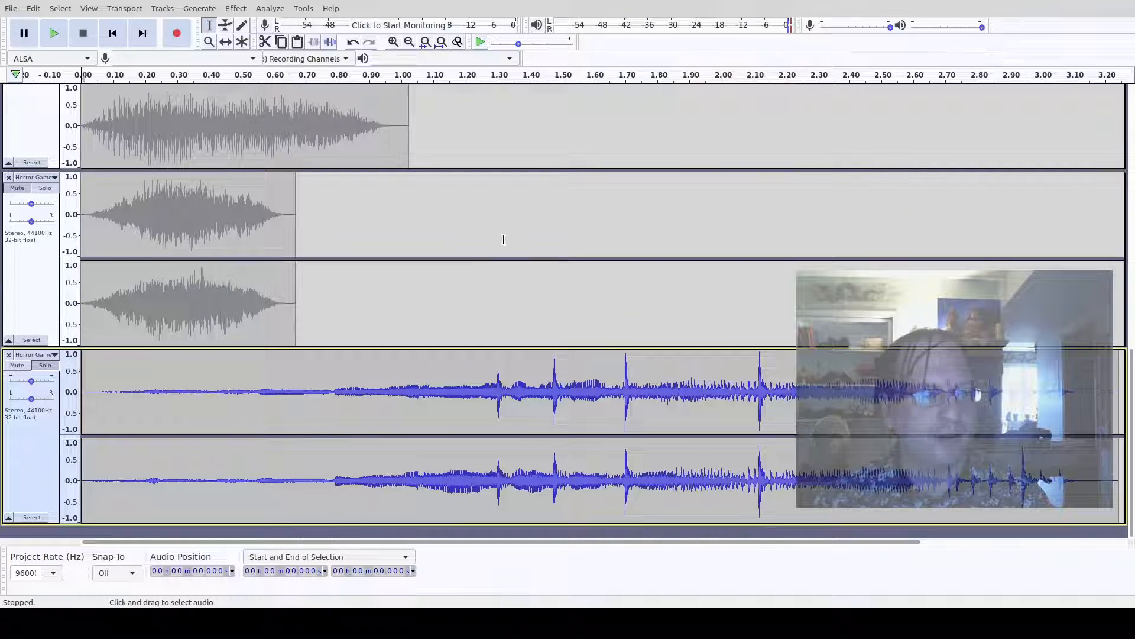
key("space")
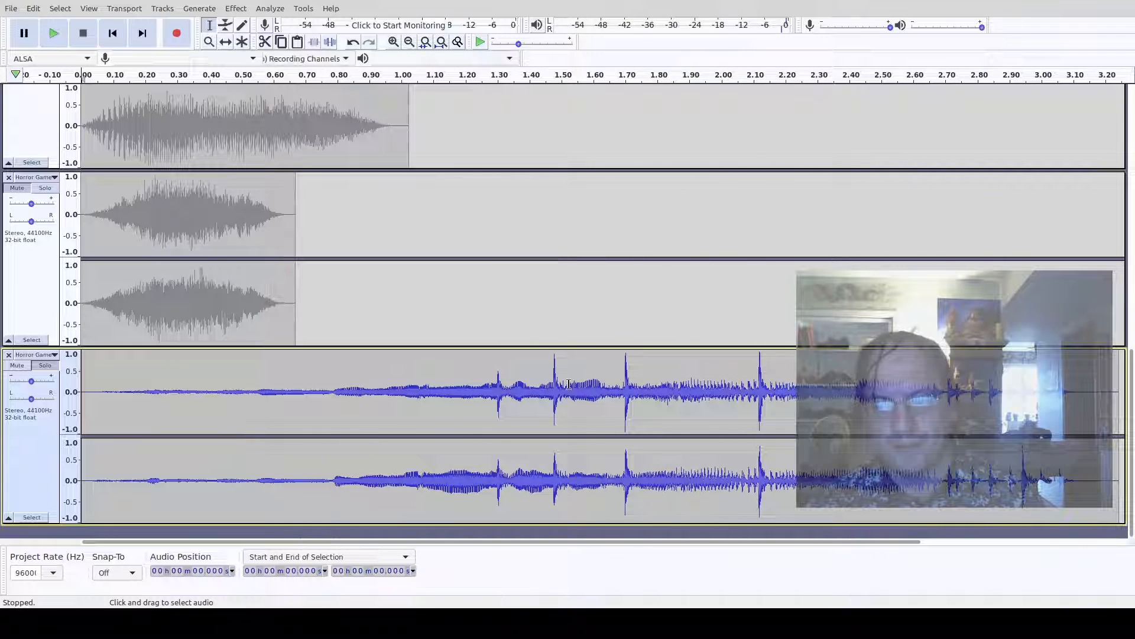
key("ctrl+a")
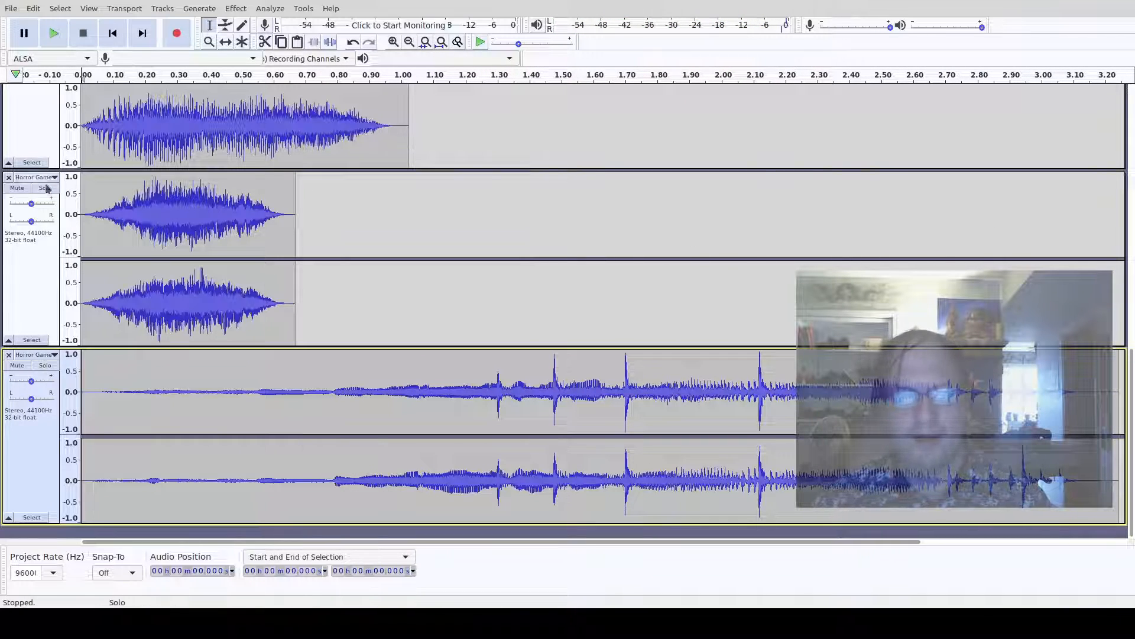
- Audition the short Horror Game track on solo and close it
left_click(45, 188)
key("space")
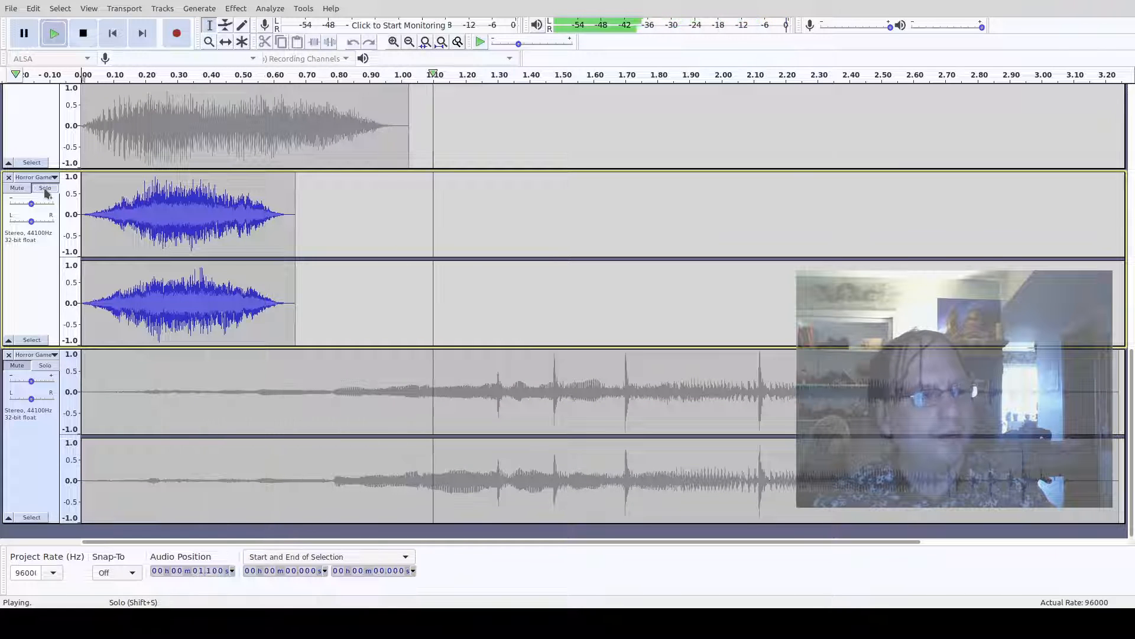
key("space")
left_click(8, 177)
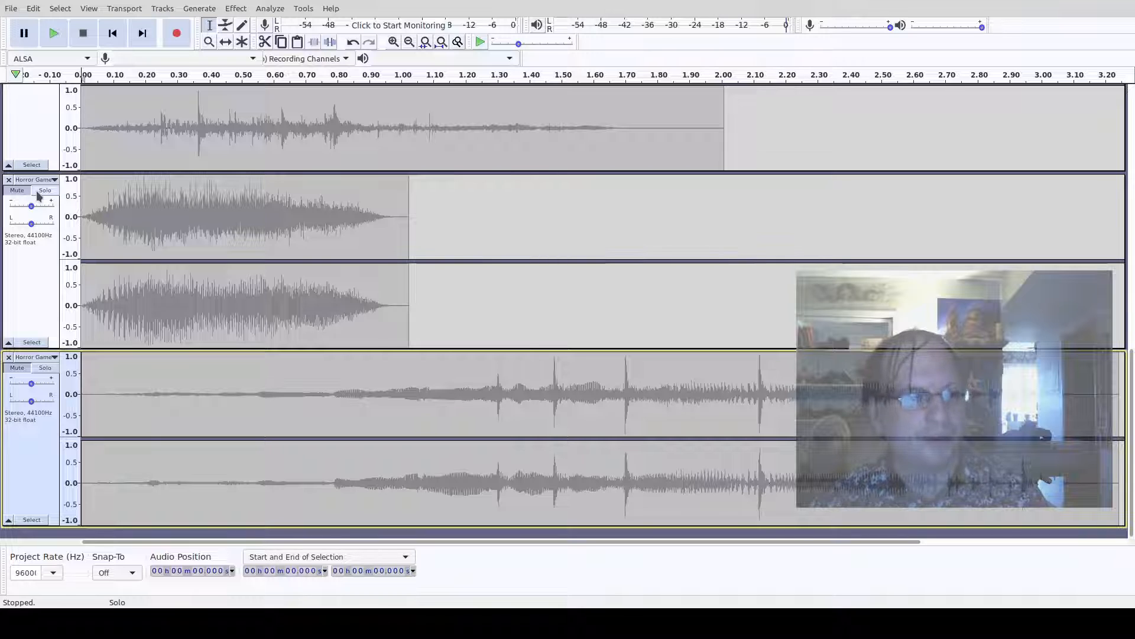
- Solo the remaining short Horror Game track and preview it
left_click(44, 190)
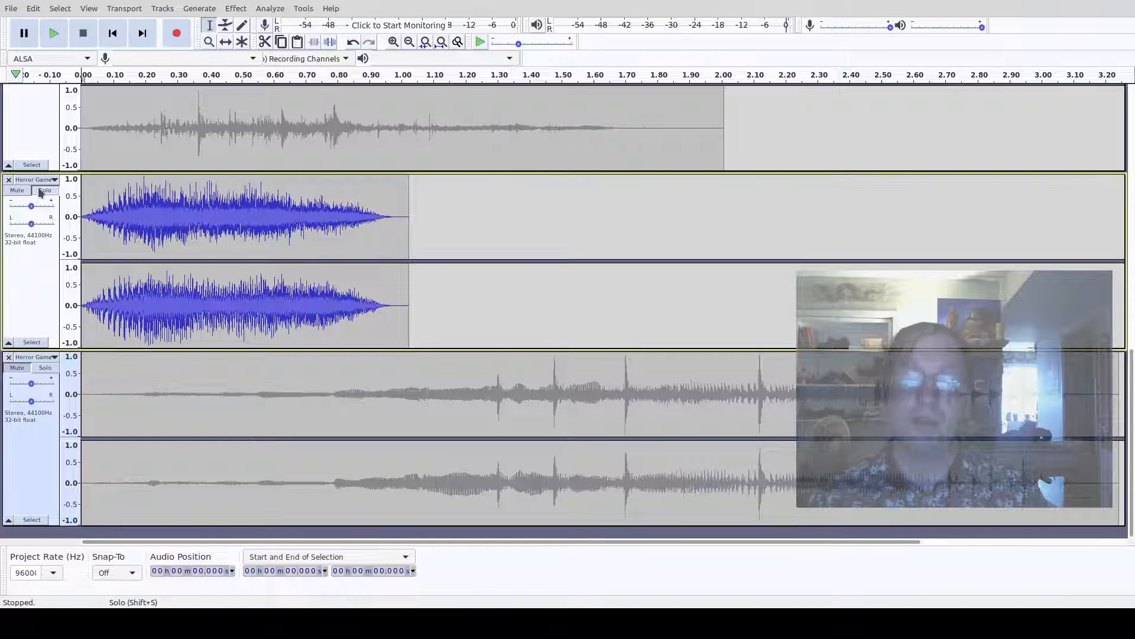
key("space")
- Solo the ESM_Empire track and preview it
key("space")
scroll(41, 190, "up", 3)
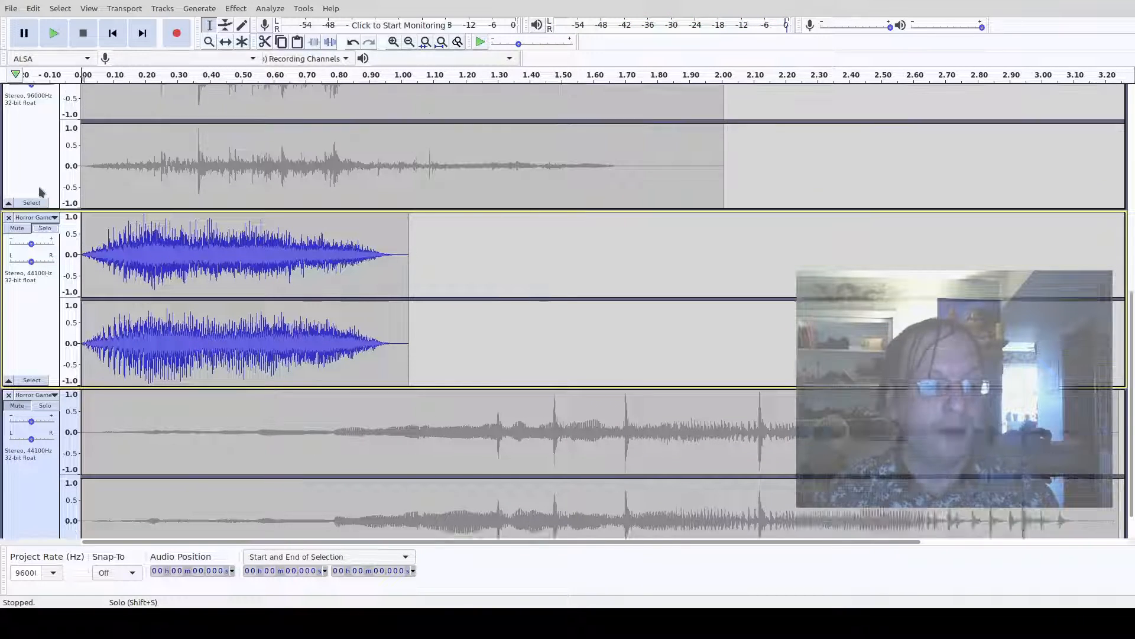
scroll(41, 188, "up", 1)
left_click(37, 165)
key("space")
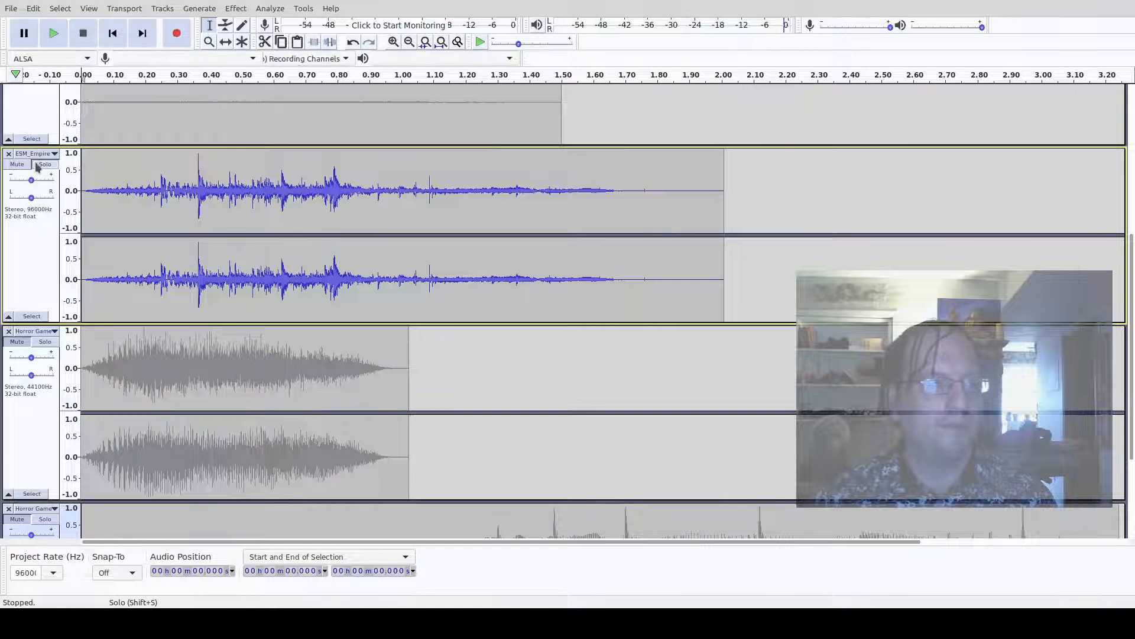
- Solo the 1.5-second bedroom track and preview it
scroll(34, 163, "up", 4)
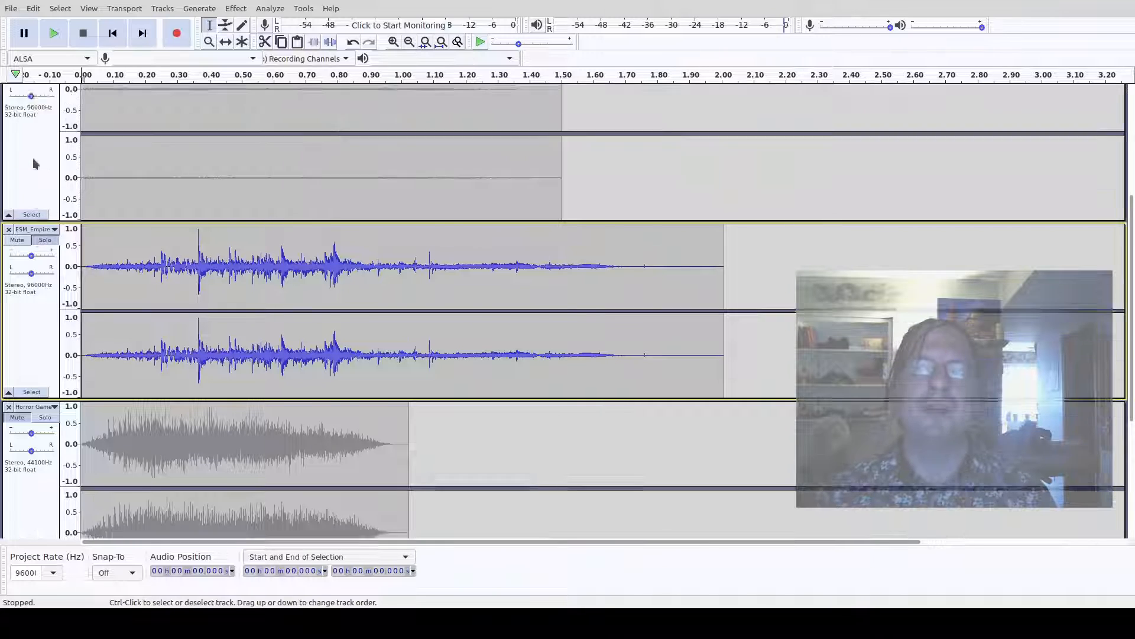
left_click(44, 176)
key("space")
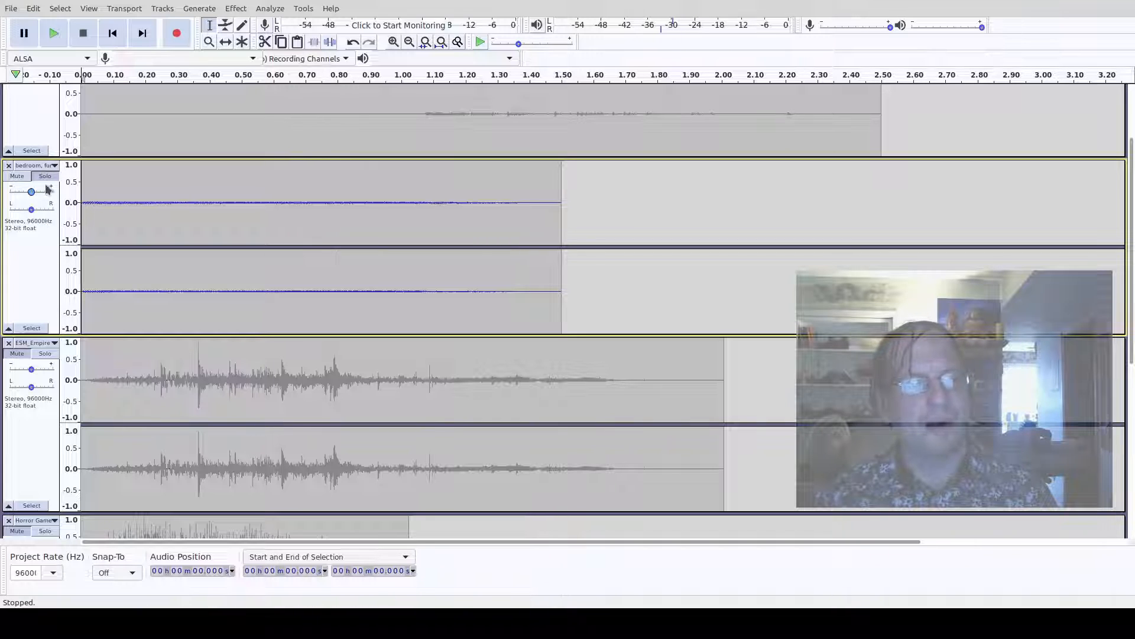
- Audition the top bedroom track on solo, stop playback, and close that track
scroll(47, 181, "up", 1)
scroll(47, 180, "up", 2)
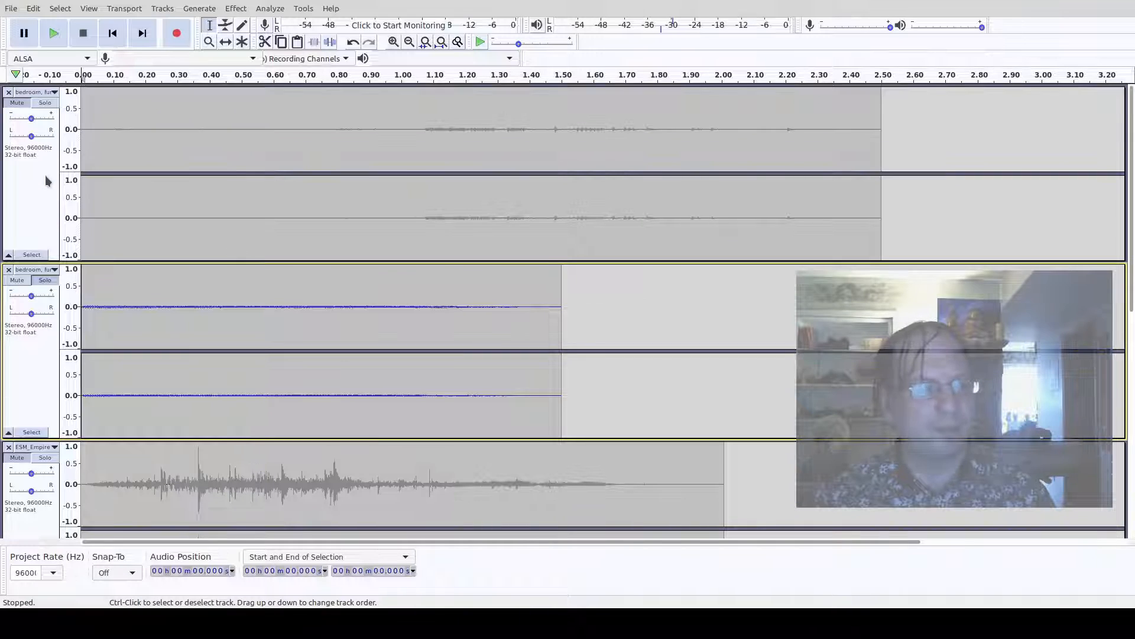
left_click(50, 104)
key("space")
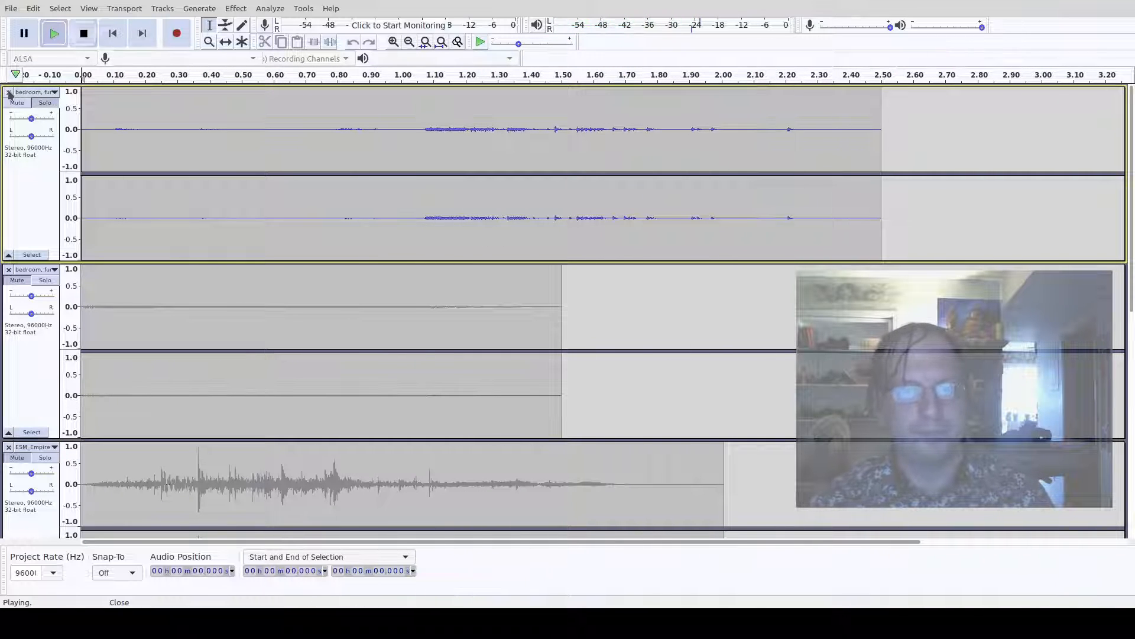
left_click(83, 33)
left_click(8, 92)
- Solo the short Horror Game track and play it back from the start
scroll(152, 163, "down", 5)
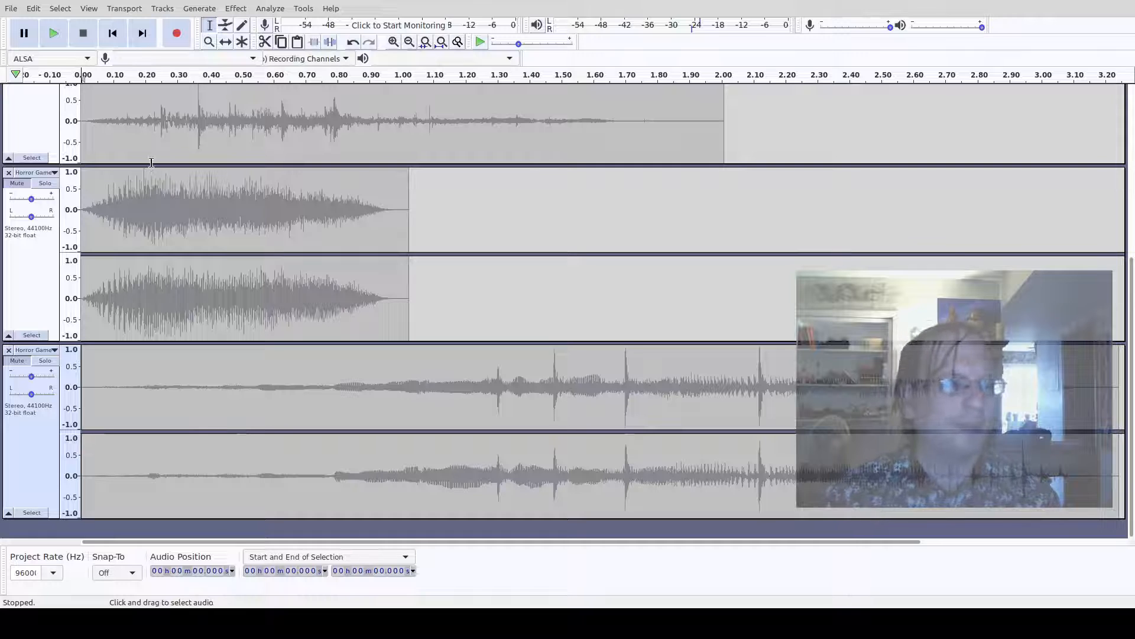
left_click(210, 203)
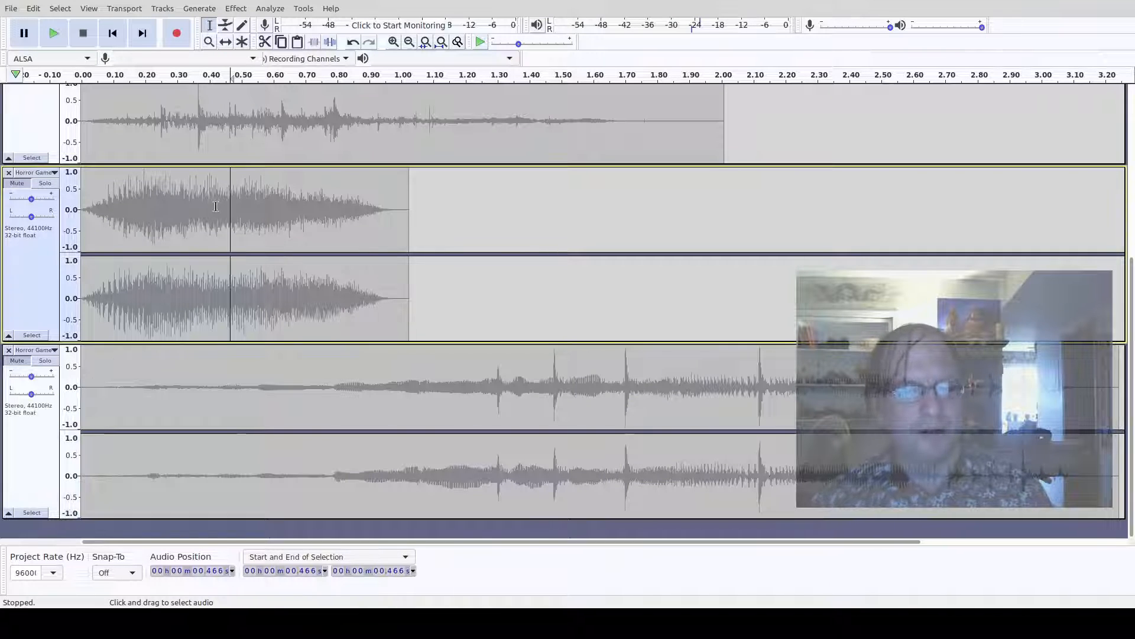
left_click(45, 182)
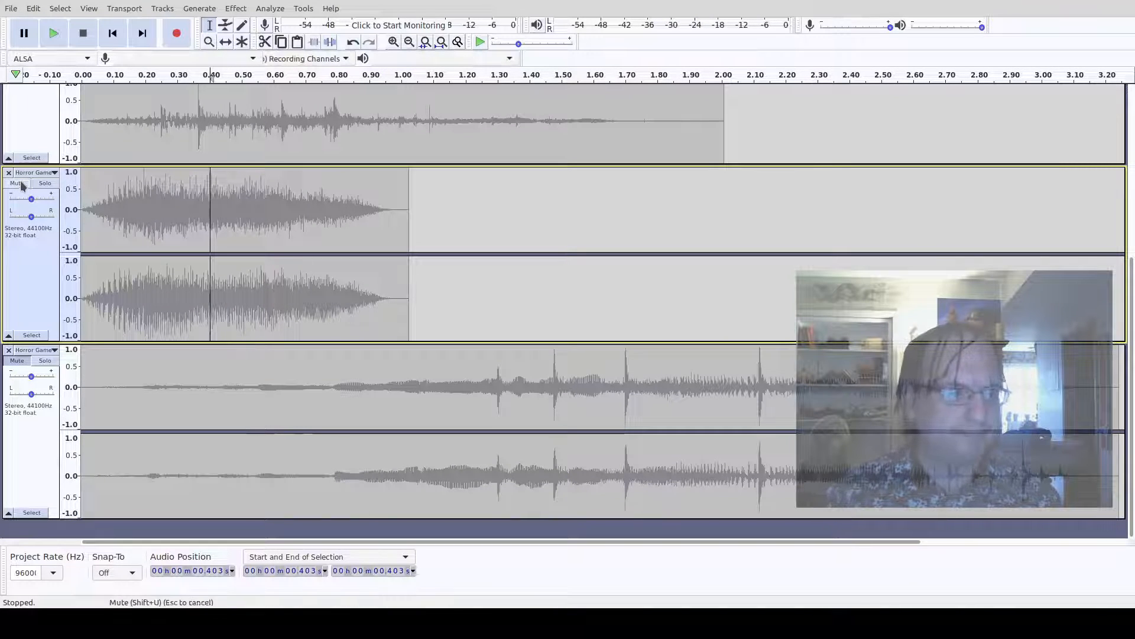
key("space")
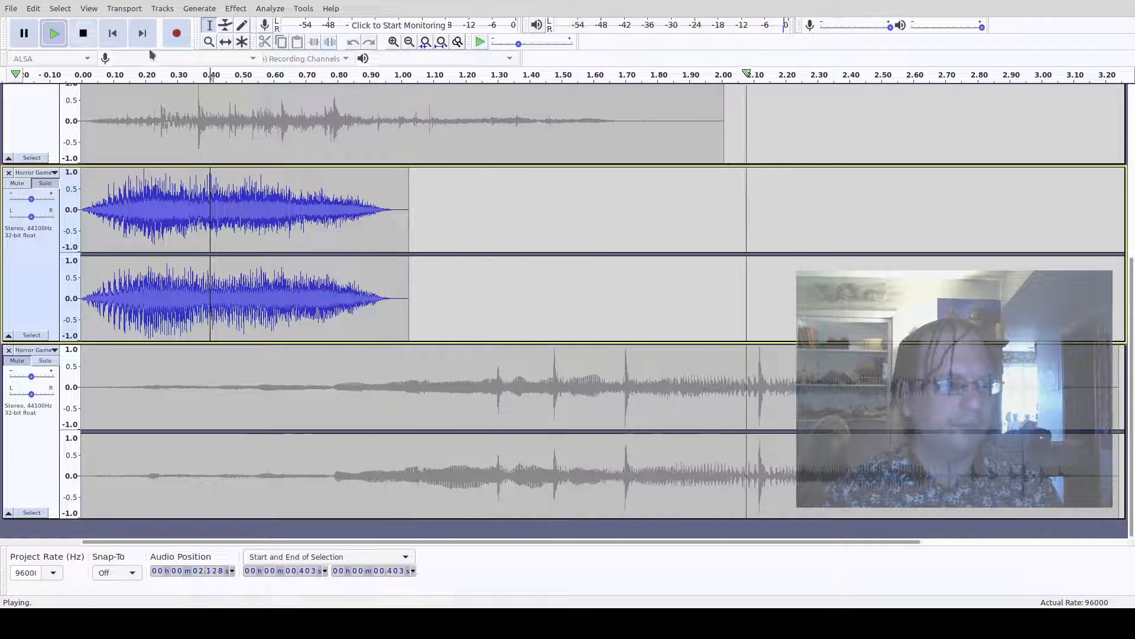
left_click(113, 33)
key("space")
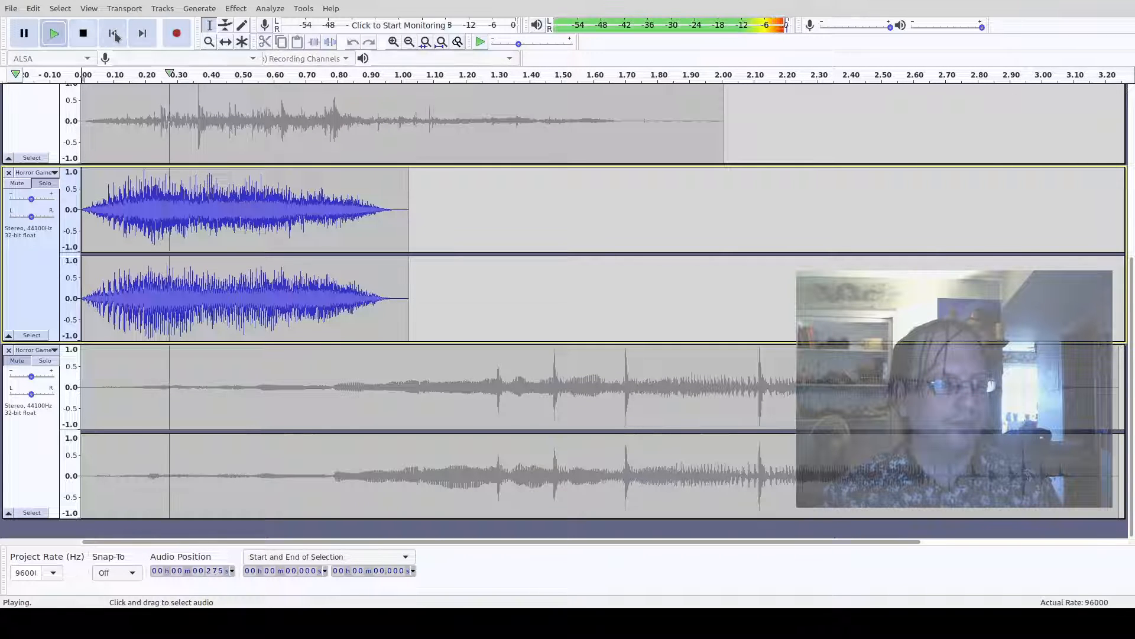
key("space")
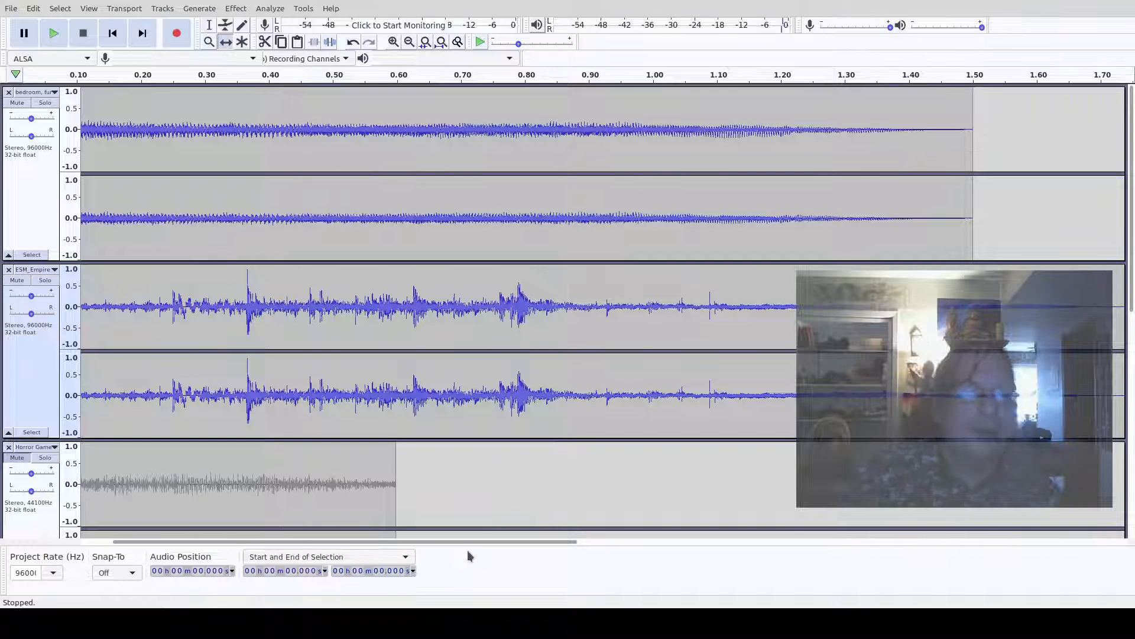
- Select the ESM_Empire track and preview it from the start
left_click_drag(453, 542, 405, 541)
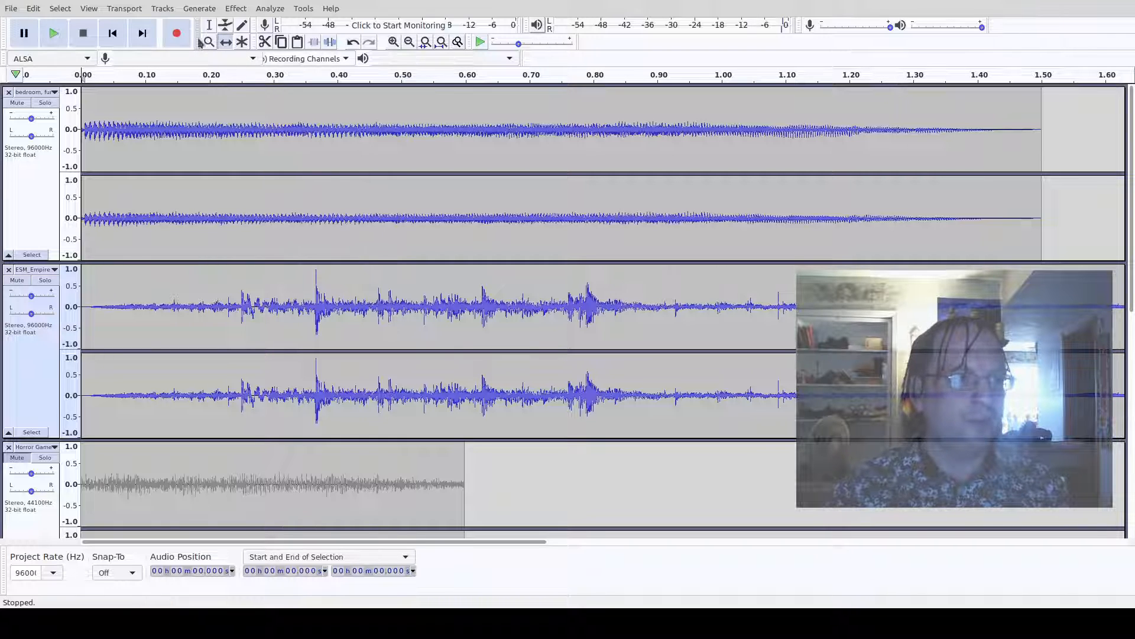
left_click(451, 331)
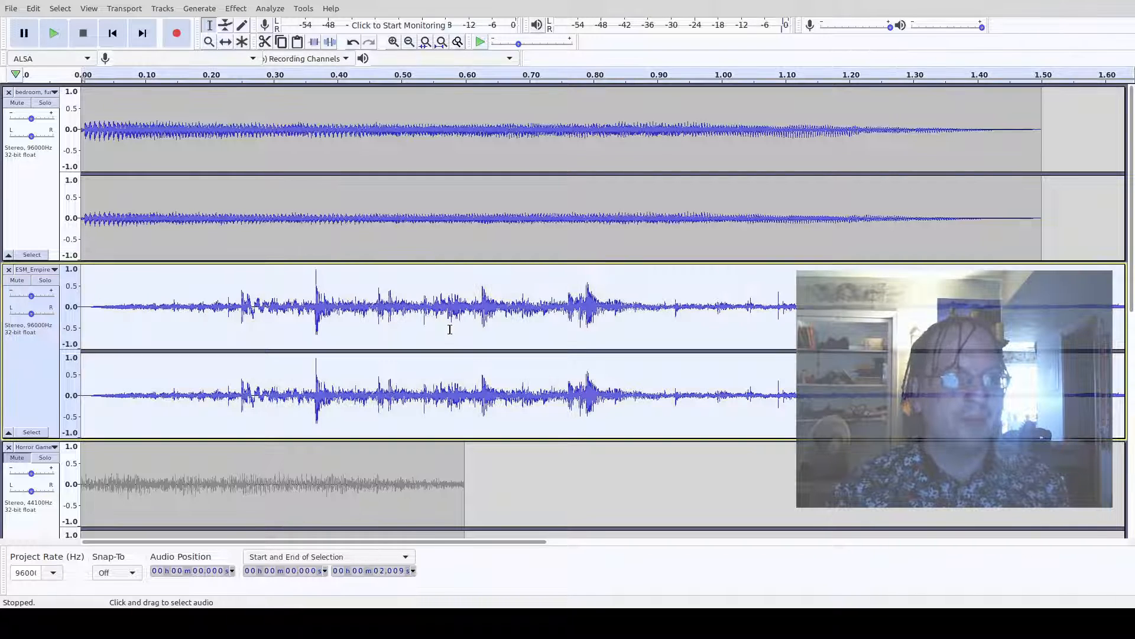
key("space")
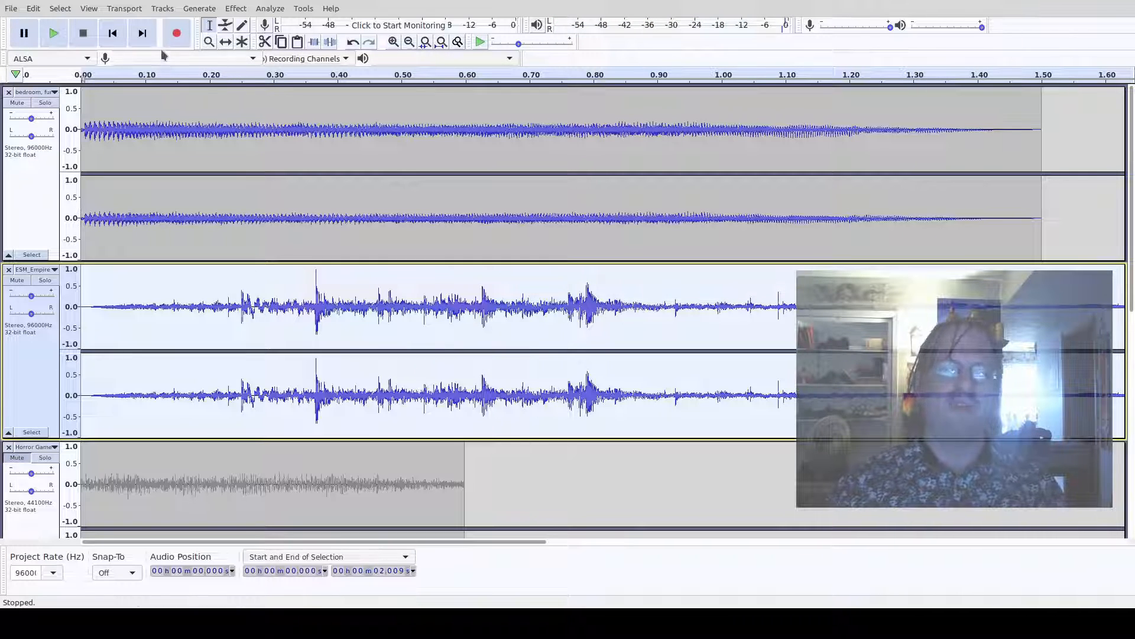
- Time-shift the bedroom track about 0.06 s later and play the tracks back together
left_click(224, 43)
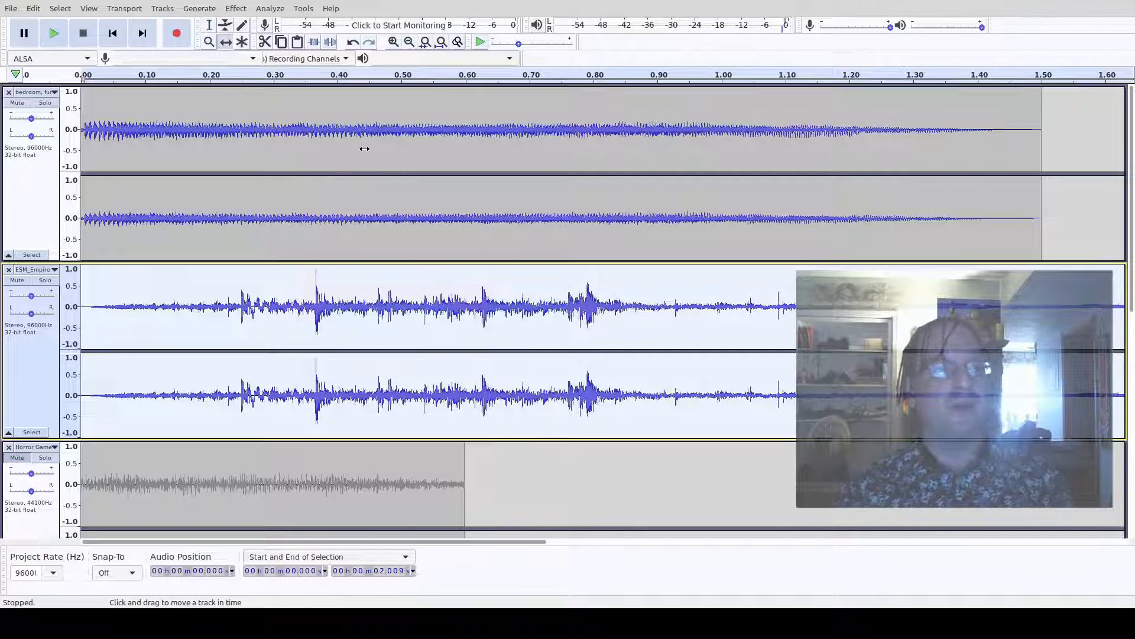
left_click_drag(364, 149, 404, 155)
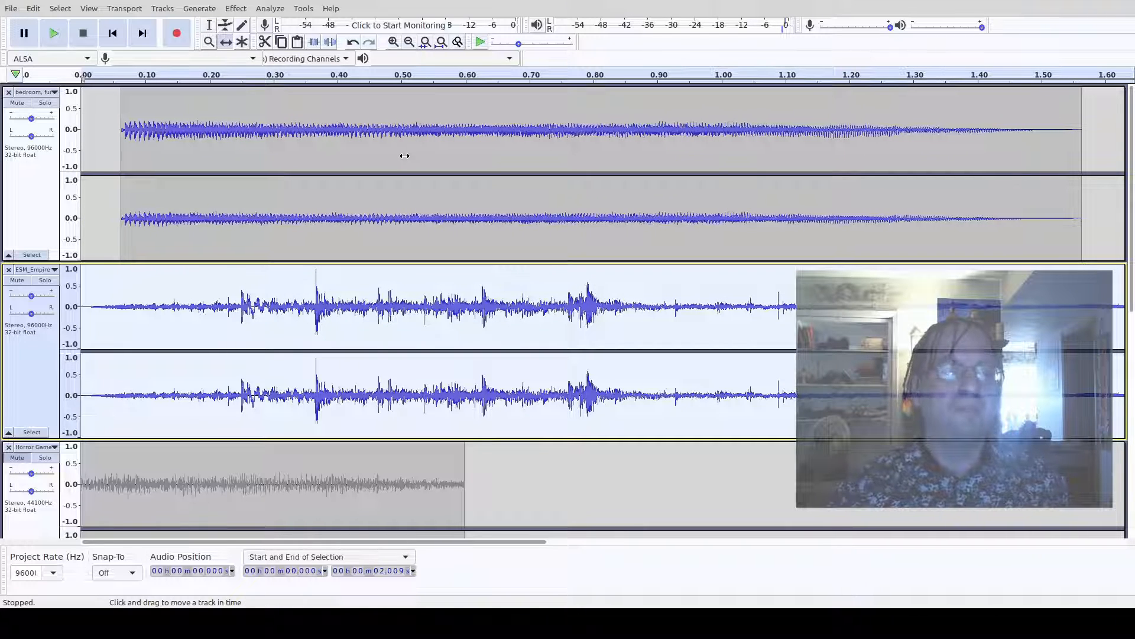
key("space")
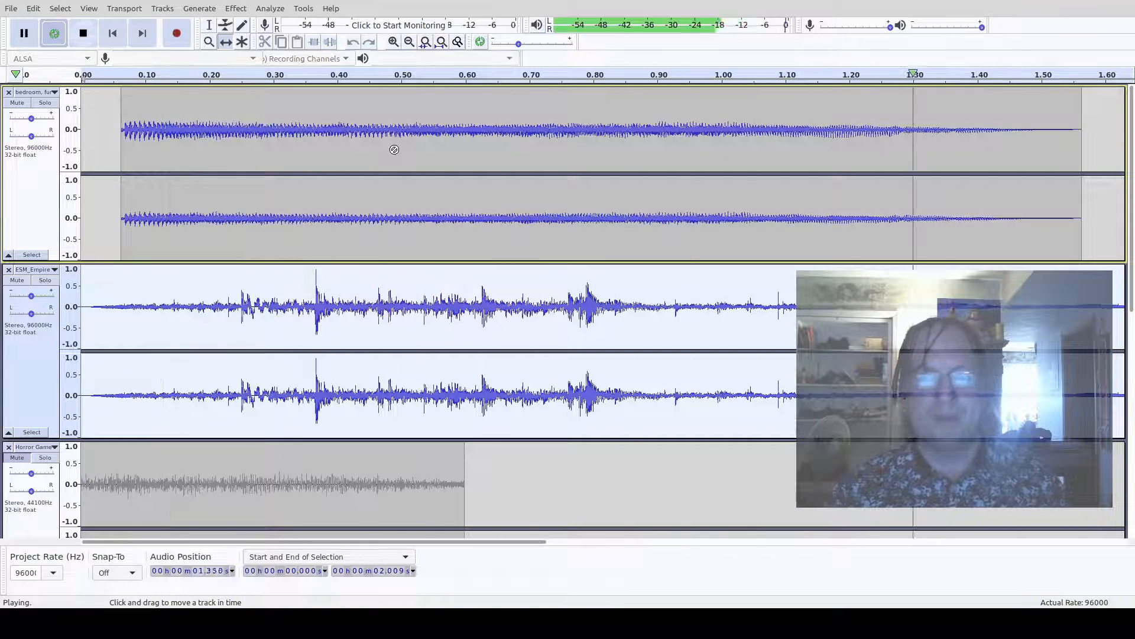
left_click(76, 36)
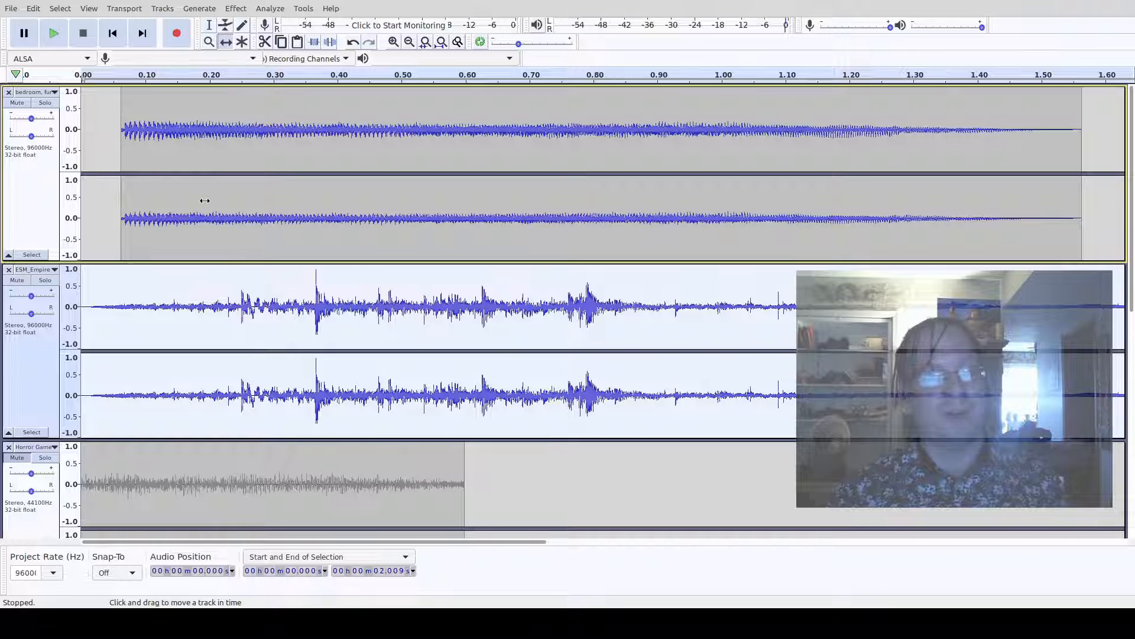
- Zoom in closely on the track ends and starts to inspect how the clips line up
key("ctrl+3")
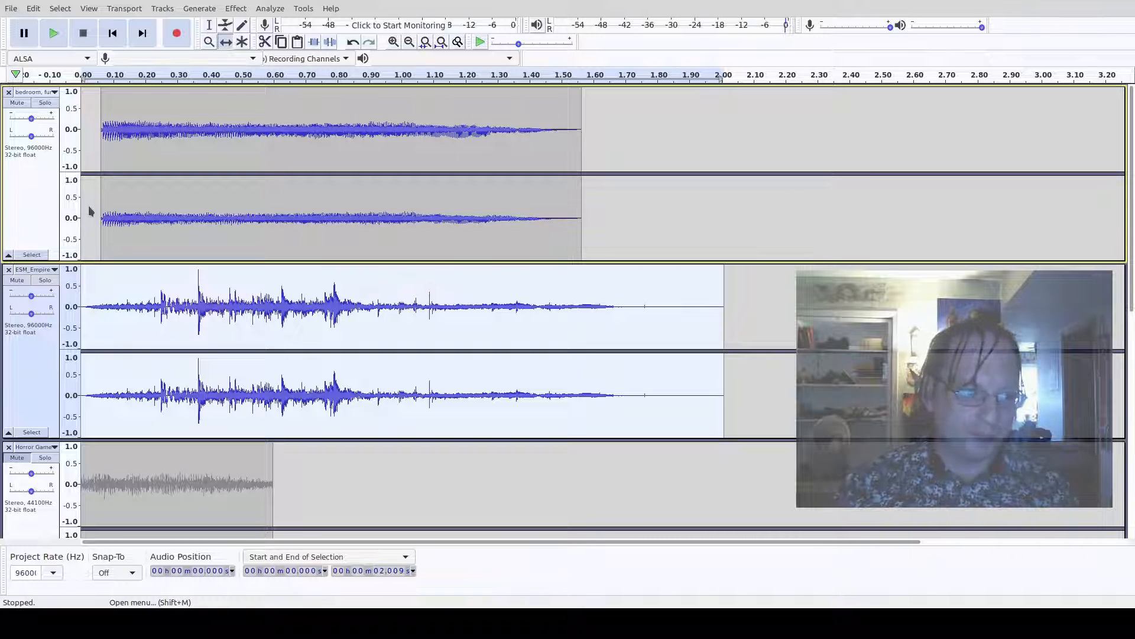
scroll(585, 106, "up", 5, "ctrl")
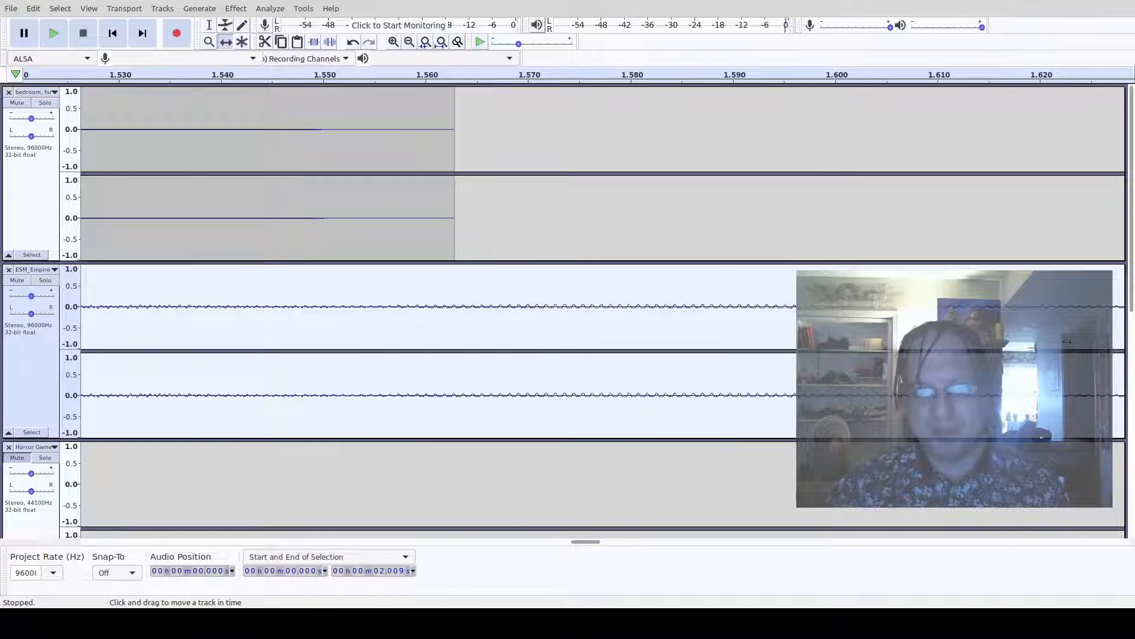
scroll(1067, 341, "down", 3)
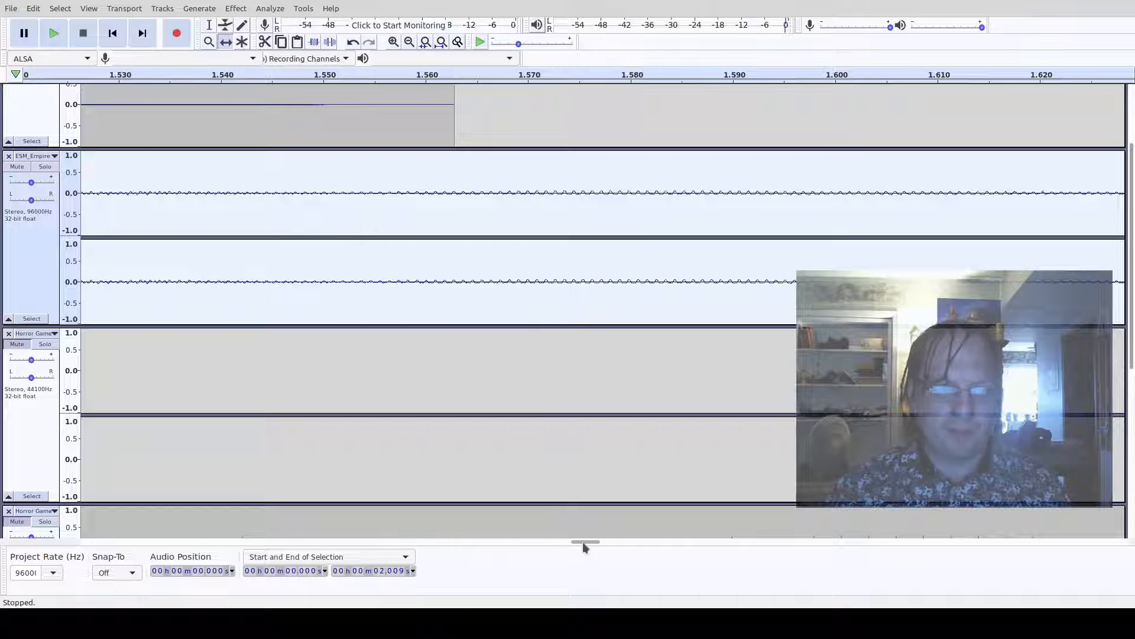
left_click_drag(583, 542, 616, 542)
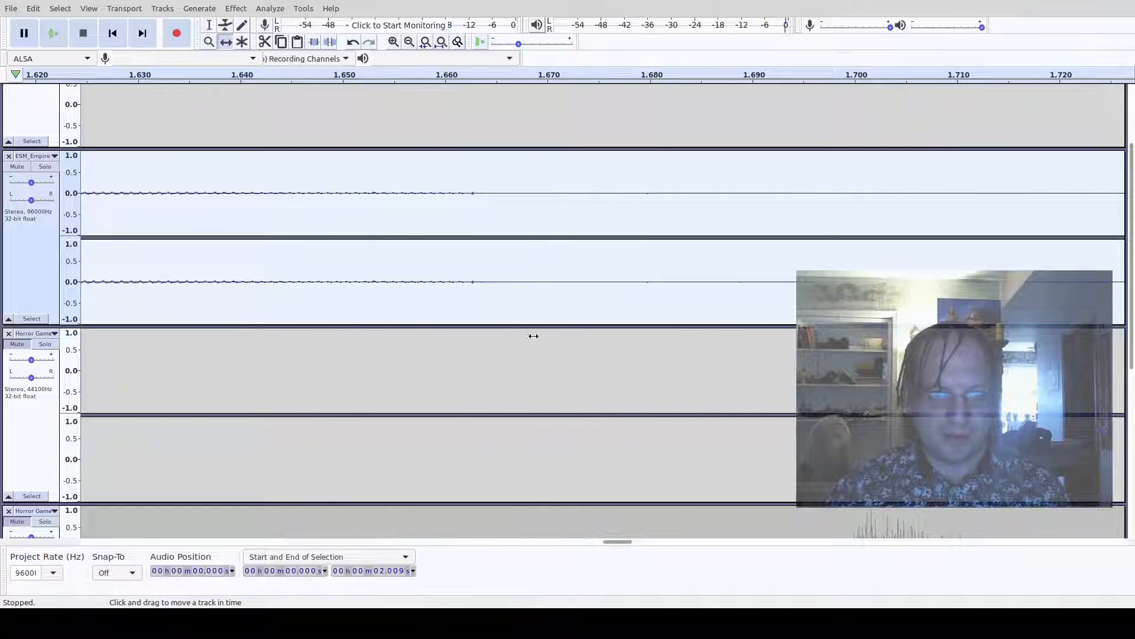
scroll(498, 265, "up", 5, "ctrl")
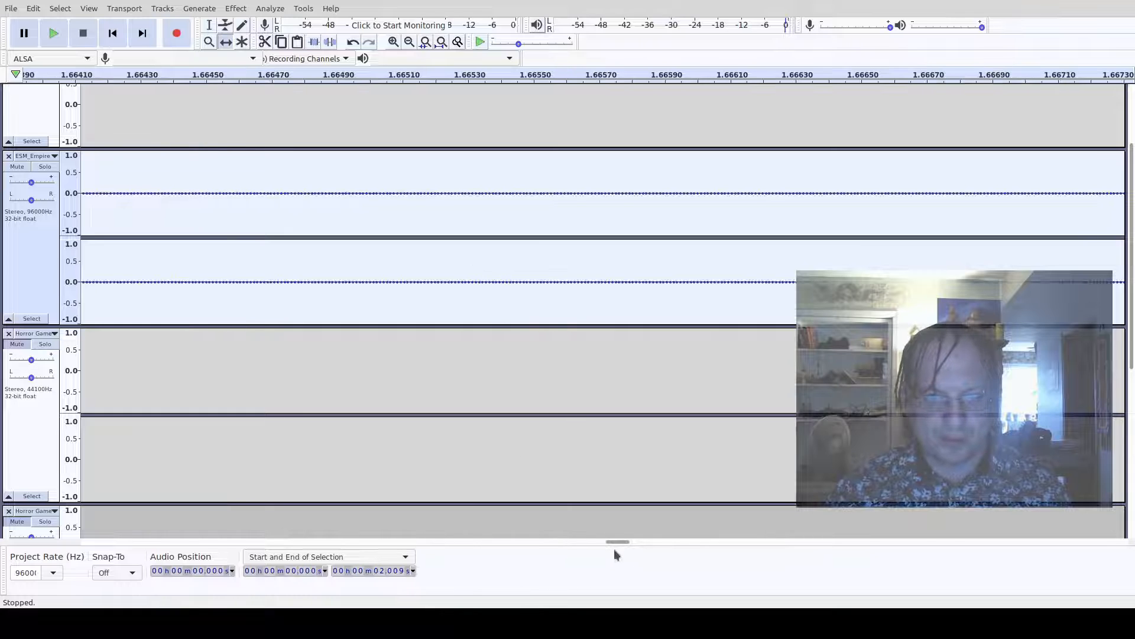
scroll(613, 540, "down", 2)
scroll(616, 213, "up", 3)
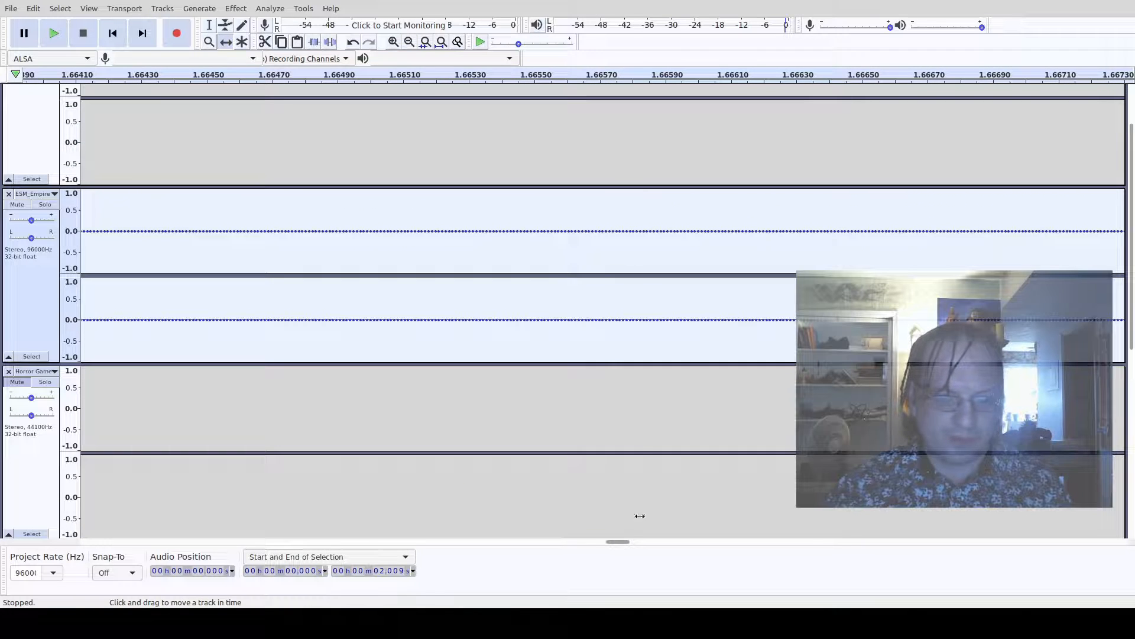
mouse_move(626, 541)
left_mouse_down()
mouse_move(750, 545)
mouse_move(630, 545)
left_mouse_up()
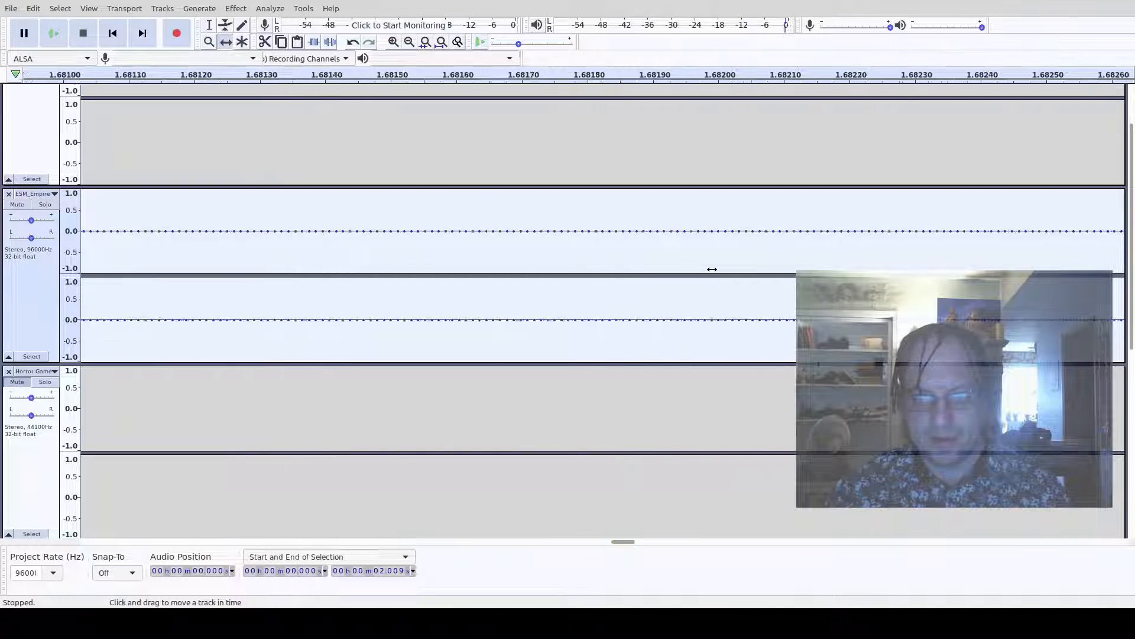
scroll(712, 270, "up", 1, "ctrl")
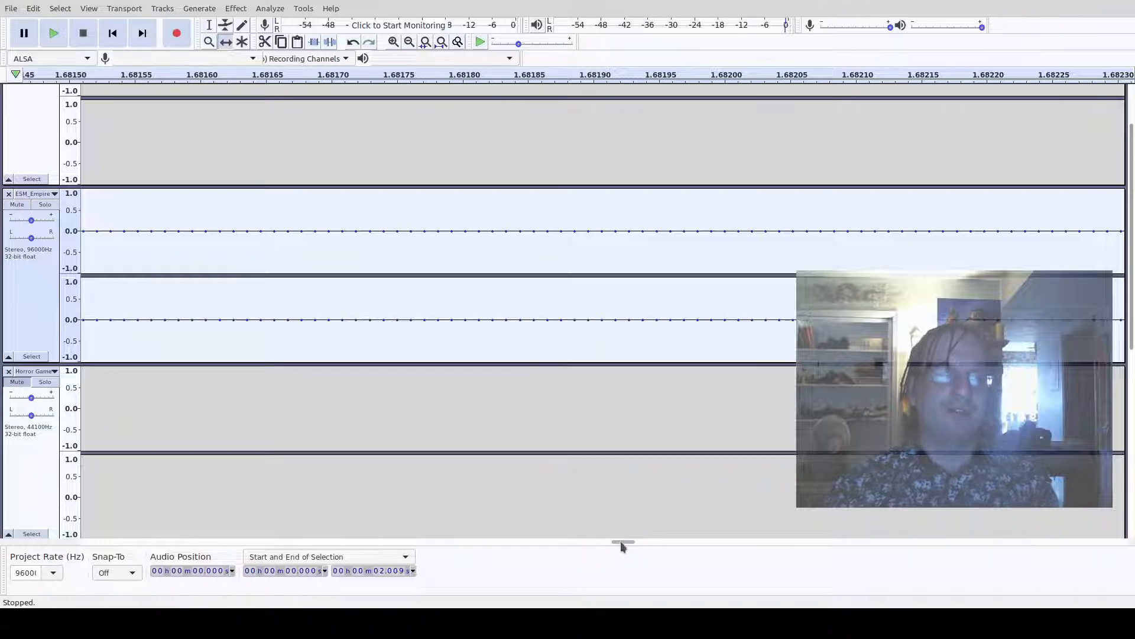
left_click_drag(621, 544, 103, 507)
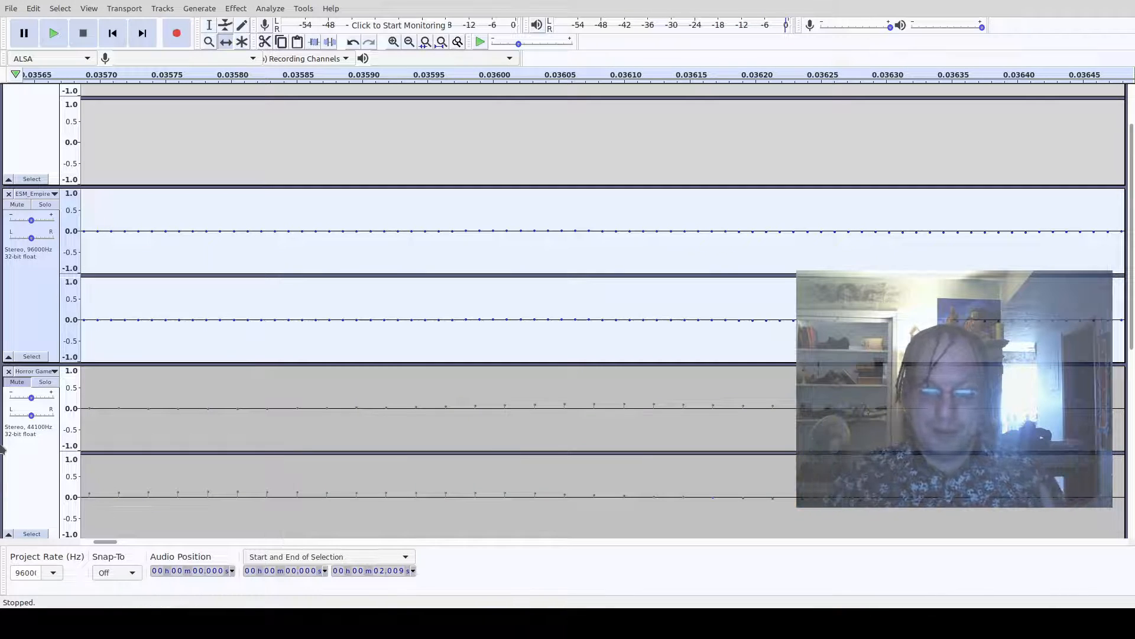
scroll(618, 251, "down", 4, "ctrl")
scroll(619, 250, "down", 6, "ctrl")
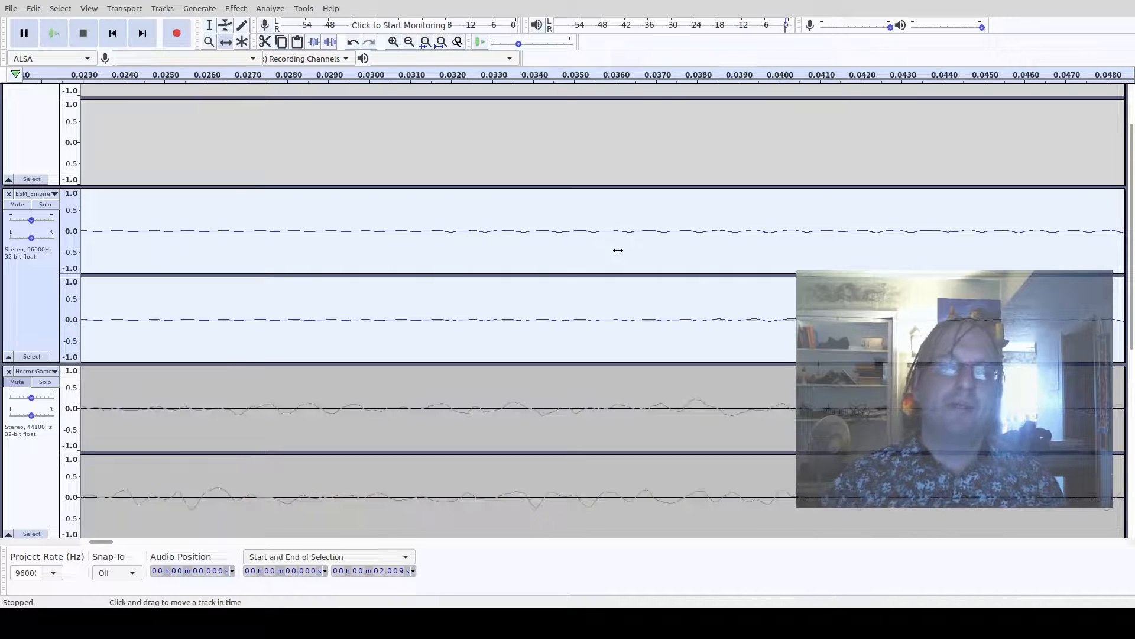
scroll(613, 251, "down", 1, "ctrl")
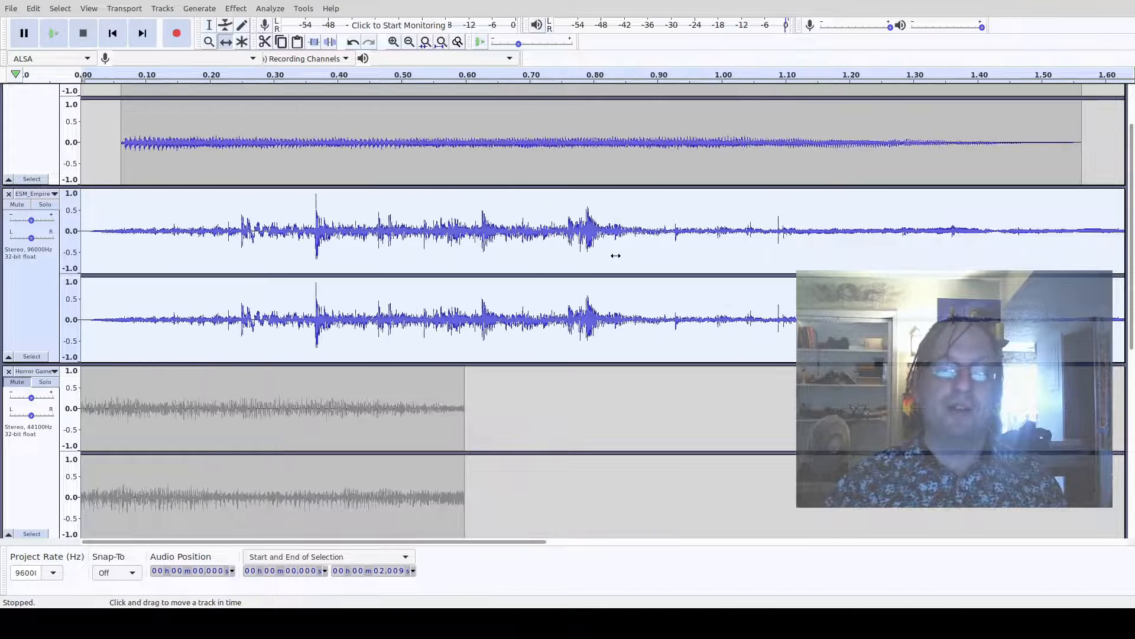
scroll(514, 261, "down", 1, "ctrl")
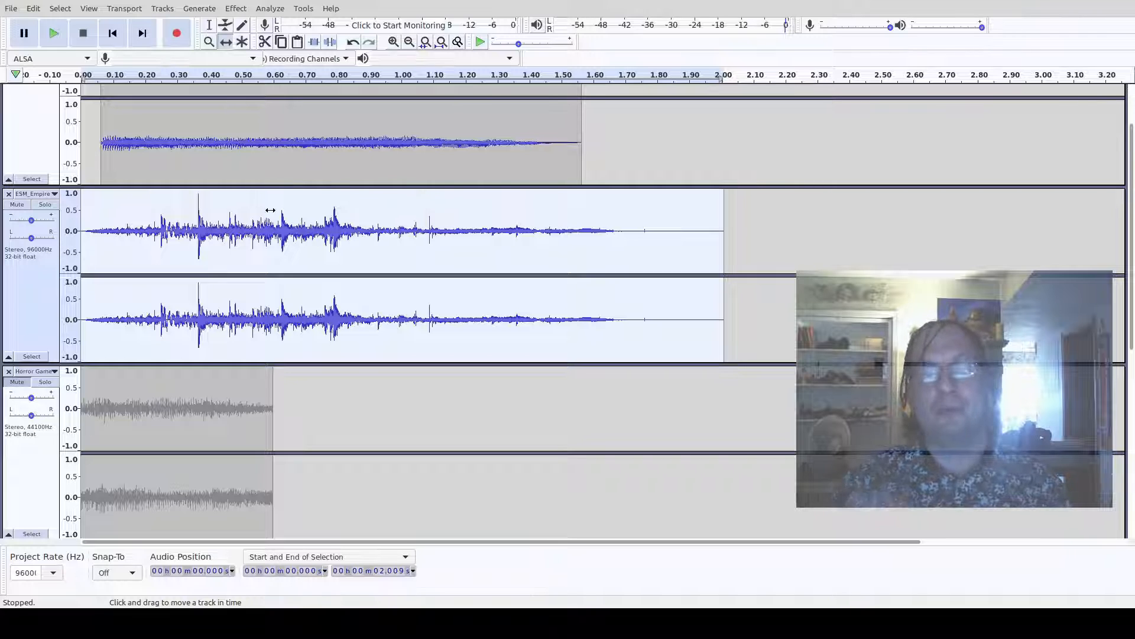
scroll(272, 202, "down", 10)
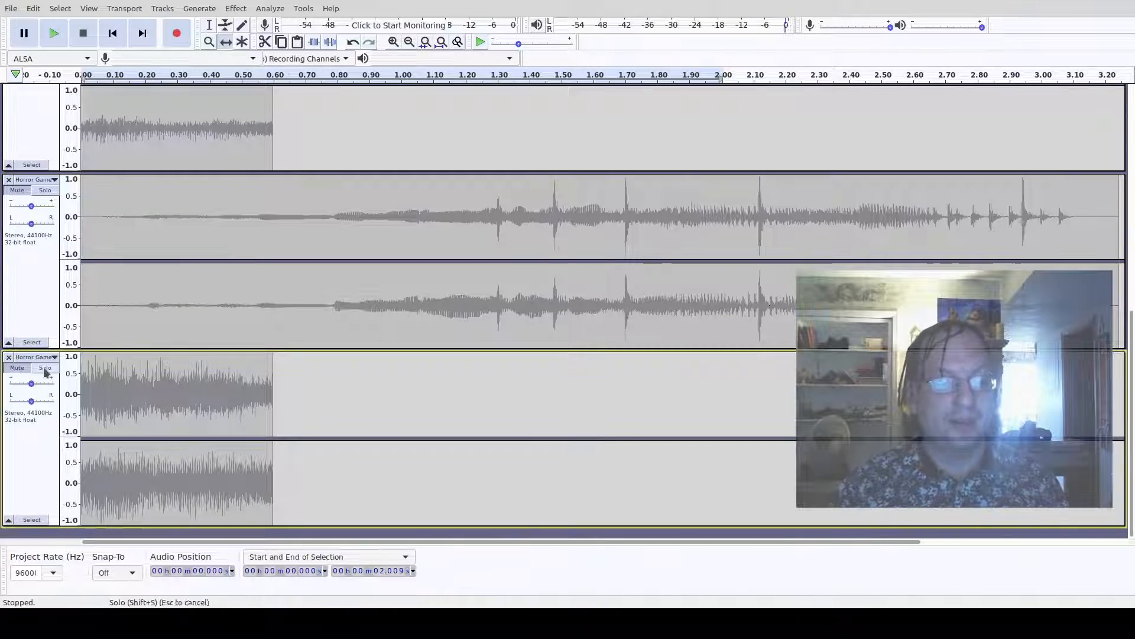
- Select the bottom Horror Game track and preview it briefly
left_click(178, 395)
scroll(196, 414, "up", 4, "ctrl")
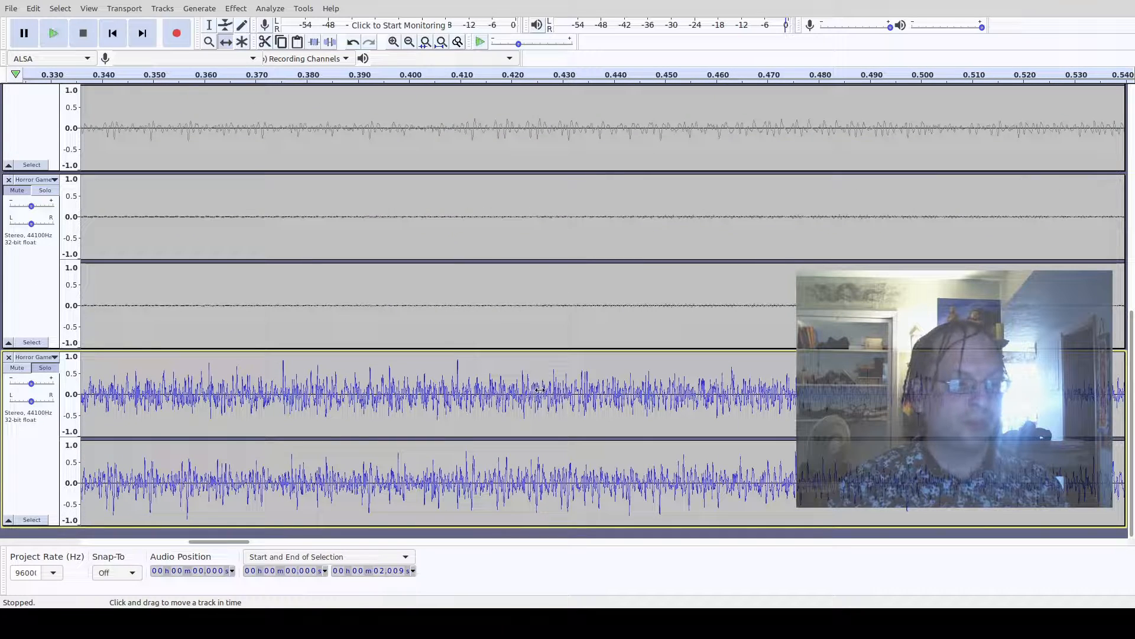
key("space")
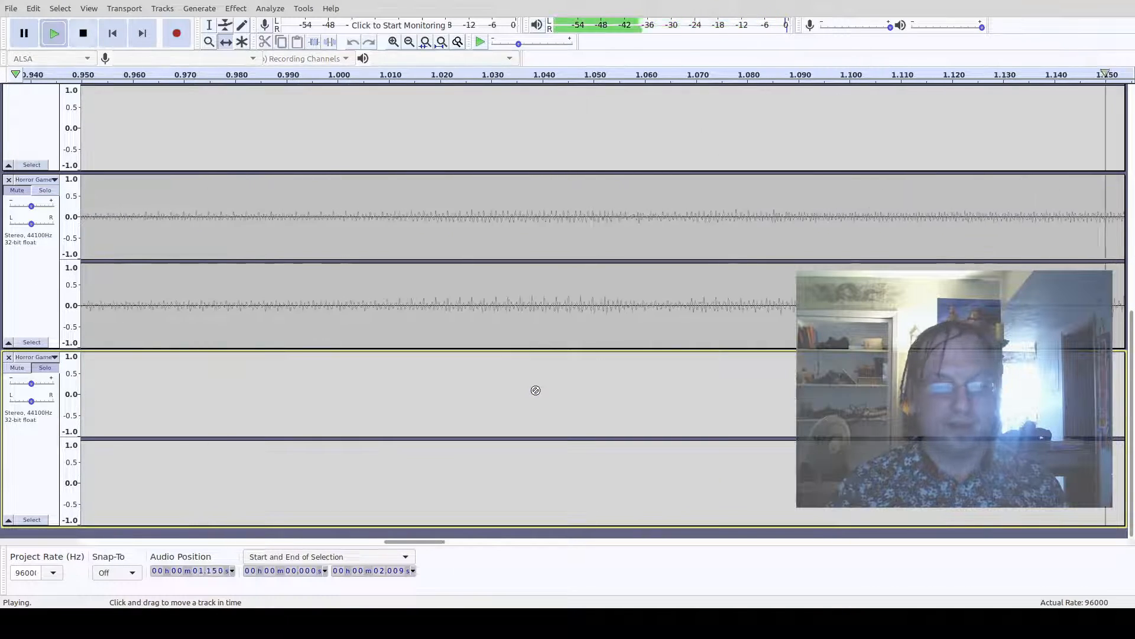
key("space")
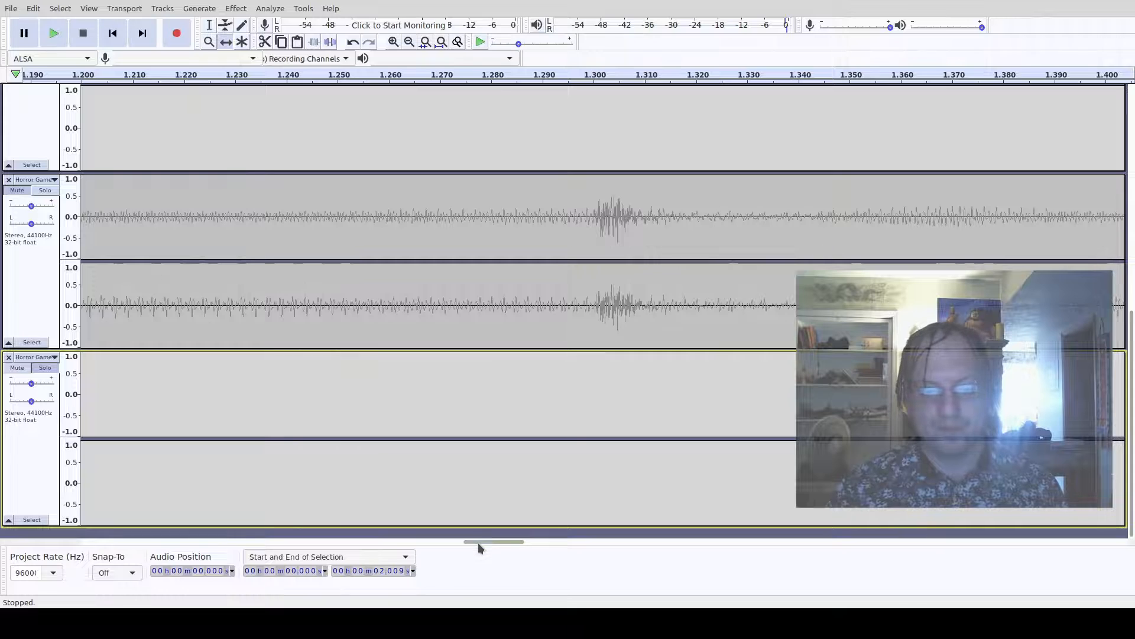
- Zoom to sample level at the bottom Horror Game track's start and delete its first 0.001 s
left_click_drag(478, 541, 100, 542)
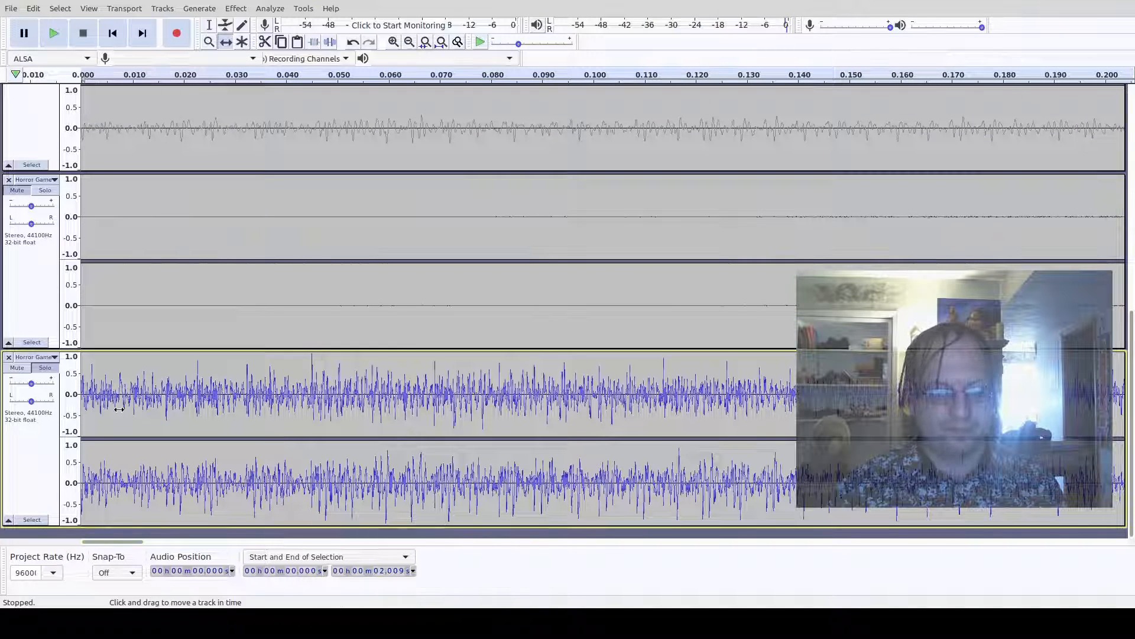
scroll(119, 409, "up", 2, "ctrl")
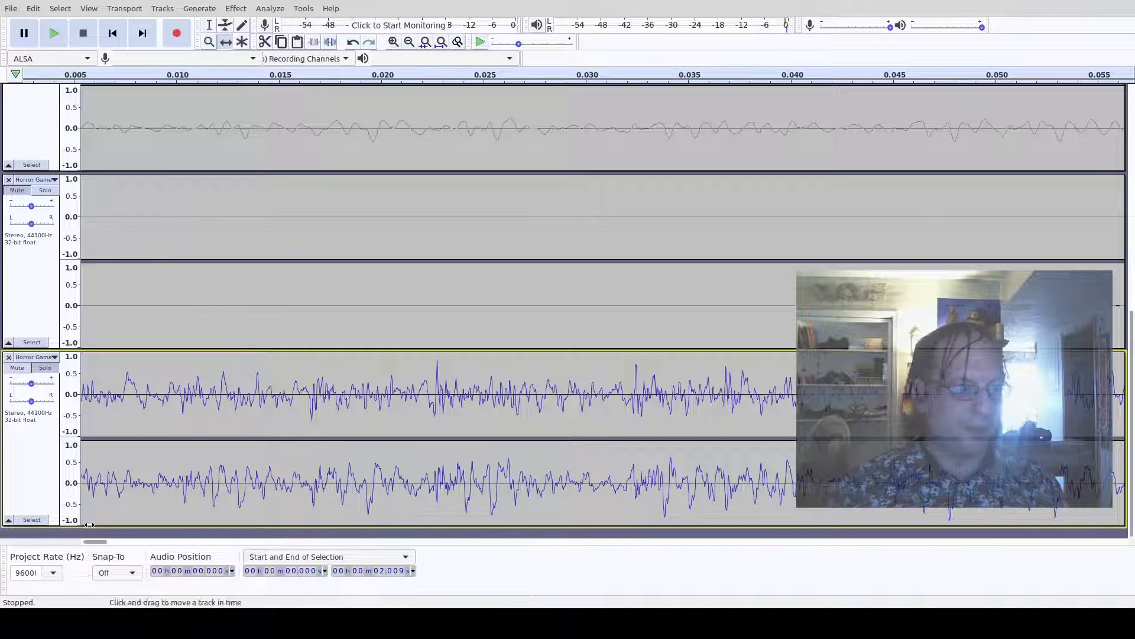
left_click_drag(94, 542, 15, 542)
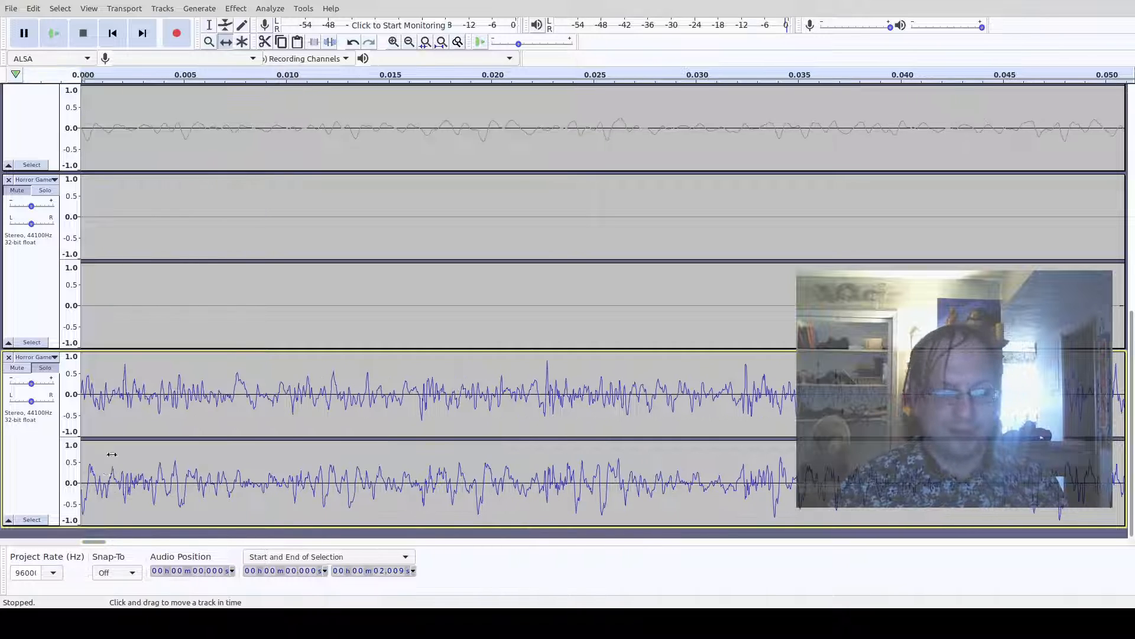
scroll(112, 454, "up", 3, "ctrl")
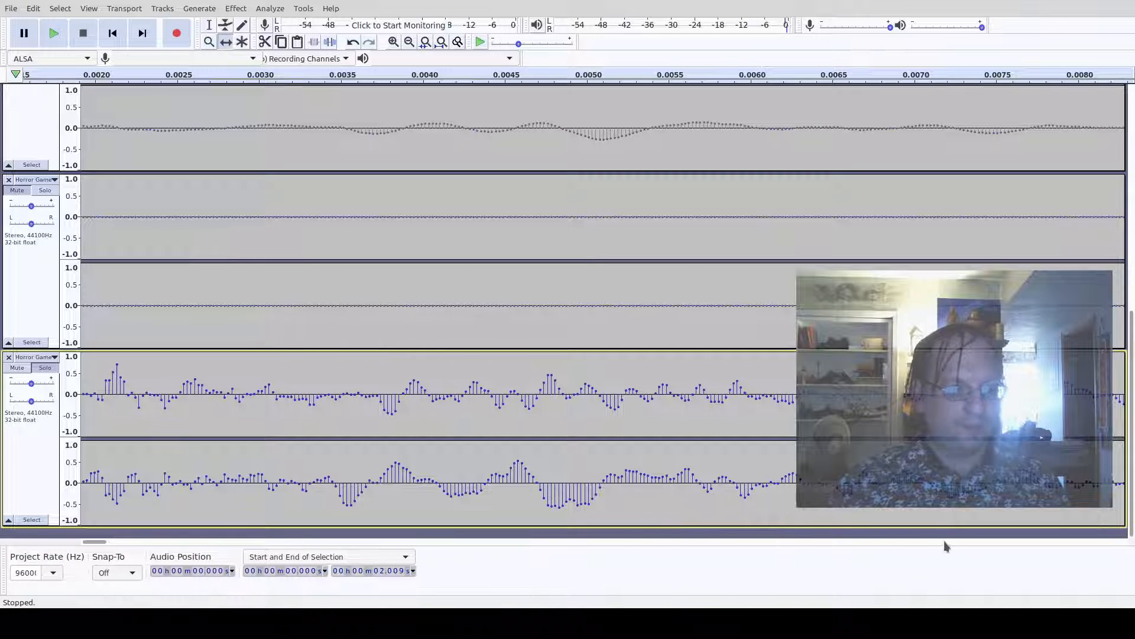
scroll(152, 370, "up", 3)
scroll(160, 420, "down", 3)
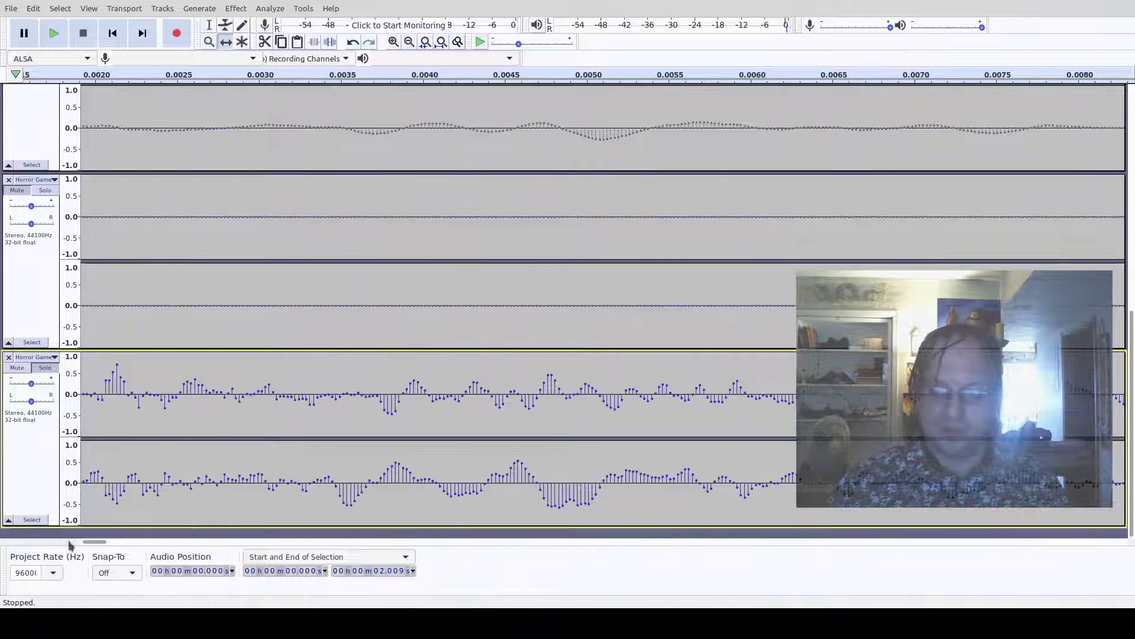
left_click_drag(91, 542, 12, 554)
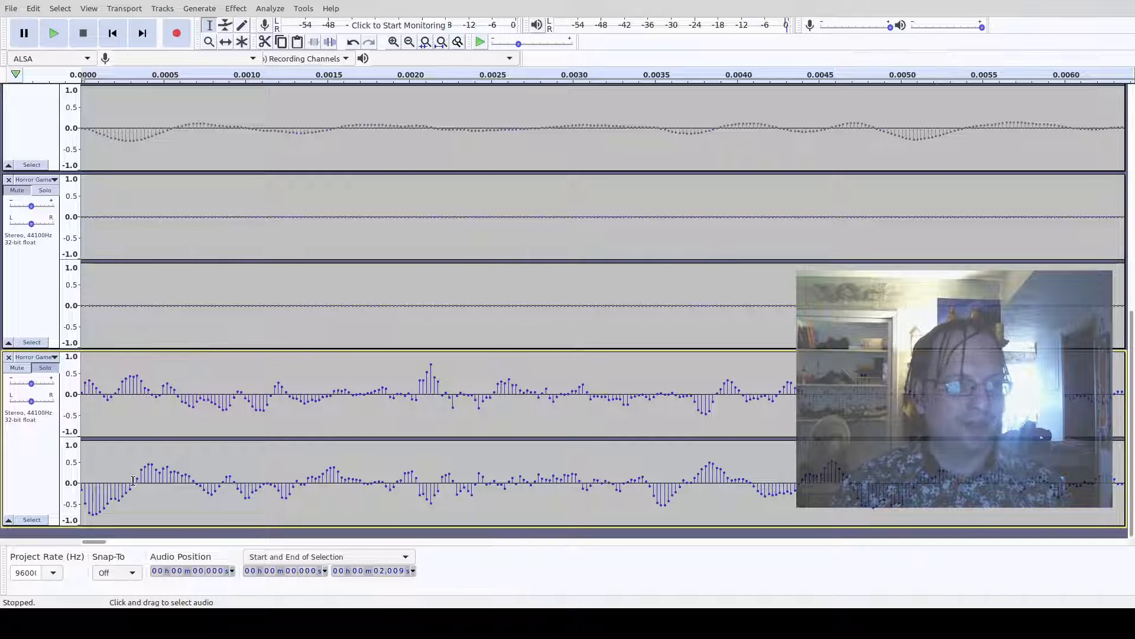
left_click_drag(133, 480, 81, 480)
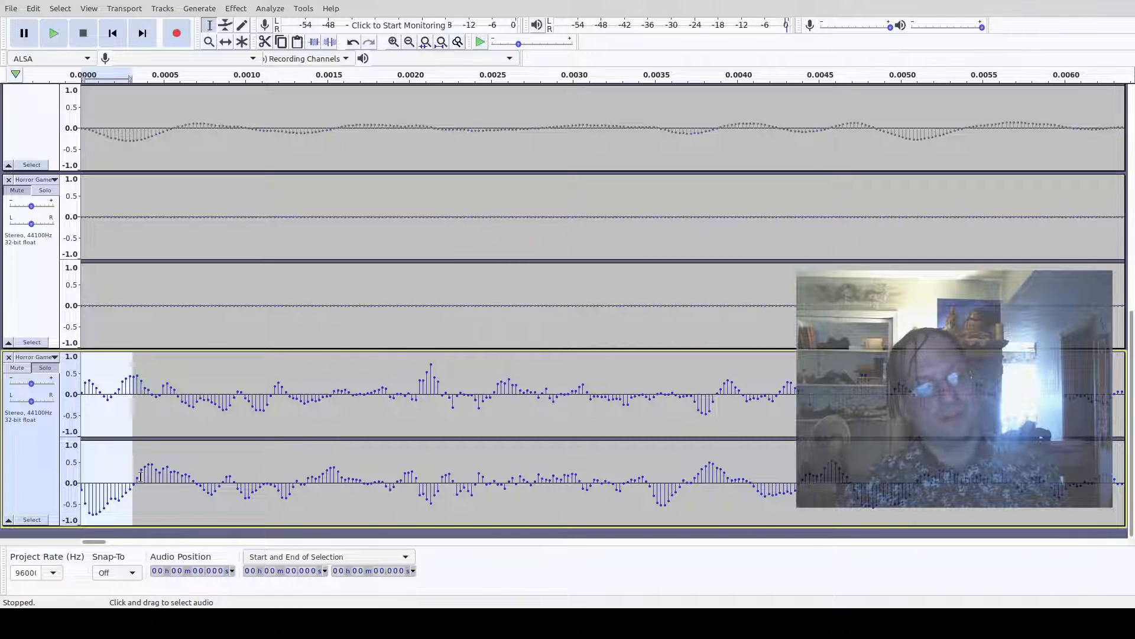
left_click_drag(138, 482, 195, 488)
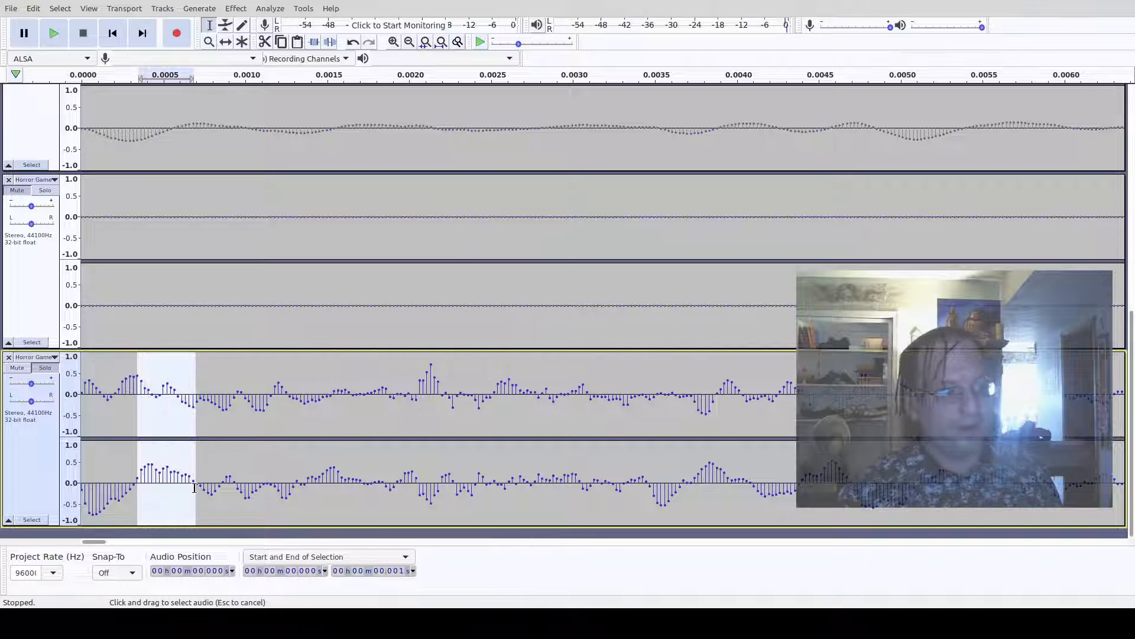
left_click(271, 478)
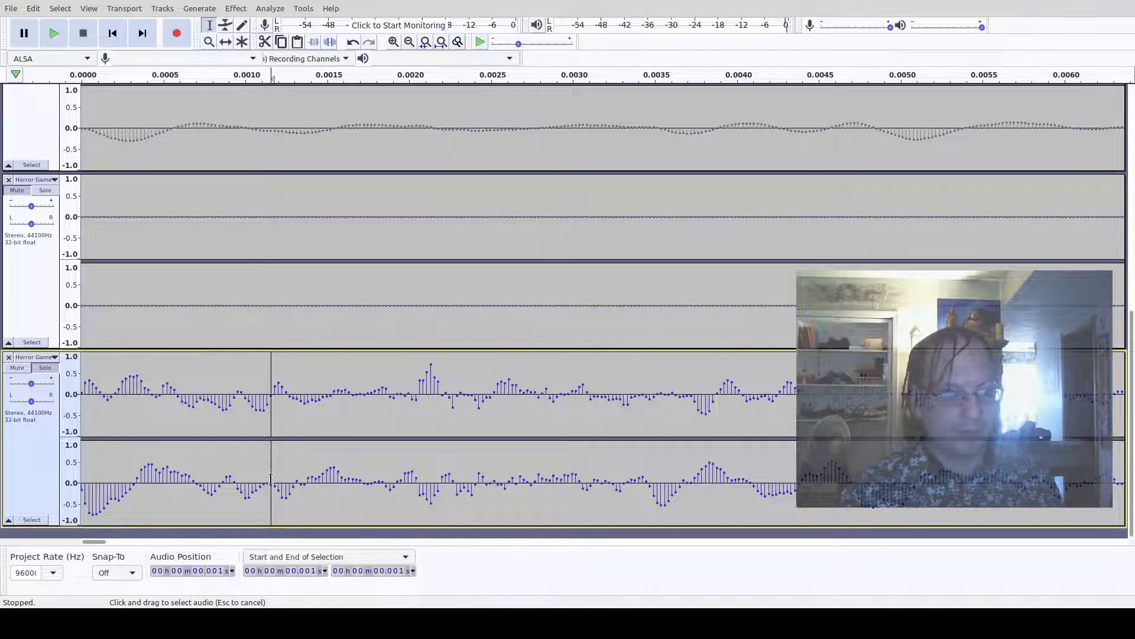
left_click_drag(271, 478, 26, 477)
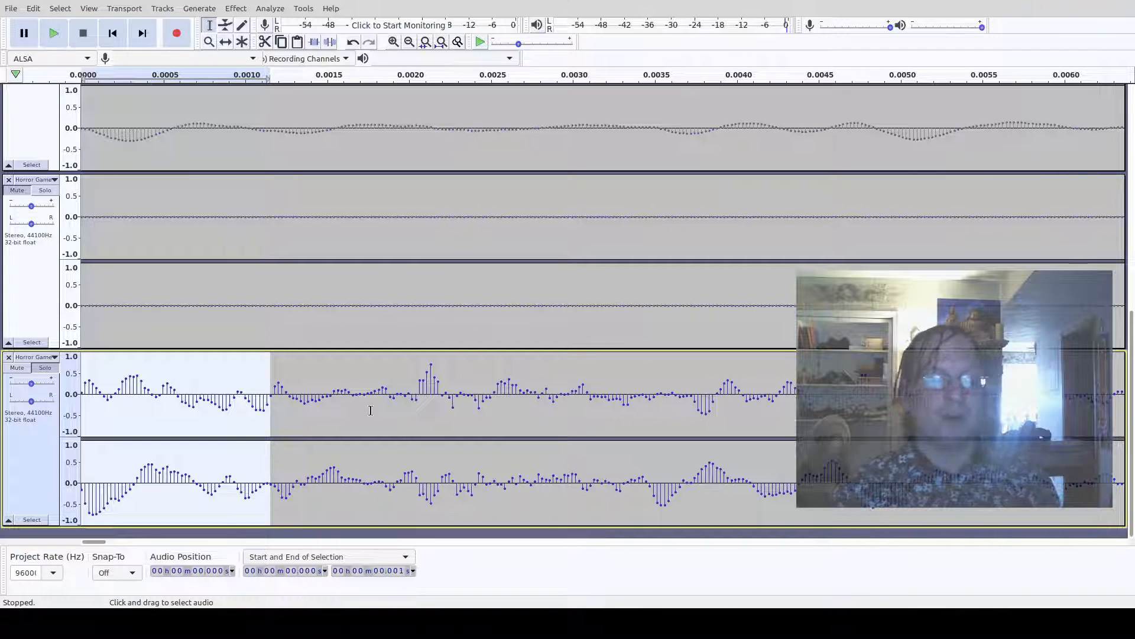
key("Delete")
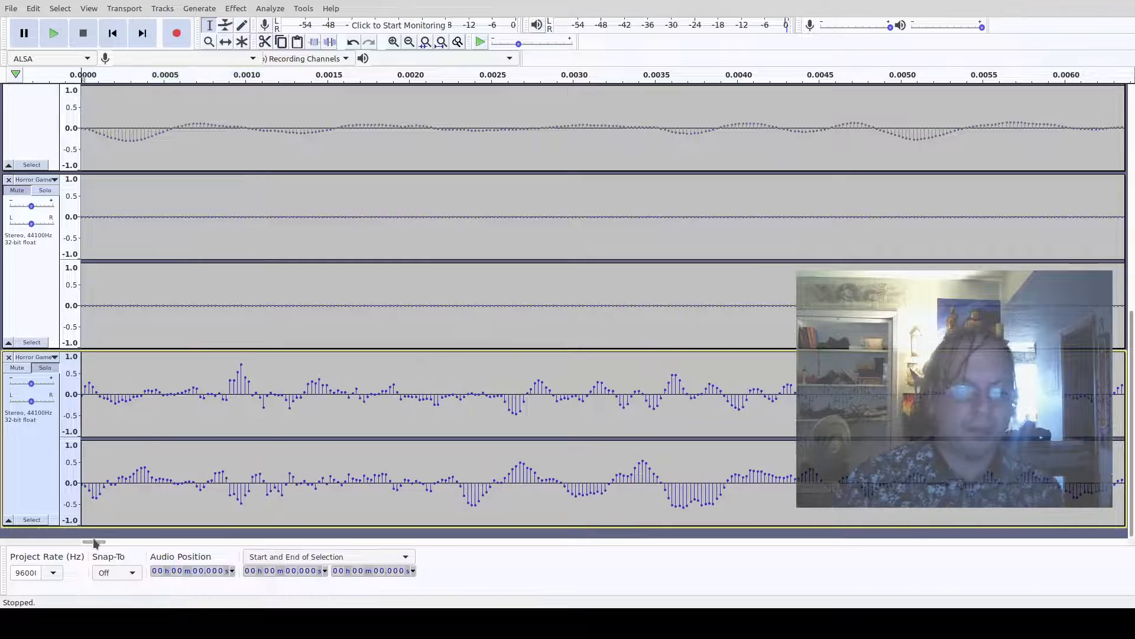
left_click_drag(95, 542, 280, 560)
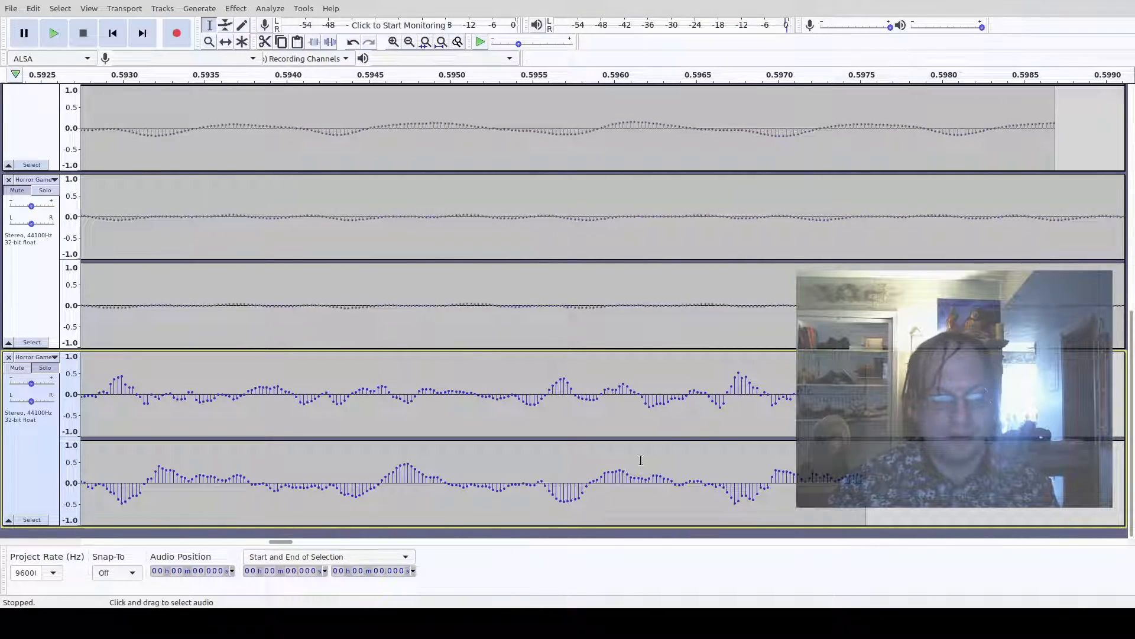
- Try deleting a short stretch at the end of the bottom Horror Game track, from about 0.5966 s, and undo it
left_click(722, 480)
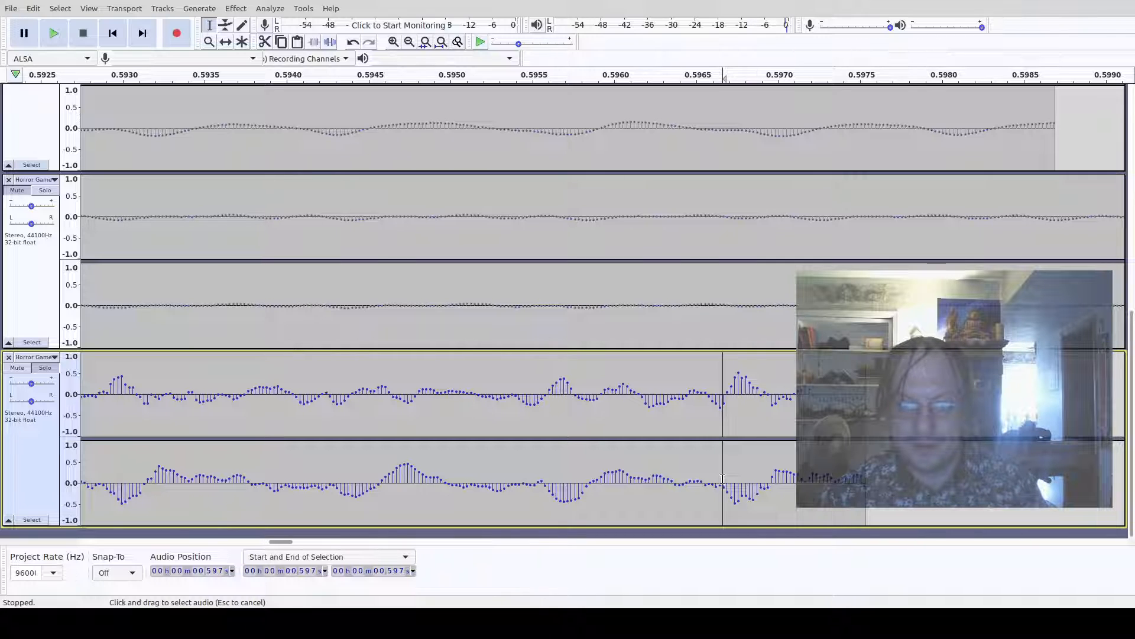
left_click_drag(722, 479, 865, 450)
left_click(865, 452, "shift")
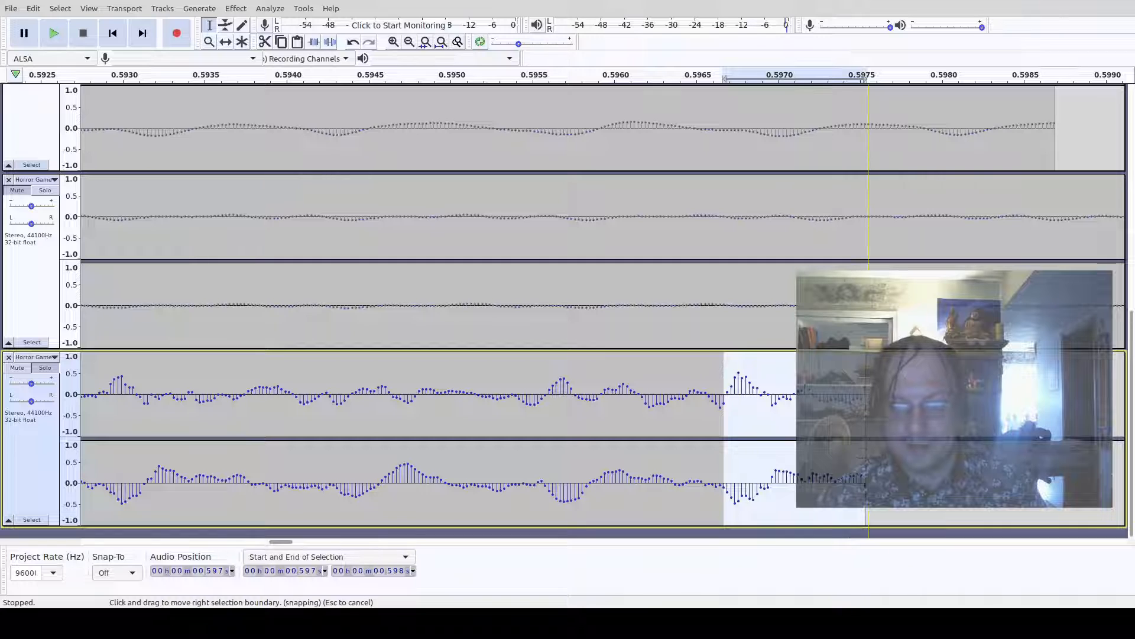
key("Delete")
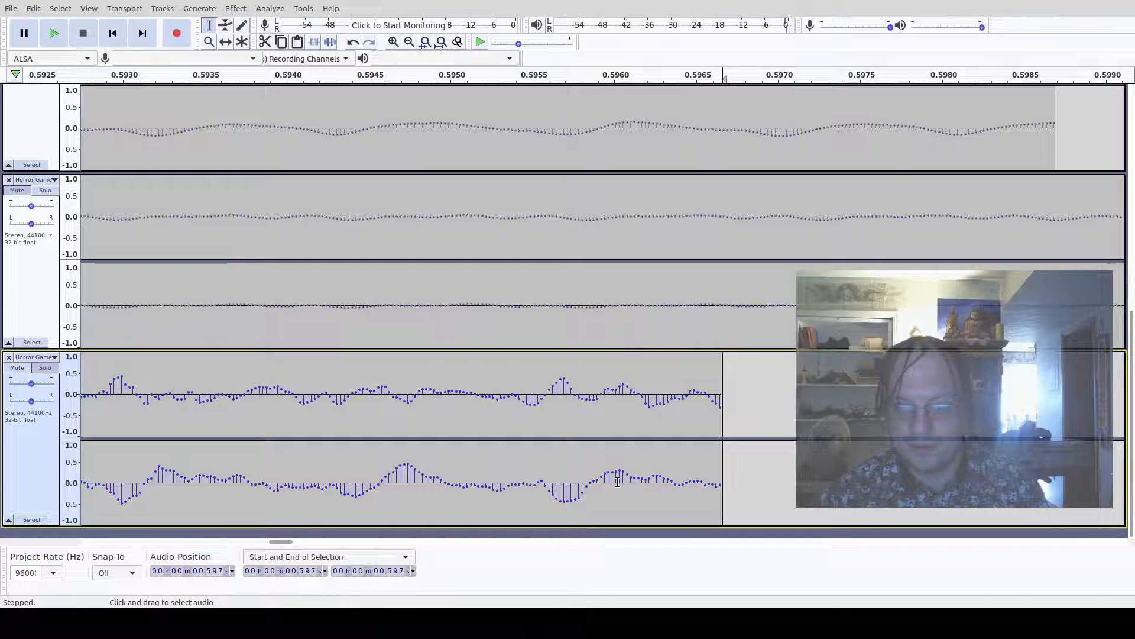
key("ctrl+z")
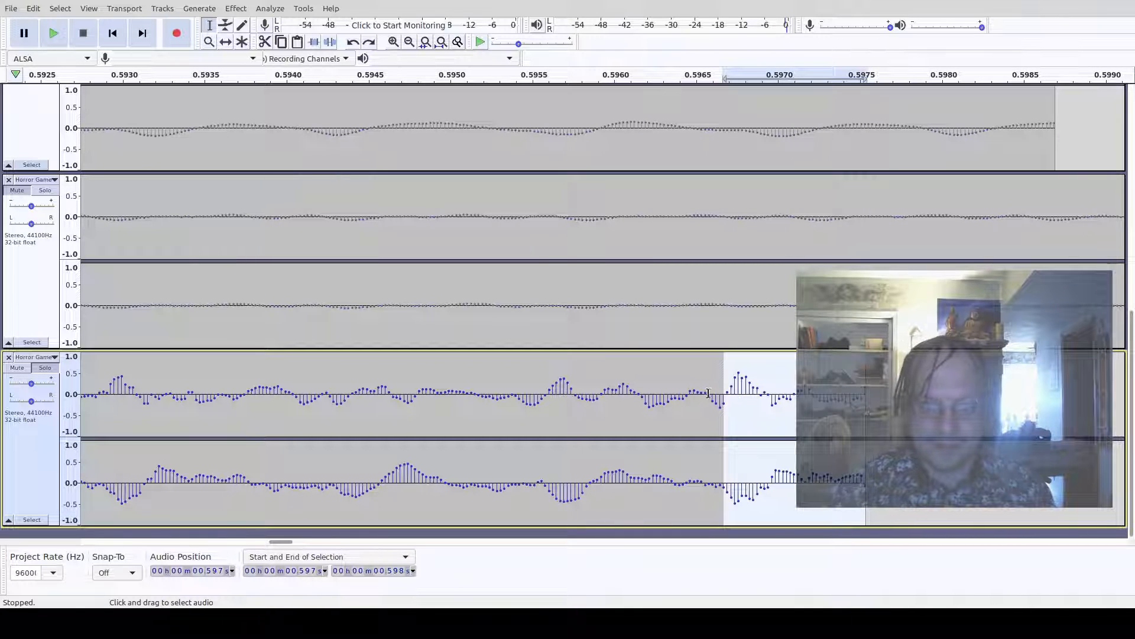
- Trim the bottom Horror Game track's end by deleting its audio after about 0.5964 s
left_click(704, 389)
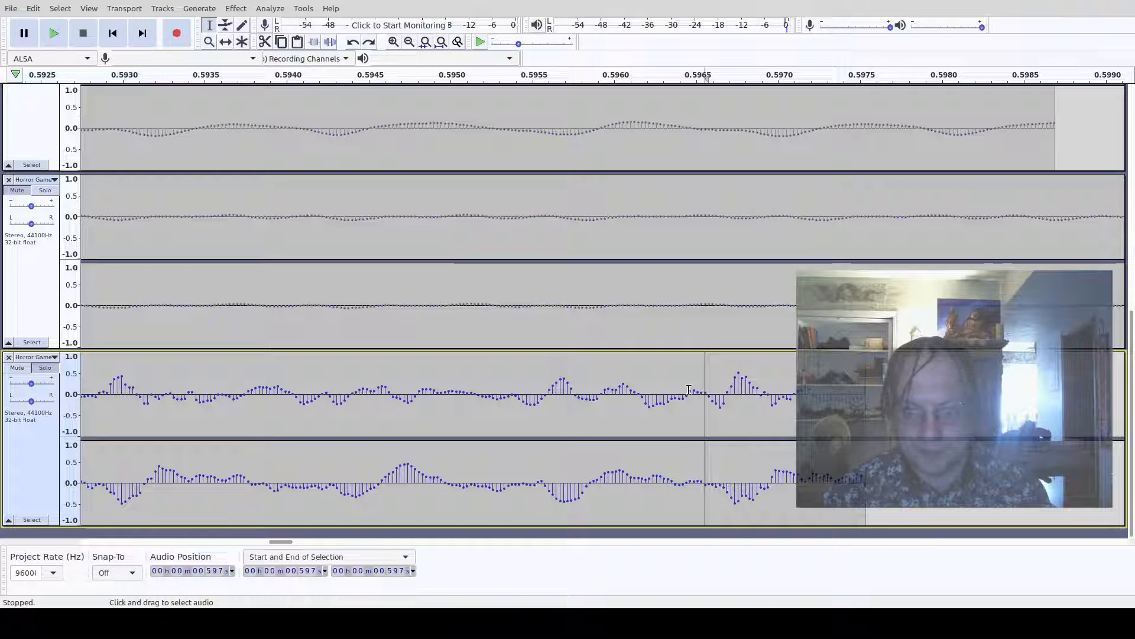
left_click(686, 390)
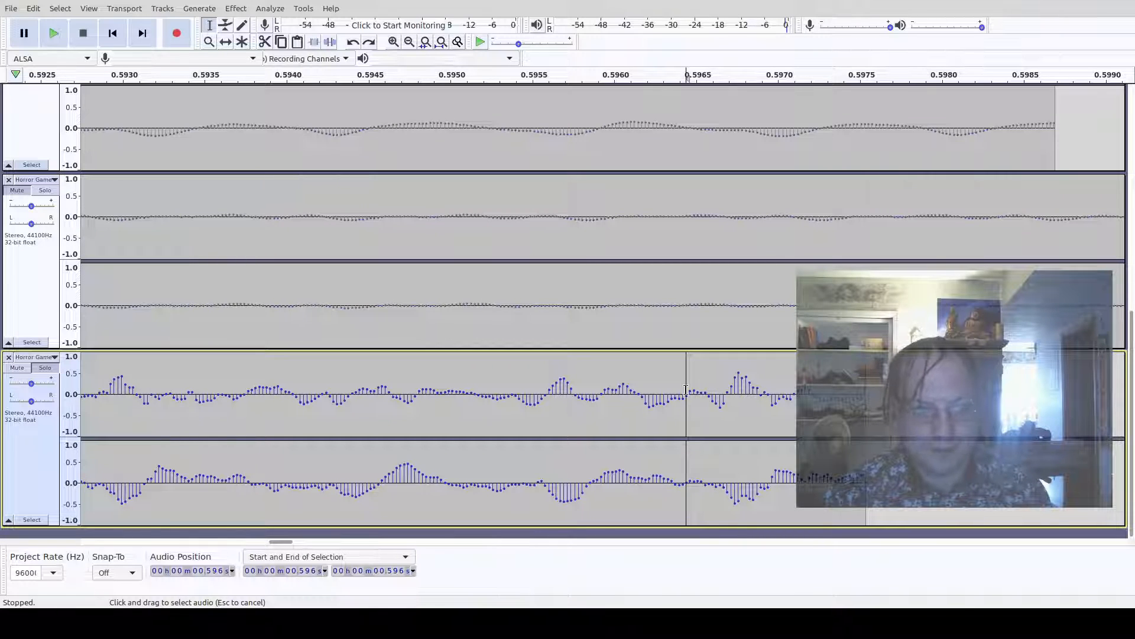
left_click_drag(686, 391, 867, 388)
key("Delete")
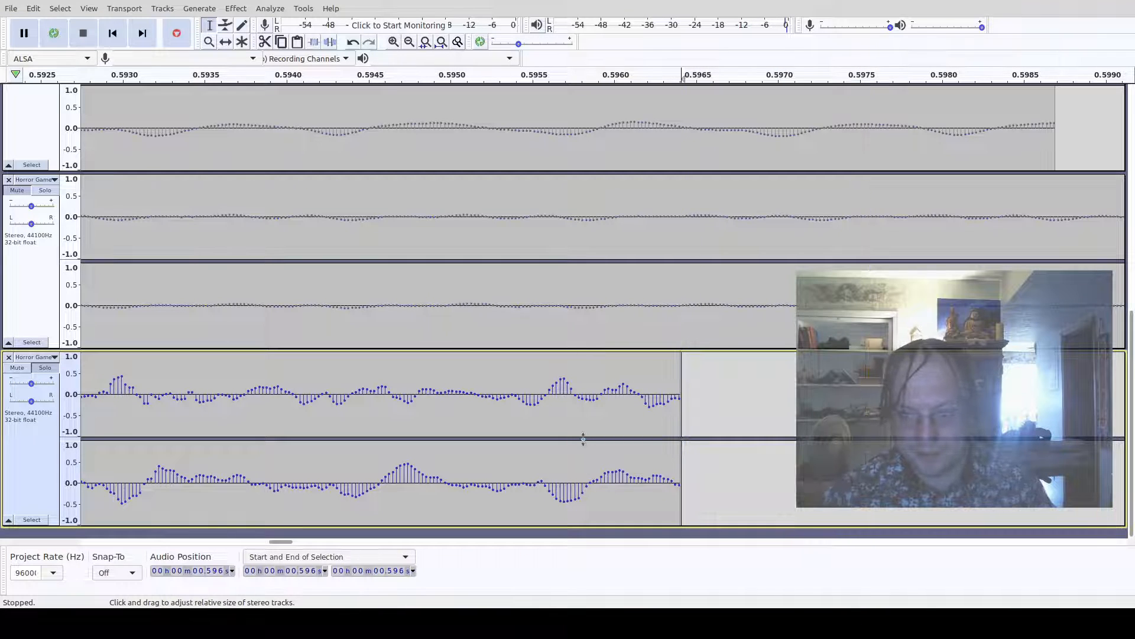
- Select the bottom Horror Game clip and play it in a loop
key("shift+space")
double_click(498, 422)
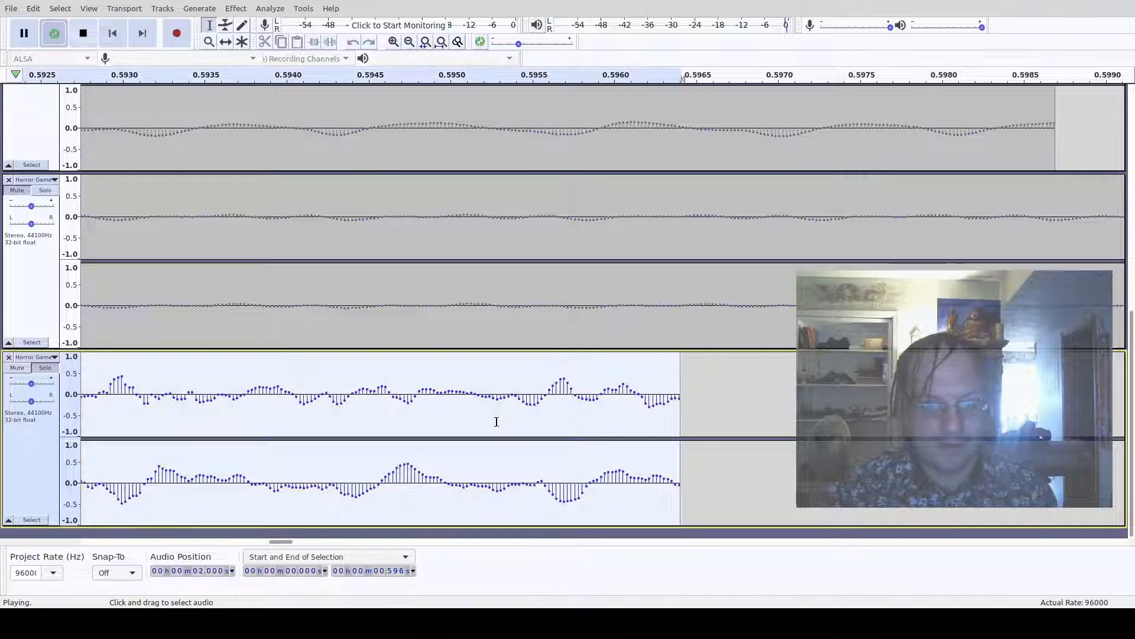
key("shift+space")
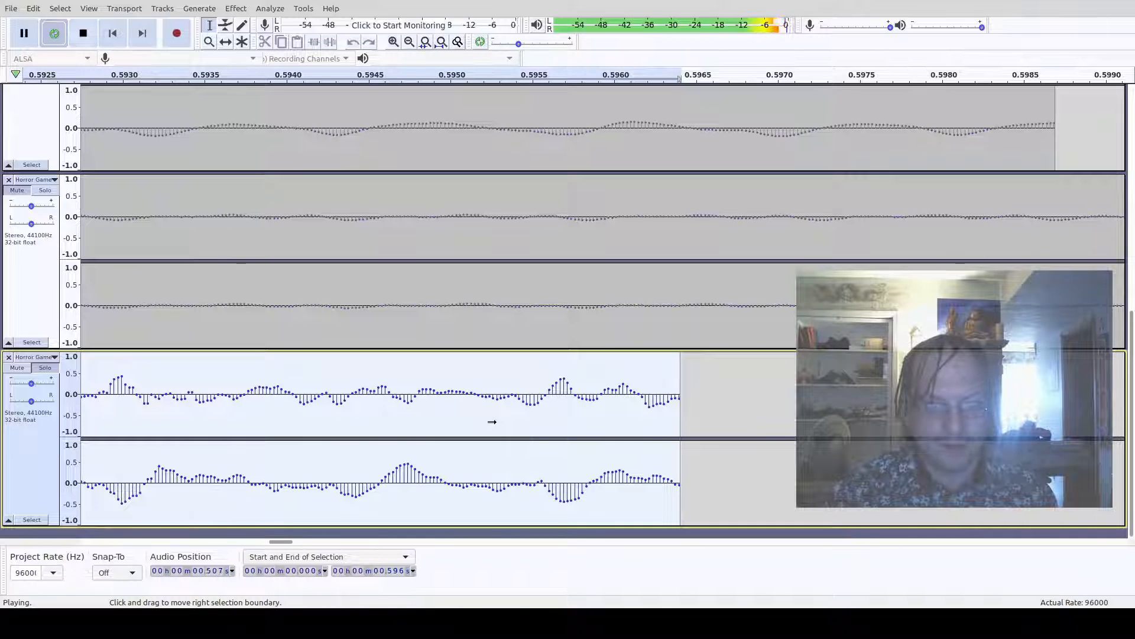
key("space")
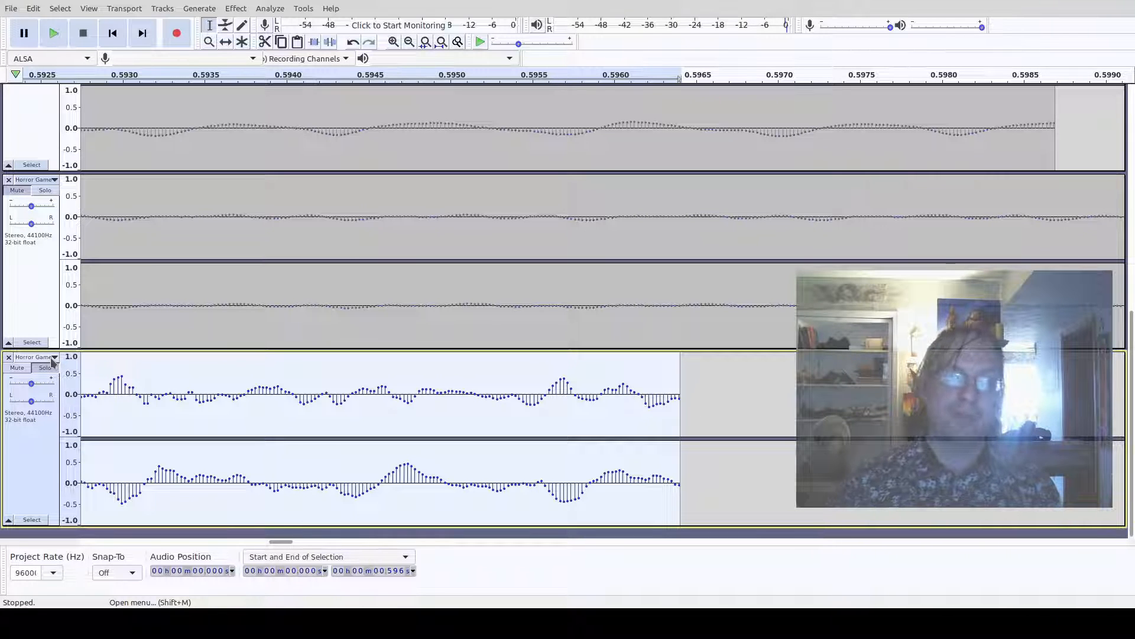
- Switch the bottom Horror Game track to spectrogram view and zoom out to show its whole clip
left_click(87, 460)
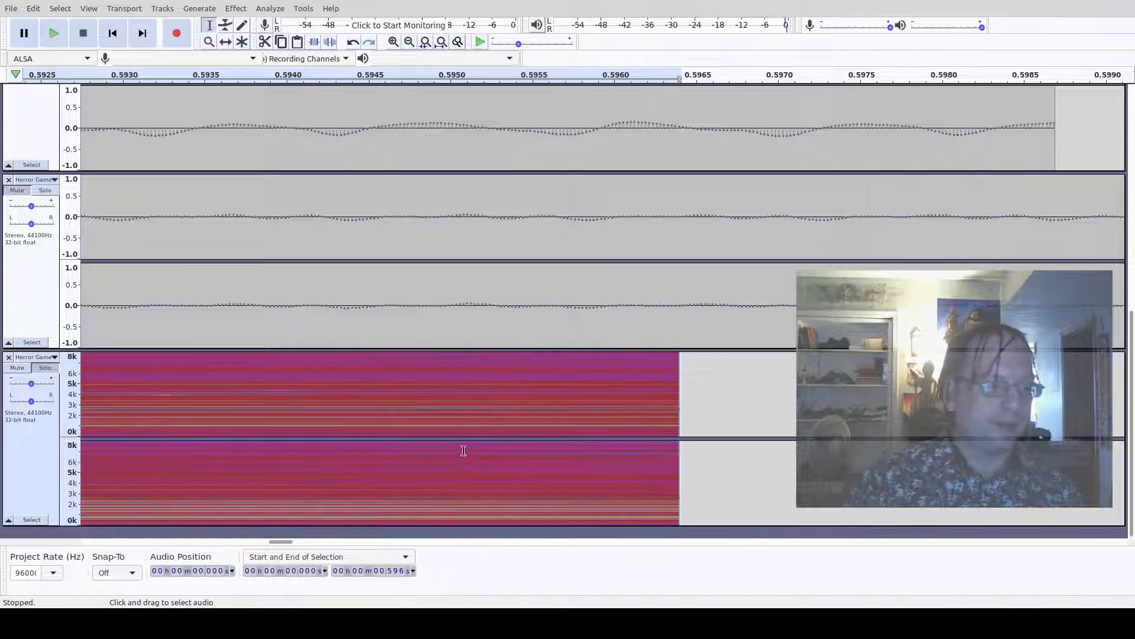
scroll(469, 446, "down", 7, "ctrl")
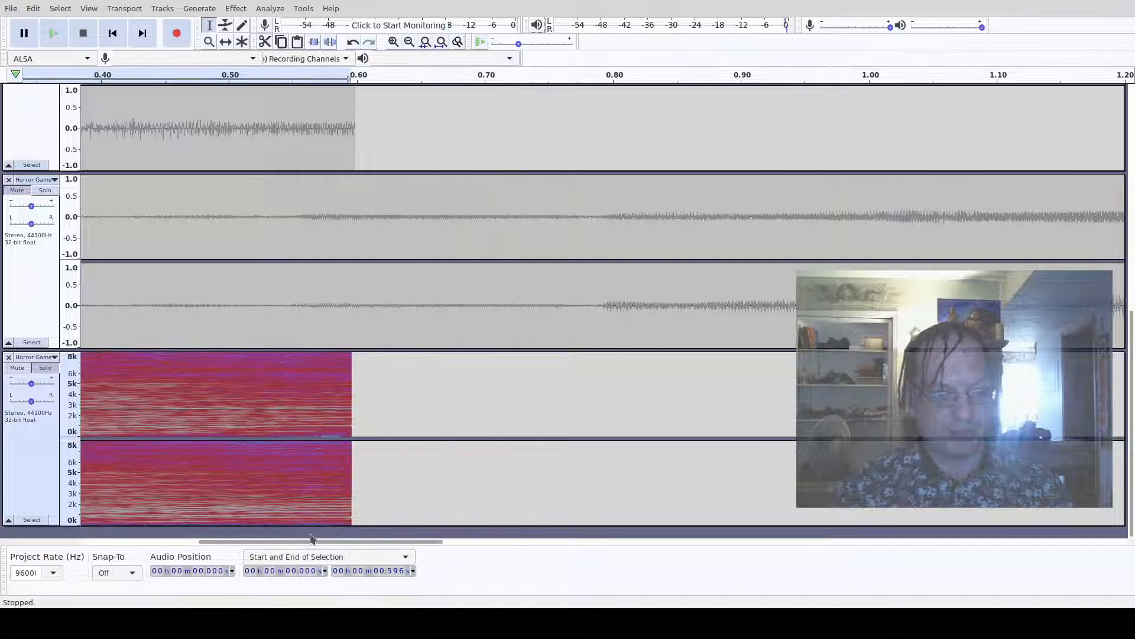
left_click_drag(312, 542, 195, 543)
scroll(267, 523, "down", 1, "ctrl")
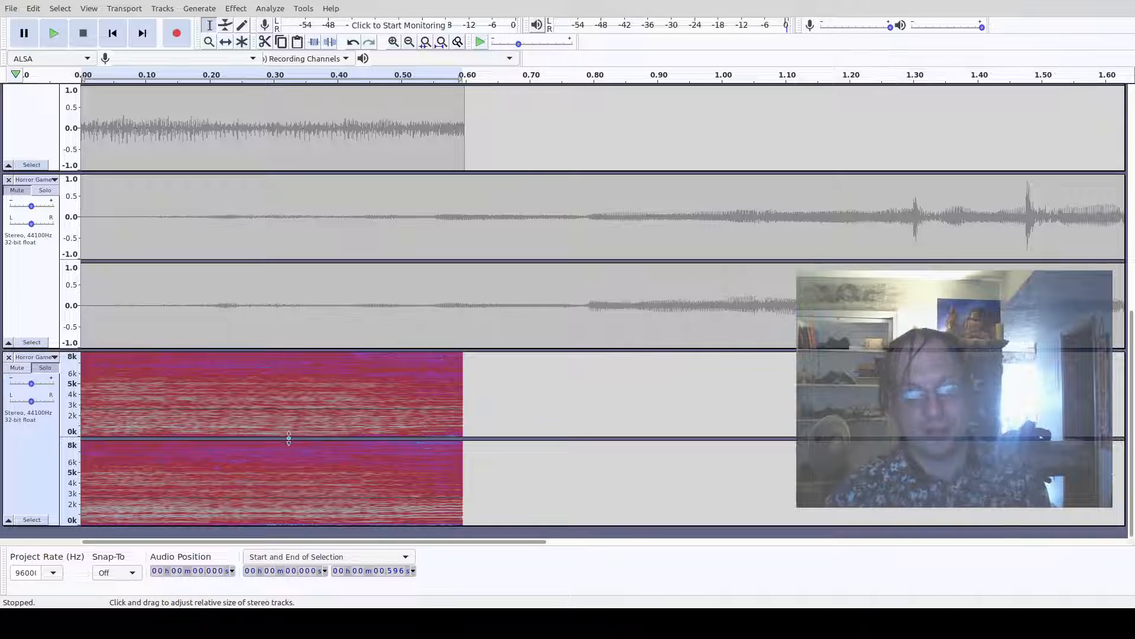
scroll(456, 437, "up", 3, "ctrl")
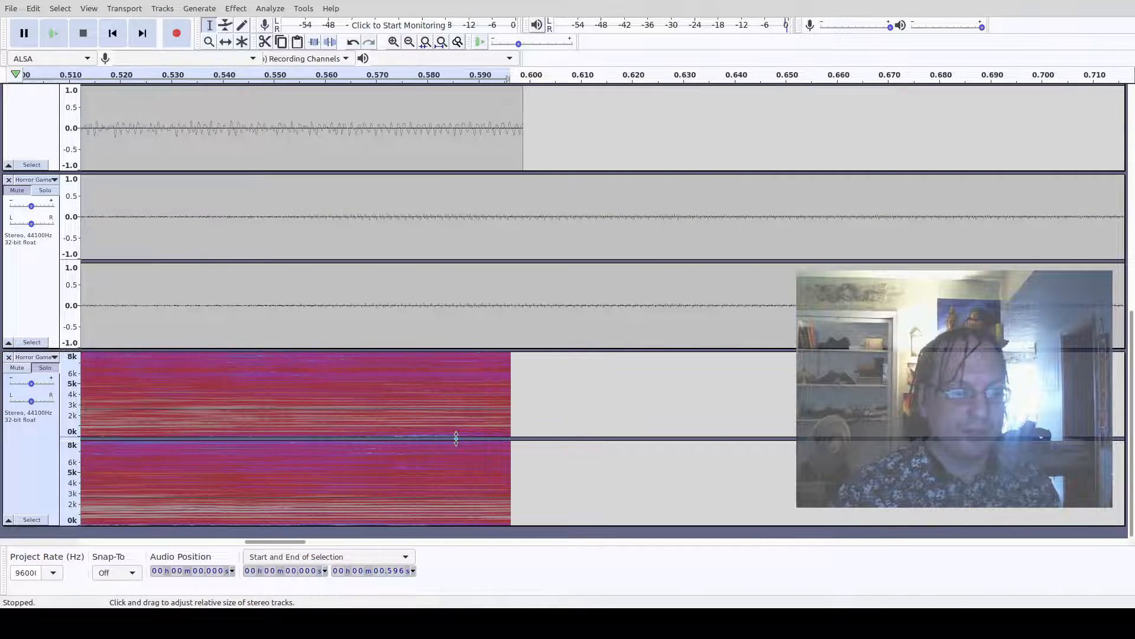
scroll(456, 438, "down", 3, "ctrl")
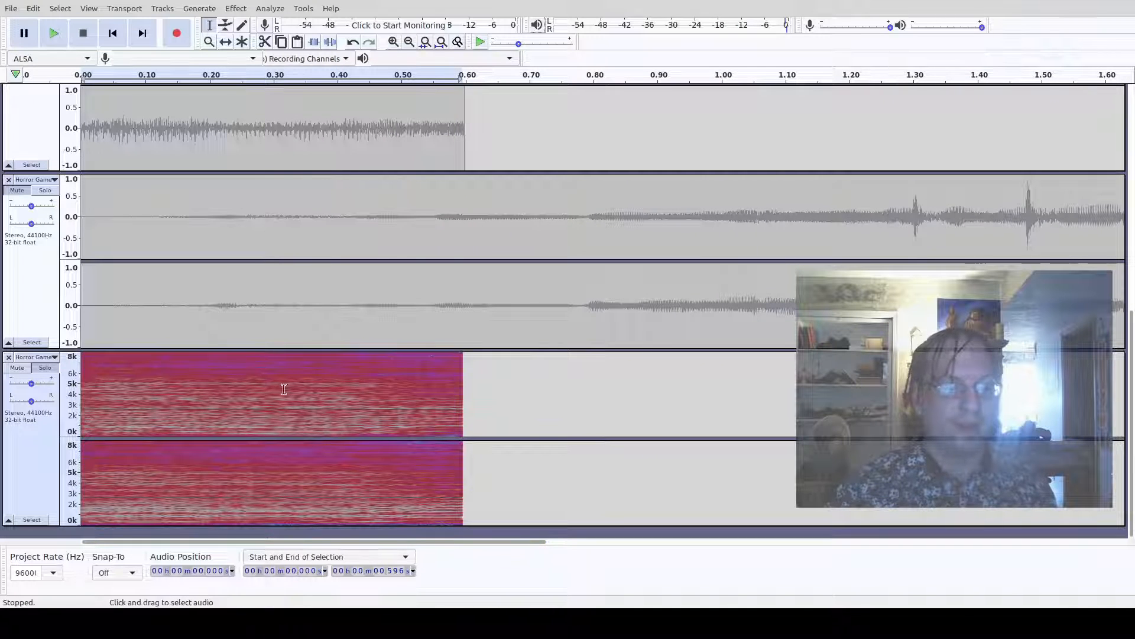
left_click(282, 393)
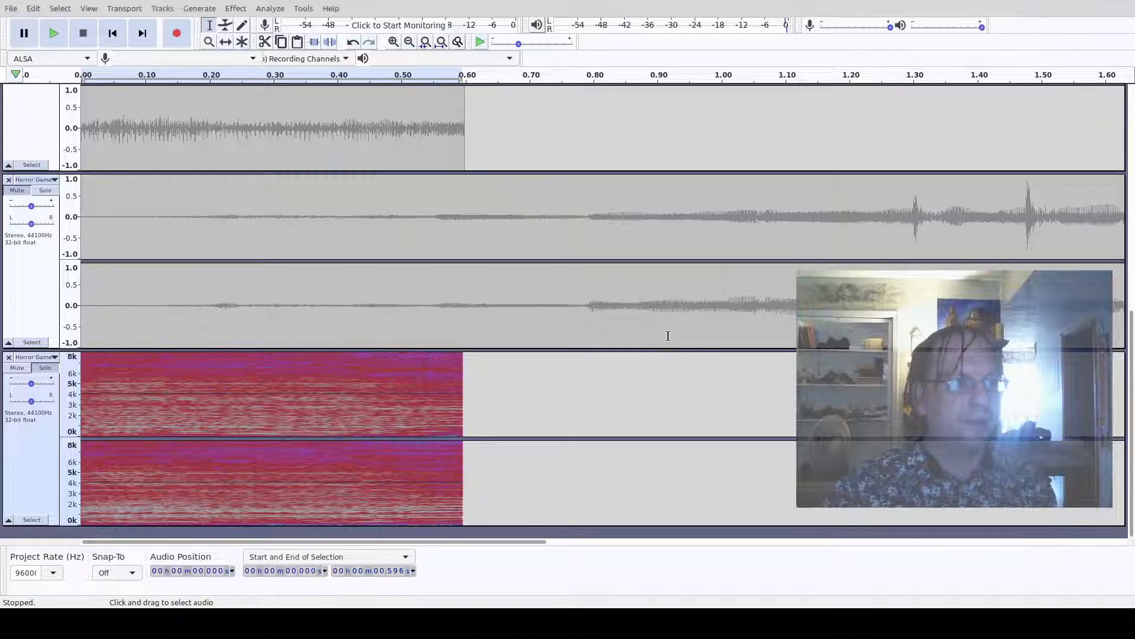
- Play the bottom Horror Game track and undo the last two effects applied to it
key("space")
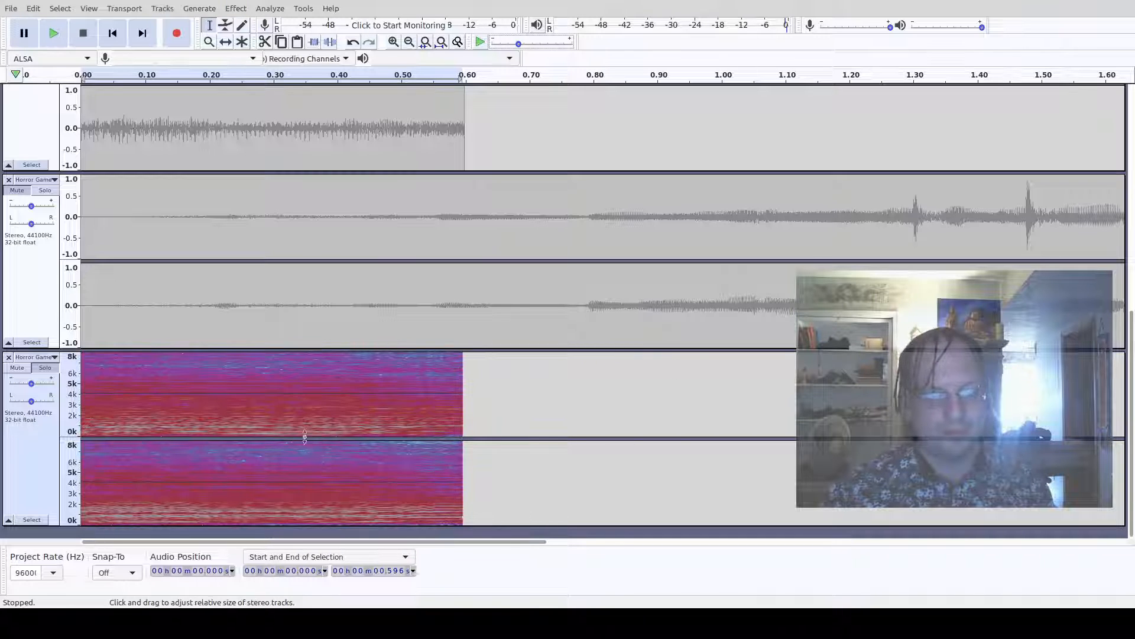
key("space")
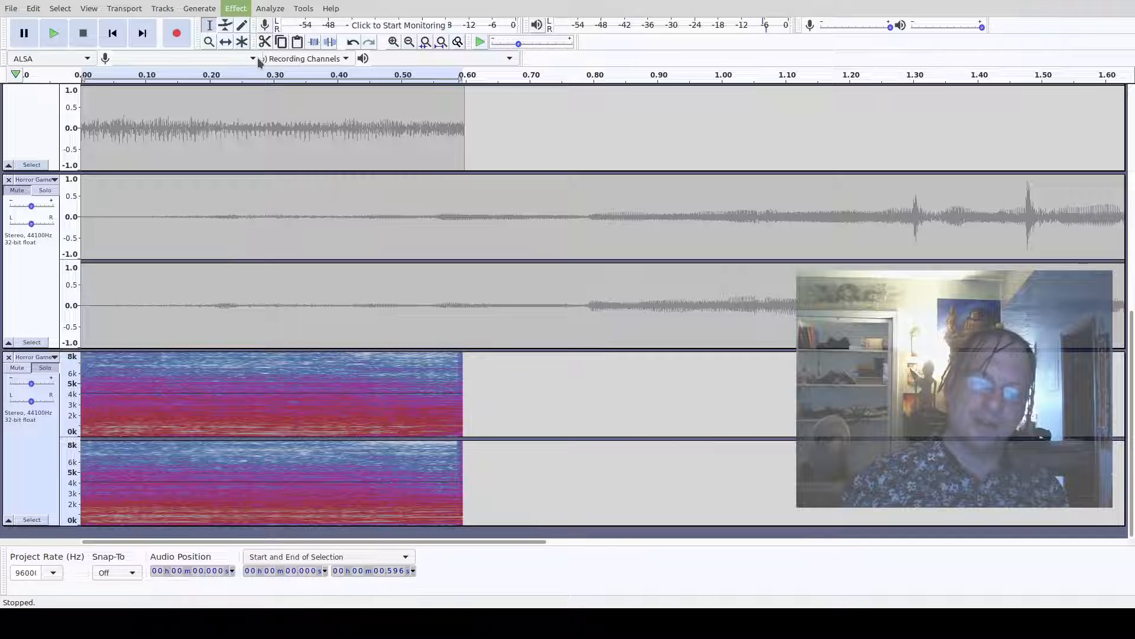
key("space")
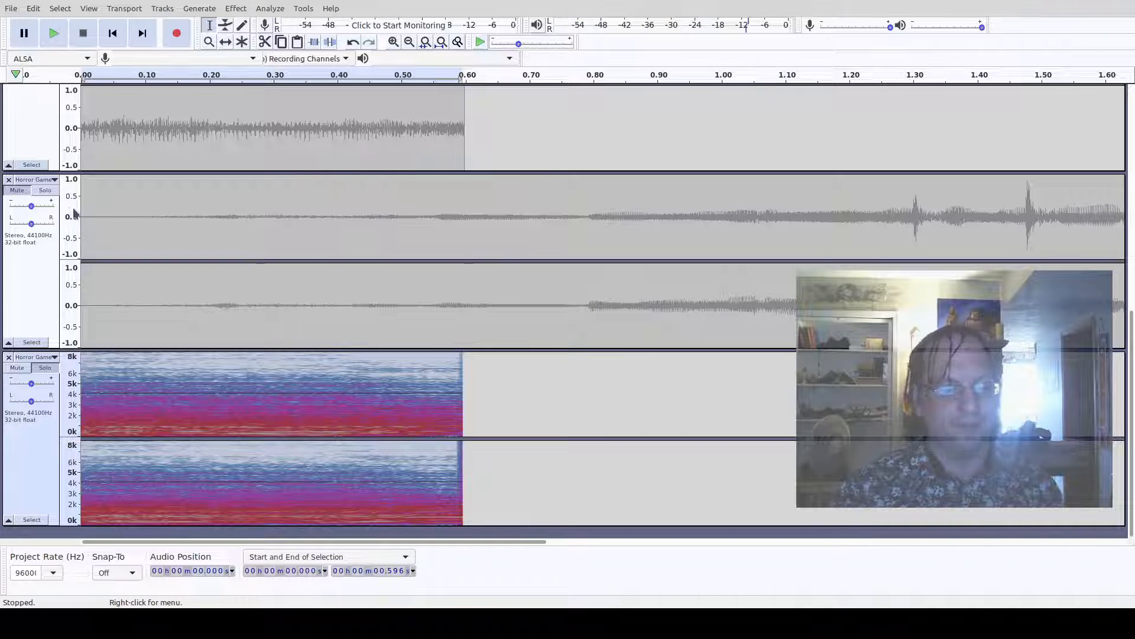
key("ctrl+z")
key("ctrl+z")
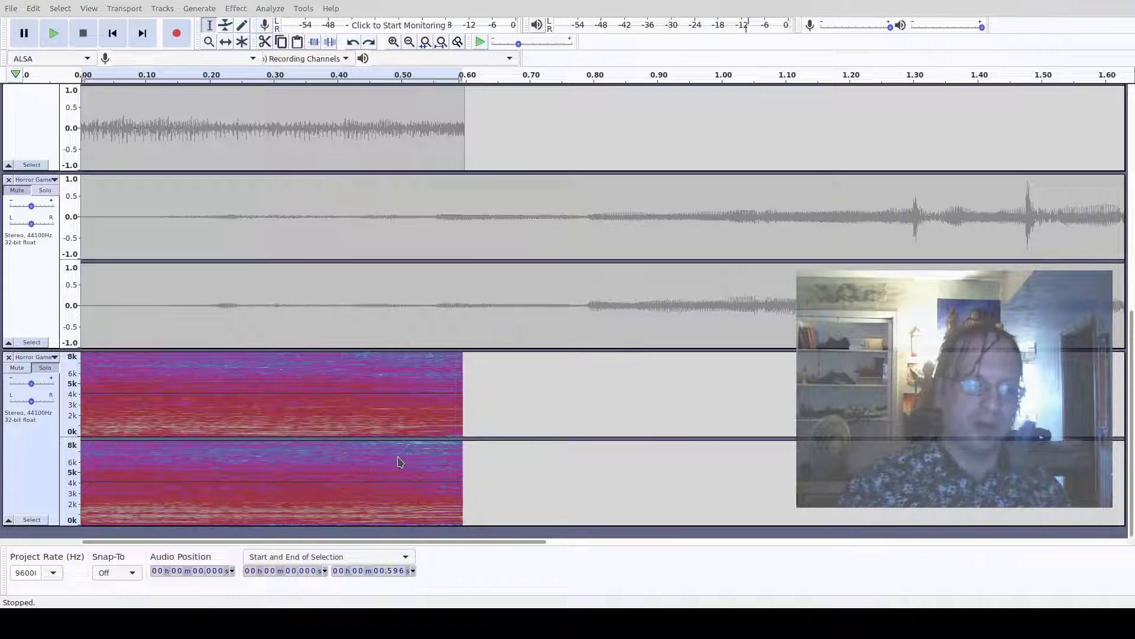
- Try a High-Pass Filter at 1000 Hz with 6 dB roll-off on the bottom Horror Game track
left_click(632, 339)
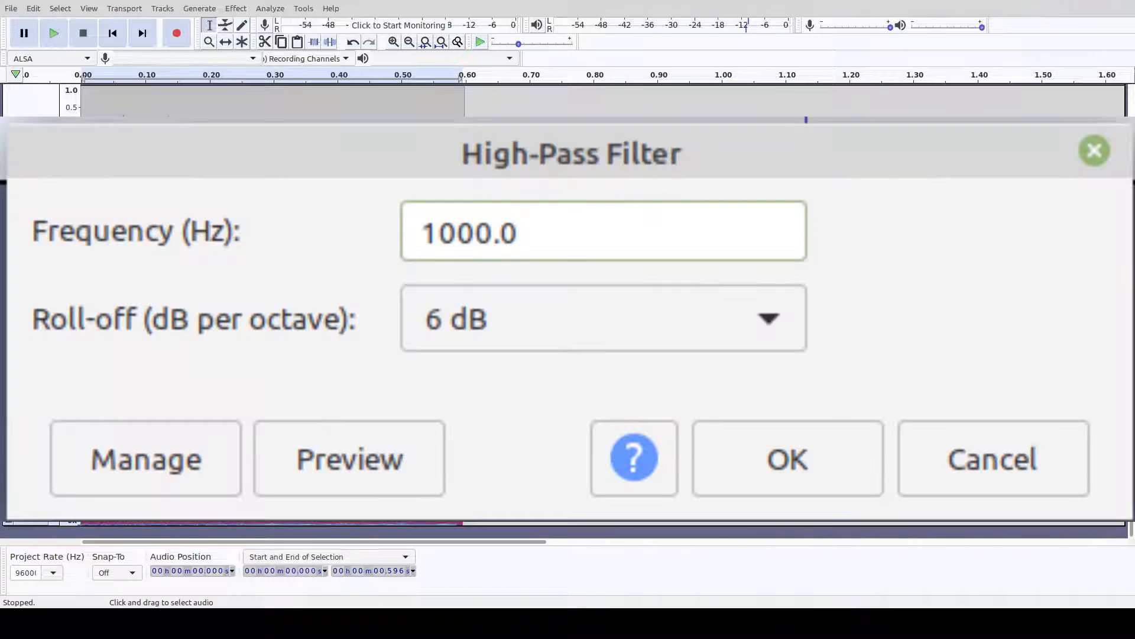
key("space")
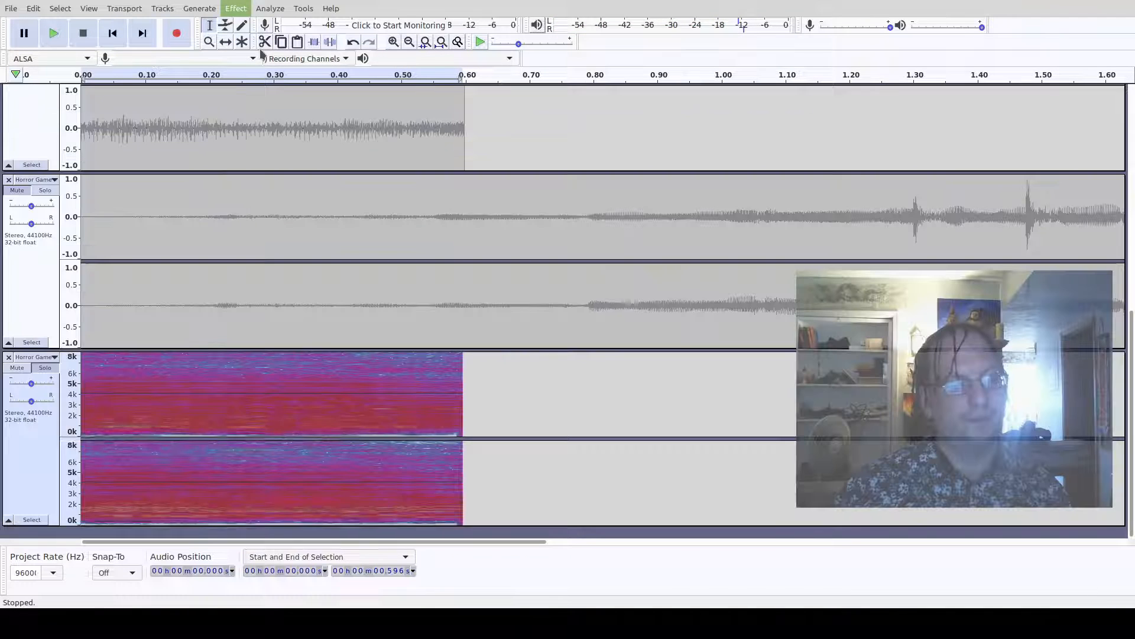
left_click(260, 49)
key("space")
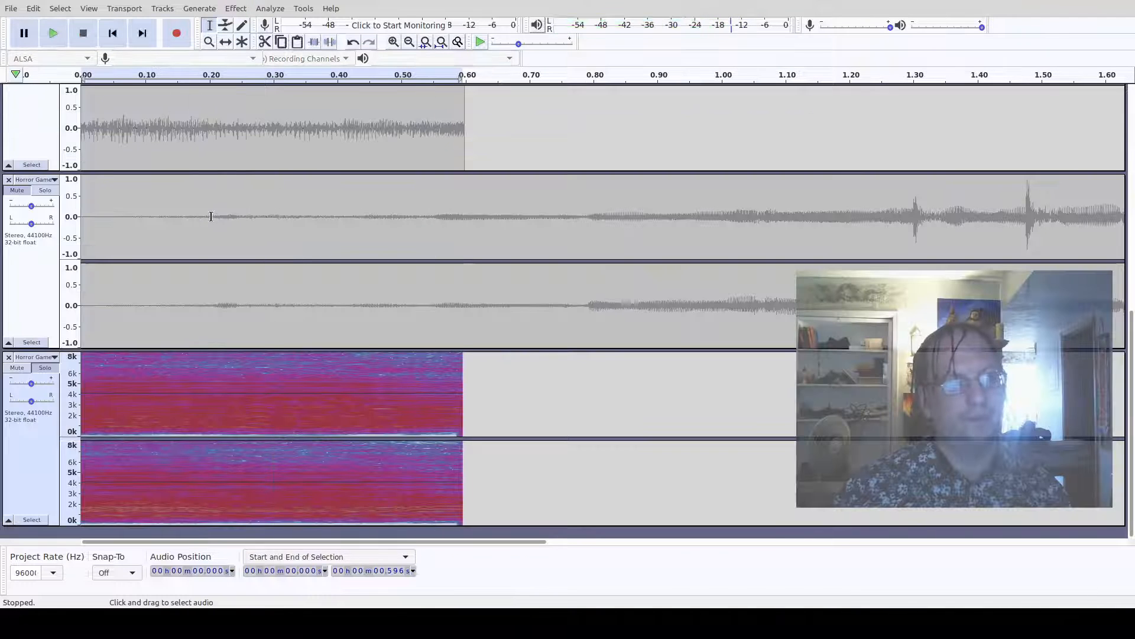
key("ctrl+z")
key("ctrl+z")
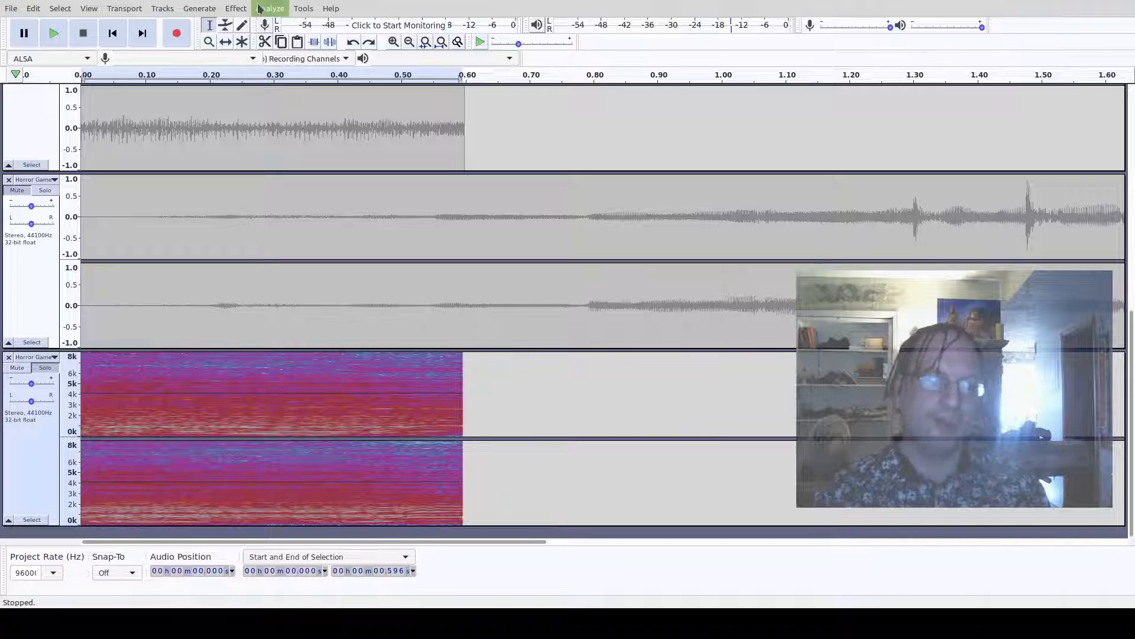
- Try another effect on the bottom Horror Game track, audition it and undo it
left_click(236, 9)
left_click(245, 71)
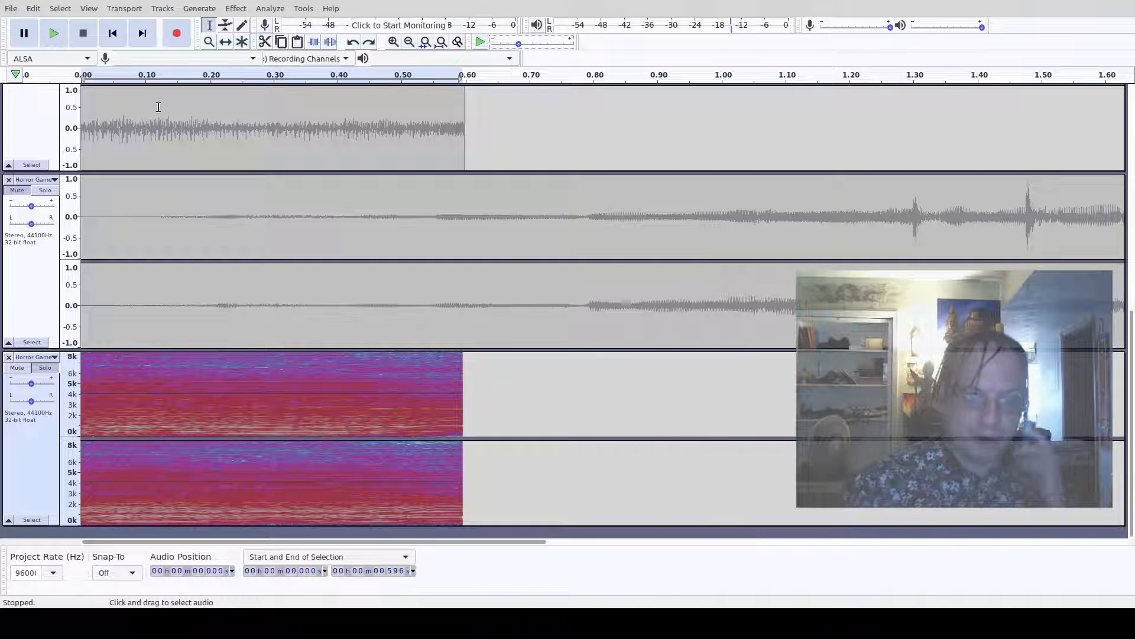
left_click(236, 11)
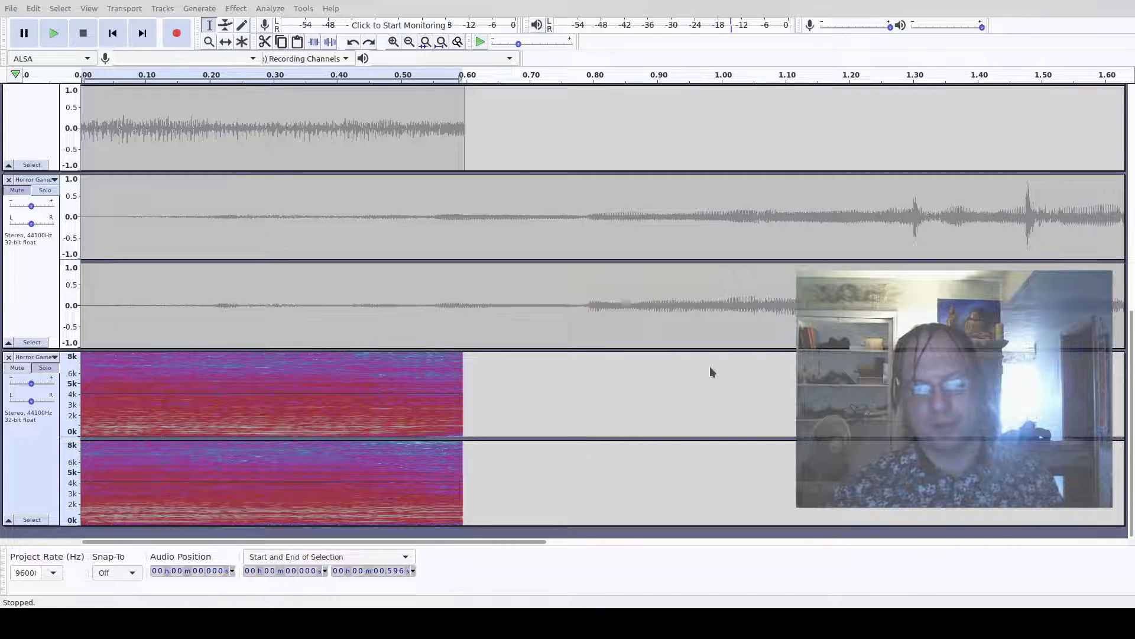
left_click(65, 38)
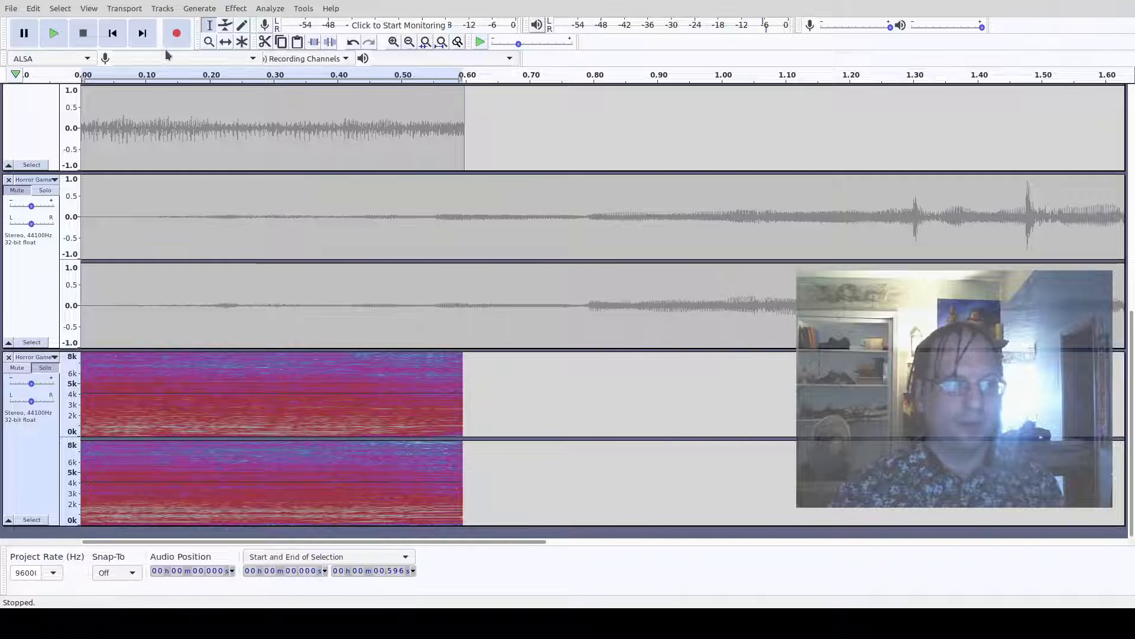
key("space")
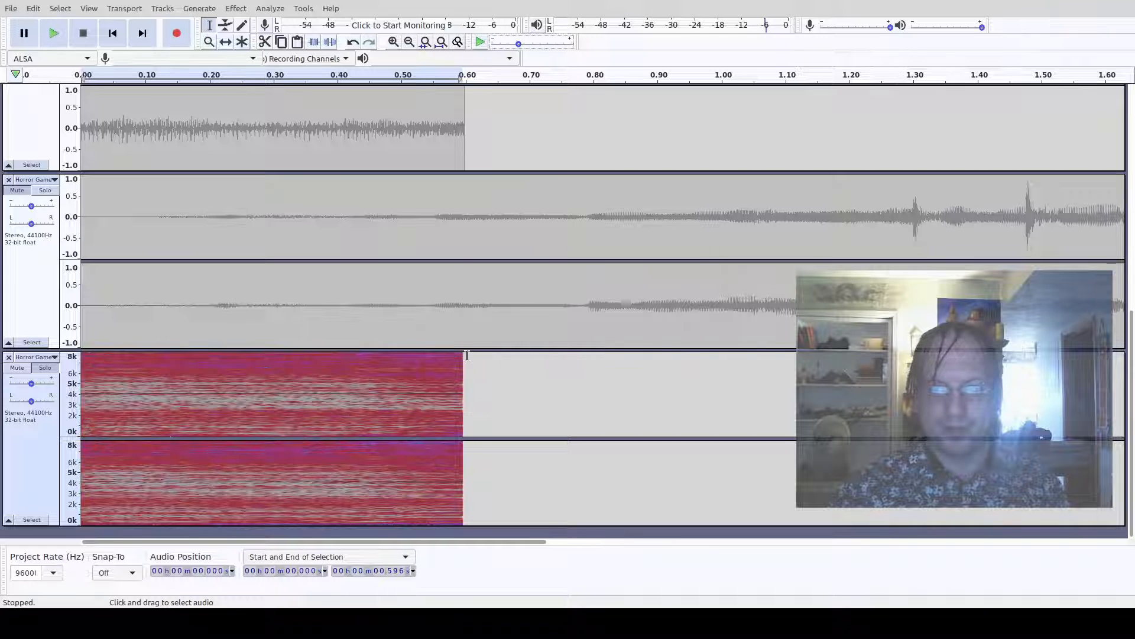
key("space")
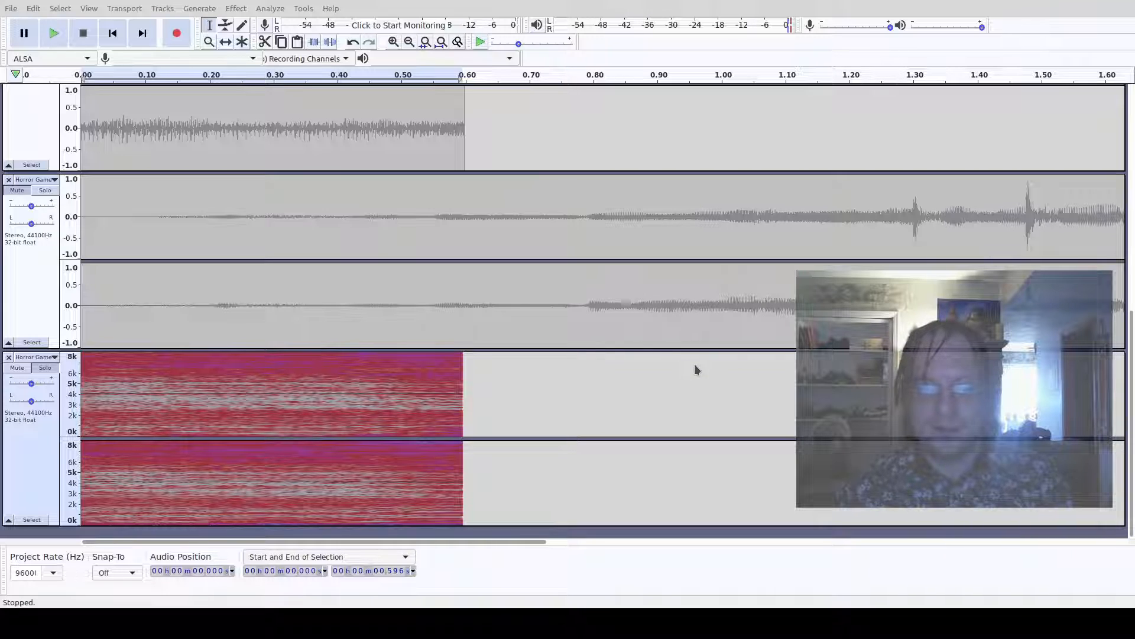
key("space")
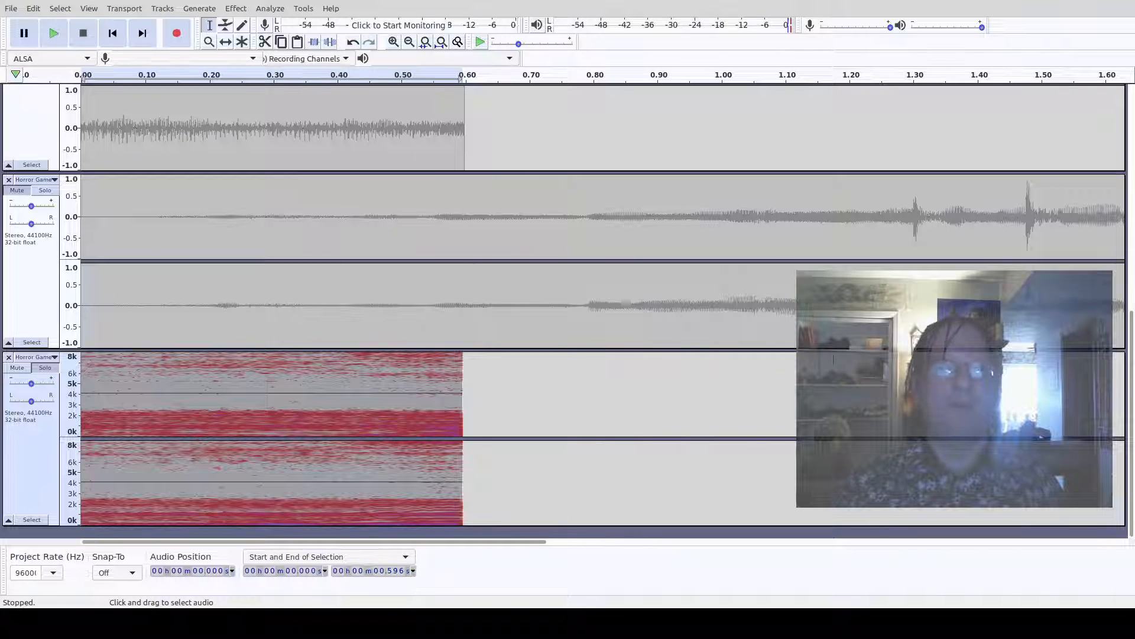
key("ctrl+z")
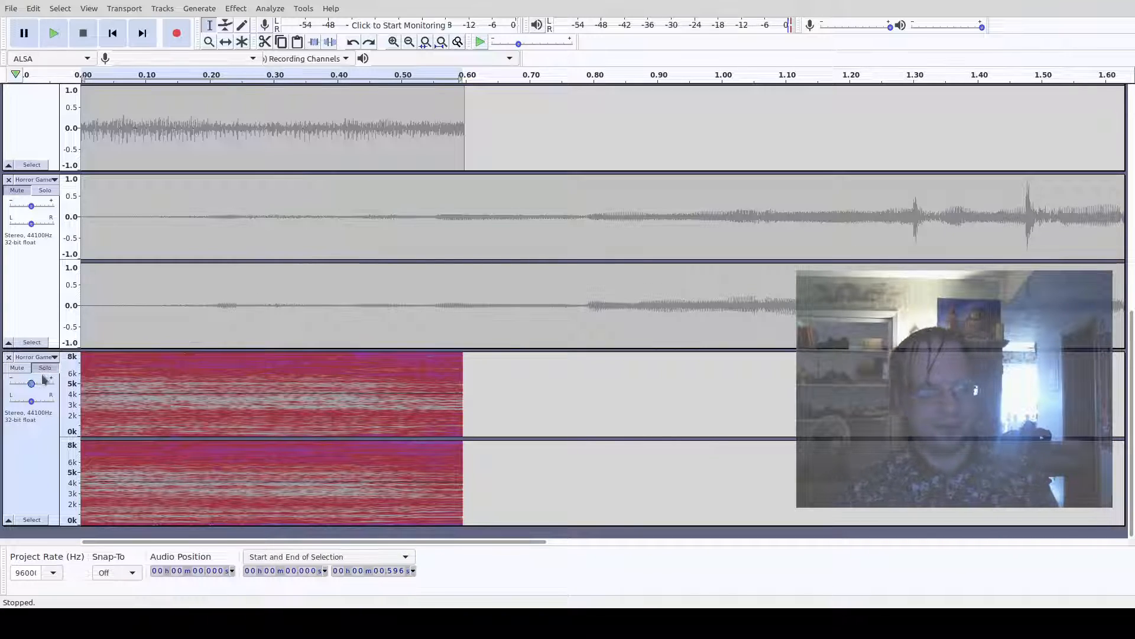
- Toggle mute on the bedroom and ESM tracks and solo the bedroom track
scroll(337, 286, "up", 6)
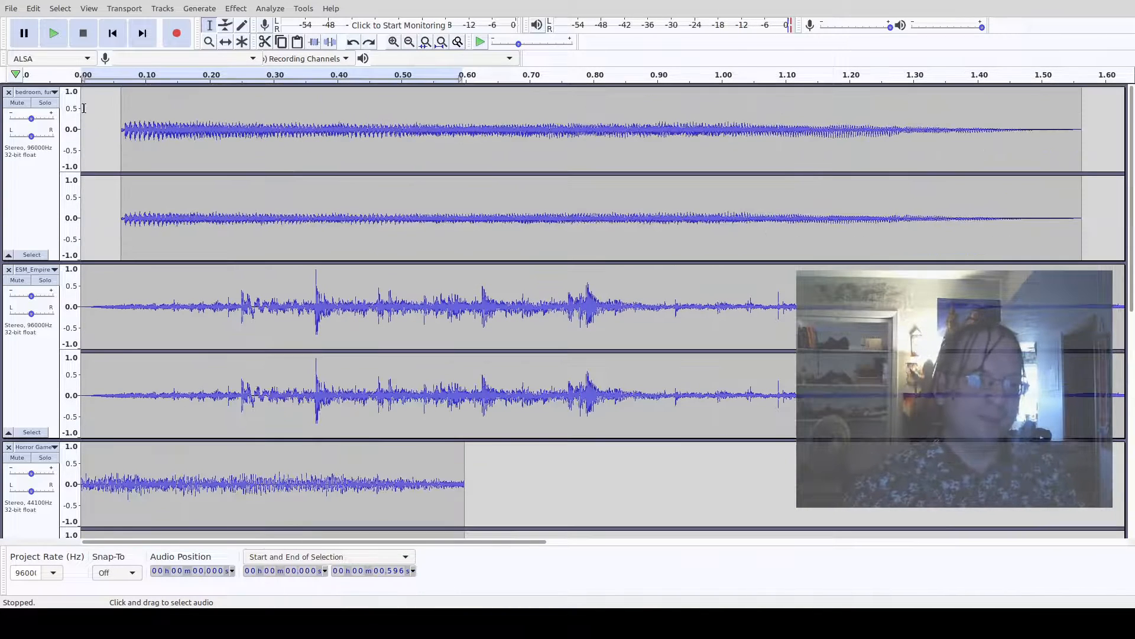
left_click(17, 102)
left_click(17, 102)
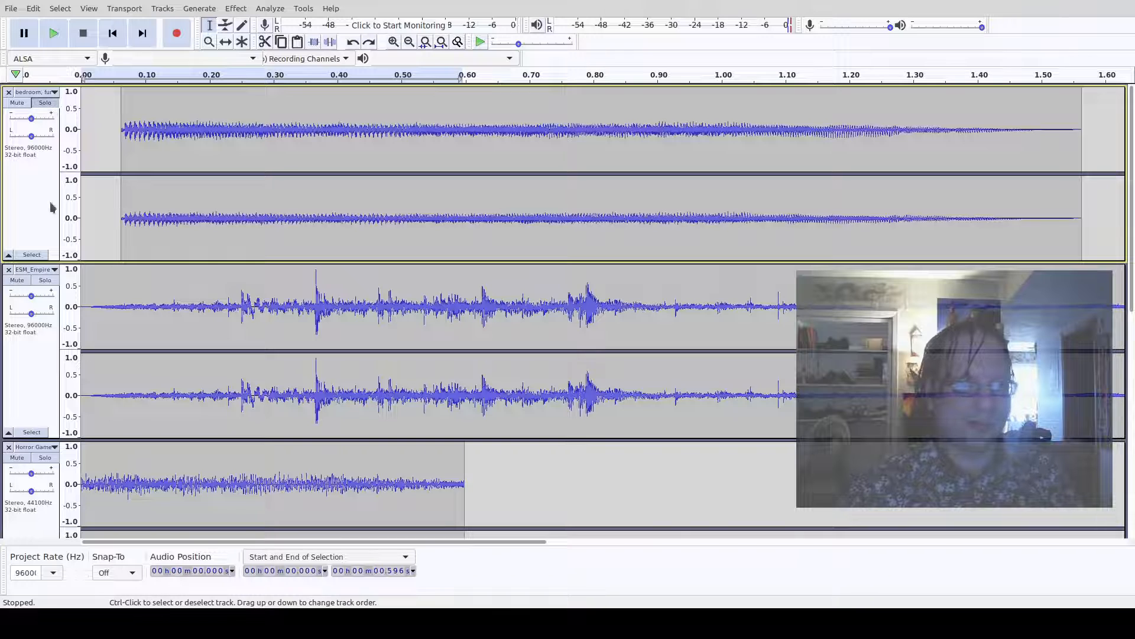
left_click(17, 282)
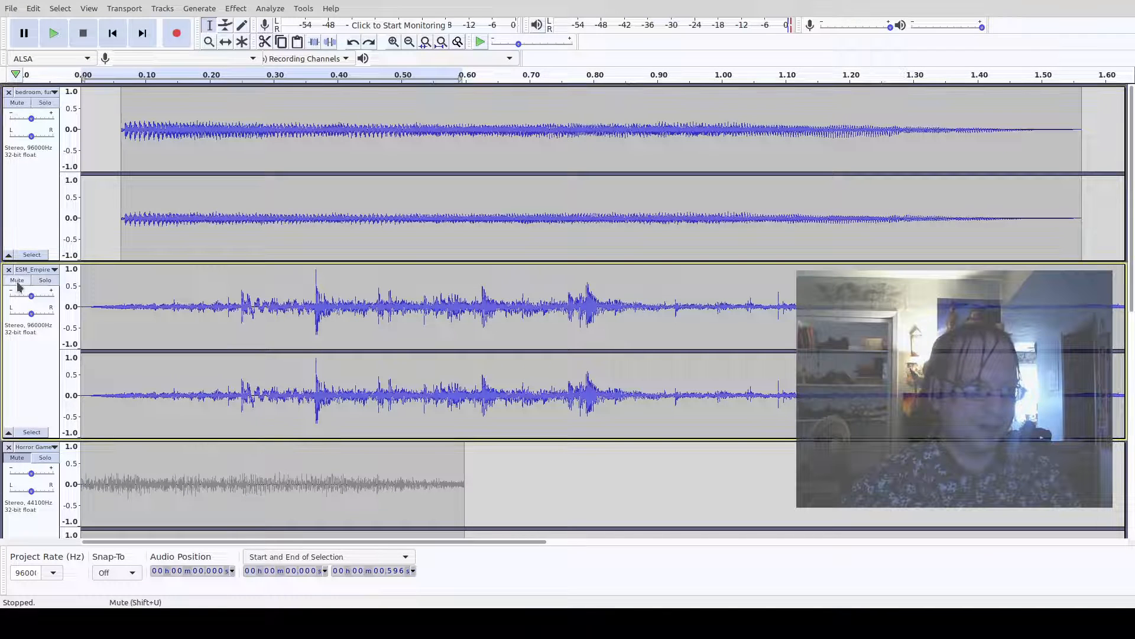
left_click(46, 107)
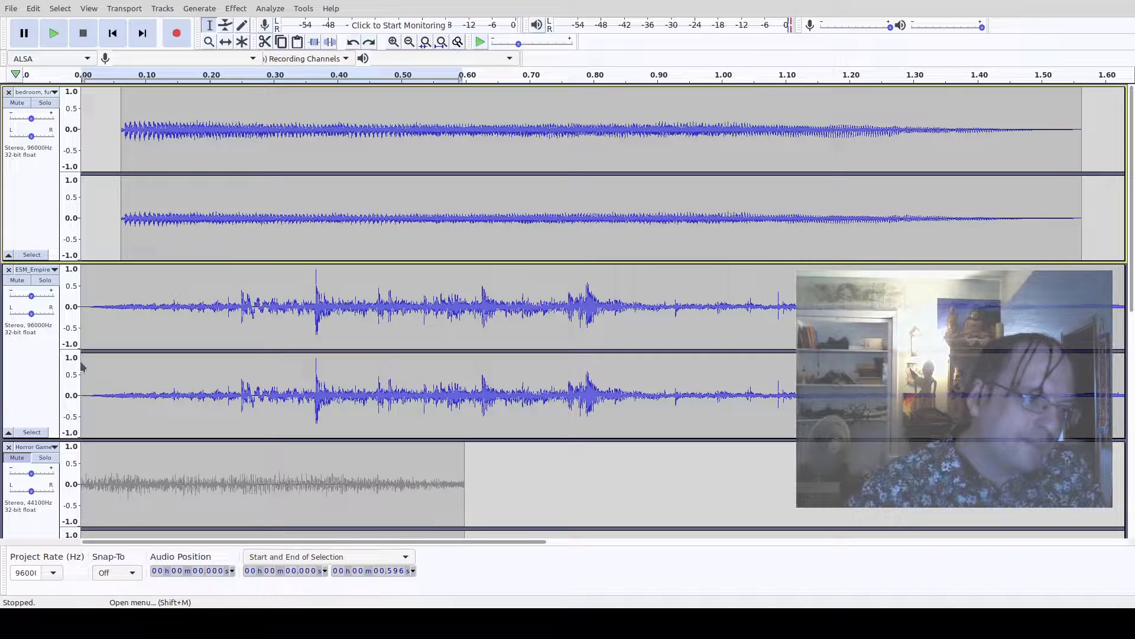
- Mix and render the tracks into a new Mix track, solo it and play it back
left_click(163, 9)
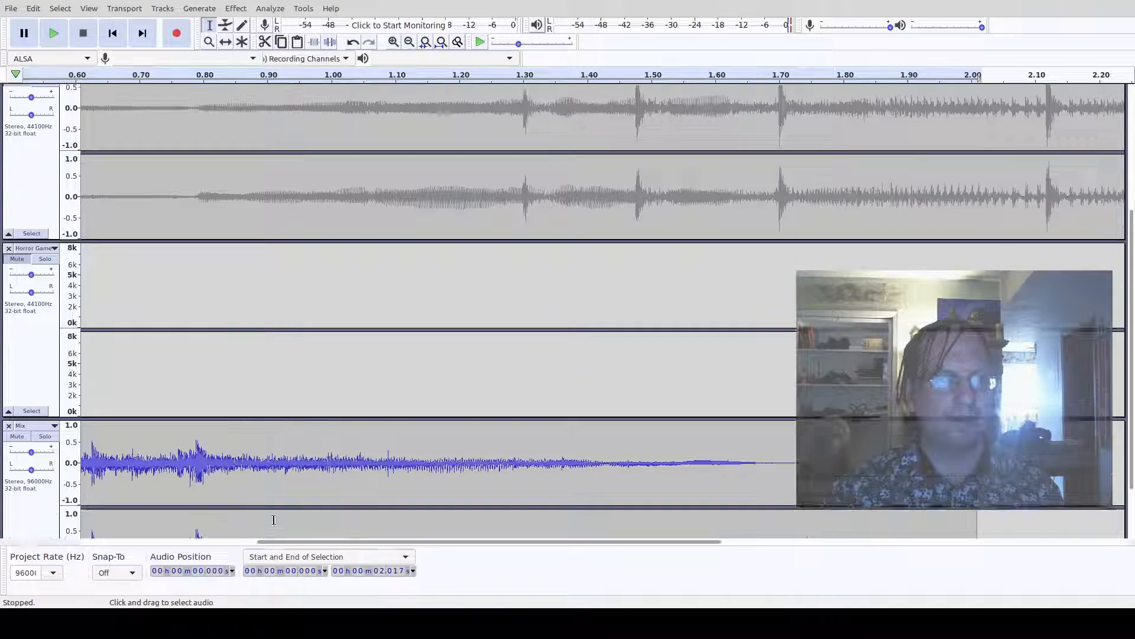
scroll(274, 520, "down", 2)
left_click(46, 353)
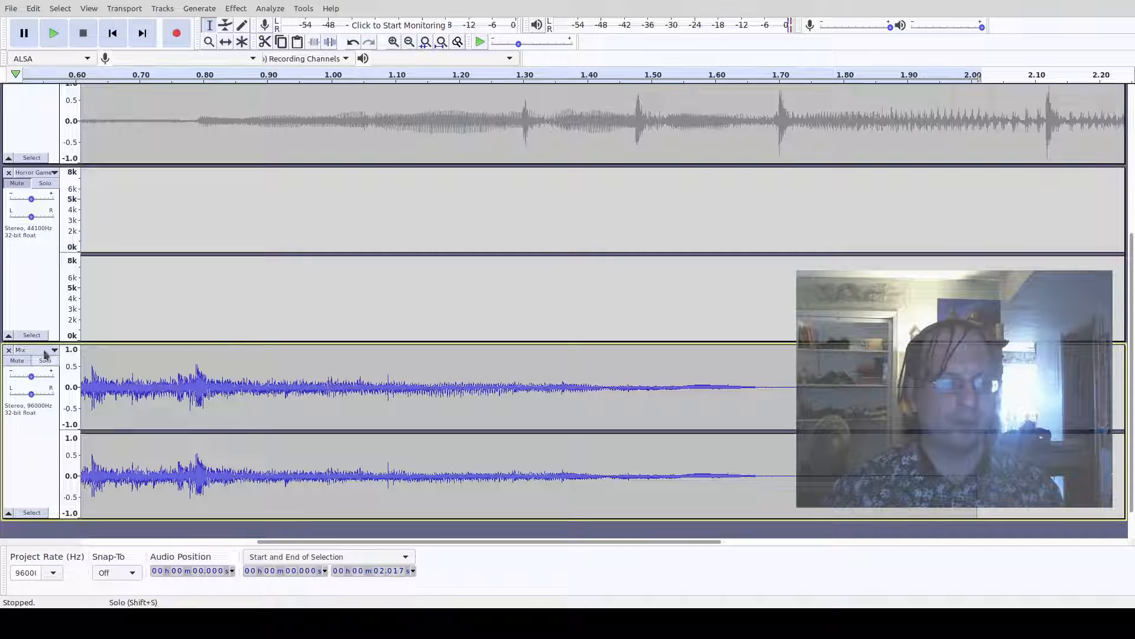
left_click(42, 362)
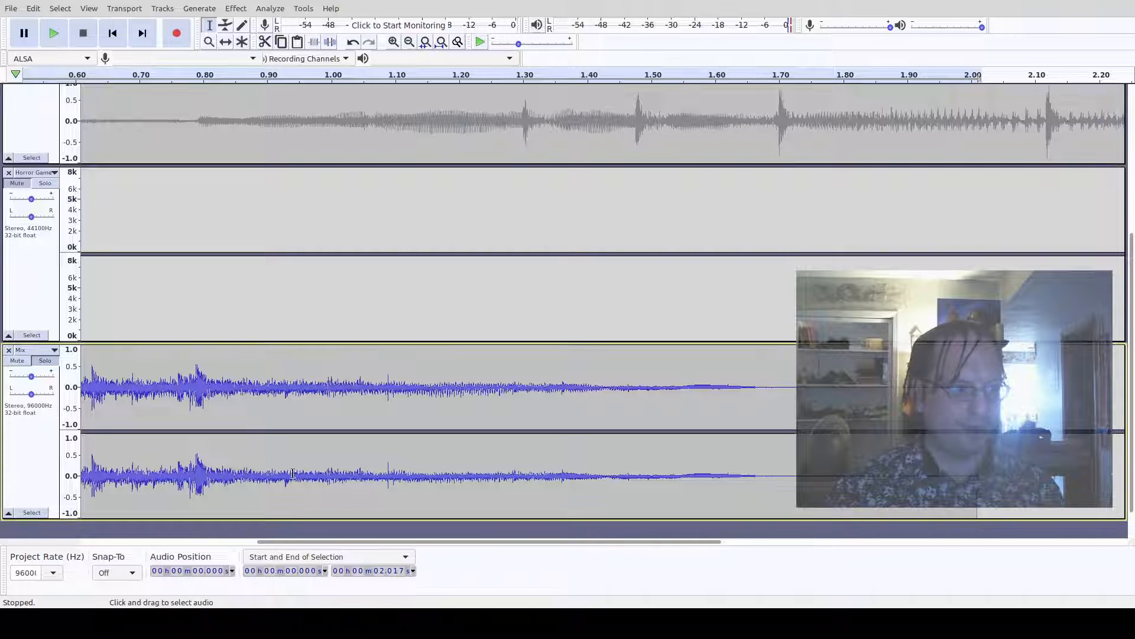
left_click_drag(297, 544, 123, 542)
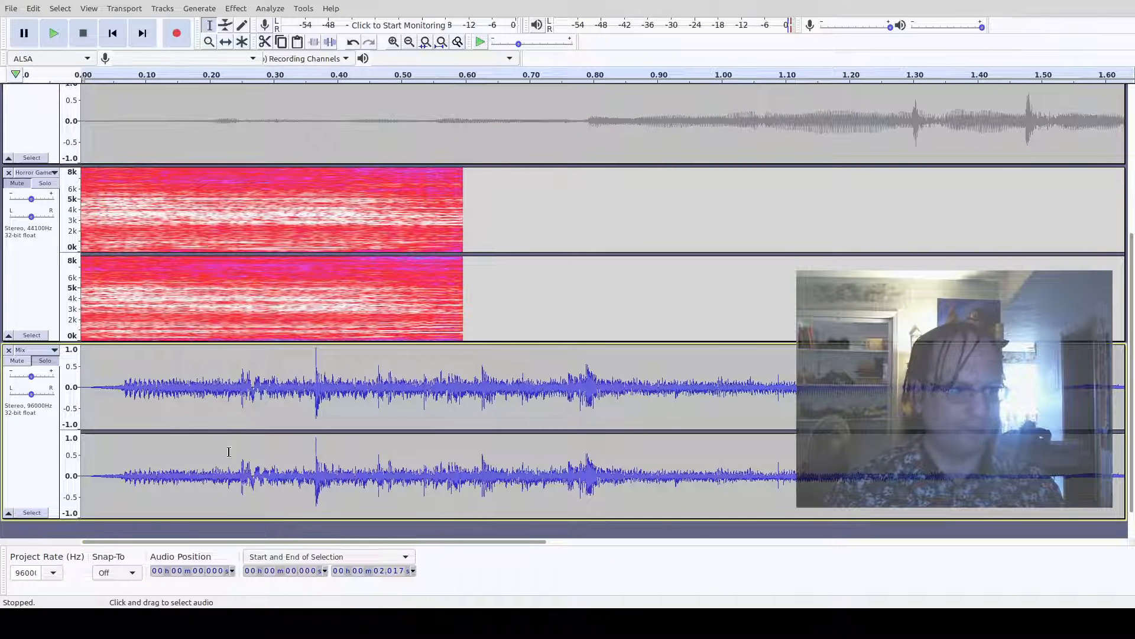
key("space")
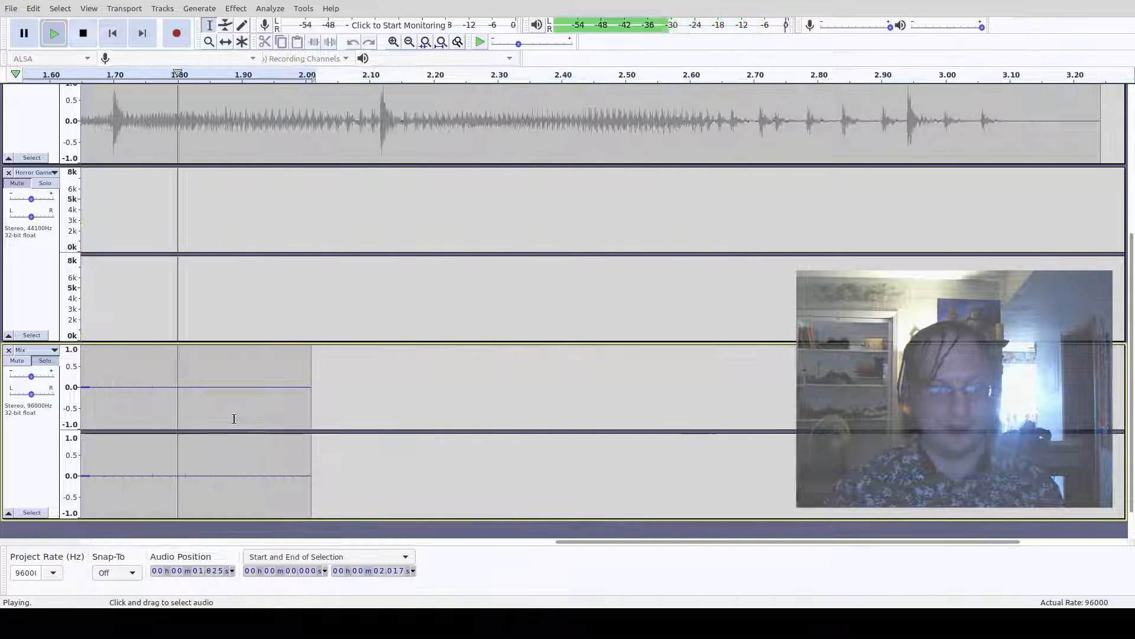
- Mix the bedroom and ESM tracks down to mono, play them, and undo the conversion
scroll(355, 293, "up", 5)
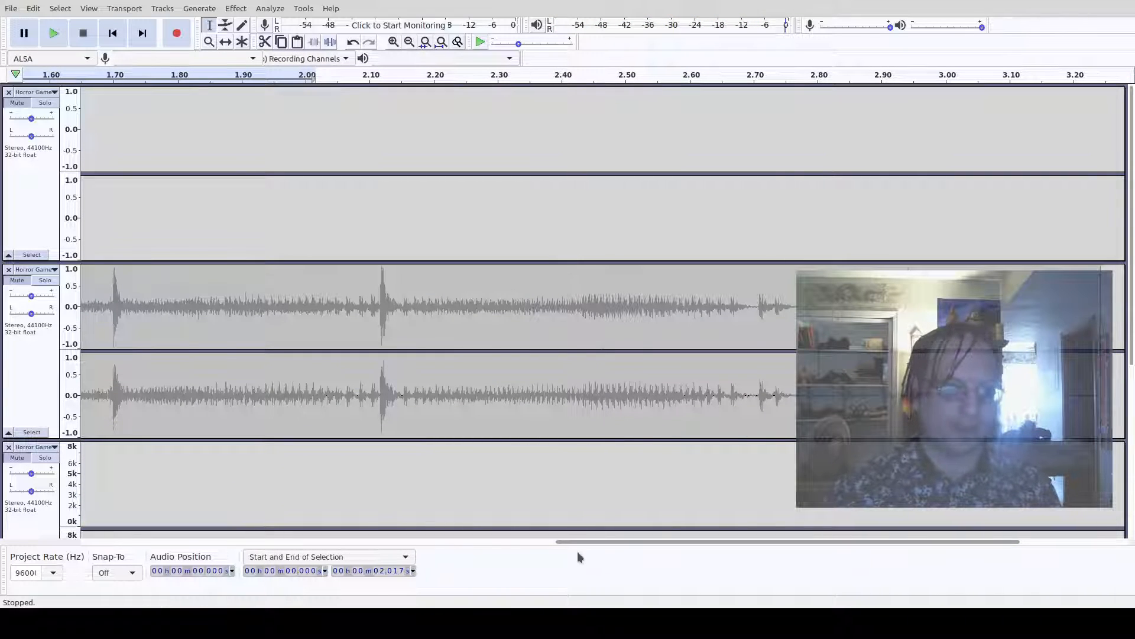
left_click_drag(573, 542, 100, 542)
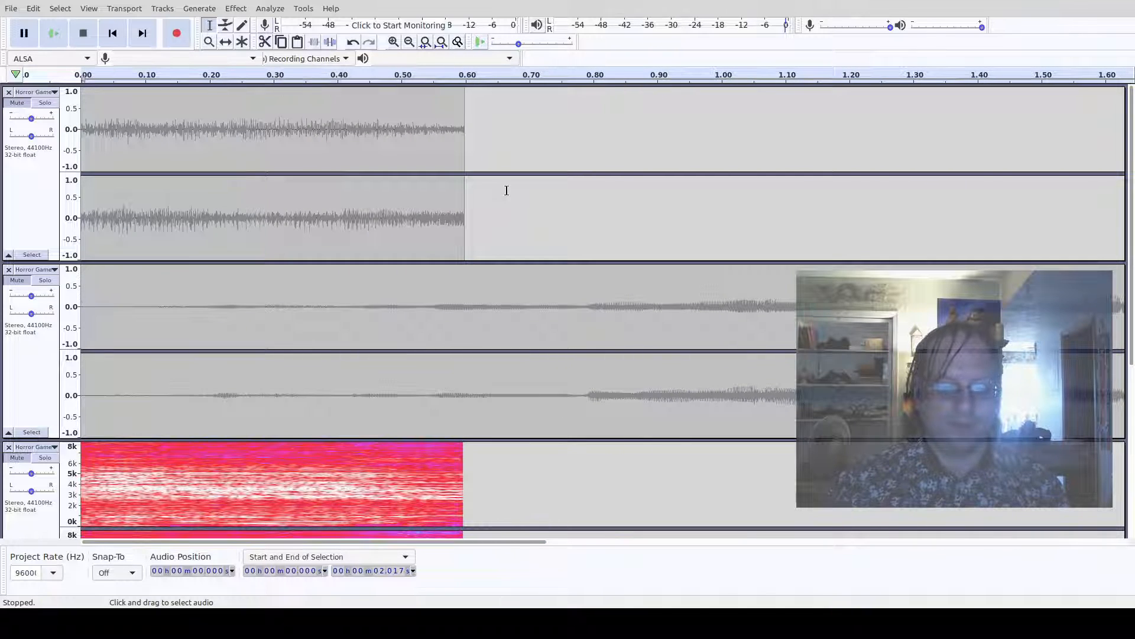
scroll(507, 190, "up", 10)
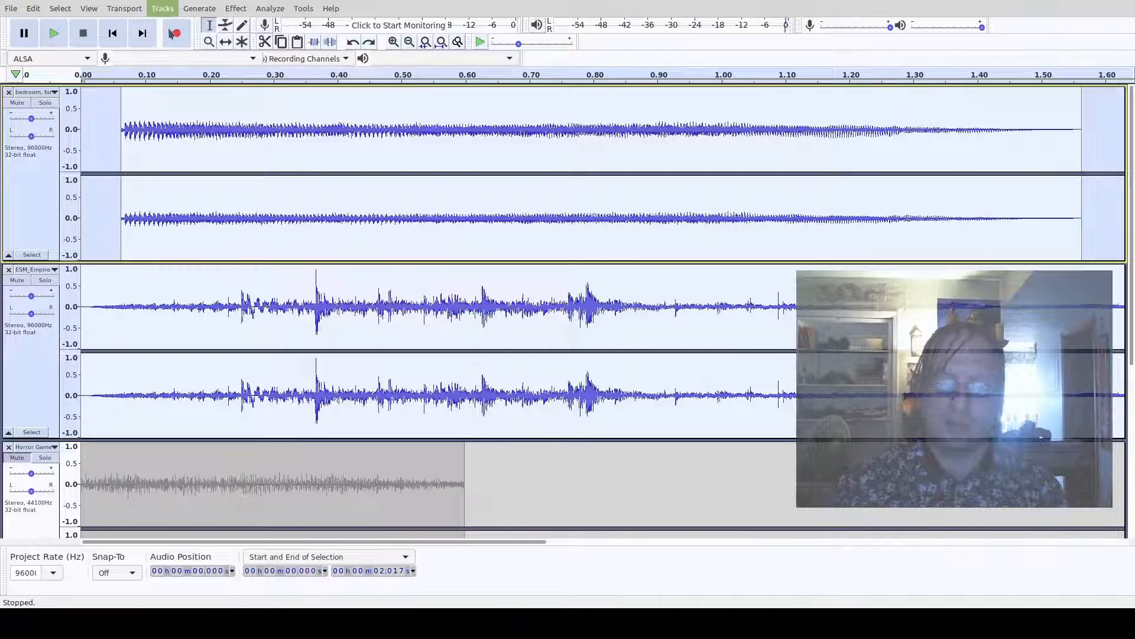
left_click(338, 53)
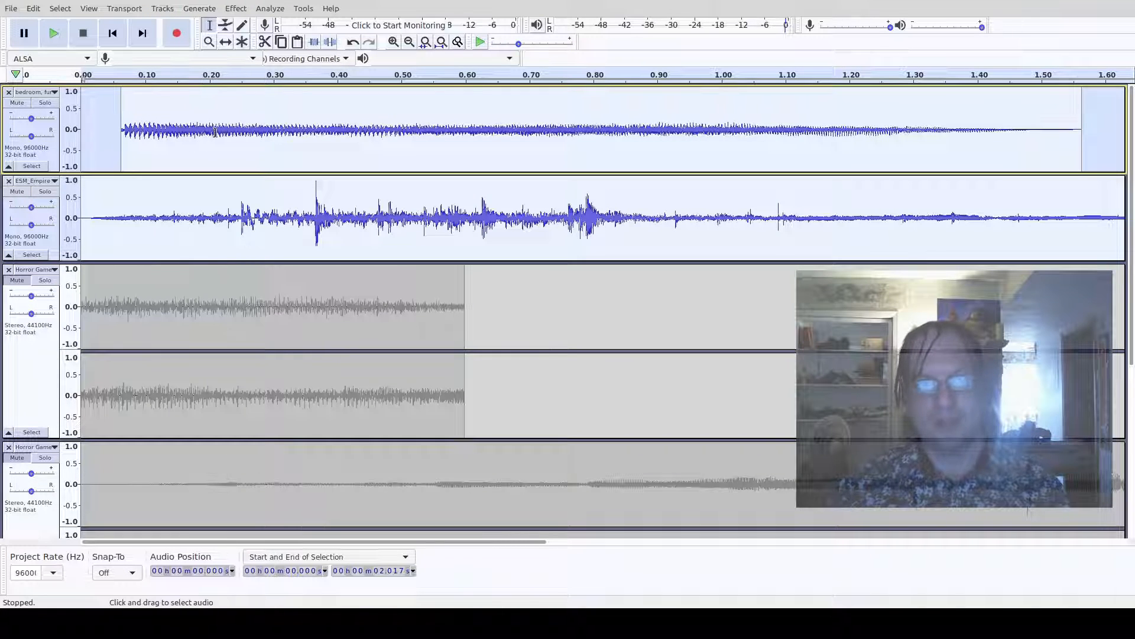
key("space")
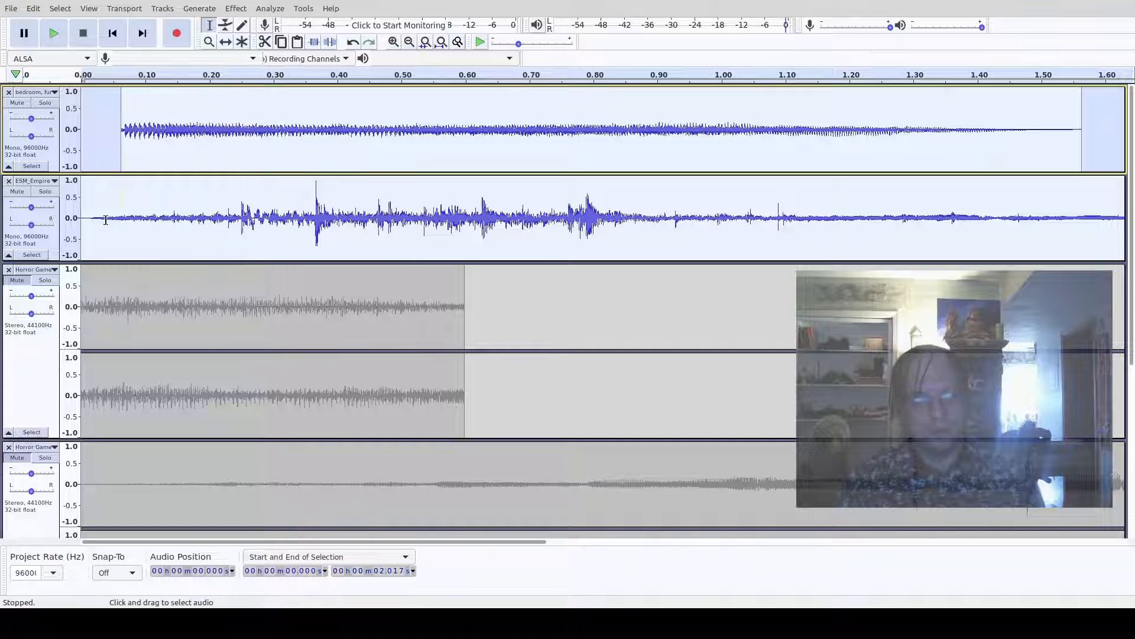
key("ctrl+z")
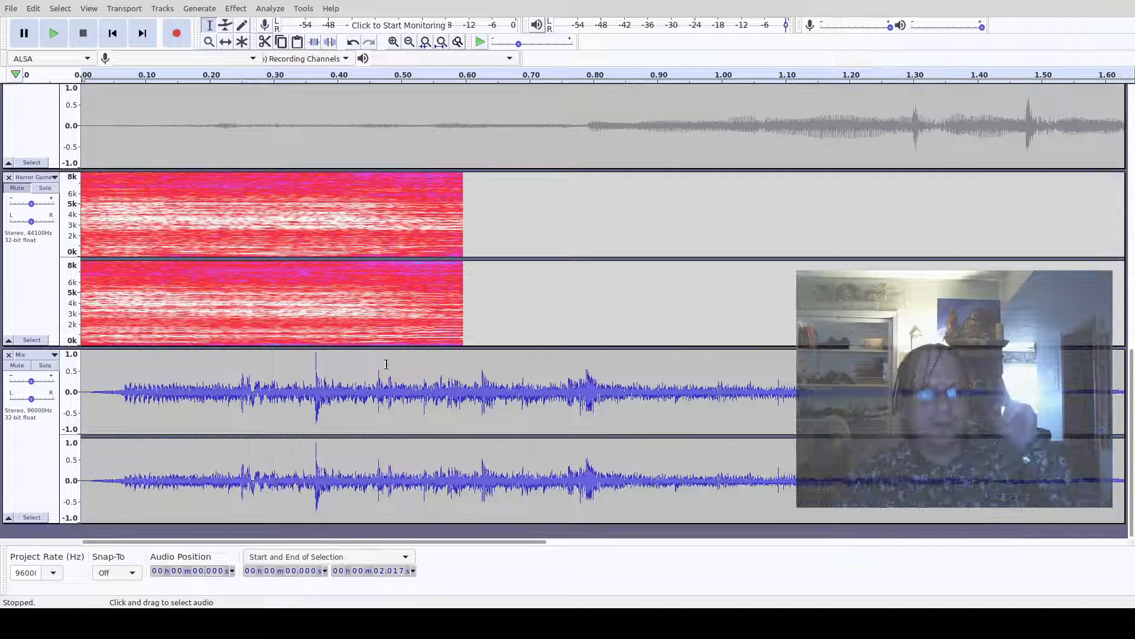
- Solo the Mix track again and play the mix
left_click(38, 372)
key("space")
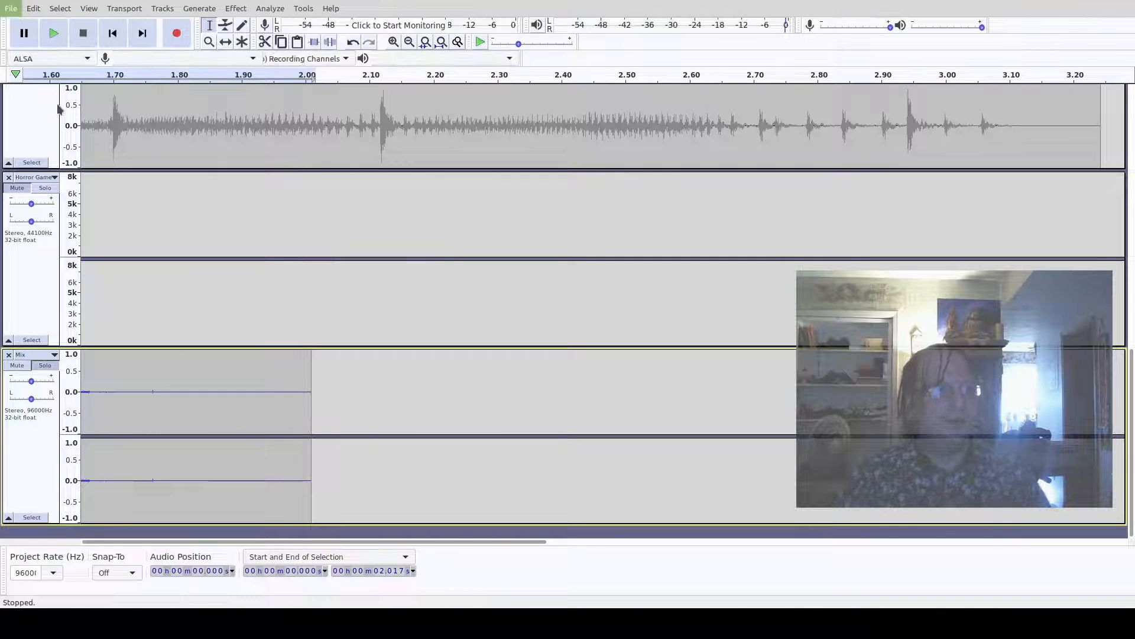
left_click(191, 138)
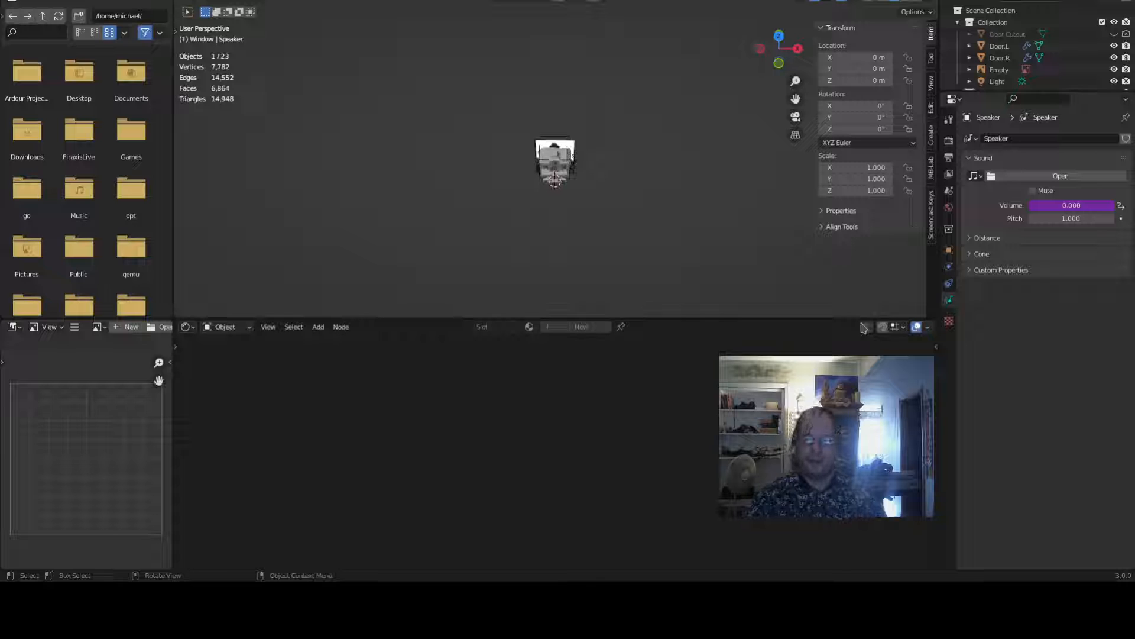
- Switch to Blender and select the Camera object in the scene outliner
scroll(565, 149, "up", 8)
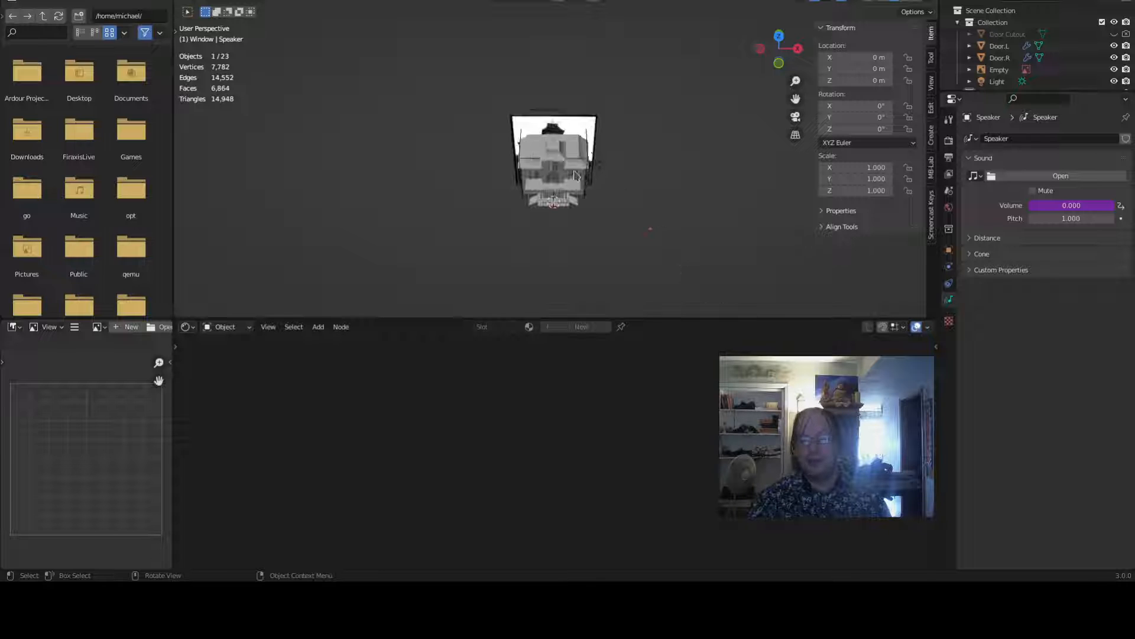
scroll(1083, 27, "down", 2)
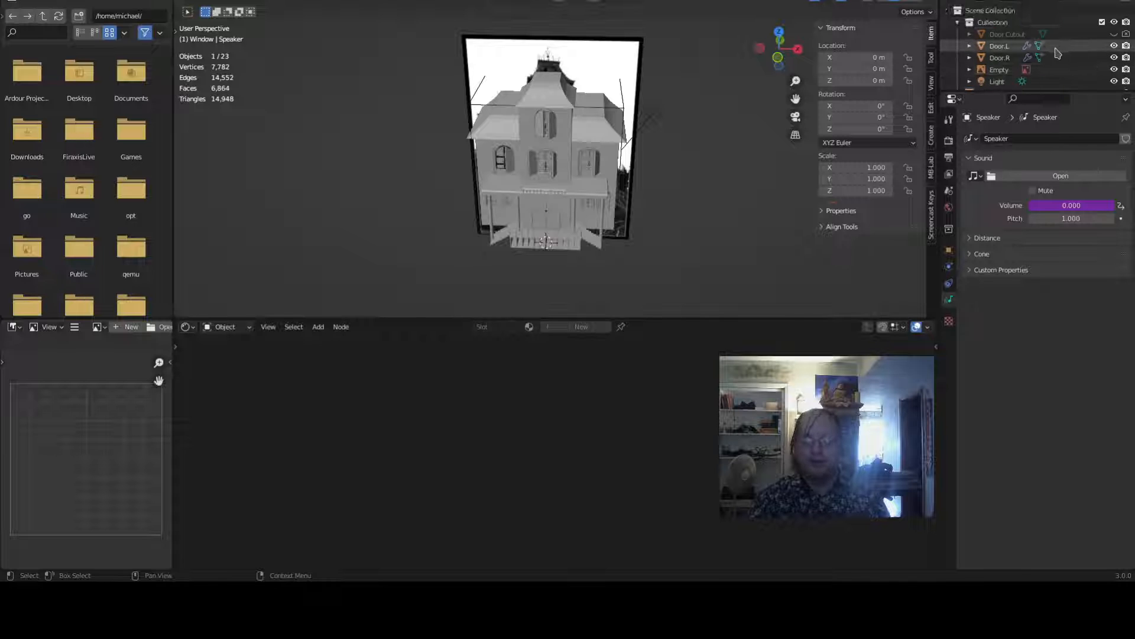
scroll(1024, 41, "up", 2)
left_click(958, 22)
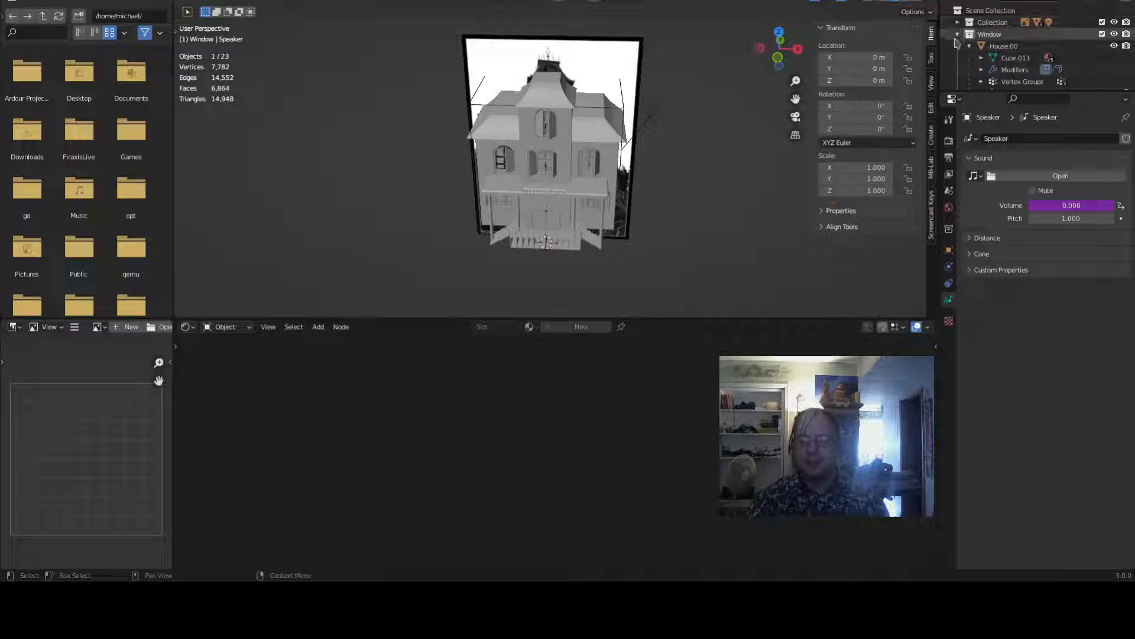
left_click(957, 34)
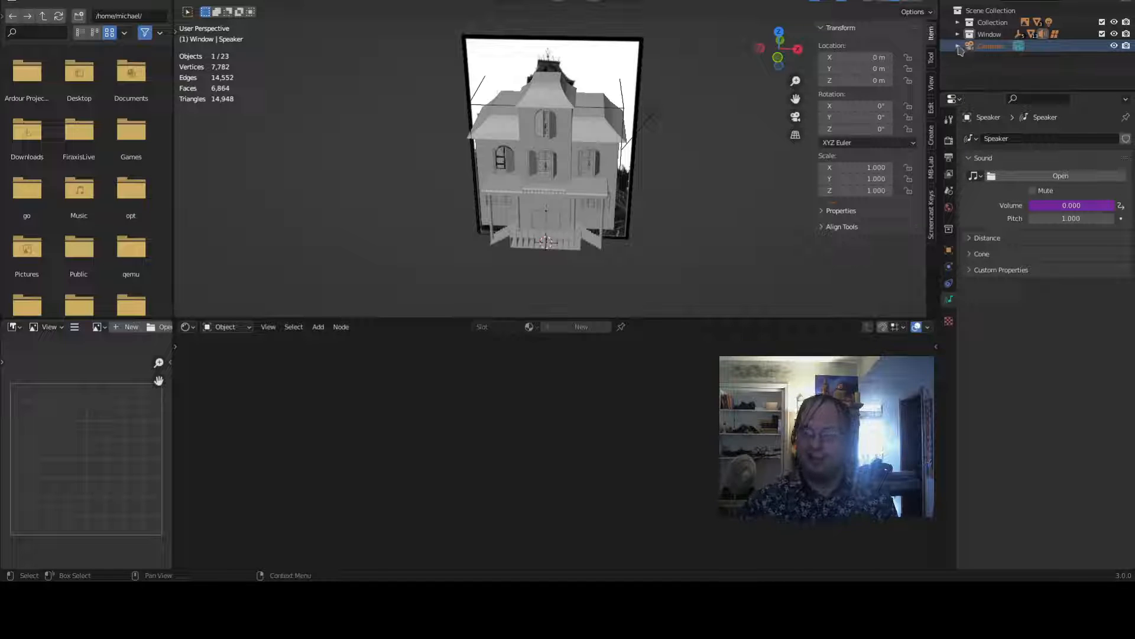
left_click(958, 46)
left_click(999, 58)
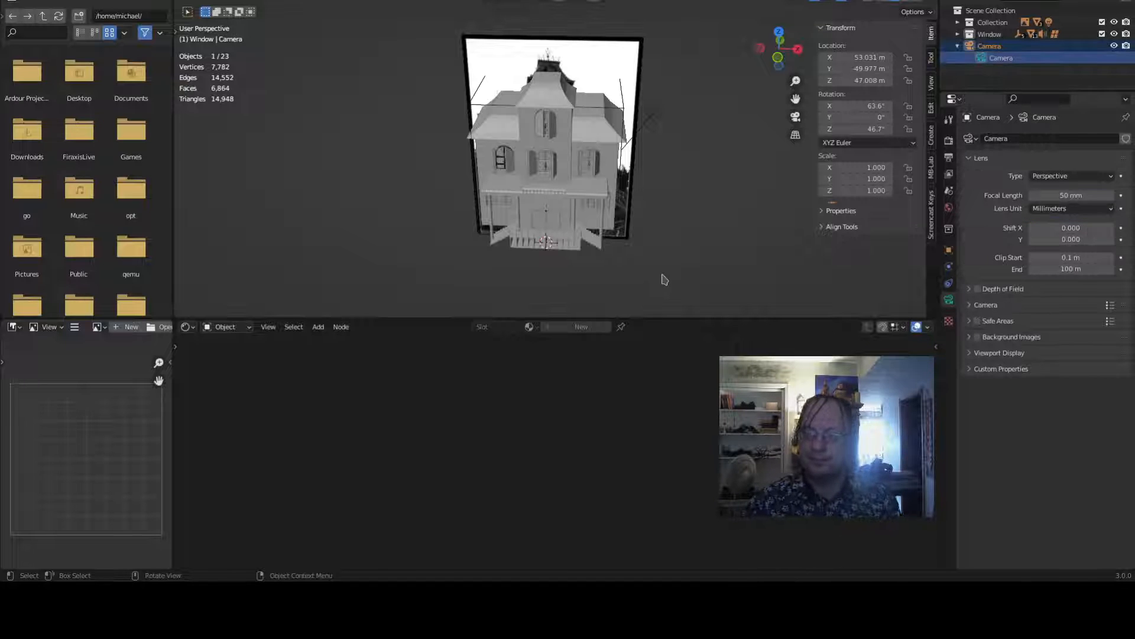
key("shift+a")
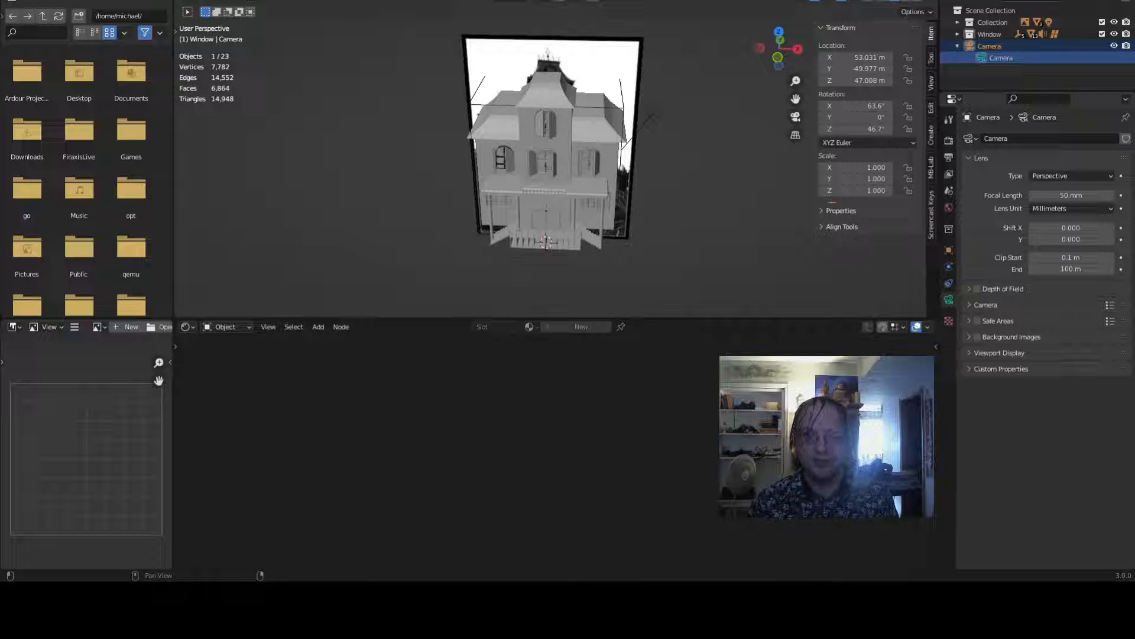
scroll(676, 278, "up", 5)
middle_click_drag(737, 243, 703, 238)
scroll(714, 274, "down", 5)
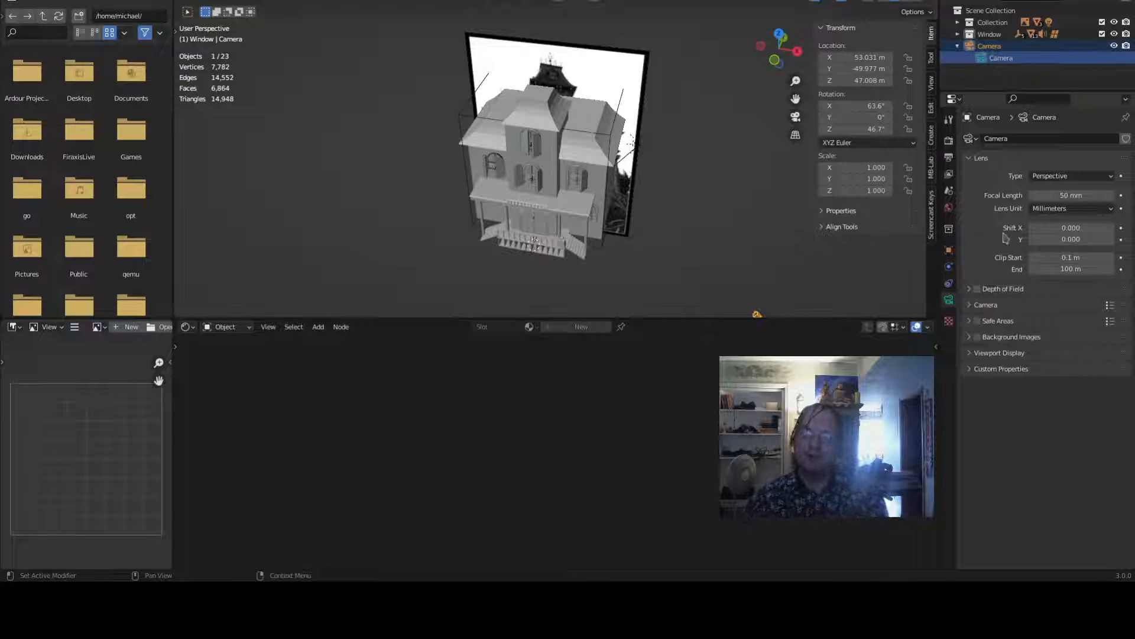
- Select the Speaker and the Camera in the outliner and make them a parent–child pair with the Object parent type
left_click(958, 22)
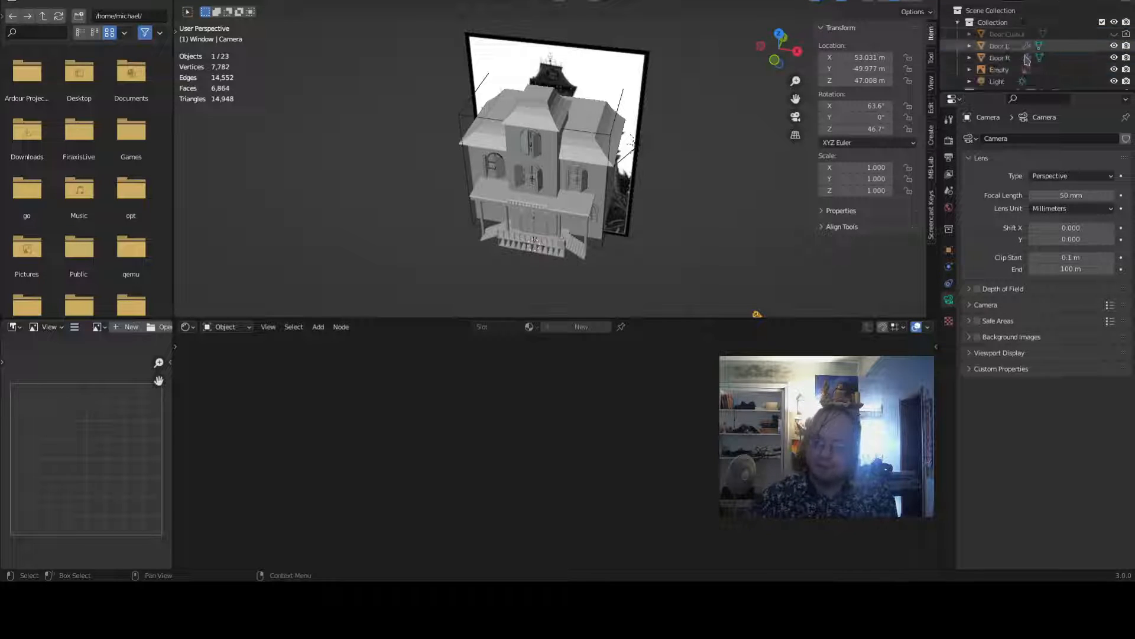
scroll(1026, 59, "down", 2)
left_click(977, 56)
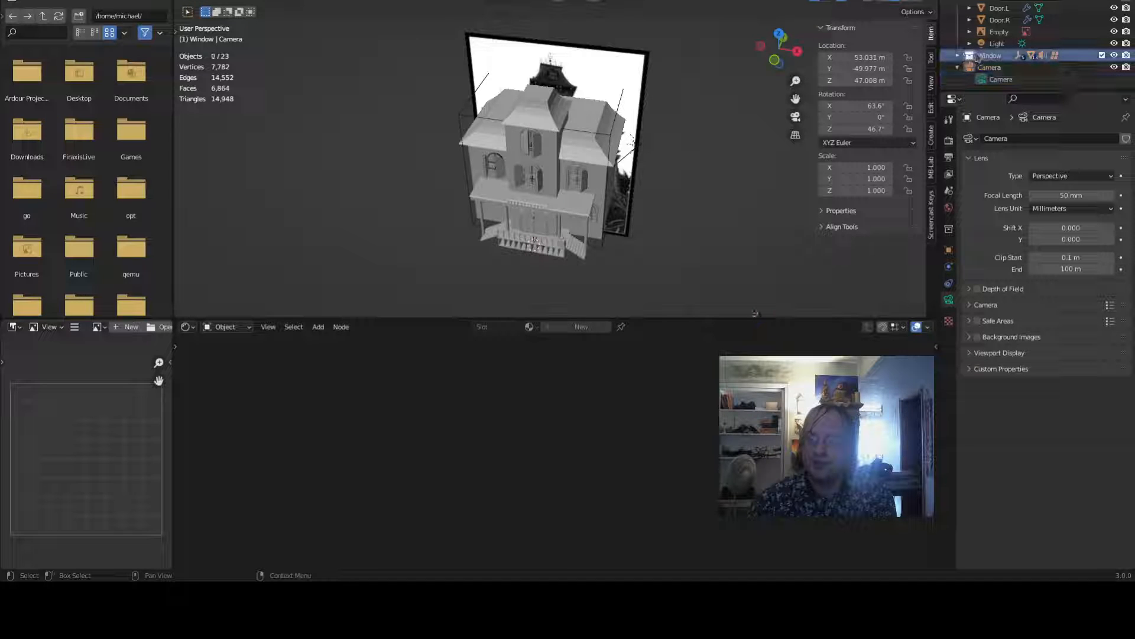
left_click(957, 56)
scroll(972, 59, "down", 3)
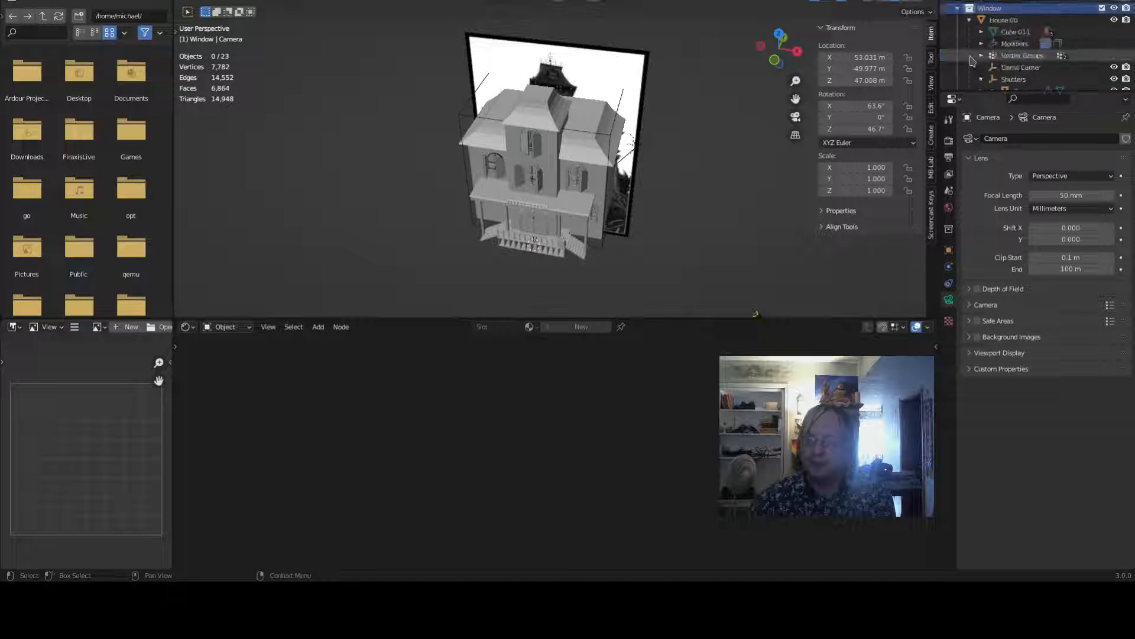
scroll(973, 59, "down", 5)
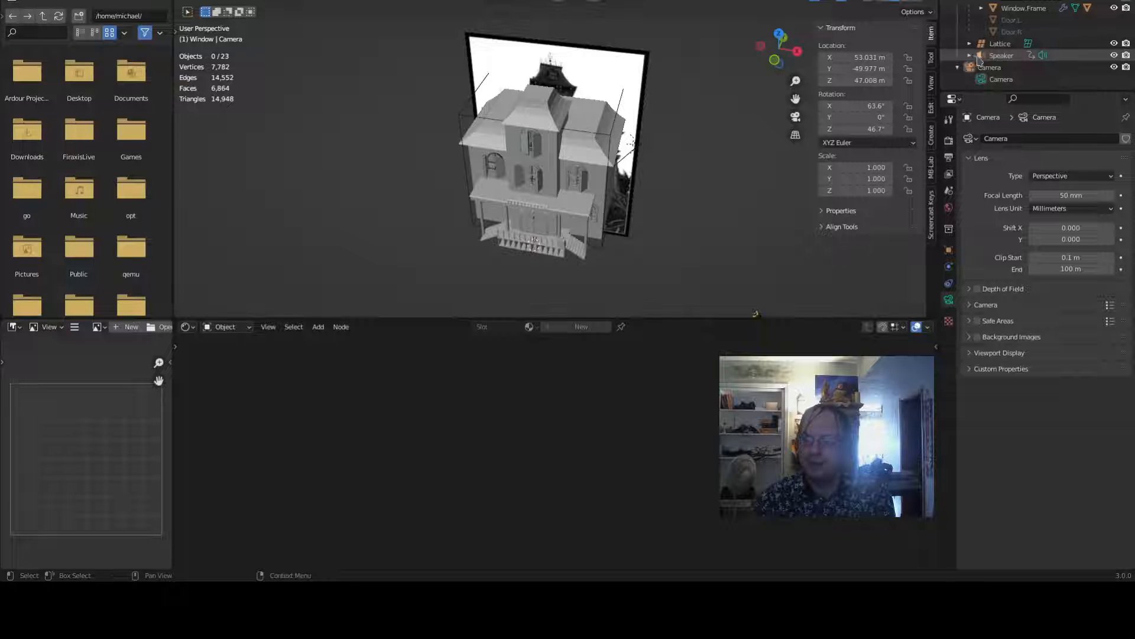
left_click(980, 56)
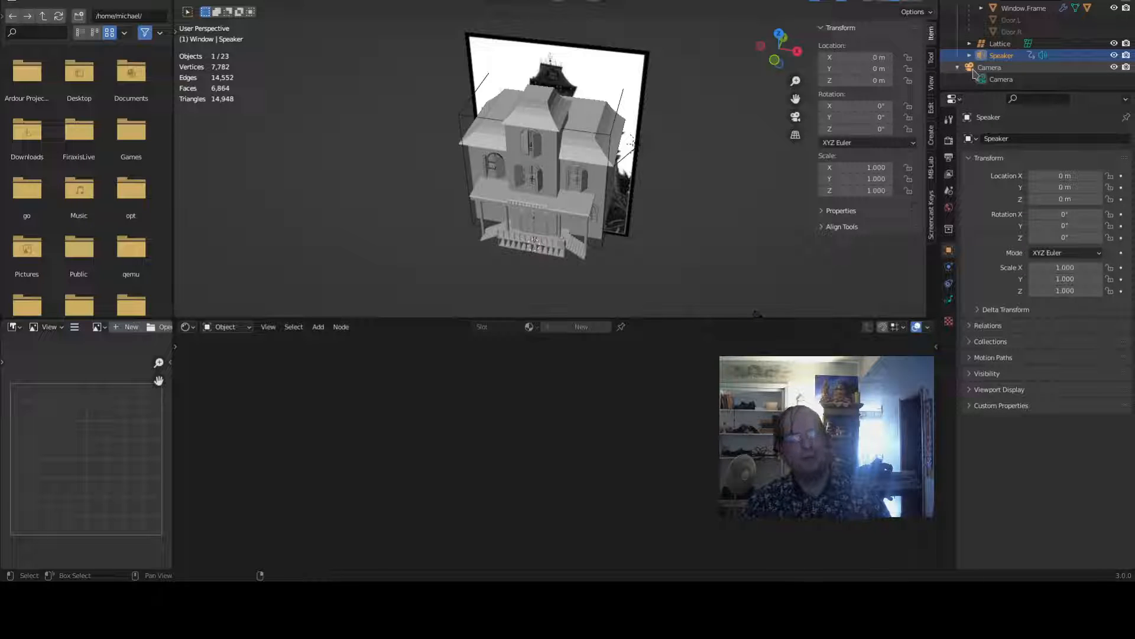
left_click(974, 68, "ctrl")
scroll(601, 121, "down", 4)
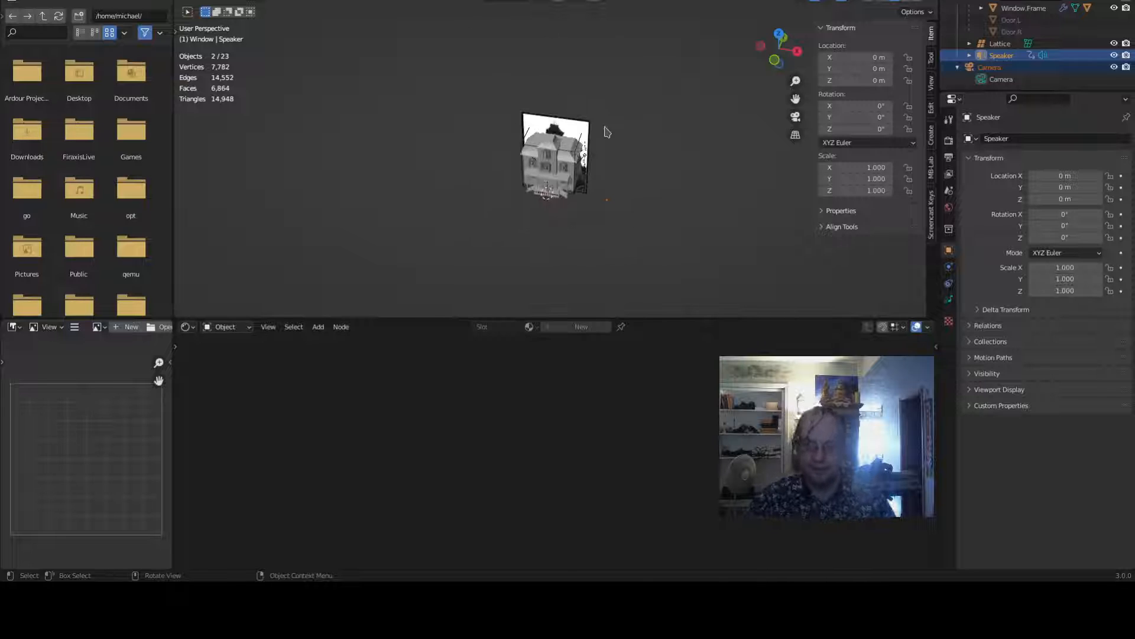
key("ctrl+p")
left_click(607, 132)
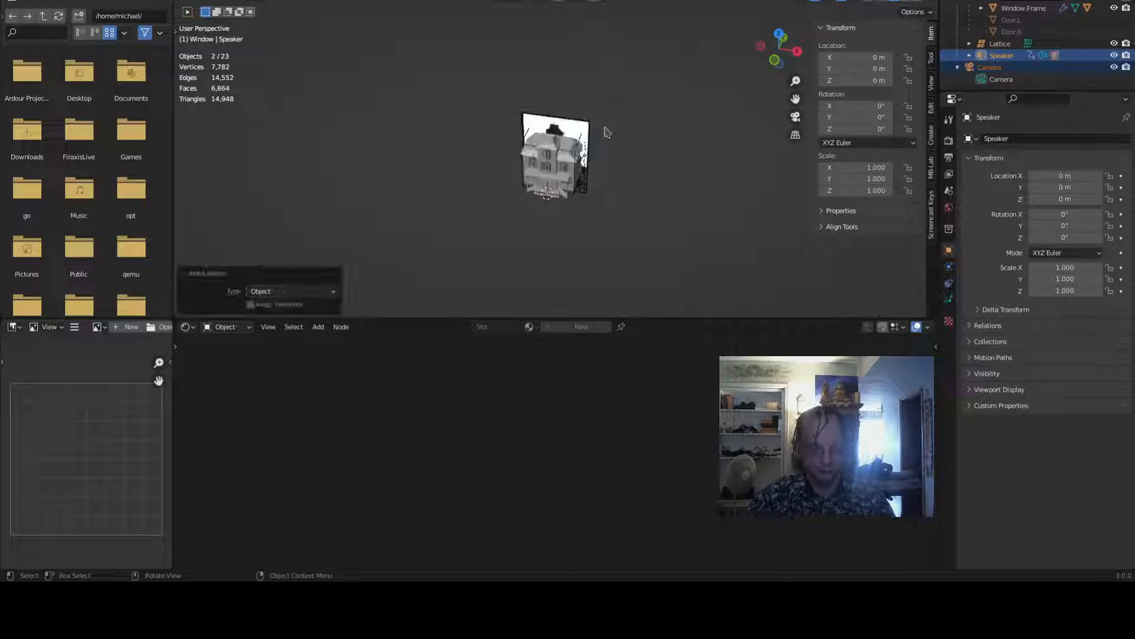
- Select the Camera and snap the 3D cursor to it
scroll(660, 187, "up", 4)
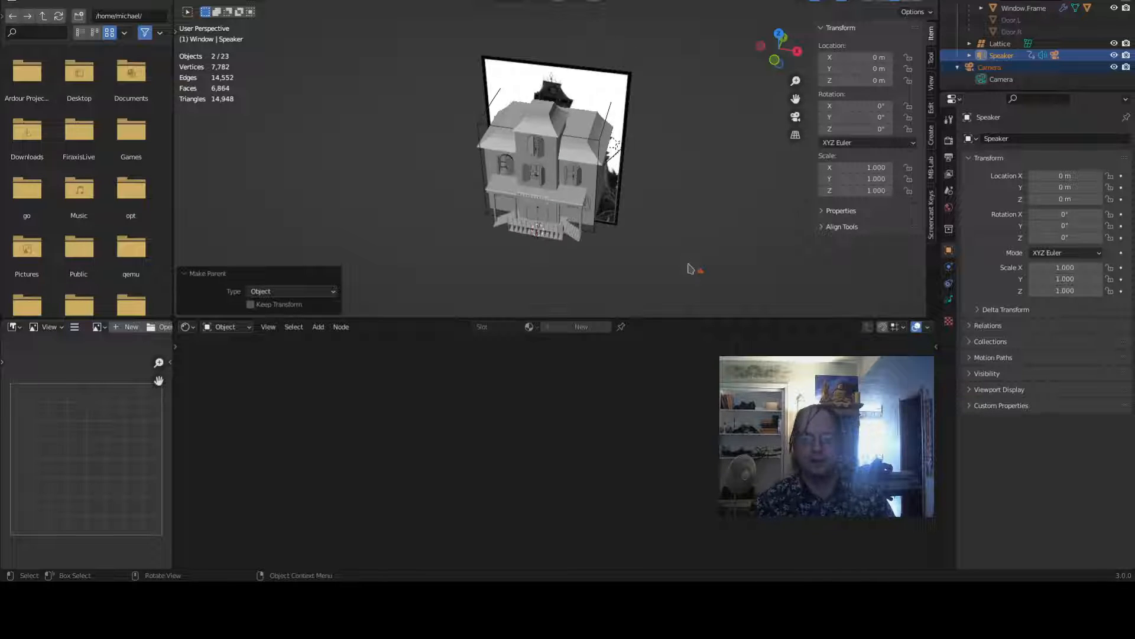
left_click(701, 272)
key("shift+s")
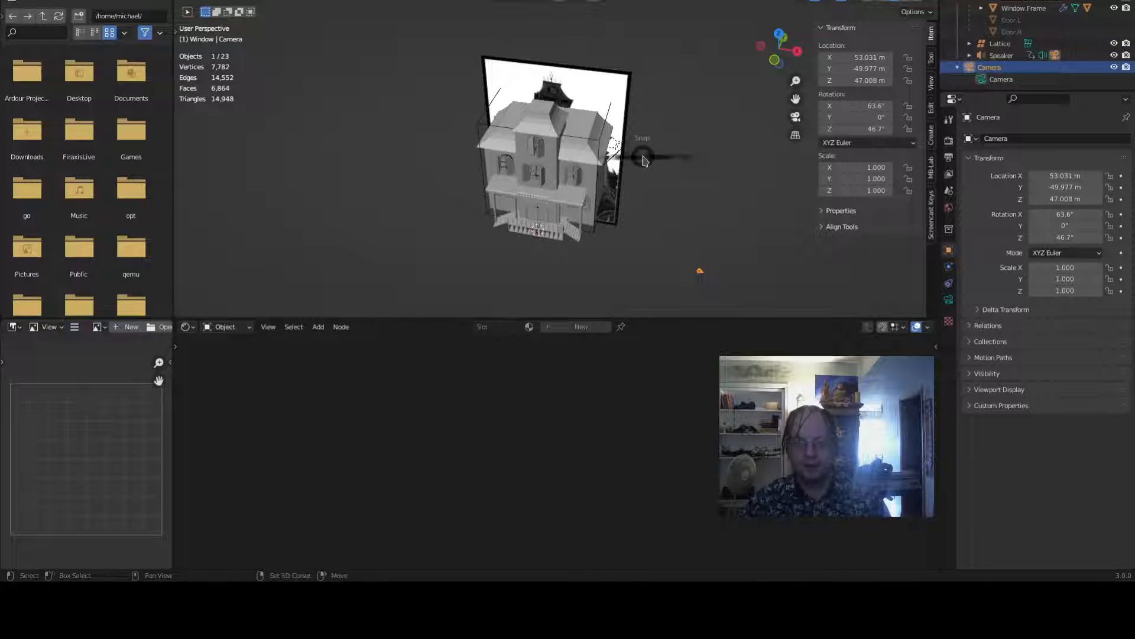
left_click(636, 225)
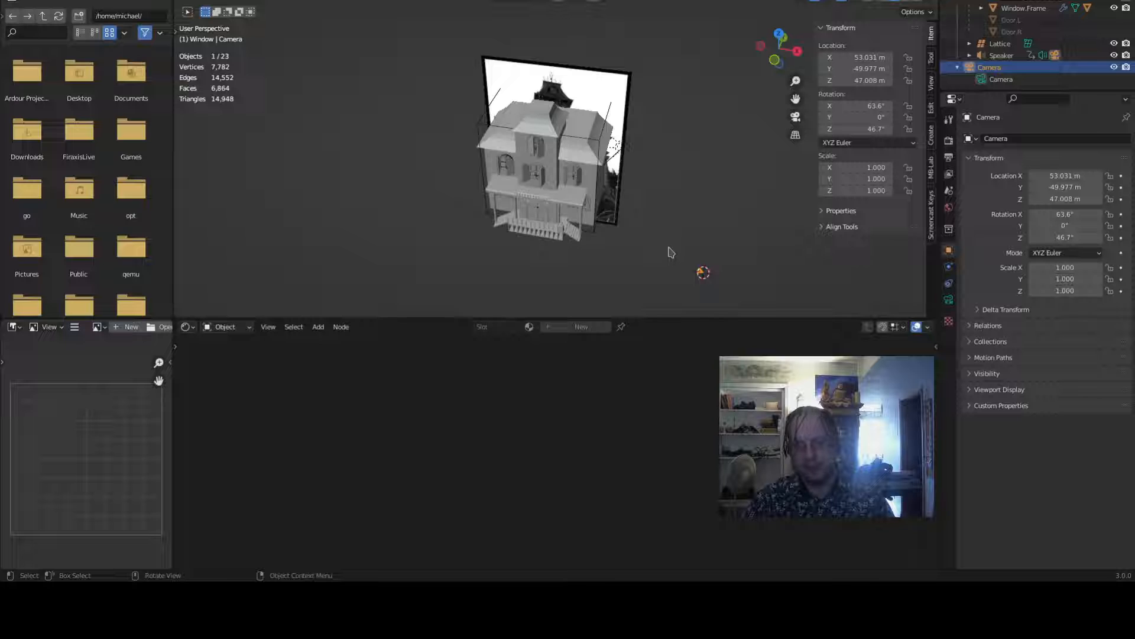
- Move the Speaker to the 3D cursor, keeping its offset
left_click(1002, 55)
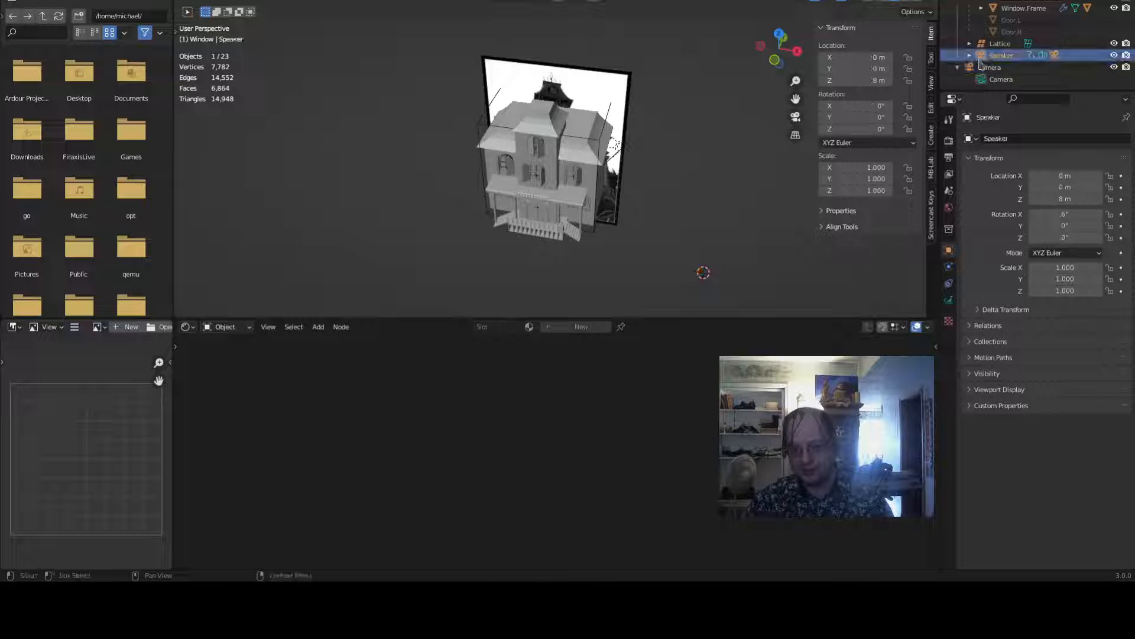
key("shift+s")
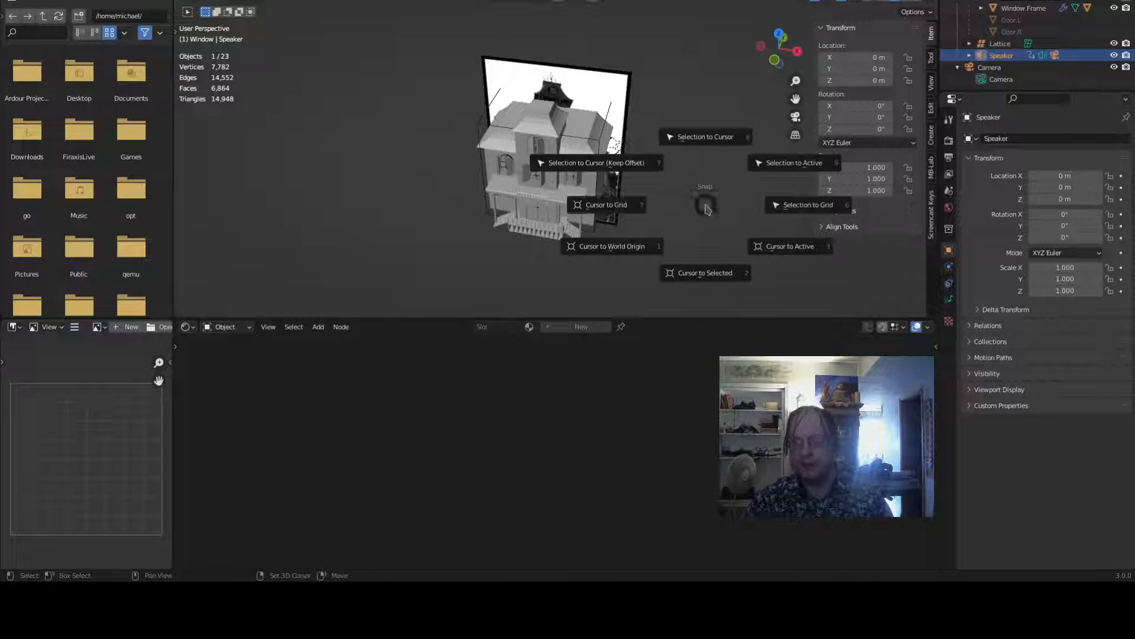
left_click(653, 171)
- Switch to the camera view and inspect the framing
scroll(654, 169, "down", 3)
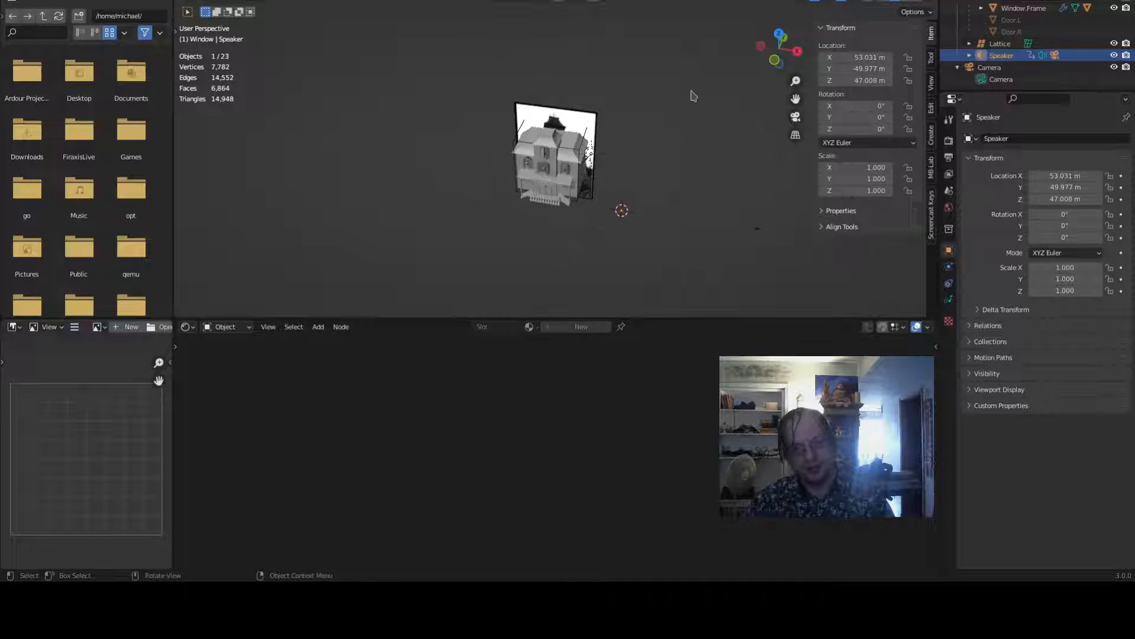
key("KP_0")
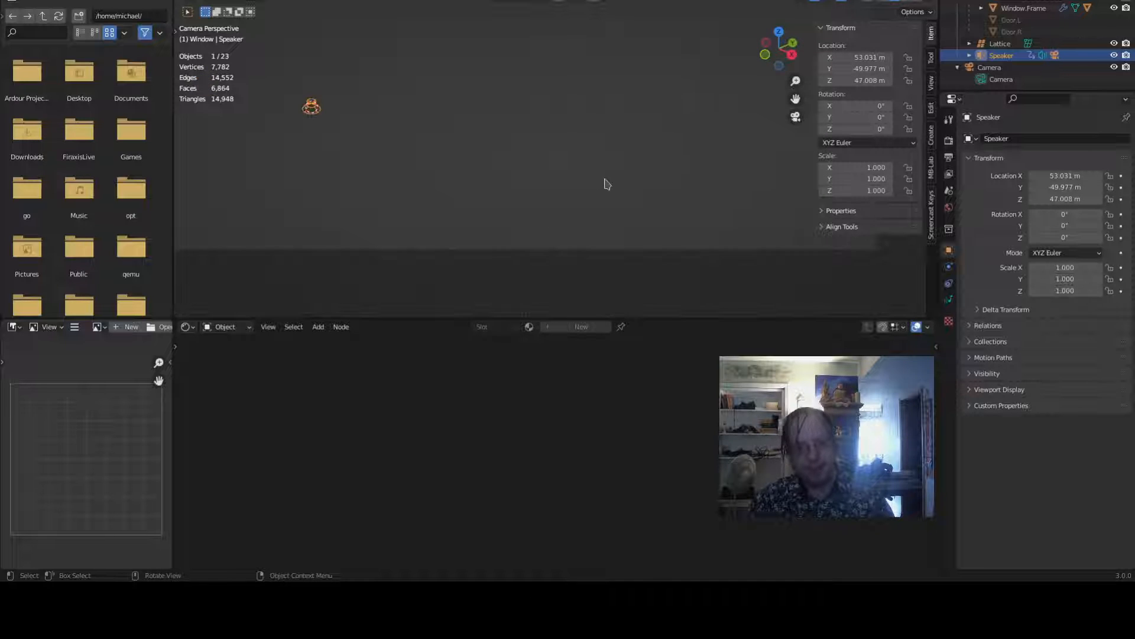
middle_click_drag(621, 132, 666, 233, "shift")
scroll(663, 210, "up", 3)
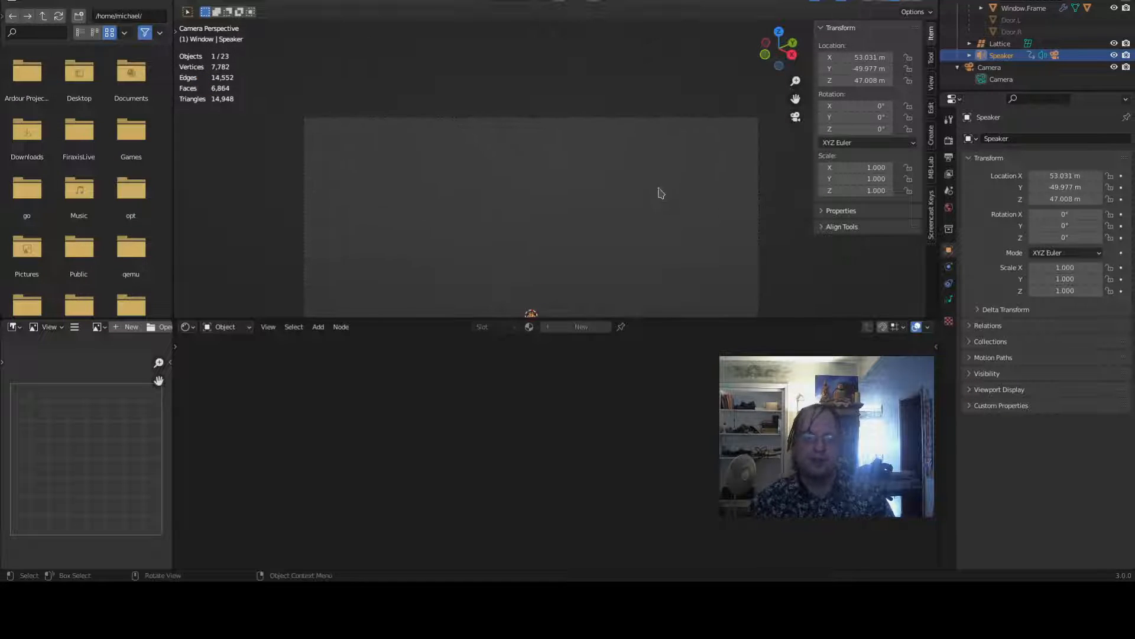
- Inspect the scene through the camera view and play back the animation
scroll(662, 191, "down", 1)
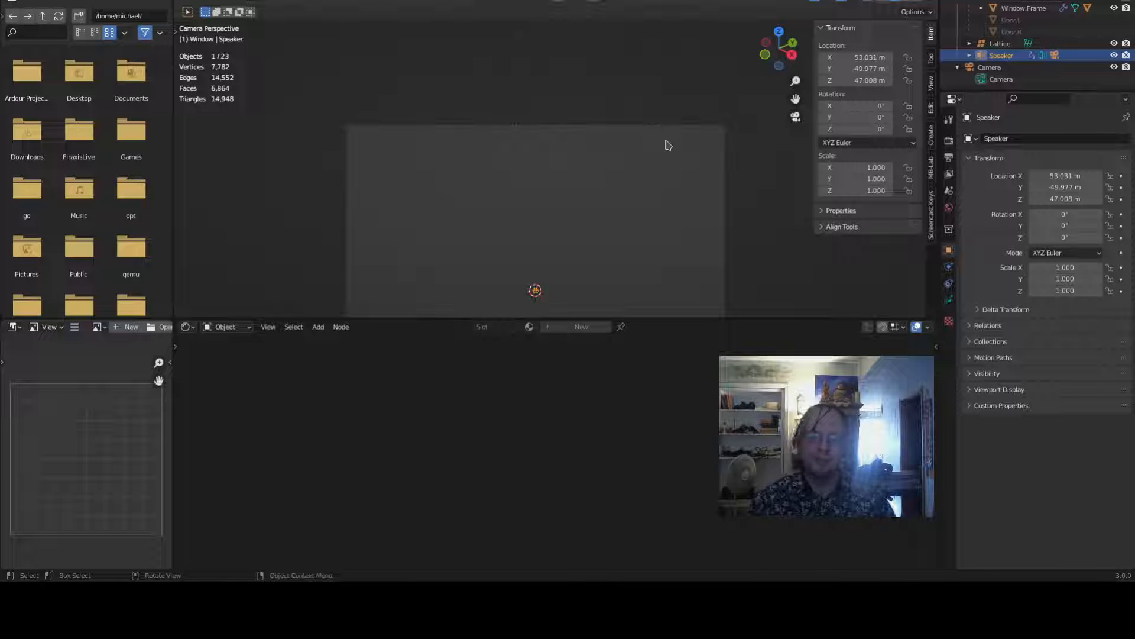
middle_click_drag(656, 154, 666, 190)
scroll(665, 230, "down", 4)
scroll(665, 188, "up", 2)
key("KP_0")
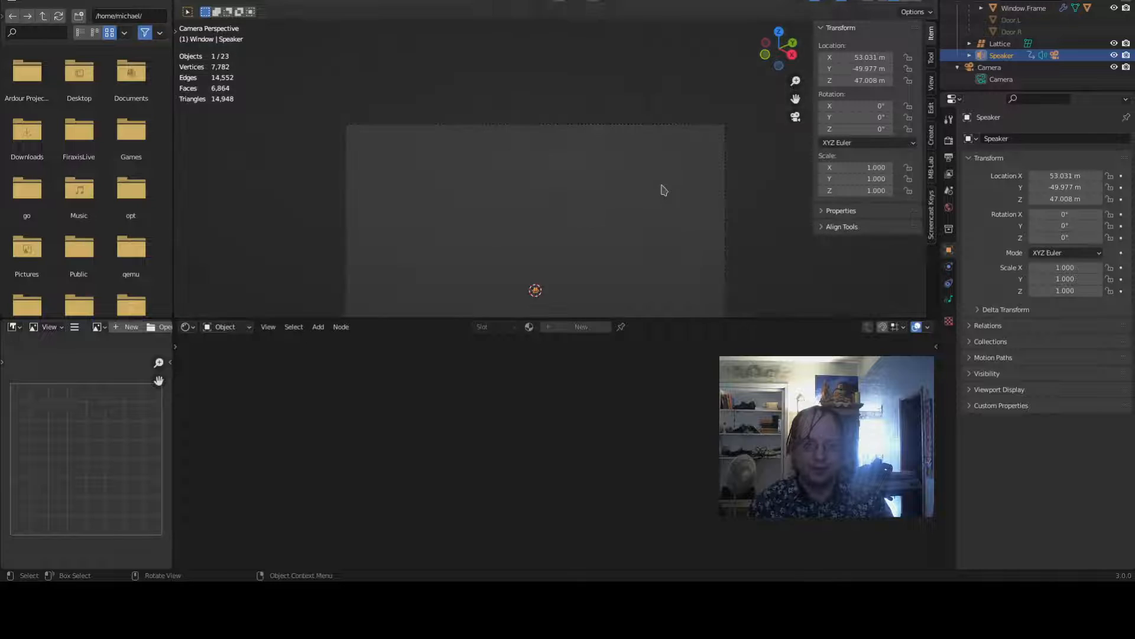
scroll(705, 135, "up", 2)
scroll(686, 148, "down", 9)
middle_click_drag(653, 112, 611, 303, "shift")
key("space")
key("space")
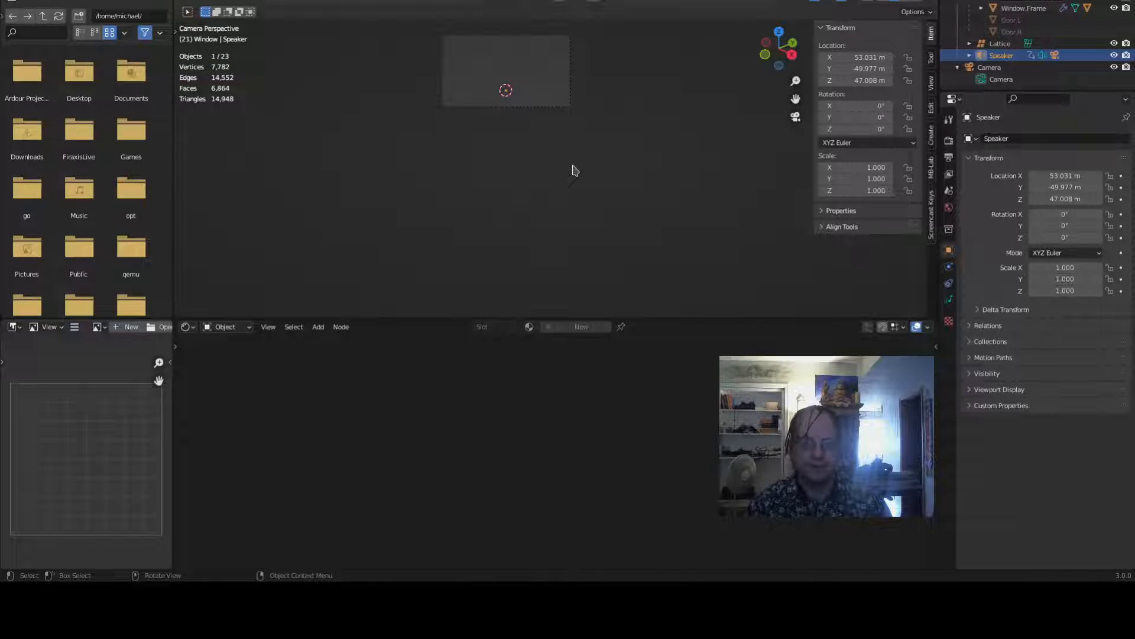
middle_click_drag(572, 166, 585, 214)
scroll(598, 192, "down", 5)
scroll(615, 171, "up", 4)
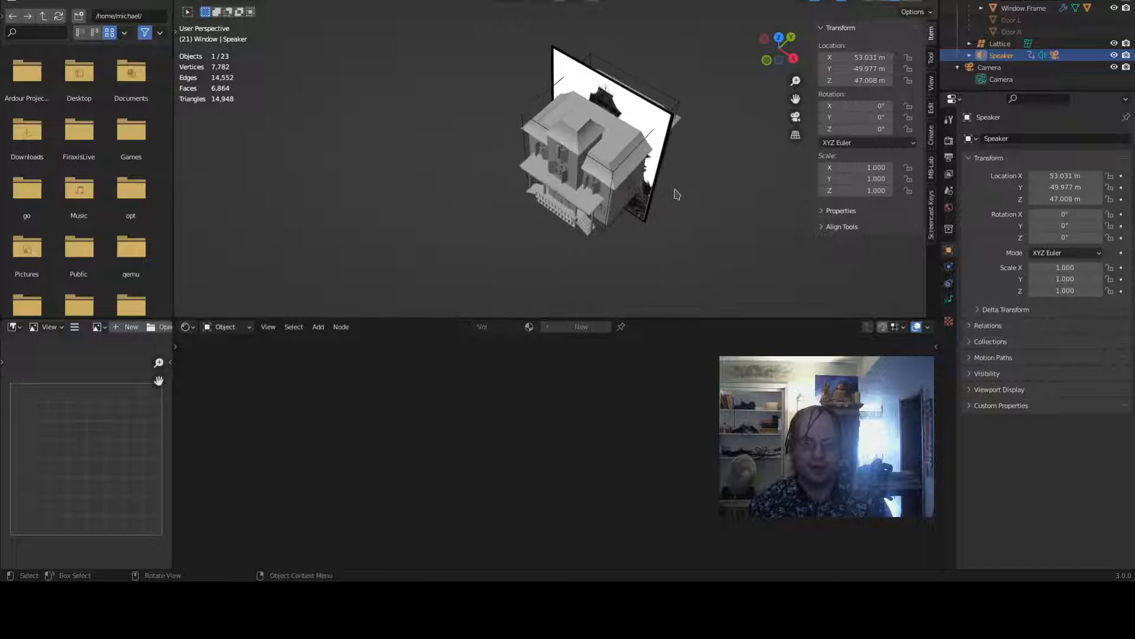
scroll(675, 198, "down", 2)
key("r")
key("z")
right_click(603, 287)
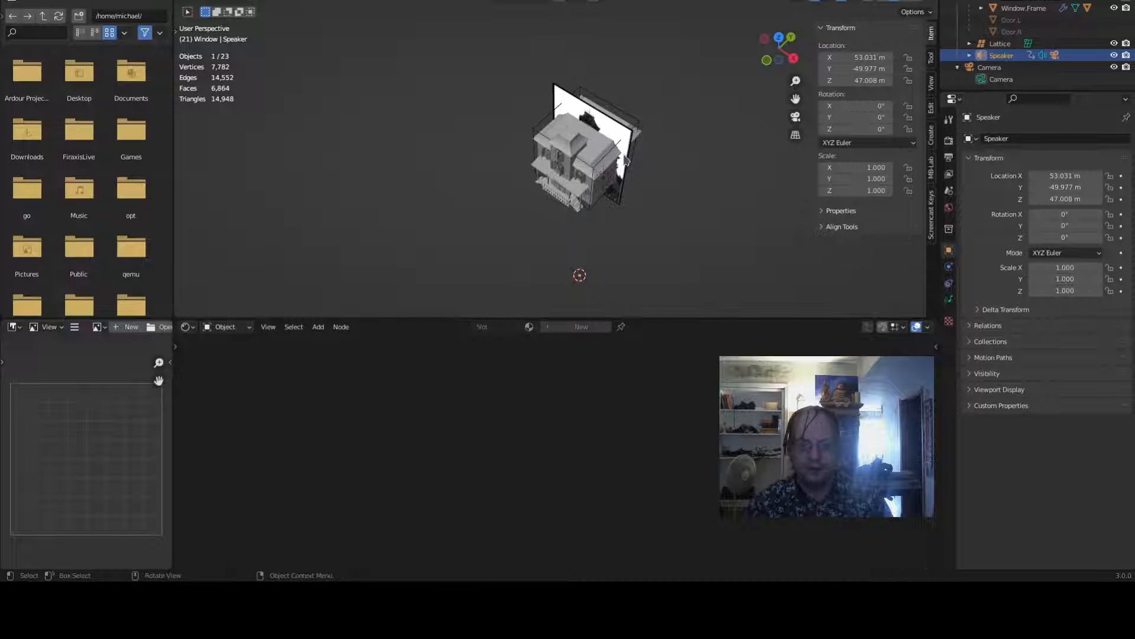
- Reset the view, play back the animation and inspect the house from the front orthographic view
key("shift+c")
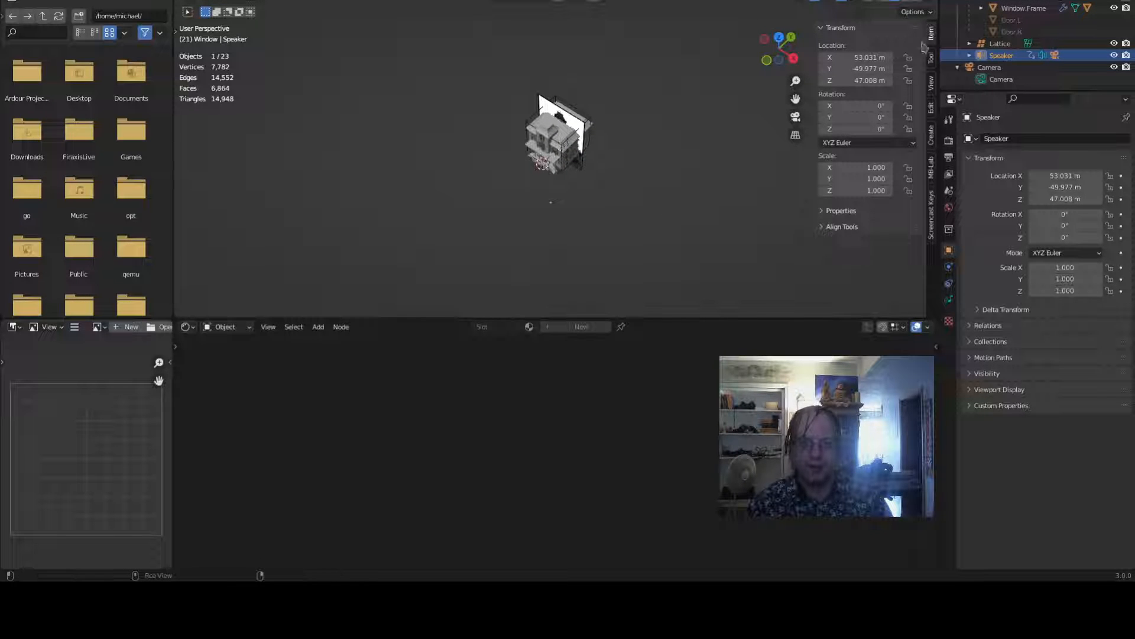
left_click(931, 200)
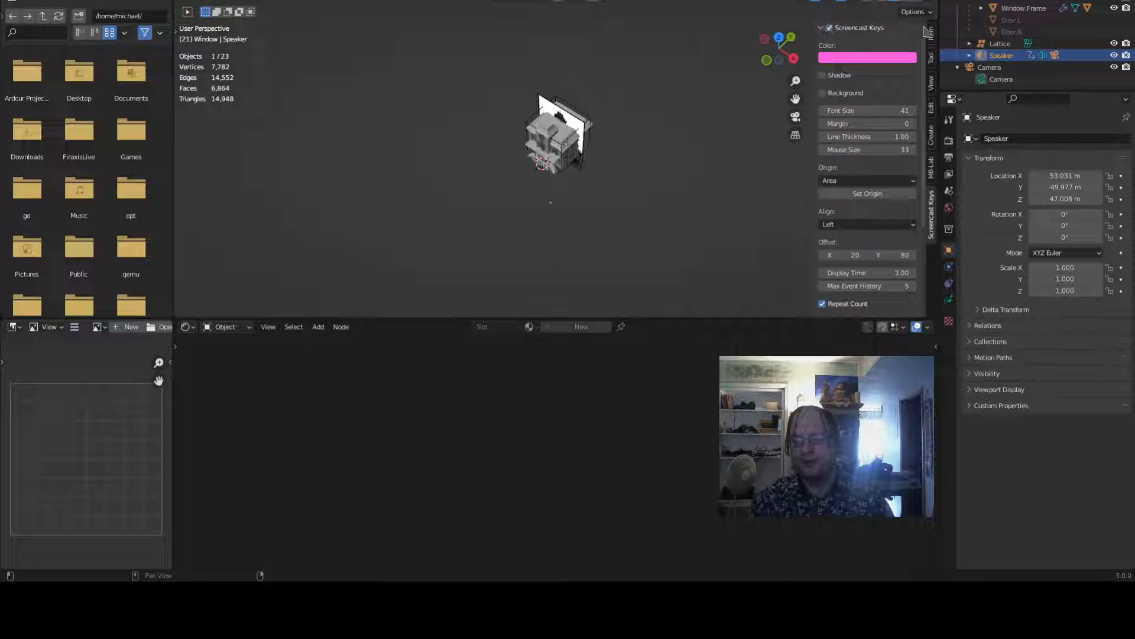
left_click(932, 37)
key("space")
key("space")
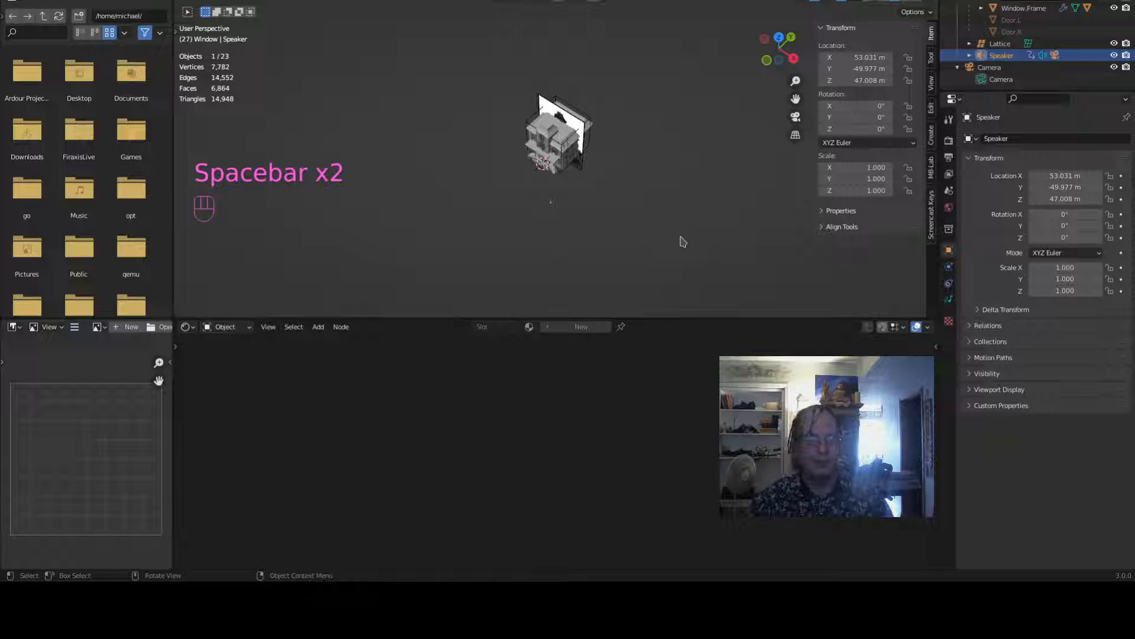
scroll(688, 225, "up", 3)
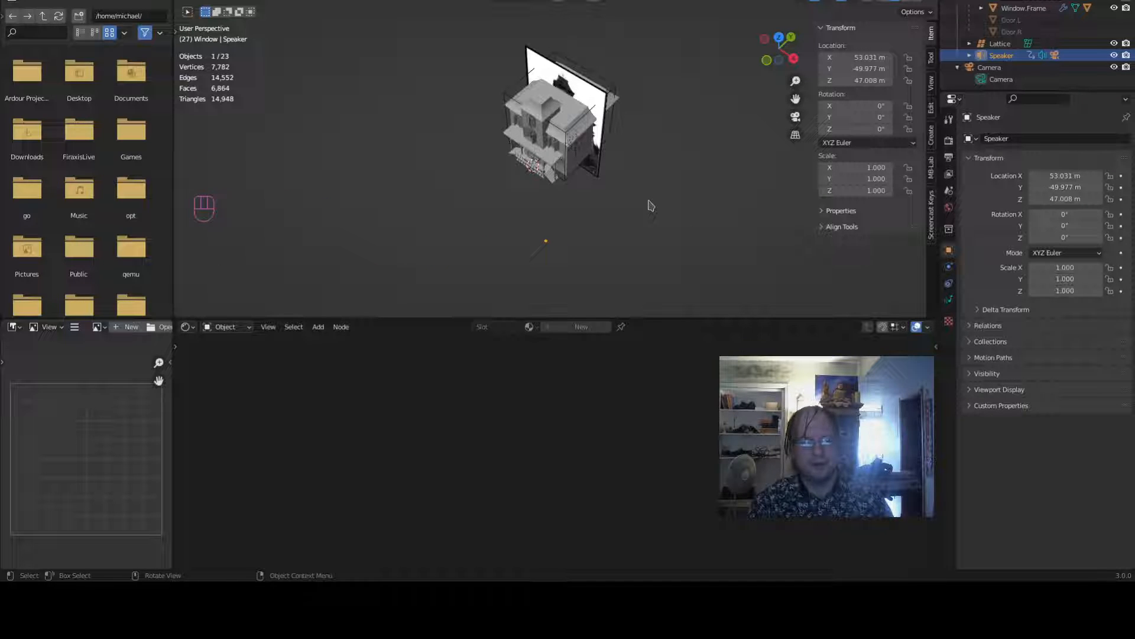
middle_click_drag(651, 256, 583, 160)
key("KP_1")
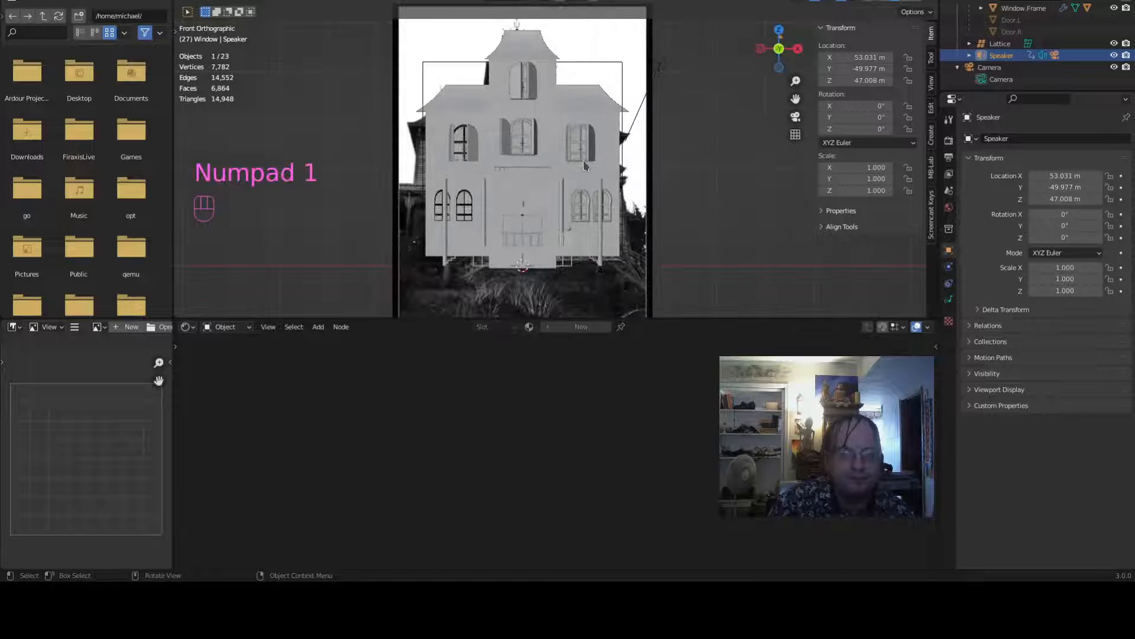
scroll(686, 240, "up", 5)
middle_click_drag(605, 201, 651, 271, "shift")
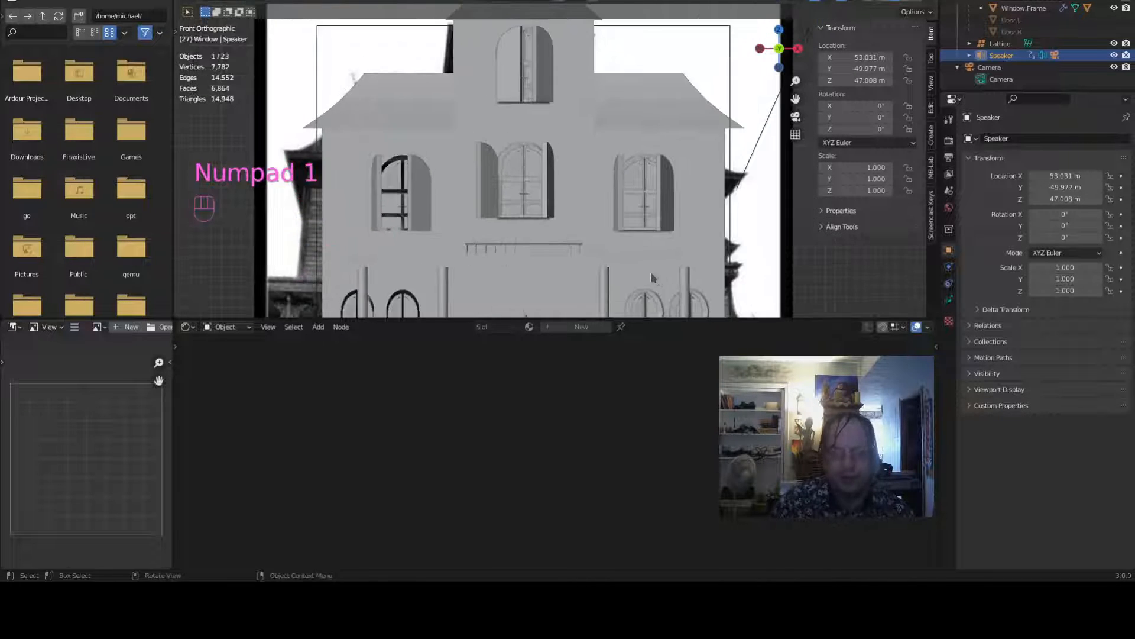
scroll(651, 272, "down", 4)
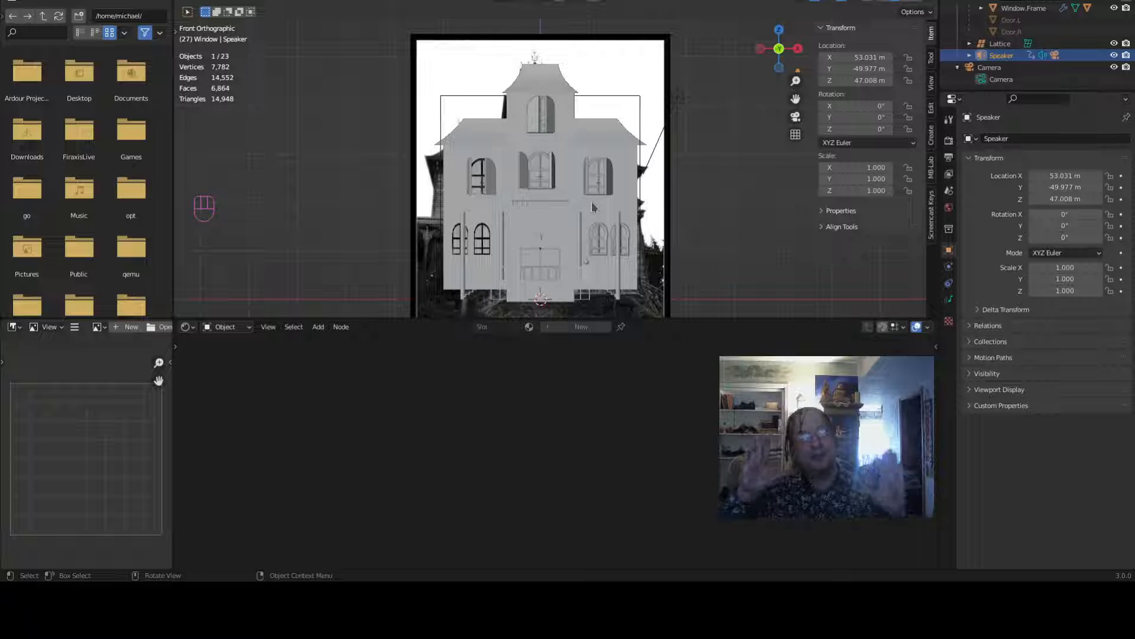
- Select the Camera and align it to the current view
left_click(990, 67)
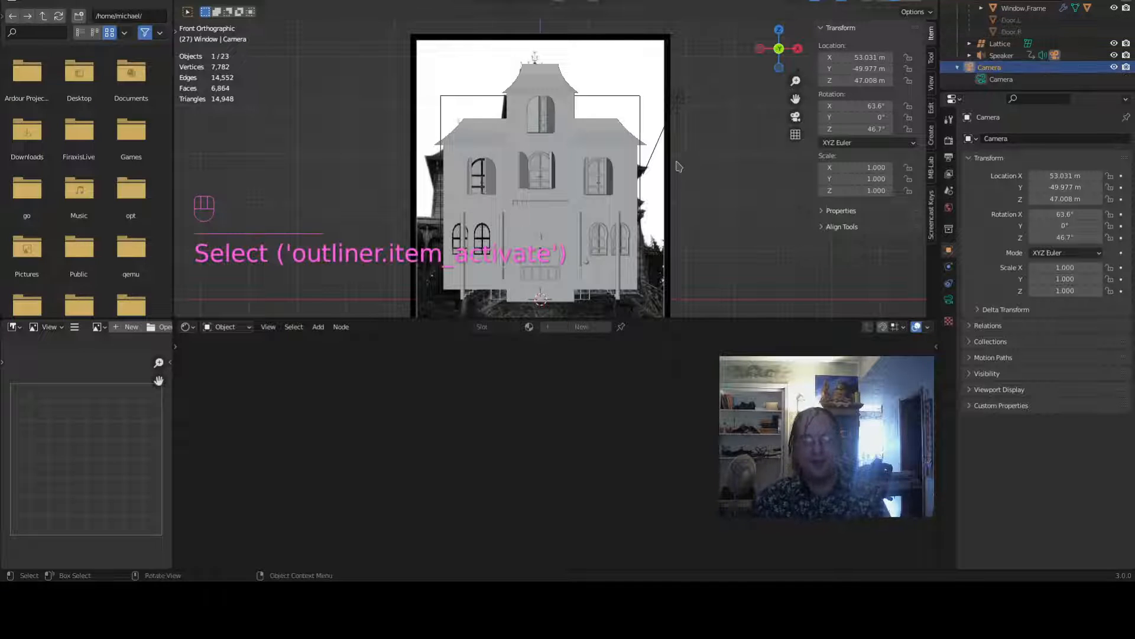
key("ctrl+alt")
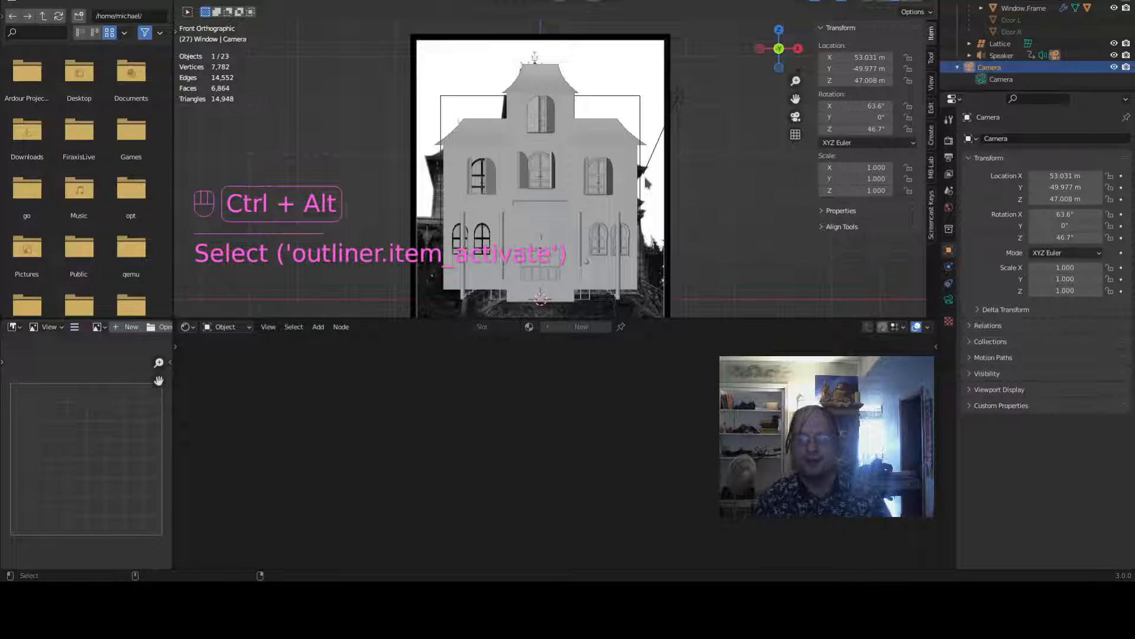
key("ctrl+alt+KP_0")
- Switch to the camera view and move the camera to frame the house front
middle_click_drag(657, 185, 628, 240)
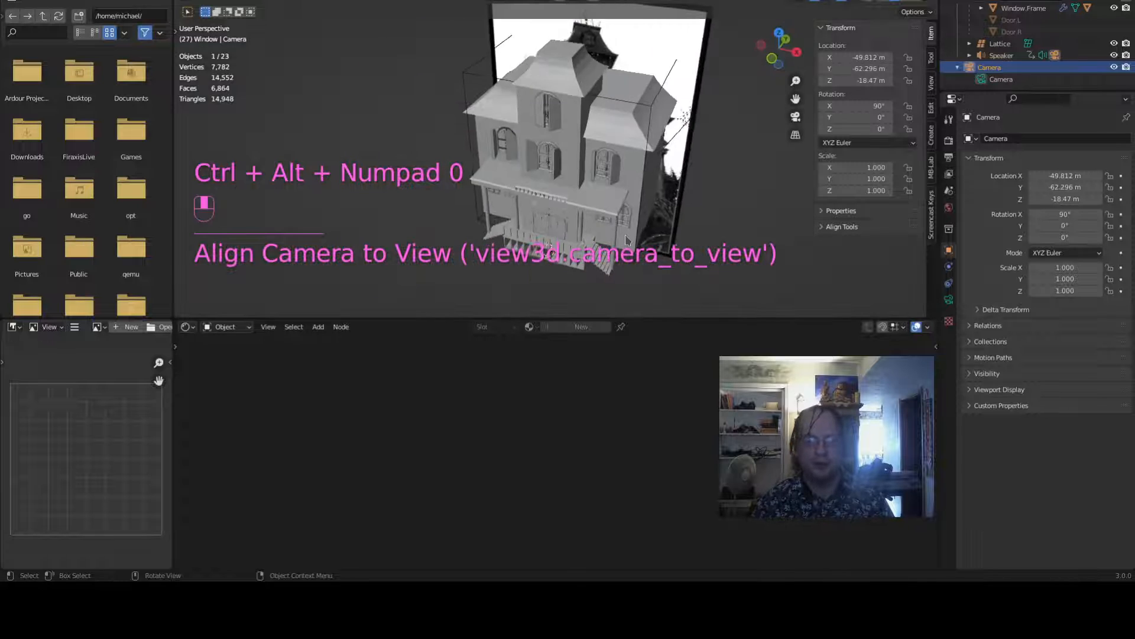
scroll(618, 234, "down", 5)
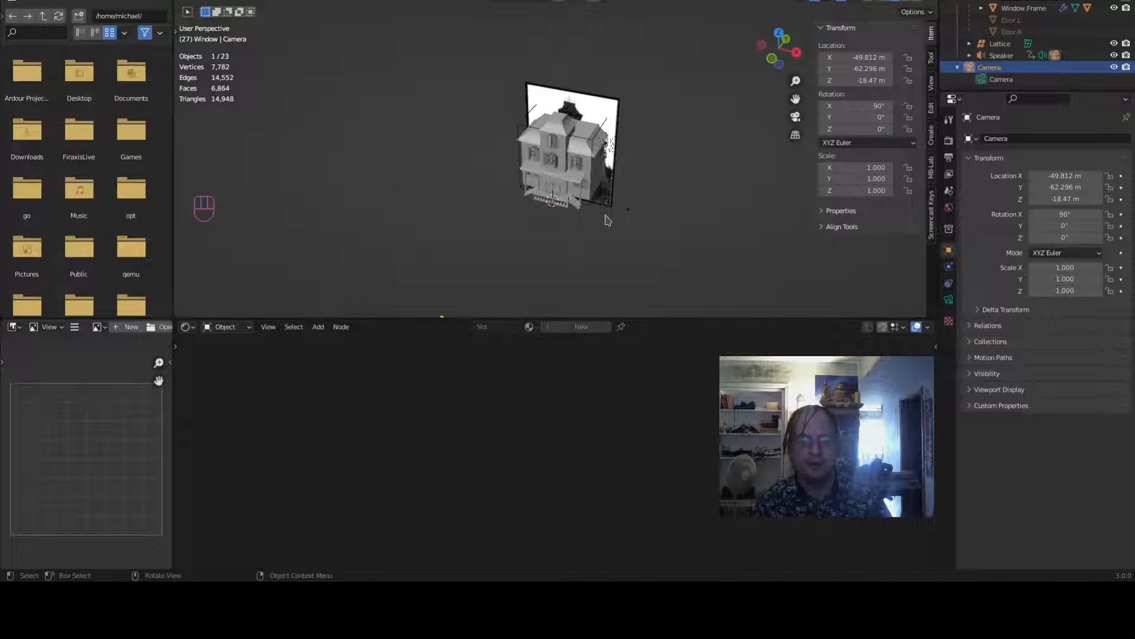
key("KP_0")
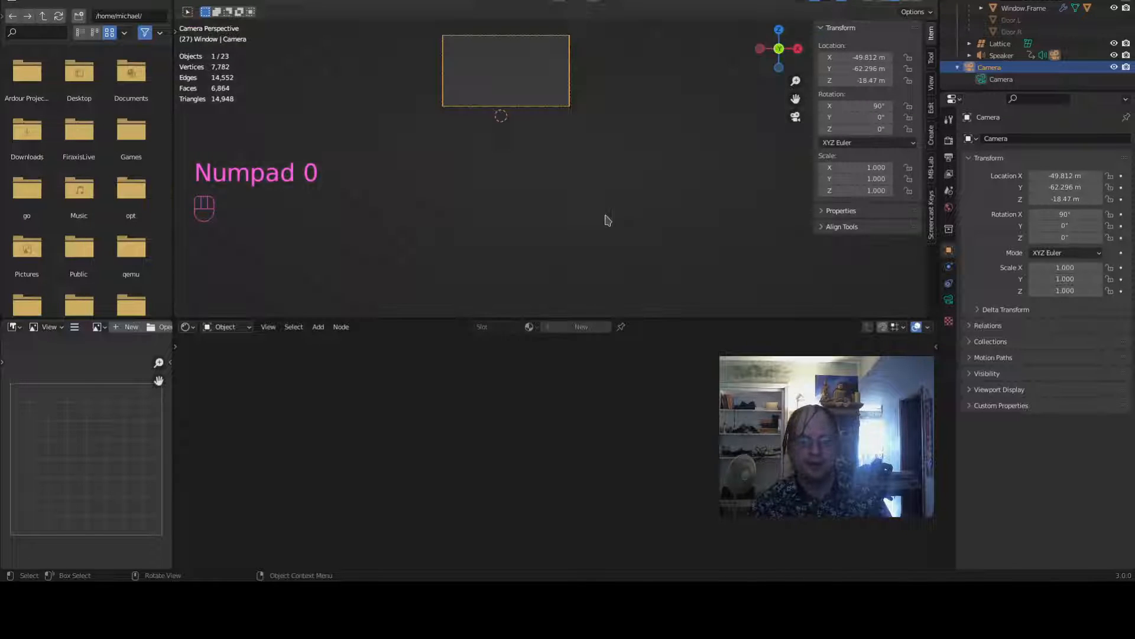
left_click(565, 52)
scroll(692, 104, "up", 4)
middle_click_drag(651, 104, 717, 8, "shift")
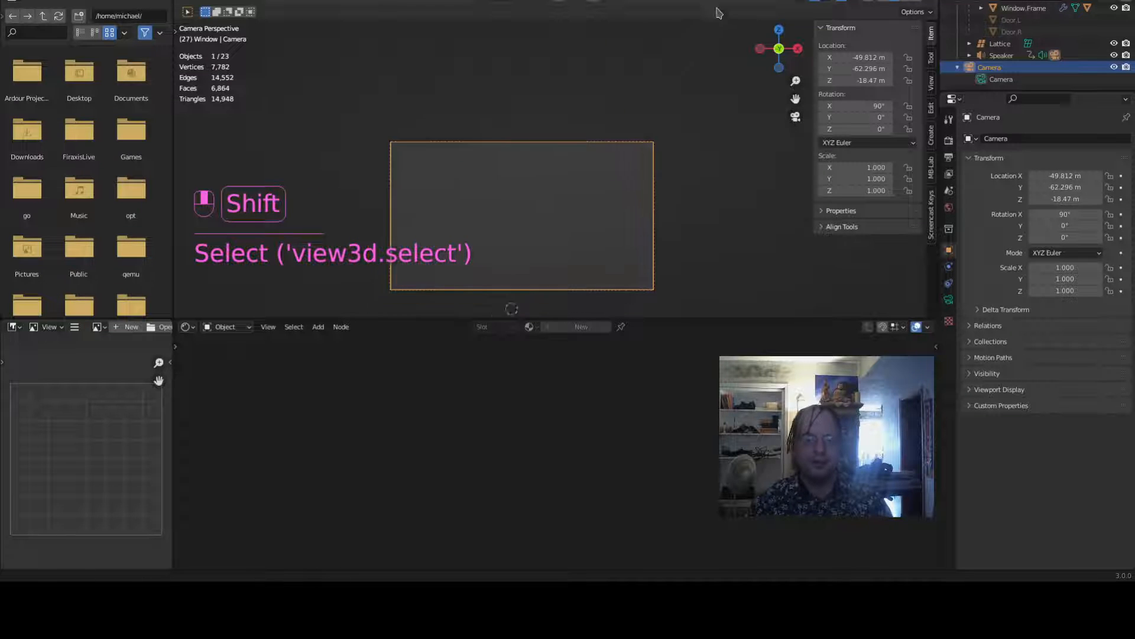
key("g")
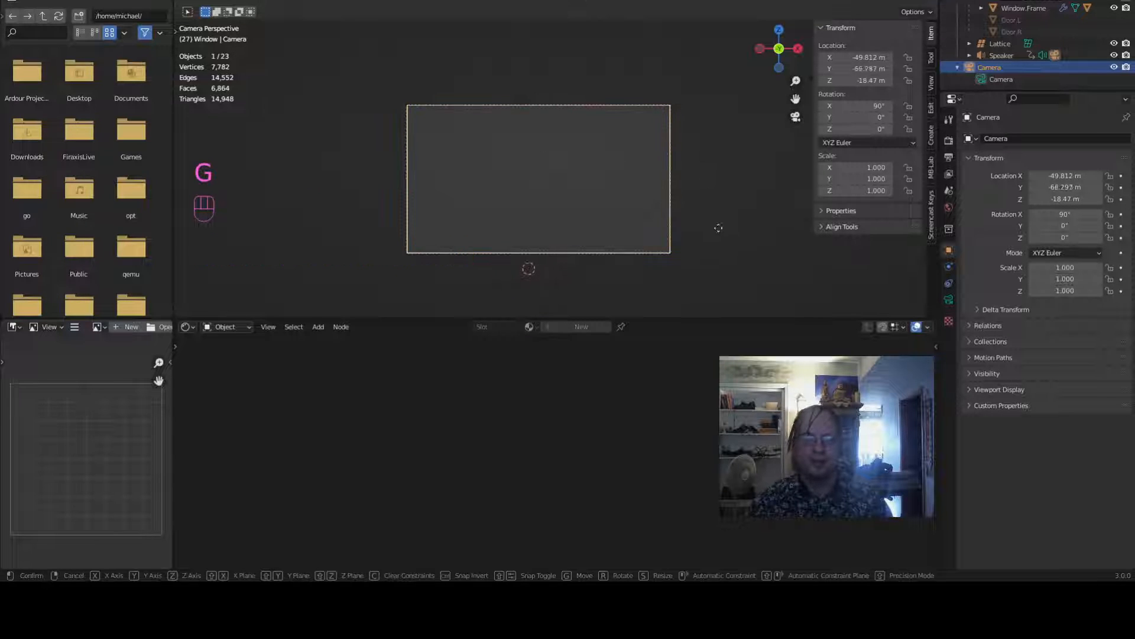
left_click(690, 276)
- Reposition the camera with further moves to refine the house framing and render a test frame
key("g")
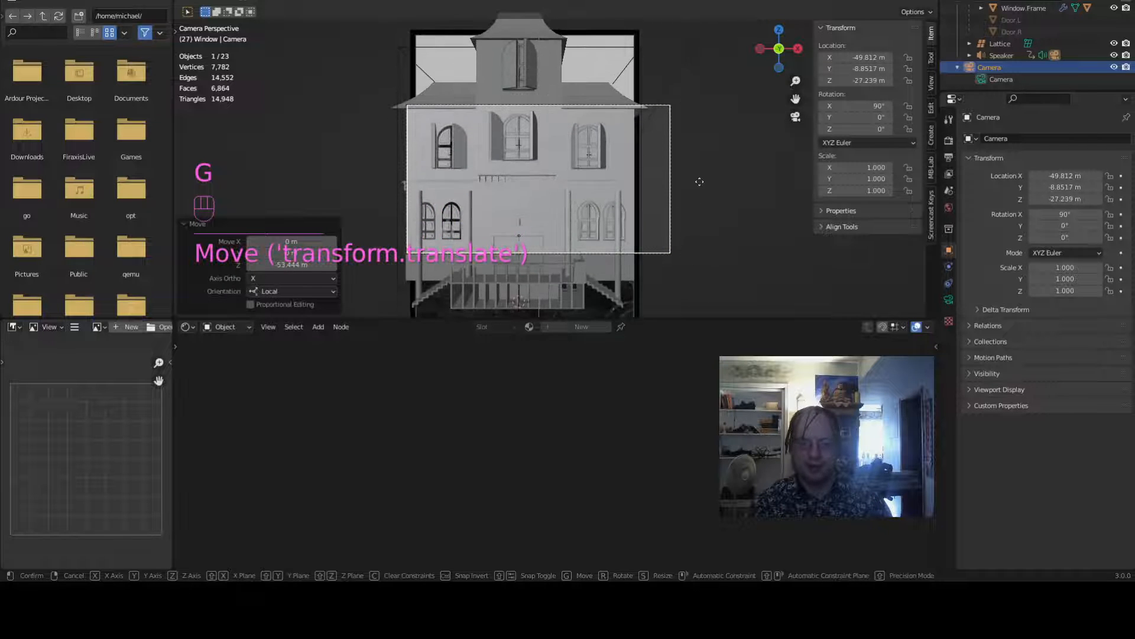
key("g")
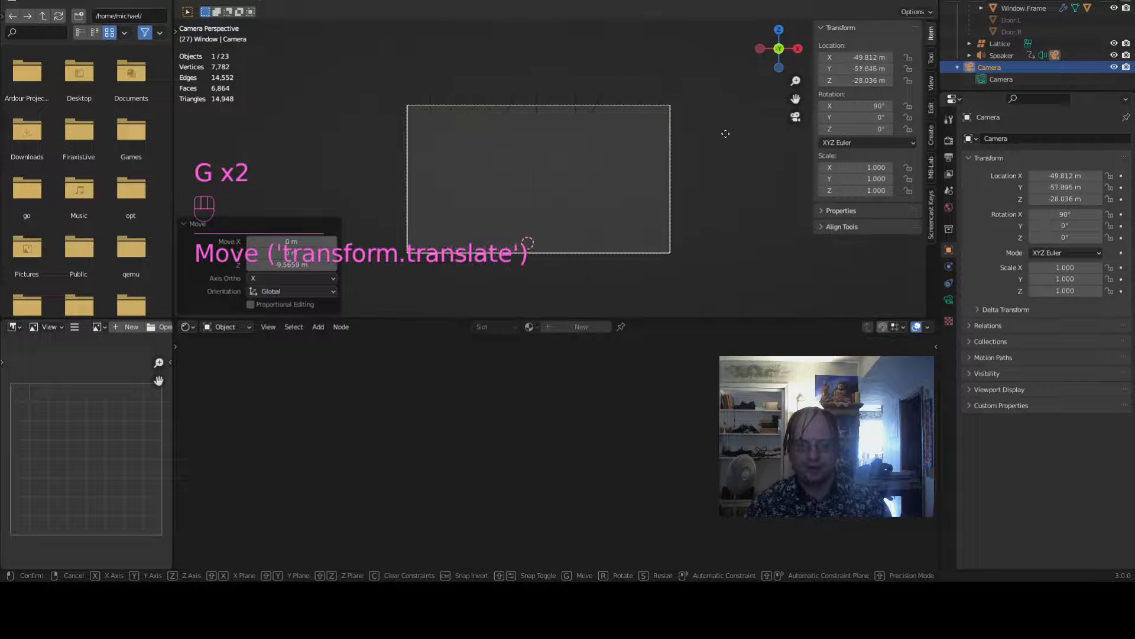
left_click(721, 26)
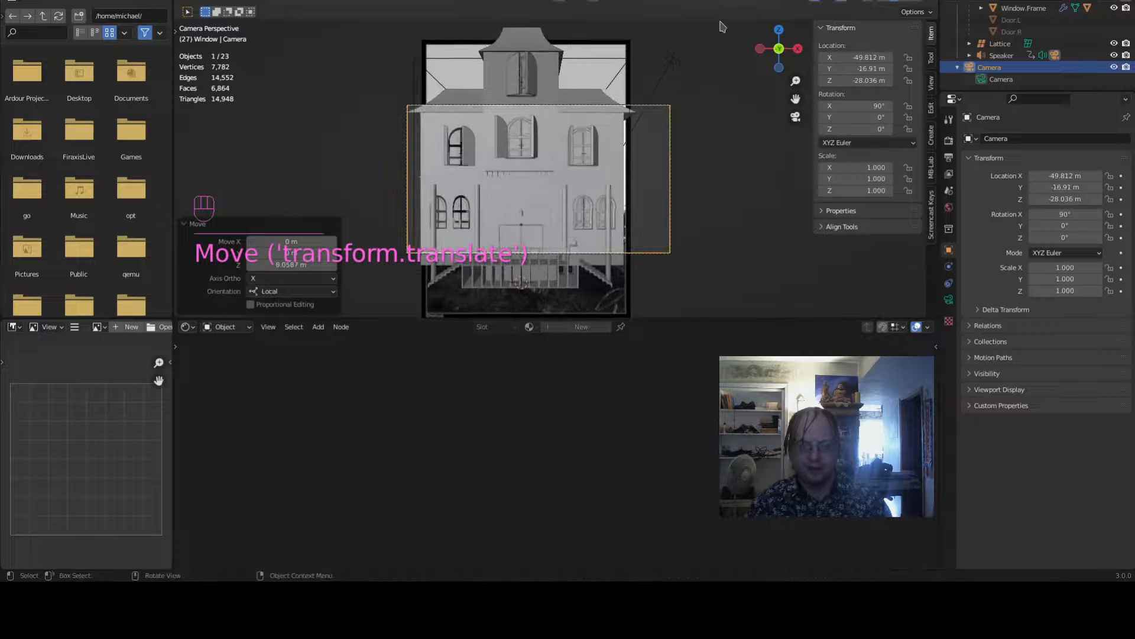
key("g")
key("g")
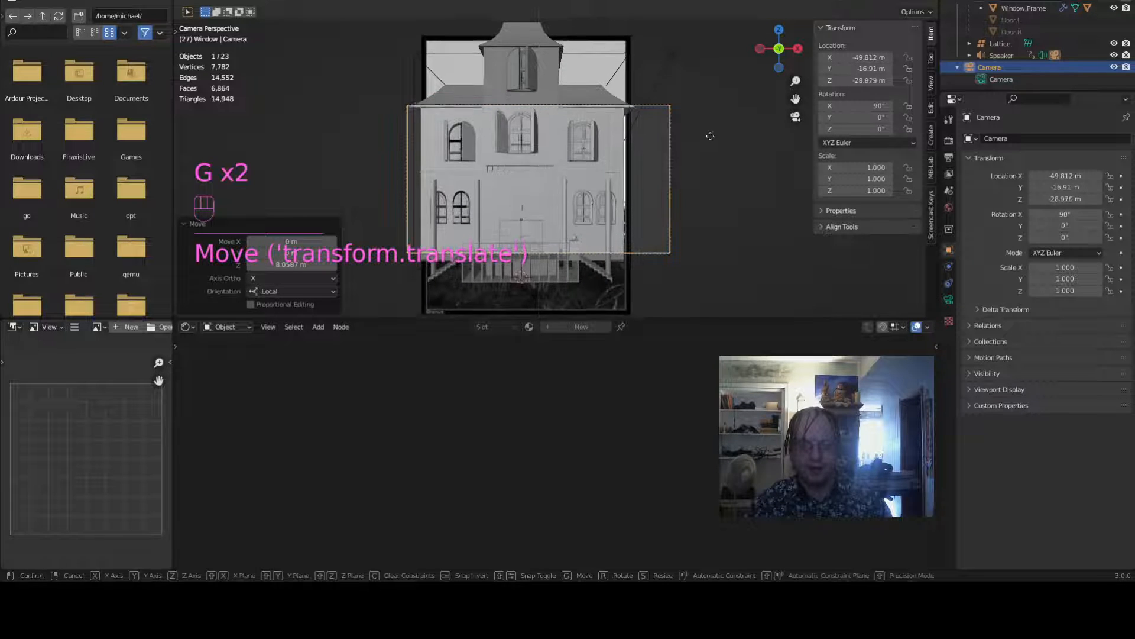
left_click(709, 139)
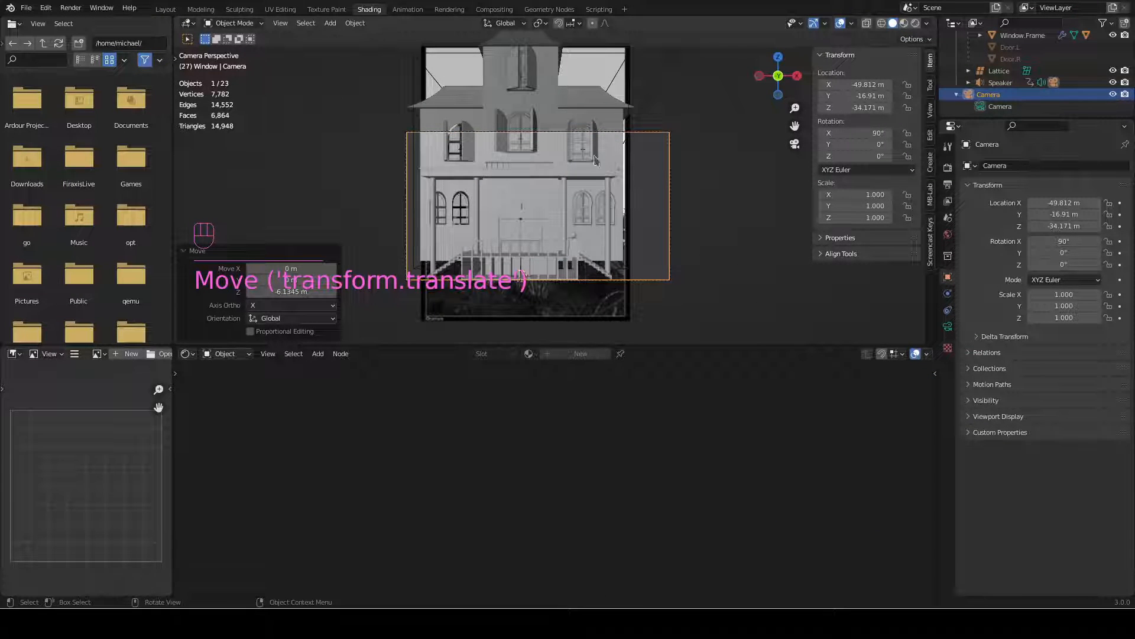
key("F12")
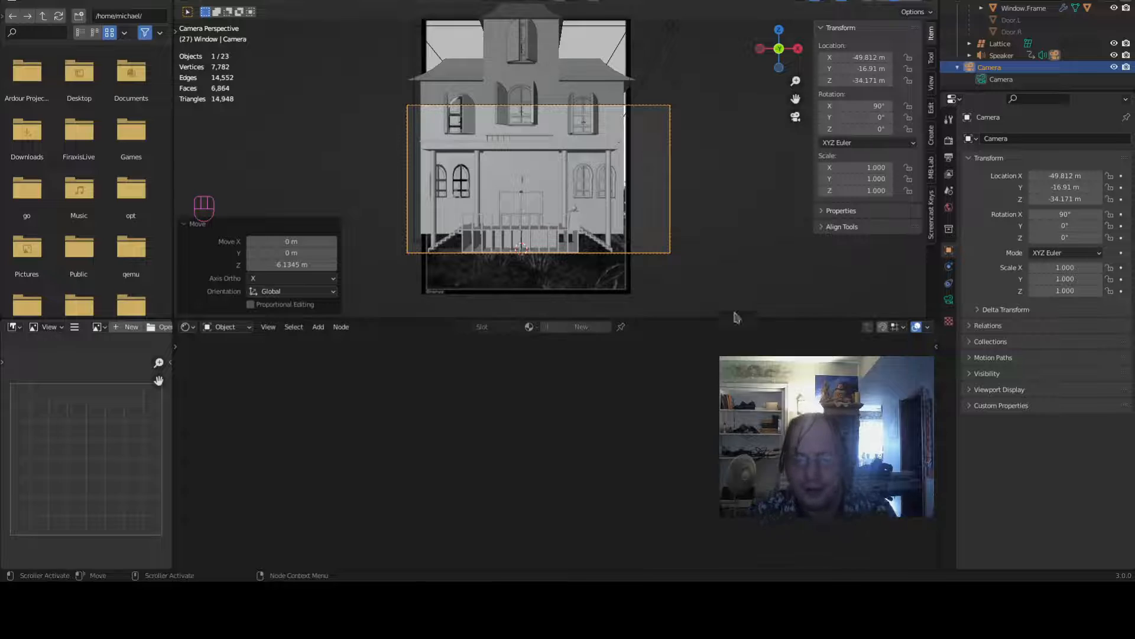
key("Home")
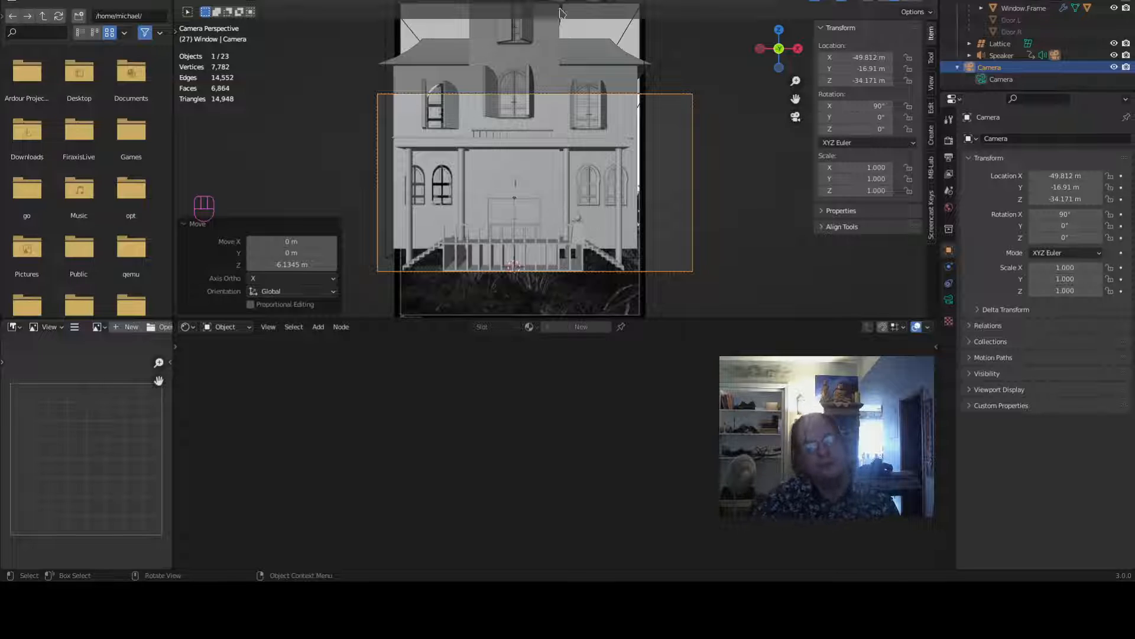
- Select the Lattice and enter its edit mode
left_click(573, 64)
middle_click_drag(574, 64, 641, 175)
key("Tab")
scroll(718, 136, "down", 5)
key("ctrl+r")
key("shift+a")
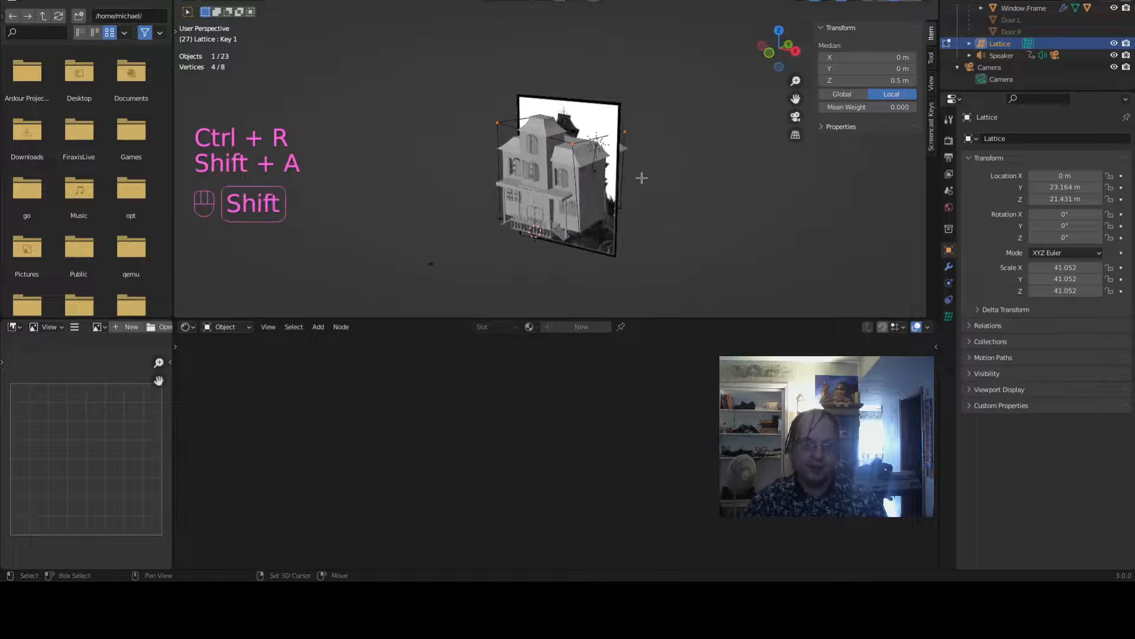
scroll(634, 105, "up", 4)
scroll(633, 104, "down", 4)
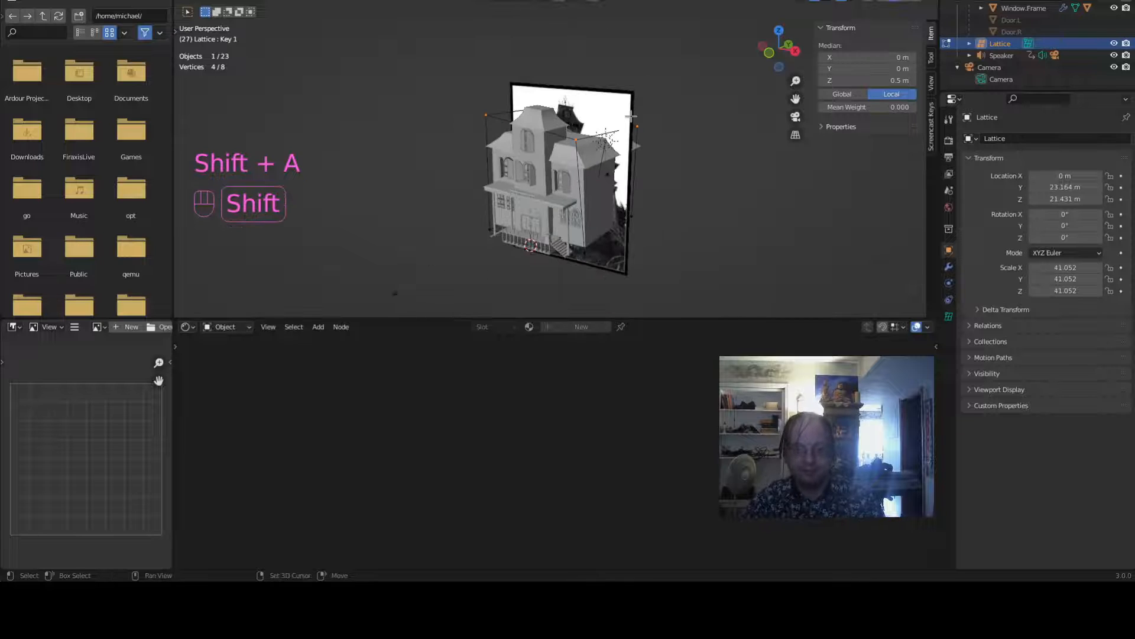
key("shift+a")
middle_click_drag(631, 116, 666, 112)
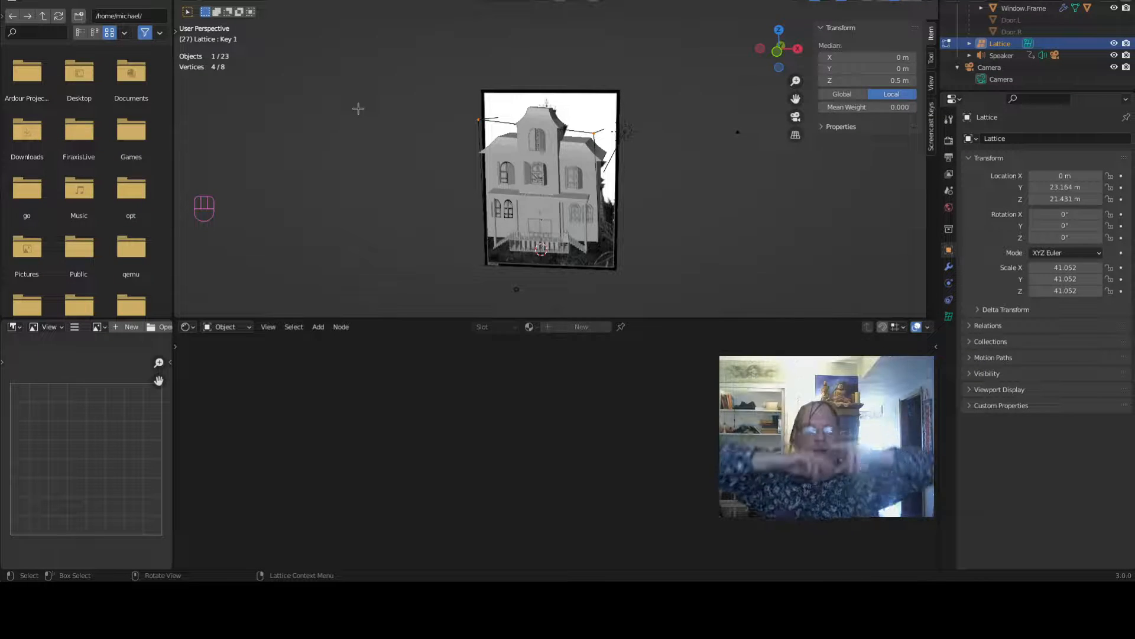
- Orbit around the lattice and house to inspect the deformation from several angles
scroll(357, 109, "up", 4)
middle_click_drag(401, 172, 479, 236)
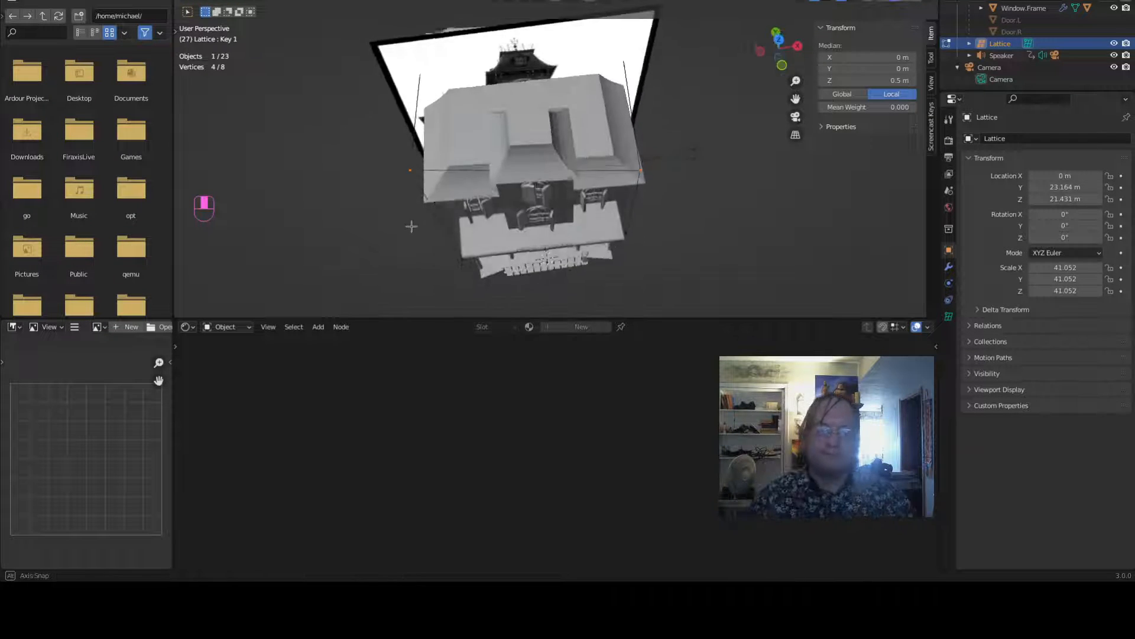
scroll(484, 238, "down", 3)
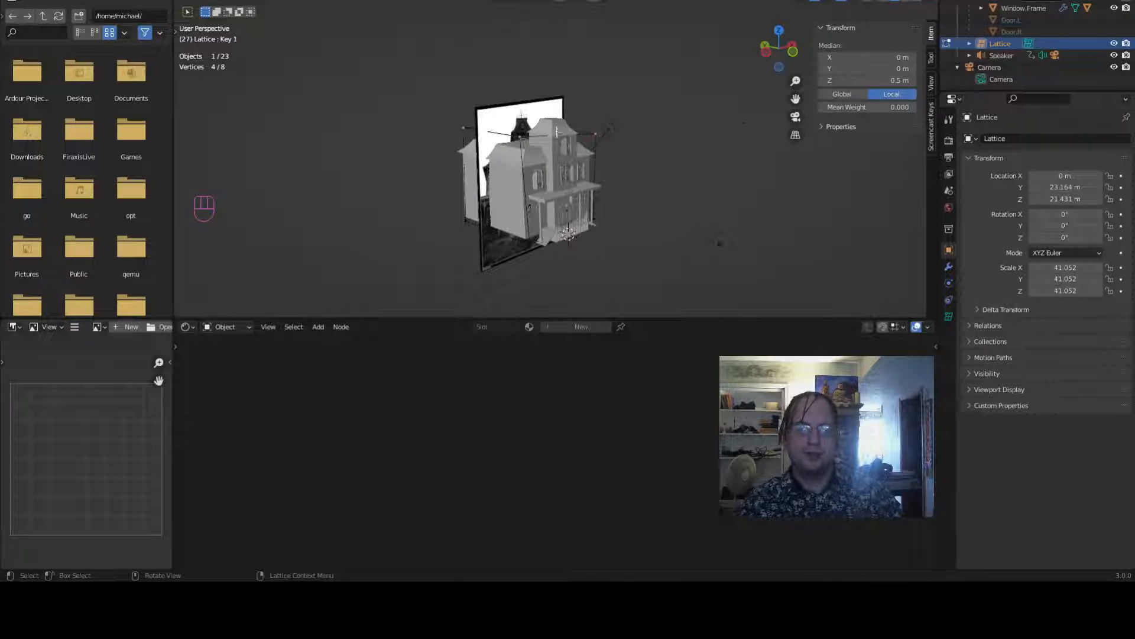
middle_click_drag(740, 241, 639, 269)
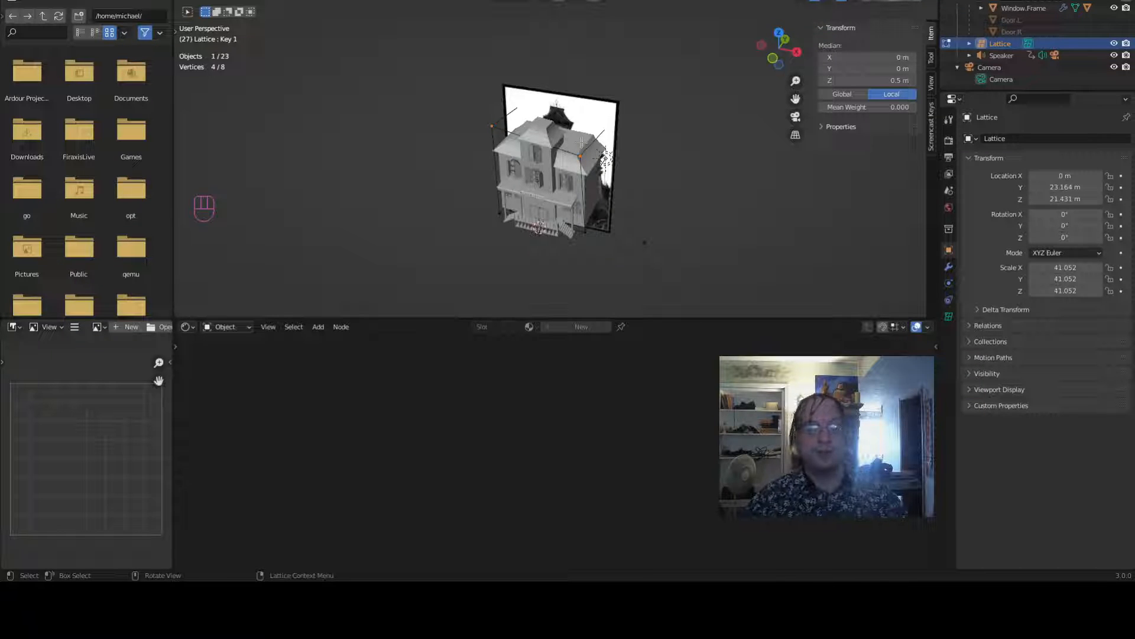
middle_click_drag(585, 176, 755, 213)
scroll(614, 137, "up", 6)
scroll(658, 89, "up", 3)
key("KP_1")
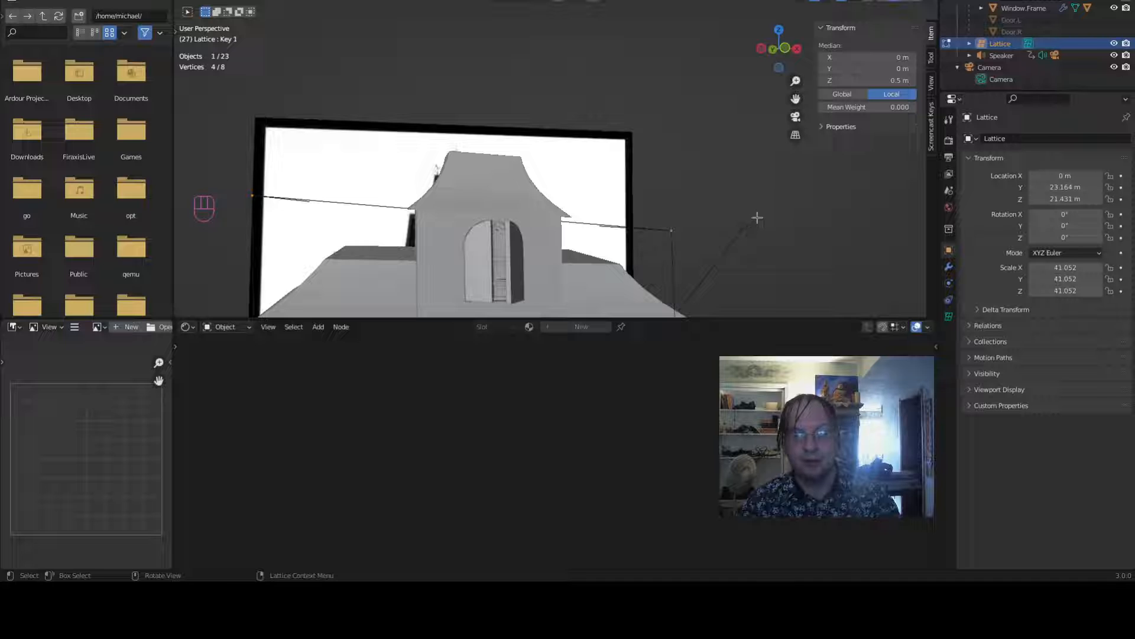
- Open the lattice's data properties and select the Basis shape key
left_click(948, 316)
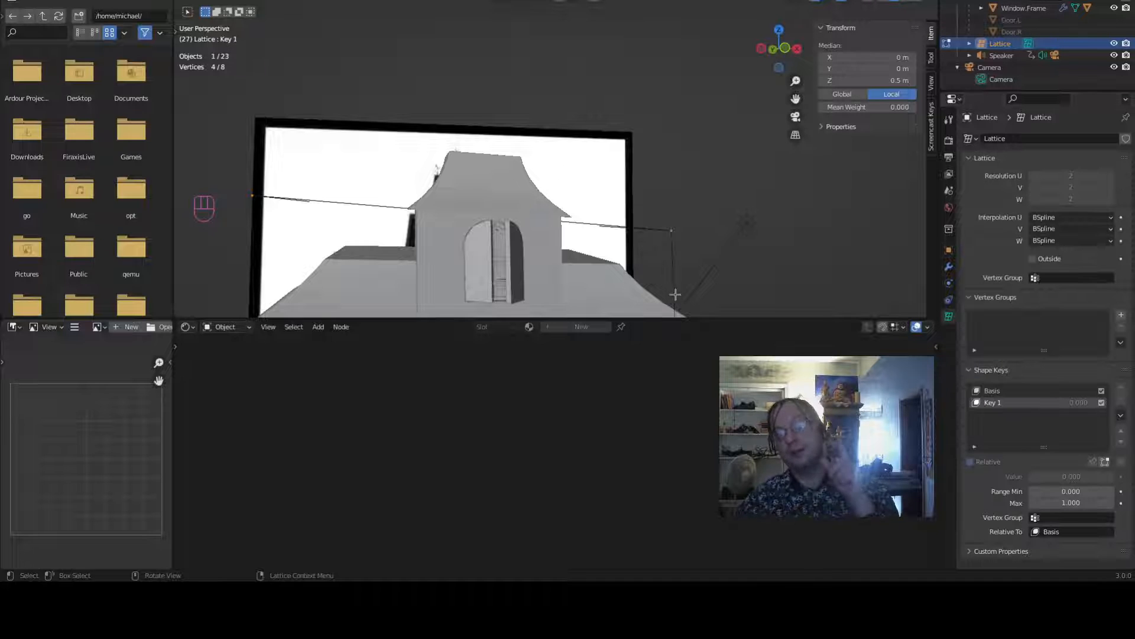
scroll(710, 195, "down", 5)
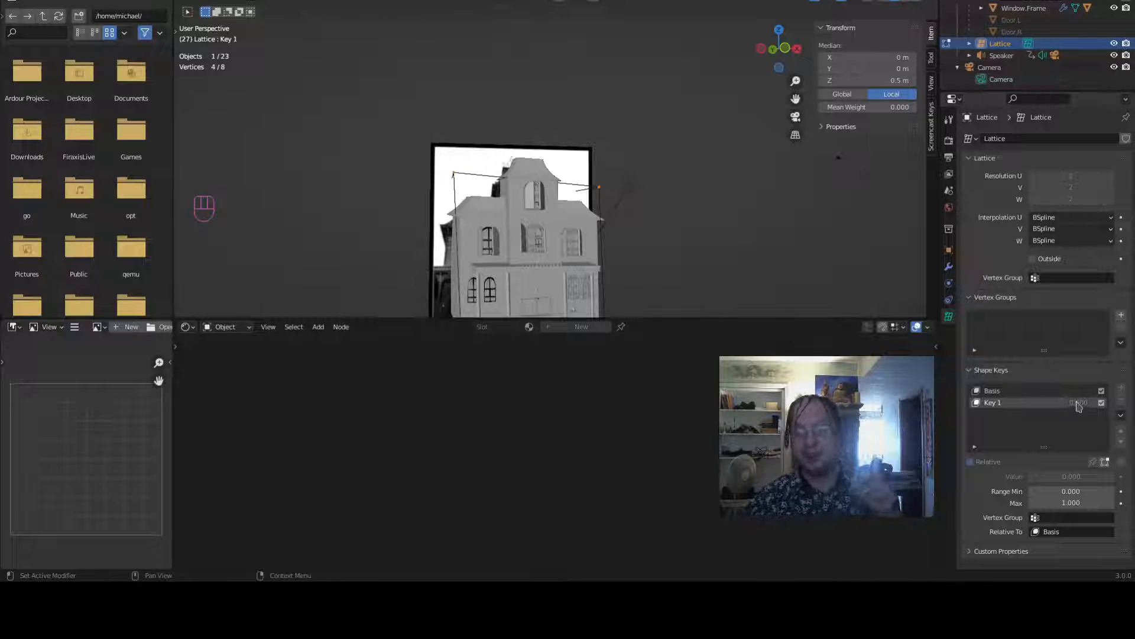
left_click(1046, 391)
left_click_drag(685, 214, 672, 237)
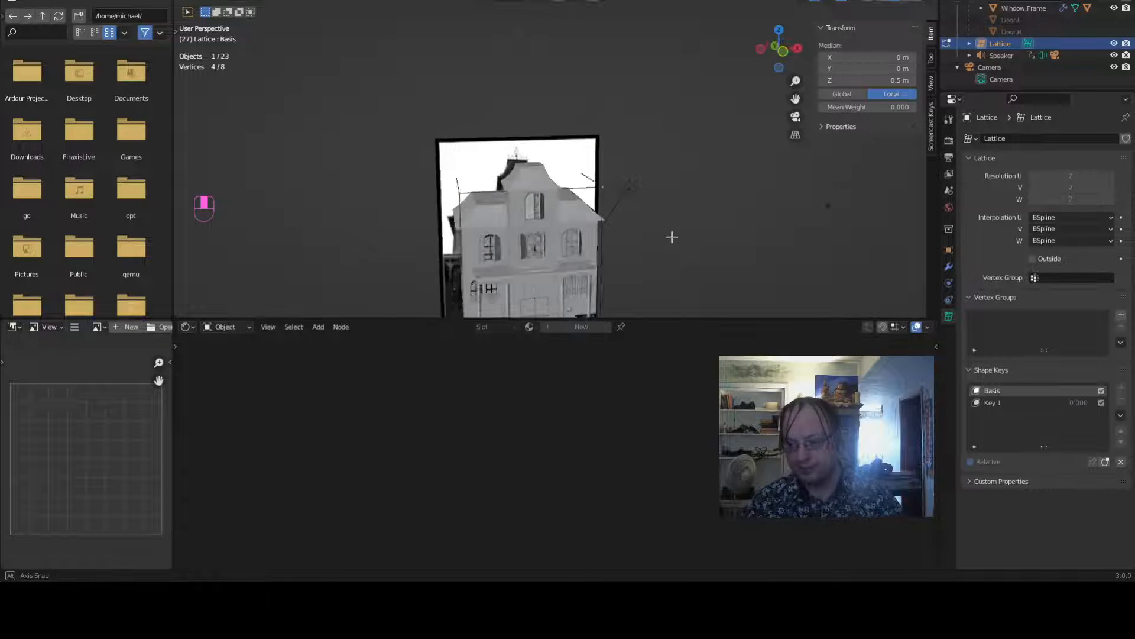
- Select the lattice's Key 1 shape key
middle_click_drag(672, 236, 588, 293)
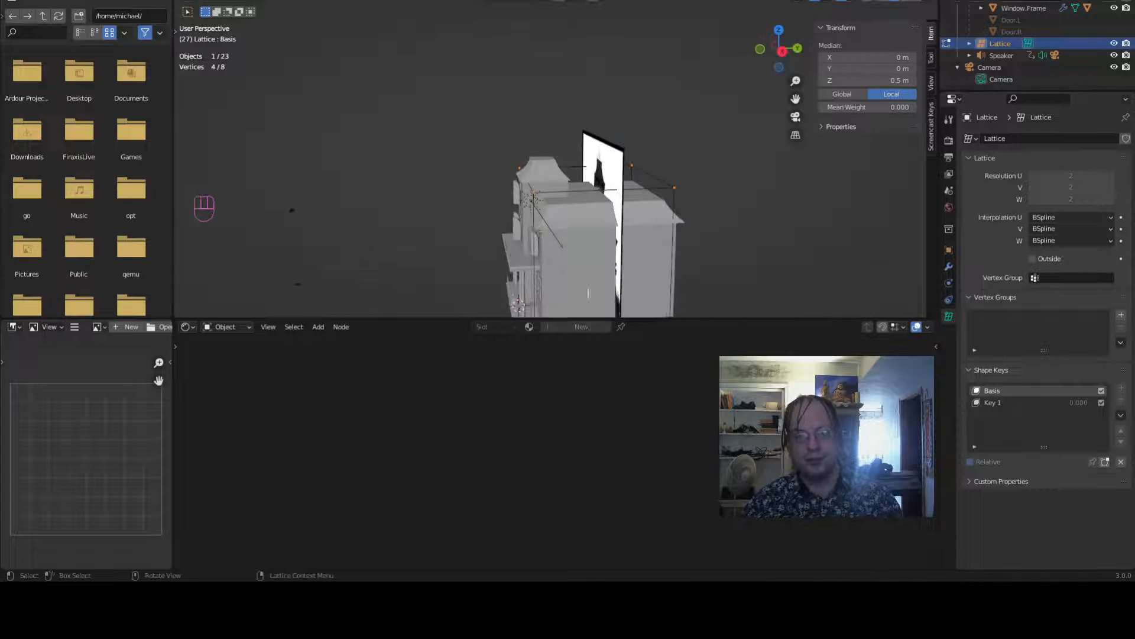
left_click(992, 403)
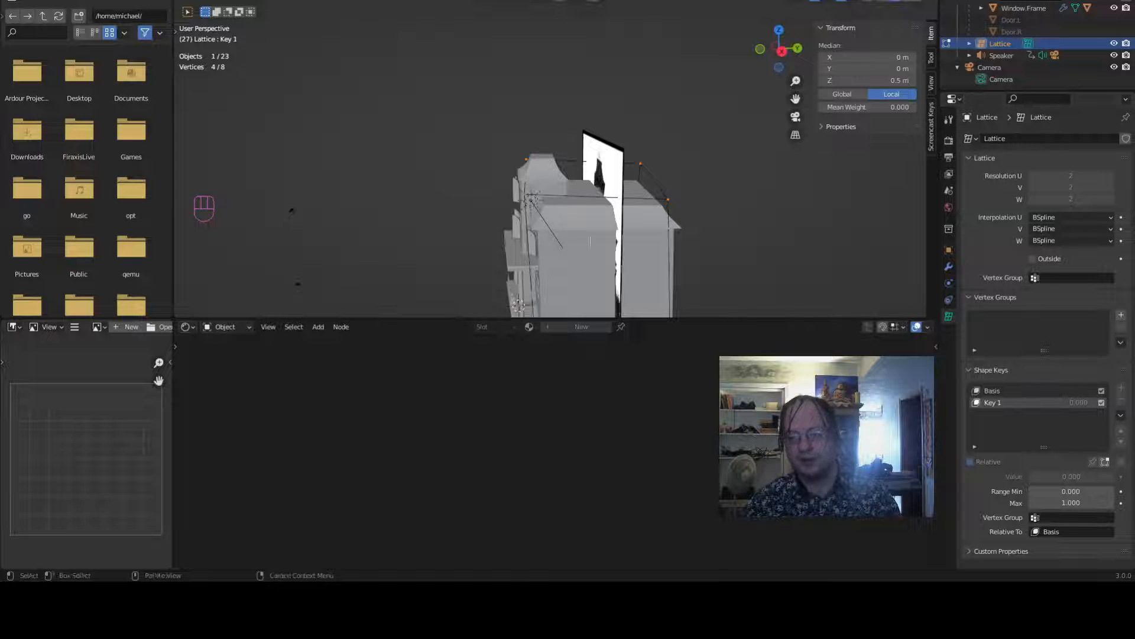
- Orbit and zoom the view to examine the house inside the lattice from different angles
middle_click_drag(590, 241, 692, 237)
scroll(607, 243, "up", 1)
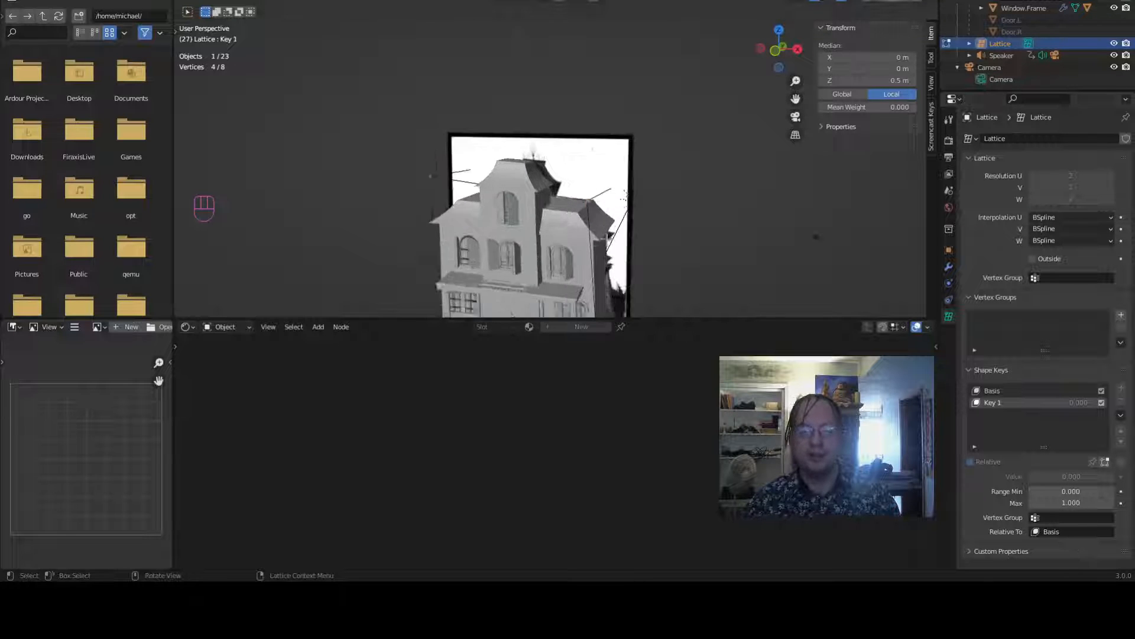
scroll(607, 242, "up", 1)
scroll(608, 236, "down", 4)
scroll(625, 232, "up", 2)
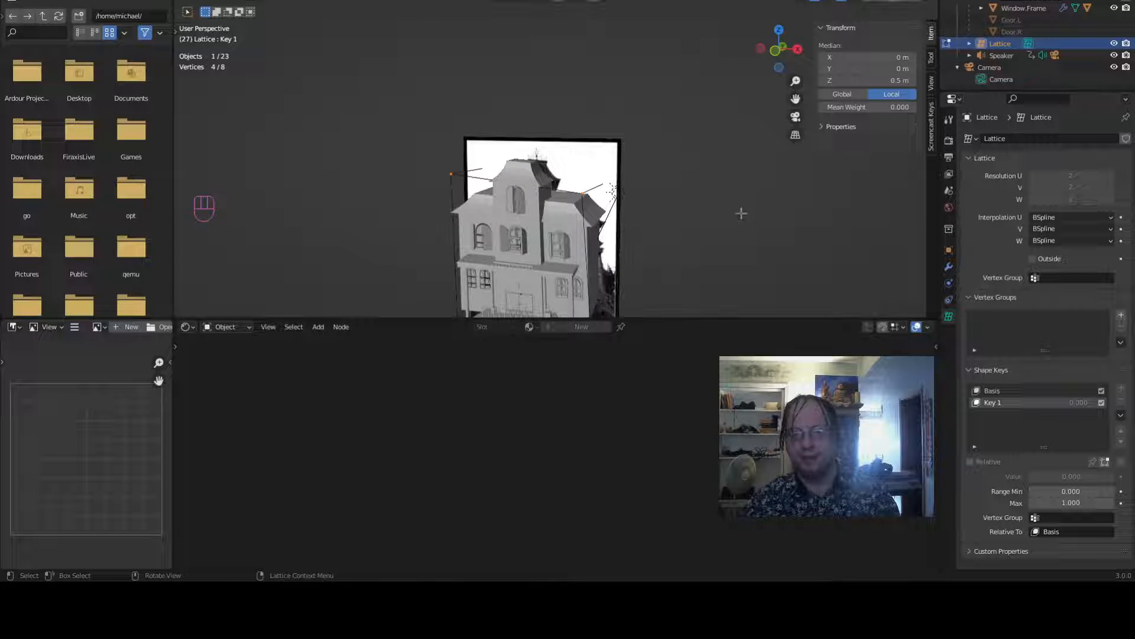
middle_click_drag(742, 212, 727, 109)
scroll(683, 279, "up", 4)
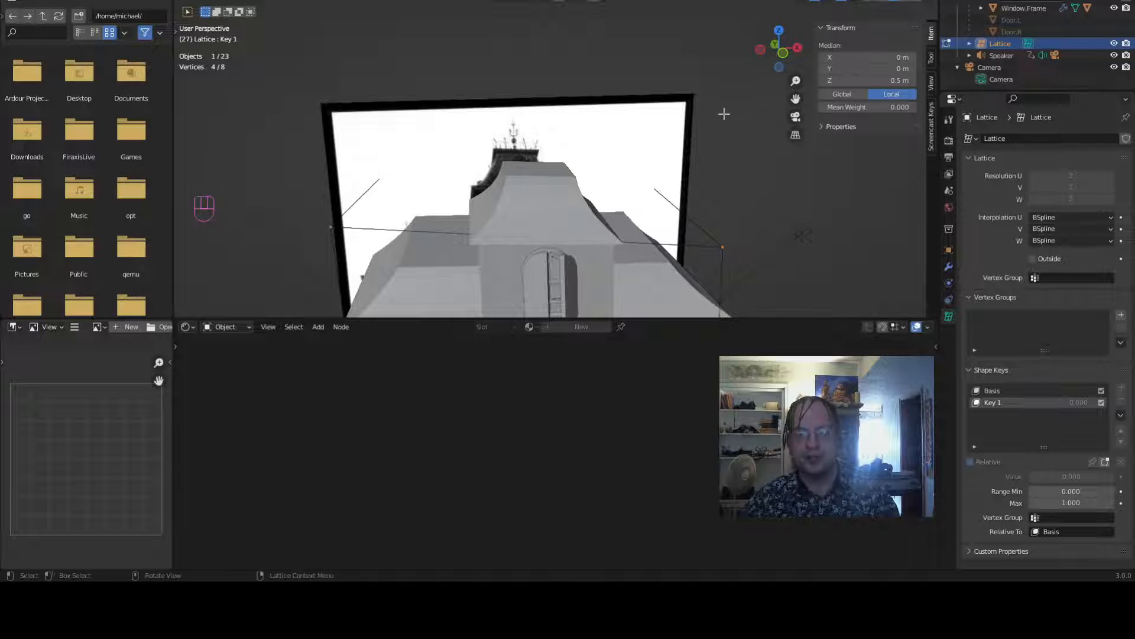
scroll(728, 123, "down", 2)
scroll(725, 136, "up", 1)
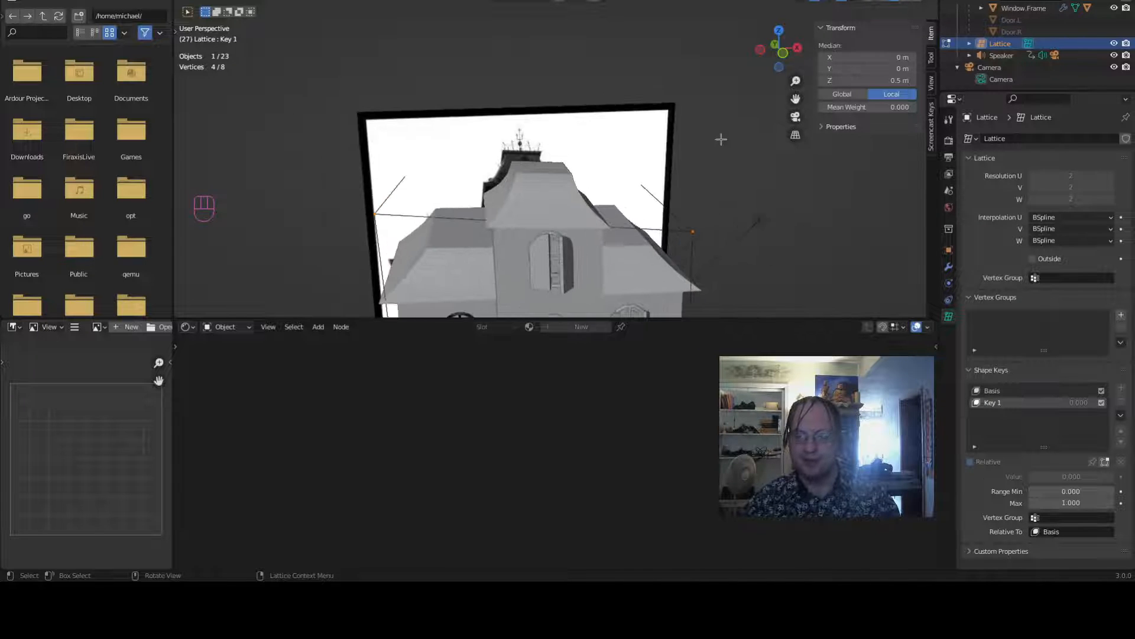
- Leave edit mode, select the house and review its Lattice modifier's object and vertex group options
key("Tab")
left_click(545, 191)
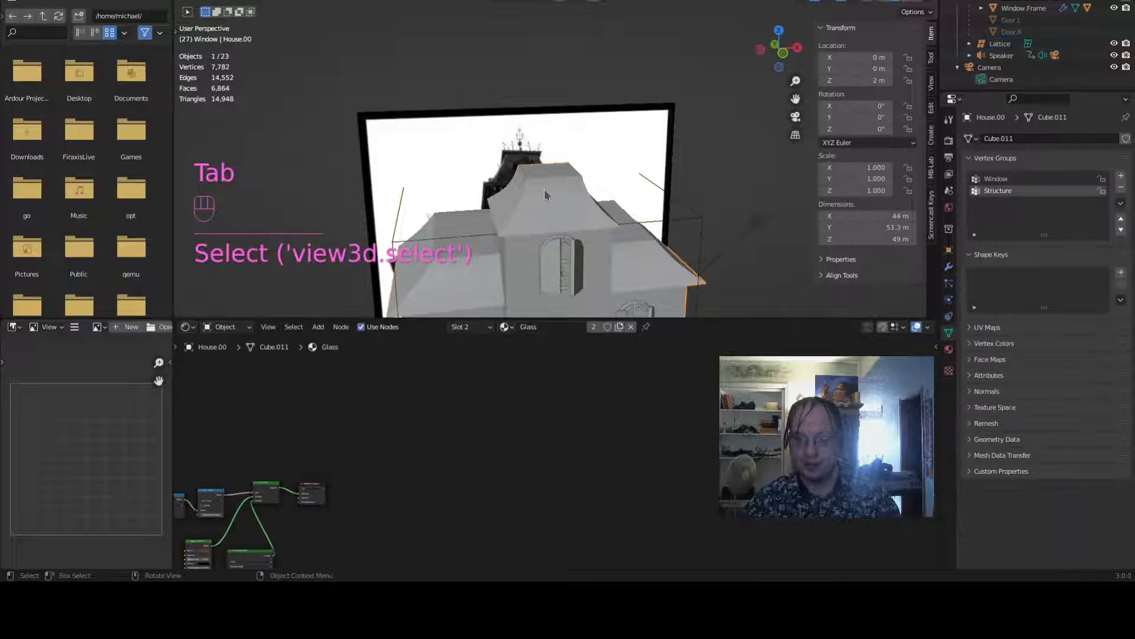
left_click(949, 267)
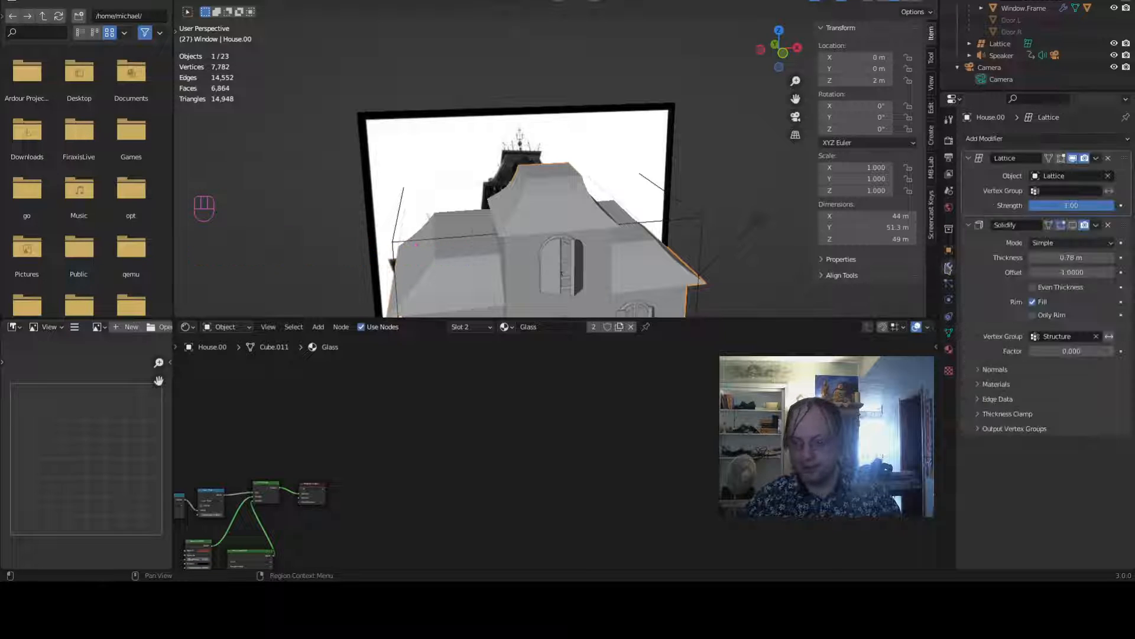
left_click(1018, 140)
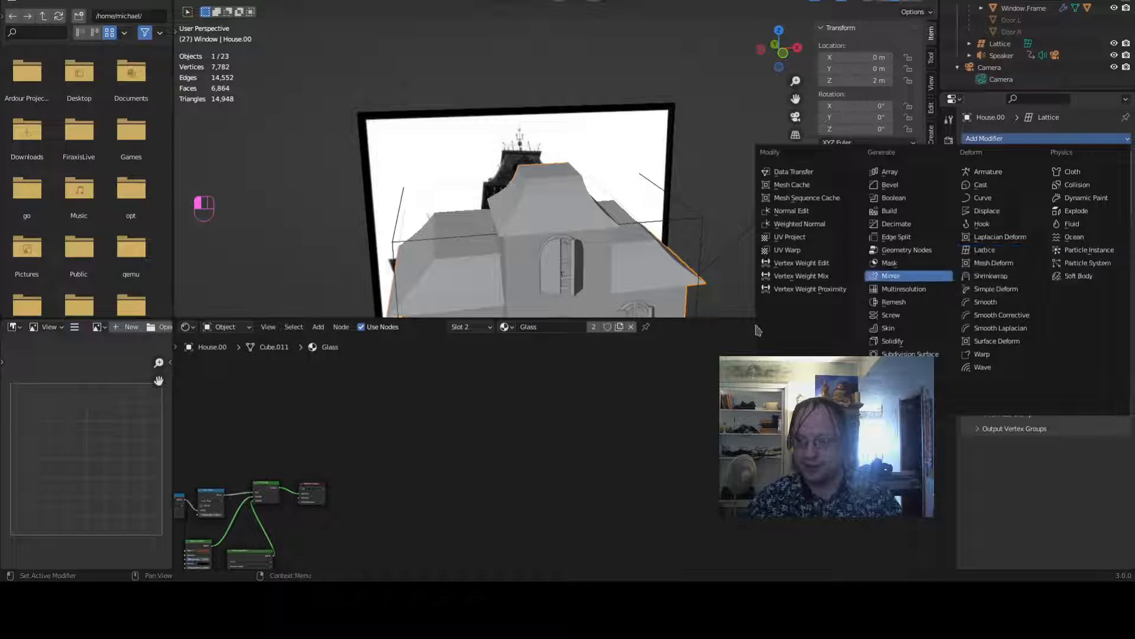
left_click(985, 249)
left_click(1053, 176)
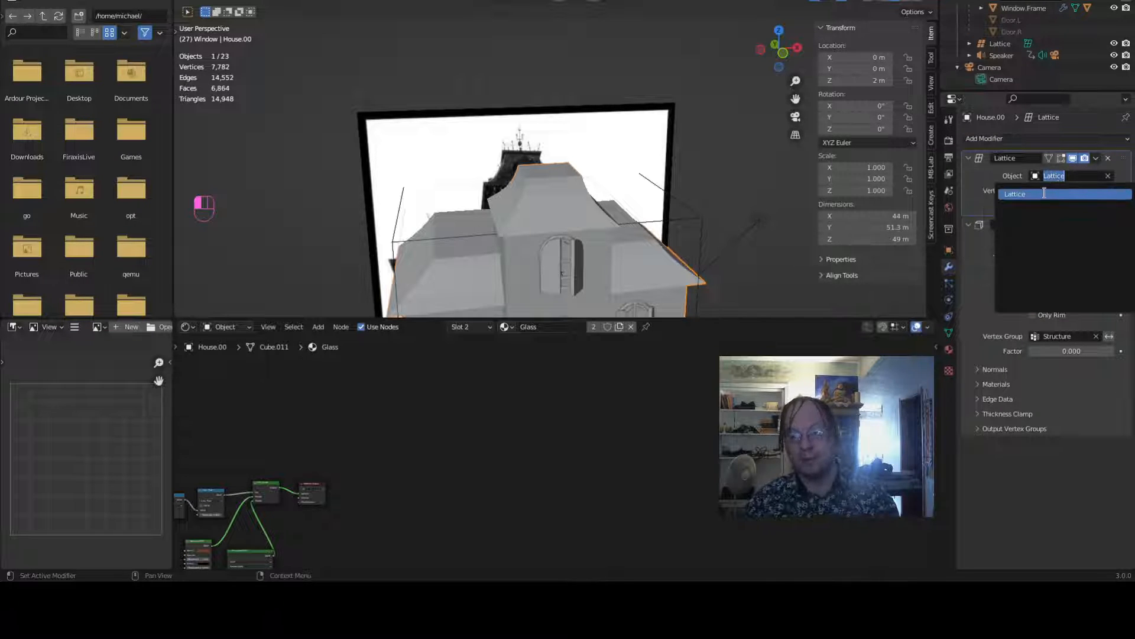
left_click(971, 176)
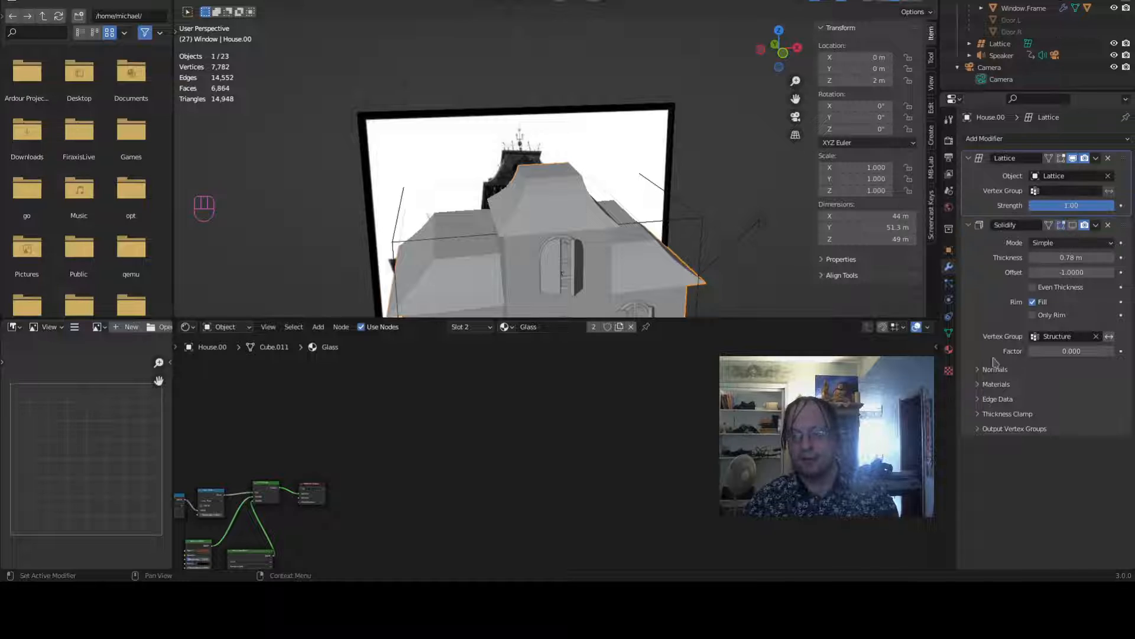
left_click(1078, 192)
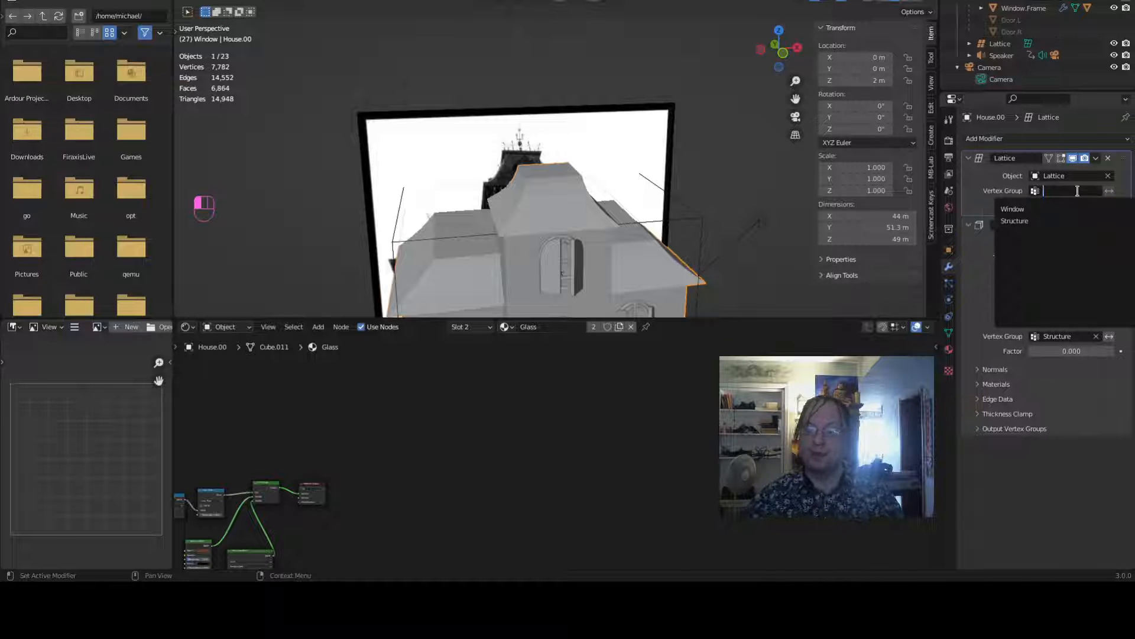
left_click(987, 195)
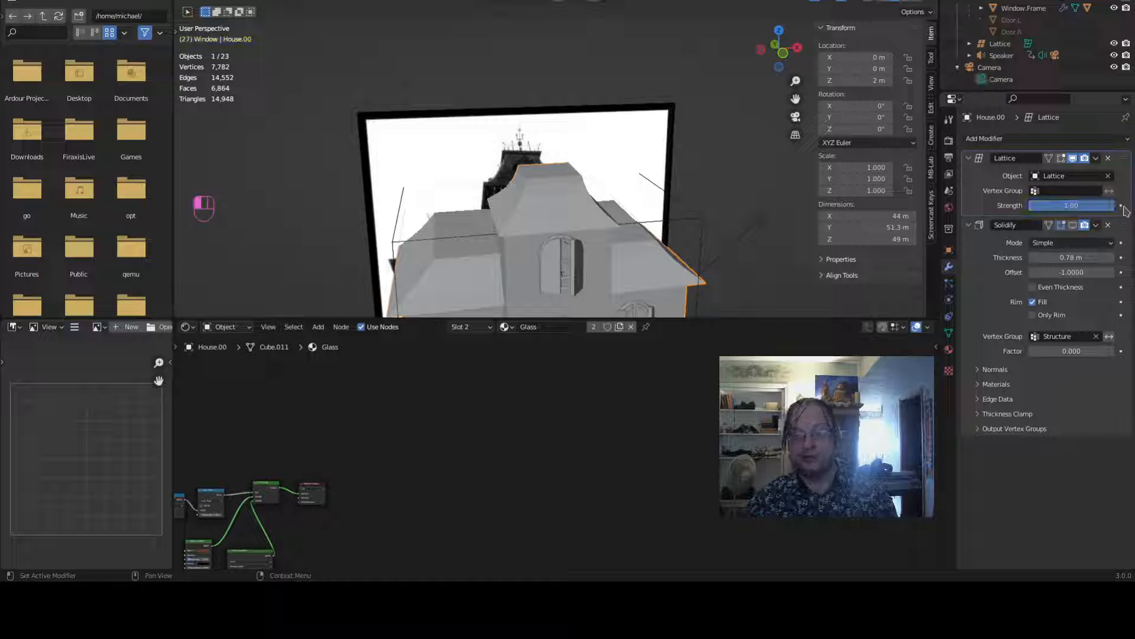
- Select the Lattice object and open its data properties with the shape keys
scroll(602, 203, "down", 5)
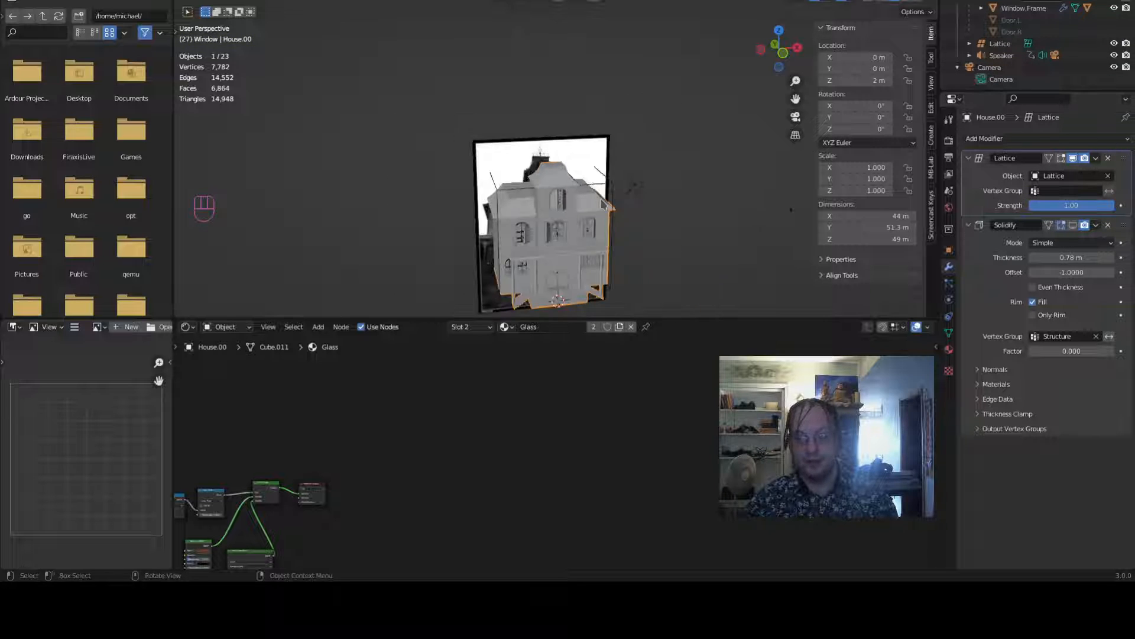
left_click(615, 186)
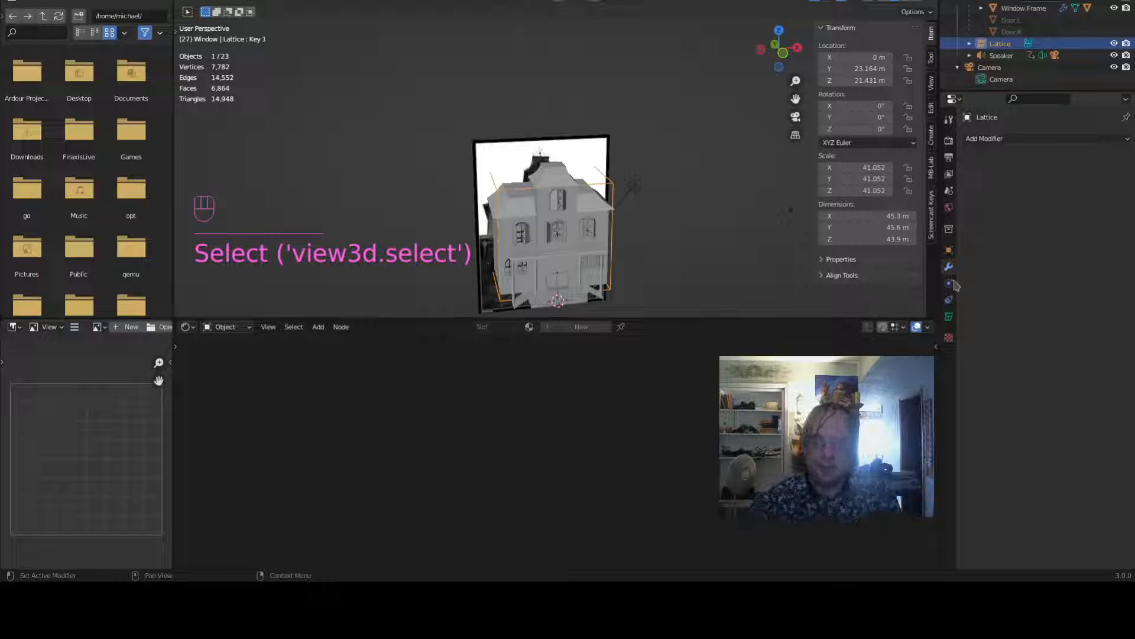
left_click(949, 318)
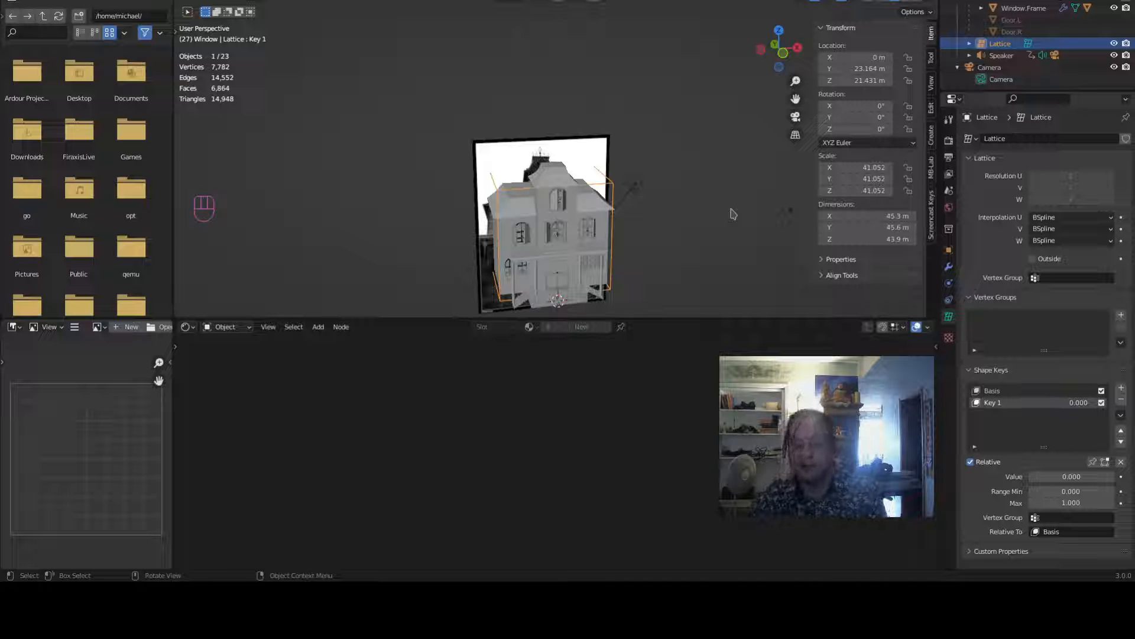
key("Tab")
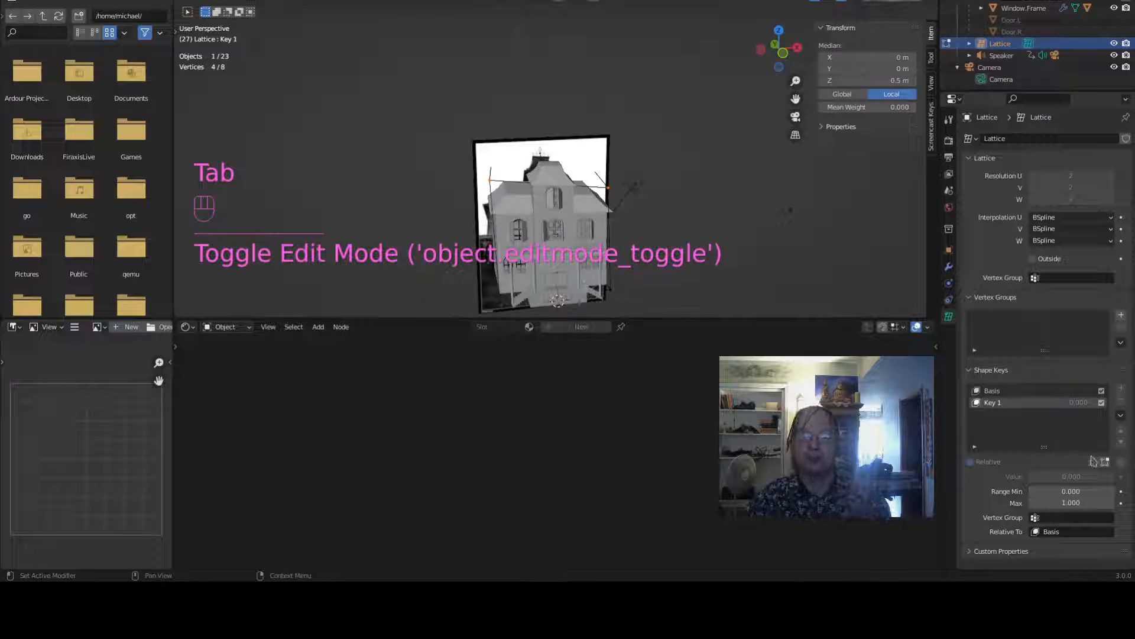
key("Tab")
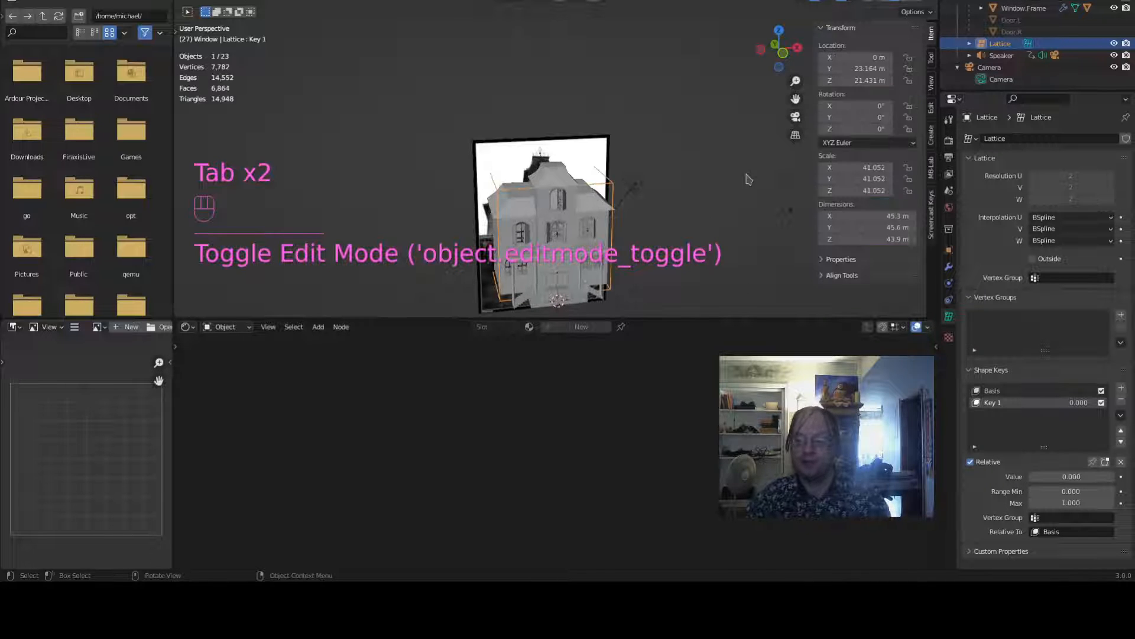
- Add a second shape key to the lattice and remove it again
left_click(1121, 389)
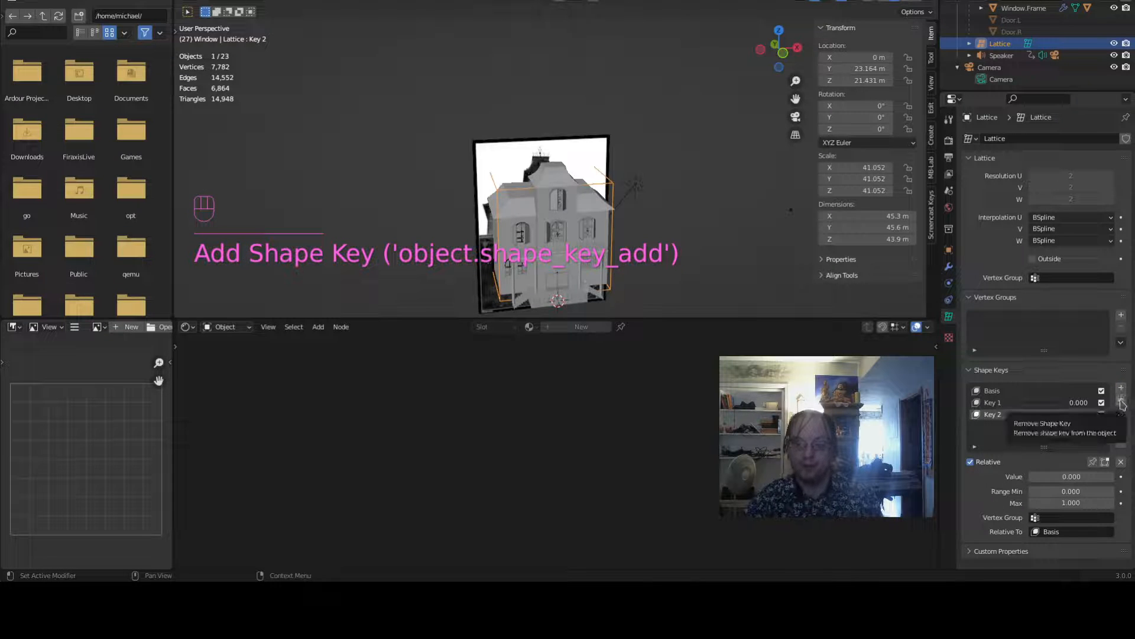
left_click(1122, 402)
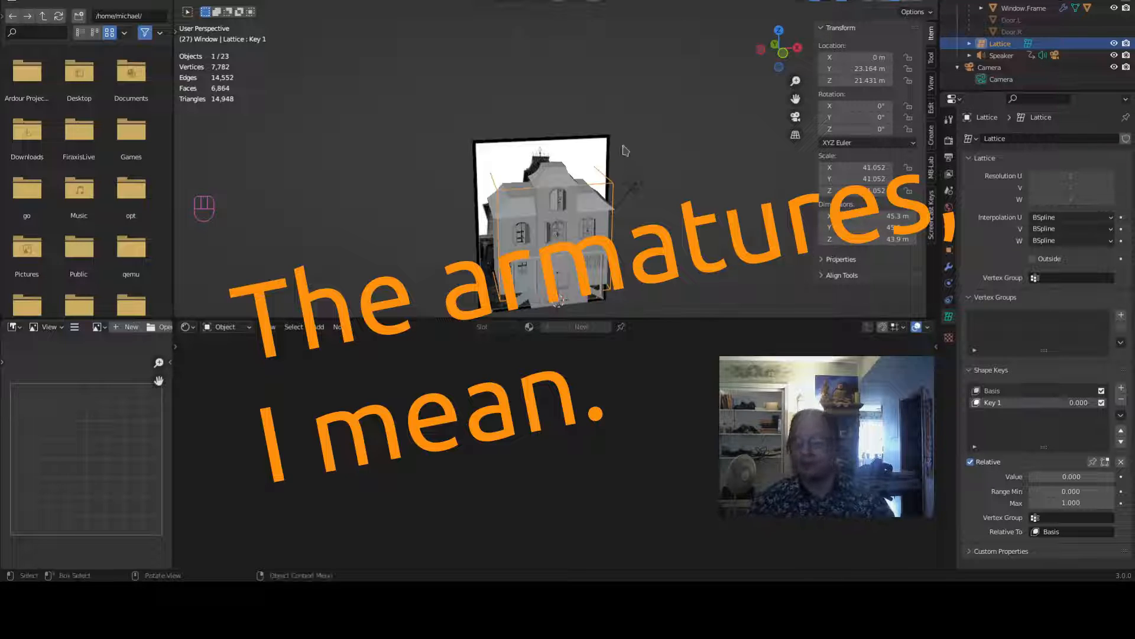
- Set the Key 1 shape key value to 0.082 to preview the lattice deformation on the house
middle_click_drag(721, 269, 704, 227)
key("Tab")
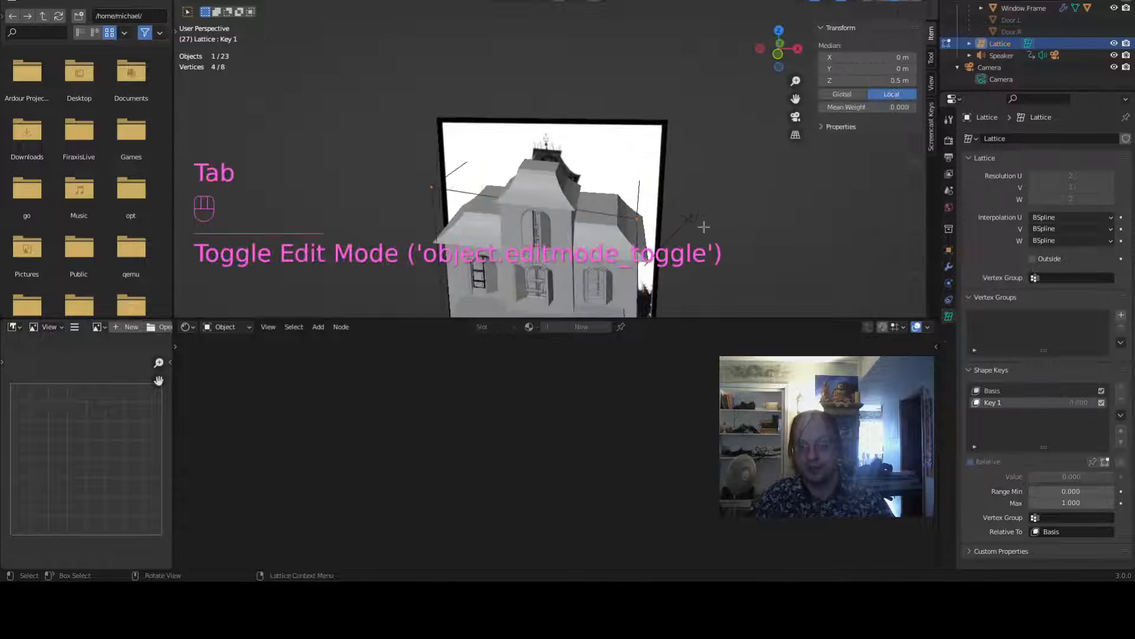
key("Tab")
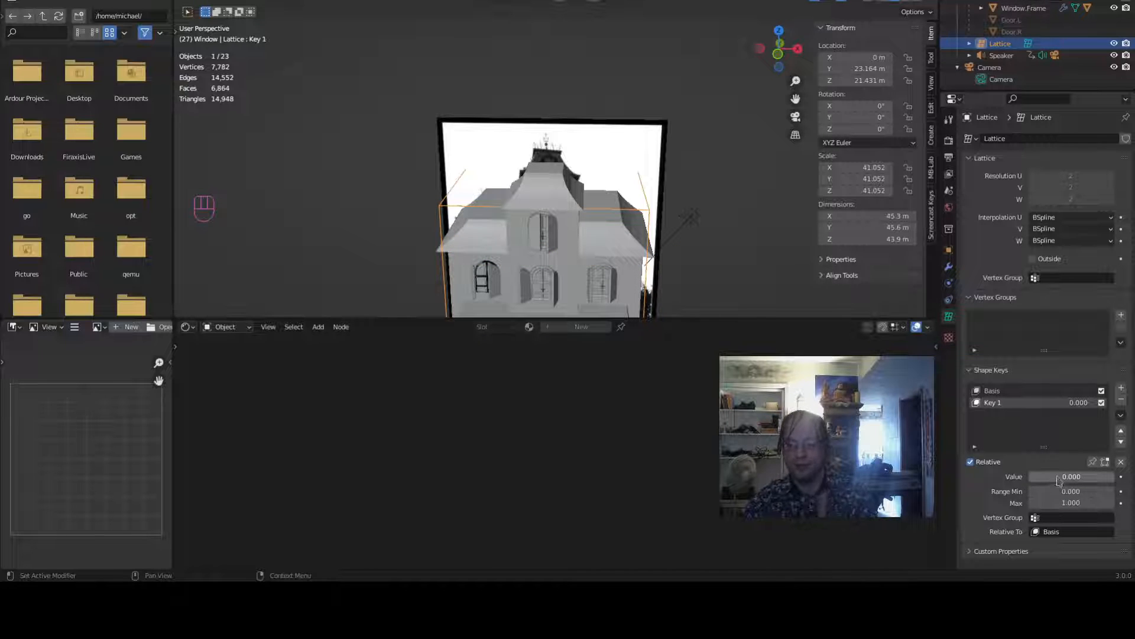
mouse_move(1044, 476)
left_mouse_down()
mouse_move(1114, 476)
mouse_move(1030, 476)
left_mouse_up()
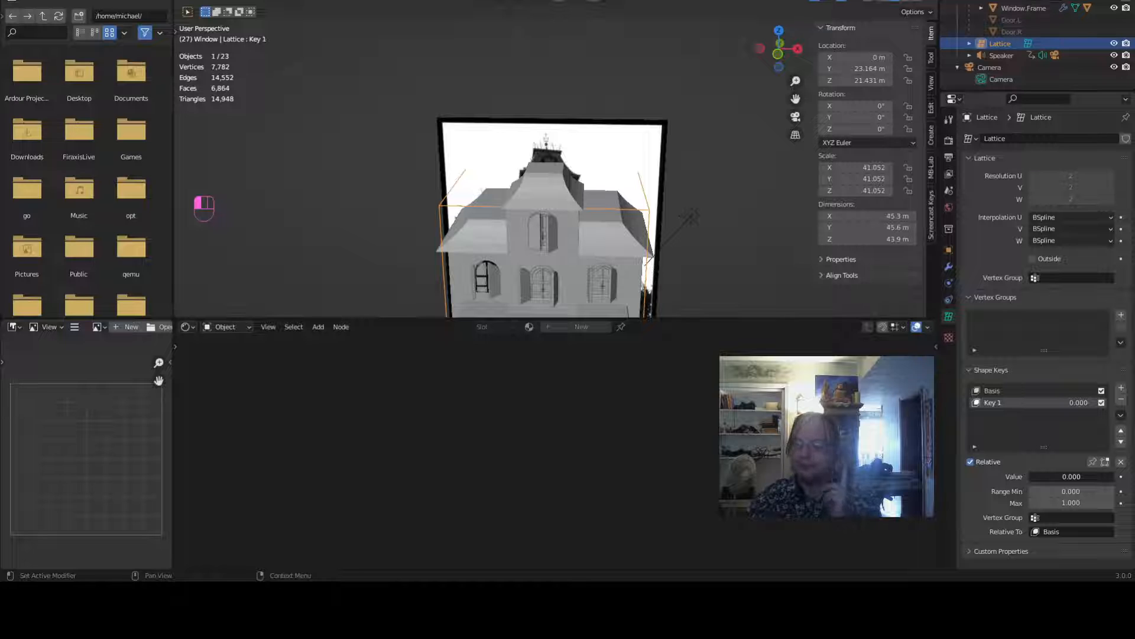
mouse_move(1030, 476)
left_mouse_down()
mouse_move(1114, 476)
mouse_move(1030, 476)
left_mouse_up()
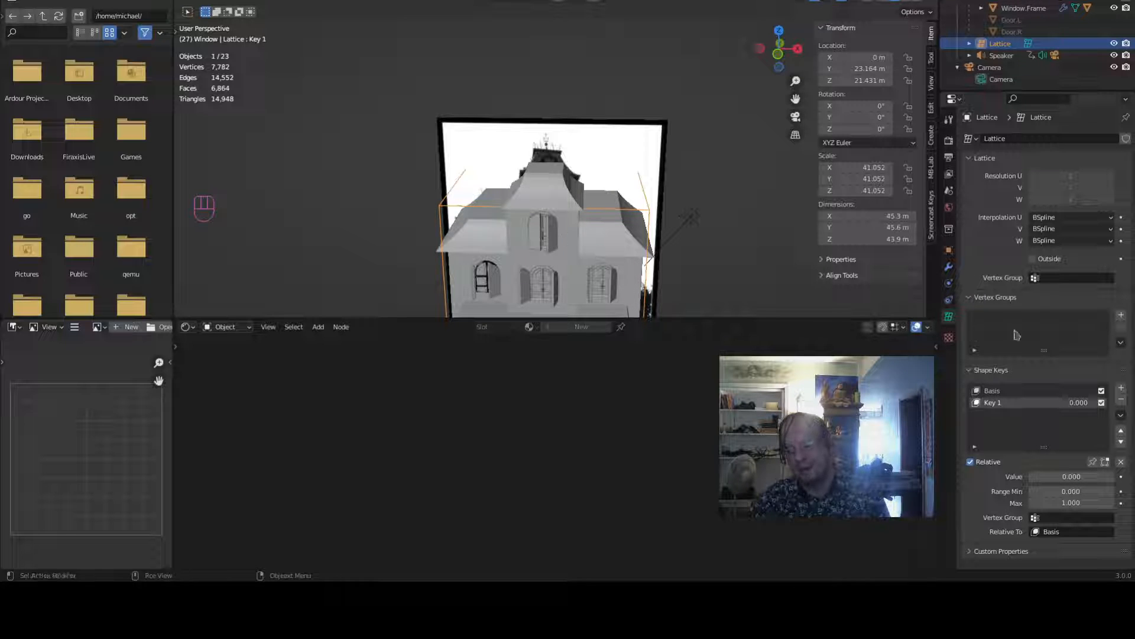
mouse_move(1065, 473)
left_mouse_down()
mouse_move(1098, 477)
mouse_move(1058, 476)
left_mouse_up()
scroll(743, 221, "down", 5)
mouse_move(743, 220)
middle_mouse_down()
mouse_move(723, 200)
mouse_move(727, 230)
middle_mouse_up()
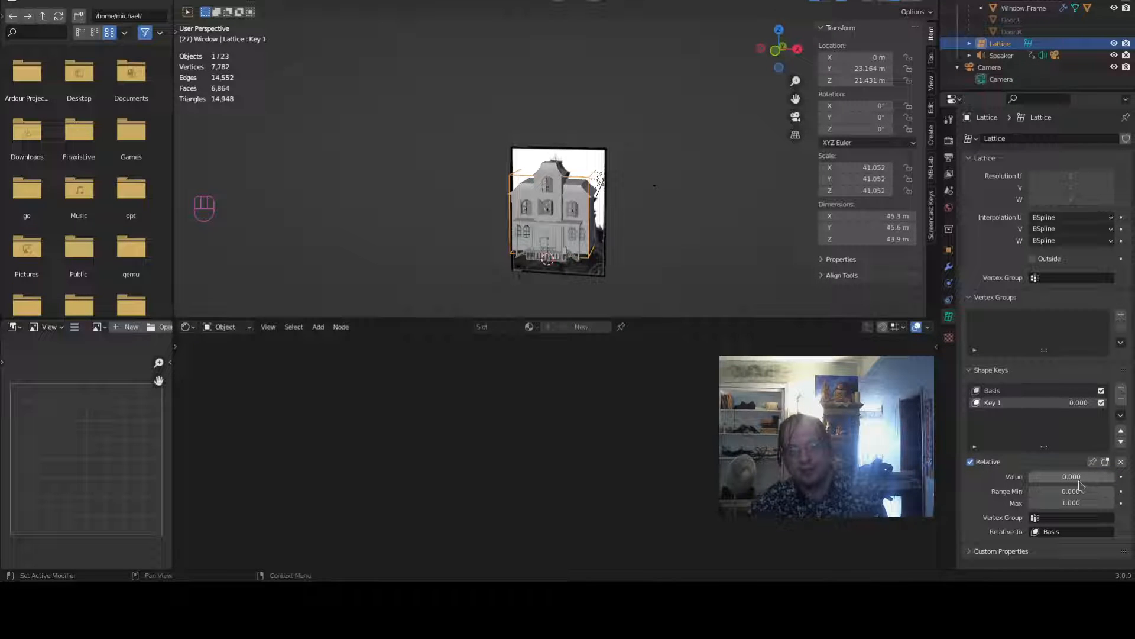
left_click_drag(1066, 482, 1083, 481)
scroll(636, 223, "up", 3)
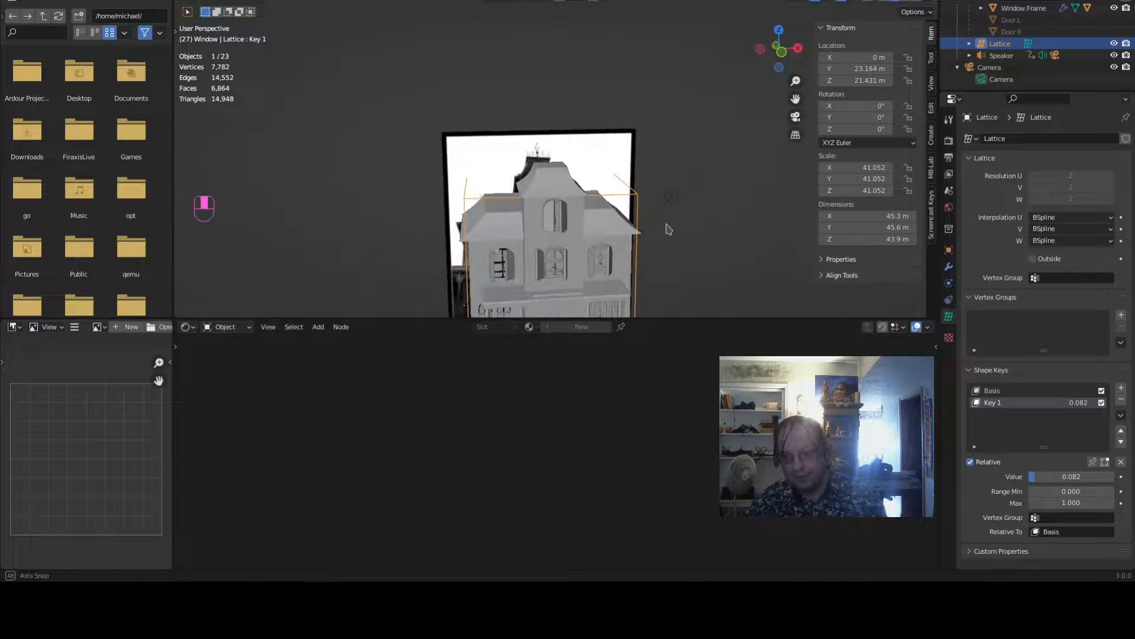
- Switch to front orthographic view in the Animation workspace and enlarge the timeline editor
key("KP_1")
middle_click_drag(666, 228, 667, 71, "shift")
scroll(667, 71, "up", 5)
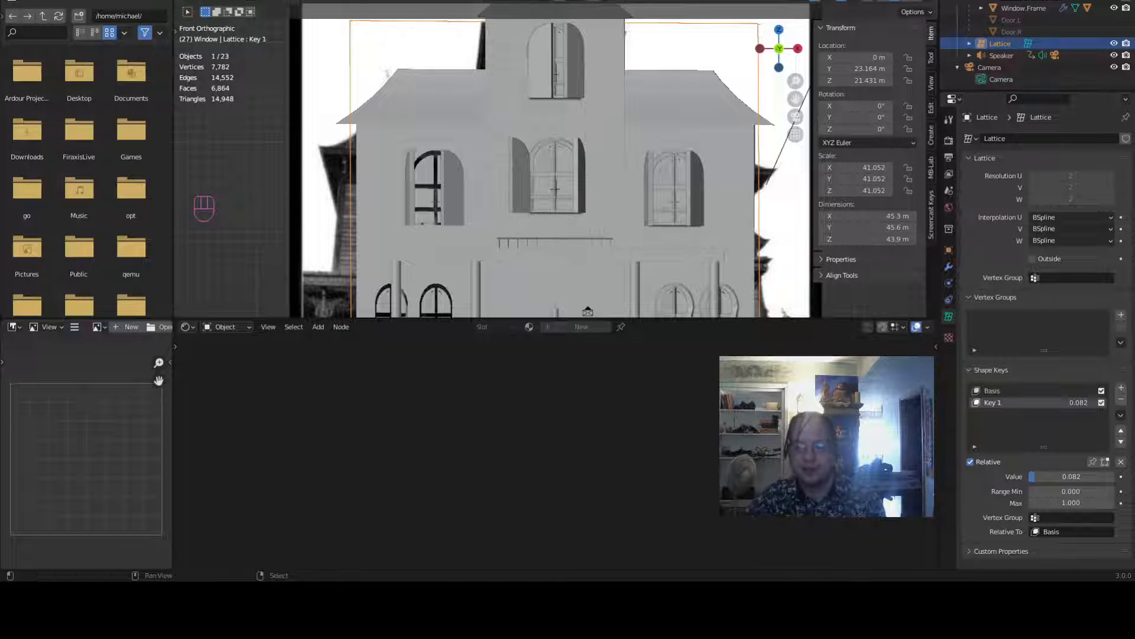
key("ctrl+Page_Down")
scroll(427, 96, "down", 5)
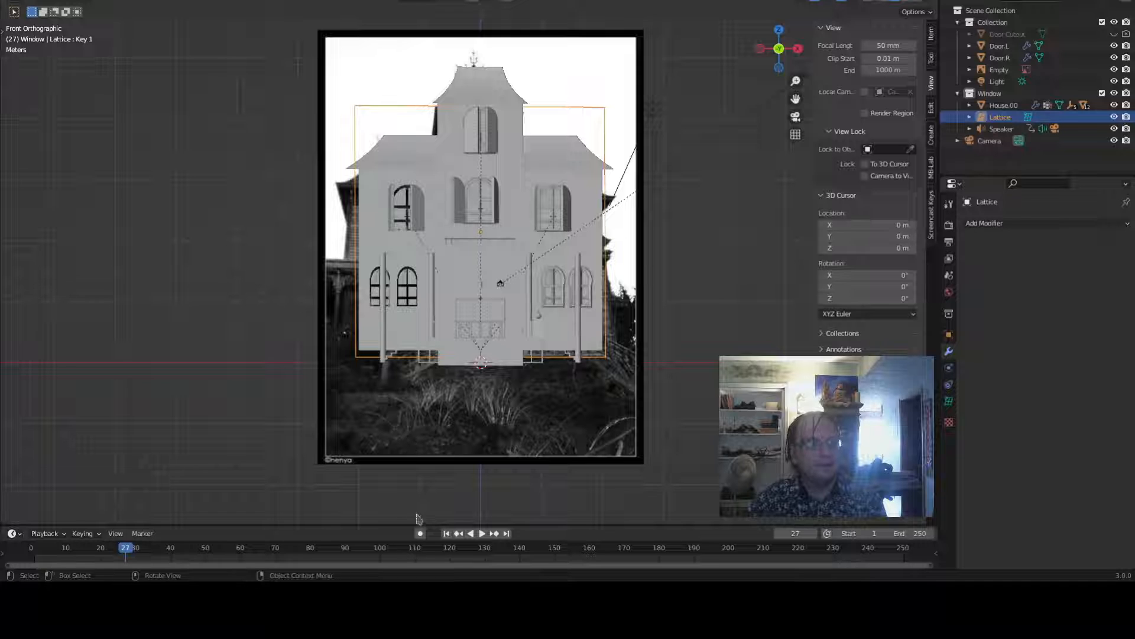
left_click_drag(417, 525, 421, 459)
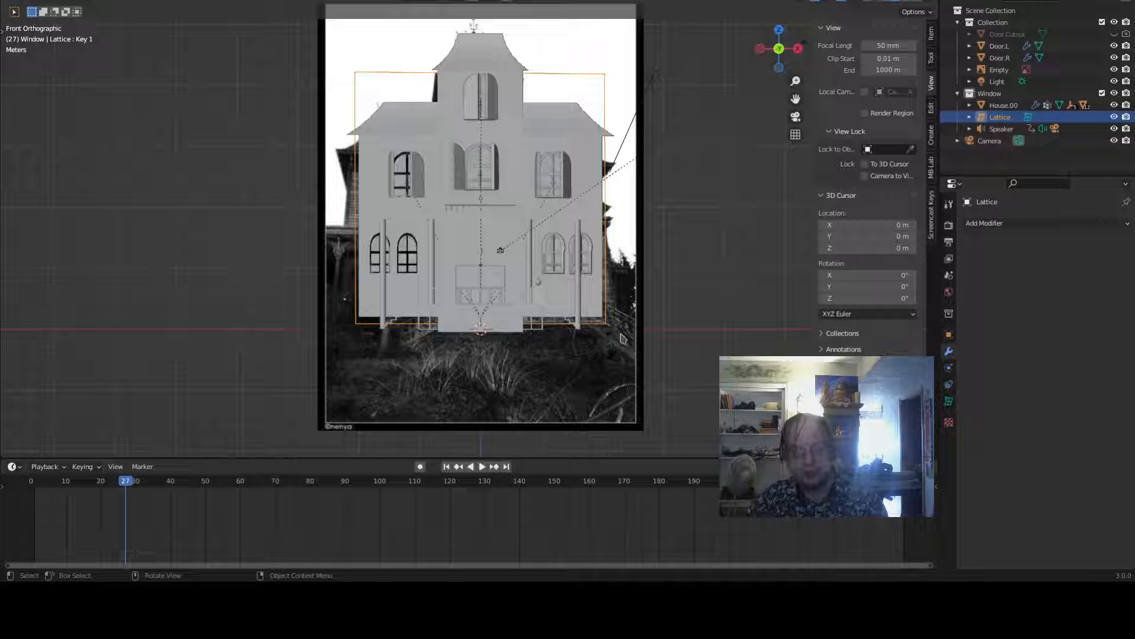
- Go to frame 1 and insert a keyframe on Key 1's value of 0.082
left_click(447, 467)
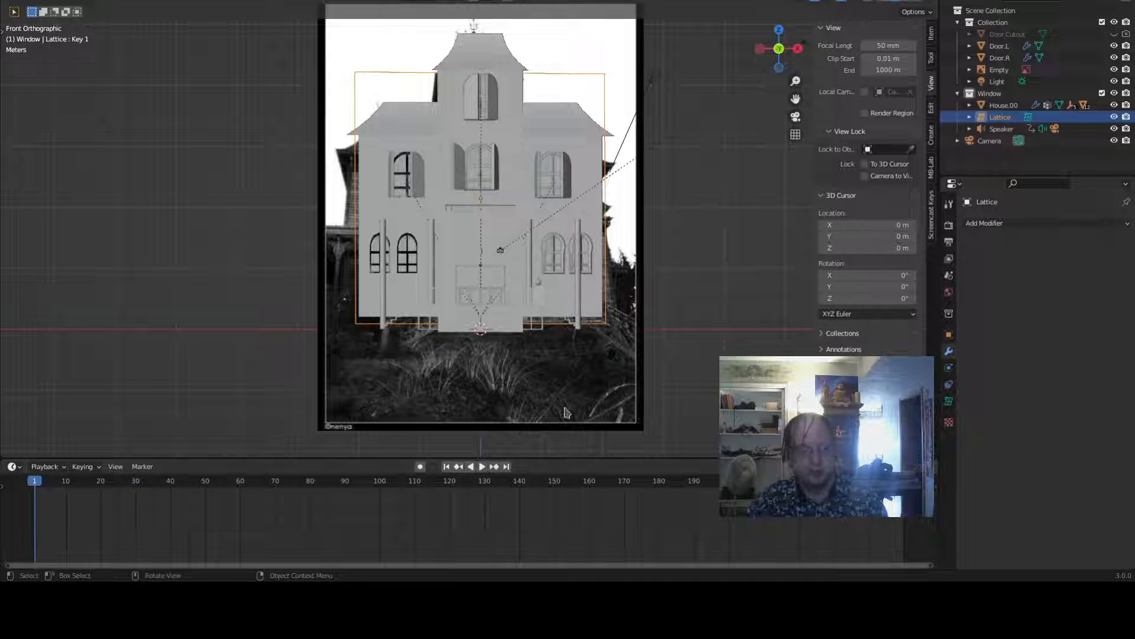
left_click(948, 402)
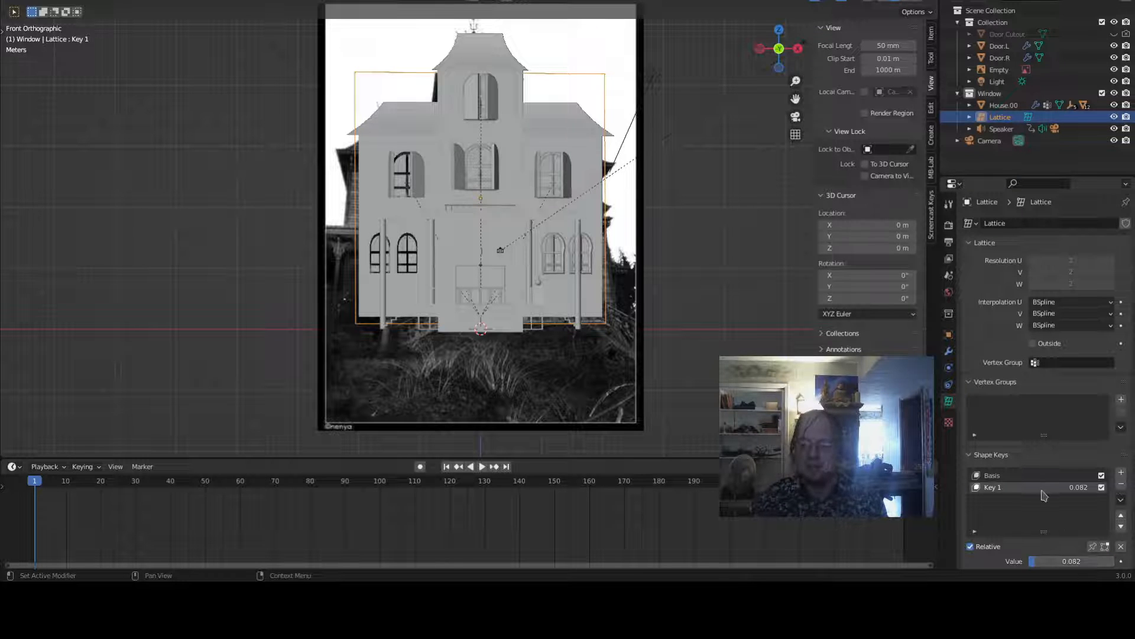
key("i")
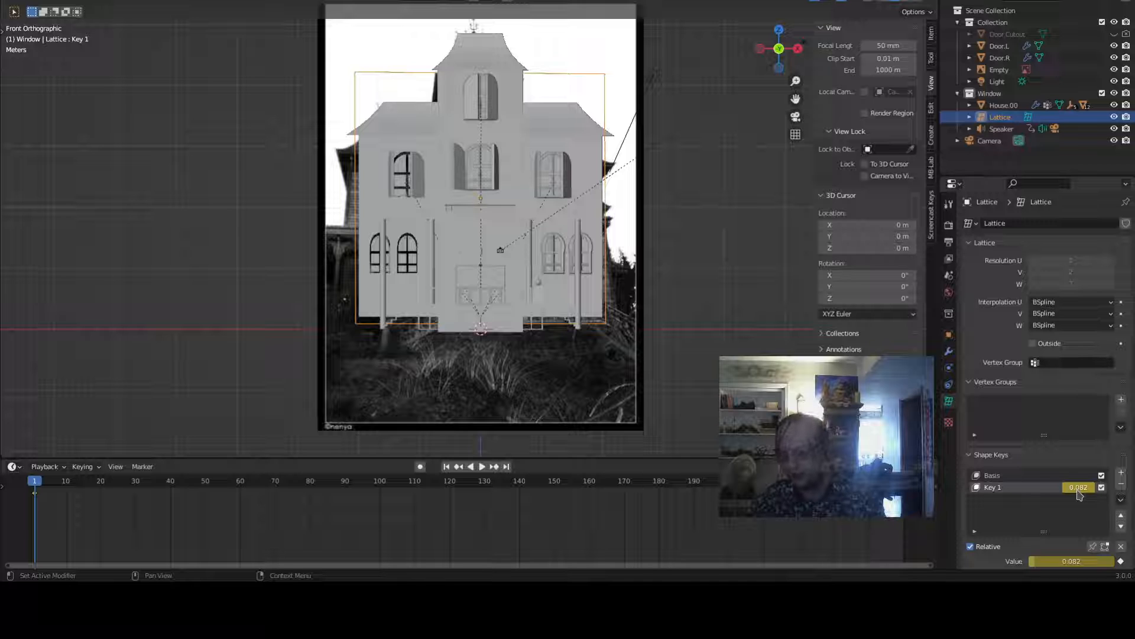
left_click(934, 216)
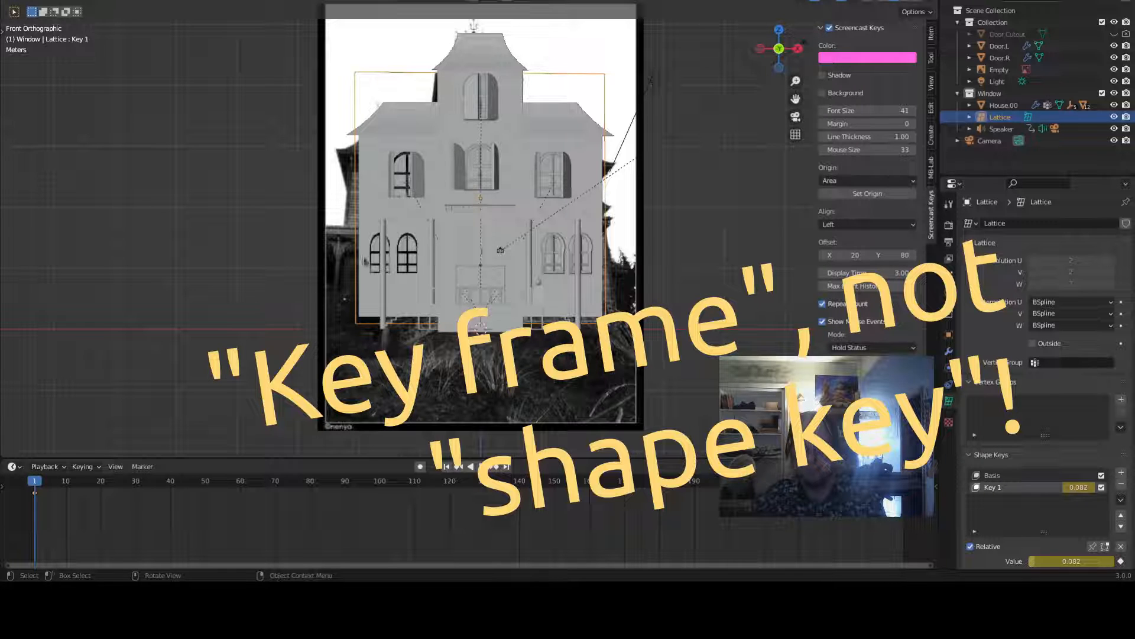
left_click(933, 36)
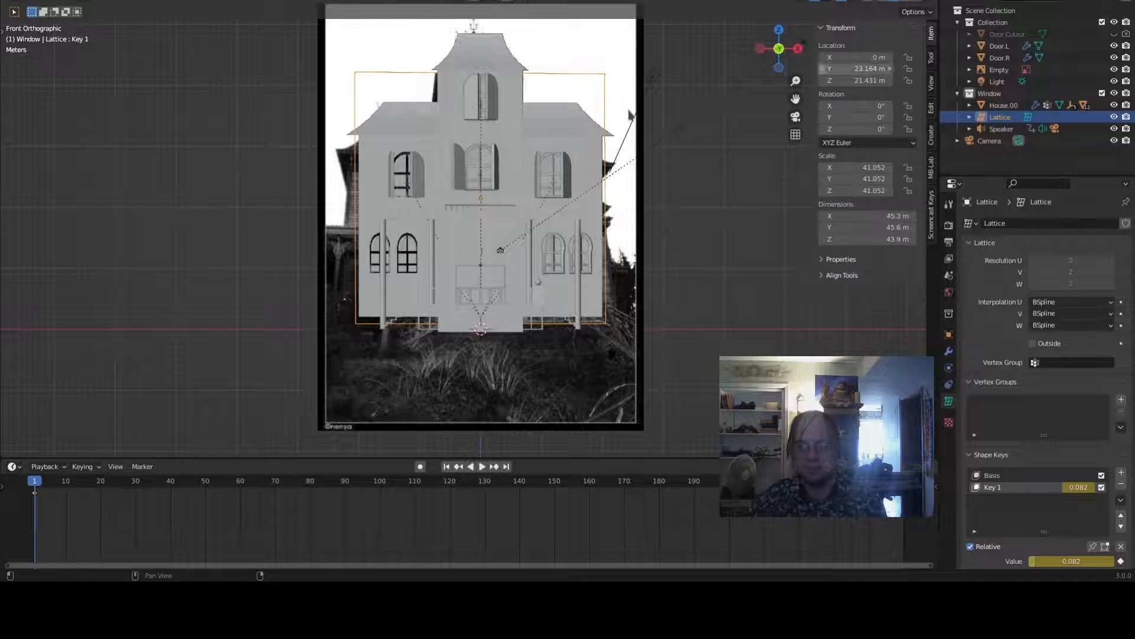
scroll(607, 146, "up", 3)
scroll(606, 146, "down", 5)
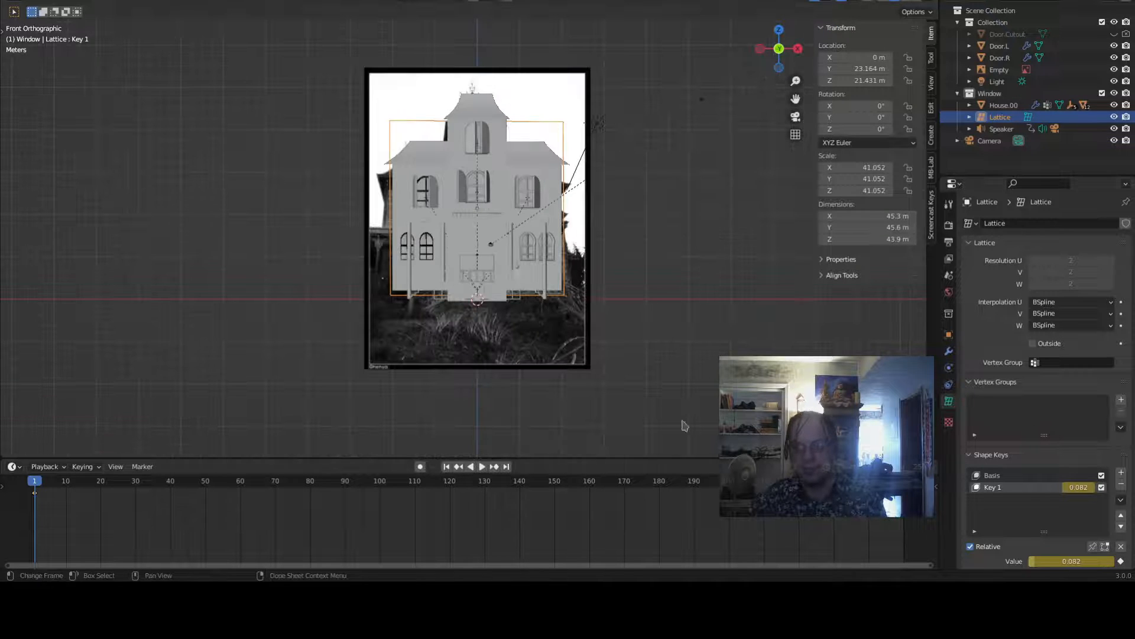
- Go to frame 173, set Key 1's value to 0.801 and insert a keyframe on it
left_click_drag(35, 483, 634, 503)
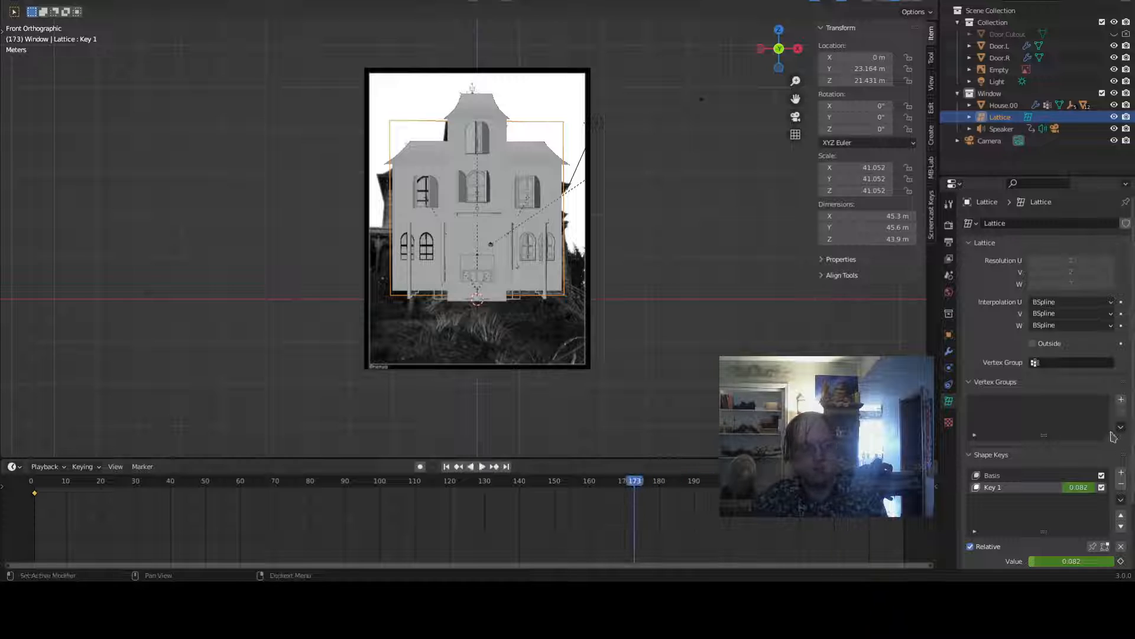
left_click_drag(1079, 487, 1110, 487)
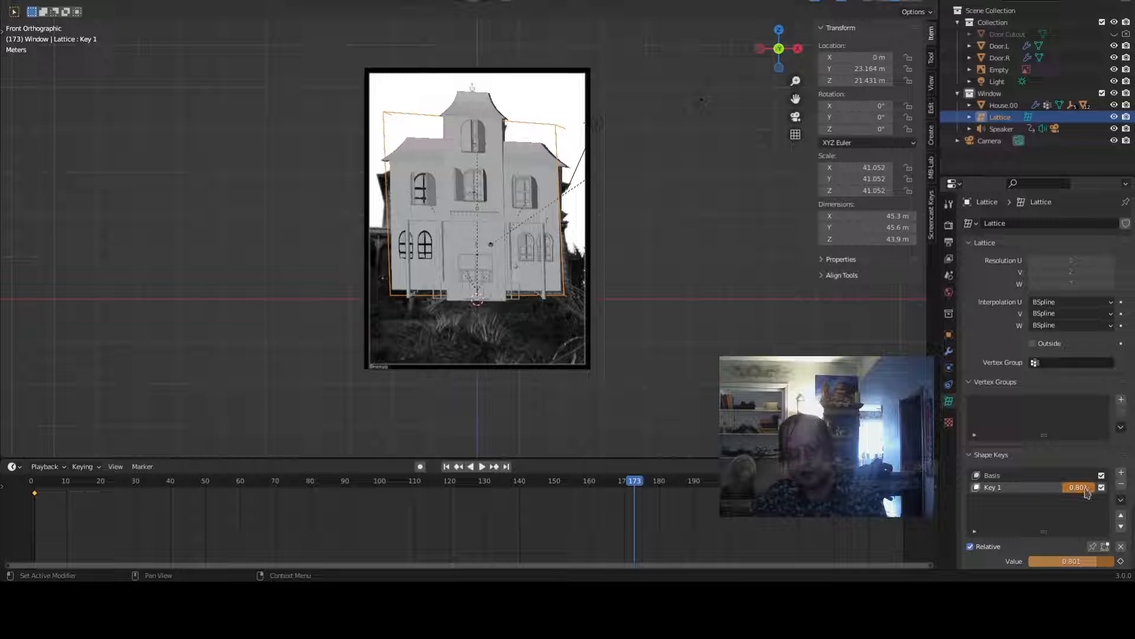
key("i")
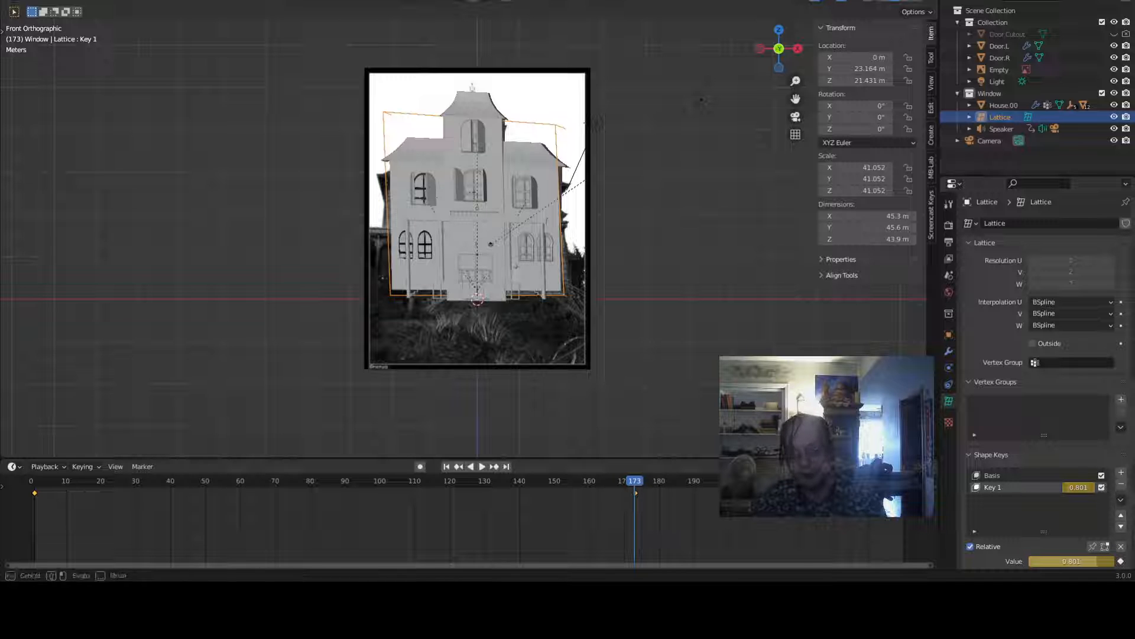
key("shift+Right")
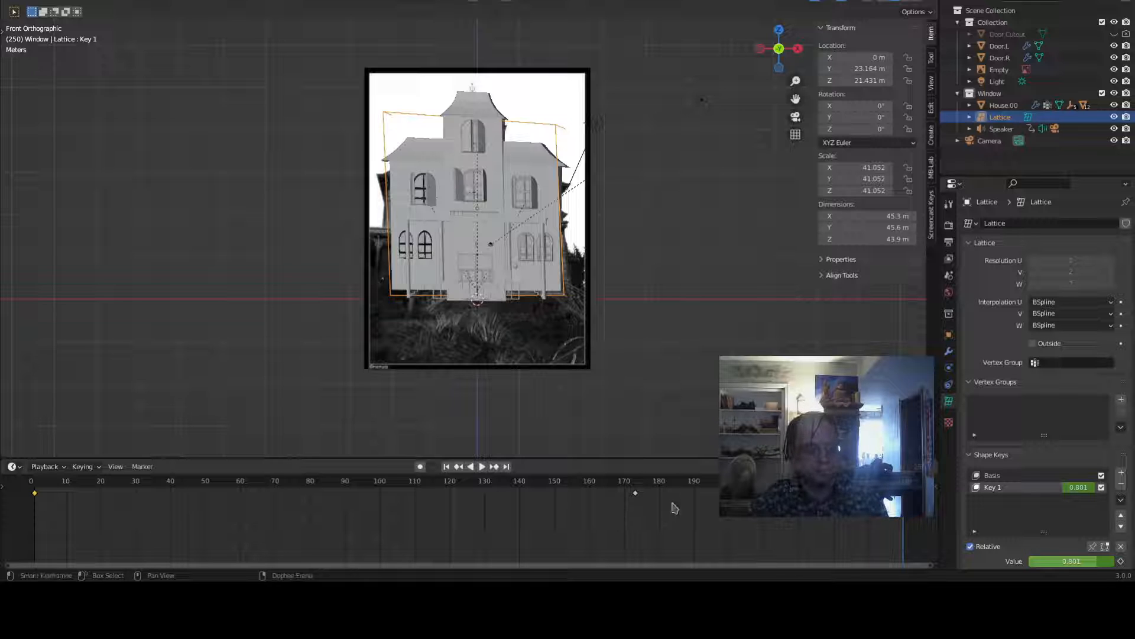
key("g")
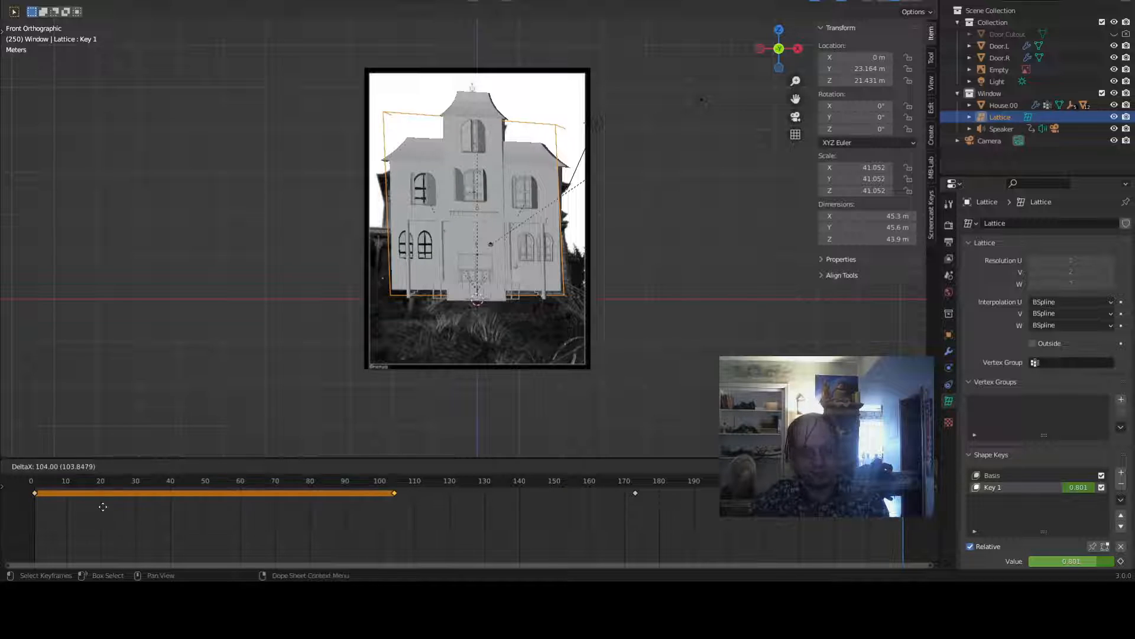
left_click(614, 513)
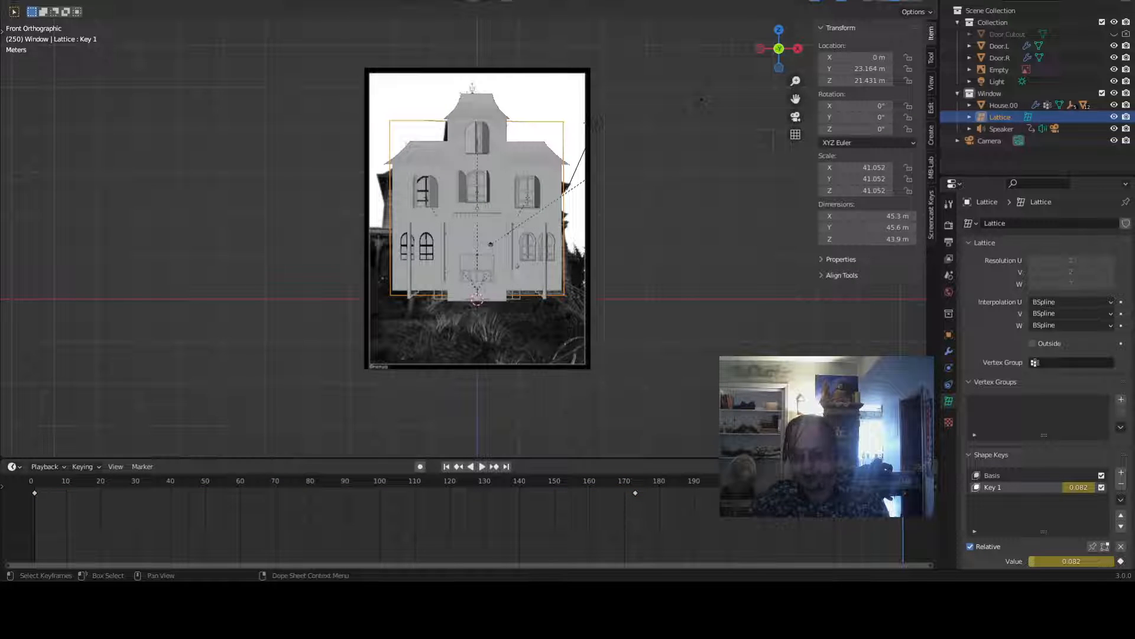
- Play the animation to preview the lattice deformation, then stop playback
key("space")
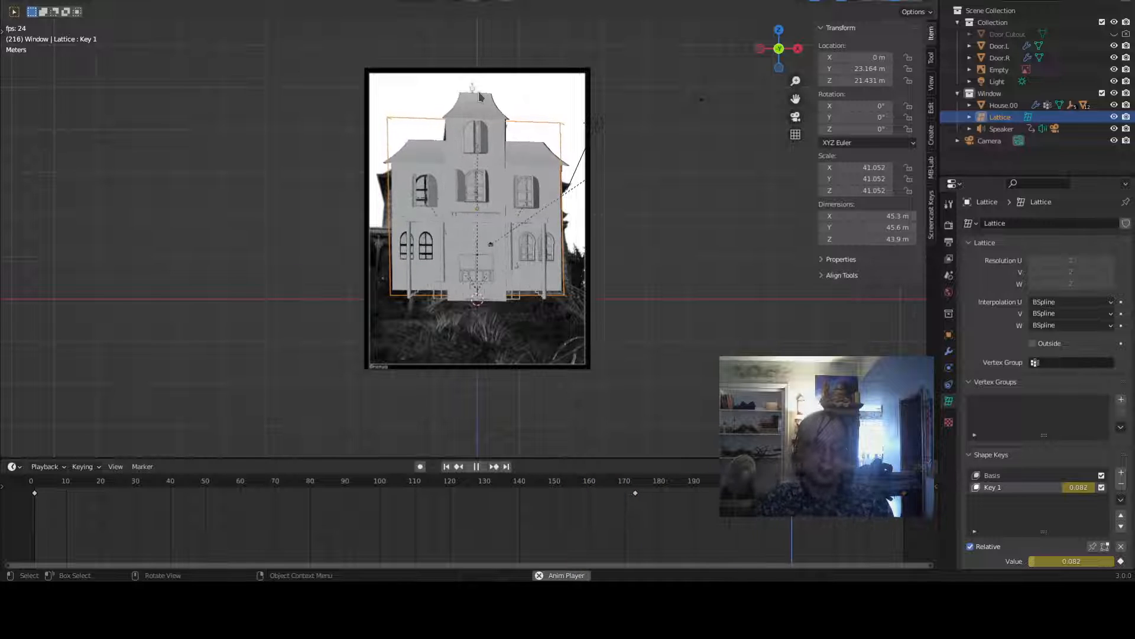
key("space")
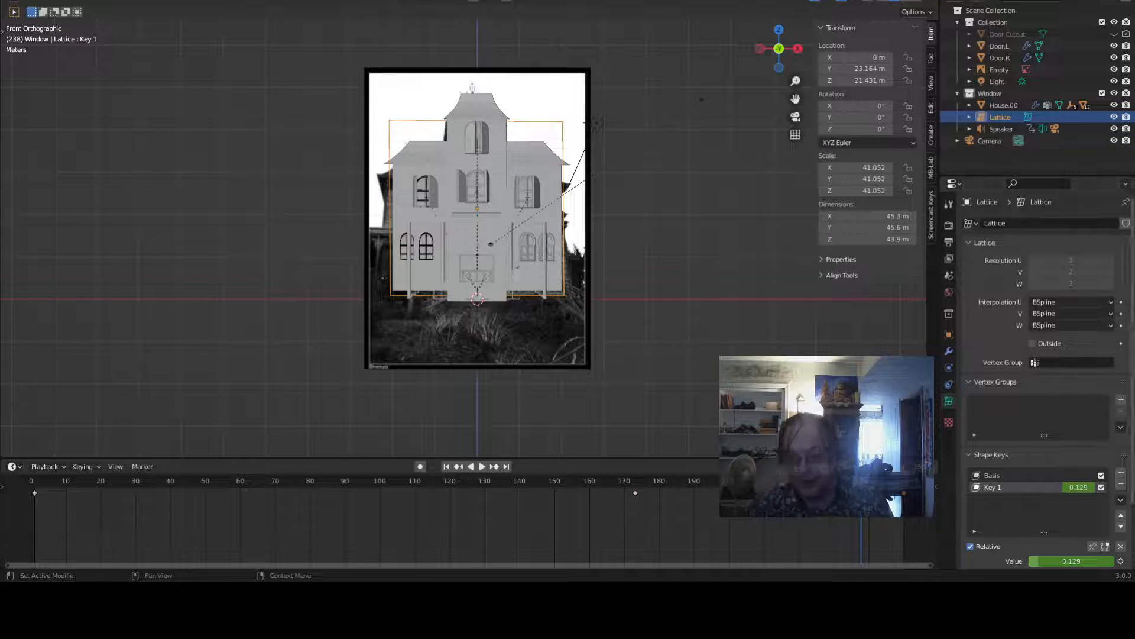
- Add a new shape key, Key 2, to the lattice and enter the lattice's edit mode
left_click(1120, 472)
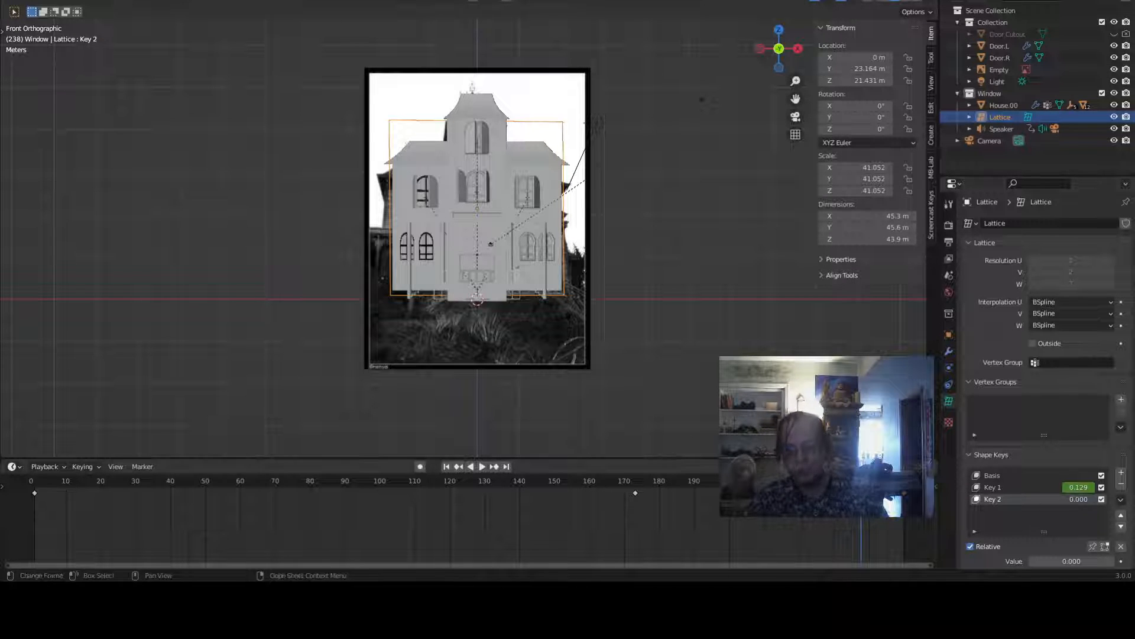
scroll(513, 192, "up", 4)
key("1")
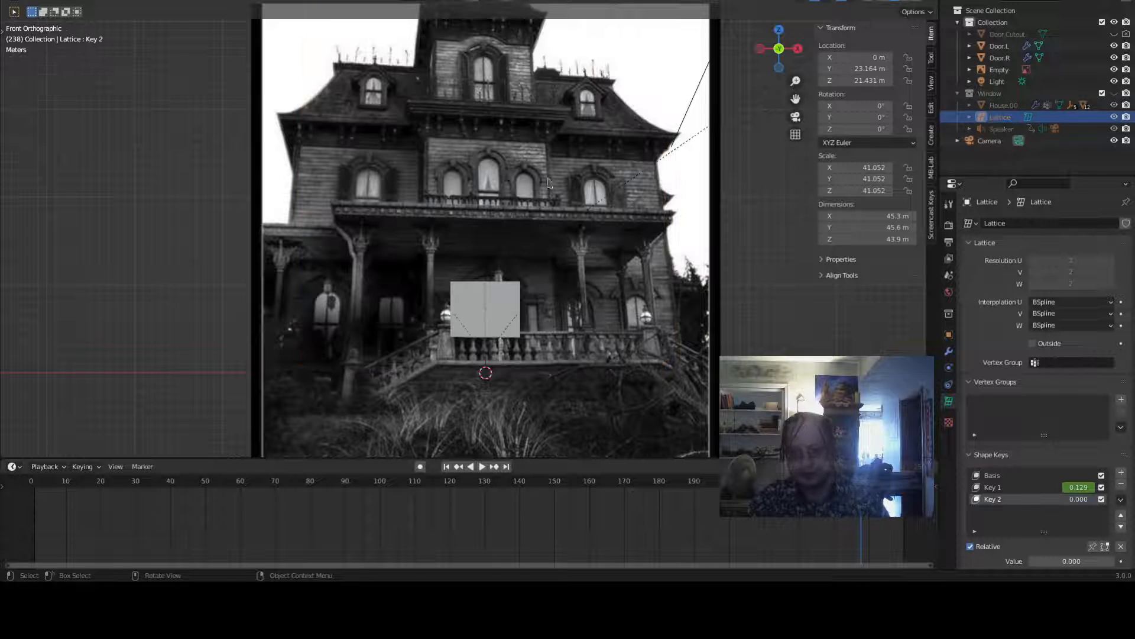
scroll(640, 206, "down", 2)
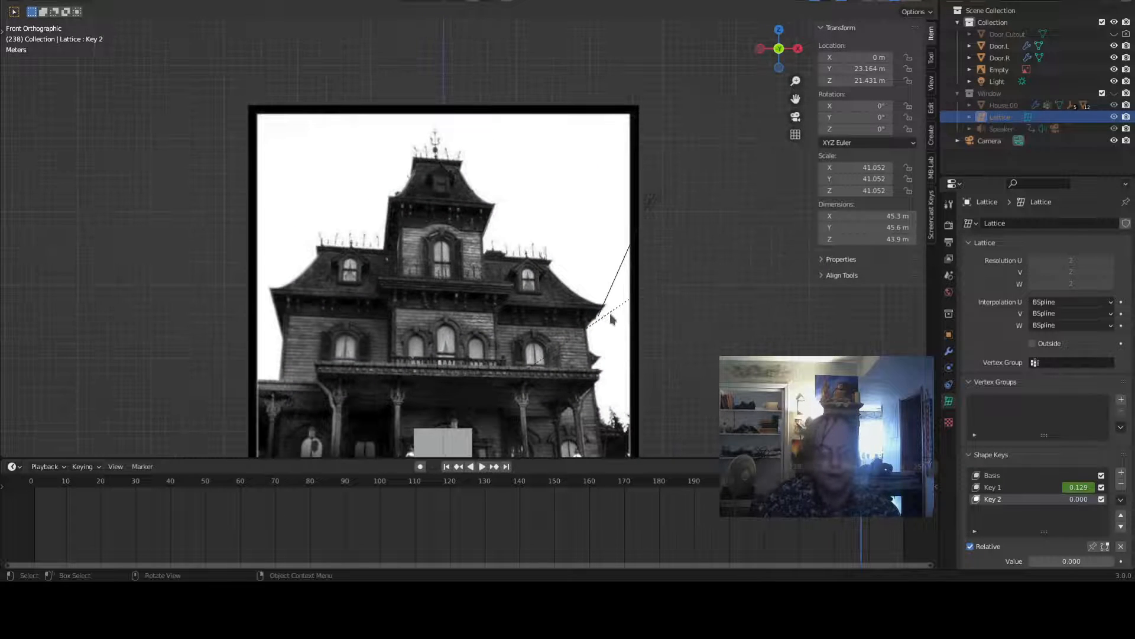
scroll(728, 131, "down", 4)
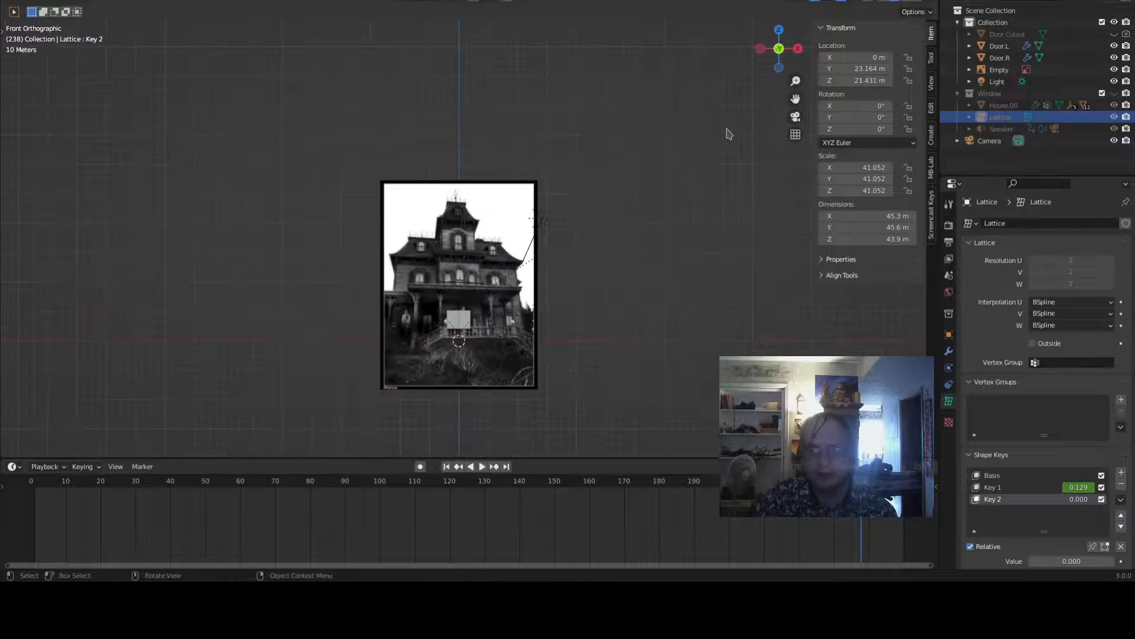
middle_click_drag(728, 132, 724, 162)
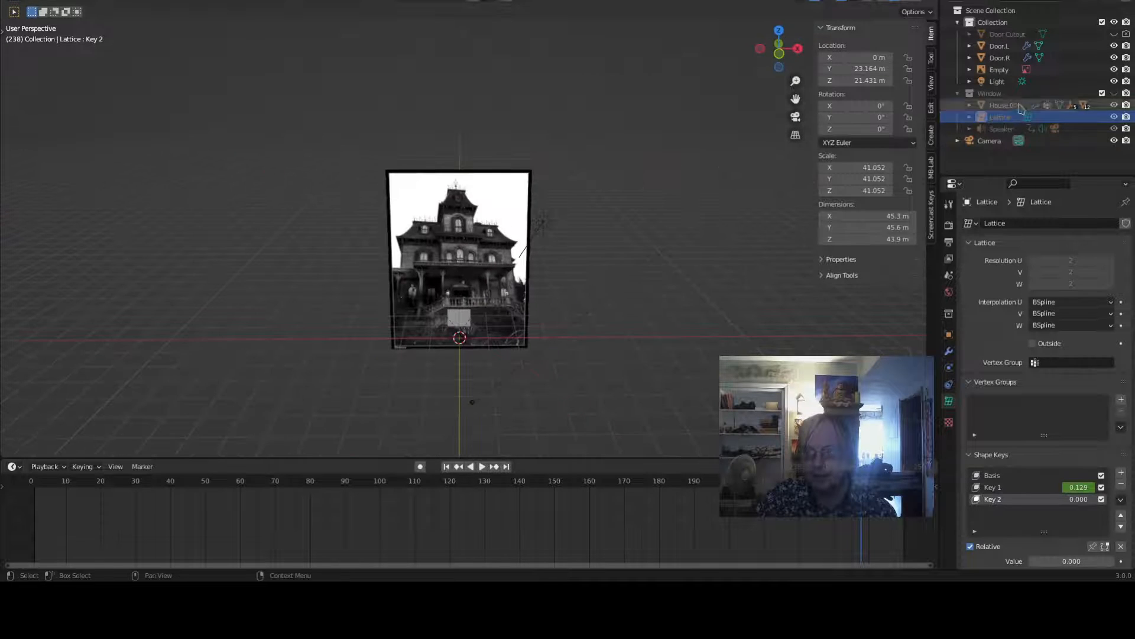
left_click(1114, 93)
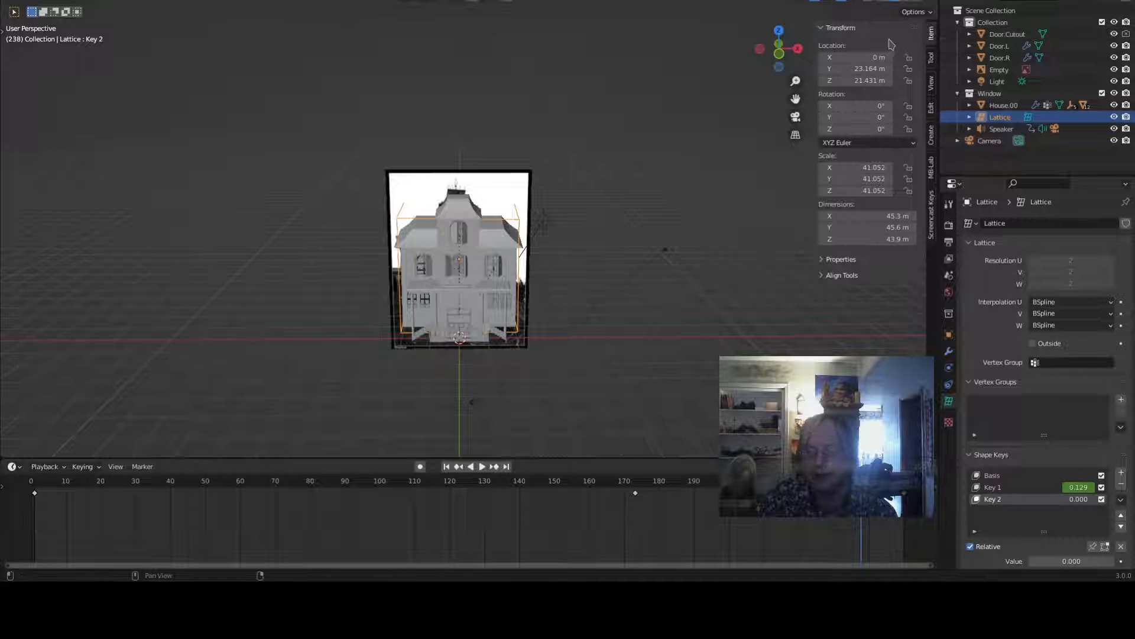
middle_click_drag(680, 171, 742, 192)
key("Tab")
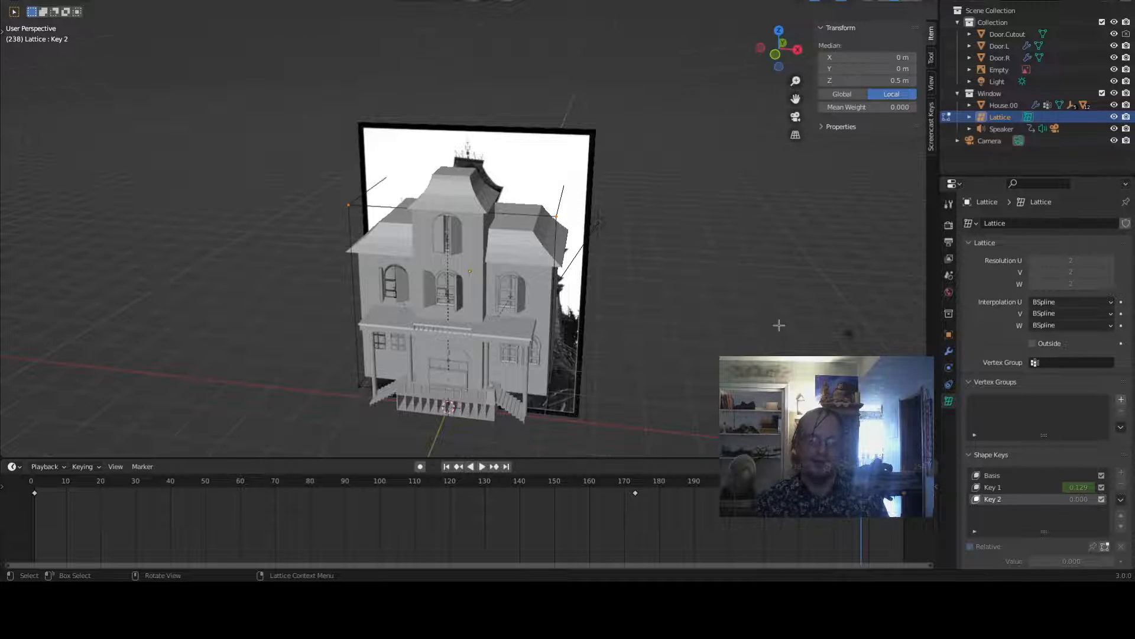
- Select the lattice's top control points with circle select and return to front orthographic view
middle_click_drag(779, 325, 778, 272)
key("alt+a")
middle_click_drag(692, 294, 279, 241)
key("c")
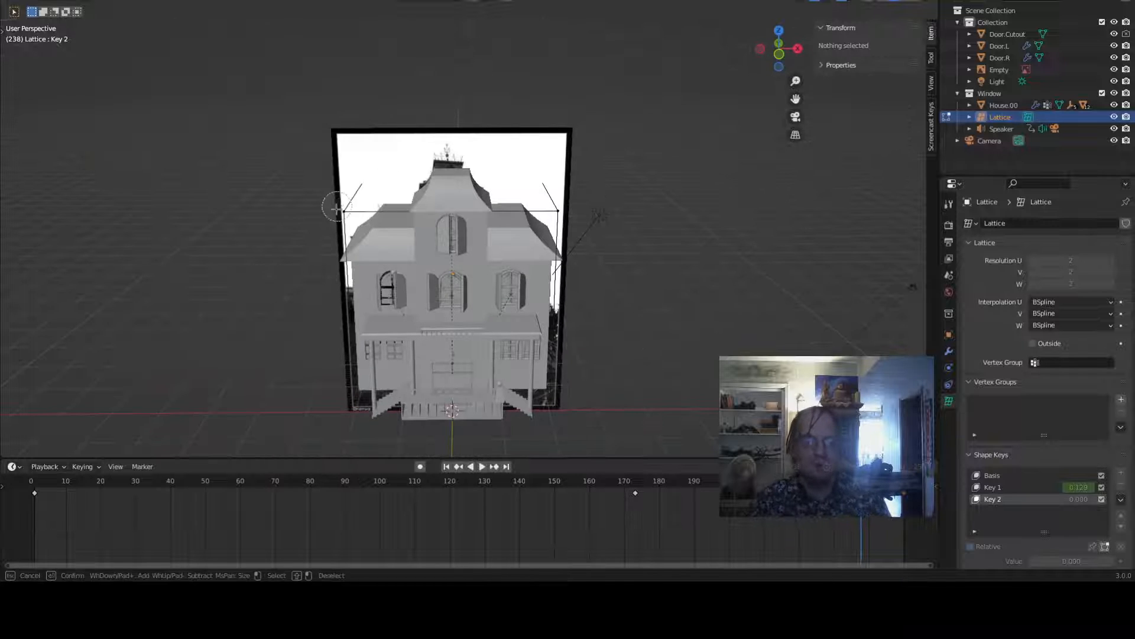
left_click(336, 209)
left_click(560, 218)
right_click(569, 225)
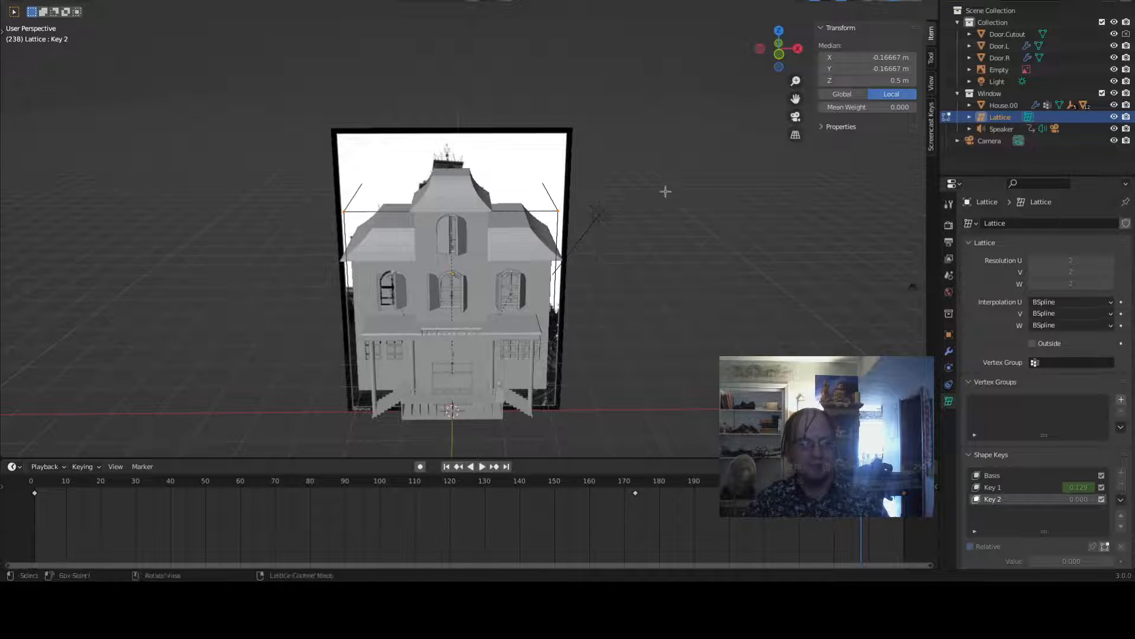
mouse_move(664, 190)
middle_mouse_down()
mouse_move(592, 258)
mouse_move(629, 177)
mouse_move(621, 145)
middle_mouse_up()
key("c")
left_click(673, 167)
right_click(680, 185)
key("z")
left_click(554, 243)
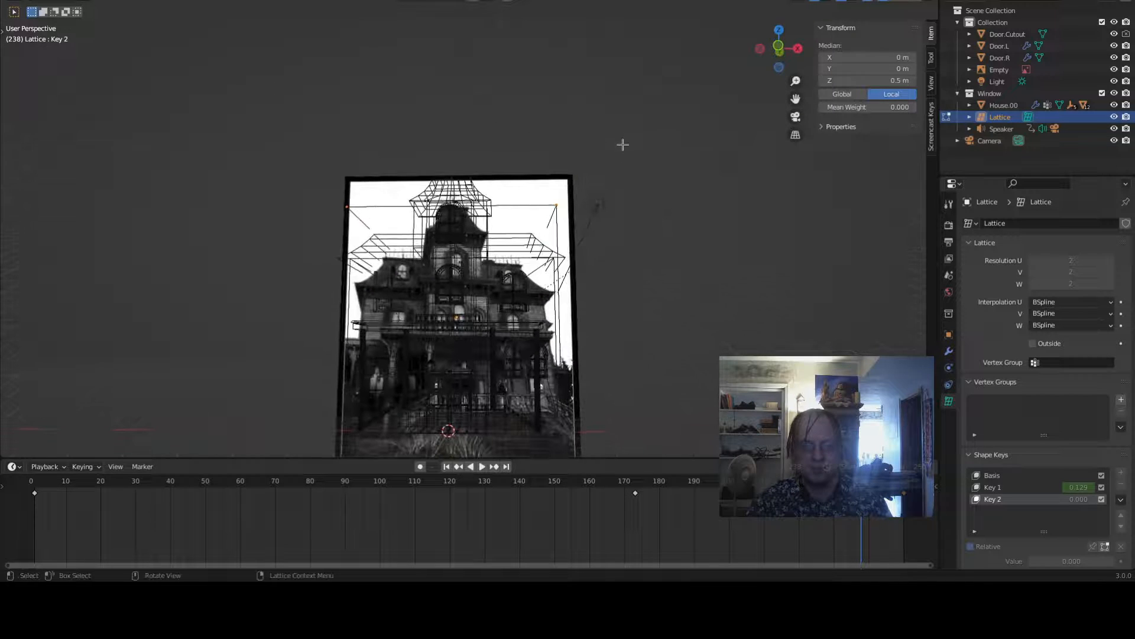
key("z")
left_click(730, 254)
scroll(717, 277, "down", 2)
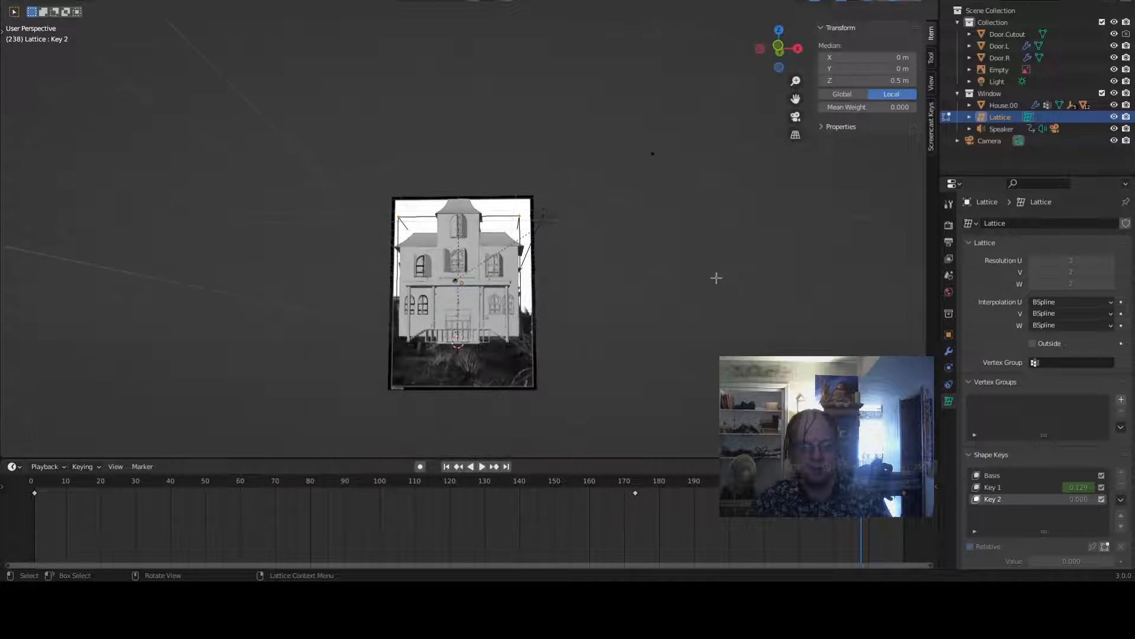
key("KP_1")
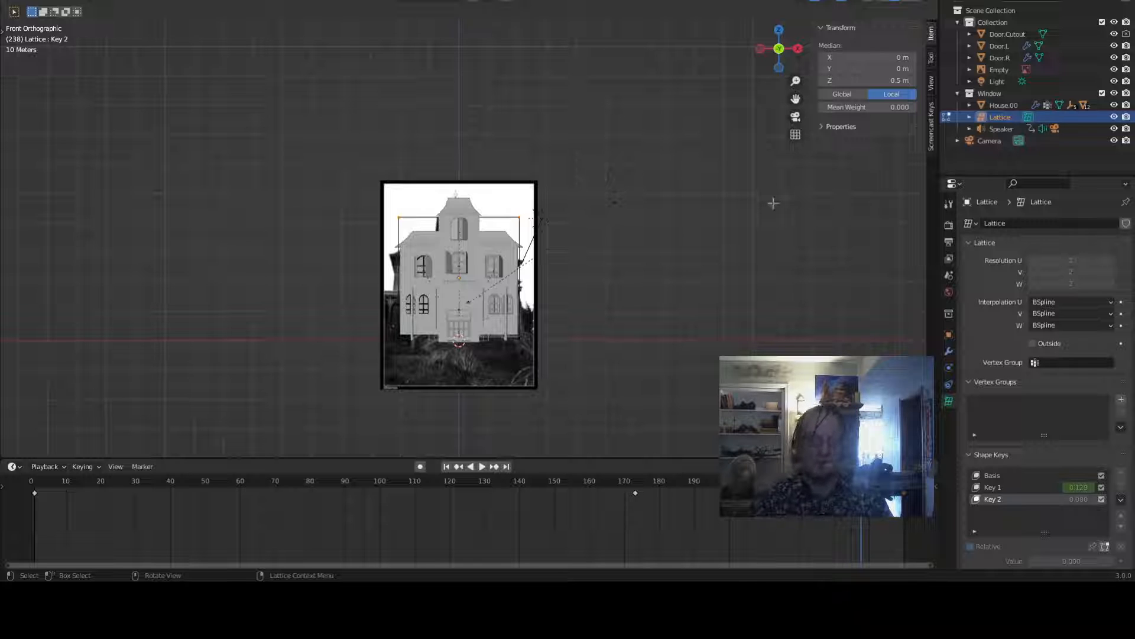
- Reshape Key 2 by rotating and shifting the selected top lattice points, then leave edit mode
key("r")
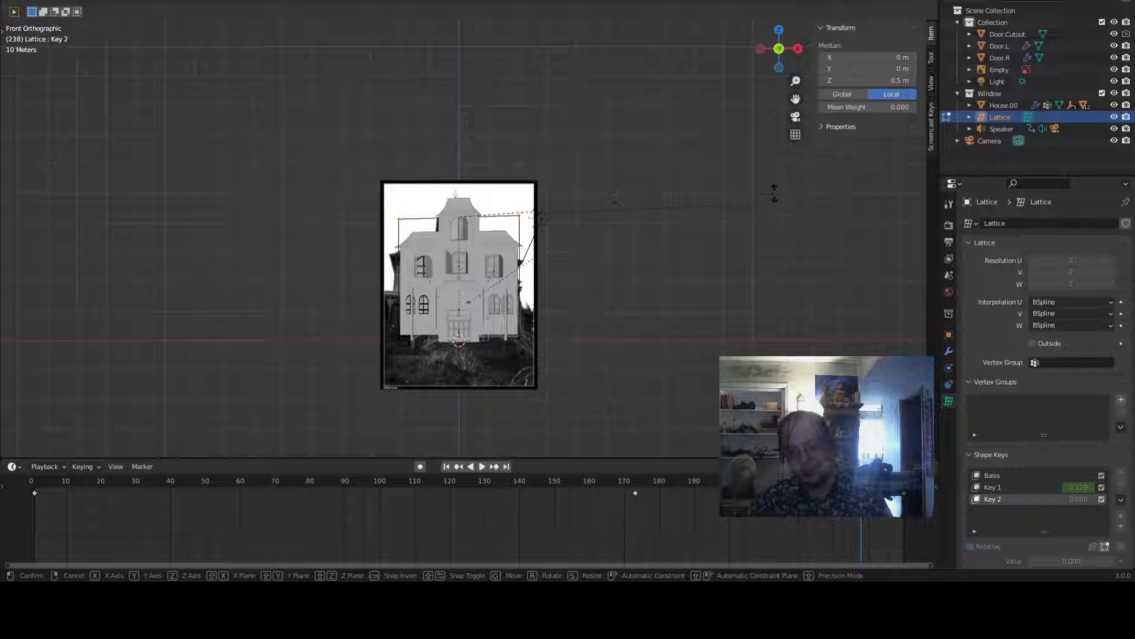
left_click(774, 190)
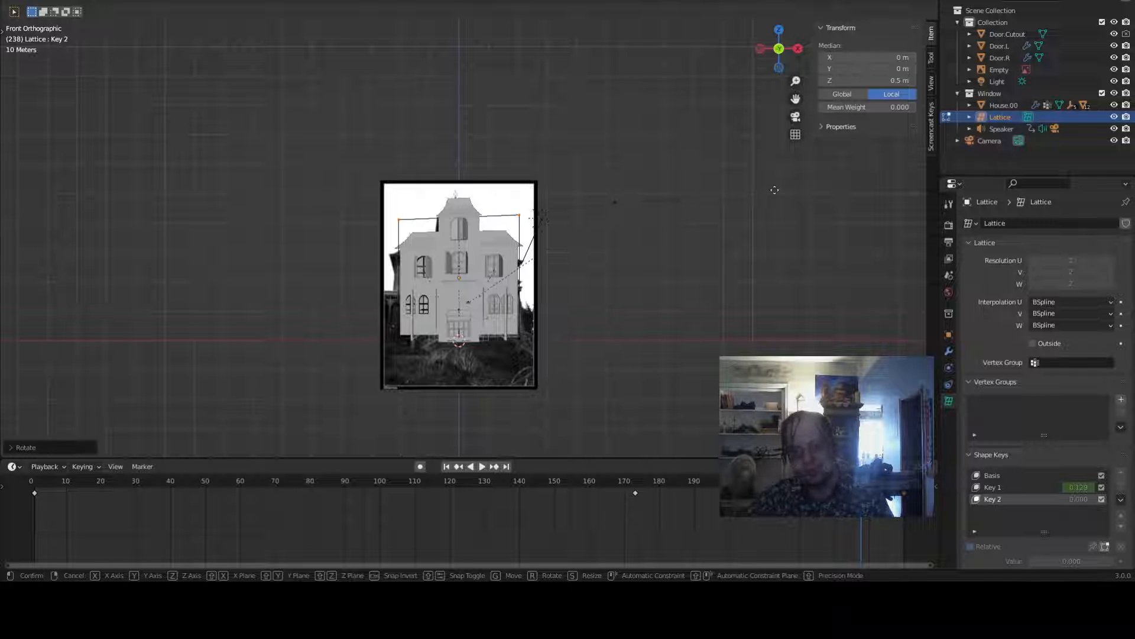
key("g")
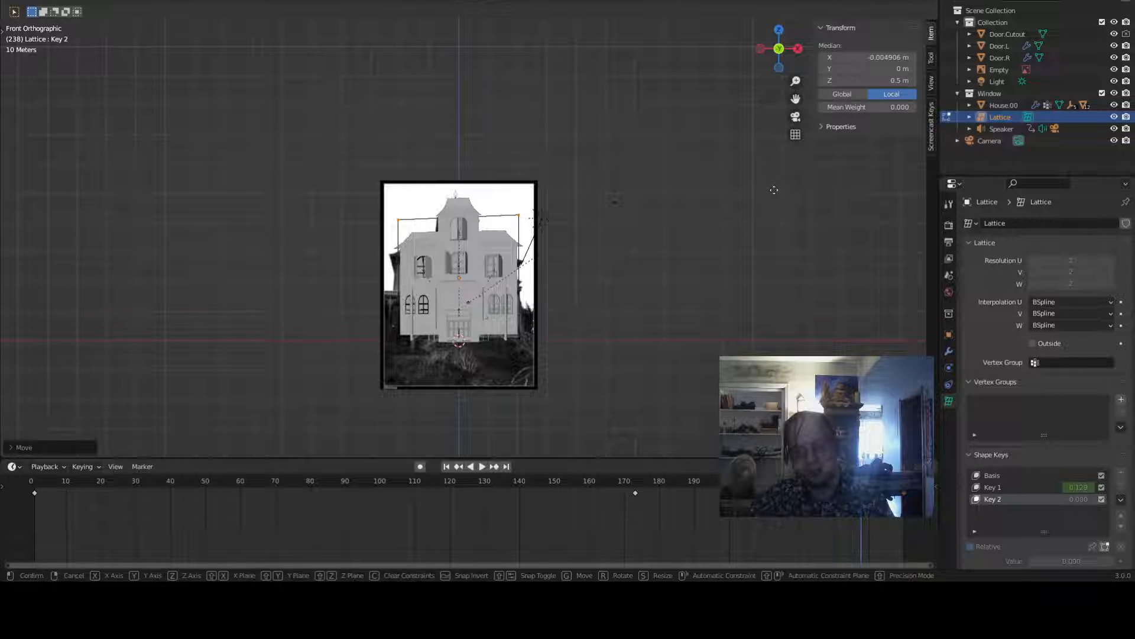
key("y")
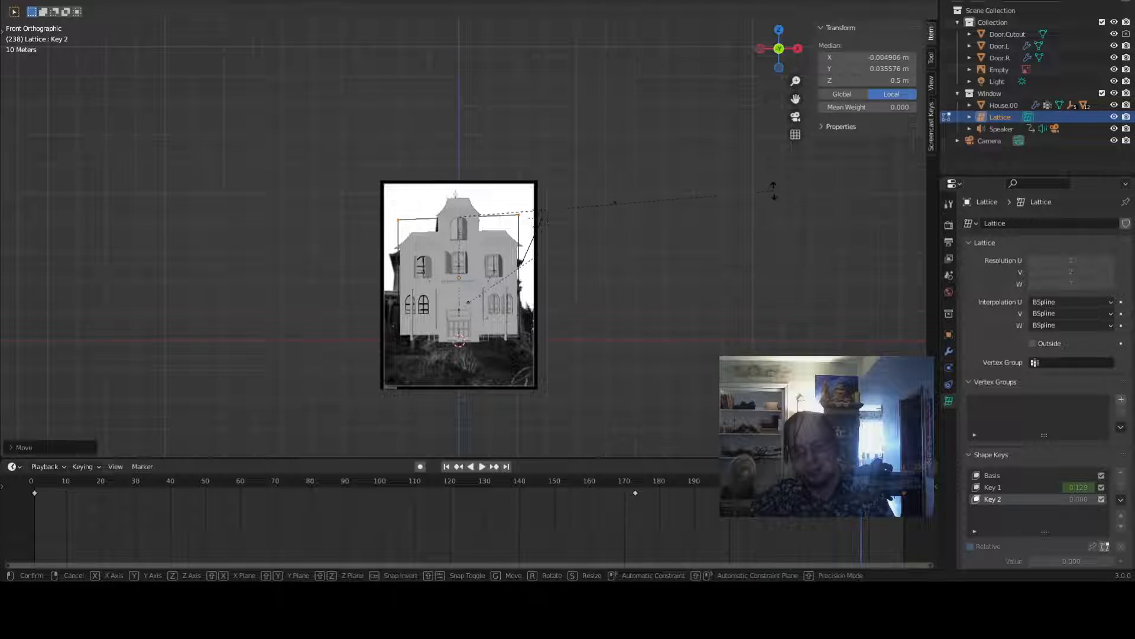
key("r")
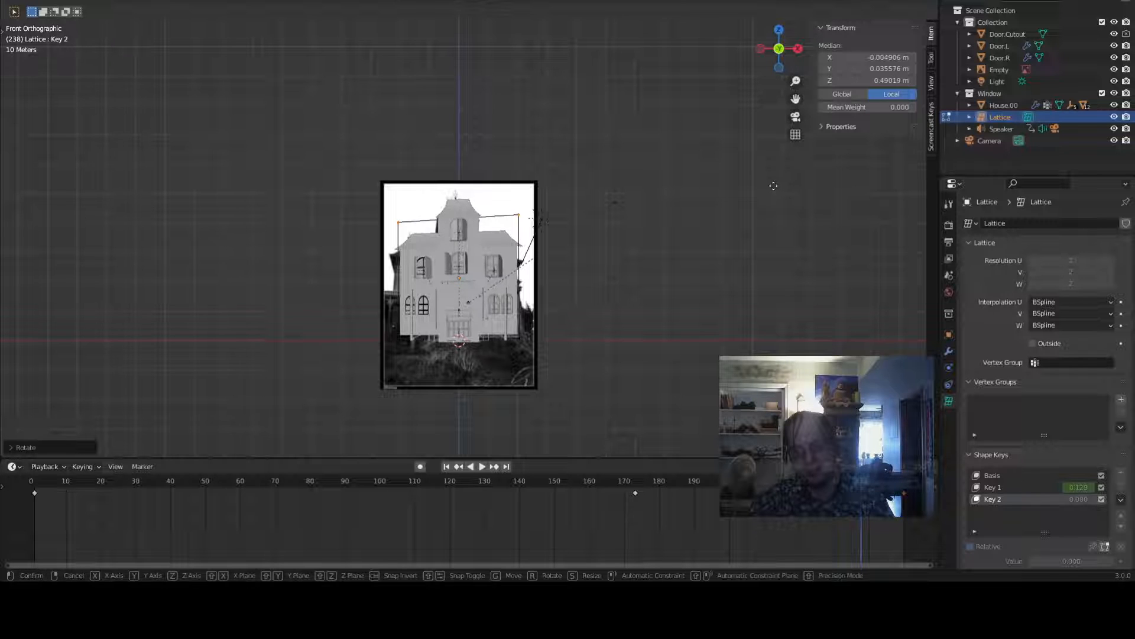
key("x")
left_click(771, 186)
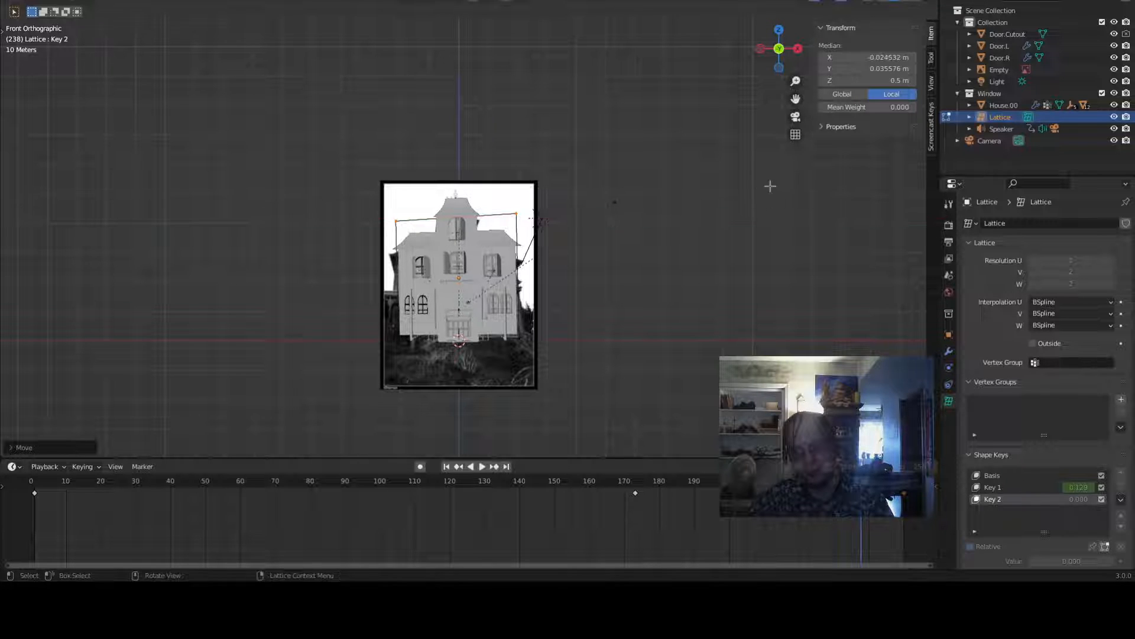
key("Tab")
- Set Key 1's value to 0 and make Key 2 the active shape key
left_click(1040, 489)
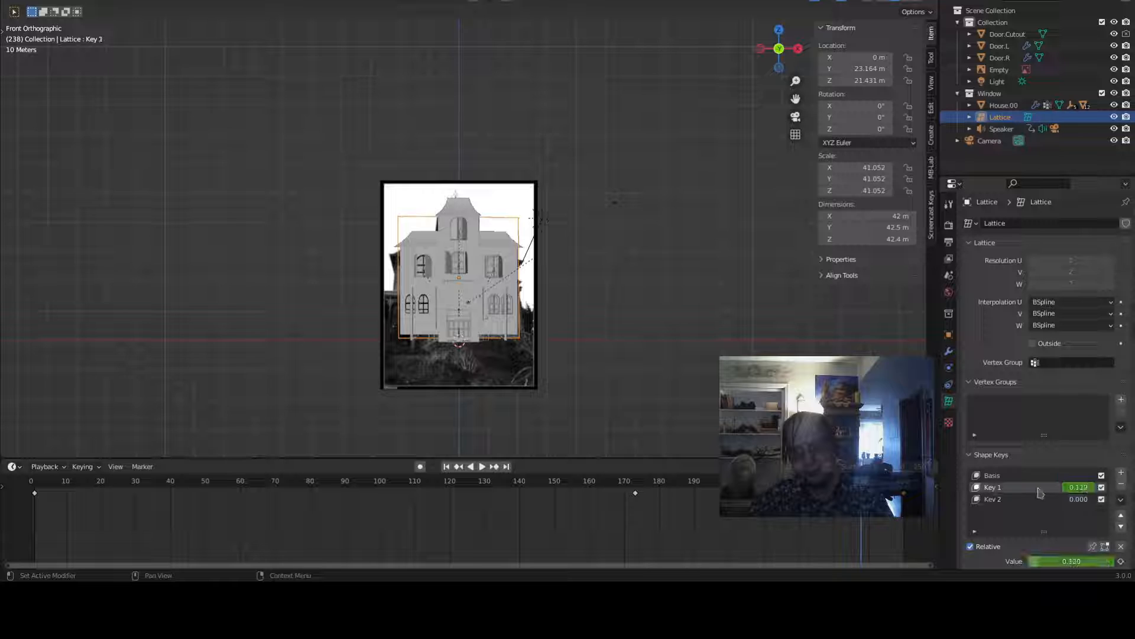
left_click_drag(1079, 491, 1064, 492)
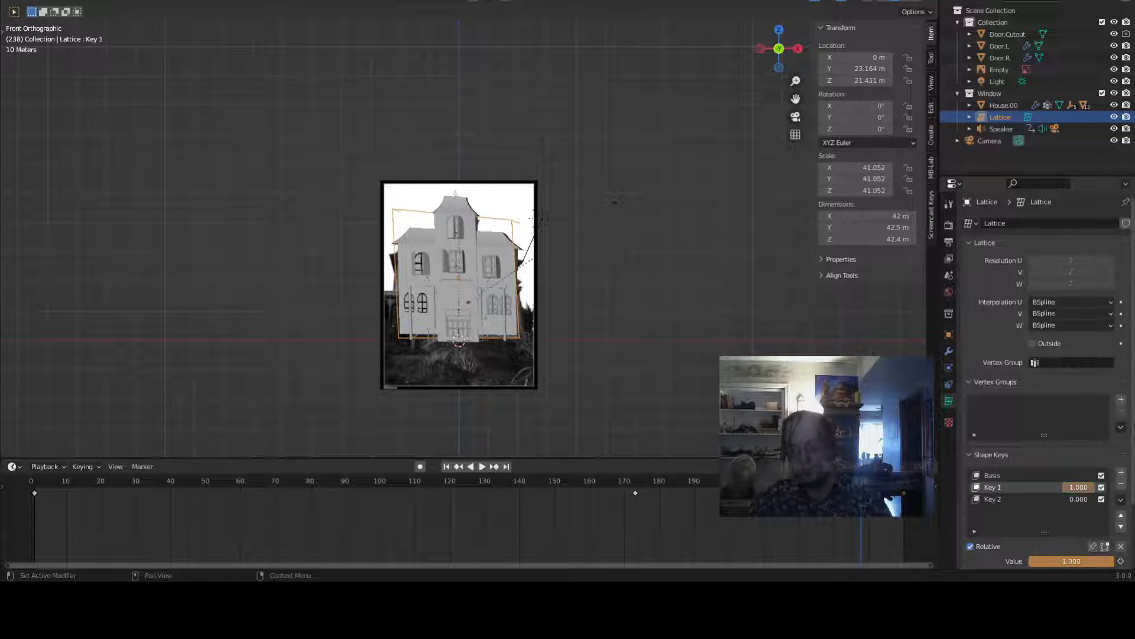
left_click(1037, 502)
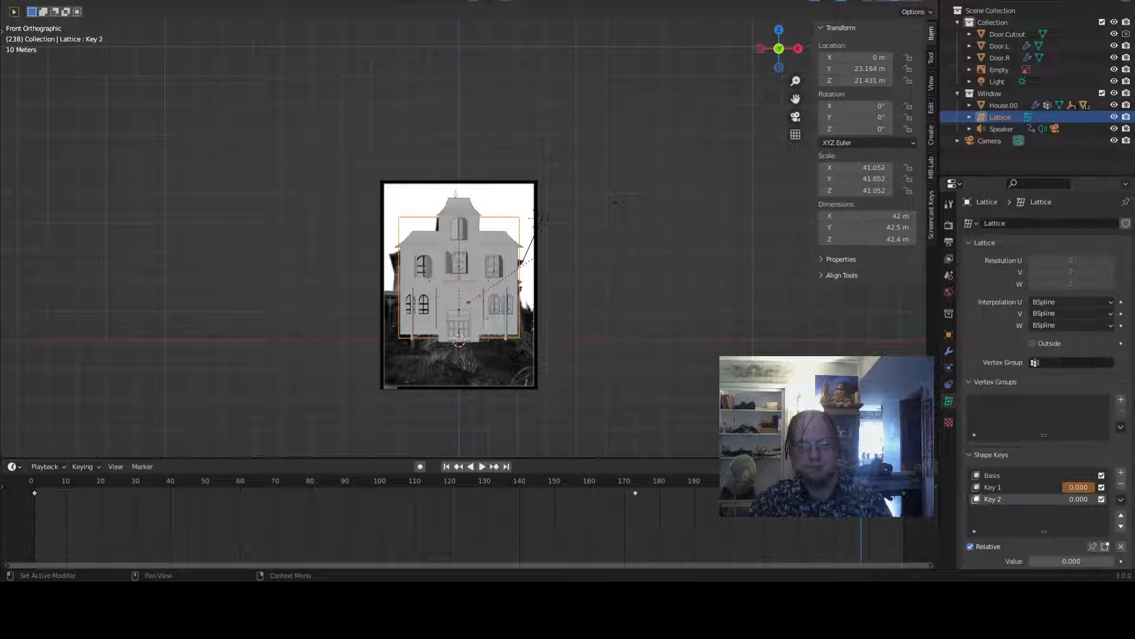
- Move the top lattice points further along X for Key 2 and leave edit mode
key("Tab")
key("g")
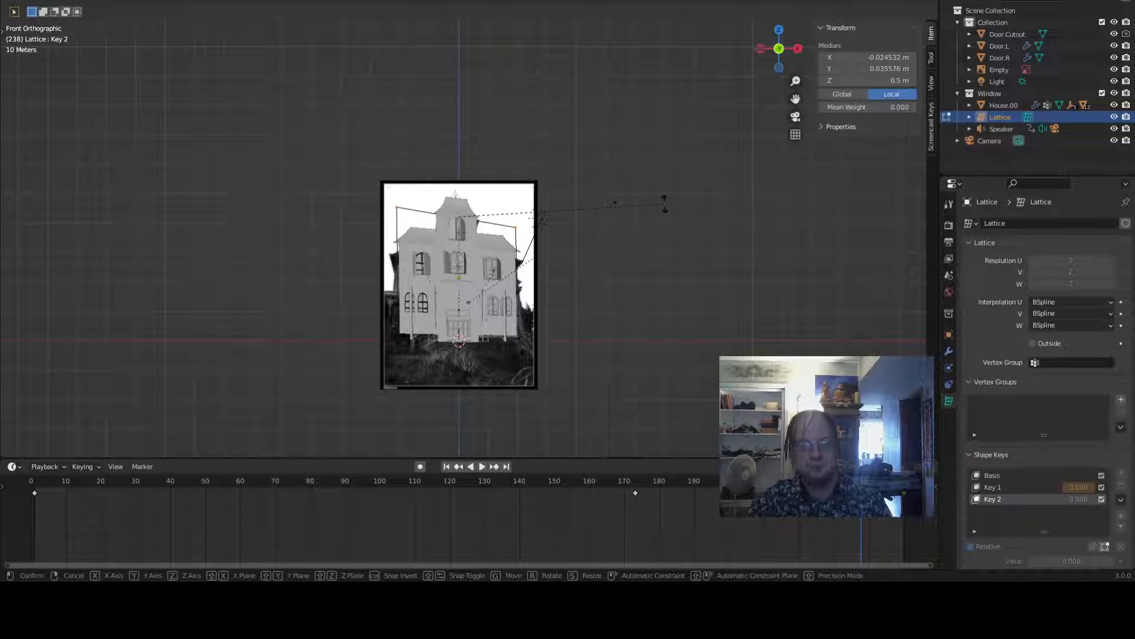
left_click(665, 204)
key("g")
key("x")
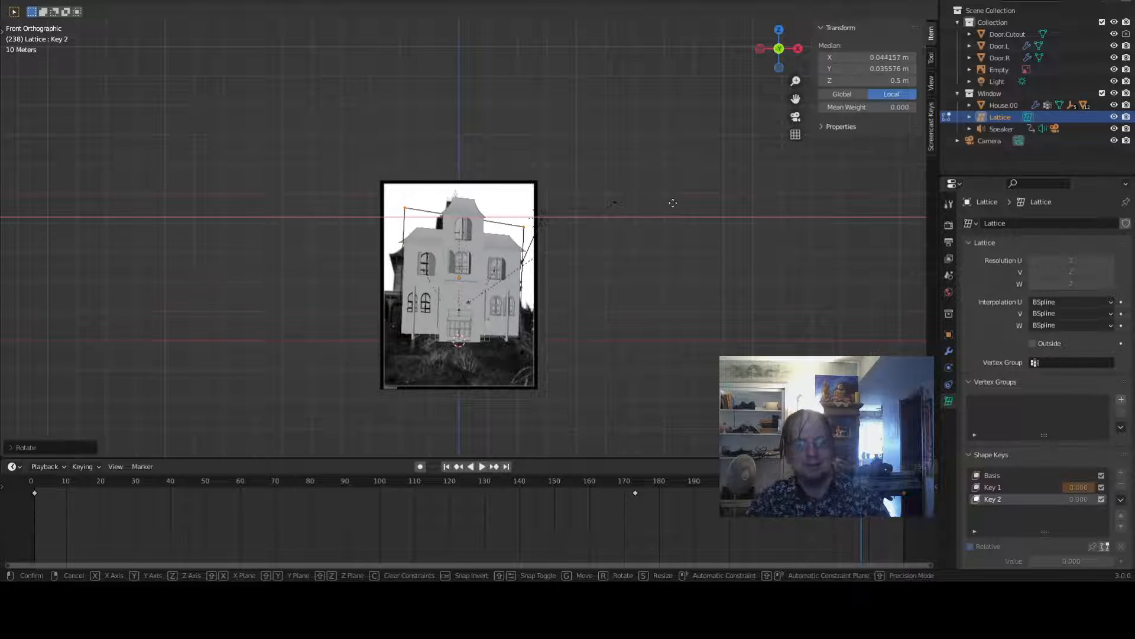
left_click(672, 204)
key("Tab")
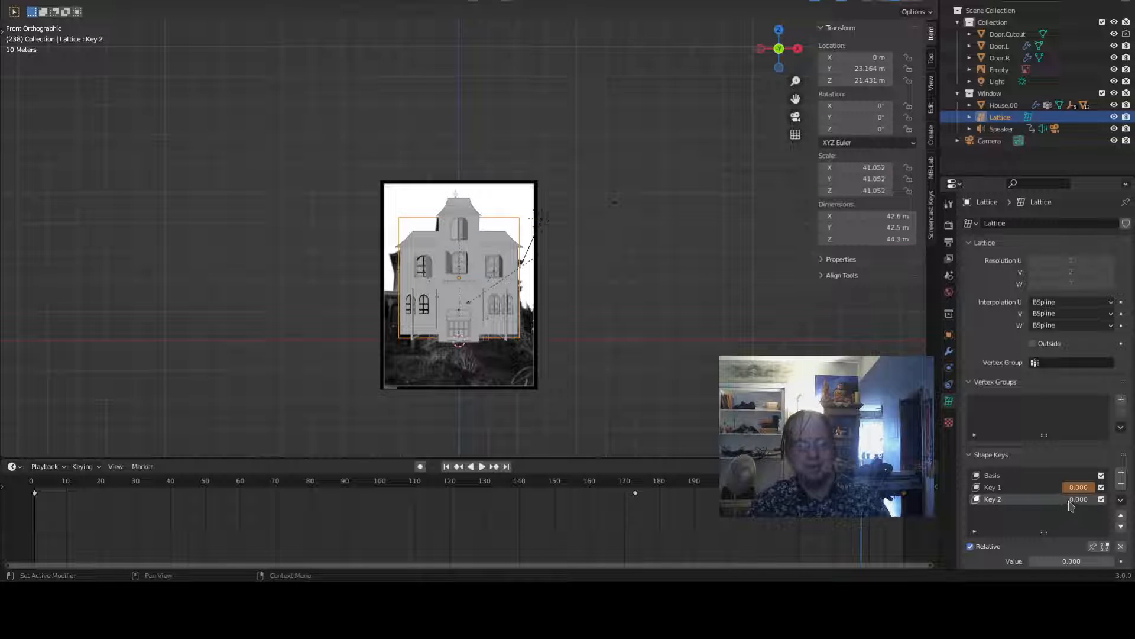
- Check Key 2's lattice deformation by toggling edit mode and its value field
mouse_move(1069, 501)
left_mouse_down()
mouse_move(1095, 502)
mouse_move(1068, 502)
left_mouse_up()
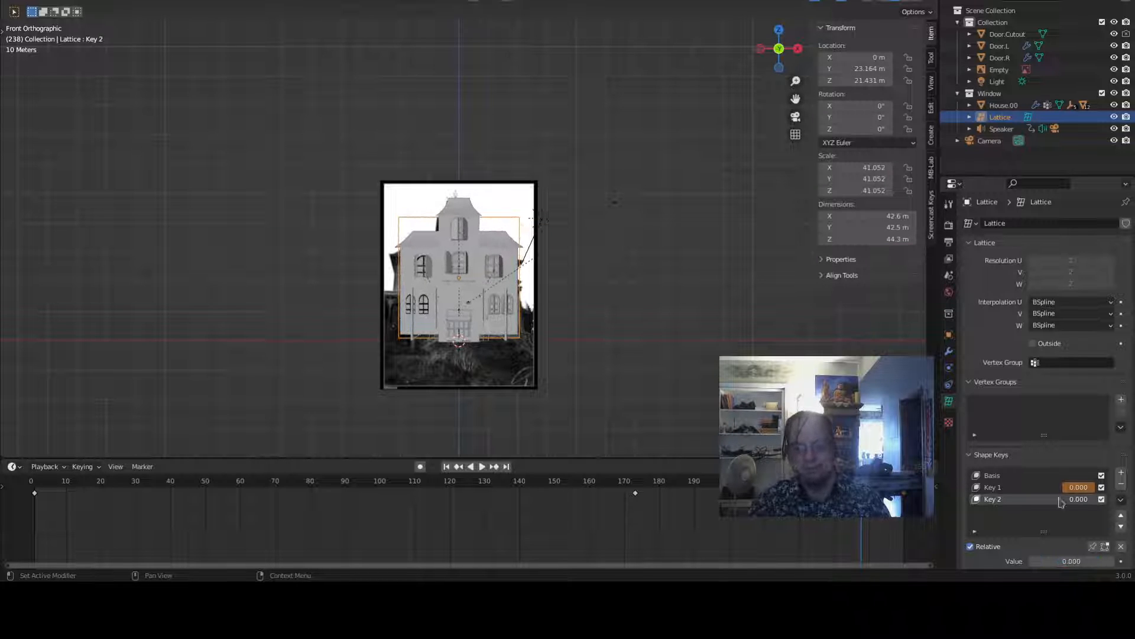
key("Tab")
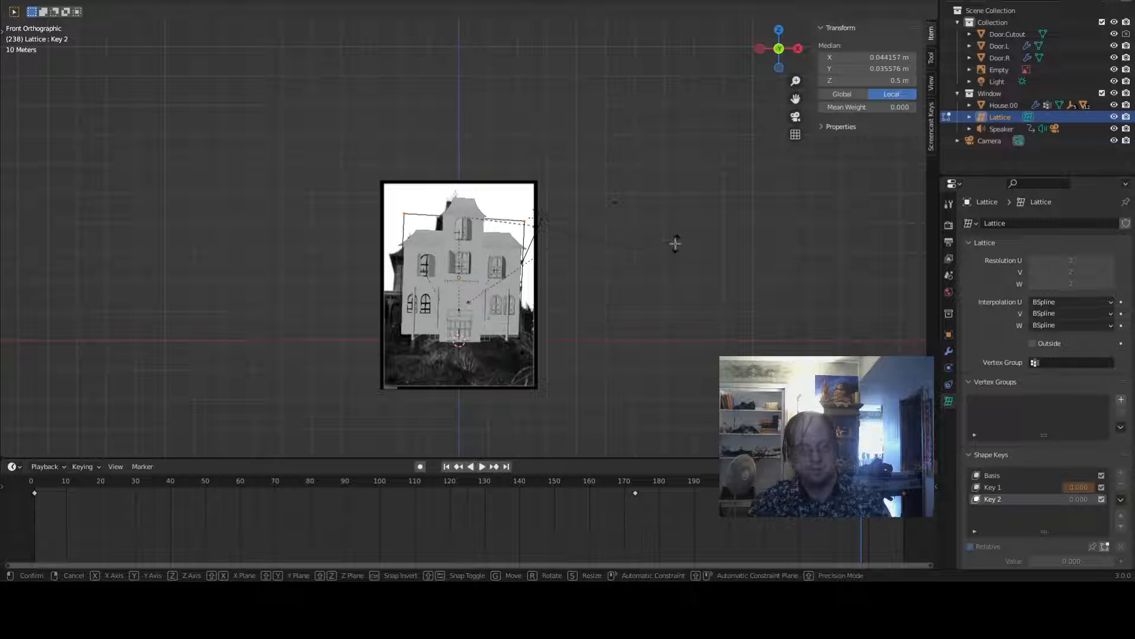
left_click(676, 243)
key("Tab")
mouse_move(1083, 500)
left_mouse_down()
mouse_move(1115, 499)
mouse_move(1081, 500)
left_mouse_up()
scroll(654, 215, "down", 4)
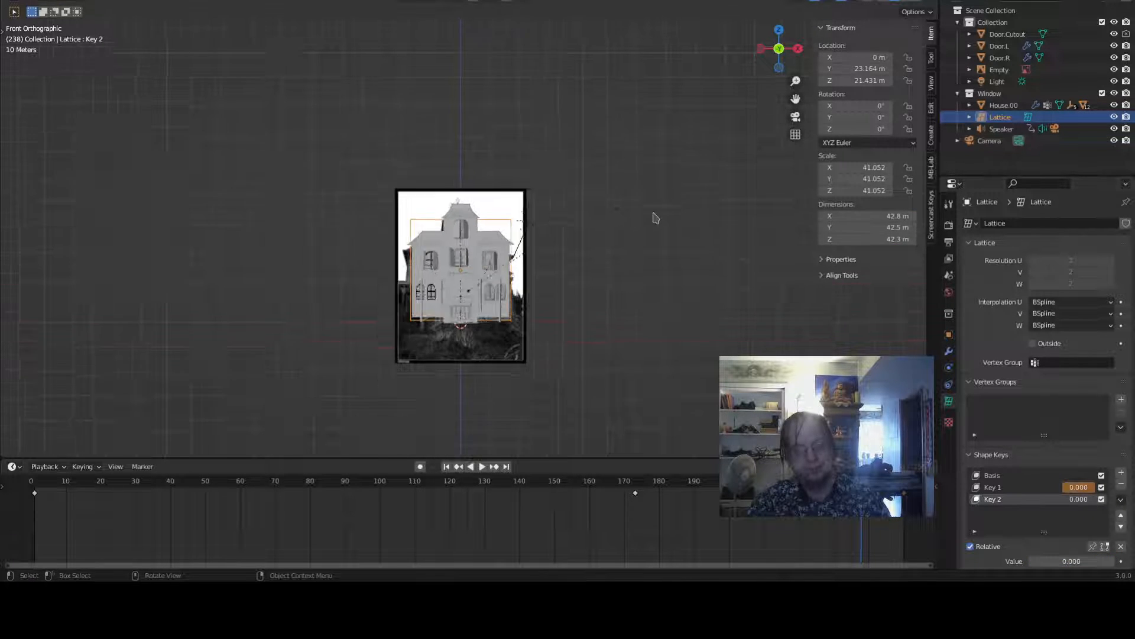
- Keyframe Key 2's value at 0.368 on frame 1
middle_click_drag(654, 284, 674, 299)
scroll(618, 342, "up", 8)
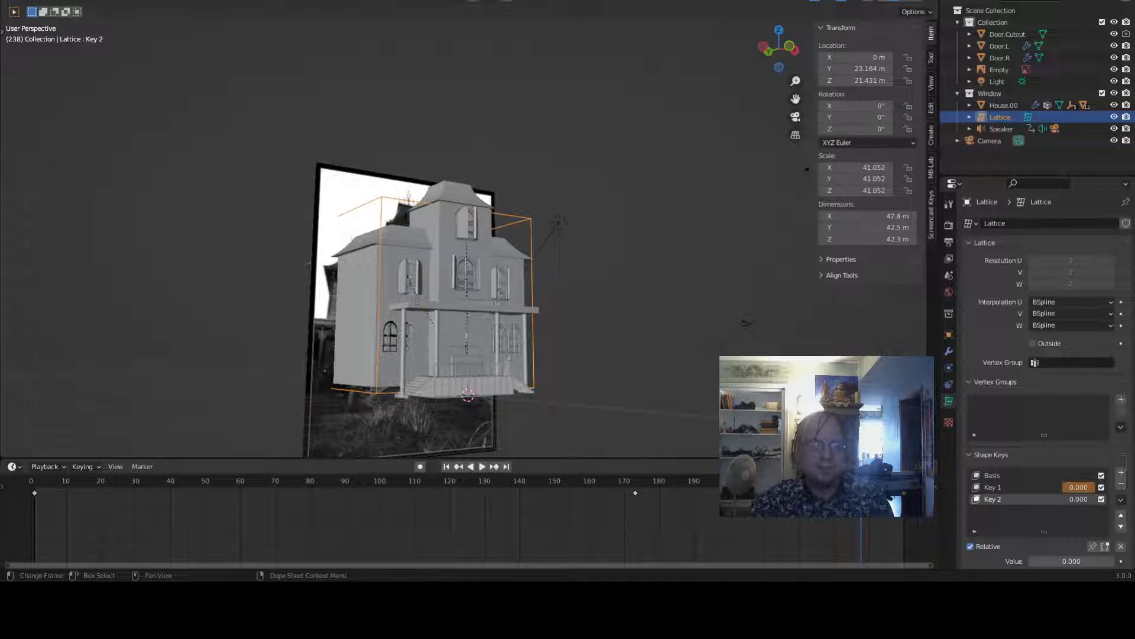
left_click_drag(861, 480, 37, 477)
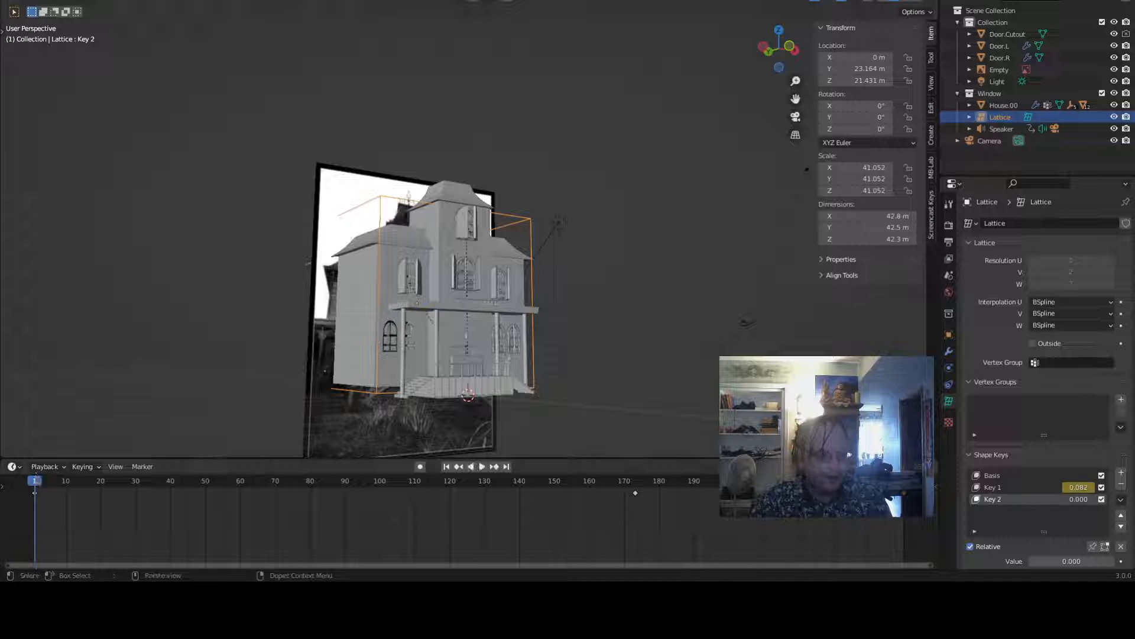
left_click_drag(1073, 503, 1094, 502)
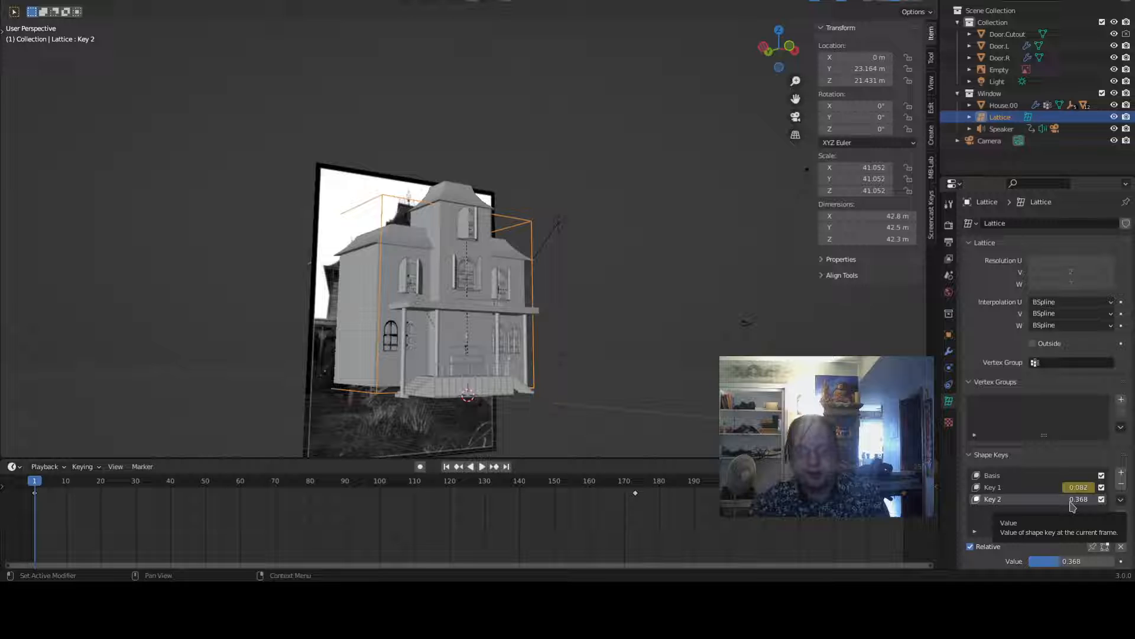
key("i")
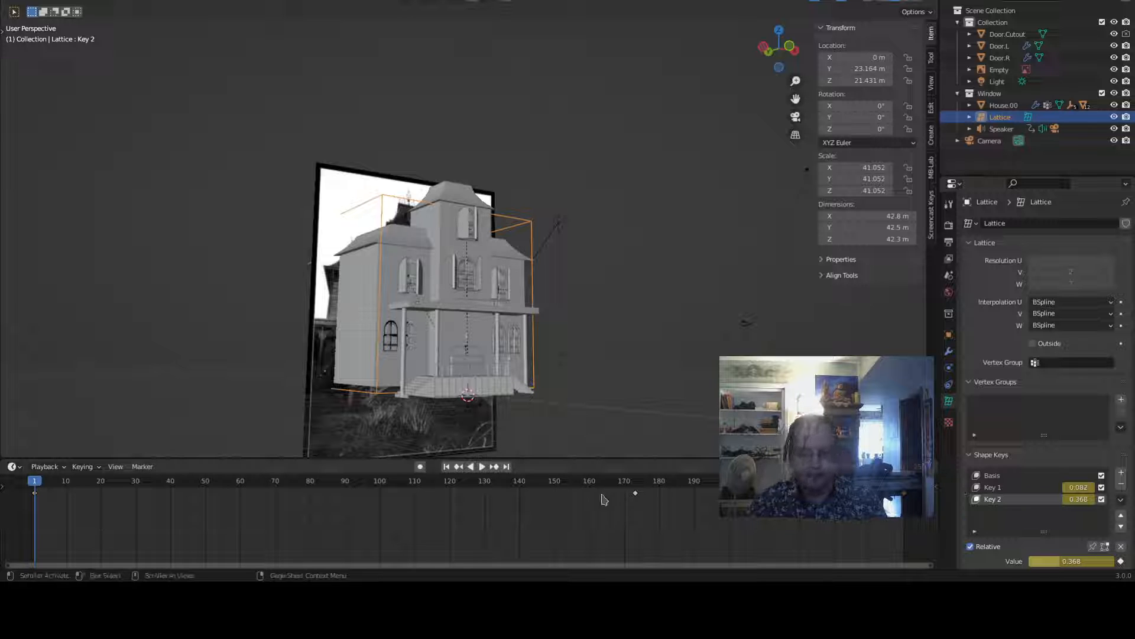
- Keyframe Key 2's value at 0.561 on frame 133
left_click(482, 488)
key("space")
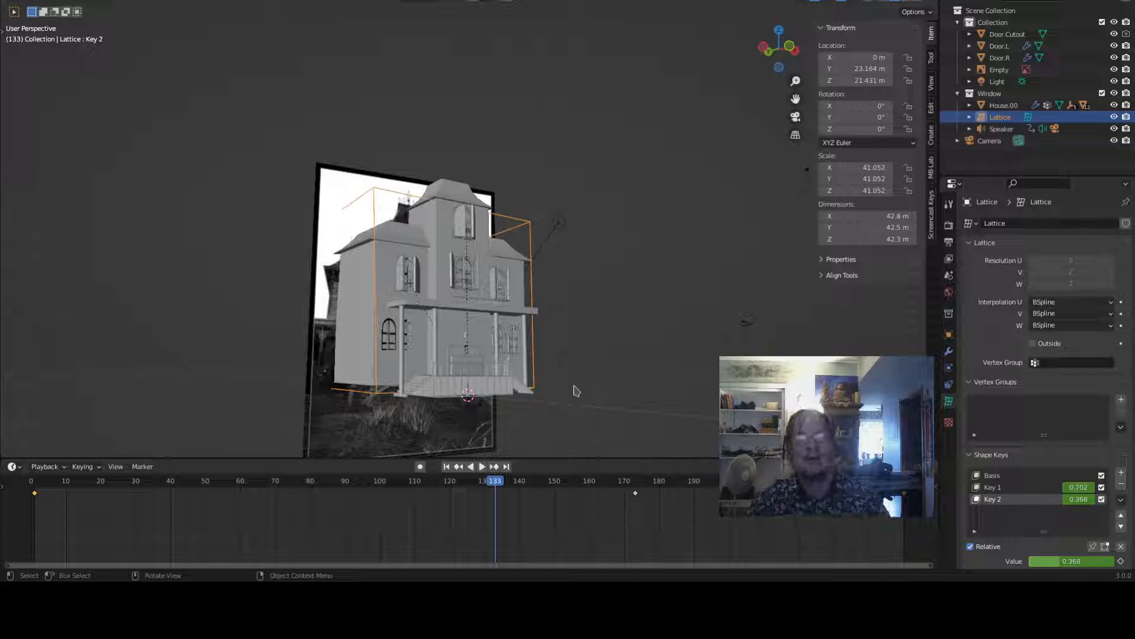
middle_click_drag(603, 287, 568, 290)
mouse_move(1079, 498)
left_mouse_down()
mouse_move(1103, 499)
mouse_move(1089, 499)
left_mouse_up()
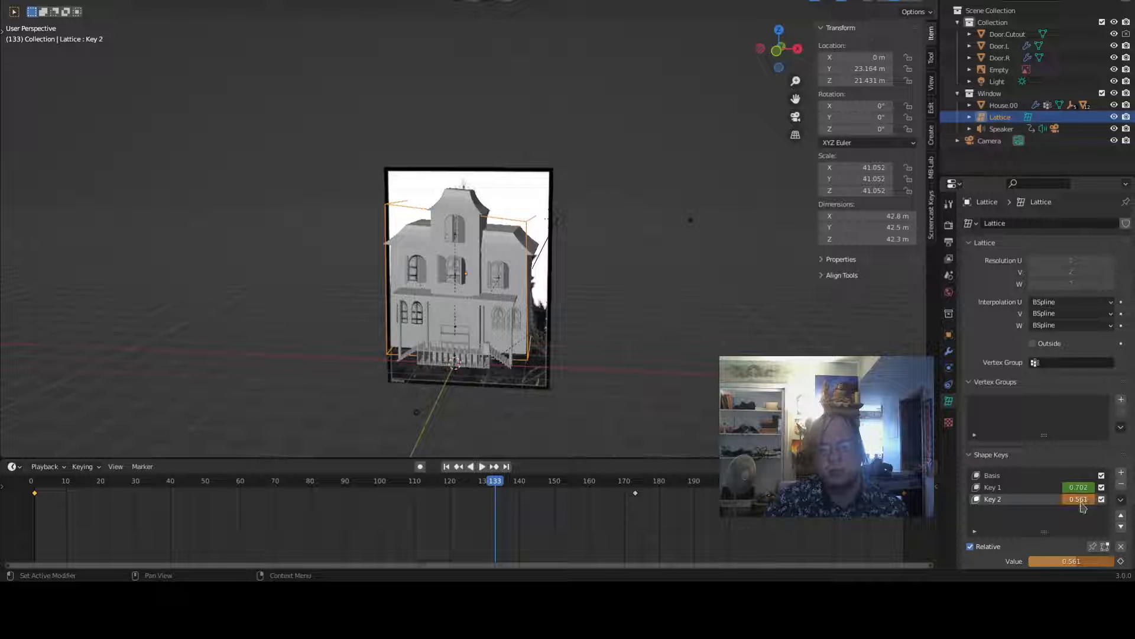
key("i")
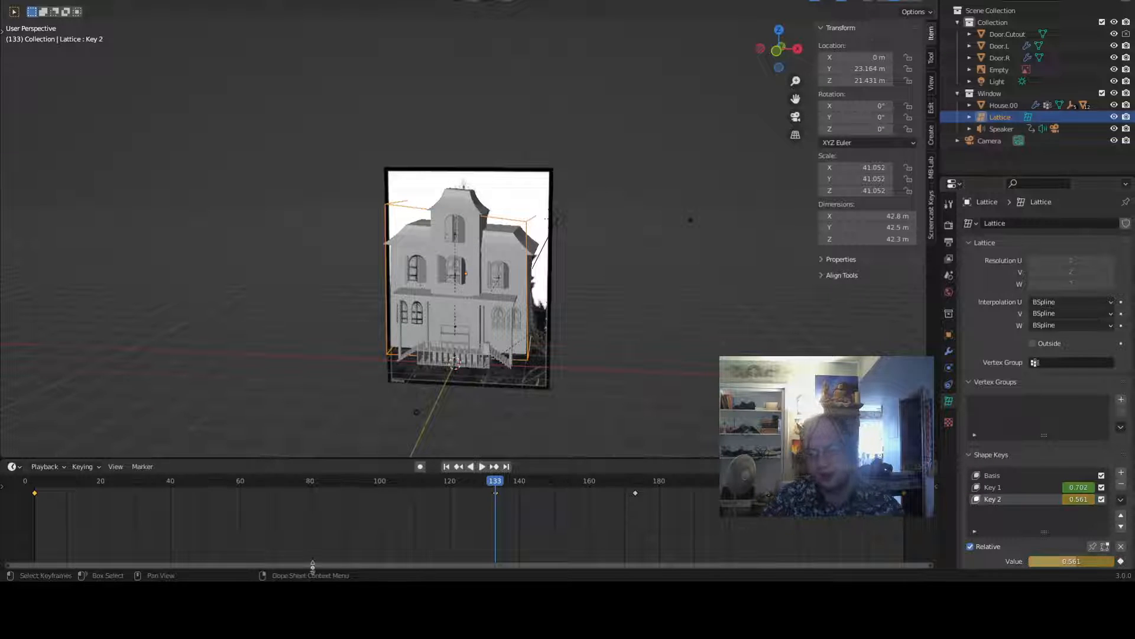
- Duplicate the selected keyframes from frame 250, then play and stop the animation preview
left_click(904, 481)
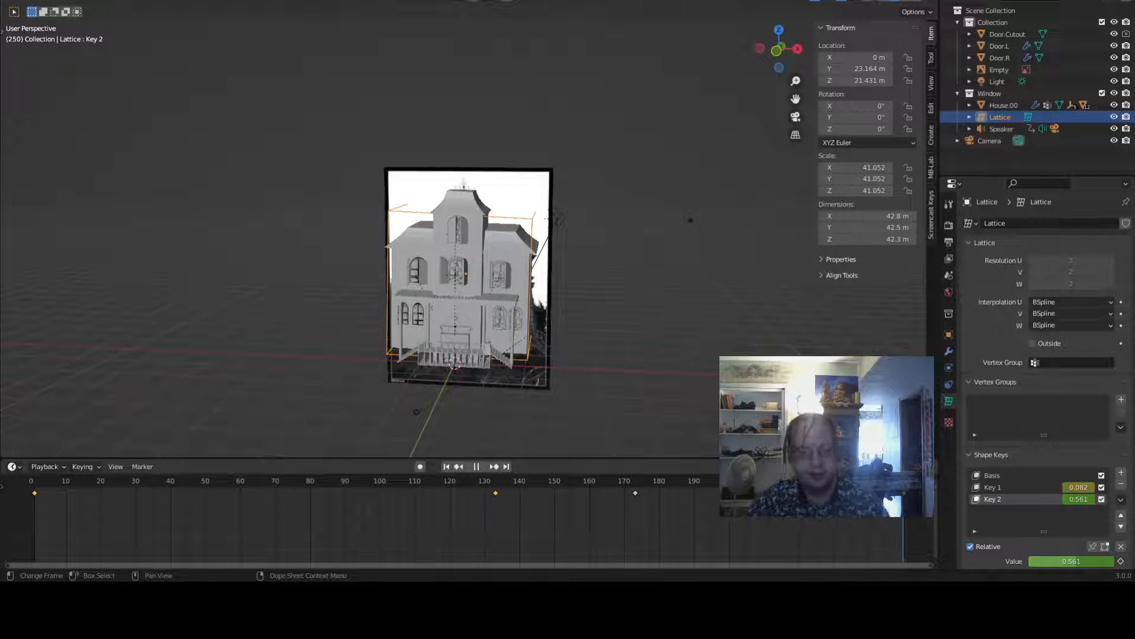
key("shift+d")
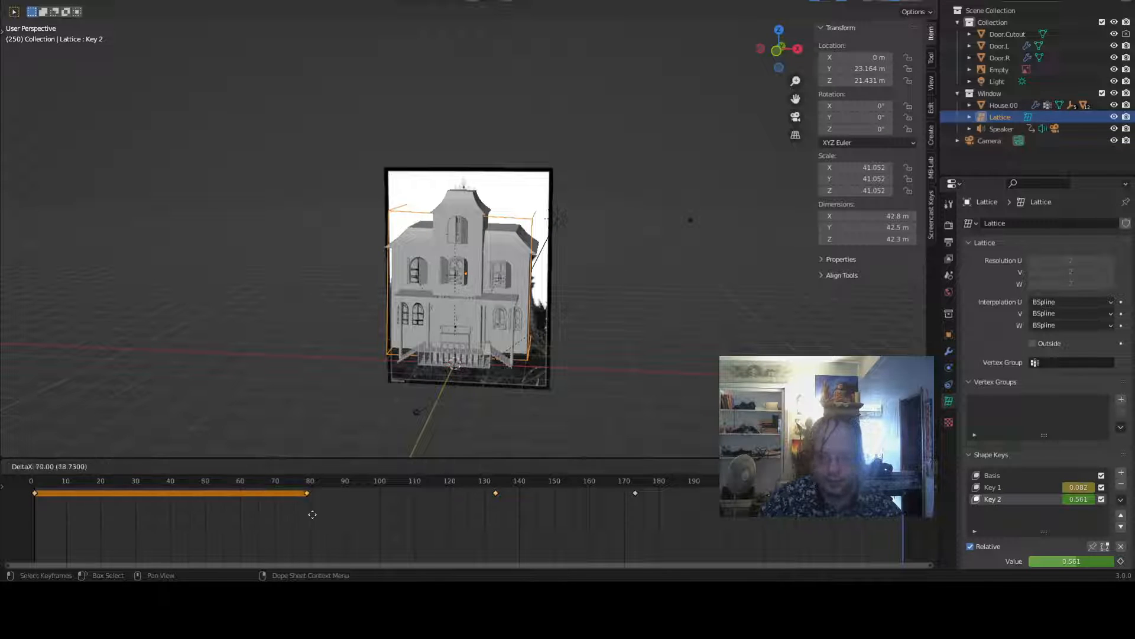
key("Return")
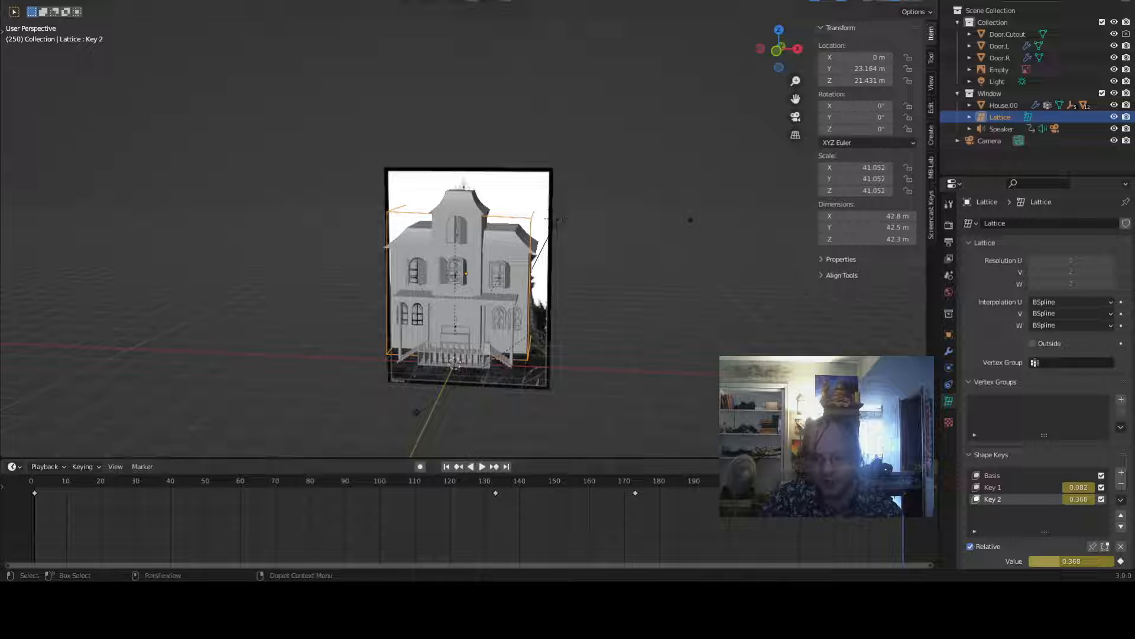
key("space")
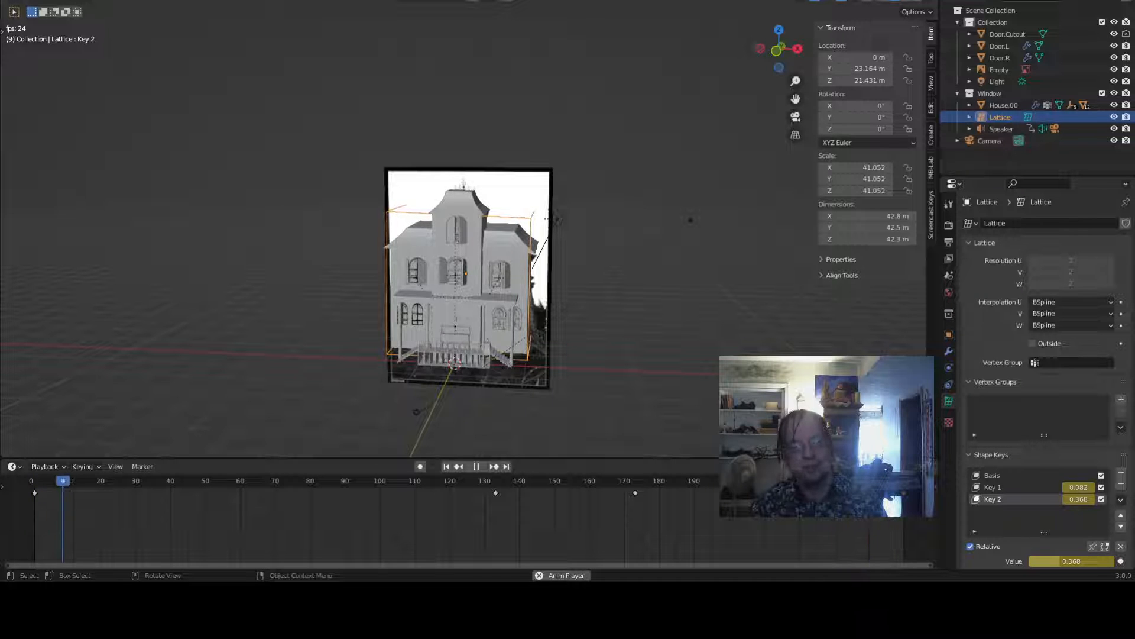
key("space")
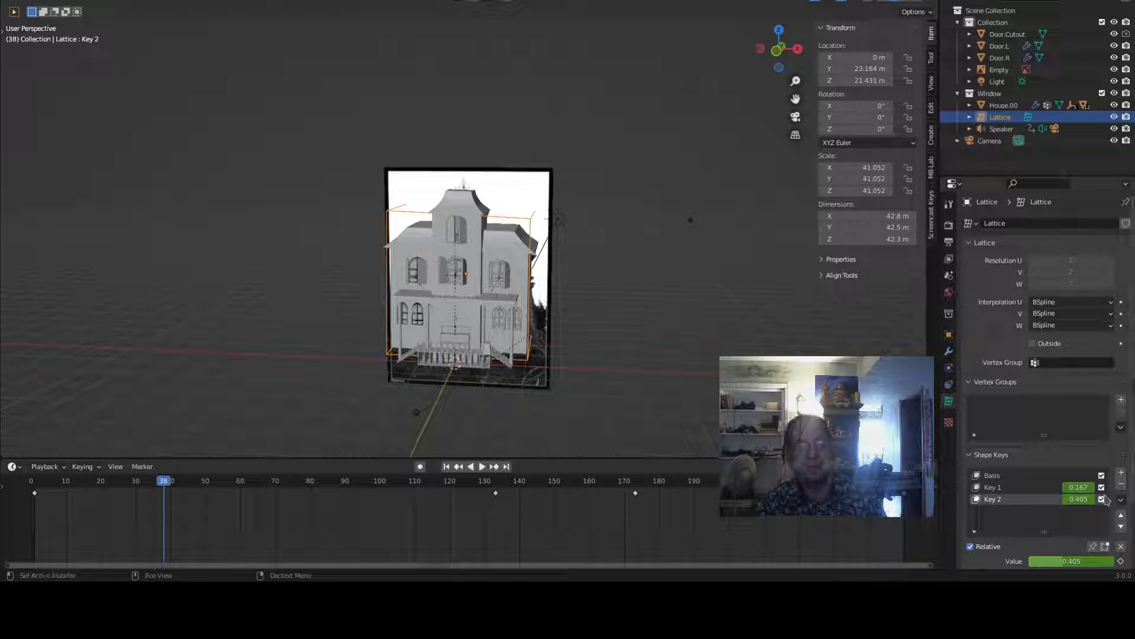
- Add a new shape key, Key 3, and return to frame 1
left_click(1120, 472)
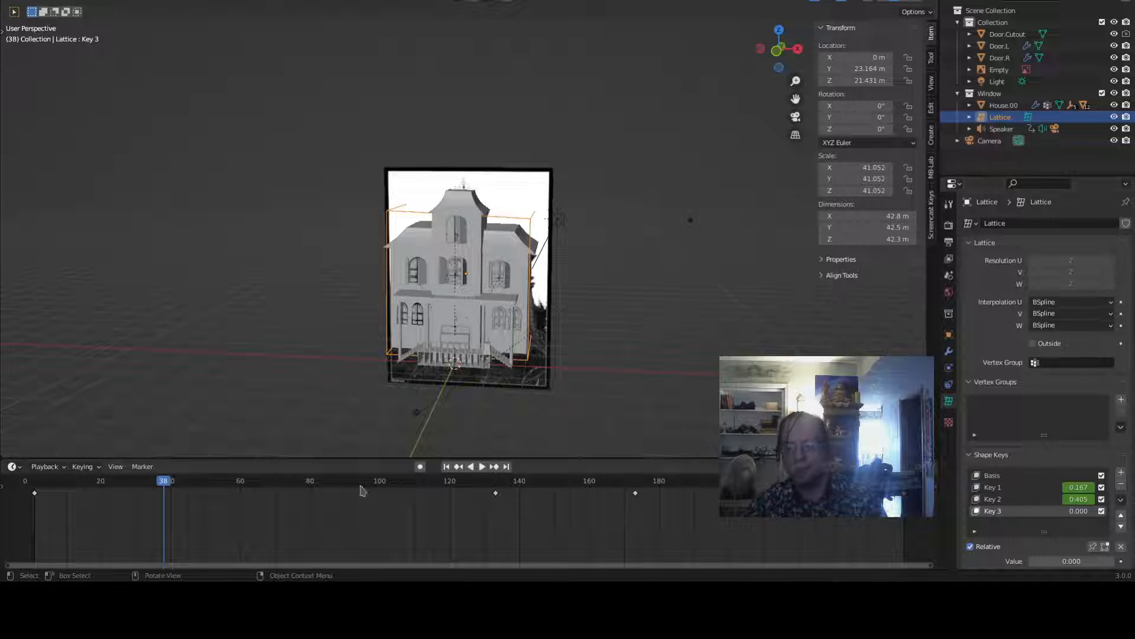
left_click_drag(166, 486, 36, 478)
key("space")
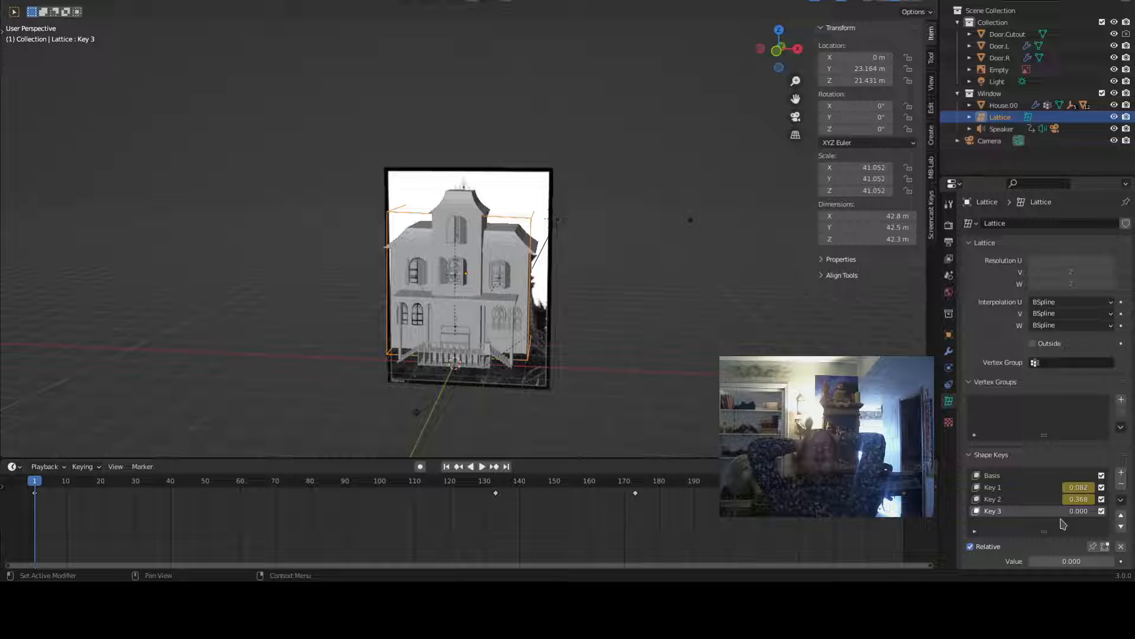
- Reshape Key 3 by rotating the lattice points about X and moving them along Y, then leave edit mode
middle_click_drag(796, 348, 654, 340)
scroll(654, 340, "up", 4)
key("Tab")
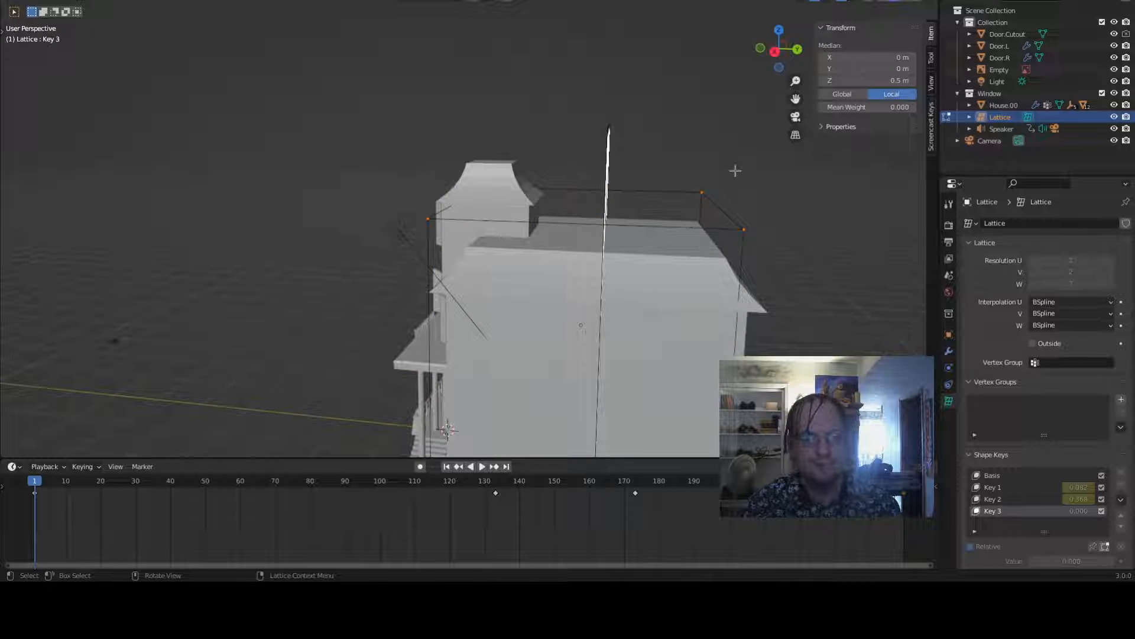
key("r")
key("x")
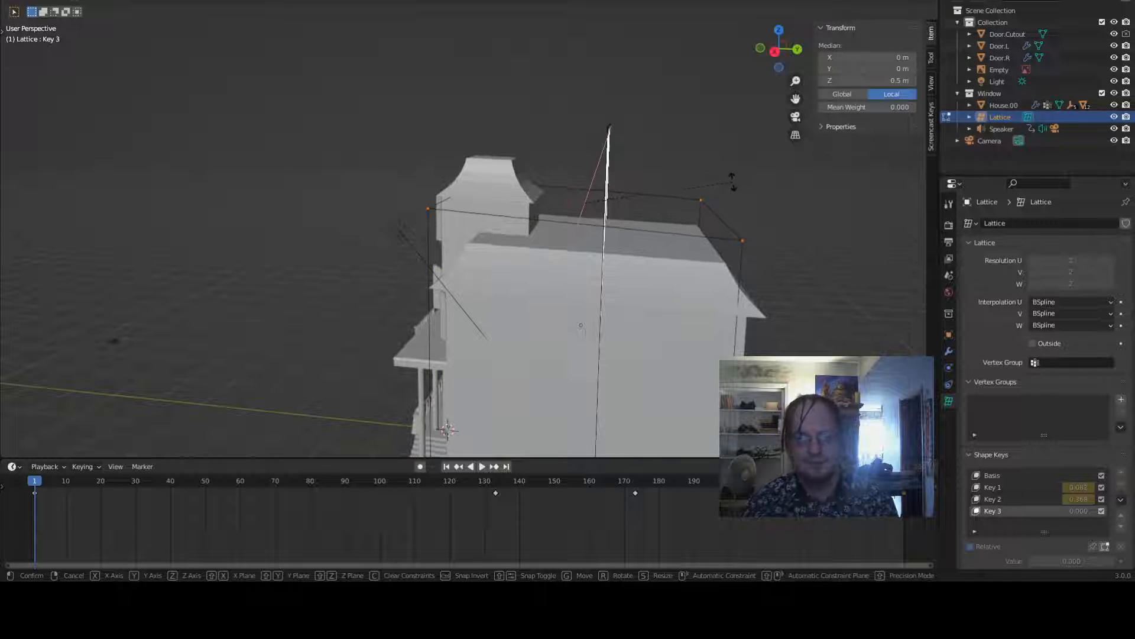
left_click(732, 182)
key("g")
key("y")
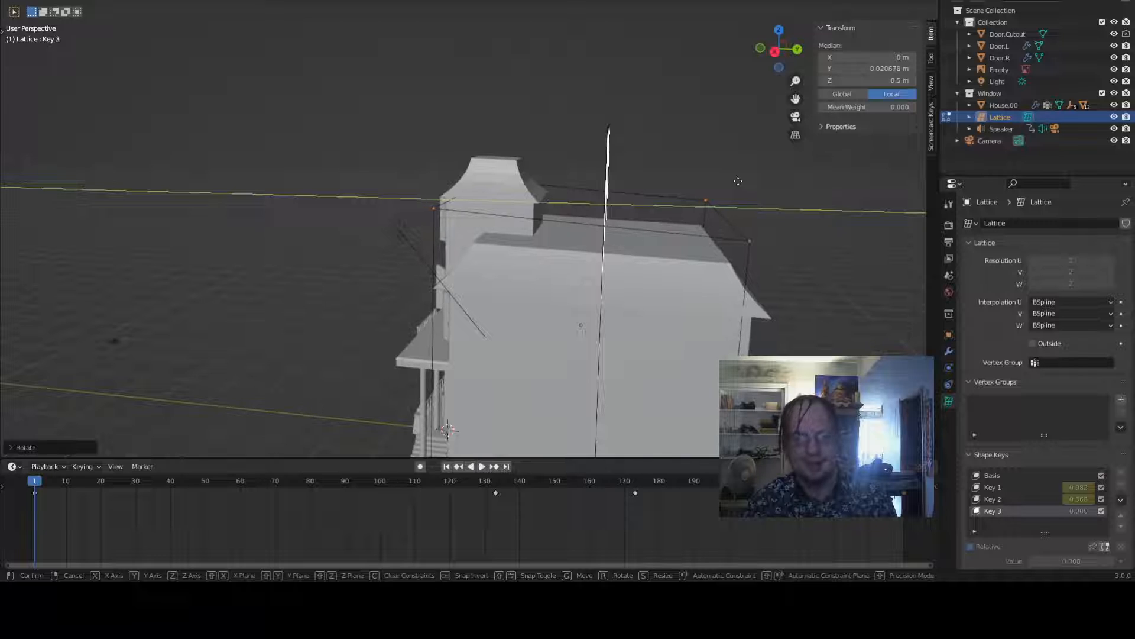
left_click(738, 181)
scroll(720, 221, "down", 3)
middle_click_drag(683, 307, 768, 307)
scroll(764, 305, "down", 1)
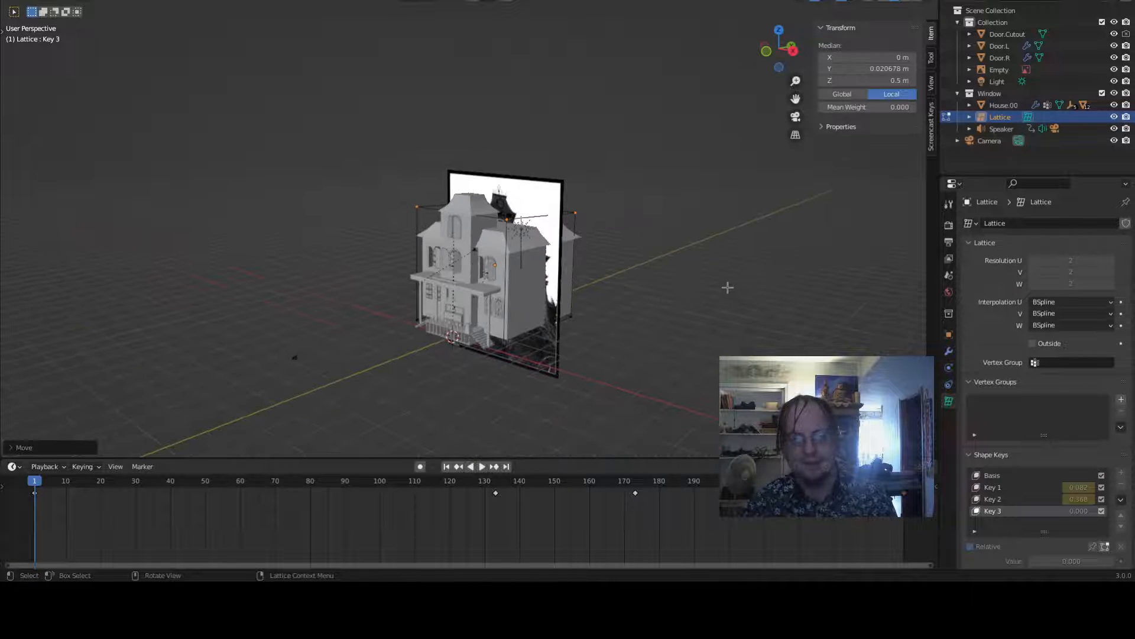
key("Tab")
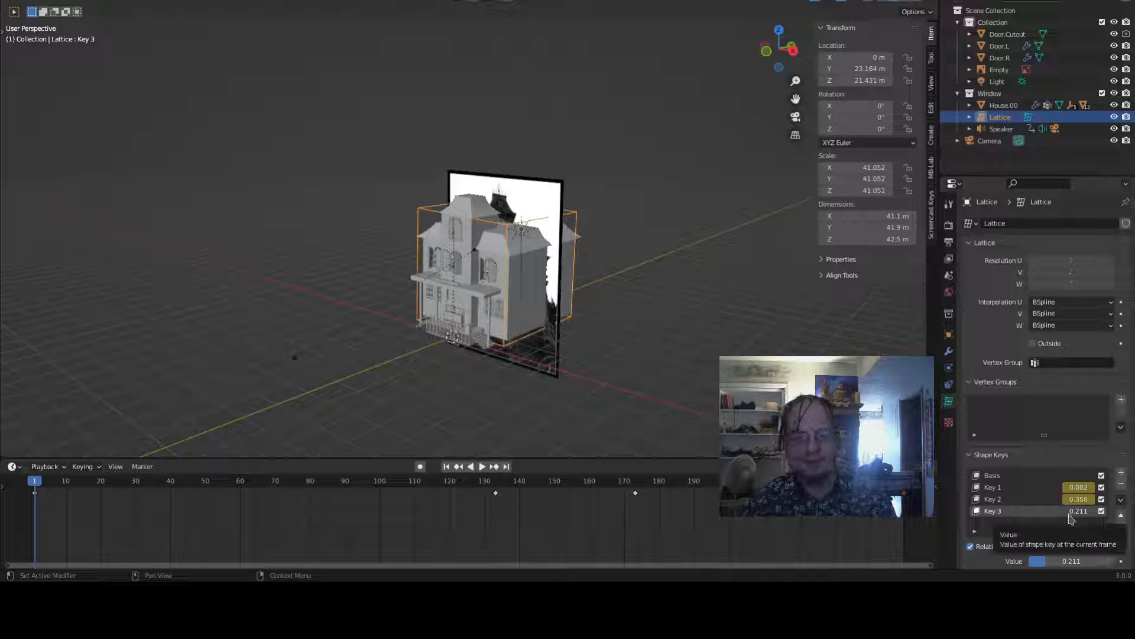
- Keyframe Key 3's value at 0.211 on frame 1 and at 0.667 on frame 89
key("i")
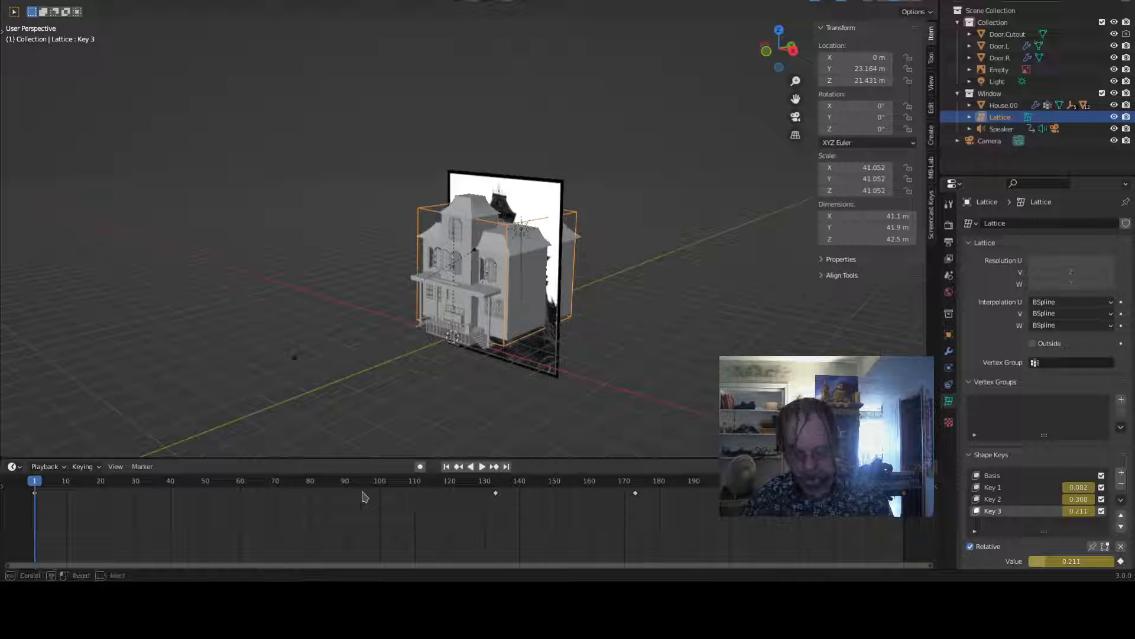
left_click_drag(395, 482, 341, 512)
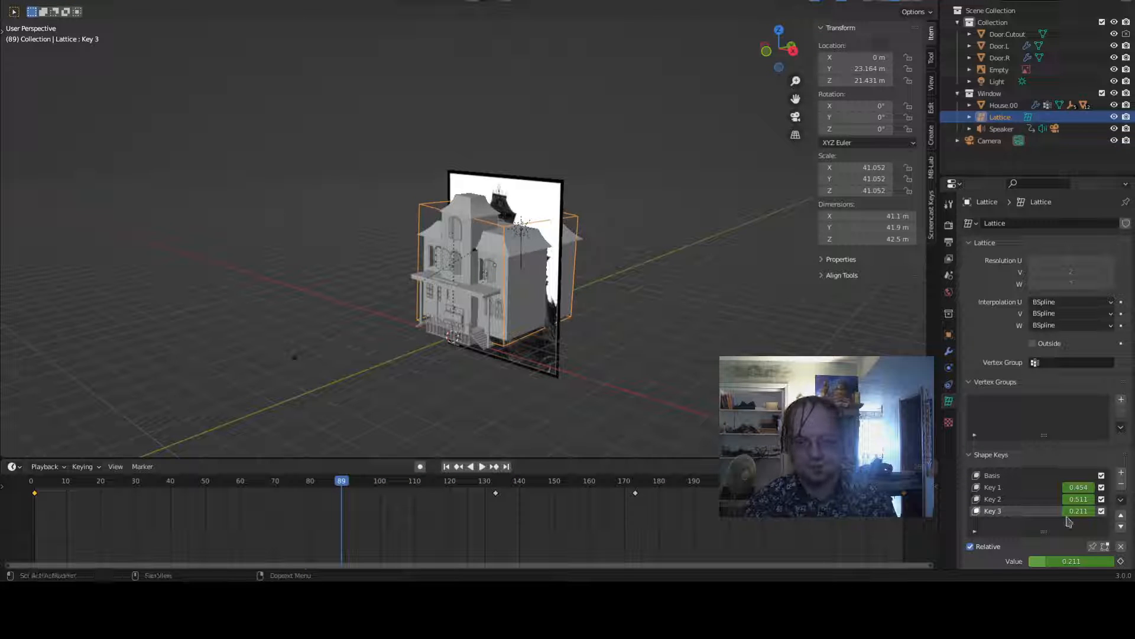
left_click_drag(1084, 518, 1099, 518)
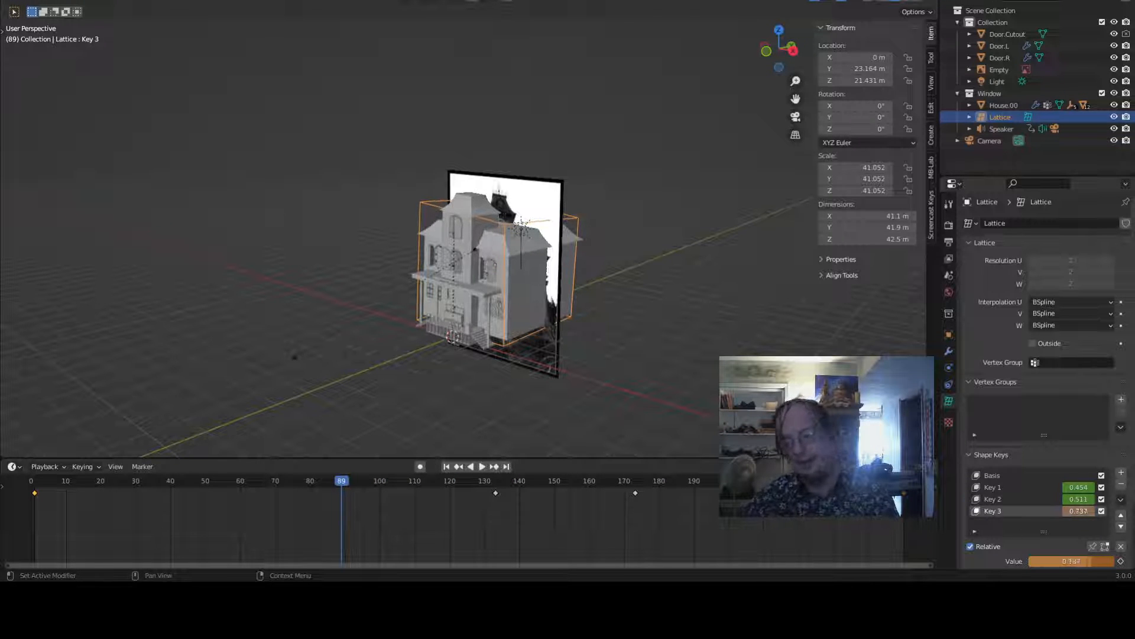
key("i")
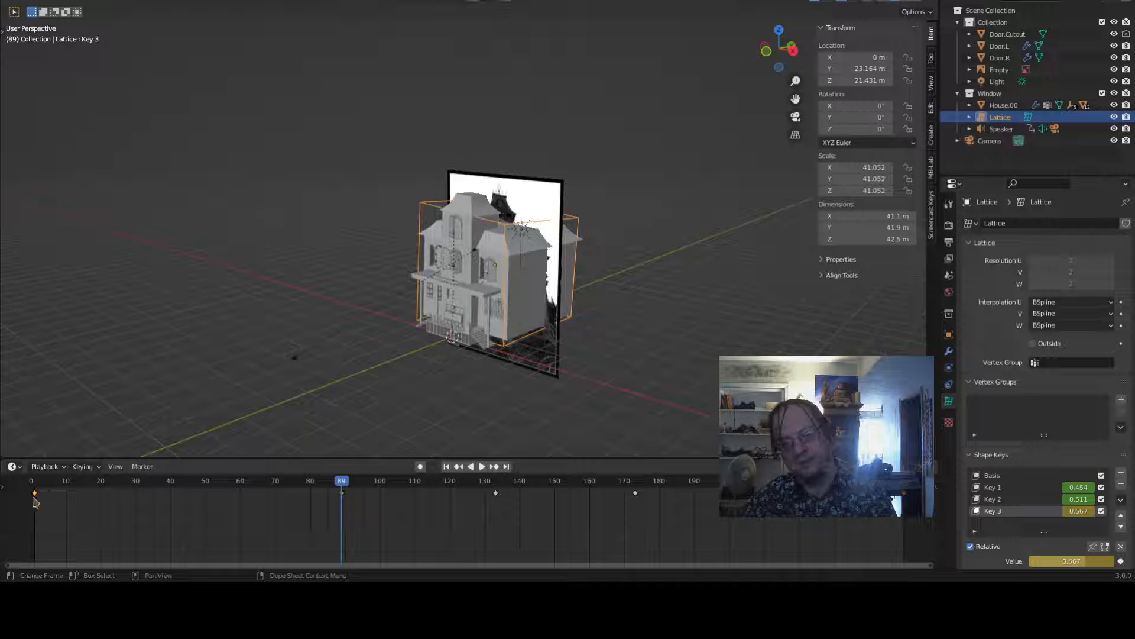
- Play the animation and inspect the house's lattice deformation from closer views
left_click_drag(35, 497, 844, 529)
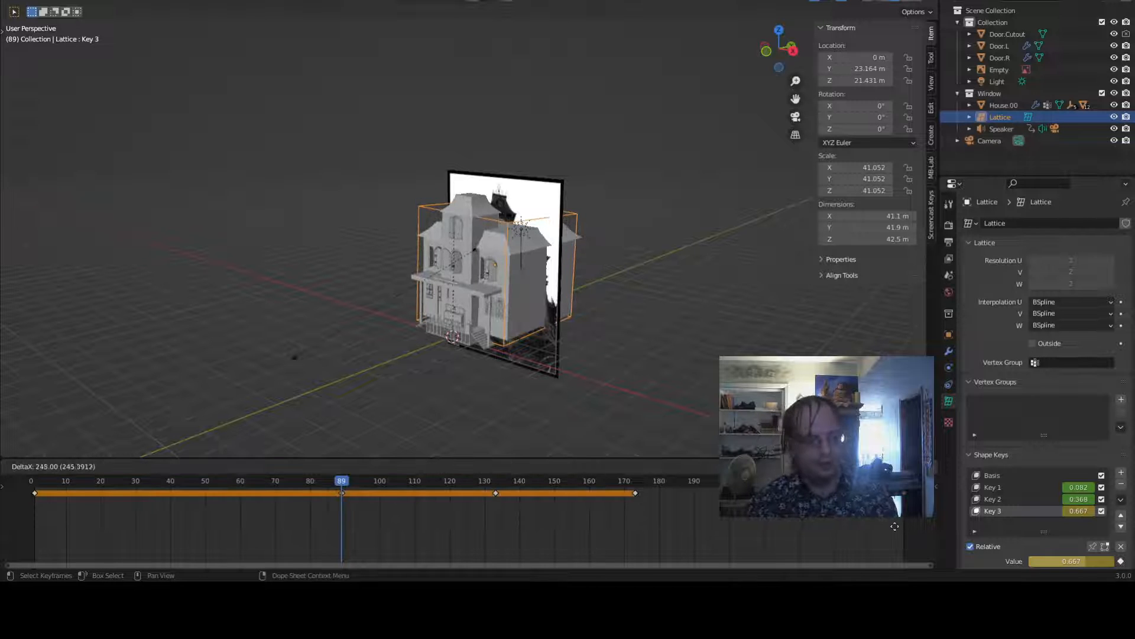
key("Escape")
key("space")
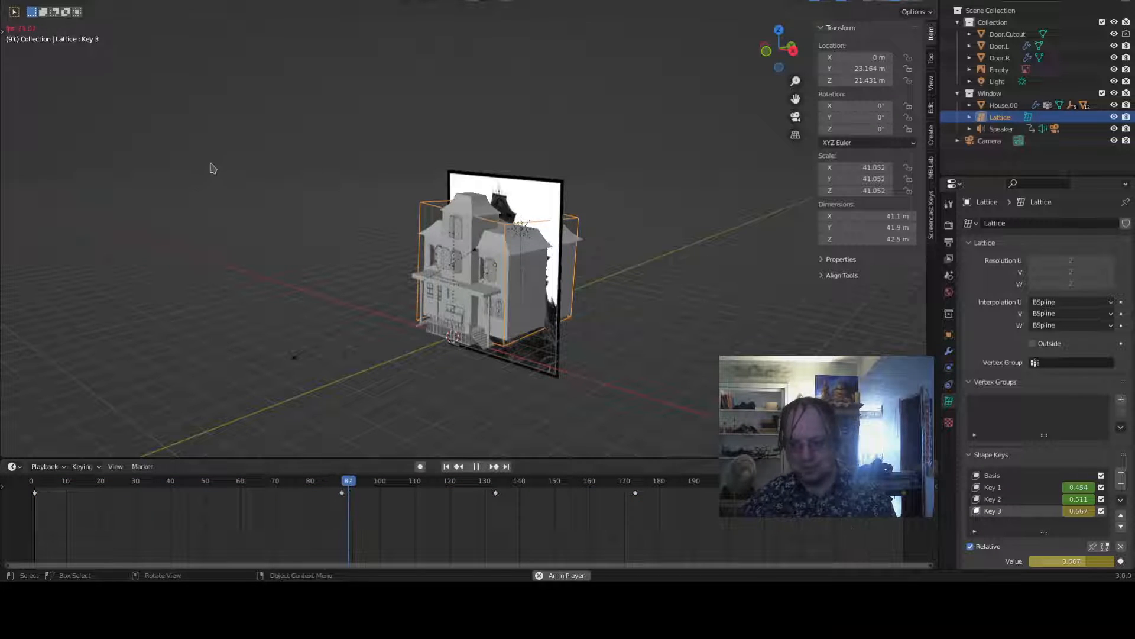
scroll(482, 233, "up", 2)
middle_click_drag(482, 233, 530, 237)
scroll(530, 237, "up", 5)
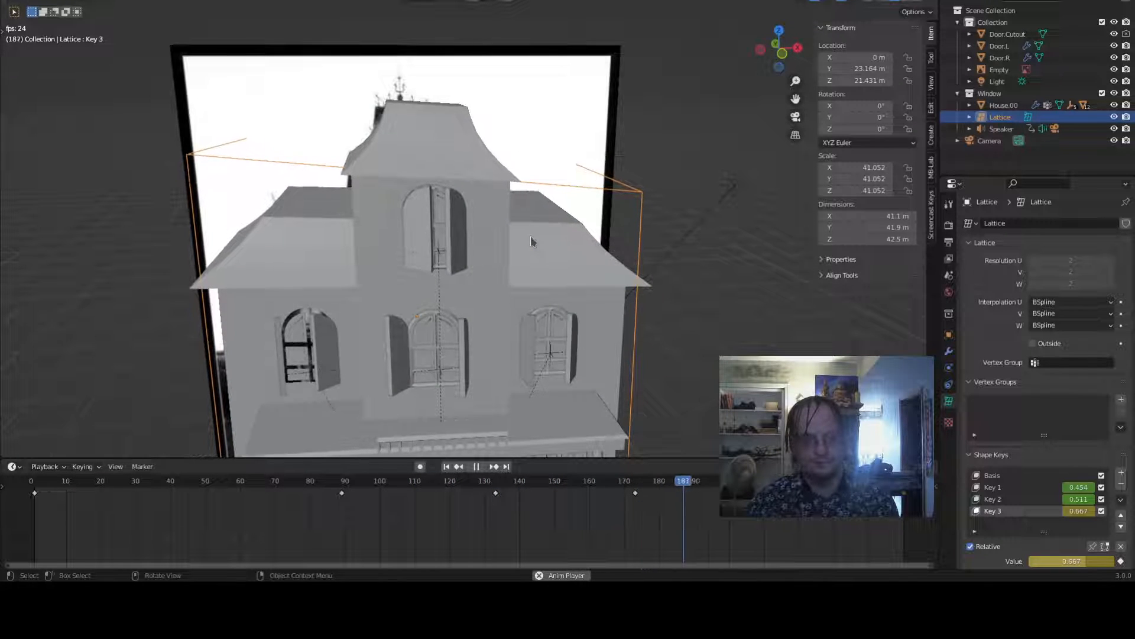
scroll(531, 236, "down", 3)
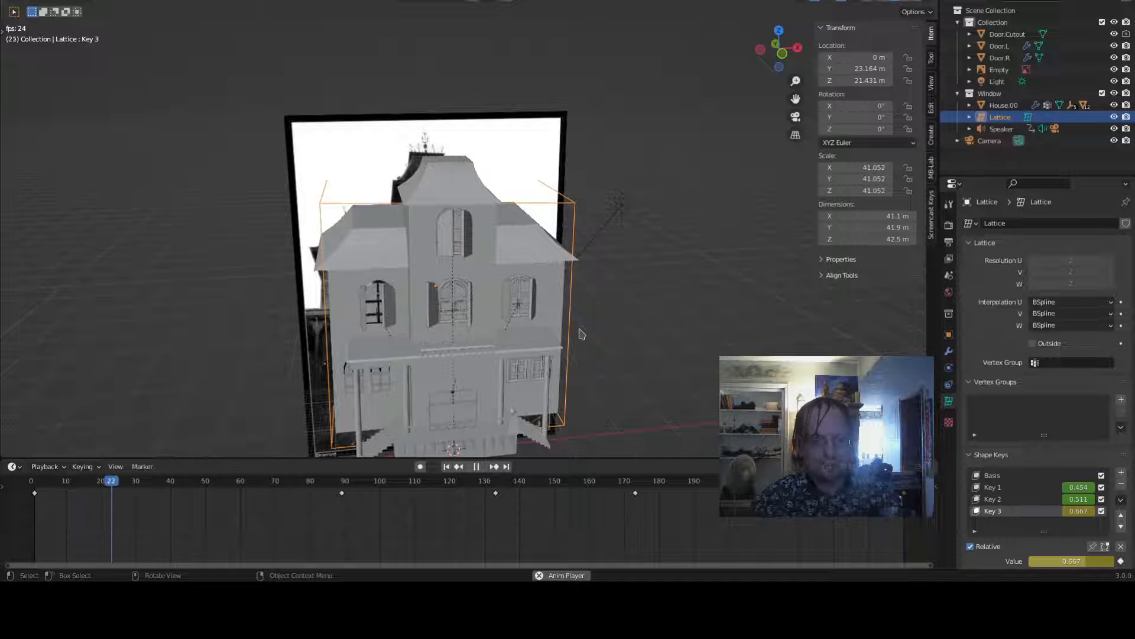
key("space")
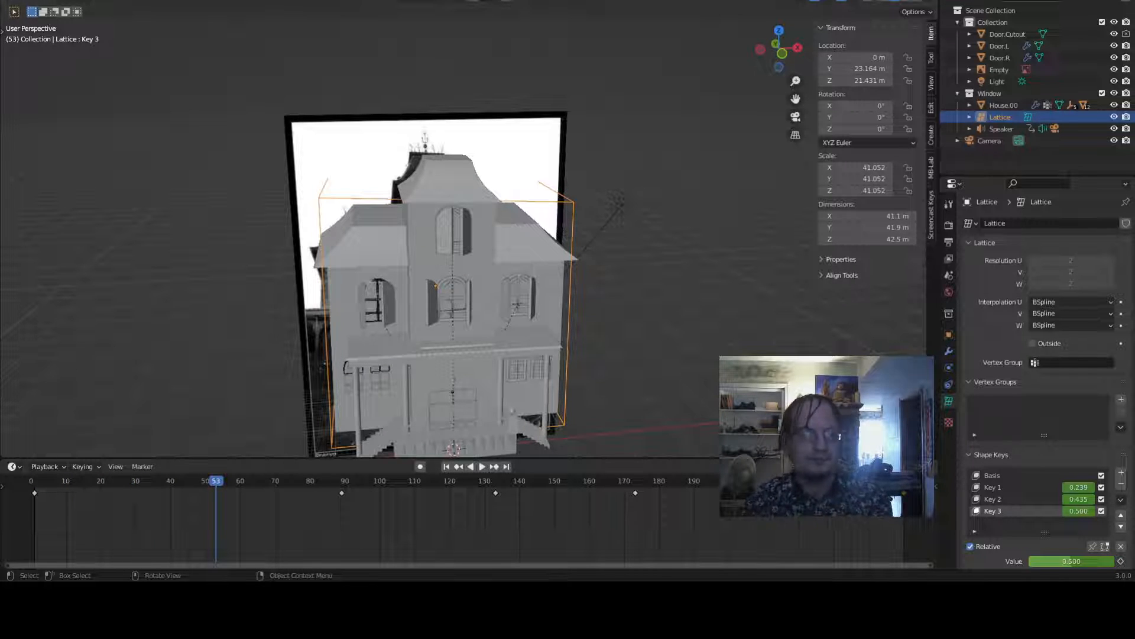
- Switch to the Animation workspace and change the upper-left editor to the Graph Editor
left_click(392, 1)
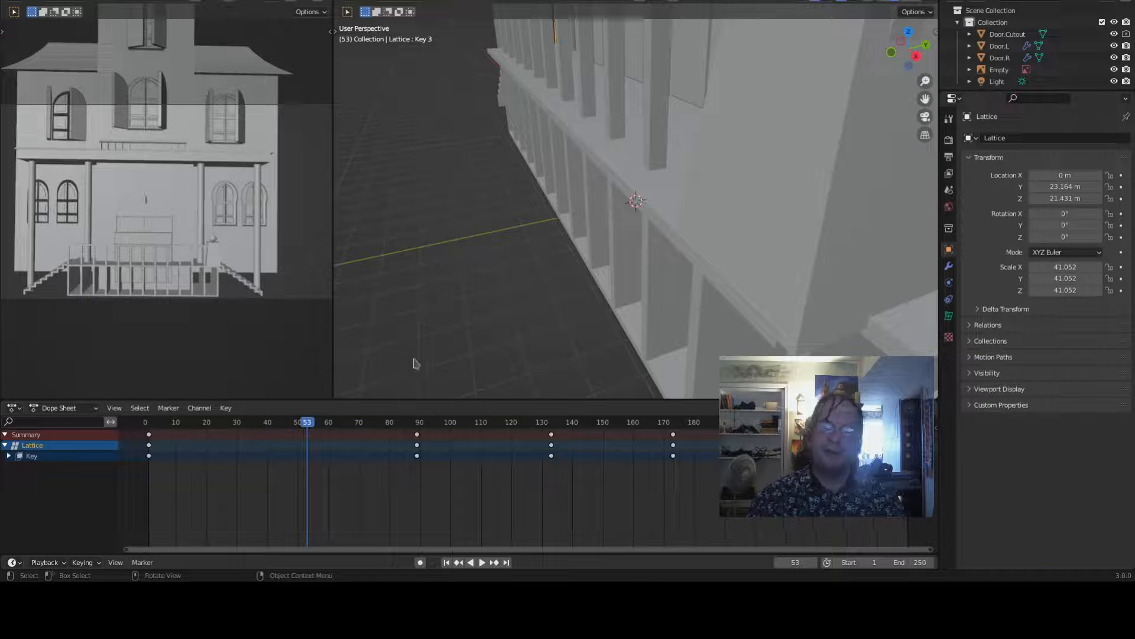
scroll(421, 476, "down", 3)
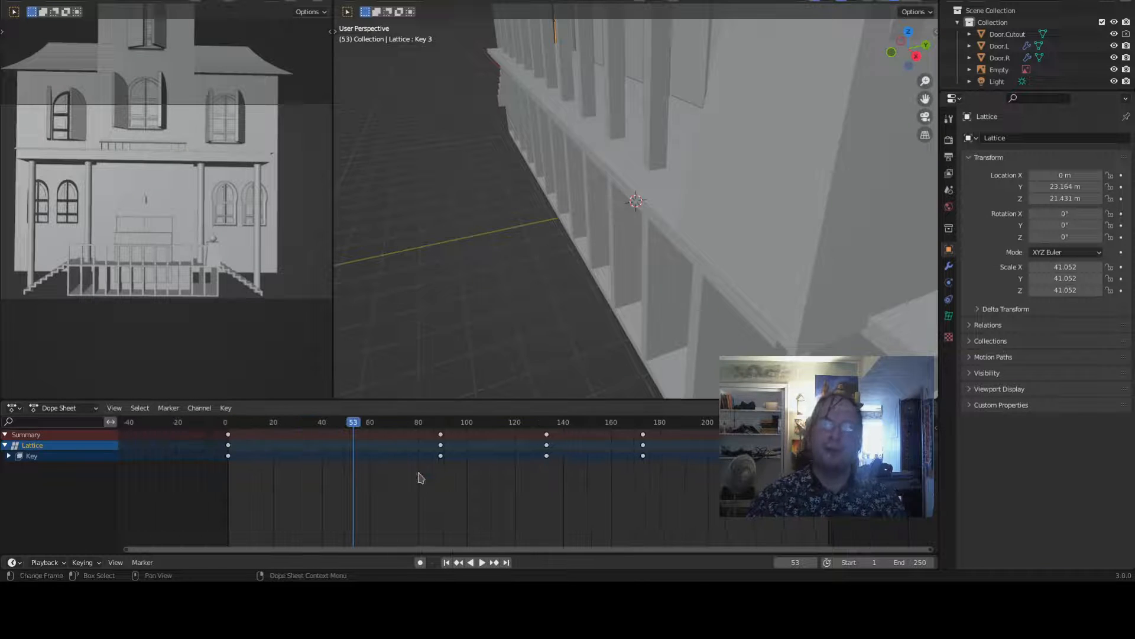
left_click(15, 4)
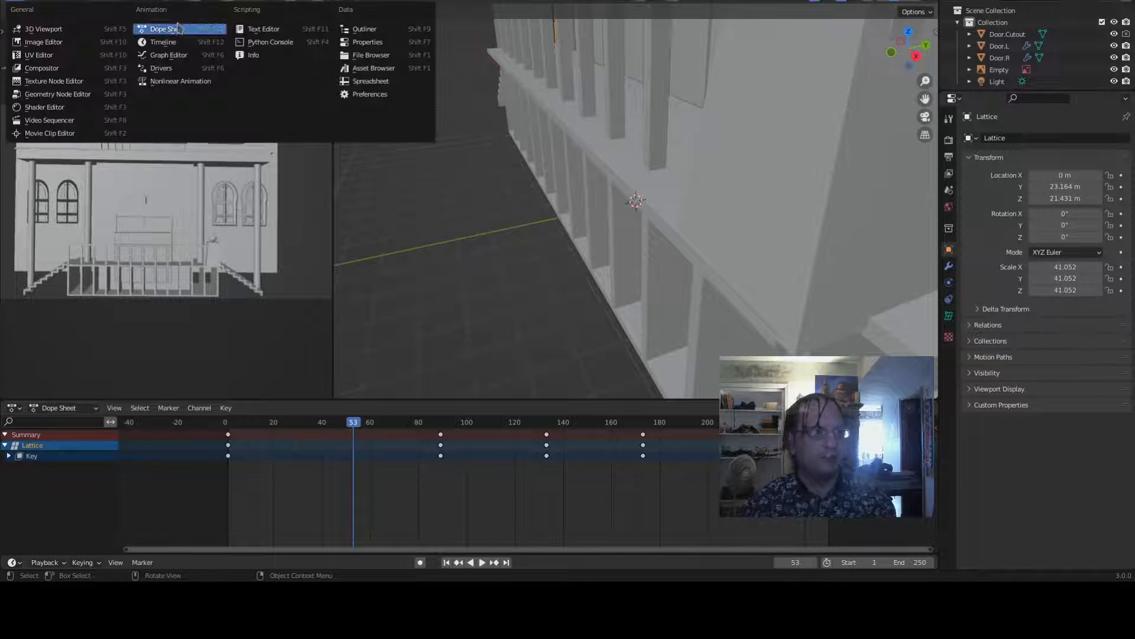
left_click(168, 54)
- Examine the shape-key value curves in the Graph Editor and expand the Key channels
scroll(240, 165, "down", 3)
scroll(249, 213, "down", 2)
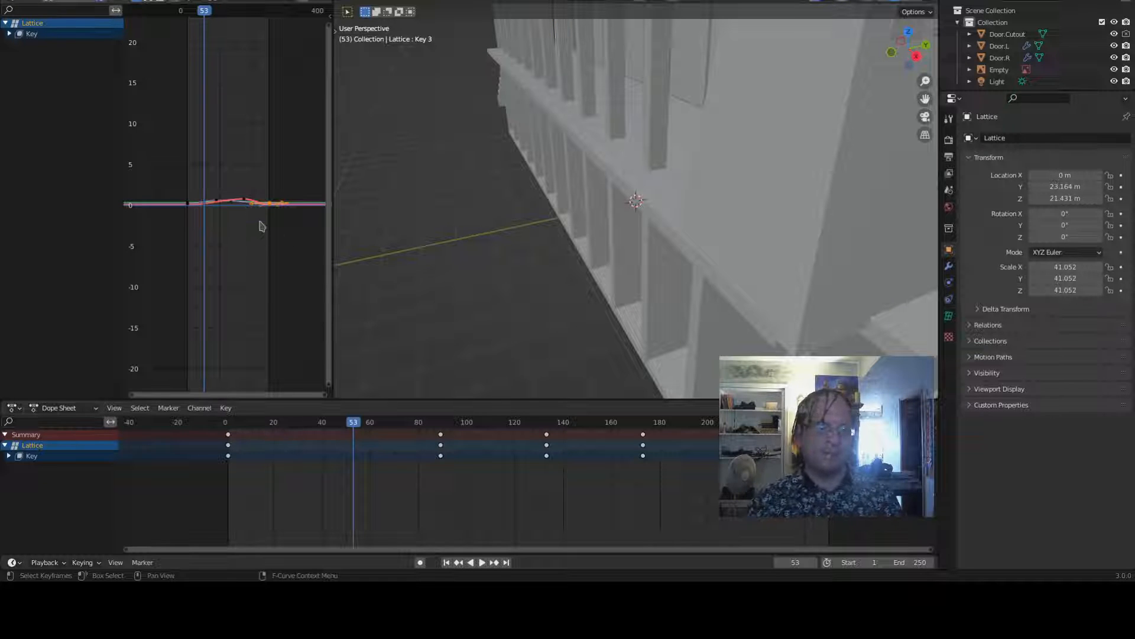
scroll(262, 227, "up", 18)
middle_click_drag(199, 340, 306, 256)
middle_click_drag(194, 256, 138, 285)
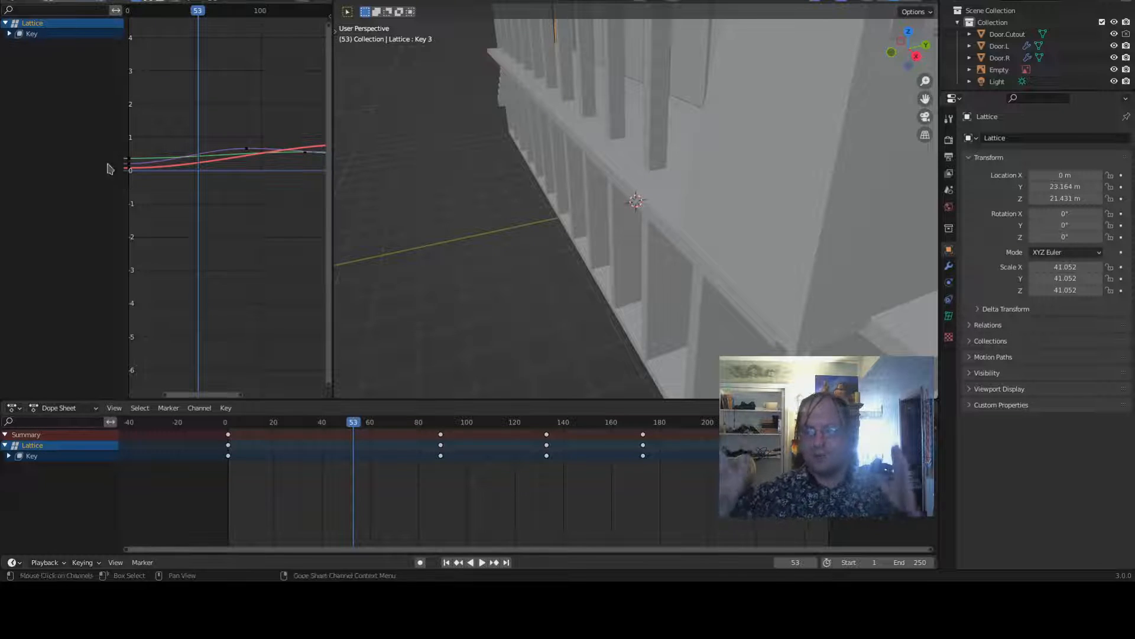
middle_click_drag(208, 290, 247, 286)
scroll(246, 287, "down", 4)
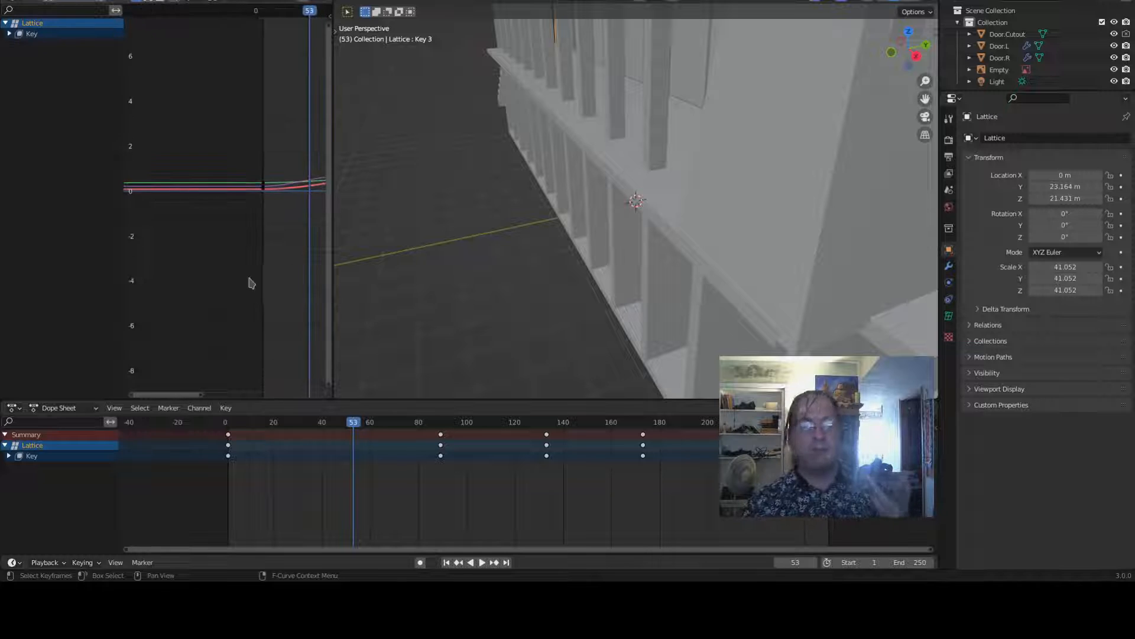
left_click(9, 34)
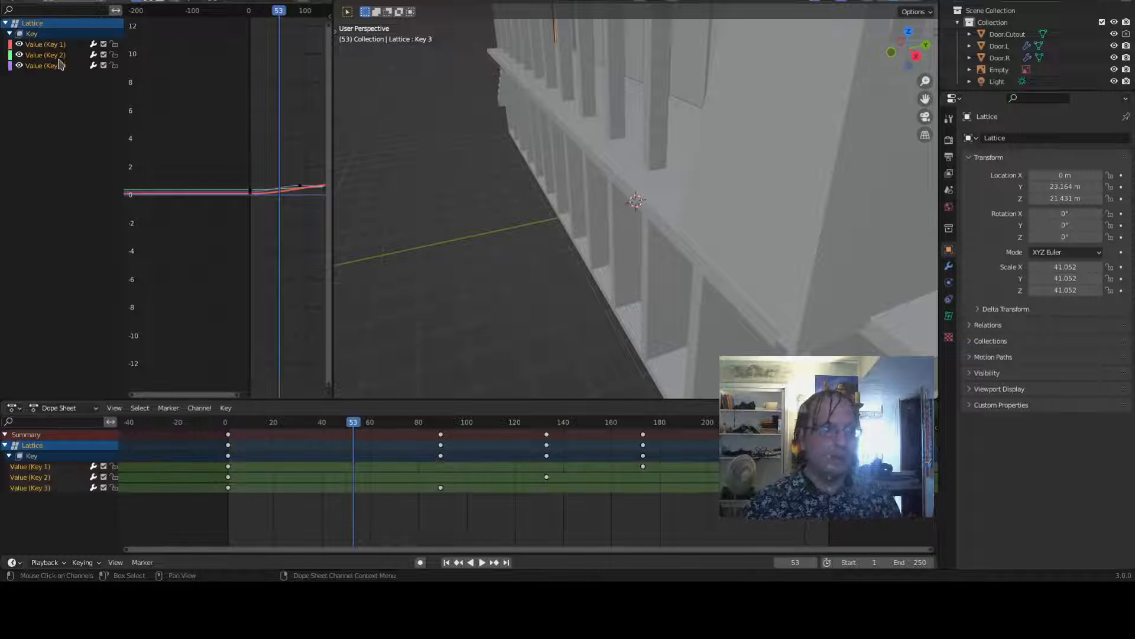
- Select all shape-key value curves and make them cyclic with a Cycles F-Modifier extrapolation
key("a")
scroll(241, 158, "down", 4)
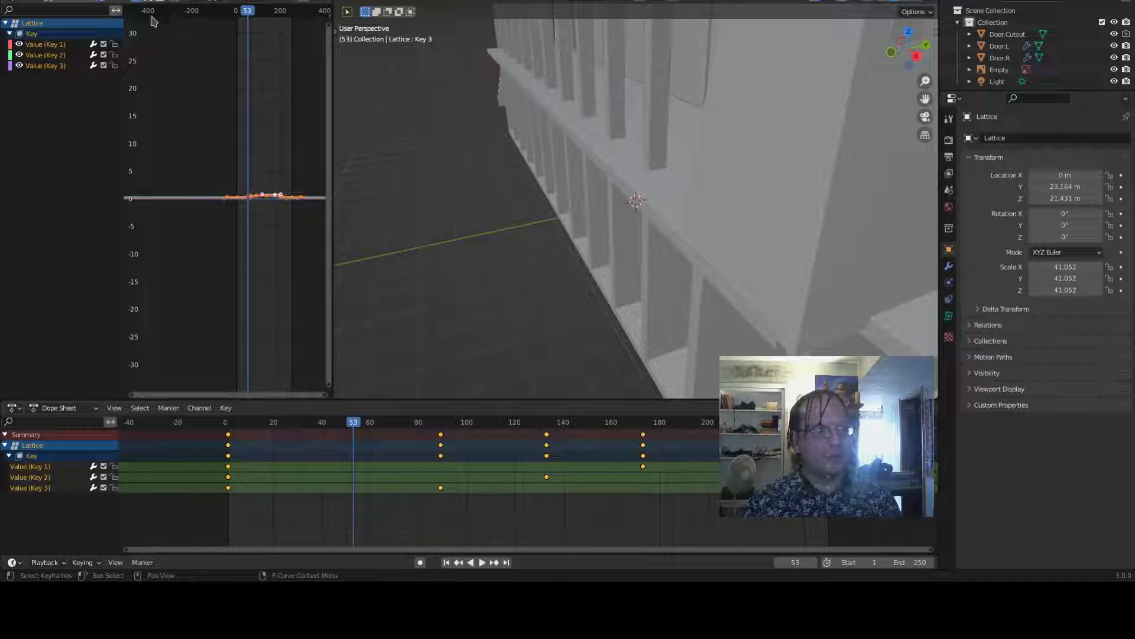
left_click(195, 408)
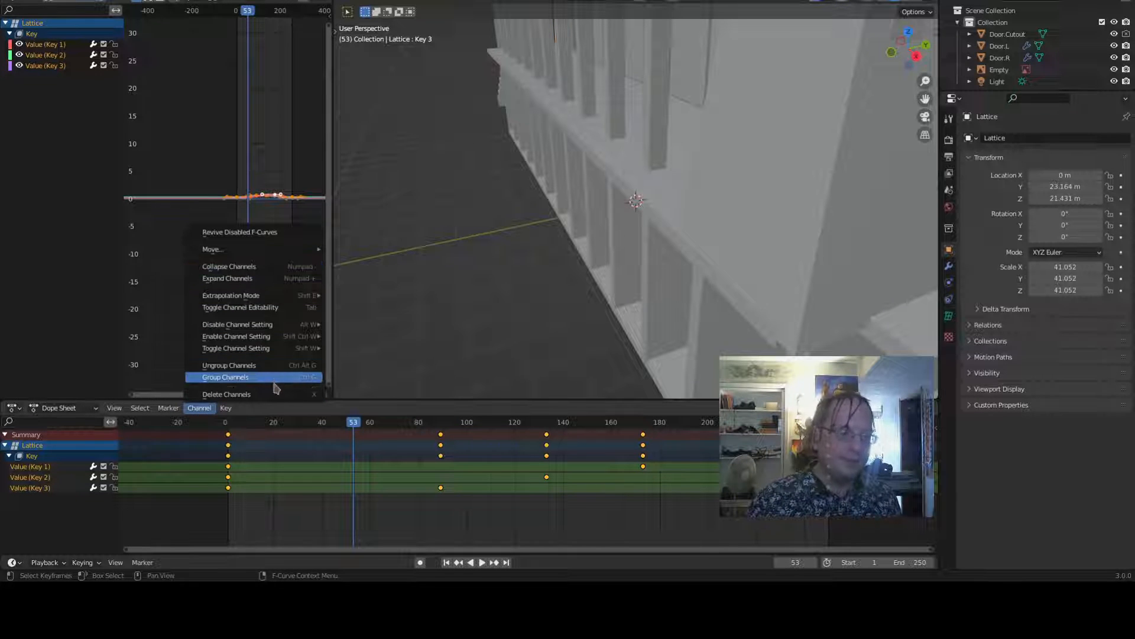
mouse_move(271, 295)
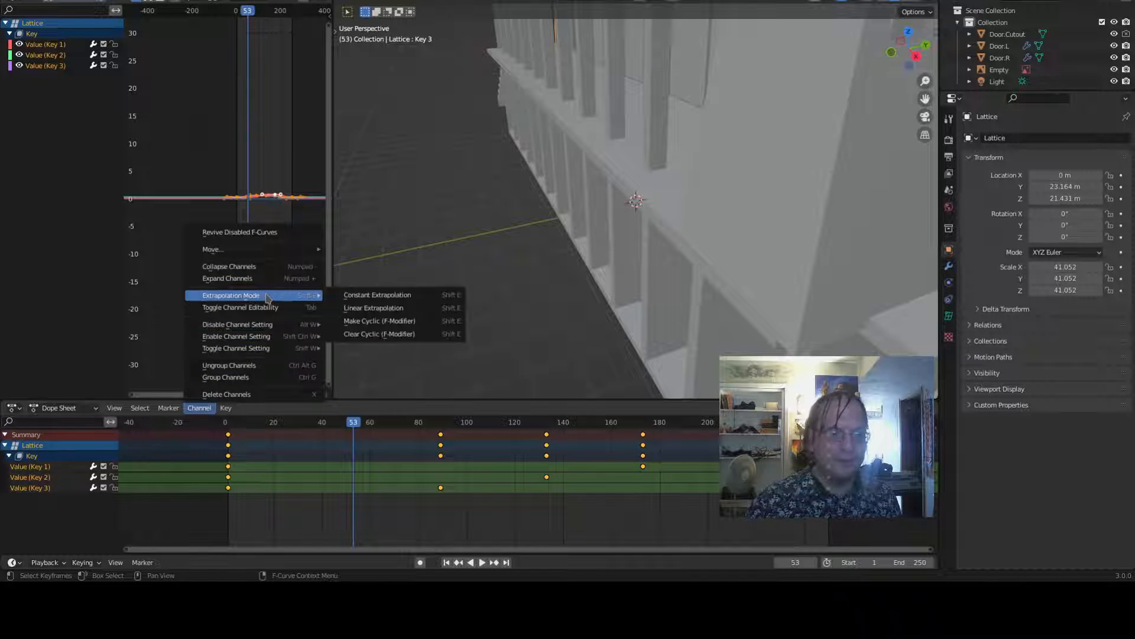
left_click(369, 329)
- Examine the looping value curves in the Graph Editor and play the animation to check the repeating deformation
scroll(181, 160, "down", 3)
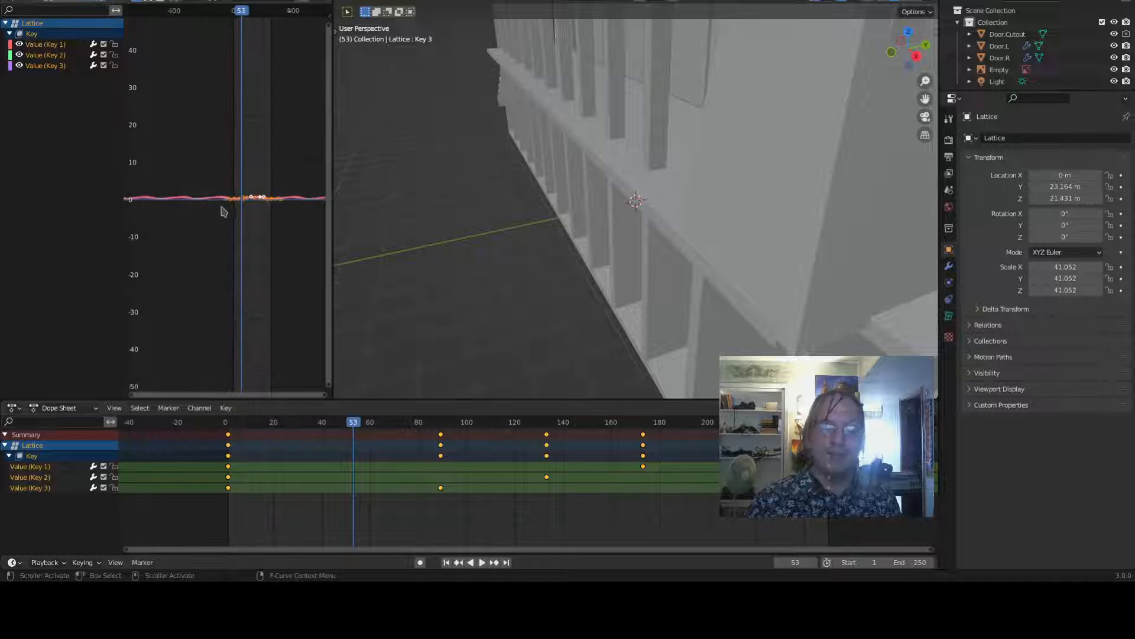
scroll(225, 227, "up", 18)
middle_click_drag(228, 253, 274, 254)
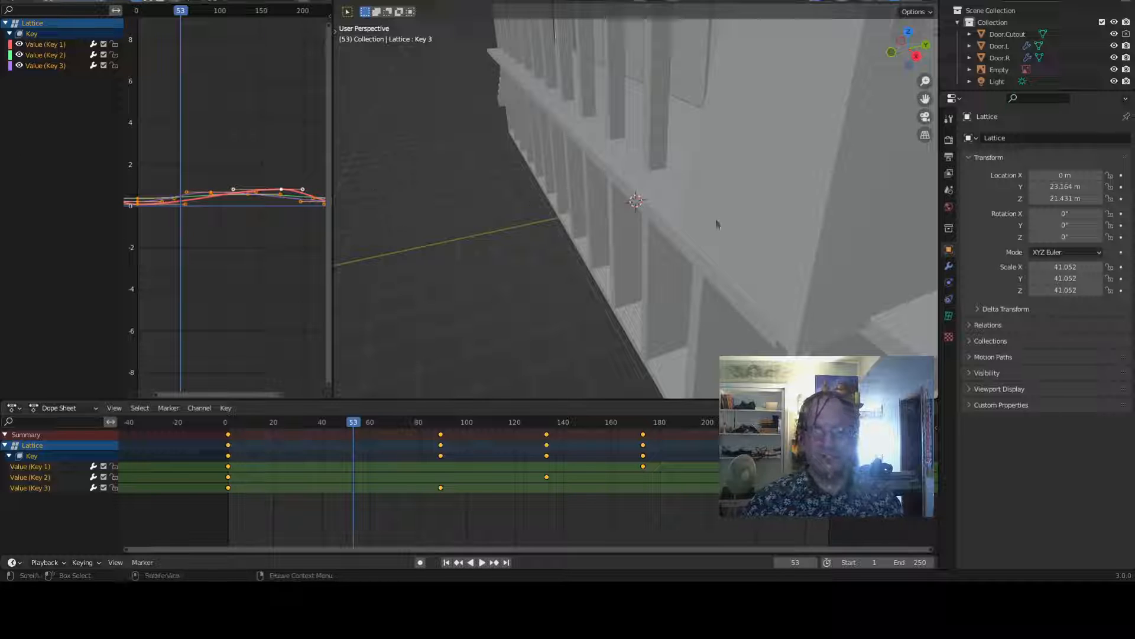
middle_click_drag(240, 286, 131, 283)
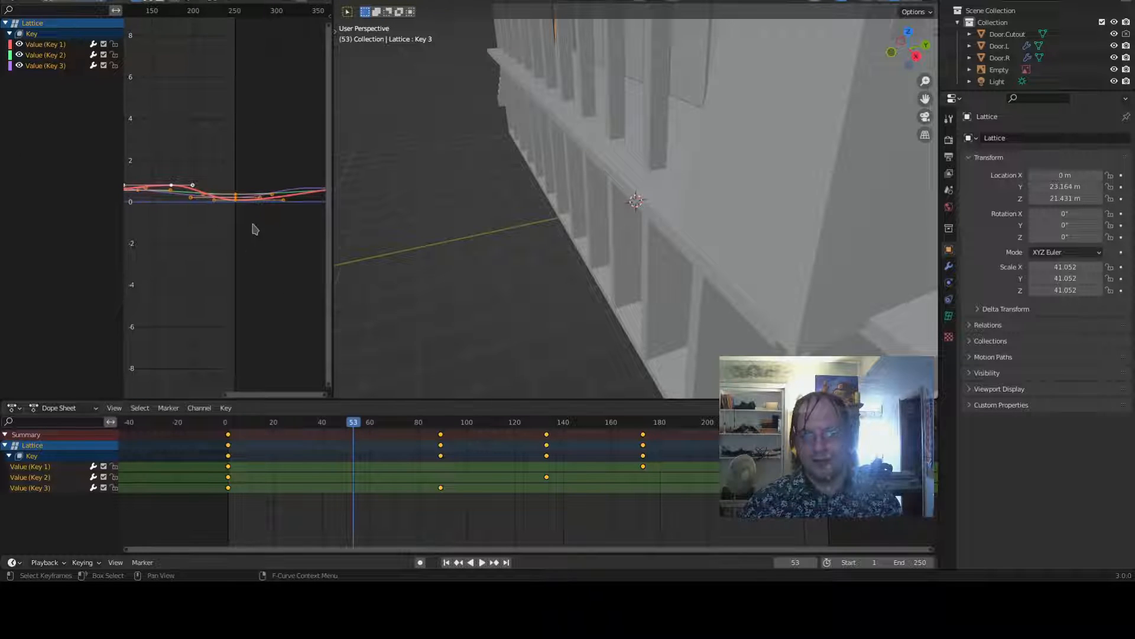
scroll(255, 230, "down", 3)
scroll(254, 233, "down", 3)
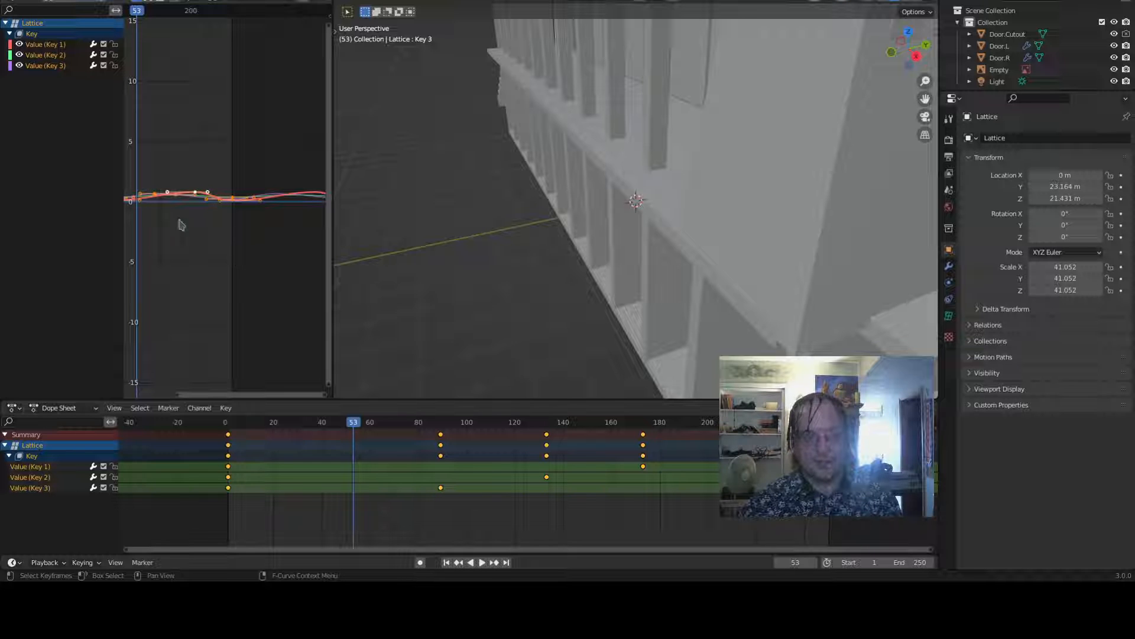
key("space")
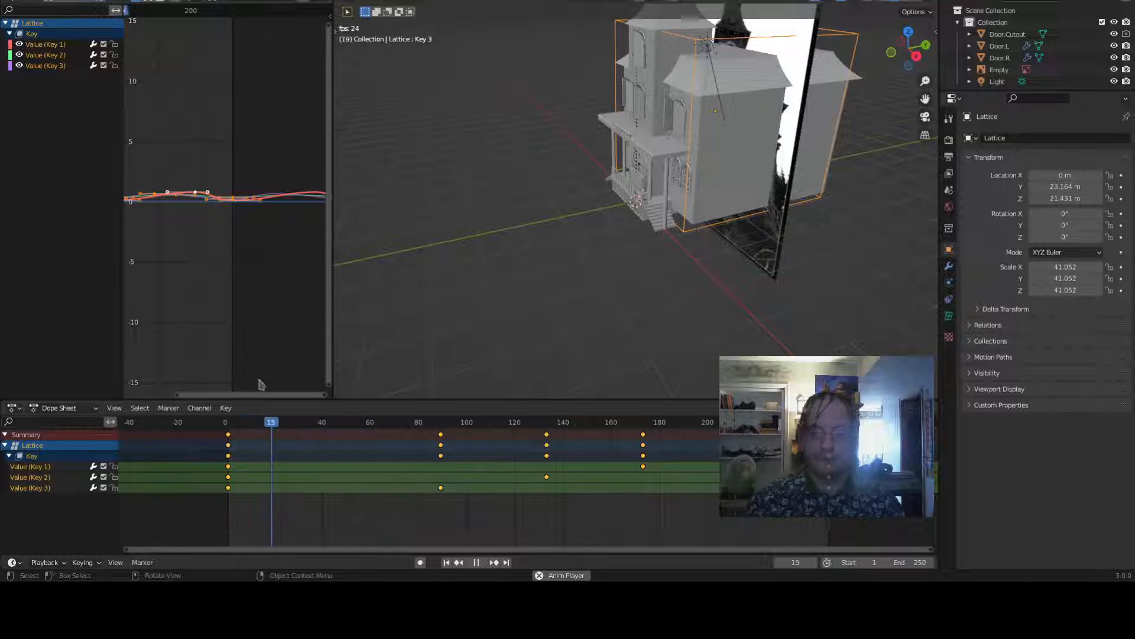
key("space")
- Select Key 2's first keyframe at frame 1 in the Dope Sheet
left_click(229, 477)
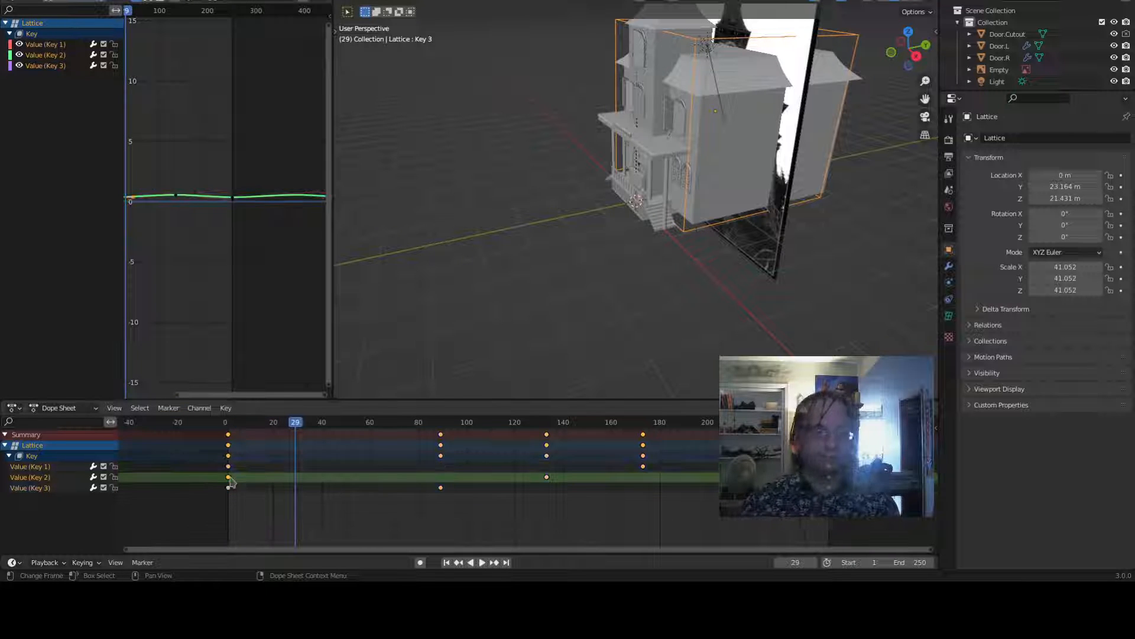
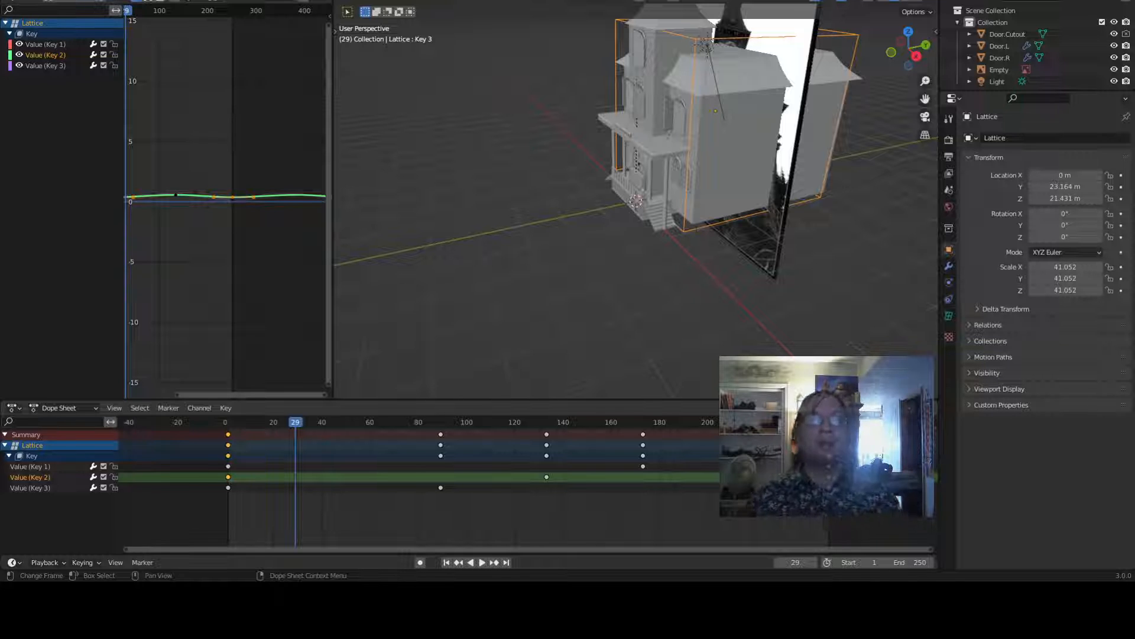
- Shift Key 2's first keyframe 31 frames earlier and both Key 3 keyframes 11 frames later in the Dope Sheet
key("g")
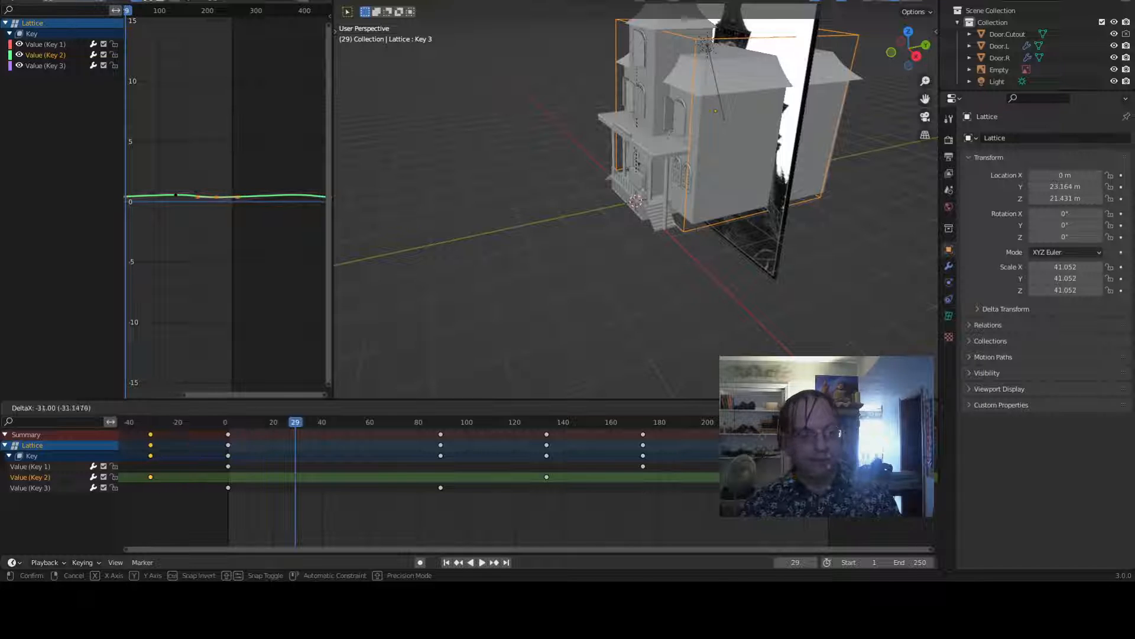
key("Return")
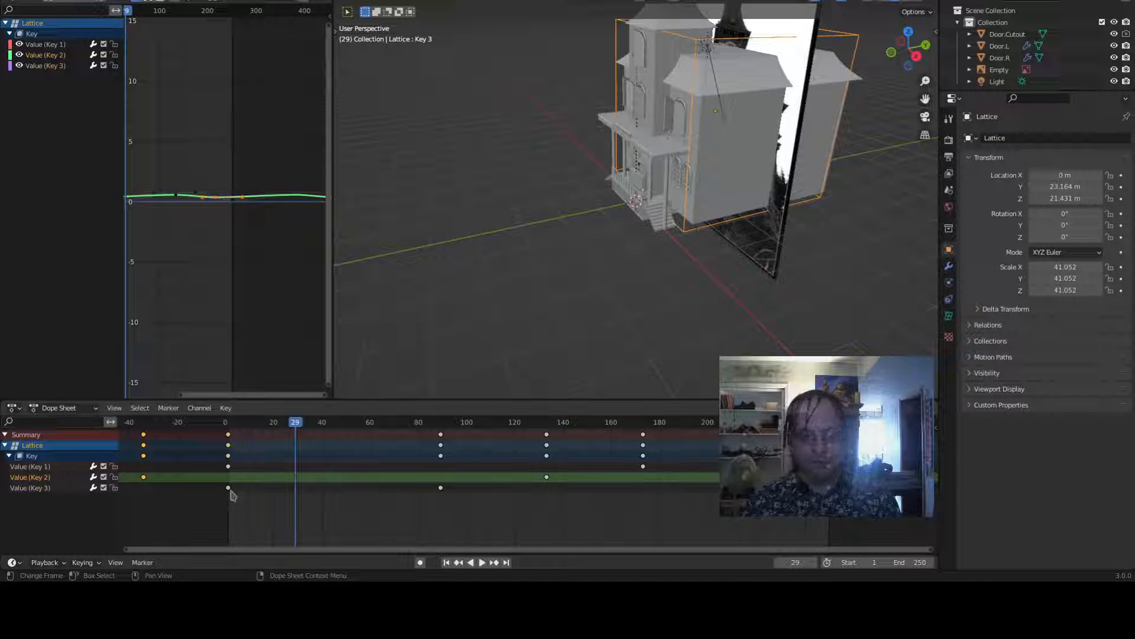
left_click(228, 488)
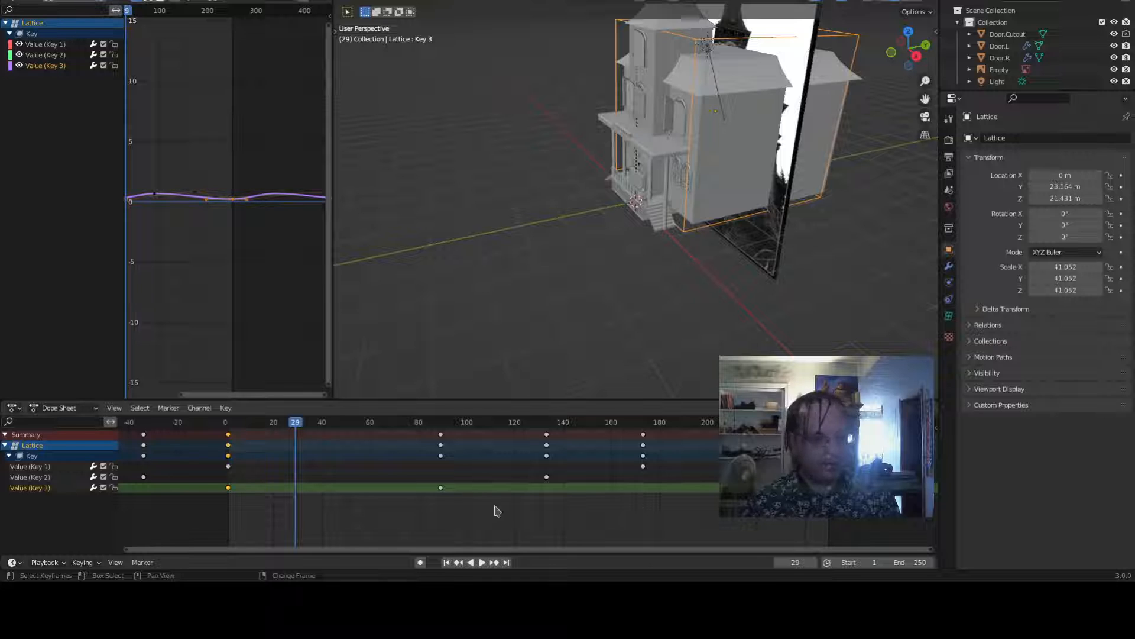
left_click(445, 488, "shift")
key("g")
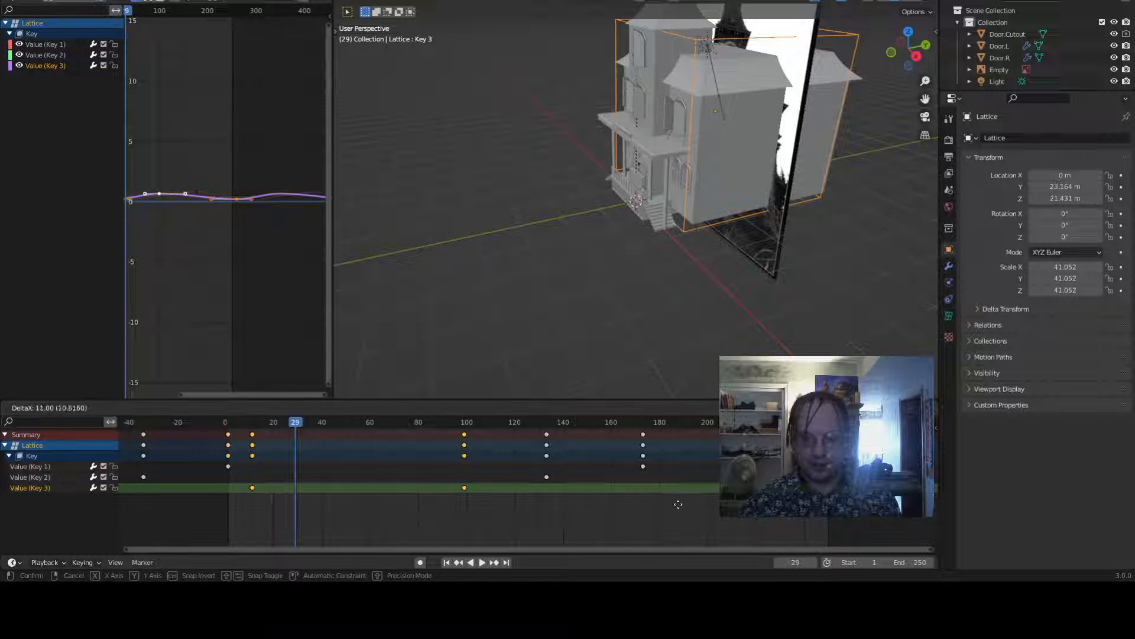
key("Return")
- Play the animation and orbit the viewport to watch the offset lattice deformation
scroll(697, 286, "down", 4)
key("space")
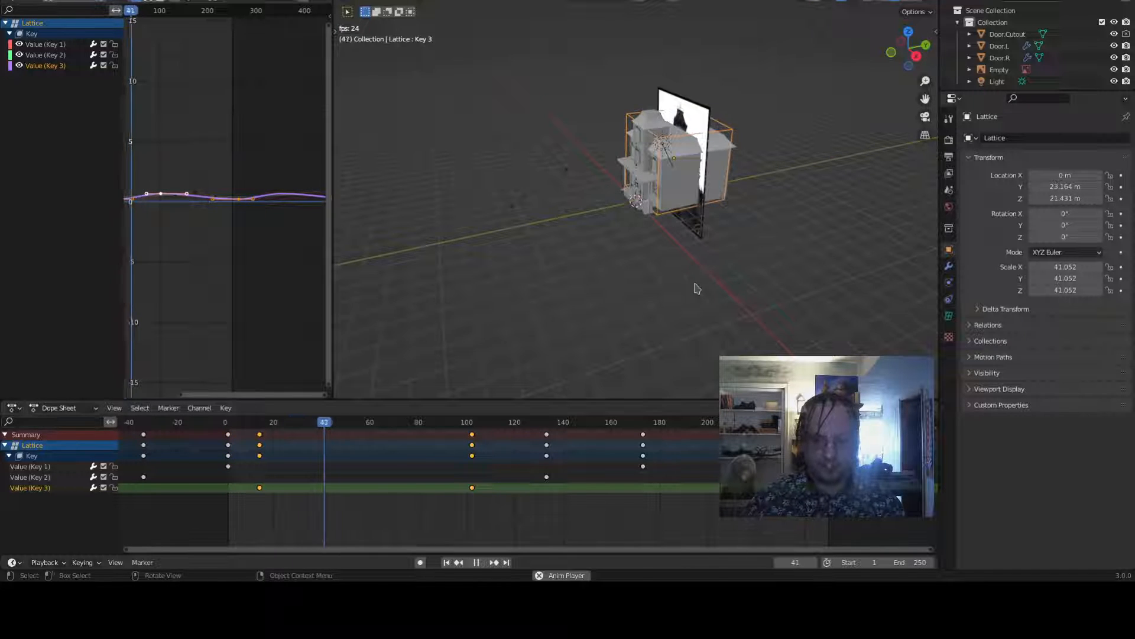
middle_click_drag(730, 288, 800, 254)
scroll(824, 274, "up", 3)
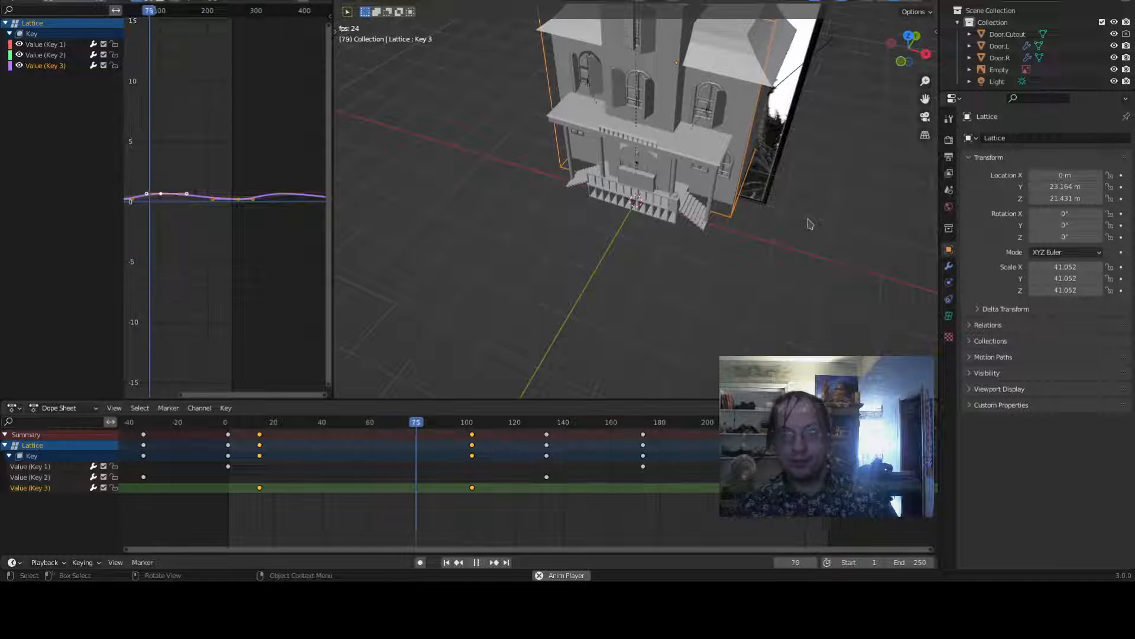
scroll(810, 198, "down", 3)
mouse_move(810, 198)
middle_mouse_down()
mouse_move(621, 231)
mouse_move(601, 173)
mouse_move(781, 148)
mouse_move(805, 182)
middle_mouse_up()
scroll(804, 184, "up", 5)
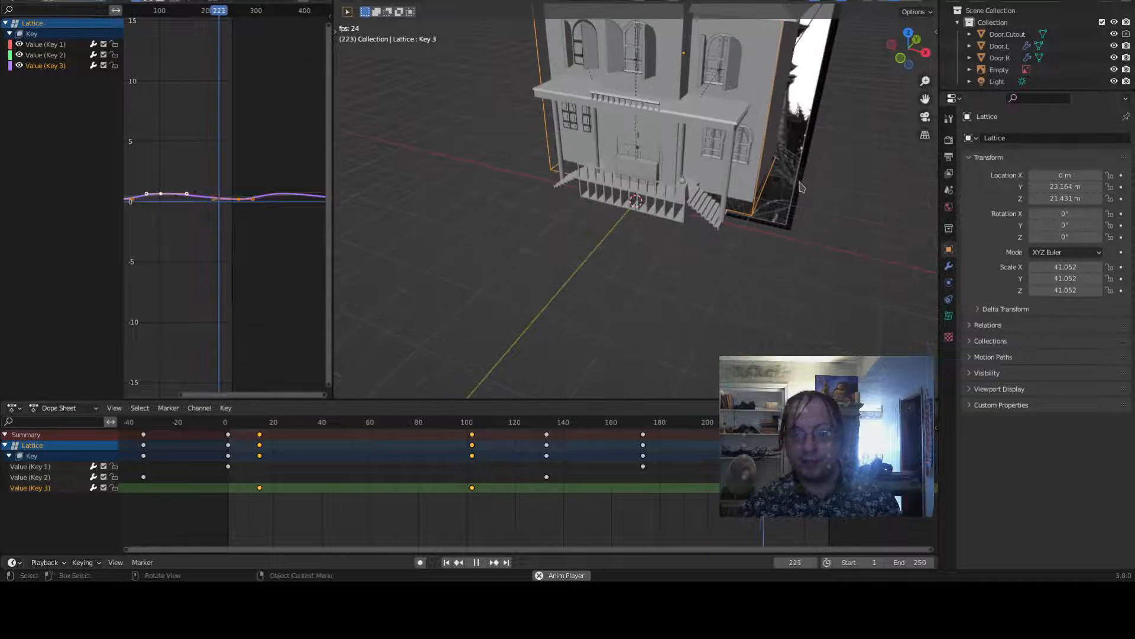
key("space")
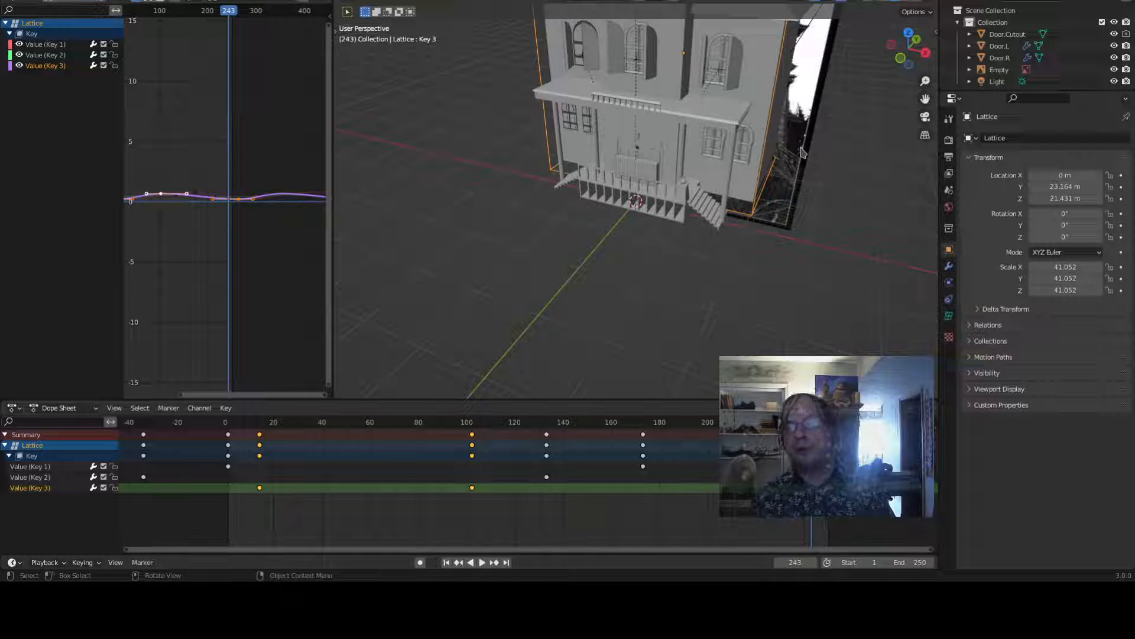
- Look through the scene camera and select the camera object
scroll(456, 213, "down", 6)
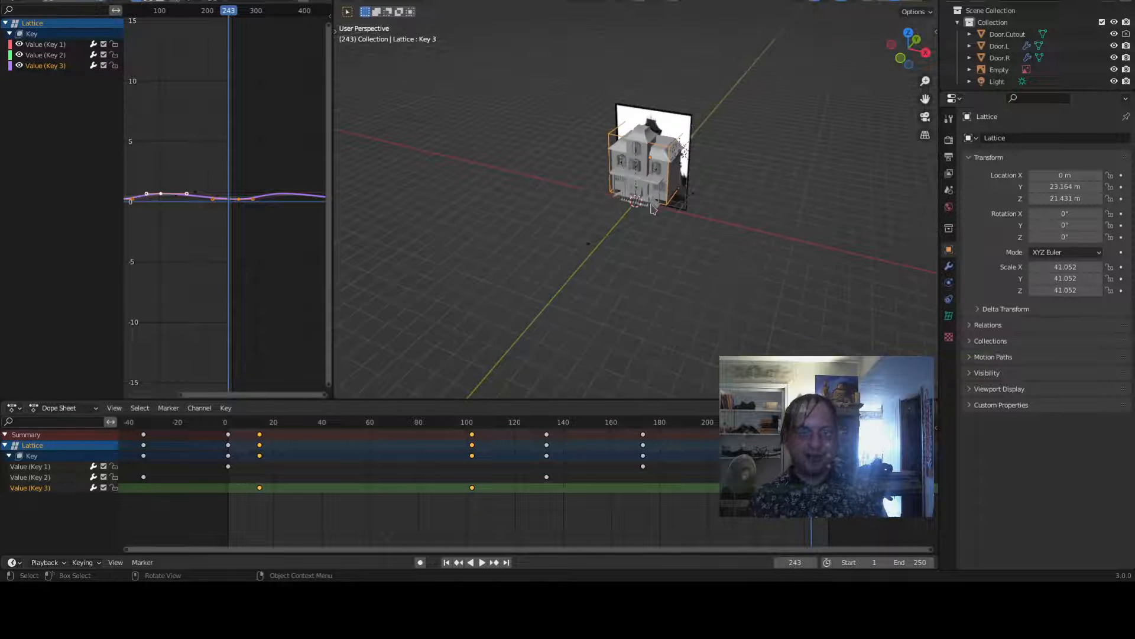
key("KP_0")
scroll(667, 149, "down", 4)
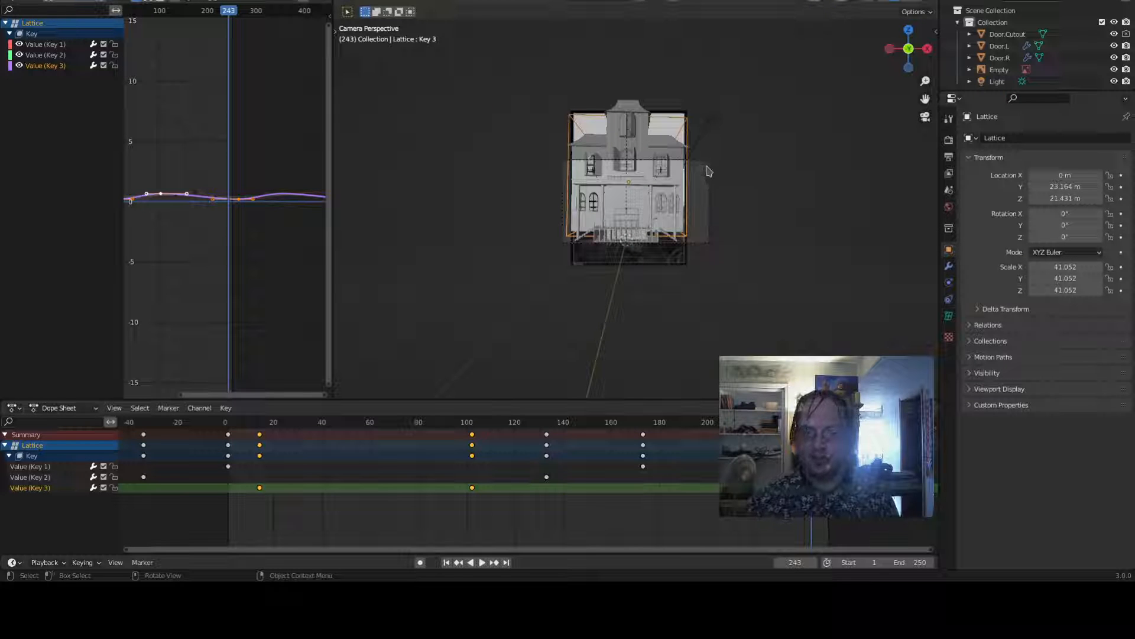
left_click(709, 177)
middle_click_drag(709, 177, 719, 262)
scroll(720, 261, "down", 5)
scroll(976, 71, "down", 3)
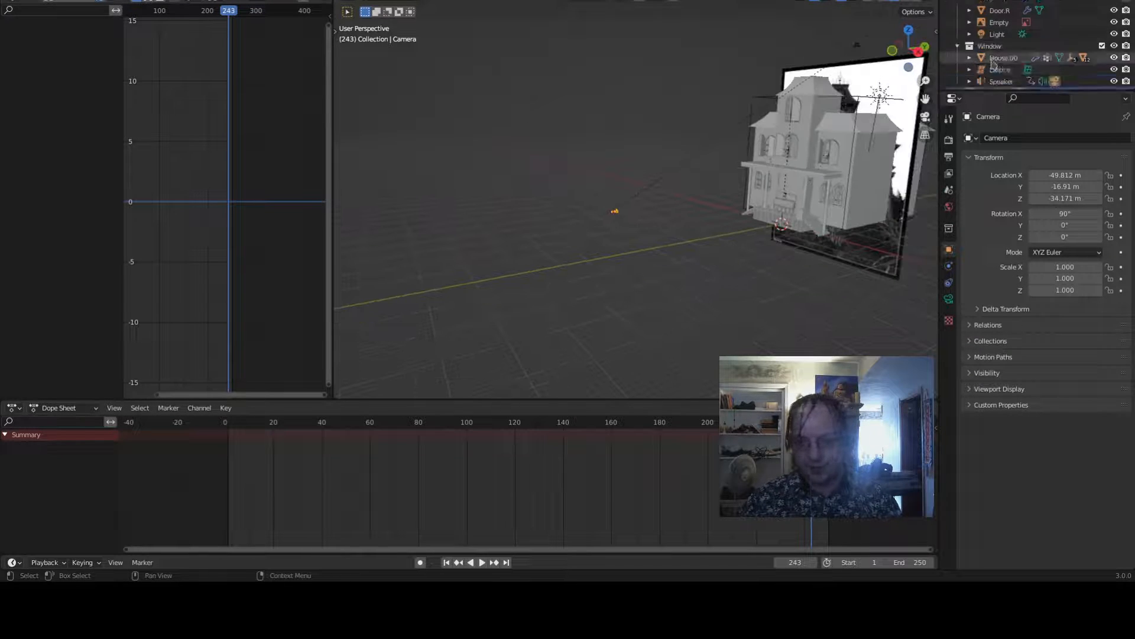
scroll(964, 77, "down", 1)
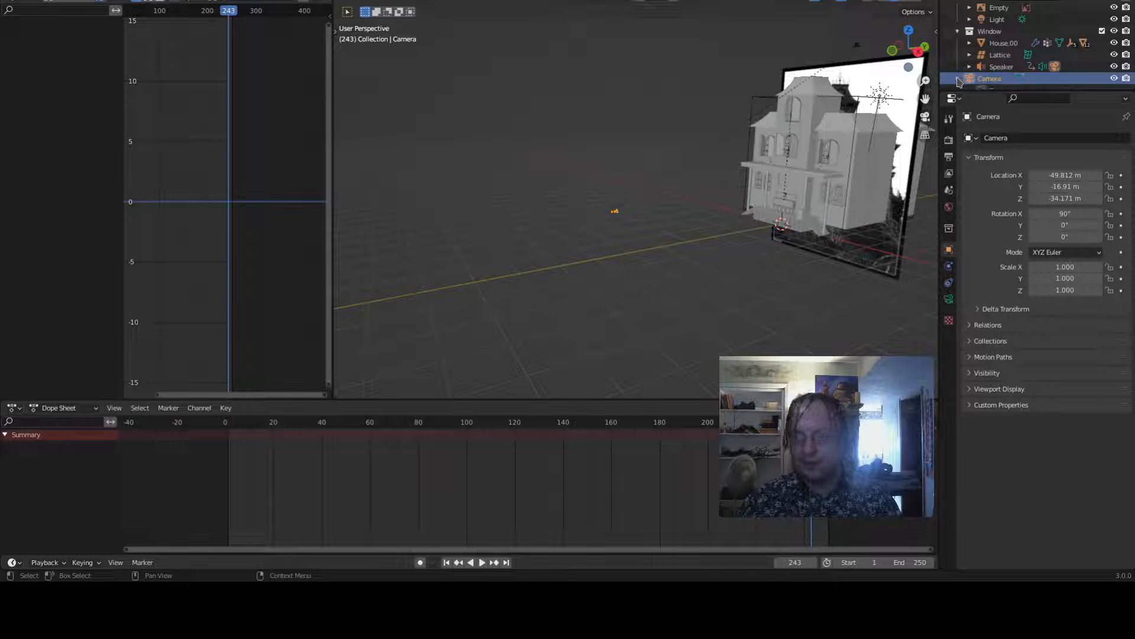
- Try to parent the speaker to the camera
left_click(958, 78)
scroll(998, 57, "down", 1)
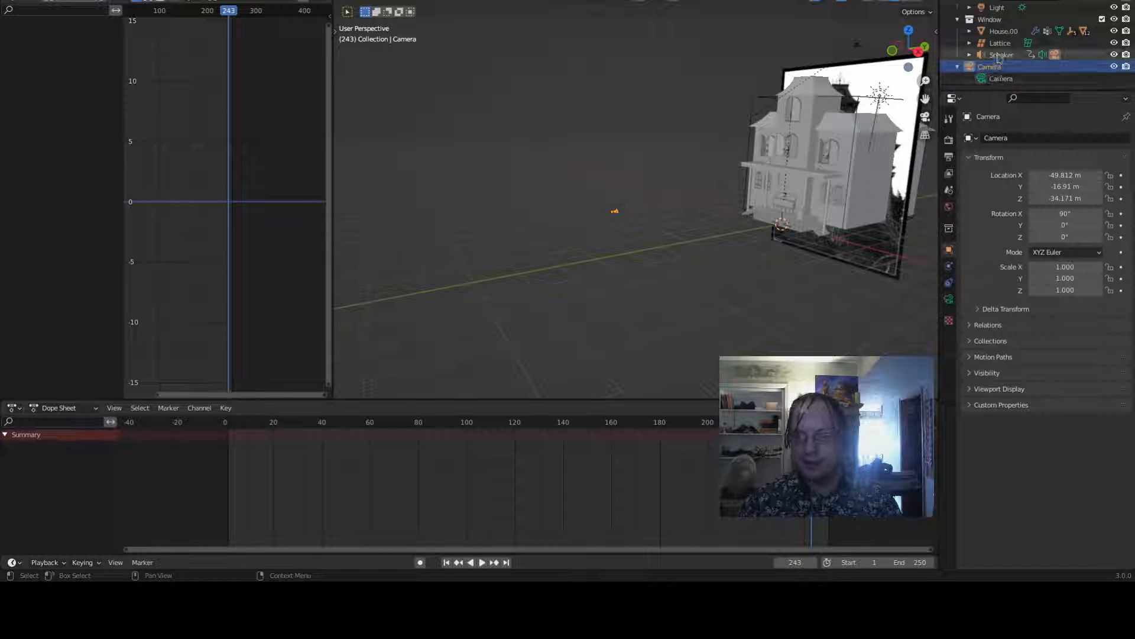
left_click(999, 57)
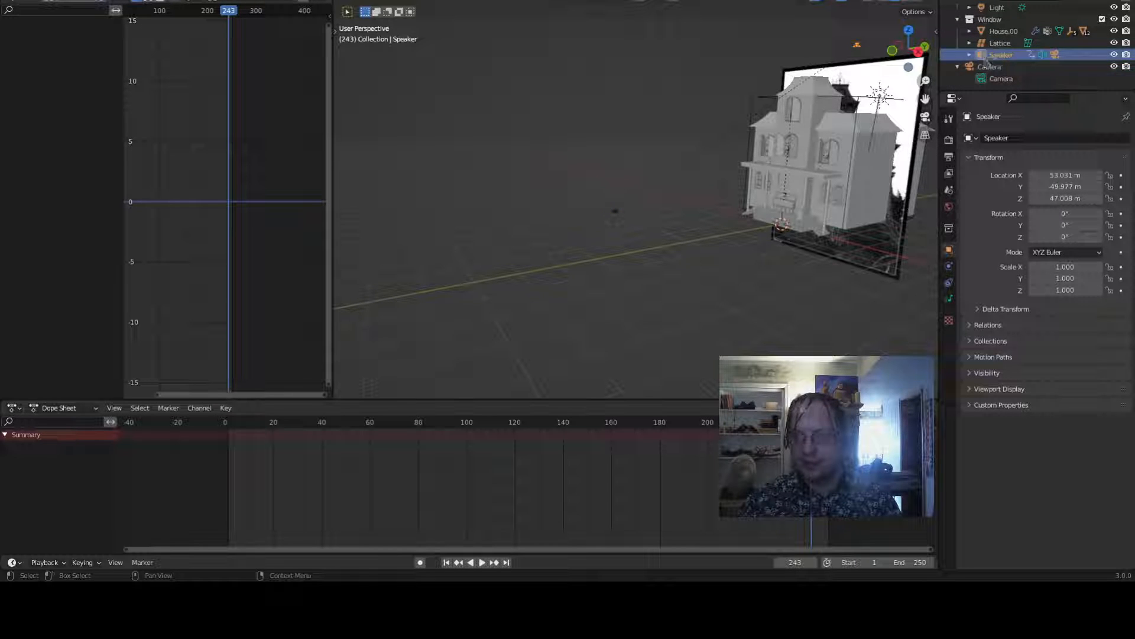
left_click(615, 213)
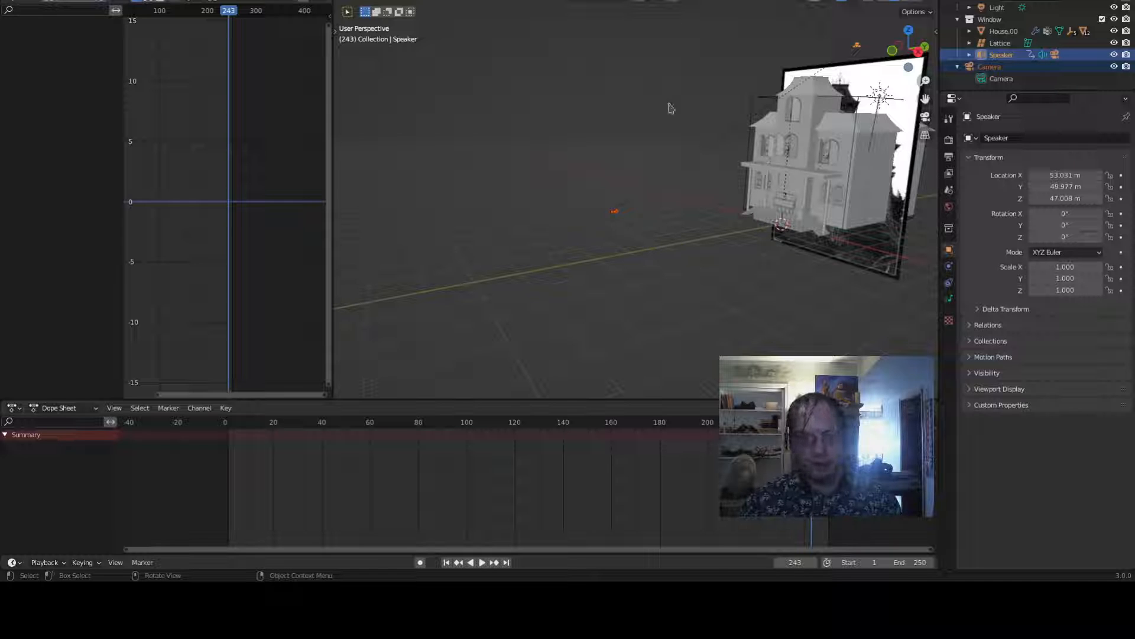
left_click(618, 212, "shift")
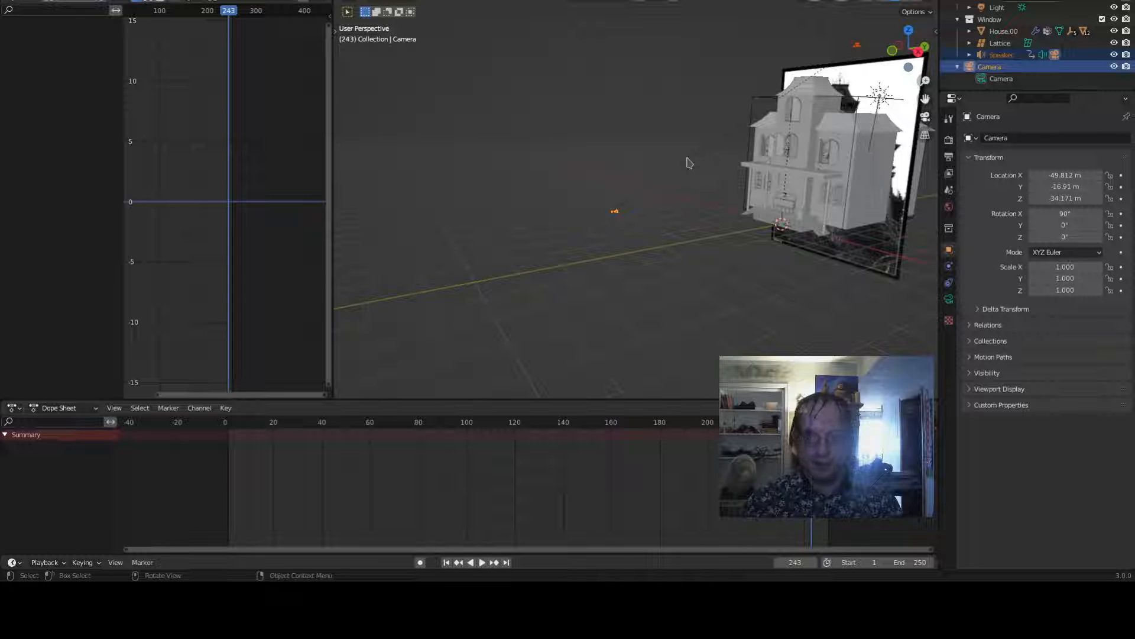
key("ctrl+p")
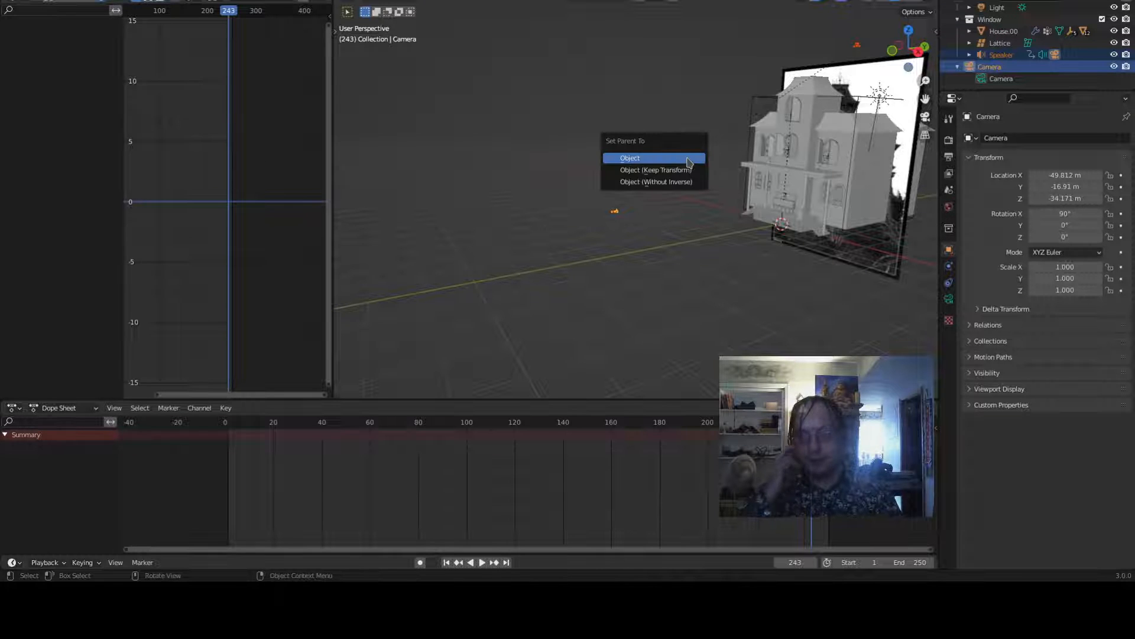
left_click(689, 160)
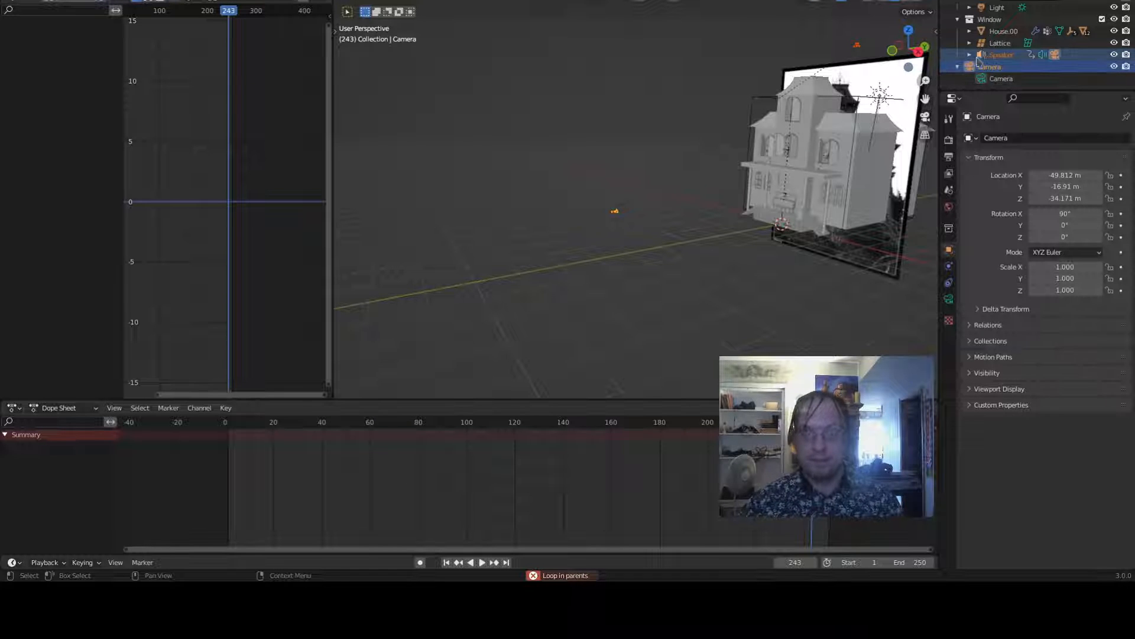
left_click_drag(992, 59, 969, 17)
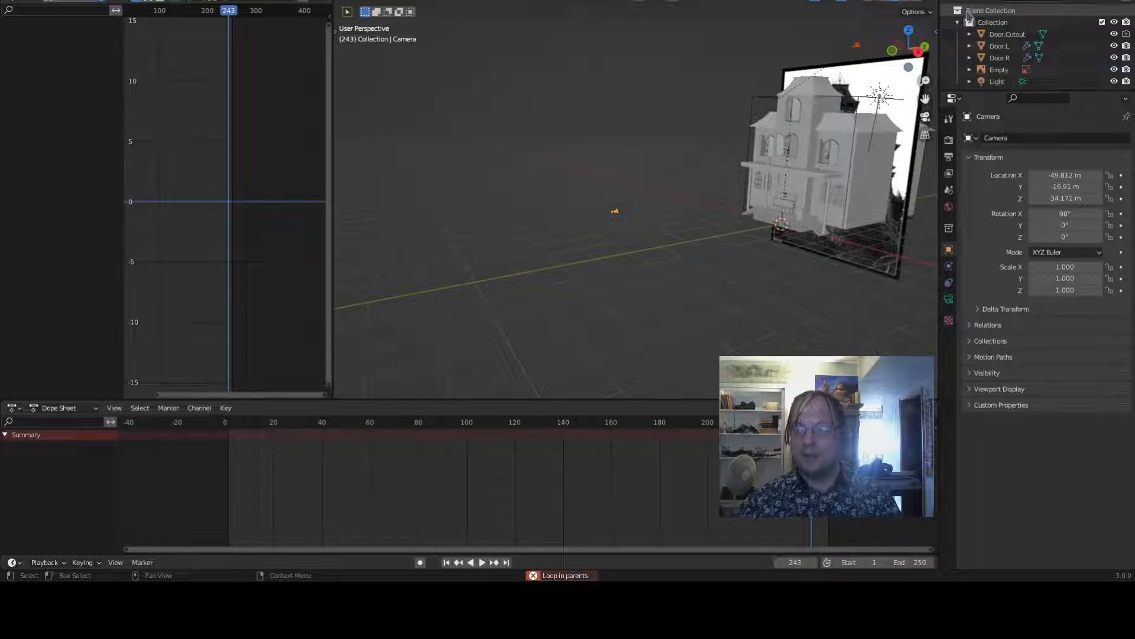
scroll(973, 41, "down", 3)
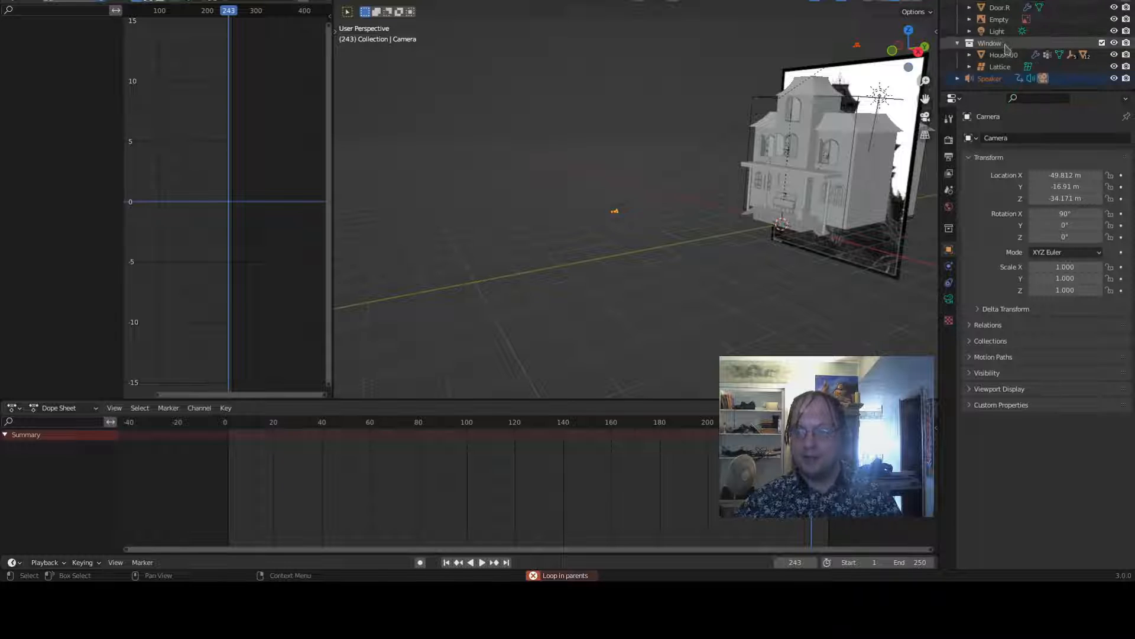
left_click(954, 79, "shift")
scroll(991, 85, "down", 3)
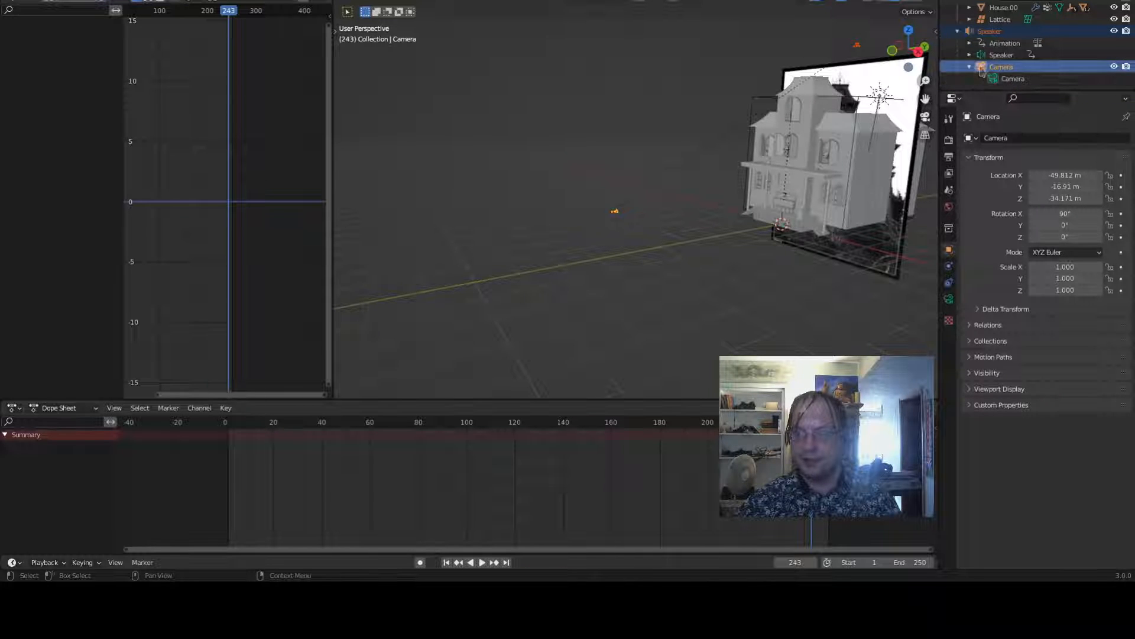
left_click_drag(979, 43, 998, 68)
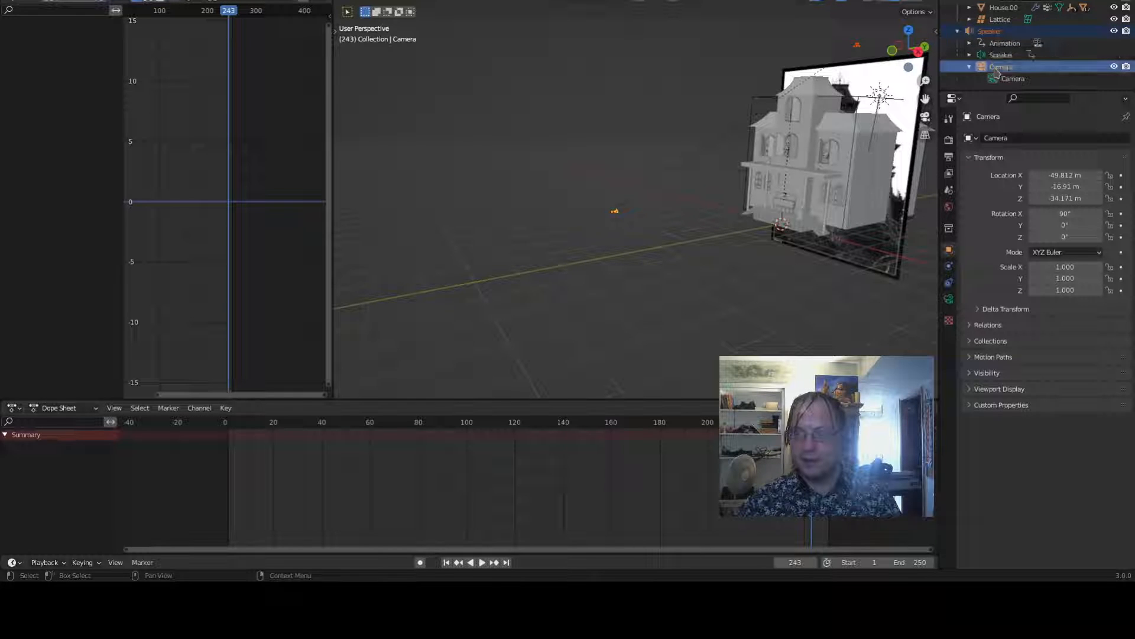
key("ctrl+p")
left_click(613, 182)
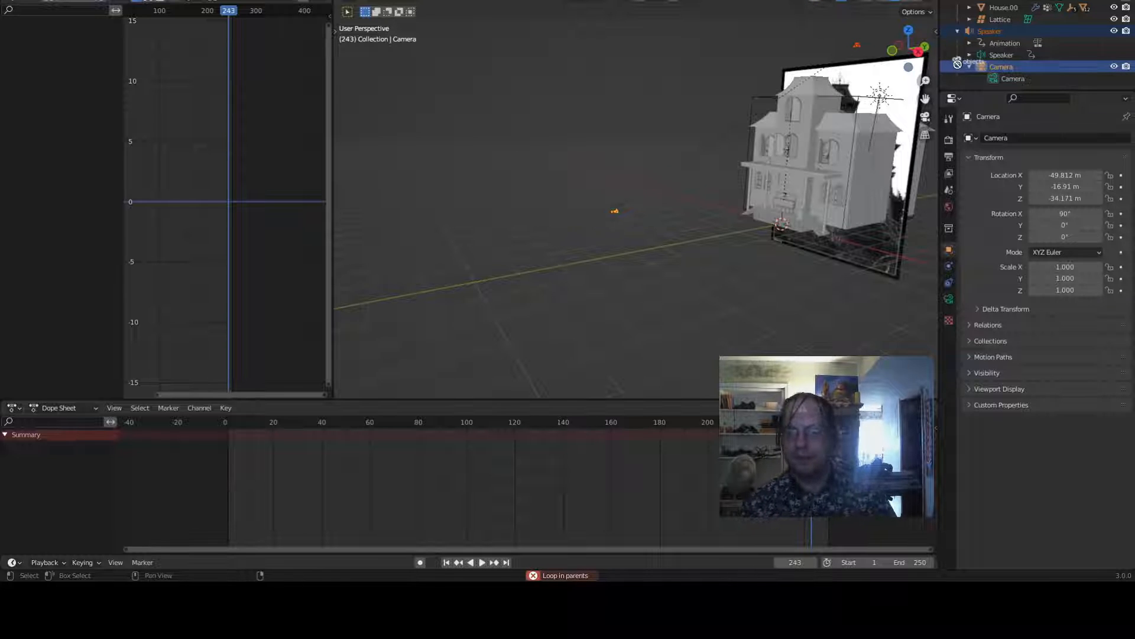
left_click_drag(983, 67, 945, 67)
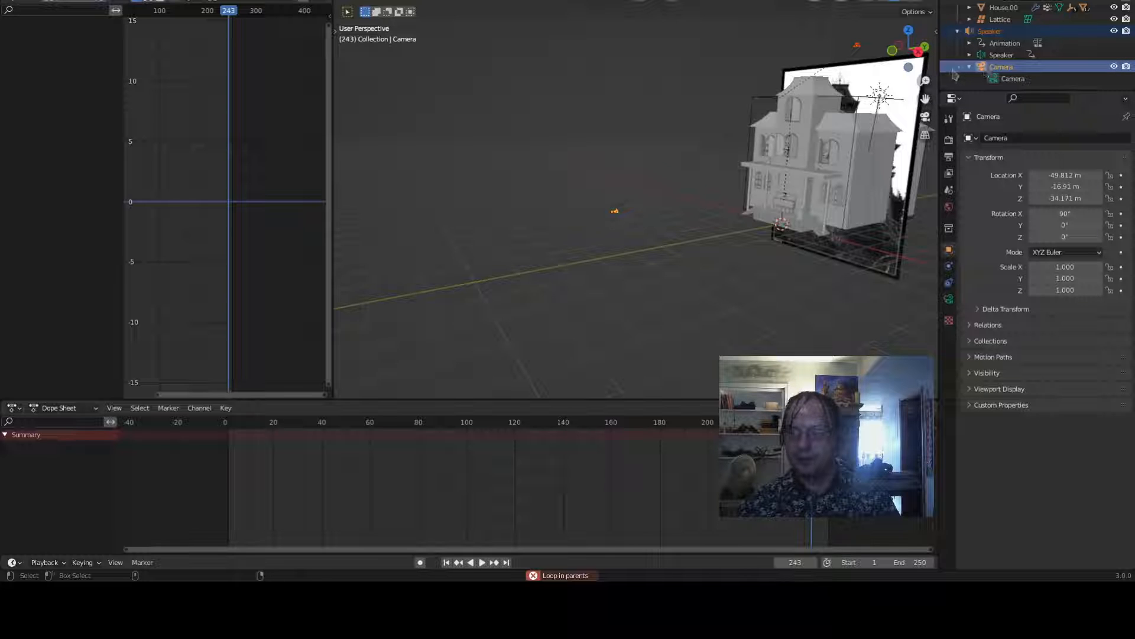
right_click(983, 70)
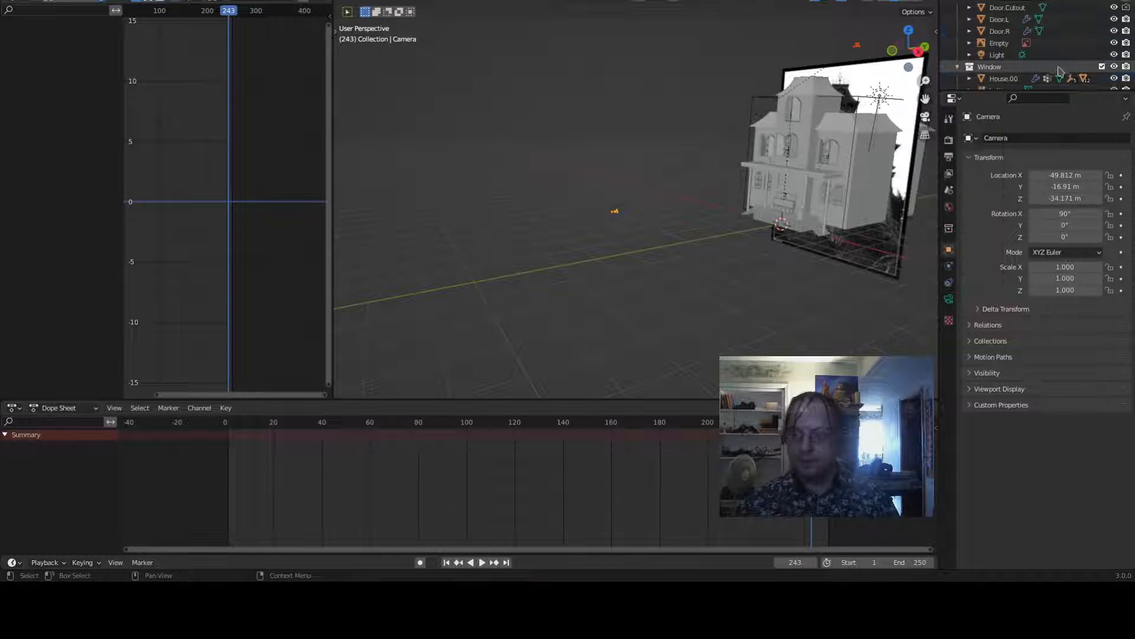
- Parent the camera to the lattice object
scroll(775, 152, "up", 4)
middle_click_drag(775, 153, 722, 167)
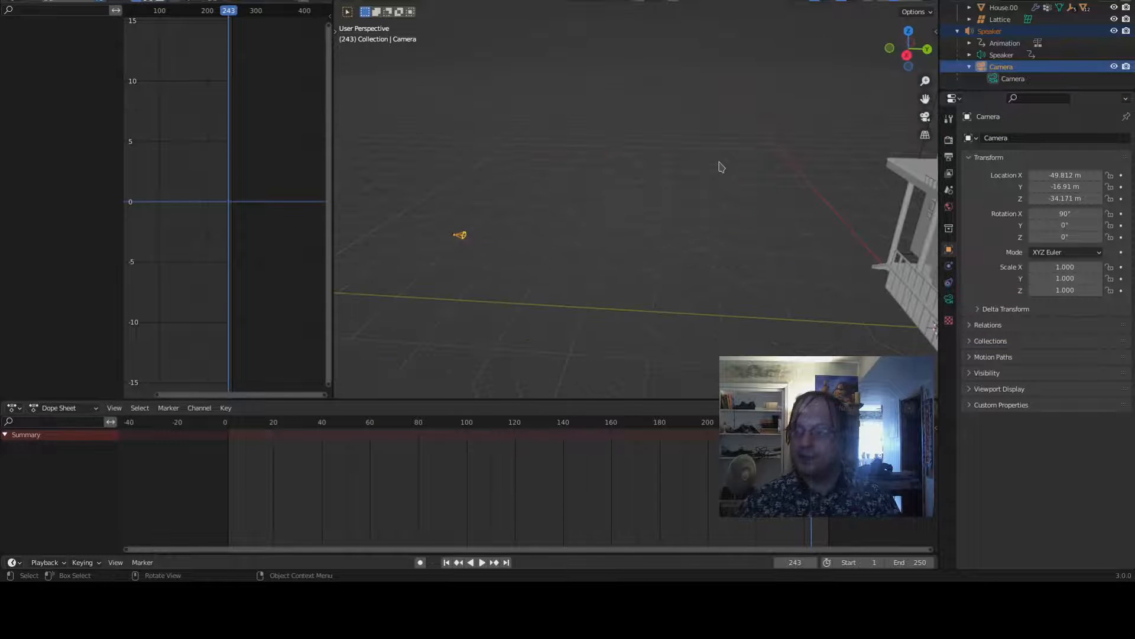
middle_click_drag(860, 164, 519, 171, "shift")
scroll(519, 171, "down", 5)
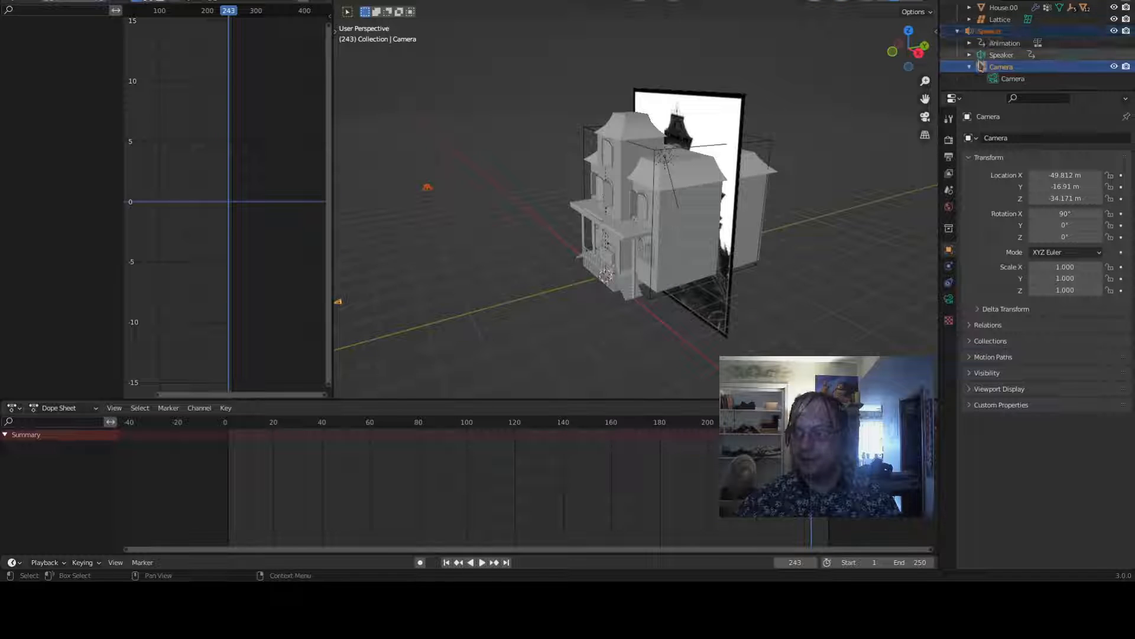
left_click_drag(985, 71, 988, 44)
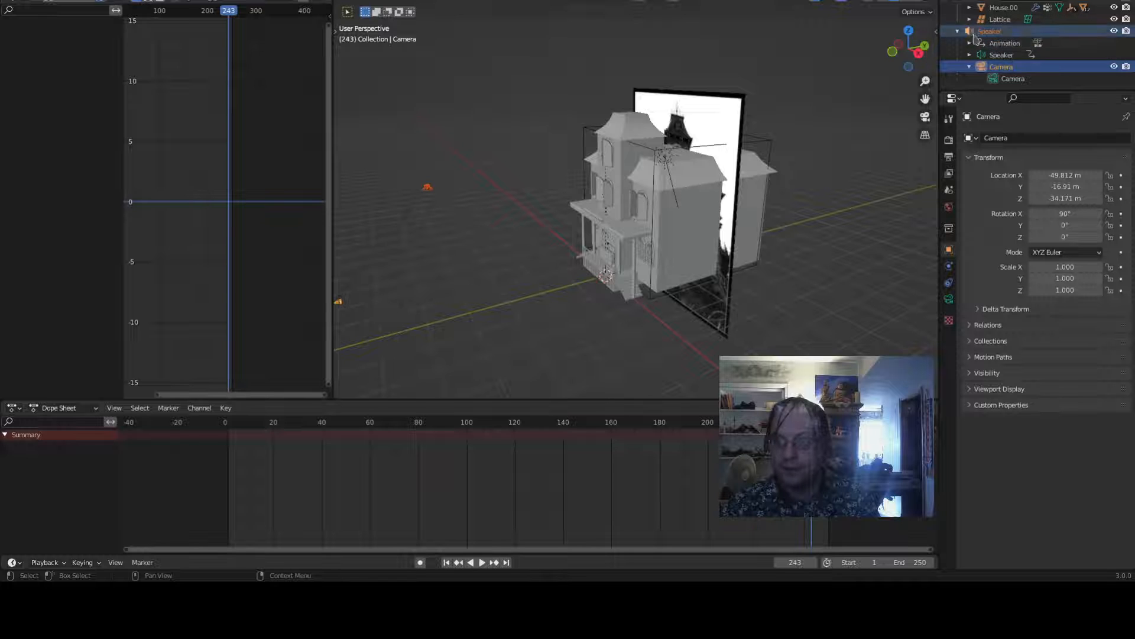
left_click(1000, 18, "ctrl")
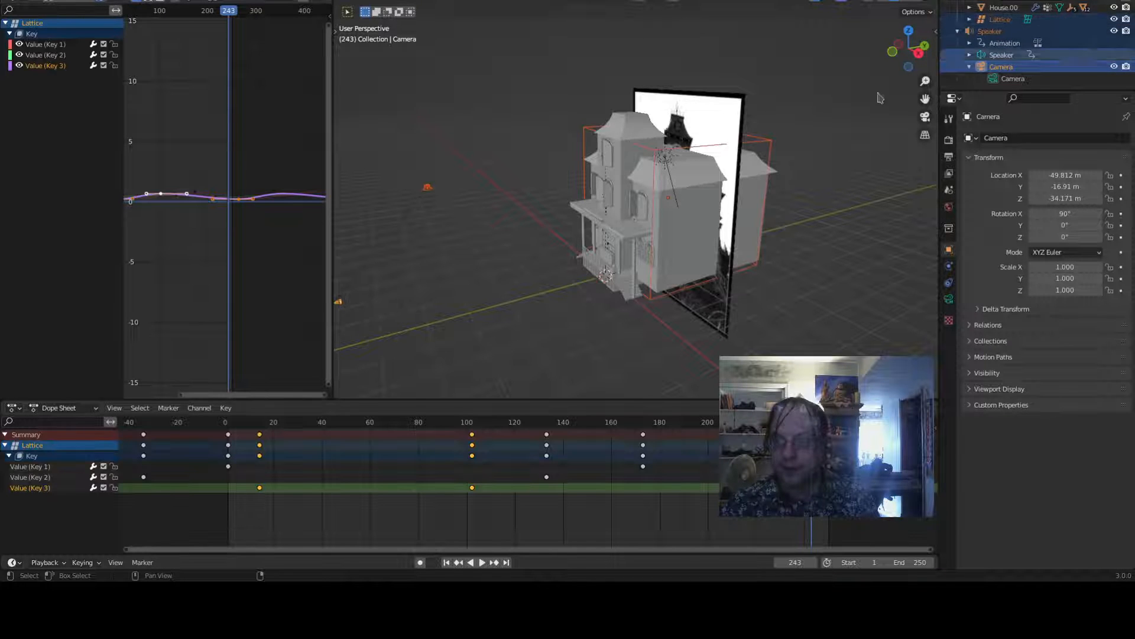
left_click(997, 67)
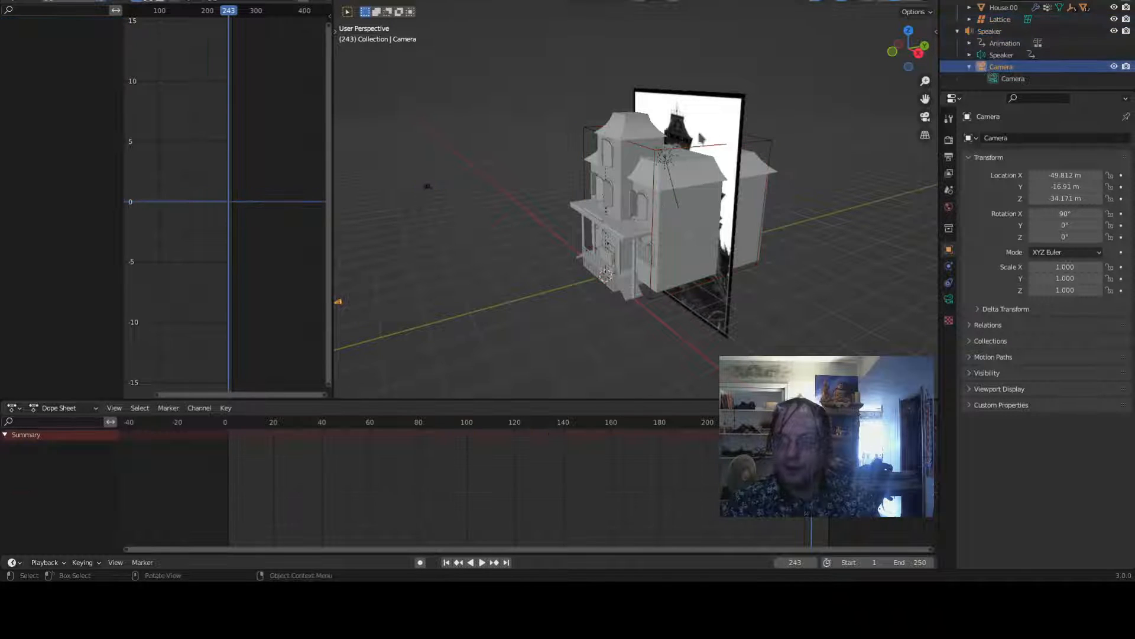
left_click(754, 139, "shift")
key("ctrl+p")
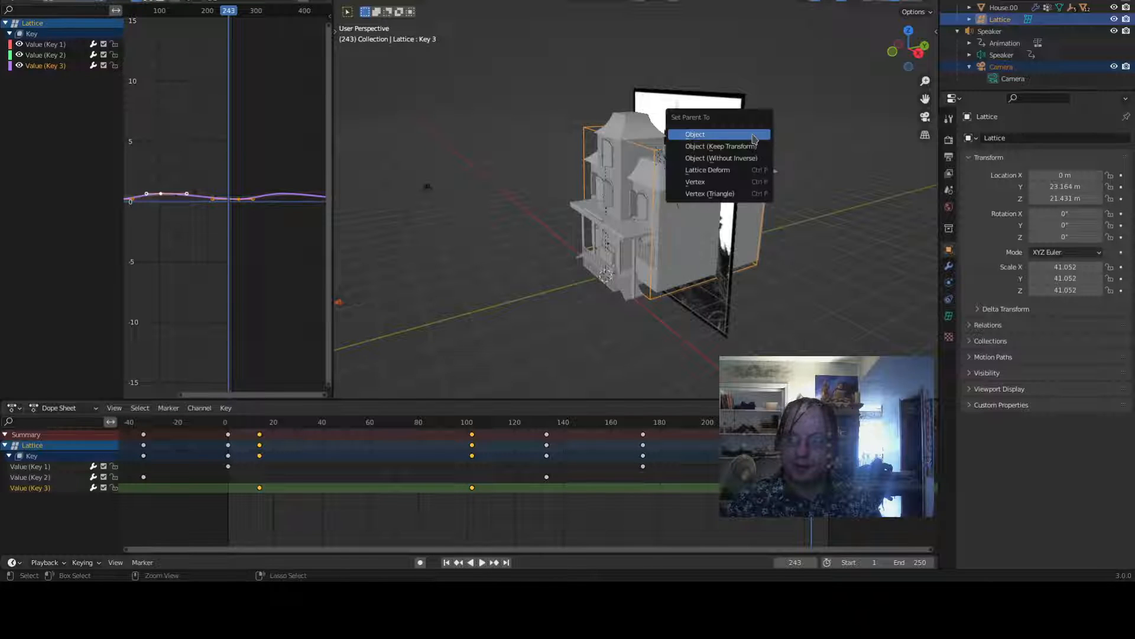
left_click(754, 136)
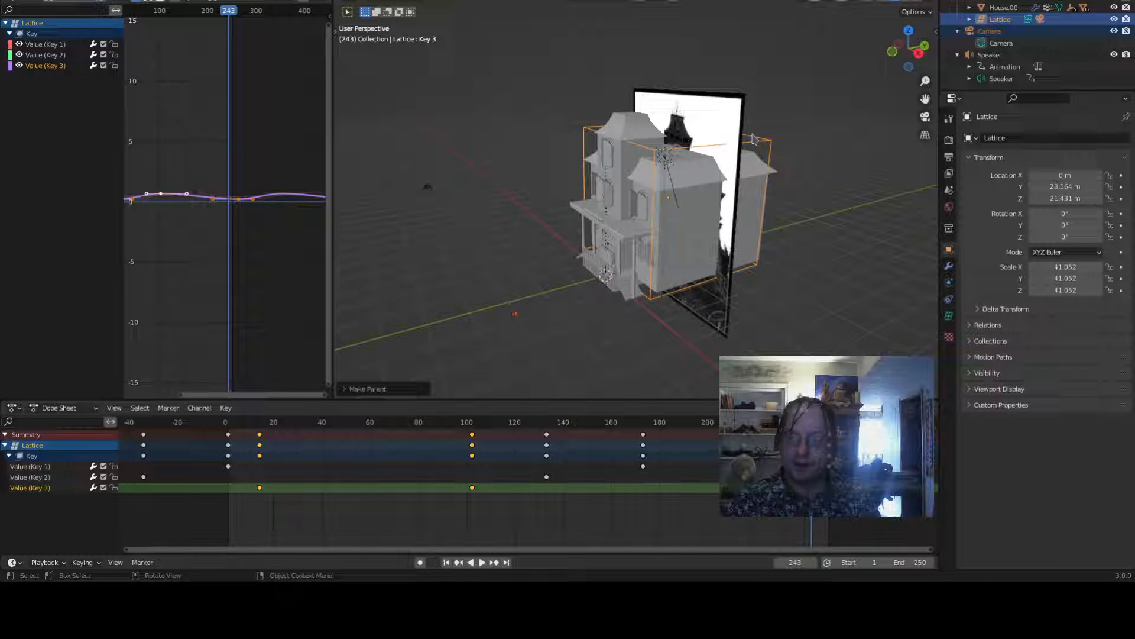
- Parent the speaker to the camera with the Object parent option
left_click(426, 187, "shift")
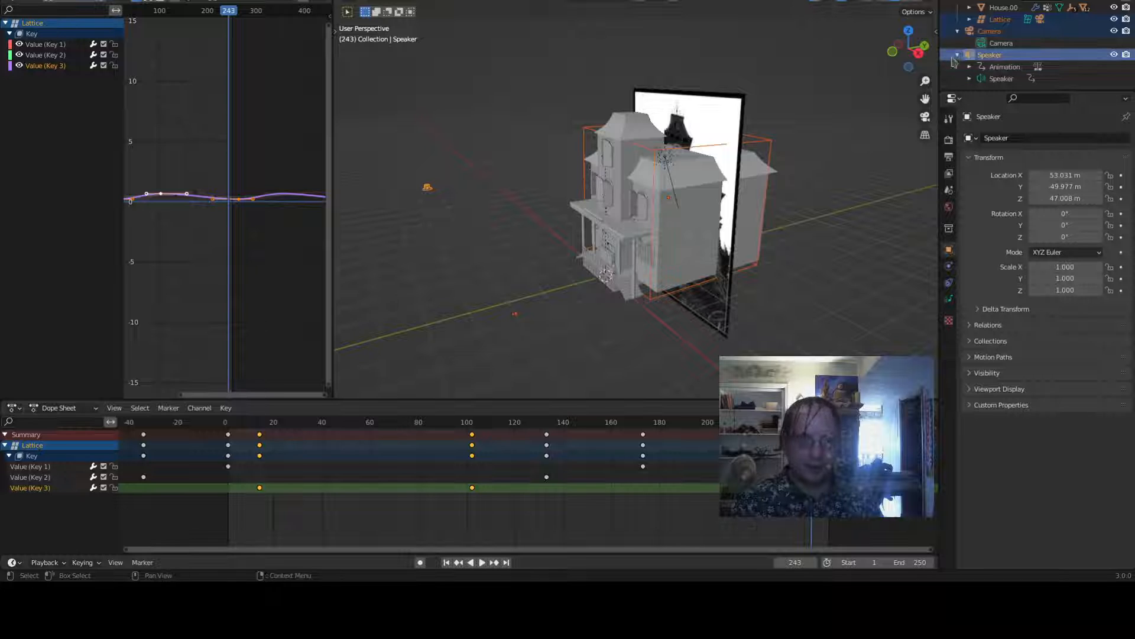
left_click(978, 55)
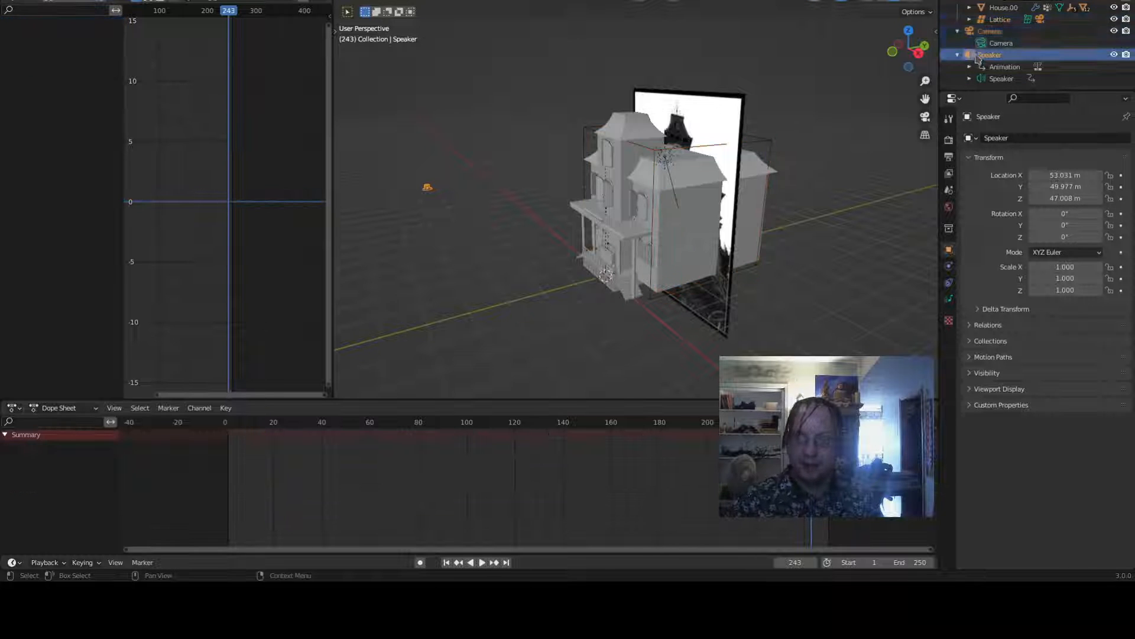
left_click(980, 32, "ctrl")
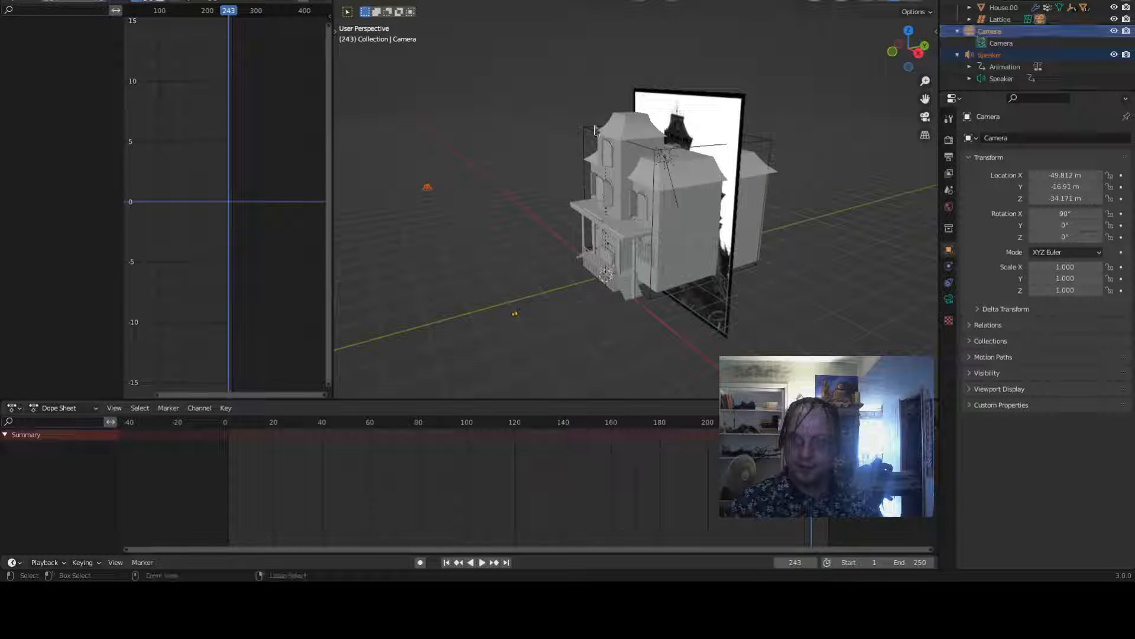
key("ctrl+p")
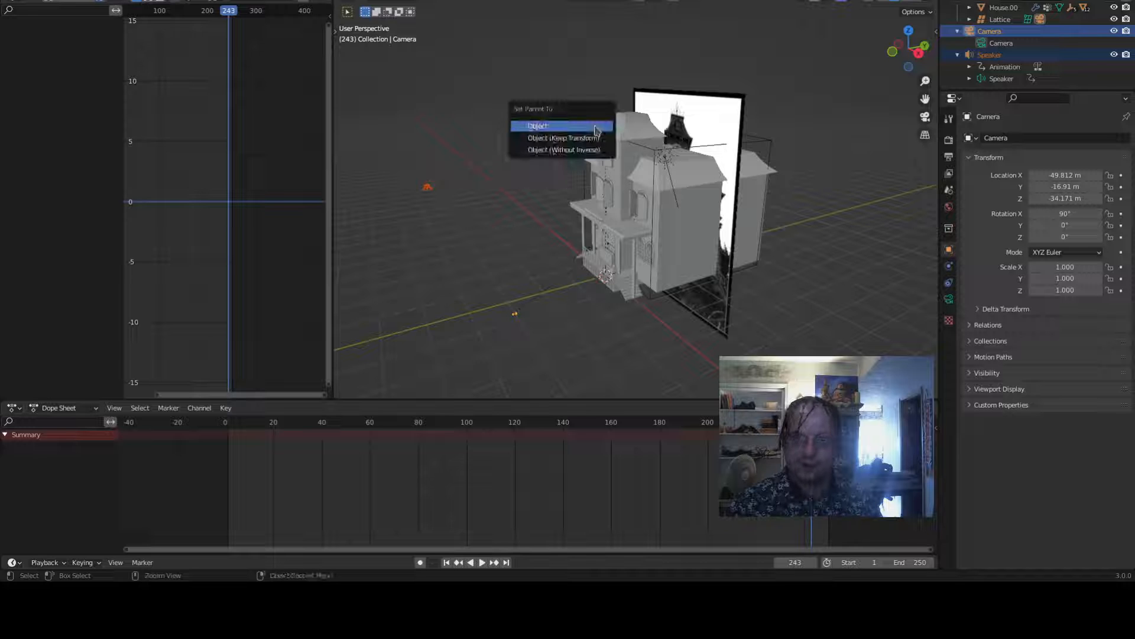
left_click(596, 126)
middle_click_drag(548, 195, 628, 302)
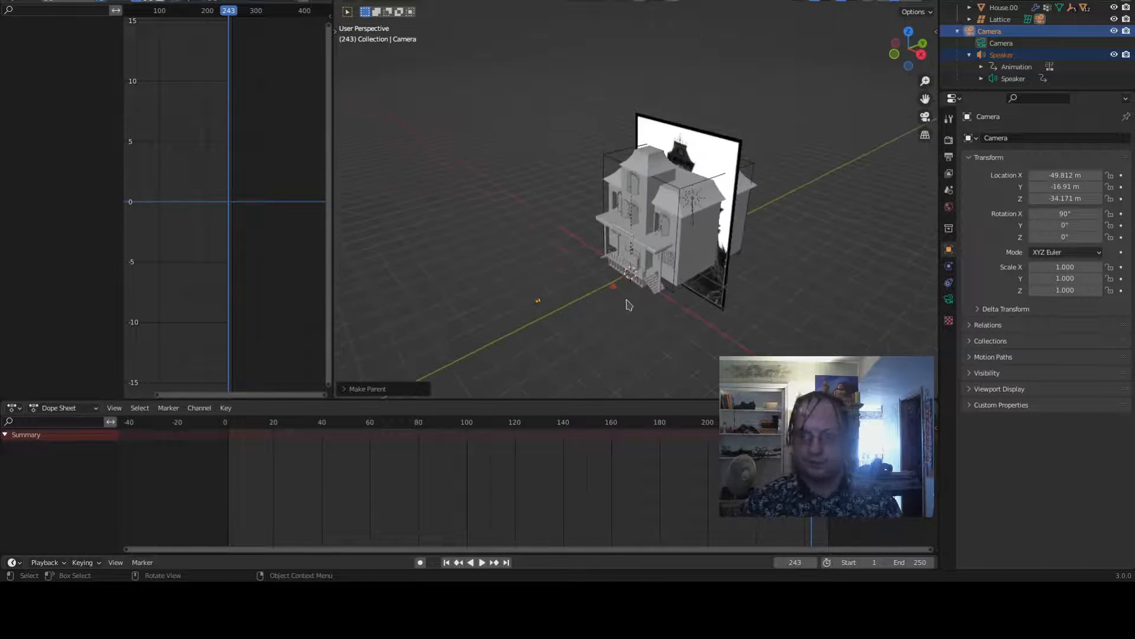
- Place the 3D cursor at the camera's position
left_click(615, 290)
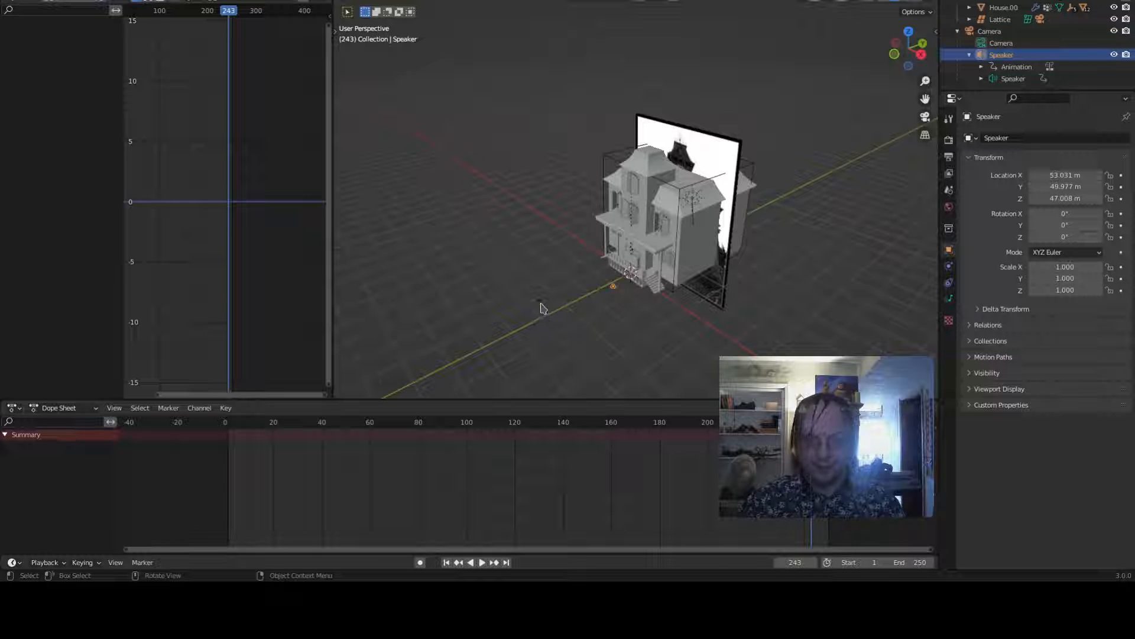
left_click(541, 307)
key("shift+s")
left_click(599, 321)
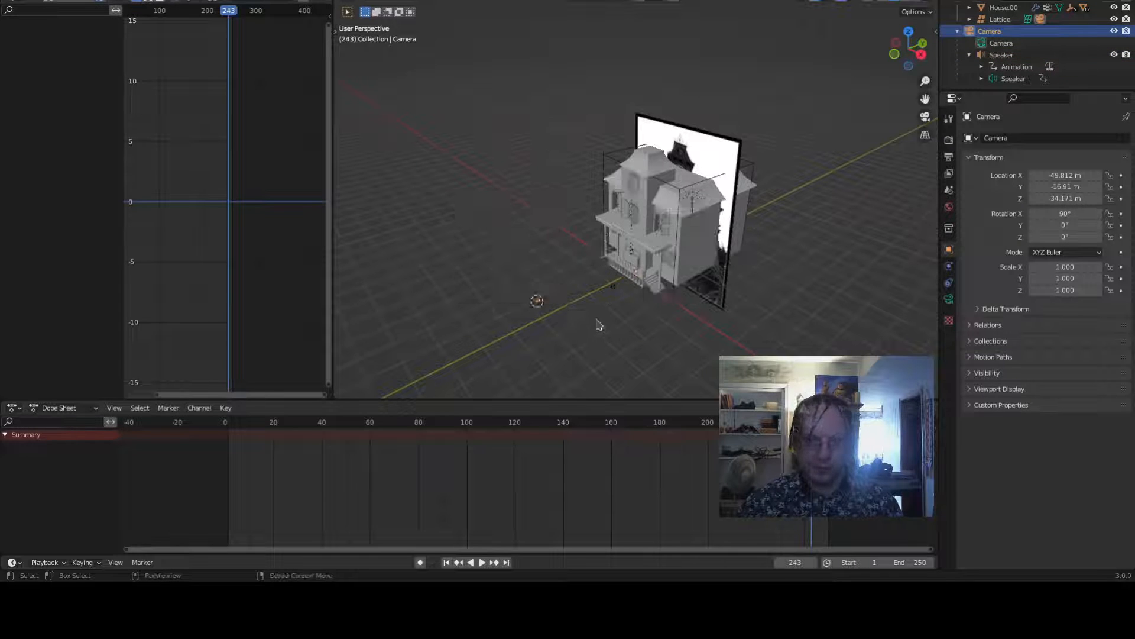
- Snap the speaker to the 3D cursor so it sits at the camera
left_click(615, 289)
key("shift+a")
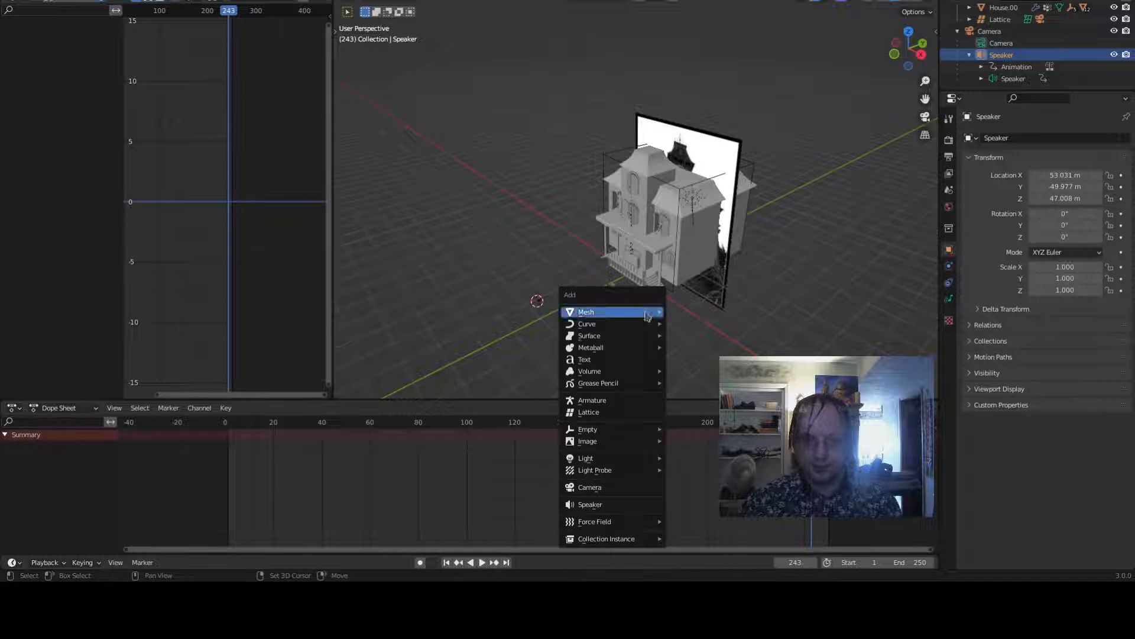
key("shift+s")
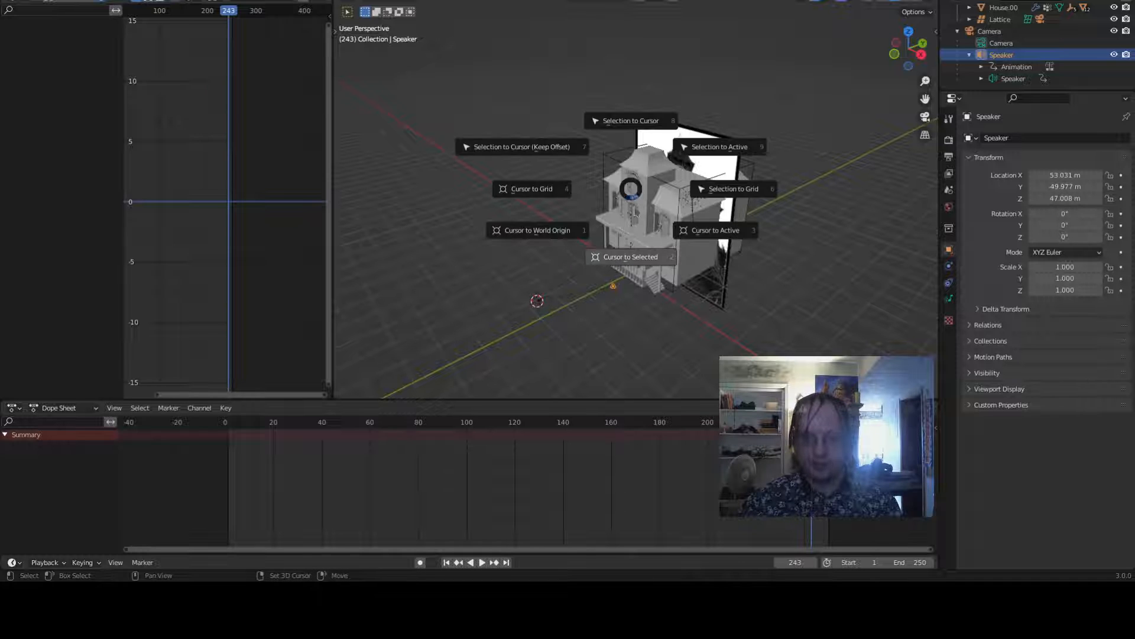
left_click(508, 136)
key("shift+s")
left_click(488, 133)
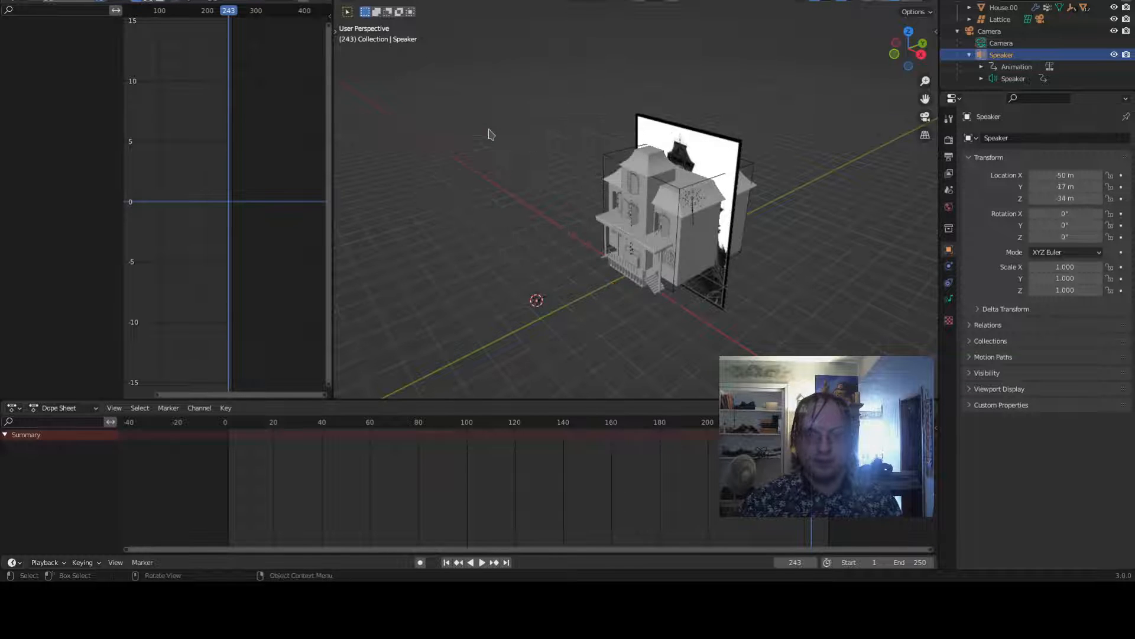
- Switch to the camera view, select the camera and move it along Z to about 18 m
scroll(646, 291, "up", 5)
key("KP_0")
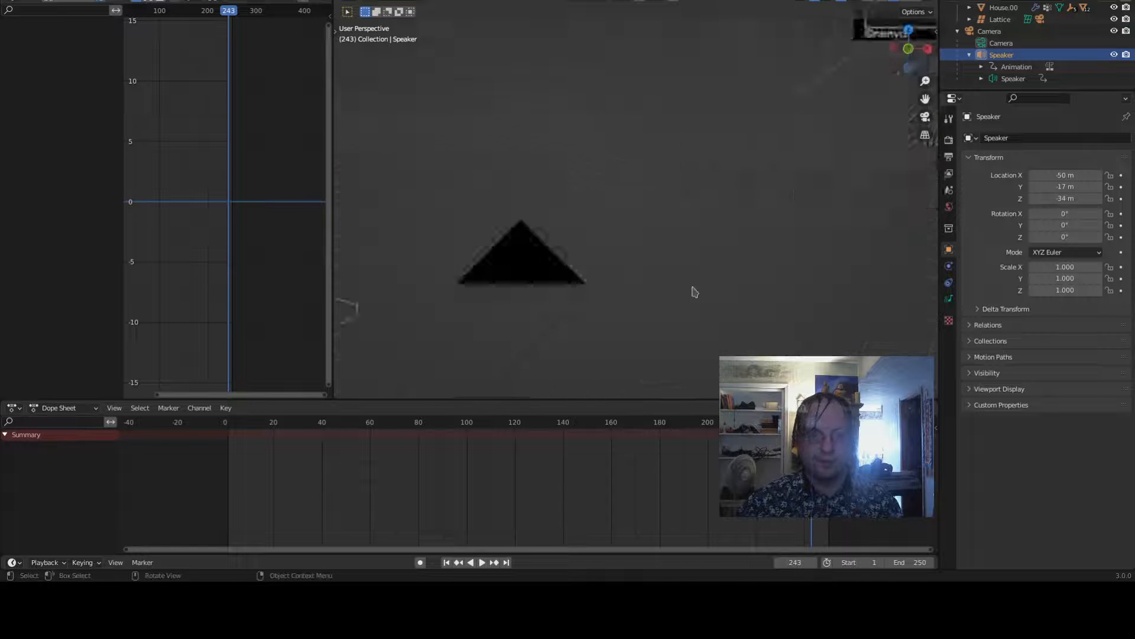
left_click(693, 169)
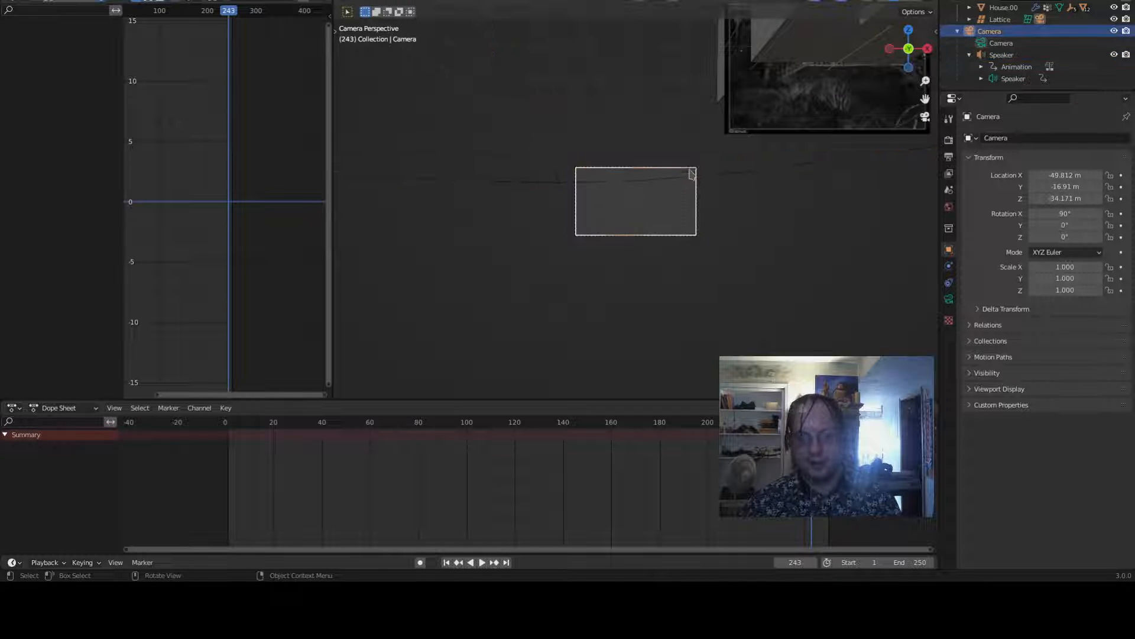
key("g")
key("z")
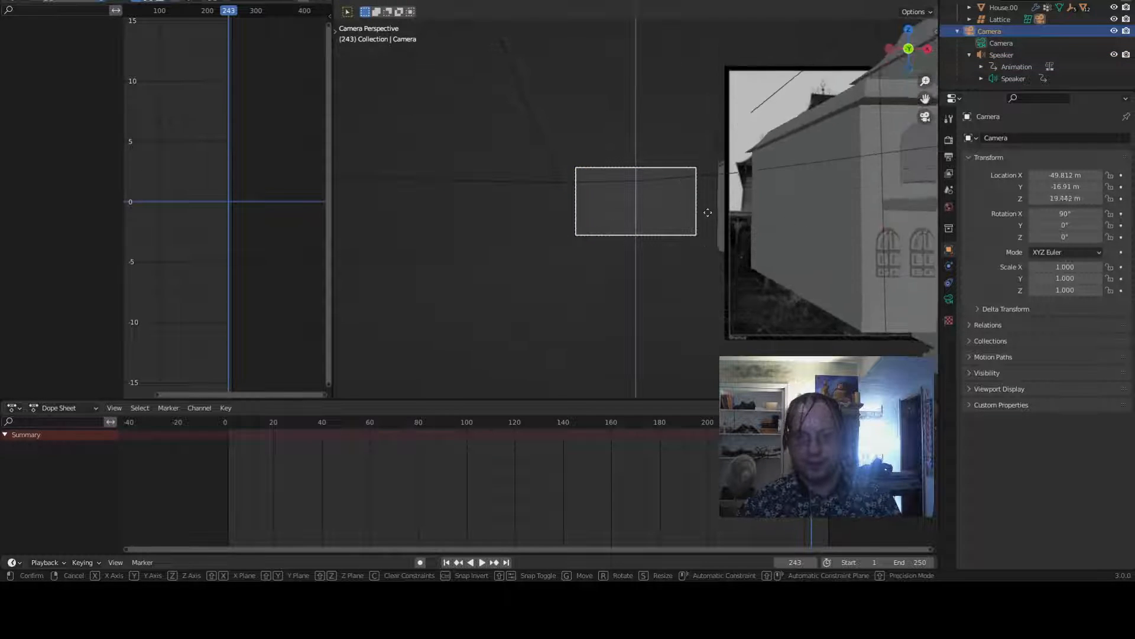
left_click(705, 253)
- Move the camera horizontally to about X 0.76 m and Y -89 m to frame the house
key("g")
key("x")
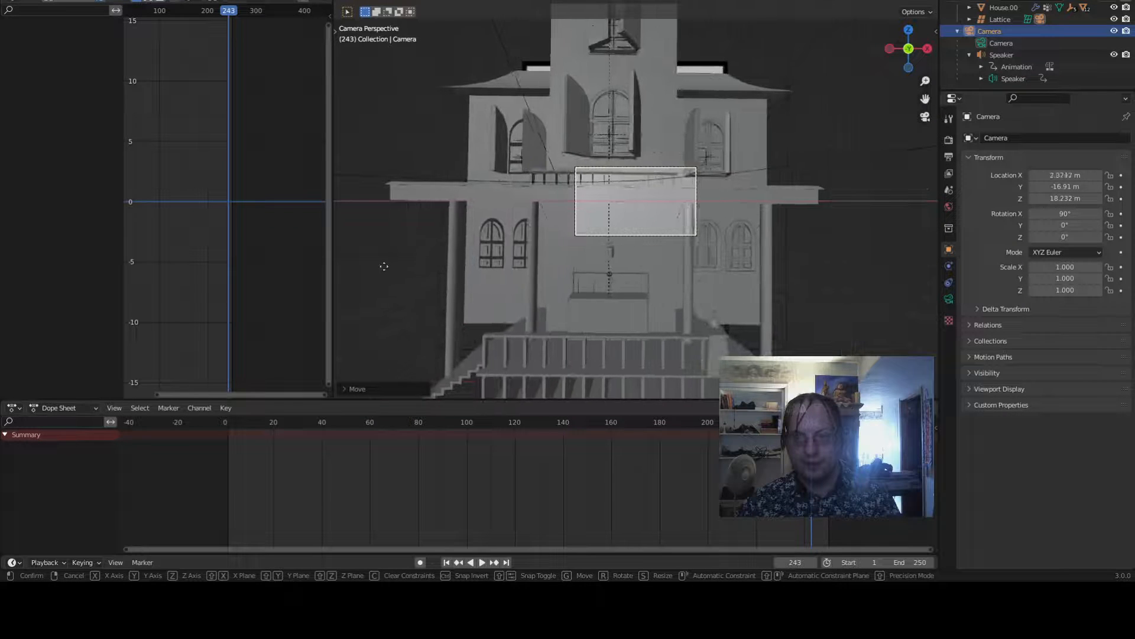
key("y")
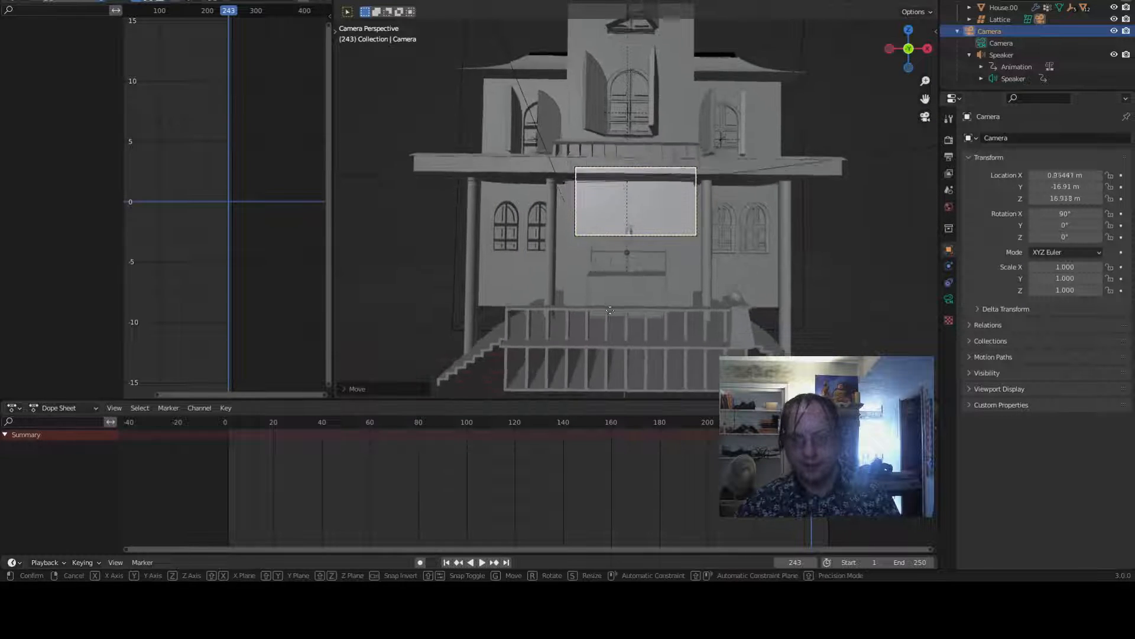
left_click(598, 358)
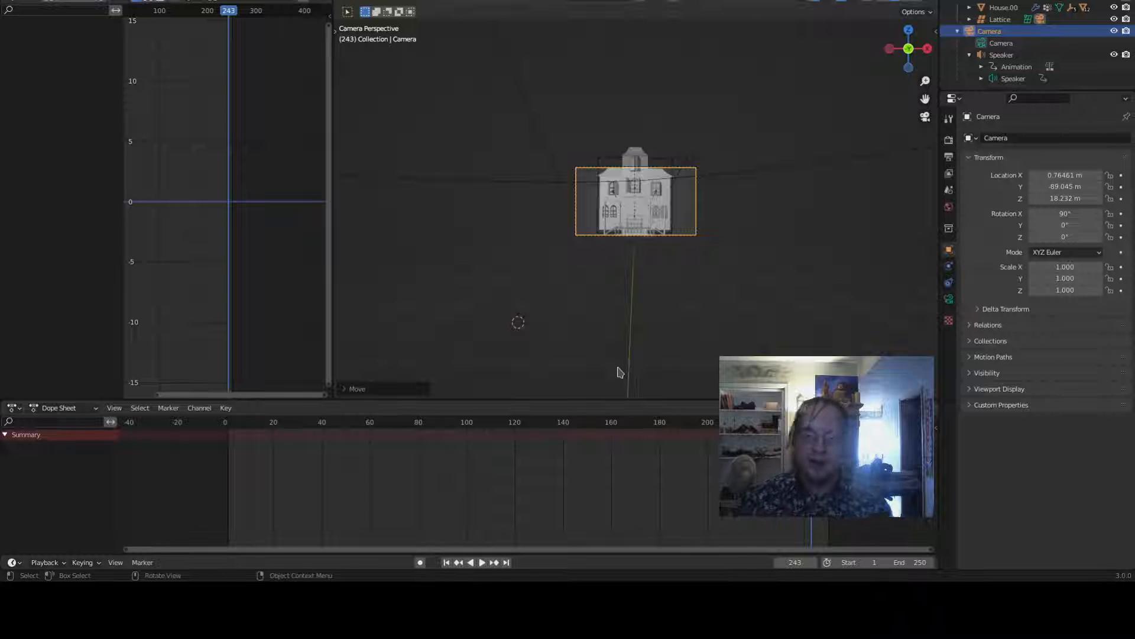
- Inspect the camera framing by toggling camera view and orbiting and zooming around the house
scroll(743, 260, "up", 3)
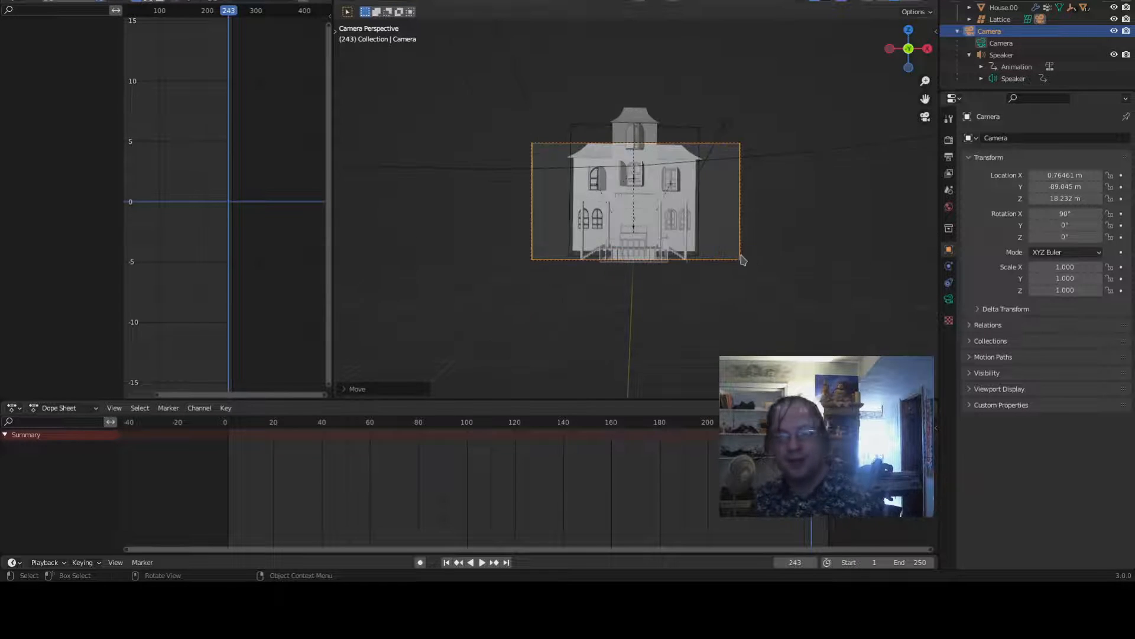
middle_click_drag(743, 260, 715, 297)
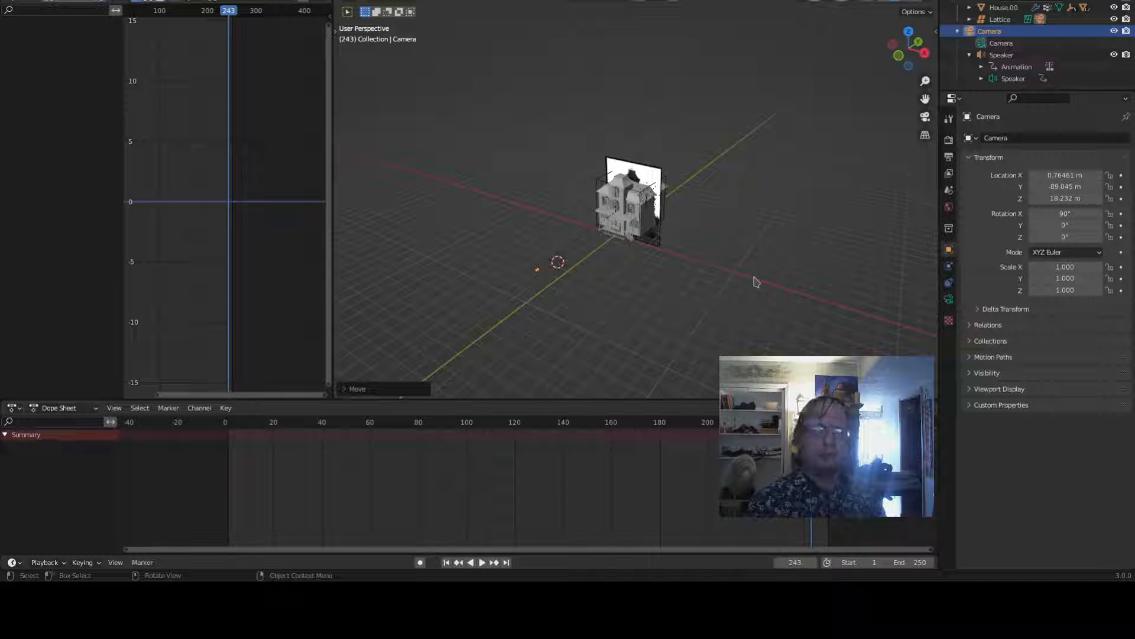
scroll(755, 281, "up", 3)
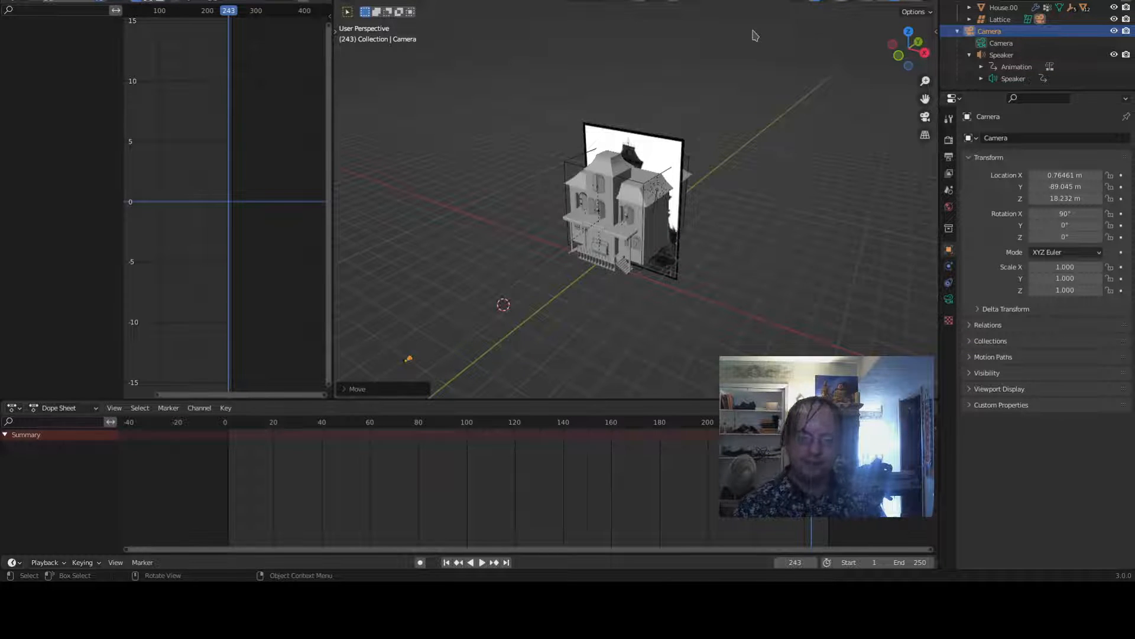
key("KP_0")
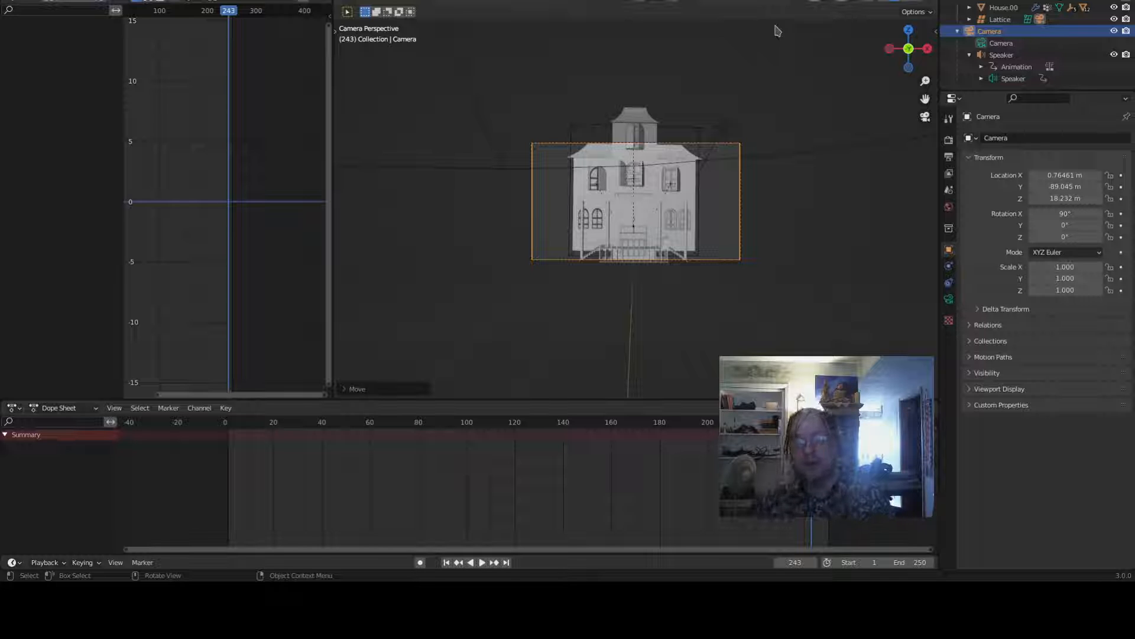
scroll(777, 31, "up", 3)
middle_click_drag(777, 31, 693, 214)
scroll(693, 214, "up", 5)
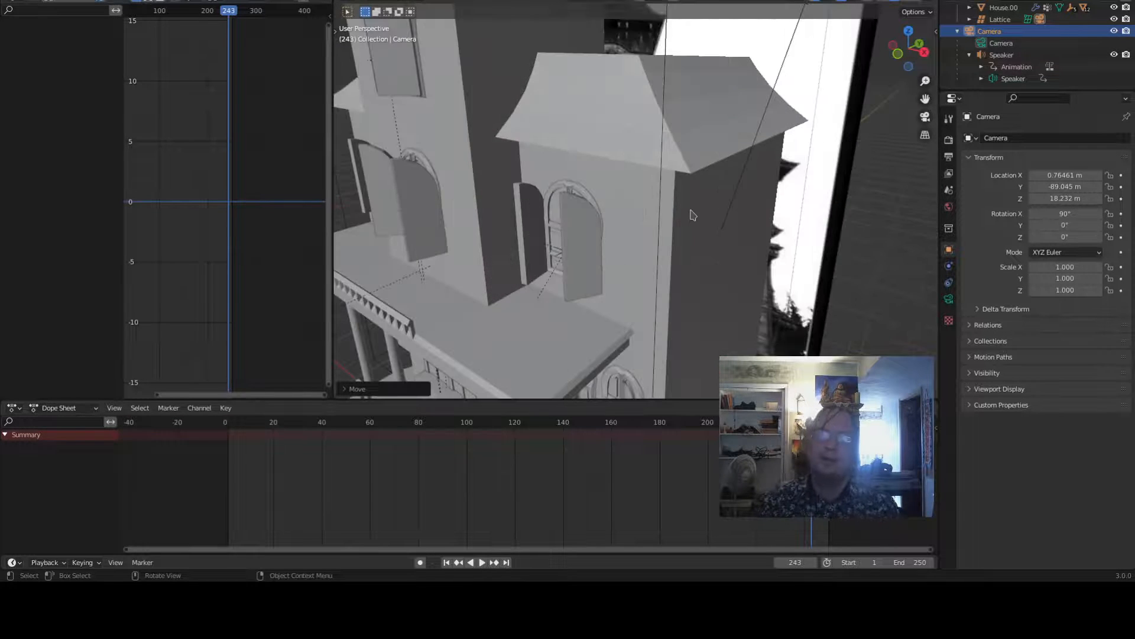
scroll(693, 214, "down", 8)
middle_click_drag(723, 152, 761, 159)
scroll(761, 160, "up", 4)
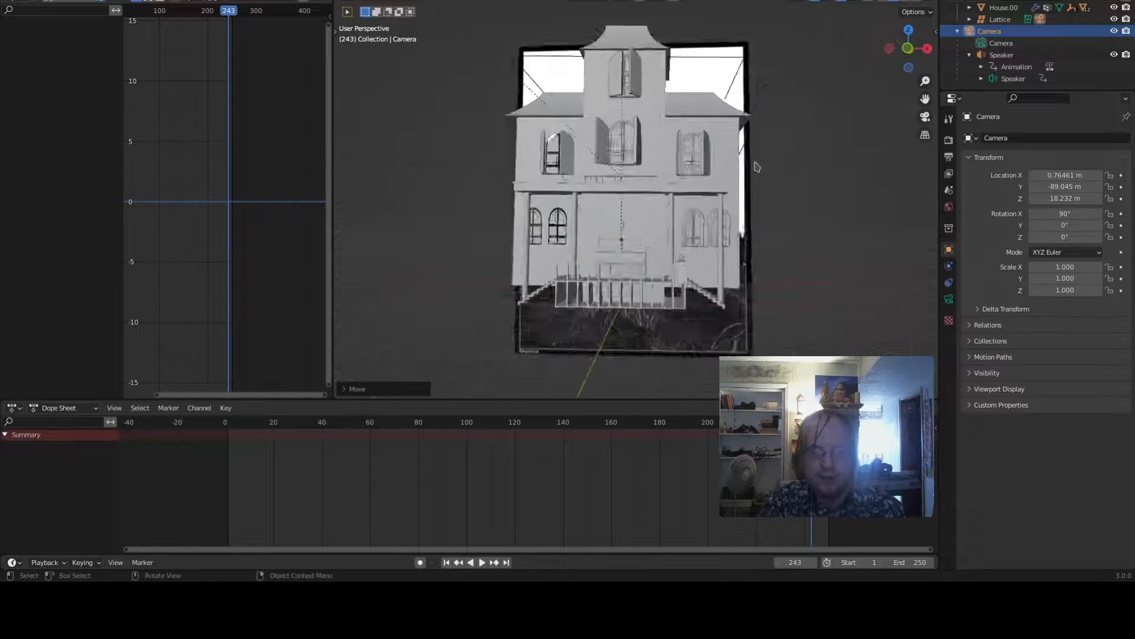
scroll(757, 167, "up", 3)
scroll(761, 157, "down", 3)
scroll(816, 183, "up", 2)
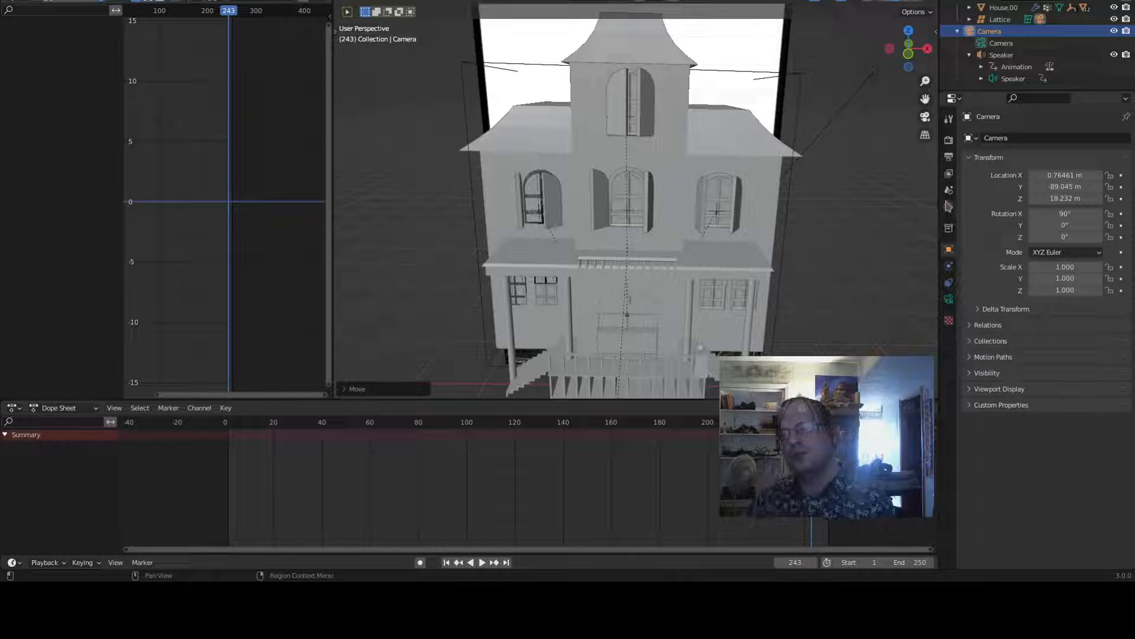
scroll(836, 253, "down", 5)
scroll(768, 234, "up", 3)
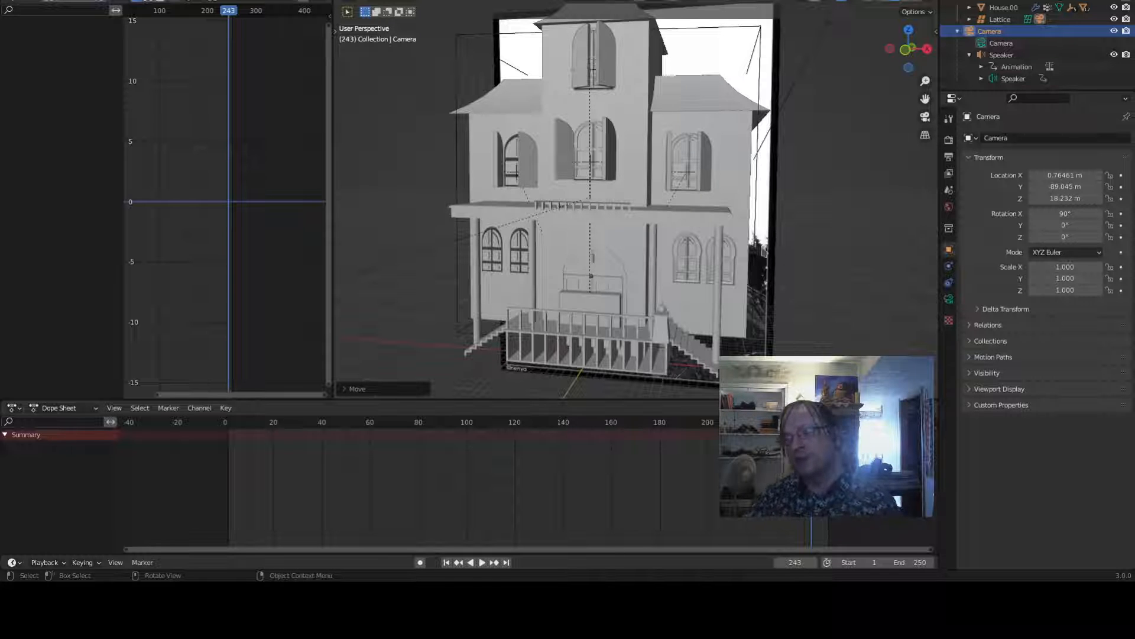
scroll(763, 244, "down", 5)
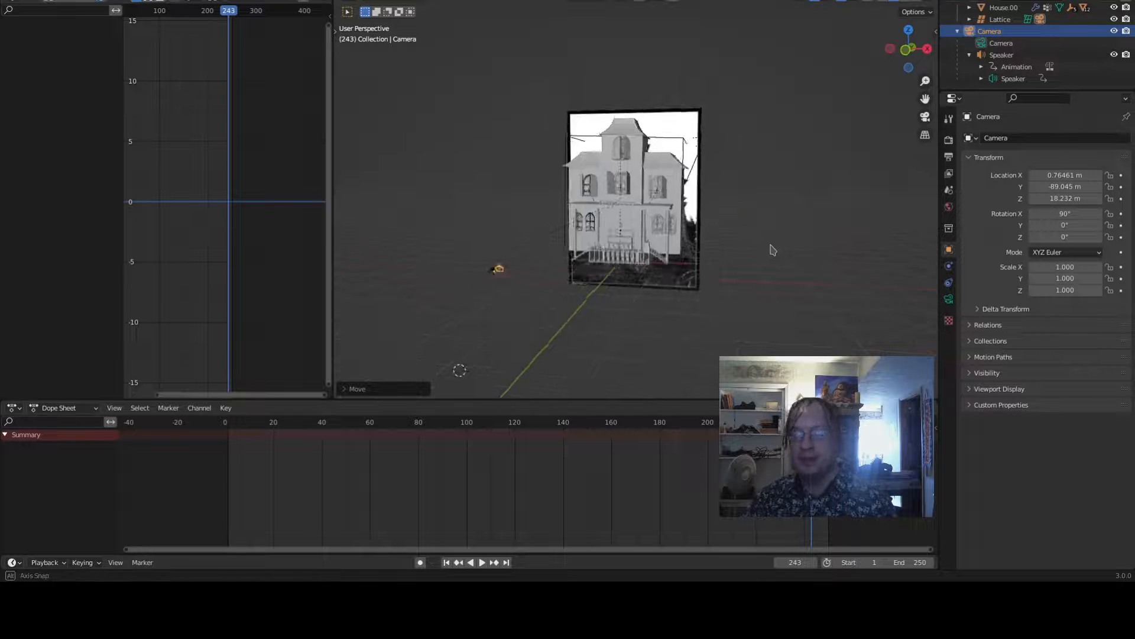
mouse_move(768, 246)
middle_mouse_down()
mouse_move(763, 236)
mouse_move(769, 248)
middle_mouse_up()
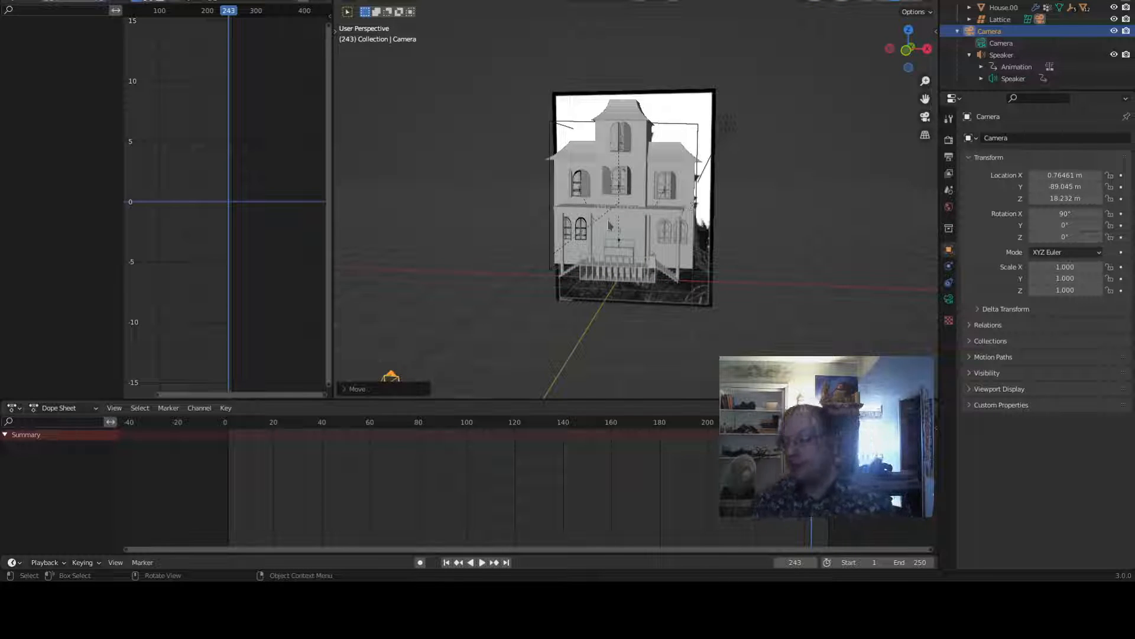
middle_click_drag(687, 204, 657, 265)
scroll(620, 252, "up", 6)
scroll(619, 246, "down", 6)
scroll(658, 264, "up", 1)
scroll(658, 265, "down", 5)
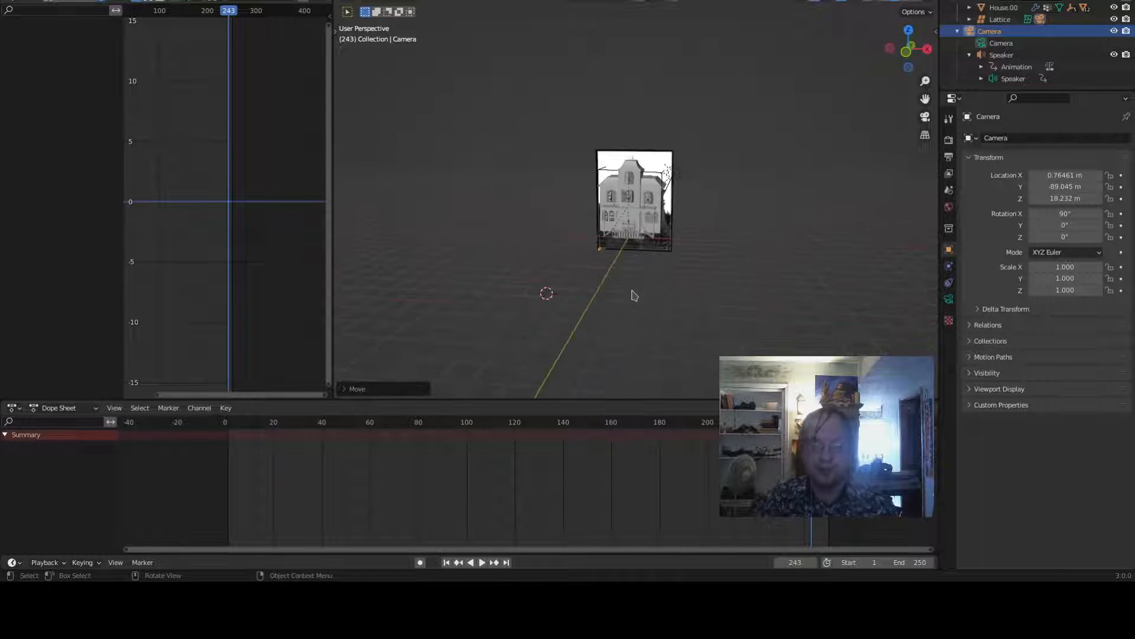
- Select the speaker, open its sound properties, and play the animation through the camera view
left_click(1013, 78)
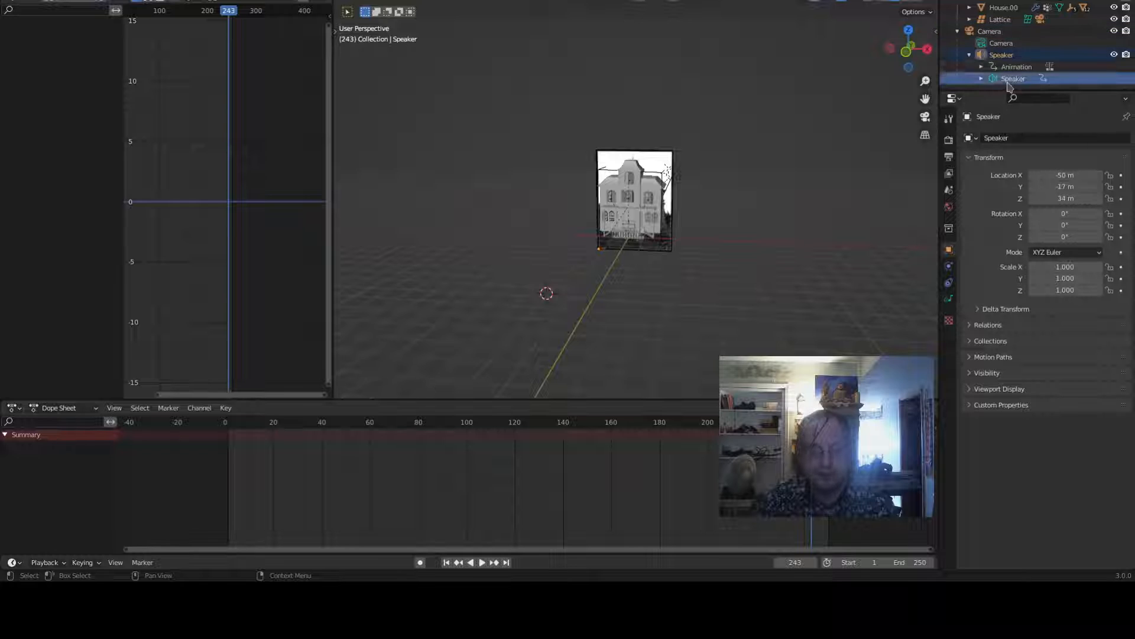
left_click(1013, 55)
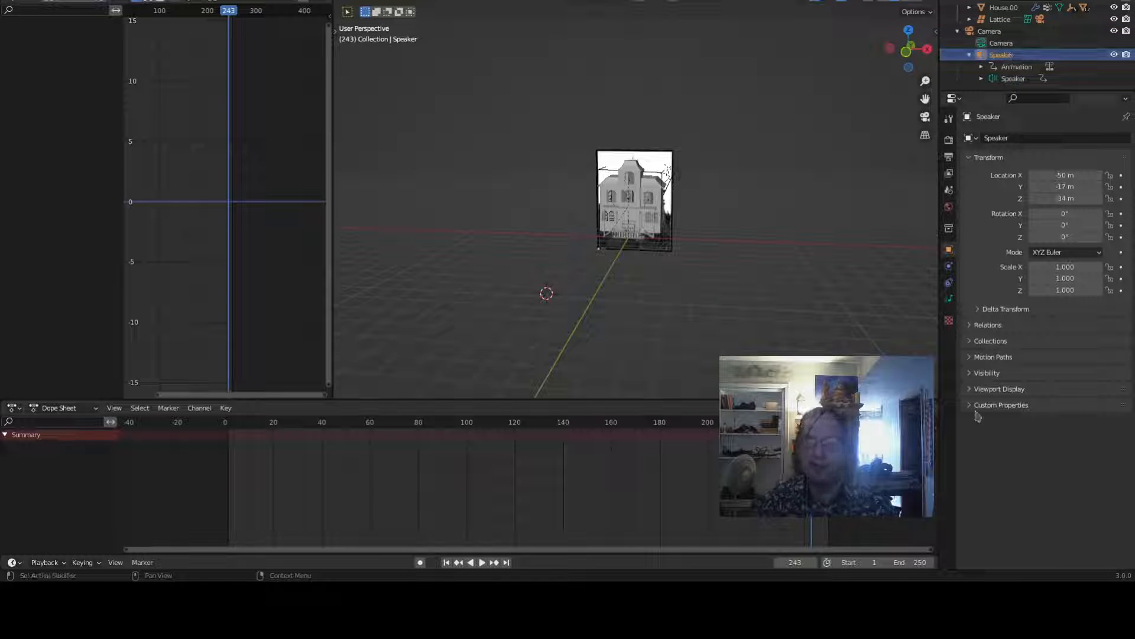
left_click(950, 299)
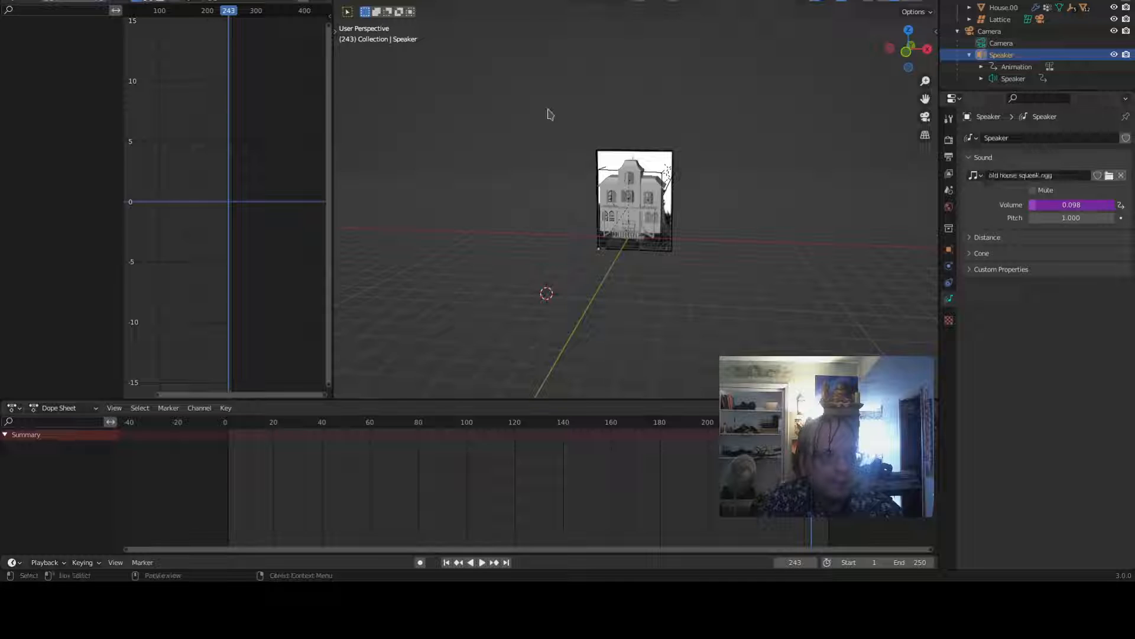
scroll(556, 198, "down", 8)
scroll(686, 245, "up", 7)
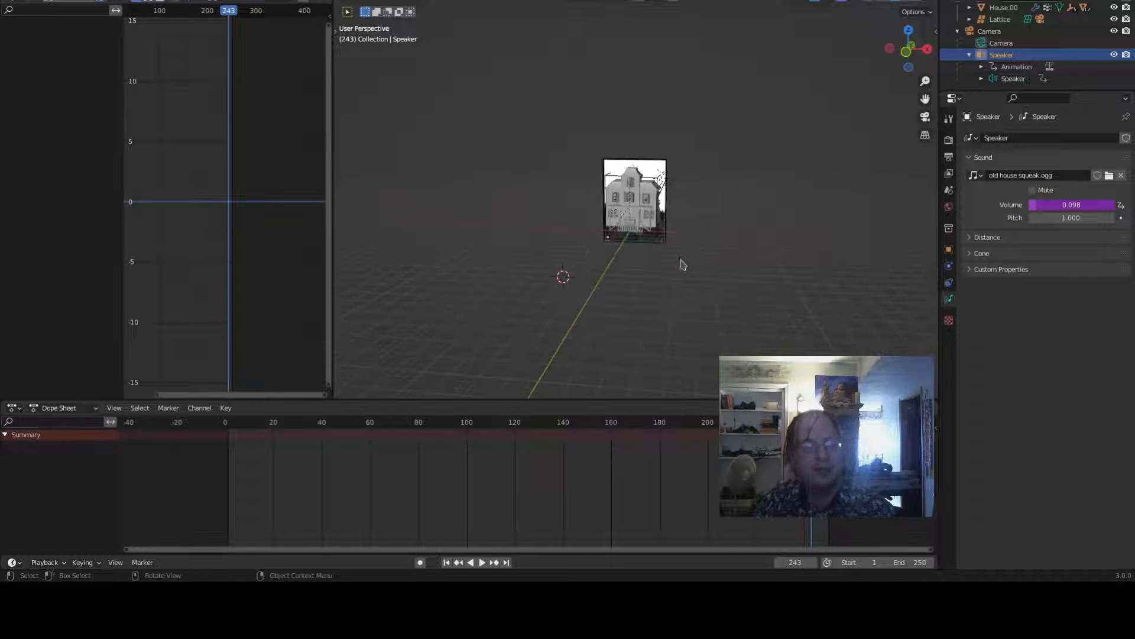
middle_click_drag(684, 269, 685, 286)
key("space")
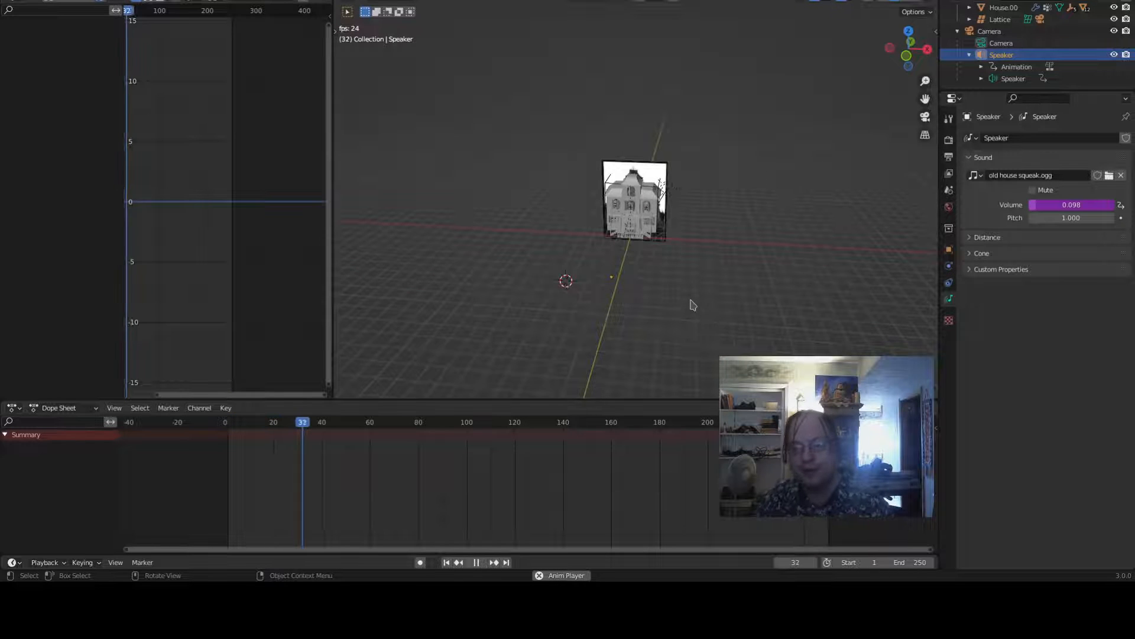
middle_click_drag(689, 304, 708, 270, "alt")
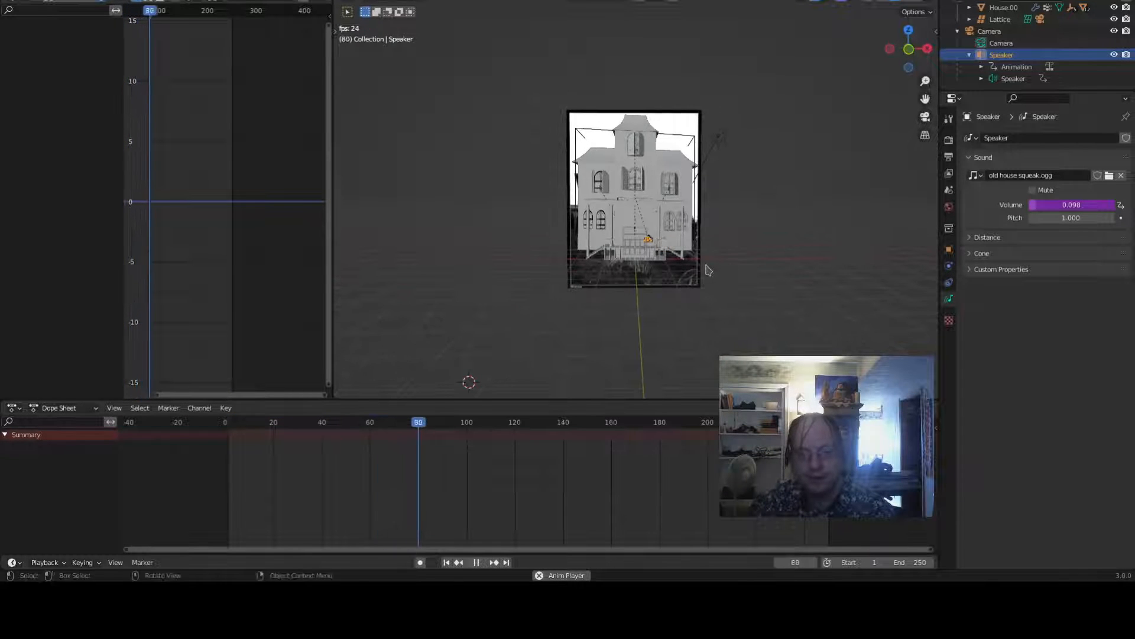
scroll(718, 260, "up", 1)
key("KP_0")
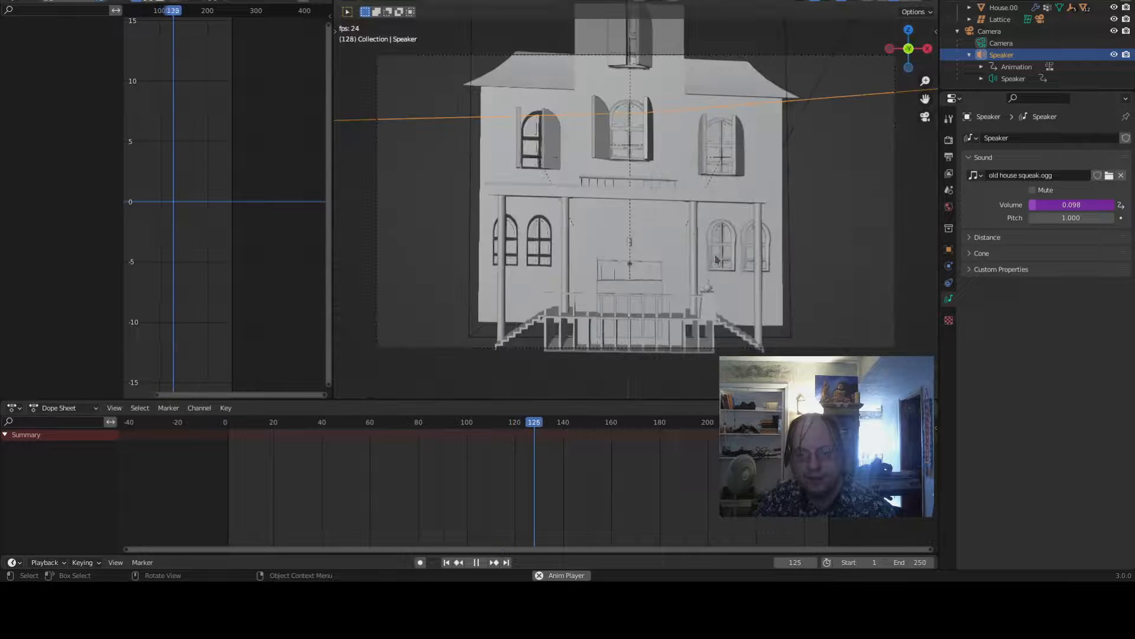
key("space")
key("space")
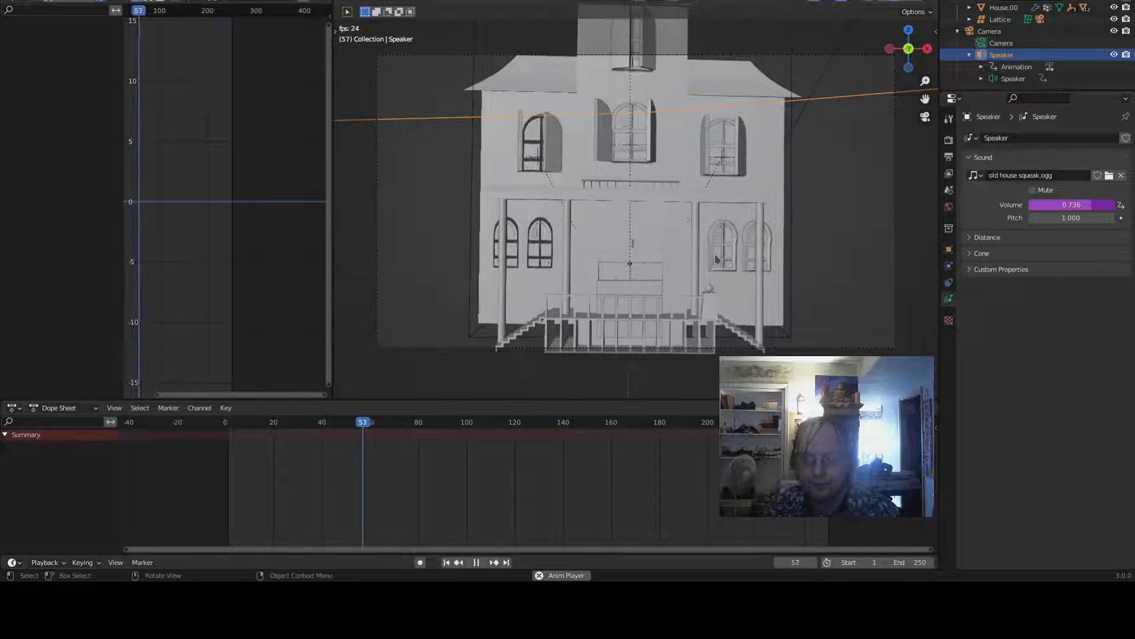
- Set the speaker's sound pitch to 0.100 and play the animation to hear it
key("space")
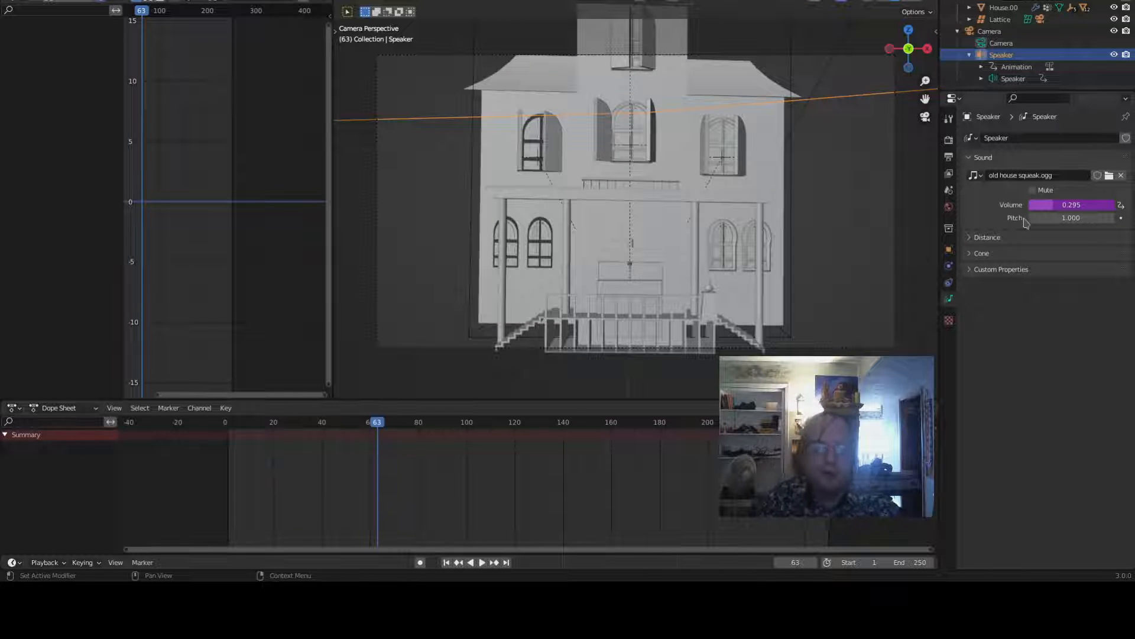
left_click_drag(1025, 218, 688, 220)
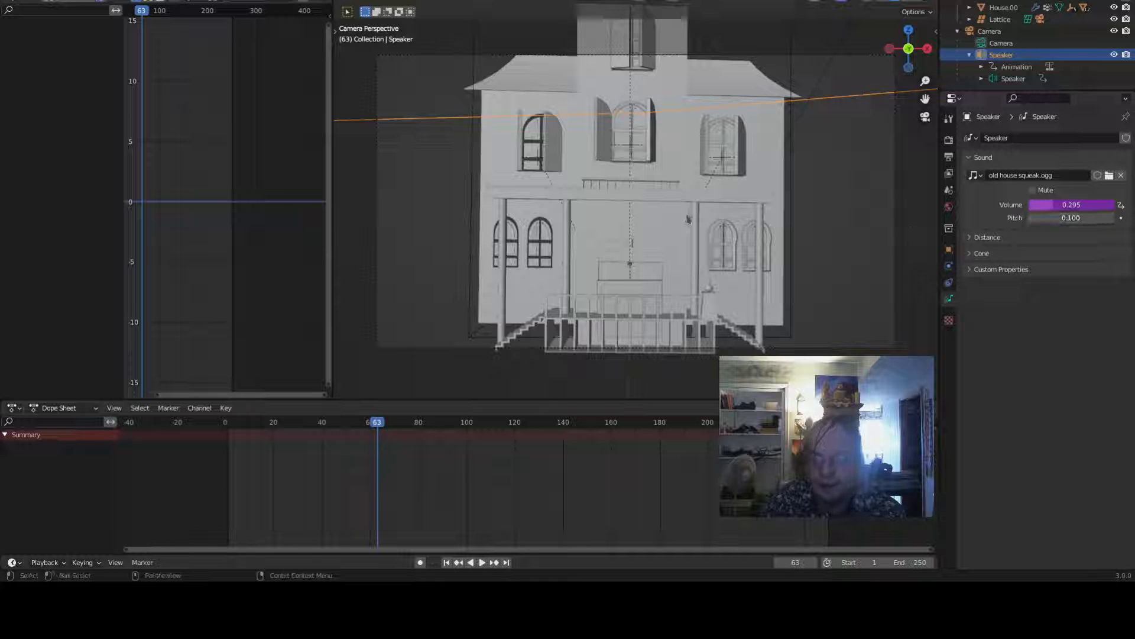
left_click(446, 563)
key("space")
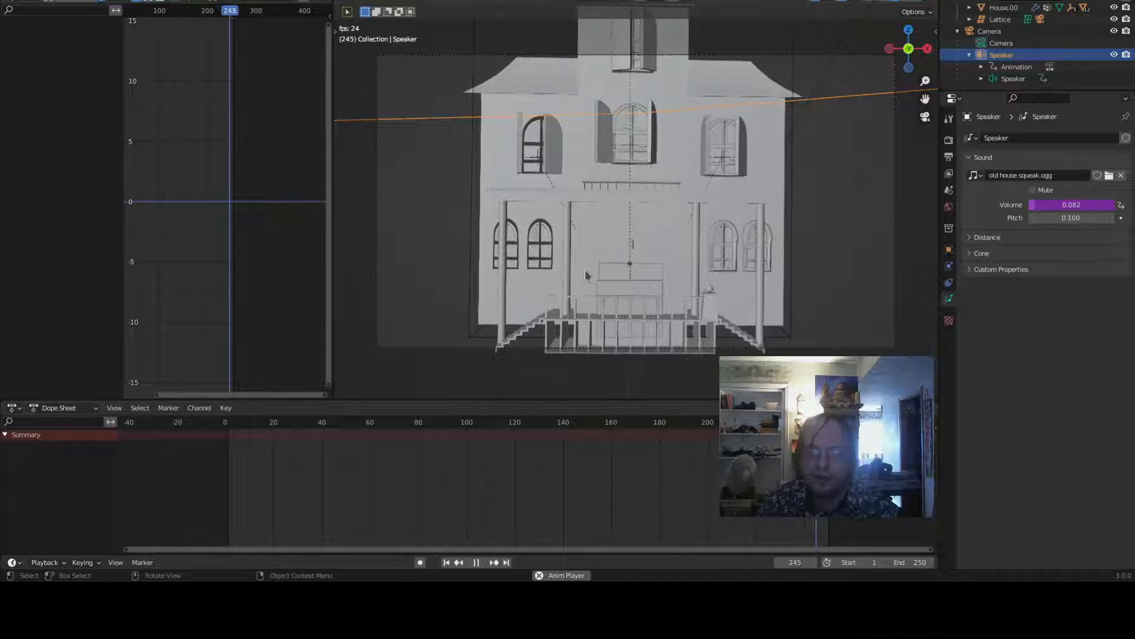
key("space")
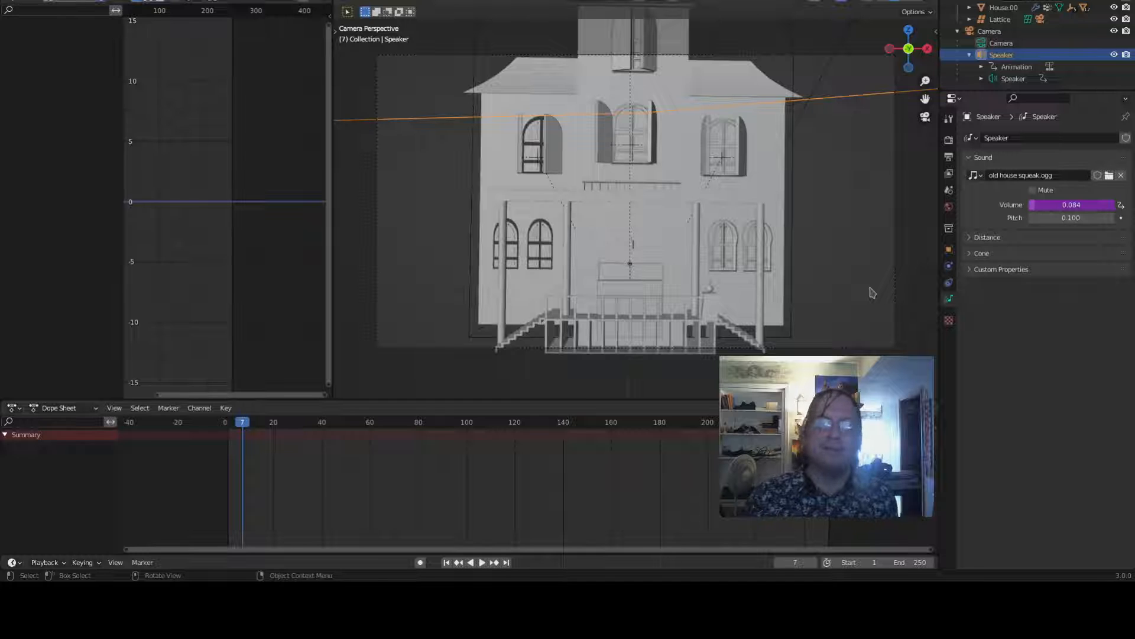
- Zoom out and orbit around the house, then play the animation again from the perspective view
scroll(824, 223, "down", 3)
middle_click_drag(824, 223, 786, 233)
scroll(786, 230, "down", 3)
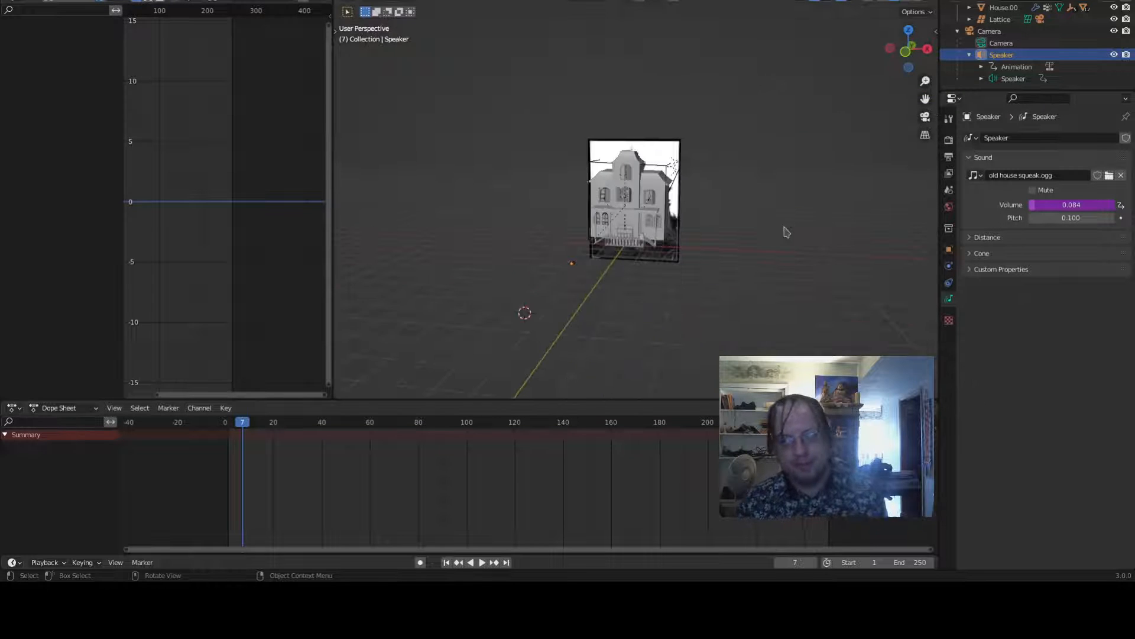
scroll(746, 235, "up", 2)
key("space")
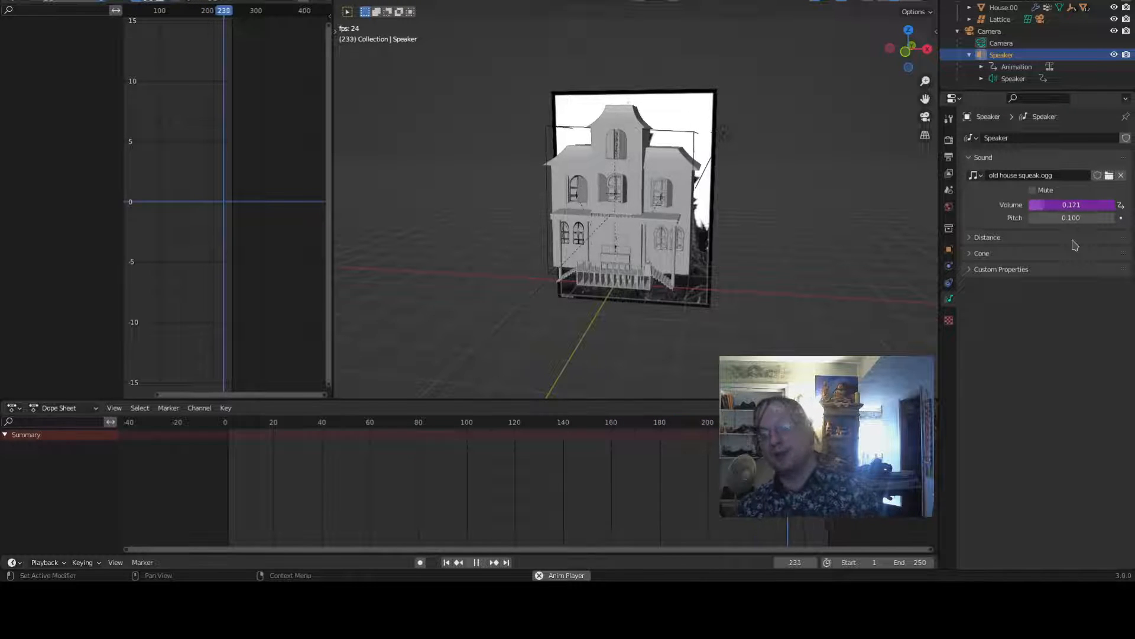
key("space")
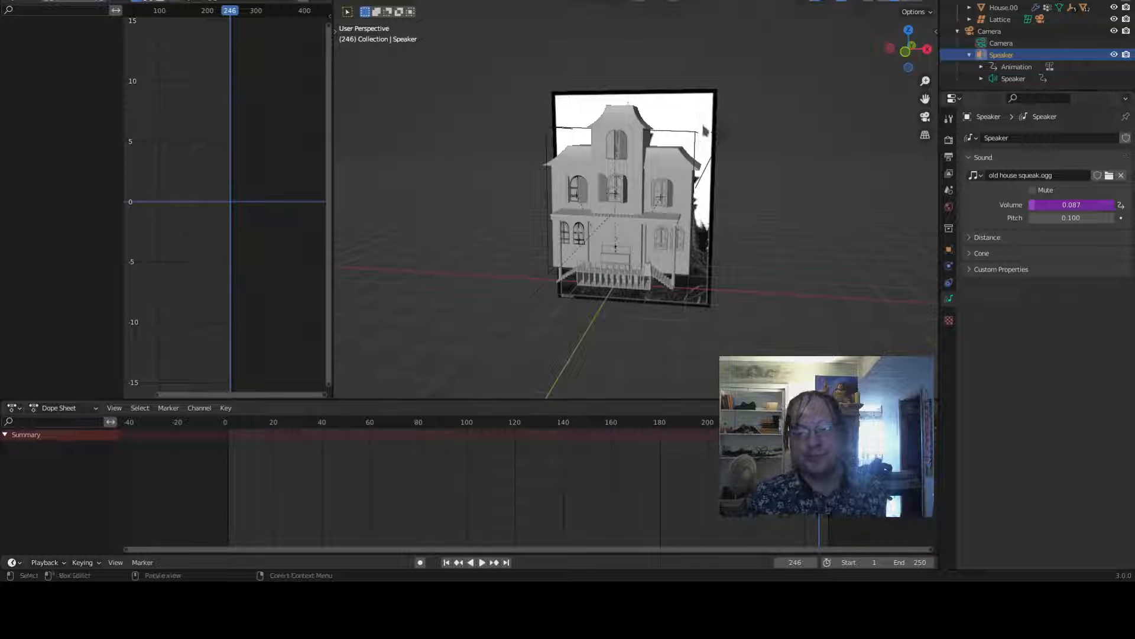
- Select the lattice and examine its Key 1 shape-key value while scrubbing the timeline
left_click(699, 132)
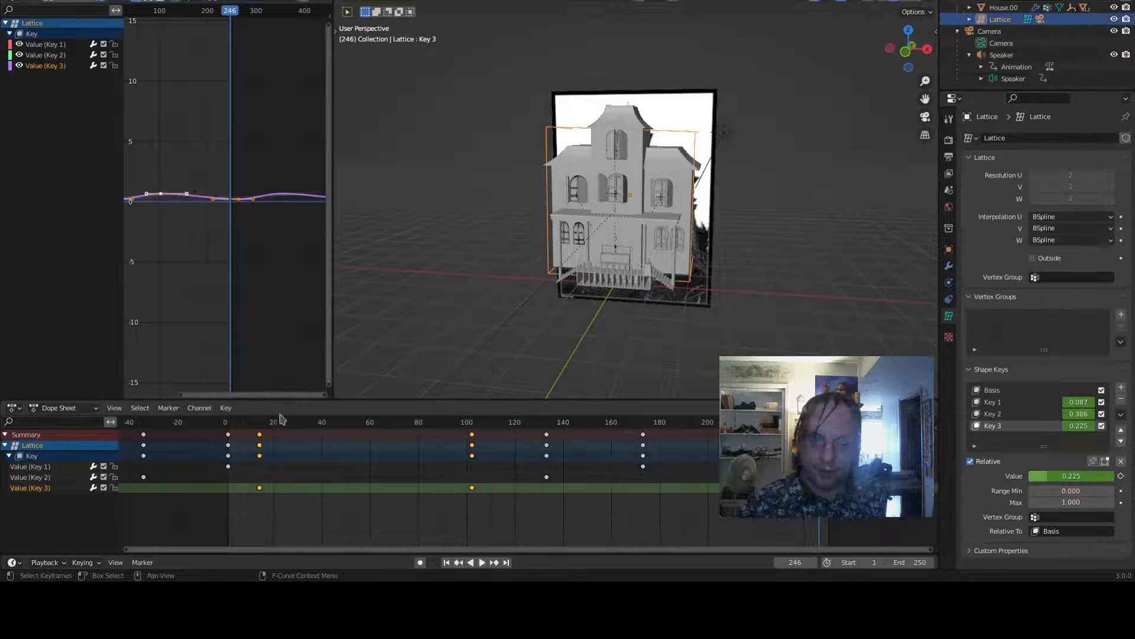
left_click(260, 422)
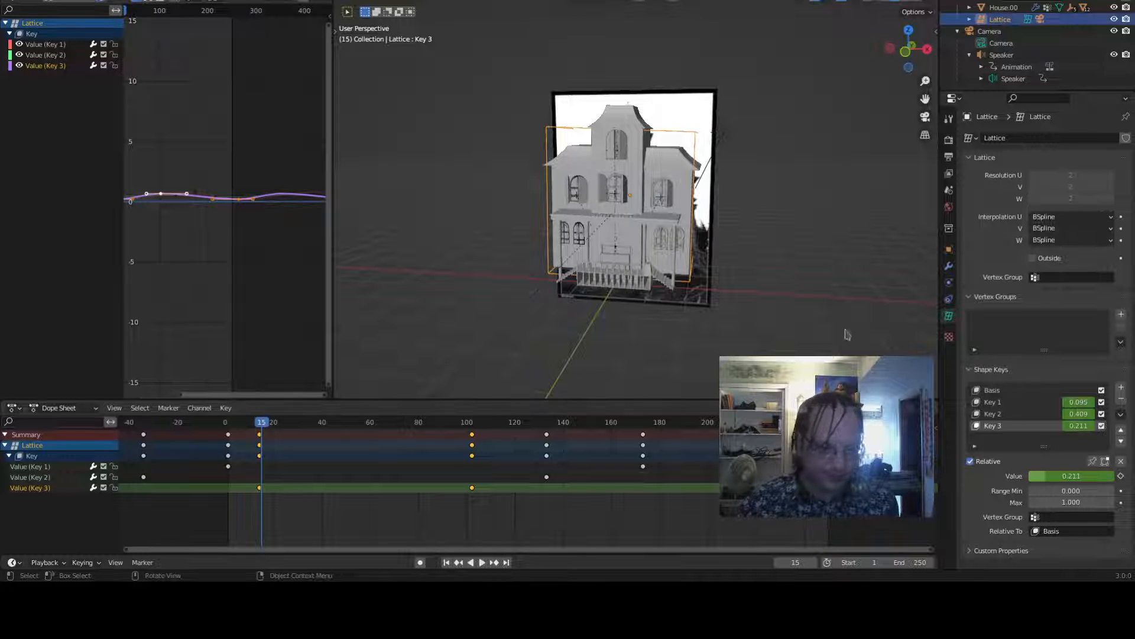
left_click(1013, 403)
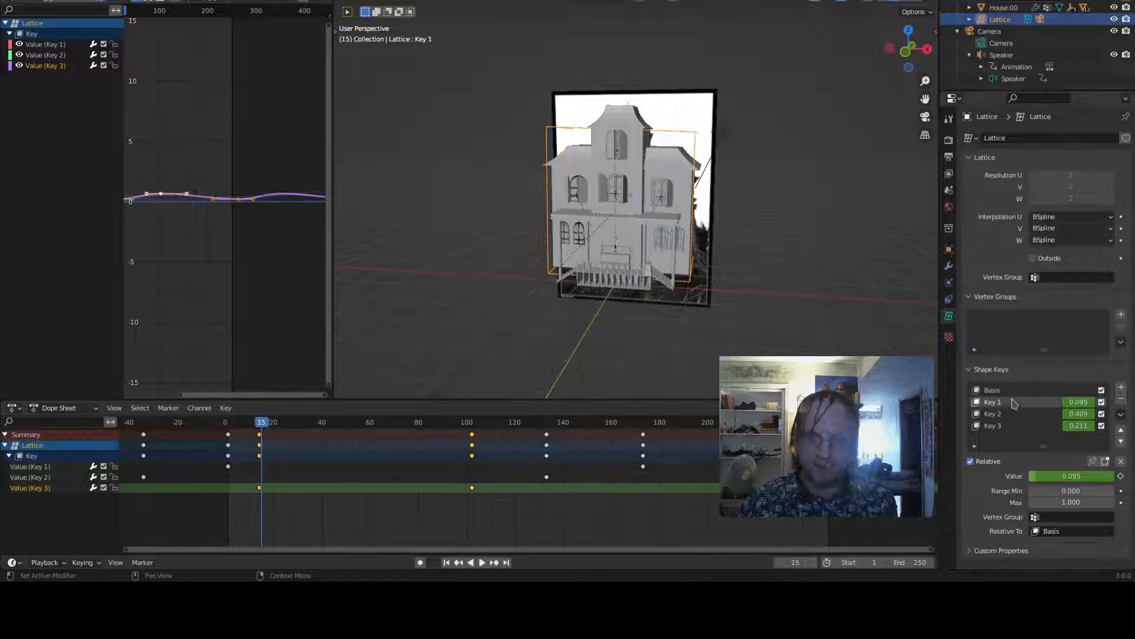
key("space")
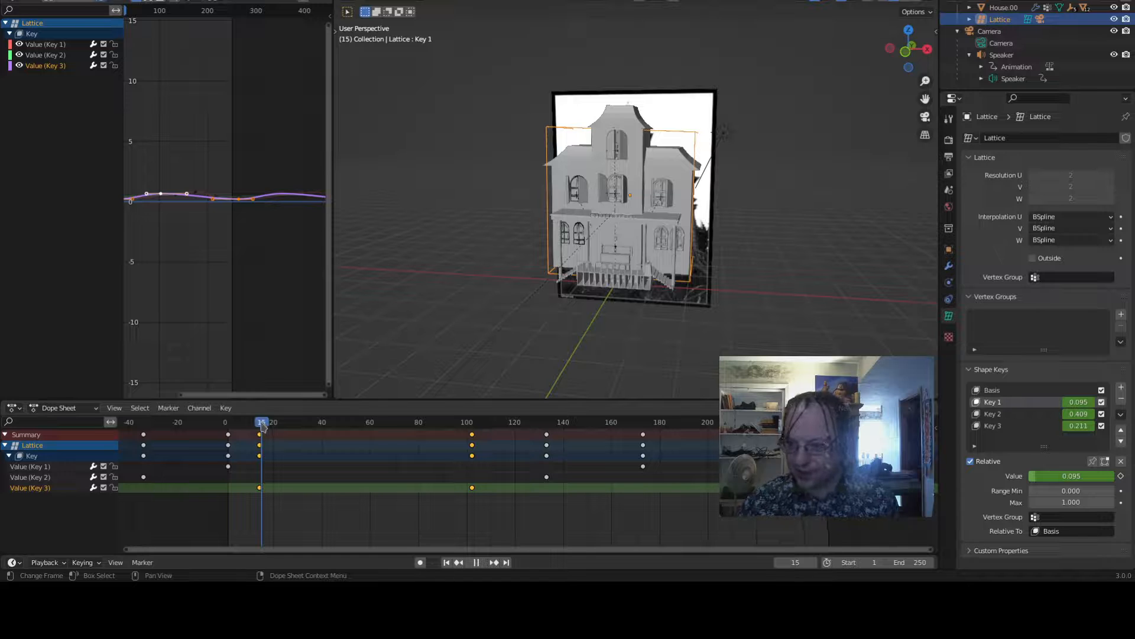
left_click(260, 424)
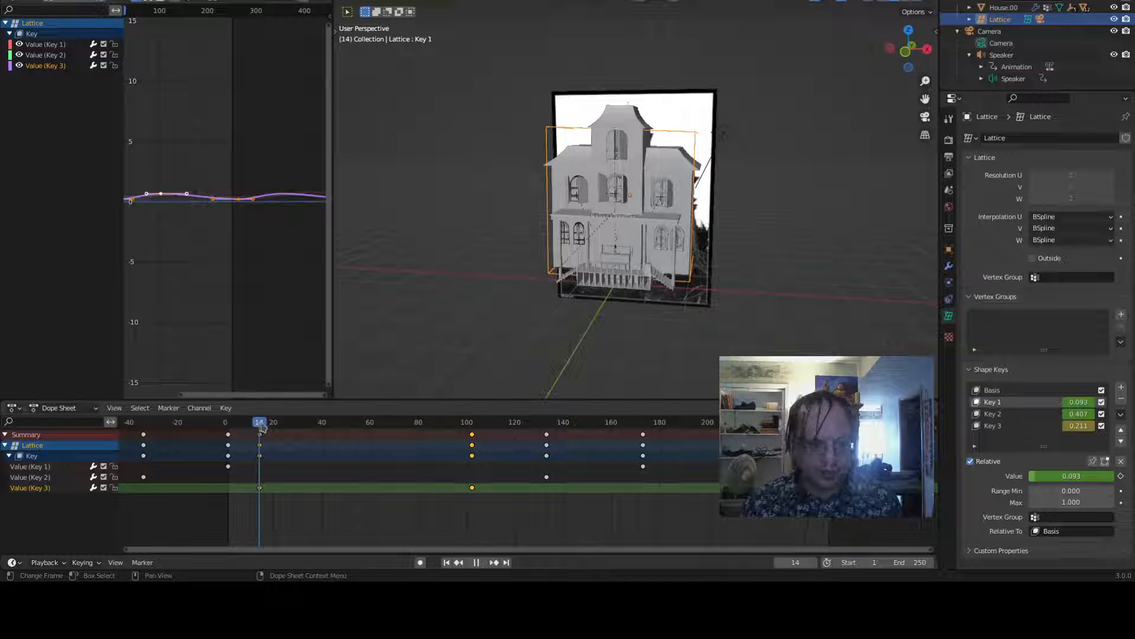
left_click_drag(261, 425, 261, 395)
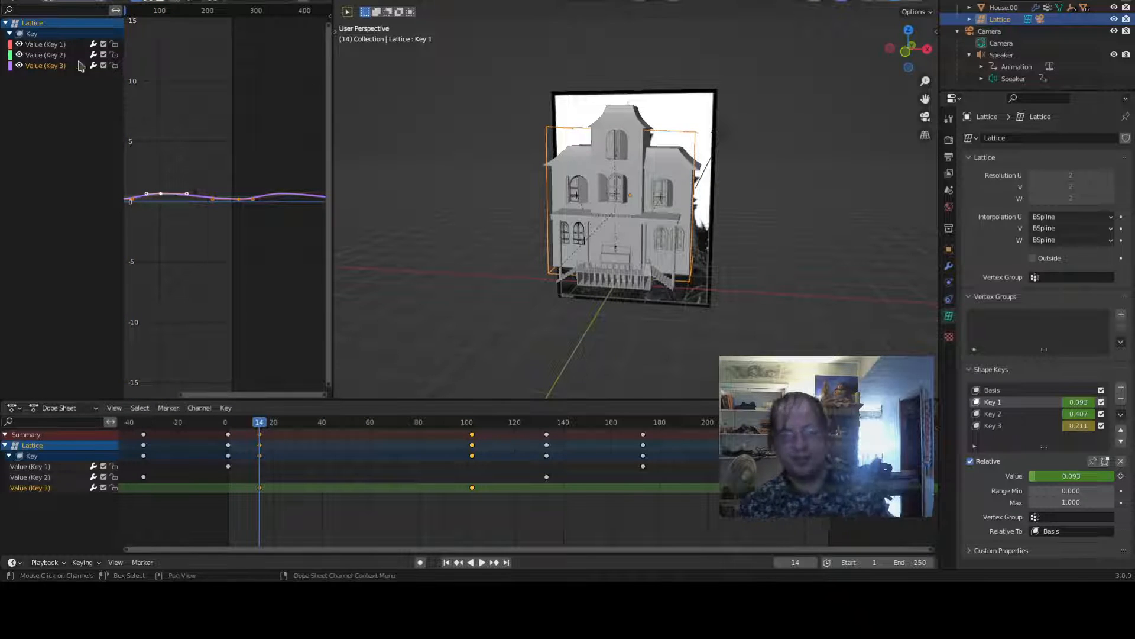
- Select the speaker under the camera and open its volume driver settings to review the input variable
left_click(148, 1)
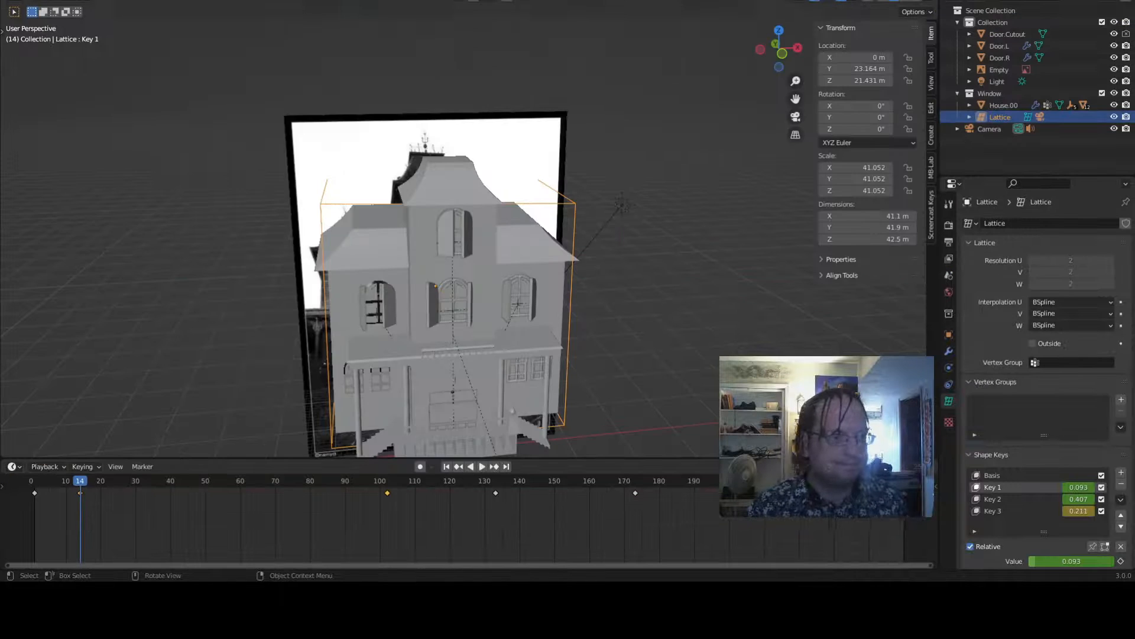
scroll(550, 174, "down", 6)
scroll(550, 174, "up", 2)
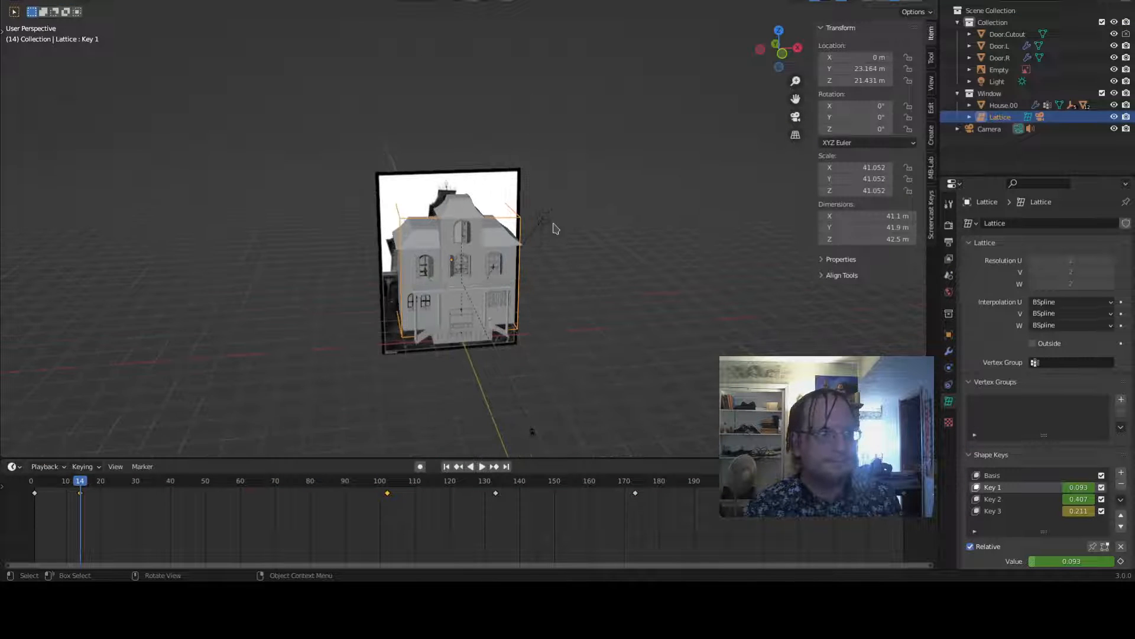
left_click(533, 434)
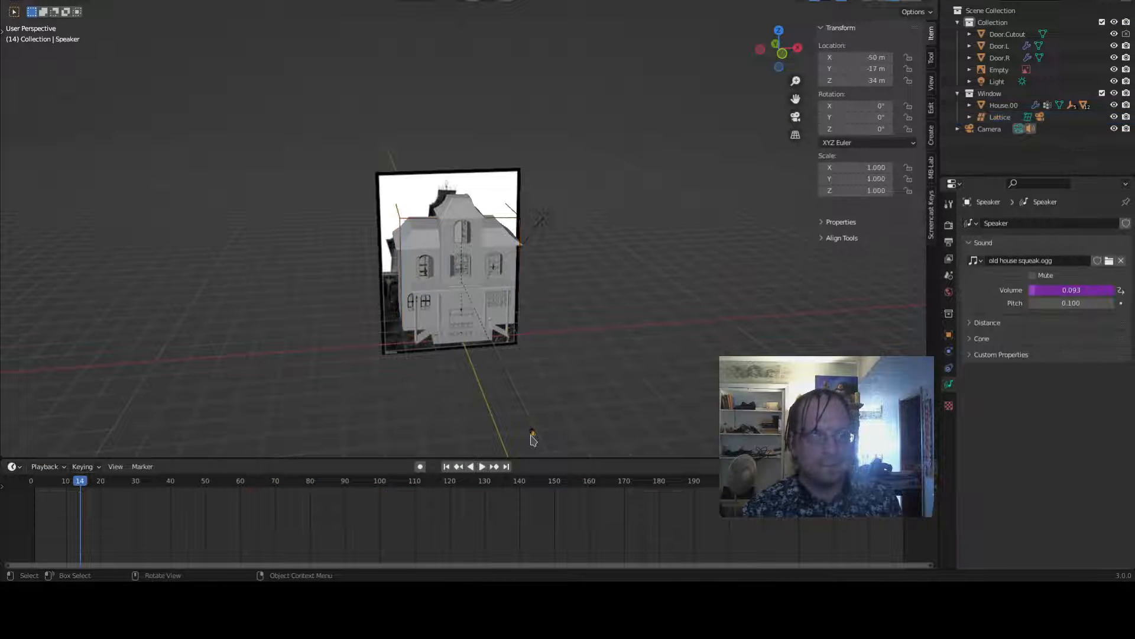
left_click(958, 128)
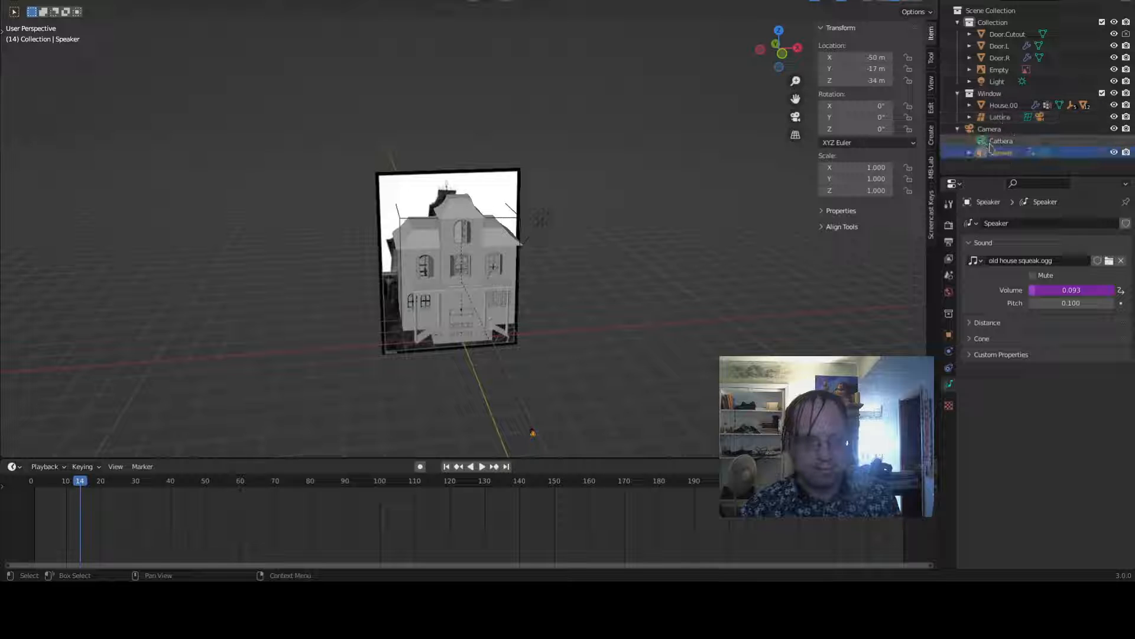
right_click(1058, 291)
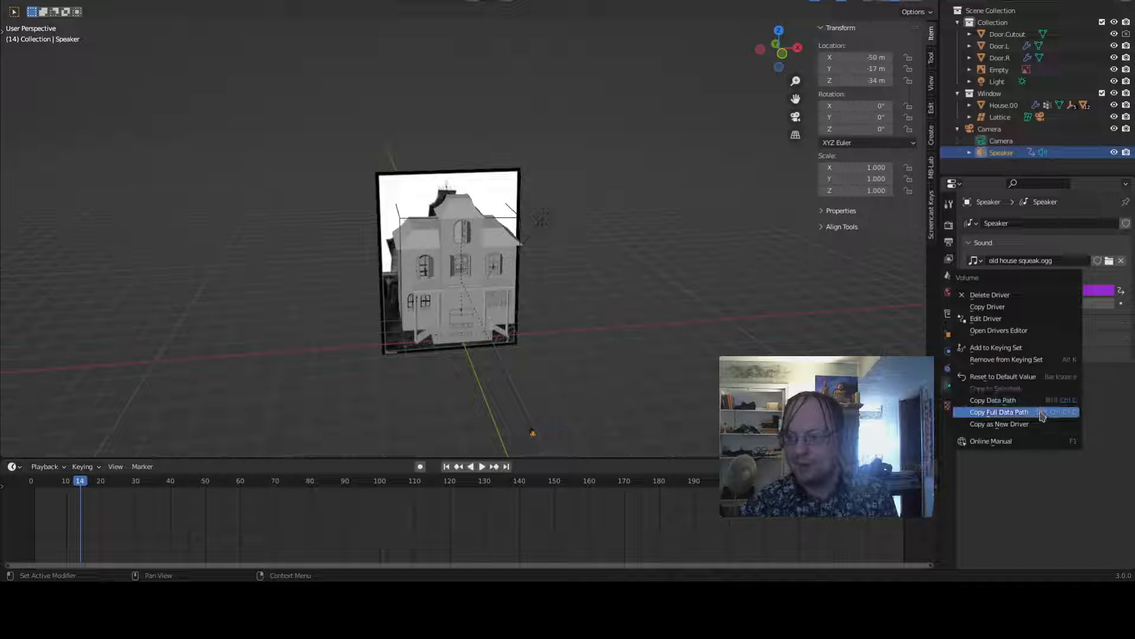
left_click(1025, 320)
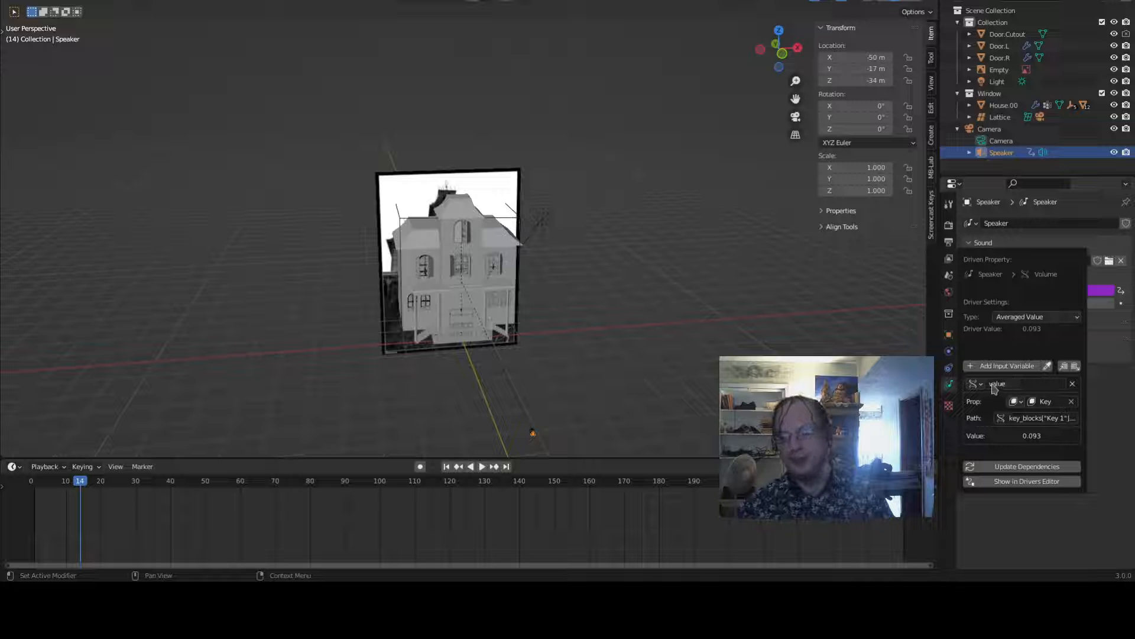
left_click(975, 384)
left_click(976, 384)
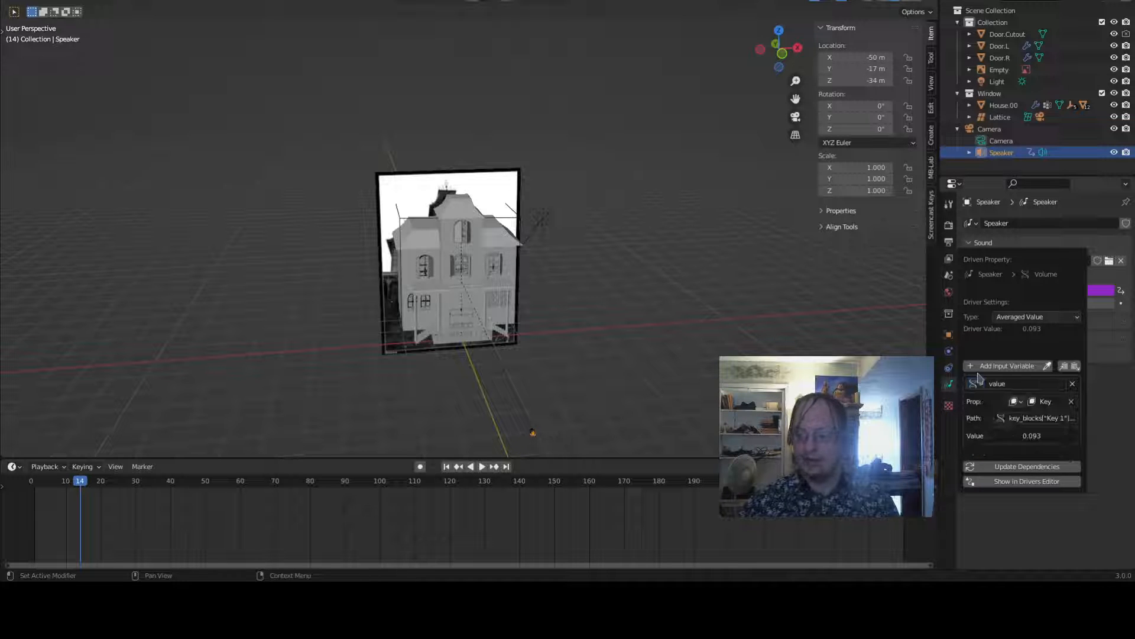
left_click(977, 385)
left_click(1005, 397)
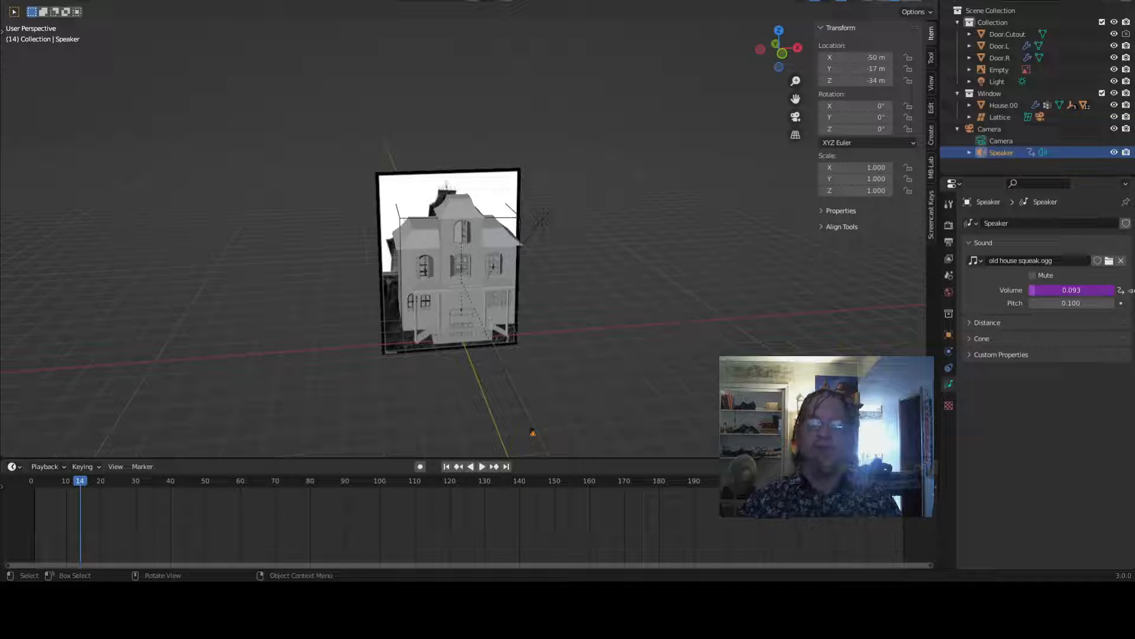
- Reopen the speaker volume driver and change its type to Scripted Expression
right_click(1056, 291)
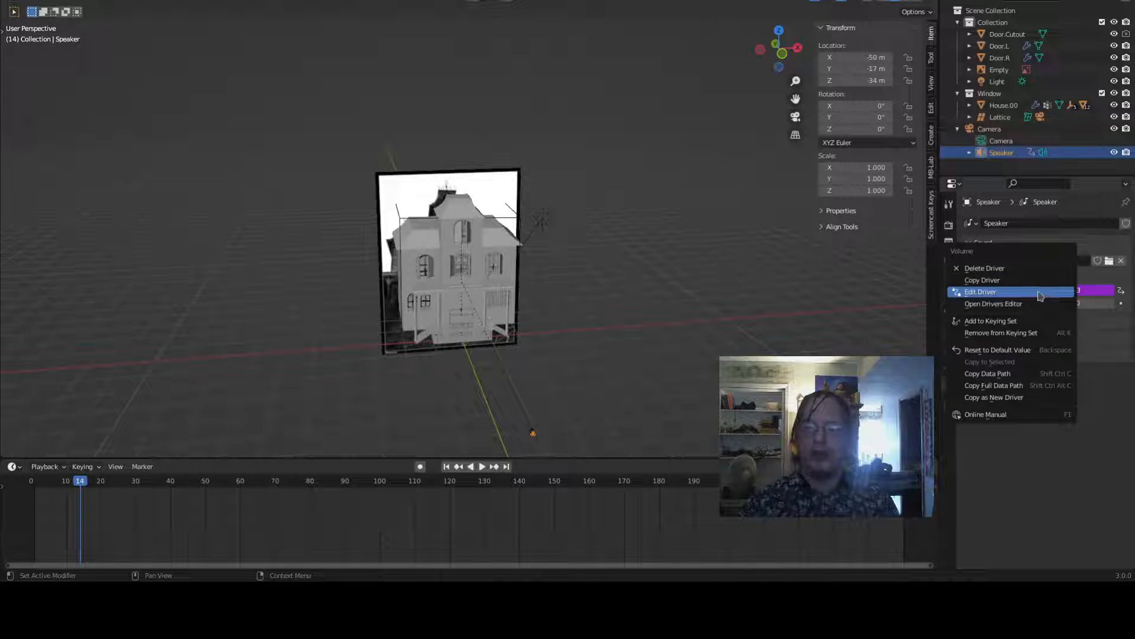
left_click(1040, 293)
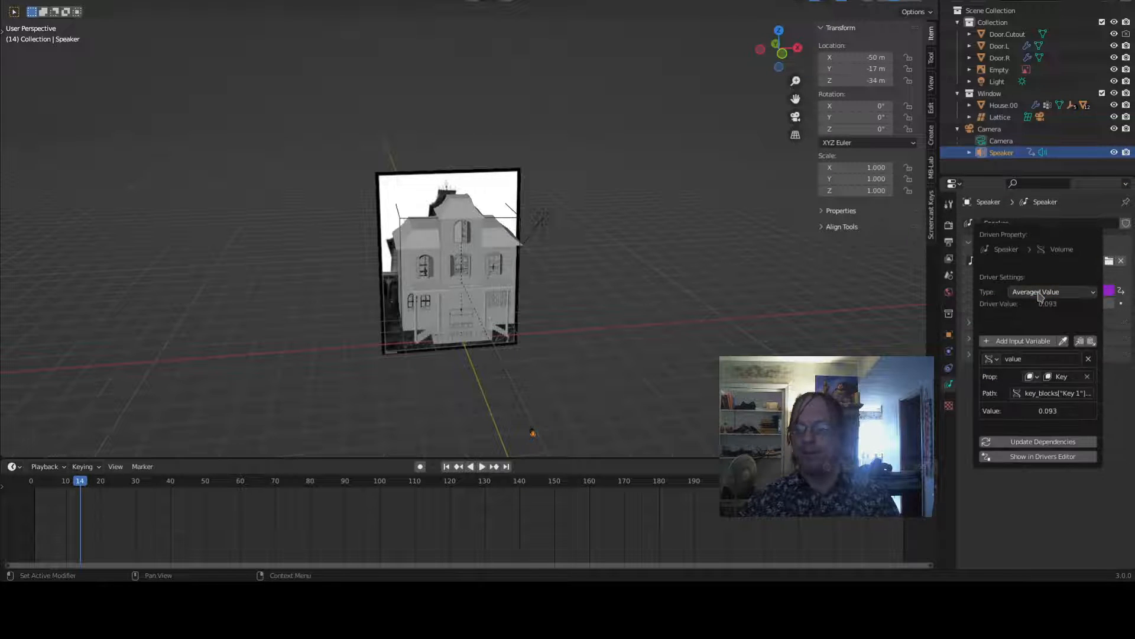
left_click(1052, 394)
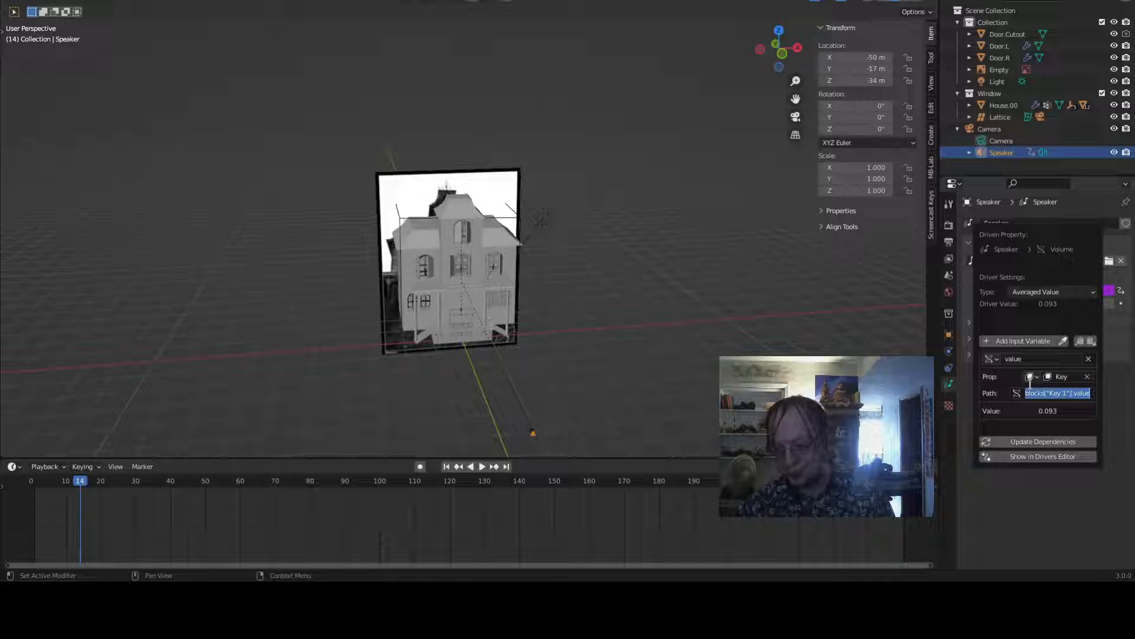
key("Home")
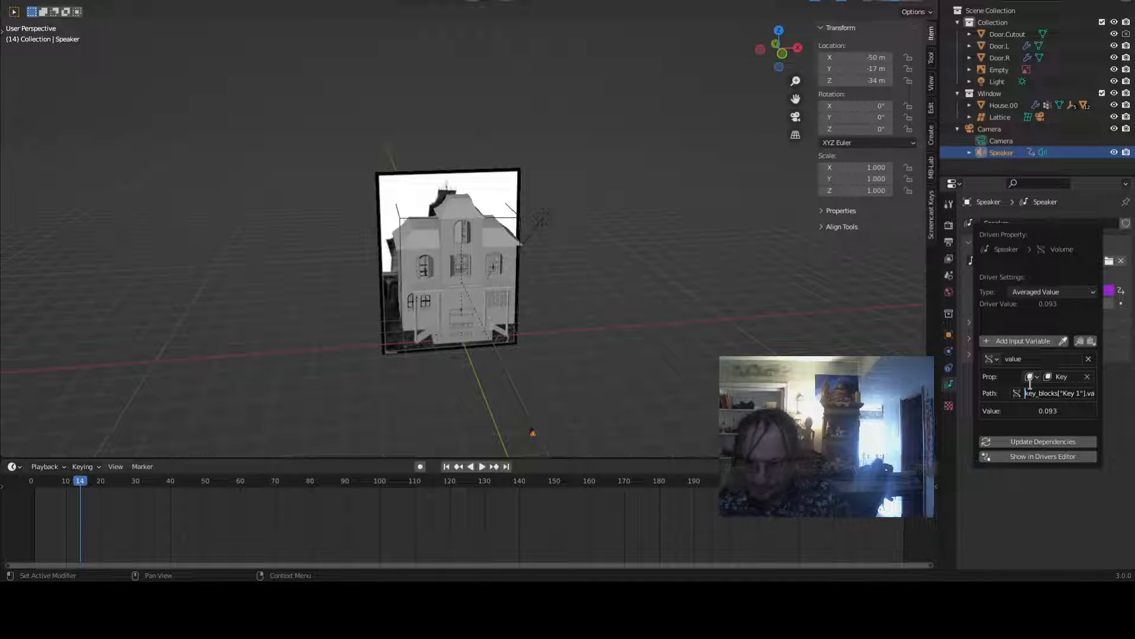
key("End")
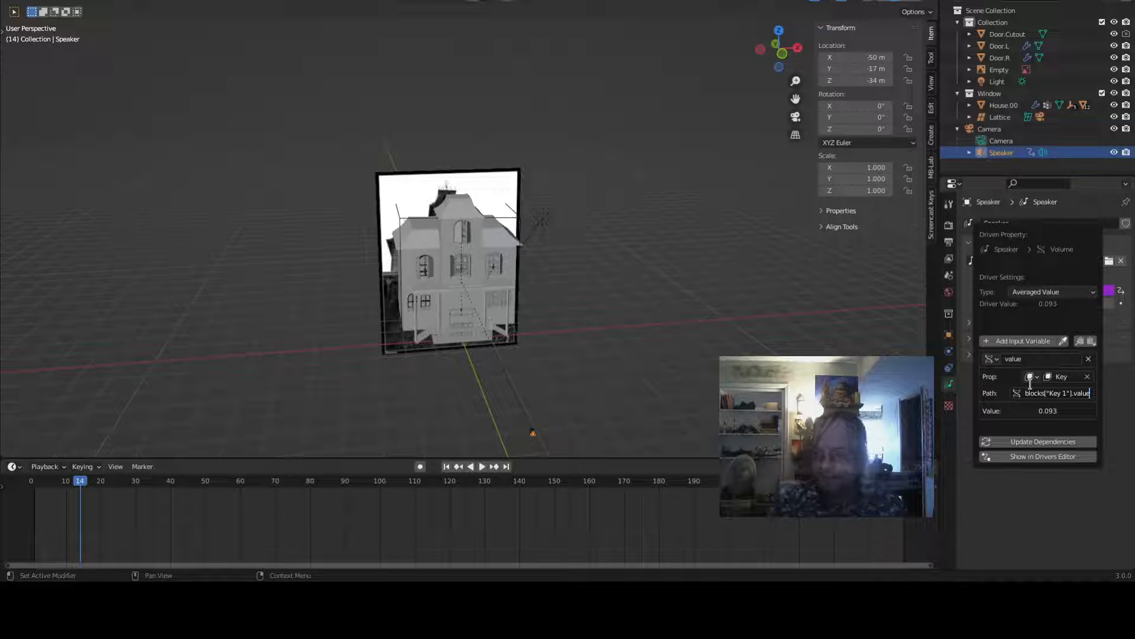
left_click(1084, 290)
left_click(1084, 291)
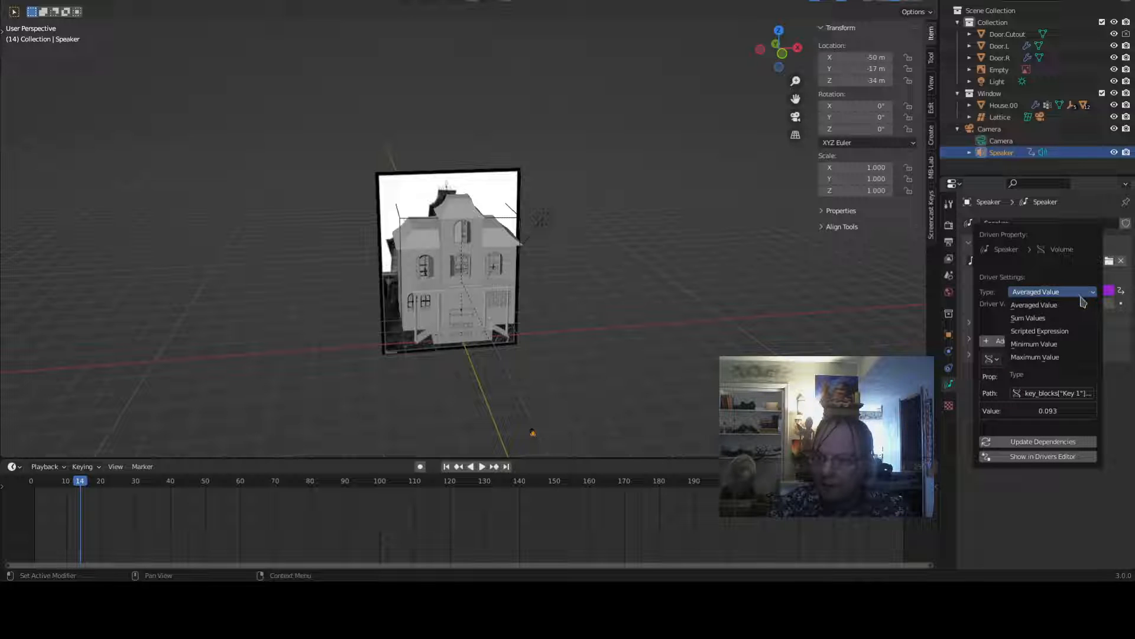
left_click(1026, 331)
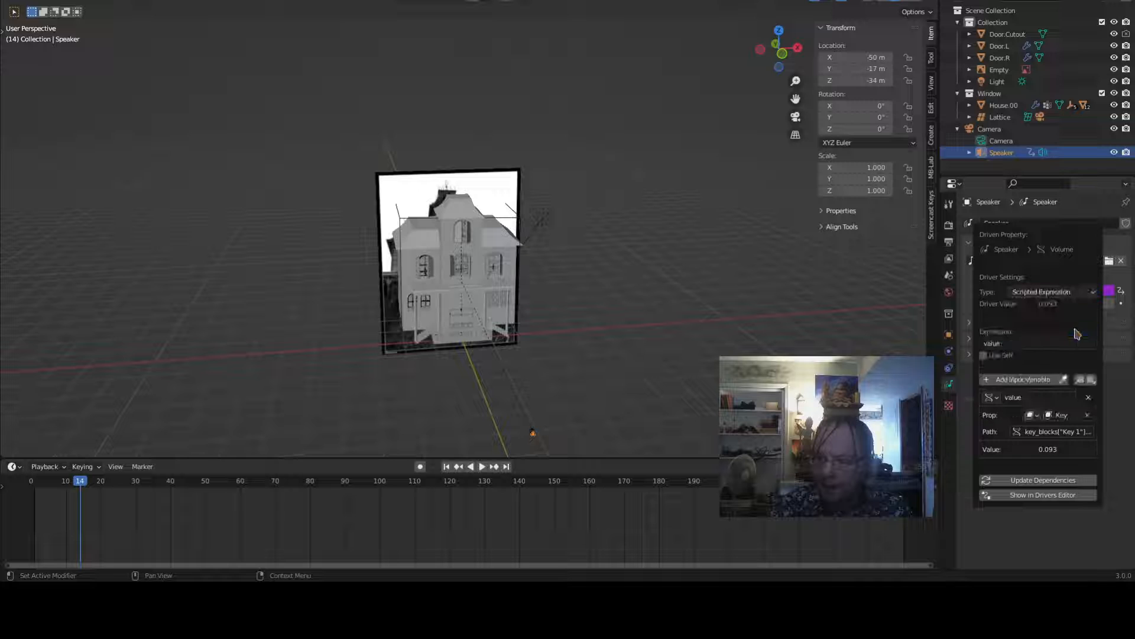
- Examine the driver variable's data path pointing to the Key 1 shape-key value
left_click(1022, 343)
left_click(1046, 435)
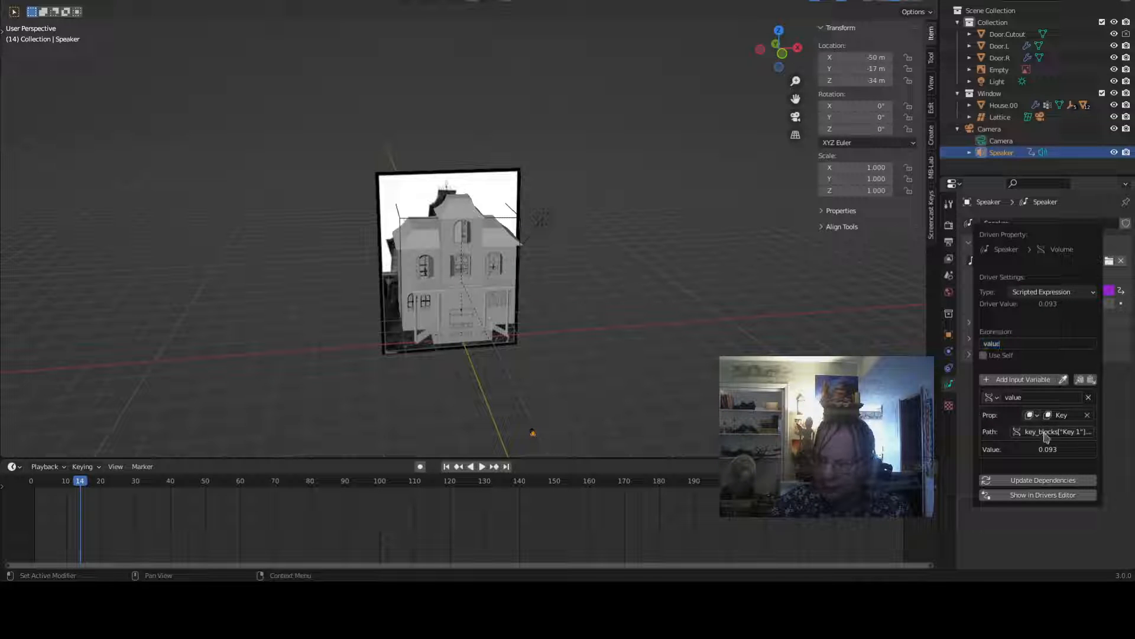
left_click(1044, 435)
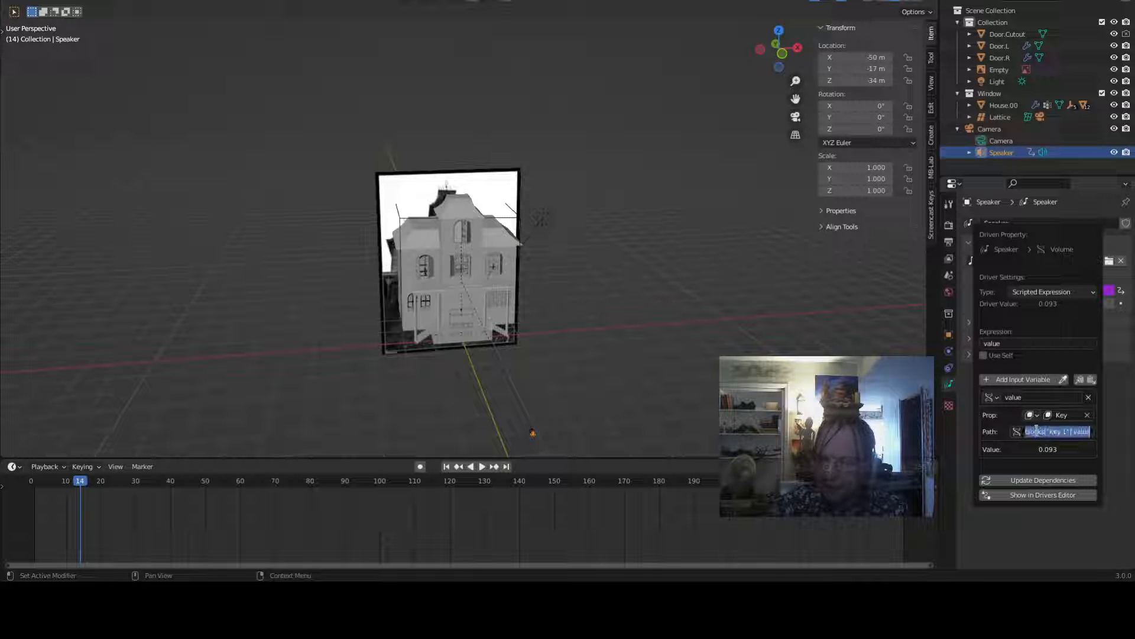
left_click(1032, 432)
key("Right")
key("Right")
key("Right")
key("Right")
key("Right")
key("Right")
key("Right")
key("Right")
key("Right")
key("Right")
key("Right")
key("Right")
key("Right")
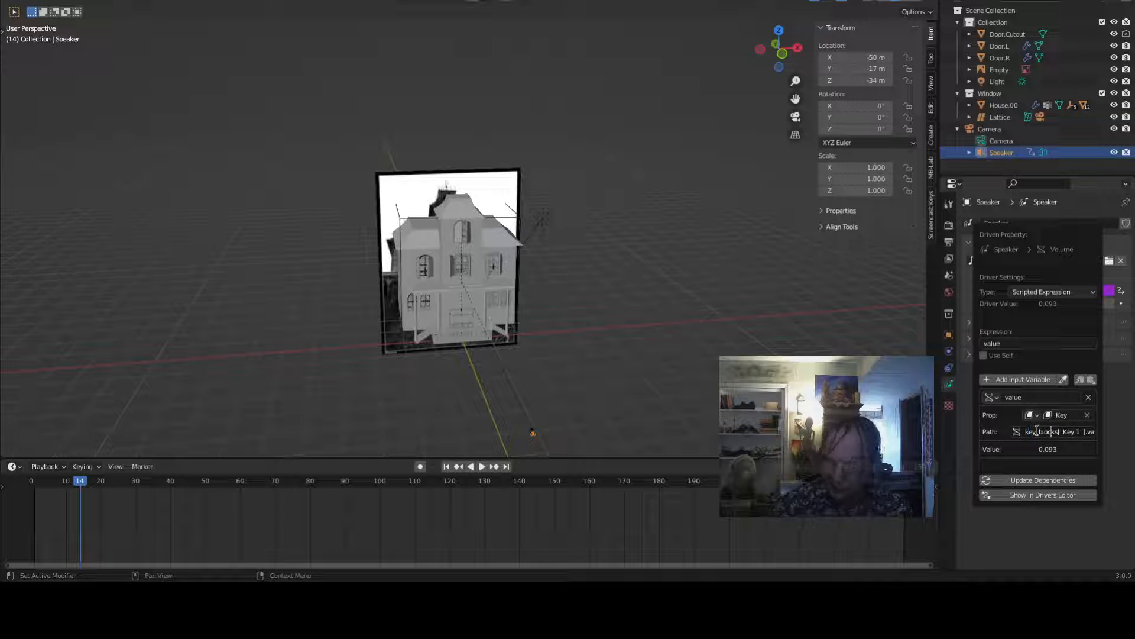
key("Right")
key("Right")
key("Right")
key("Right")
key("Right")
key("Right")
key("Right")
key("Right")
key("Right")
key("Right")
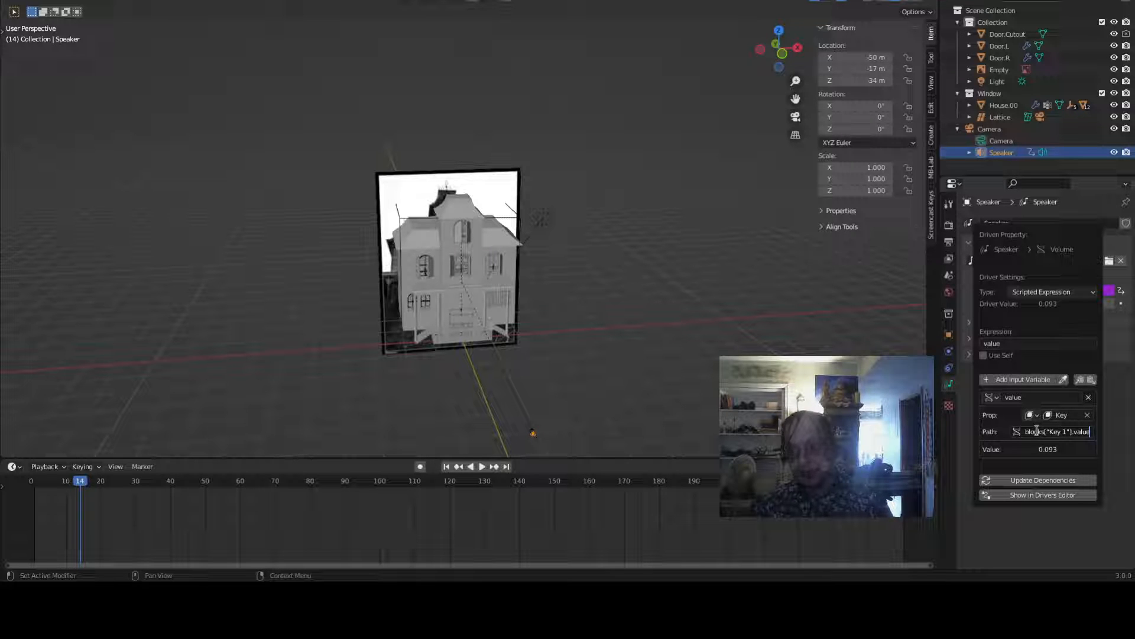
key("Return")
- Enter the speaker volume driver expression as (value - 0.9)/0.5 - 0.25
left_click(1014, 344)
left_click(1015, 343)
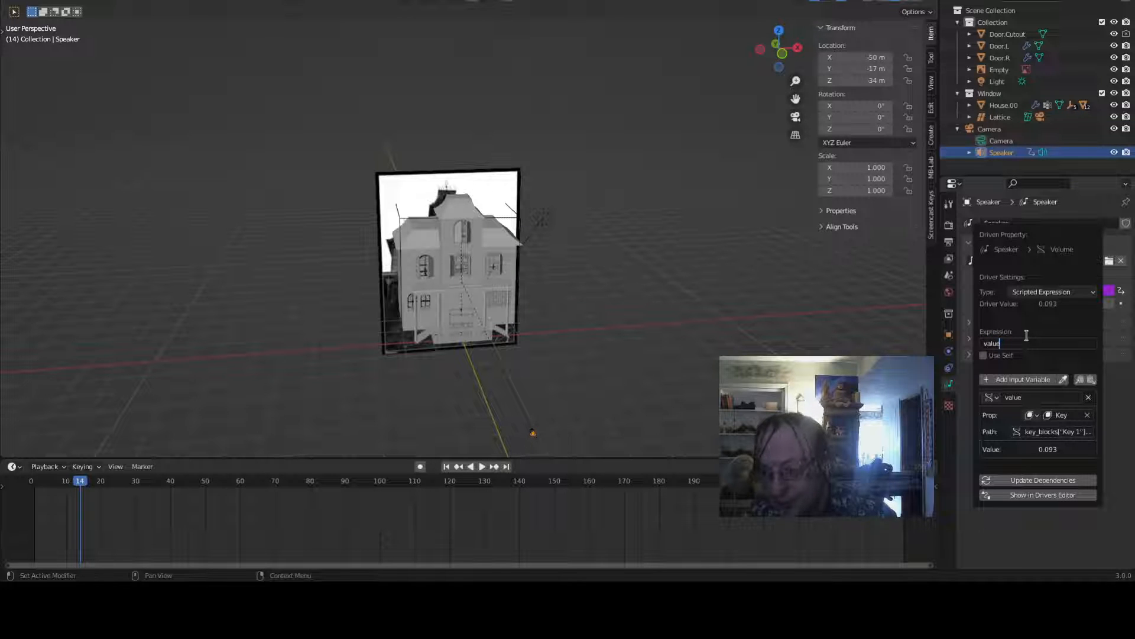
type("- 0")
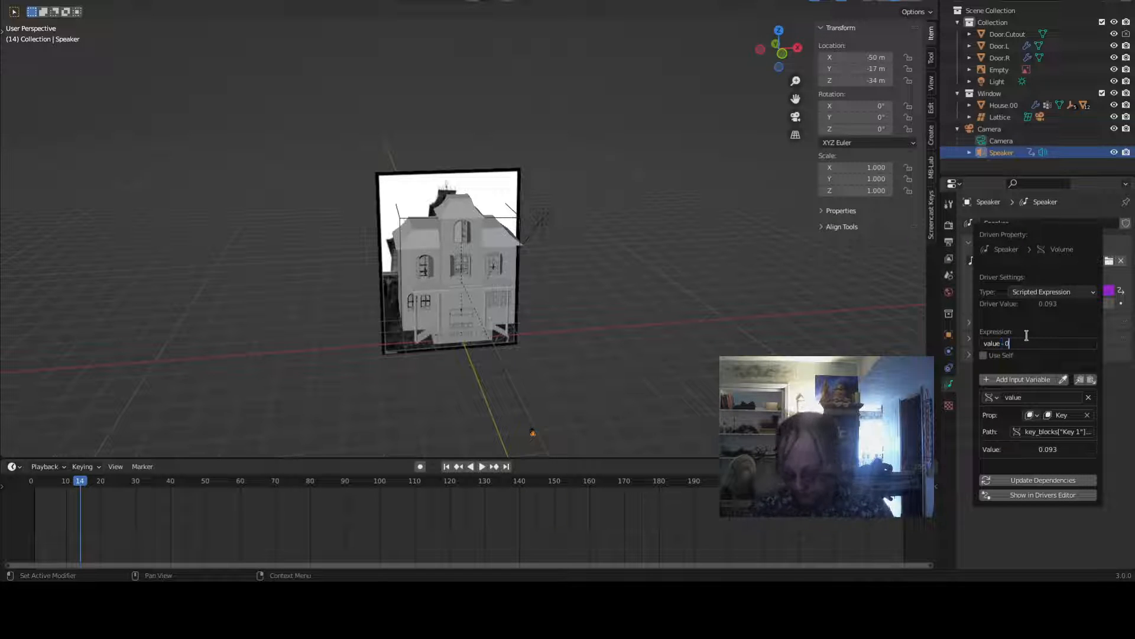
type(".9")
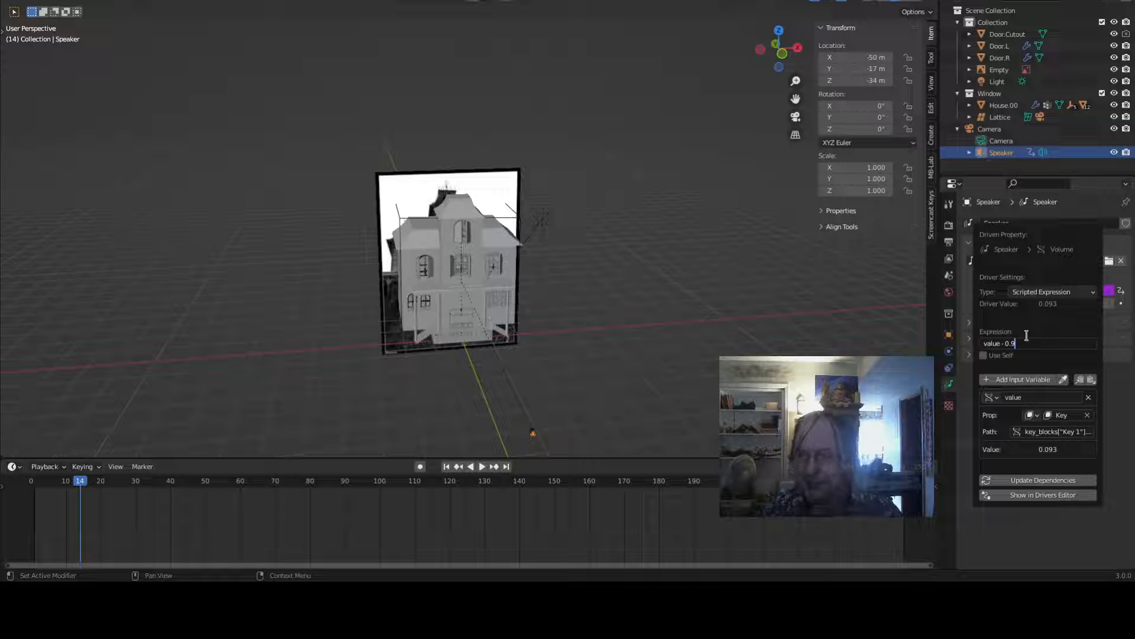
type(")")
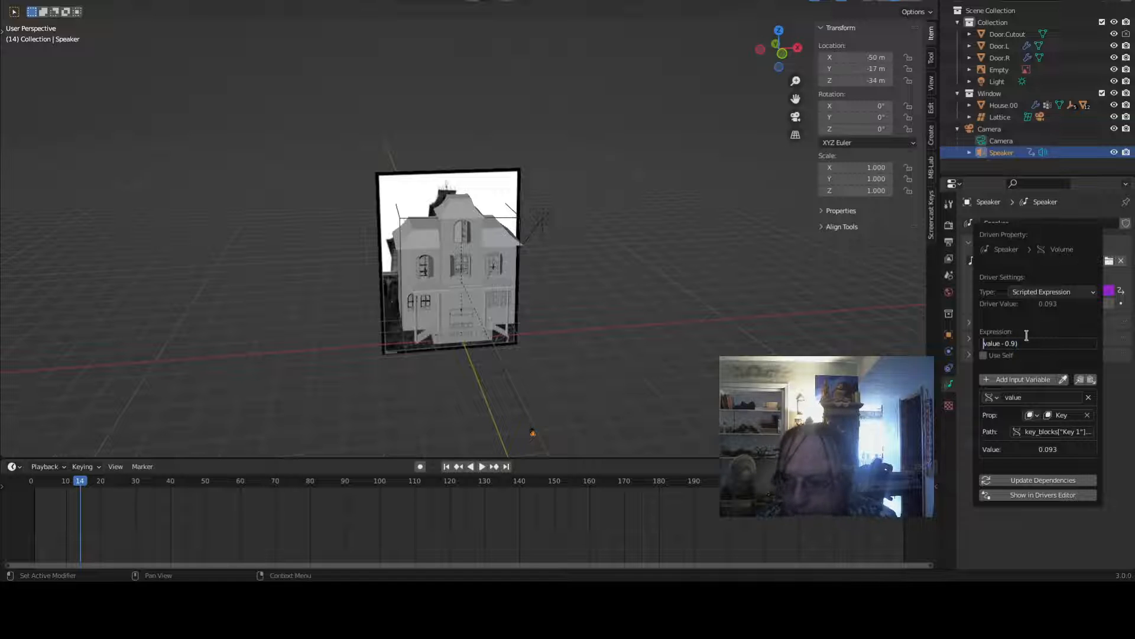
type("(")
key("End")
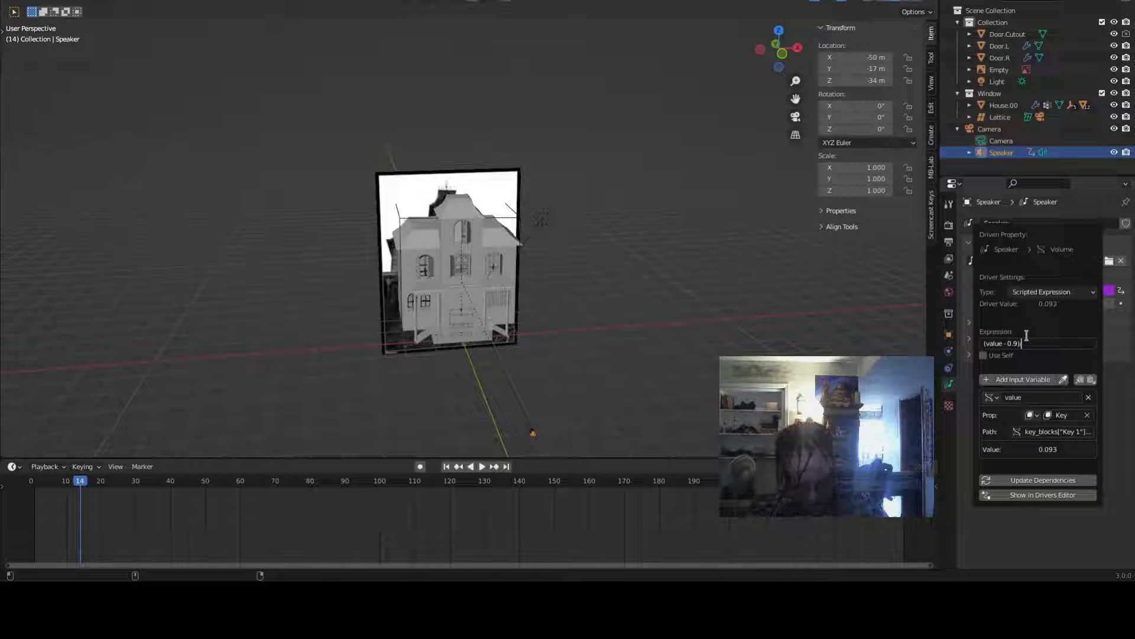
type("/0.5")
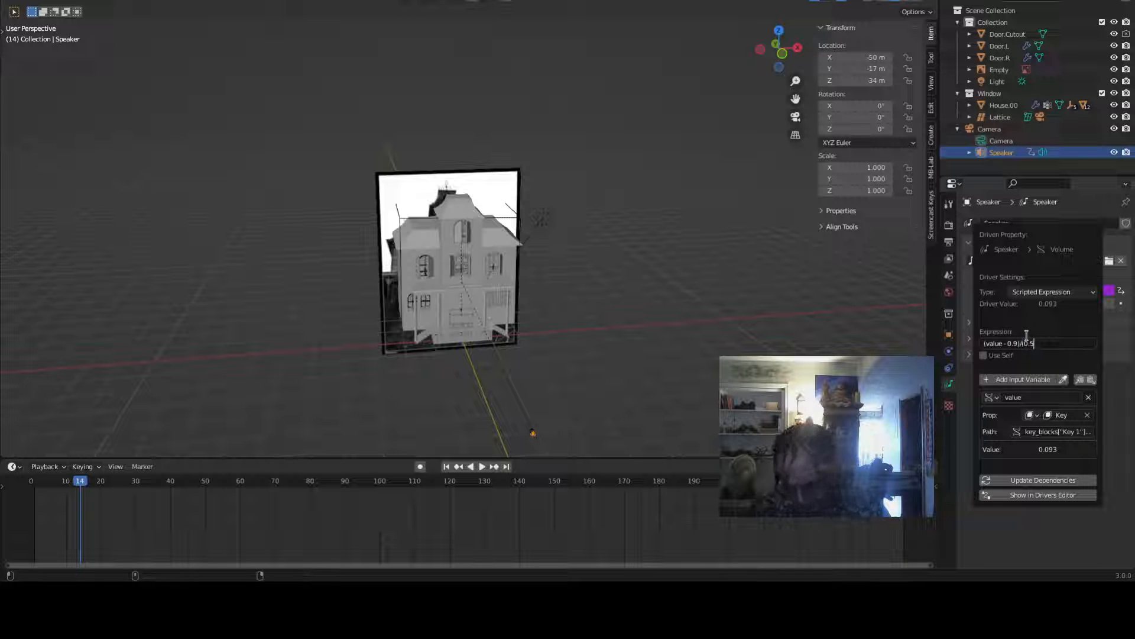
key("Left")
key("Left")
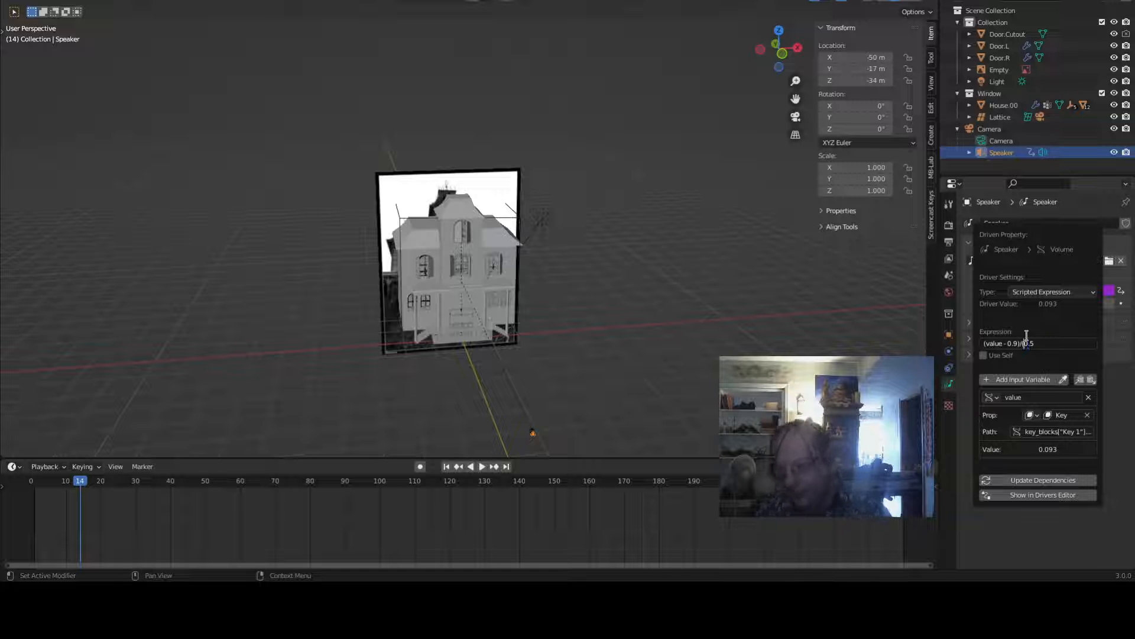
key("Home")
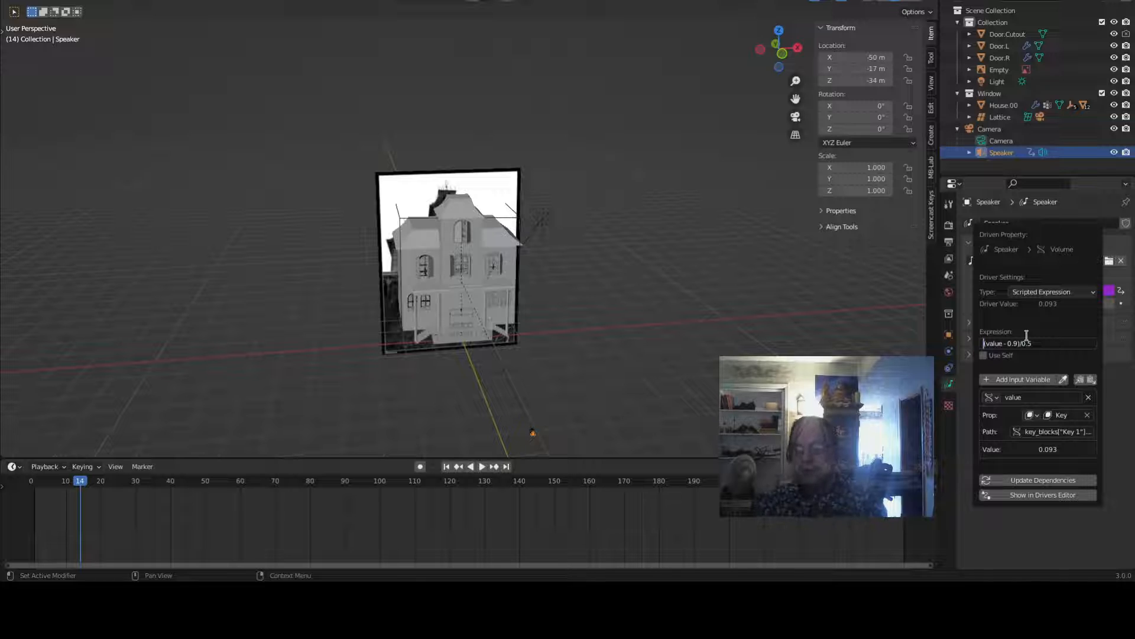
key("End")
type("-")
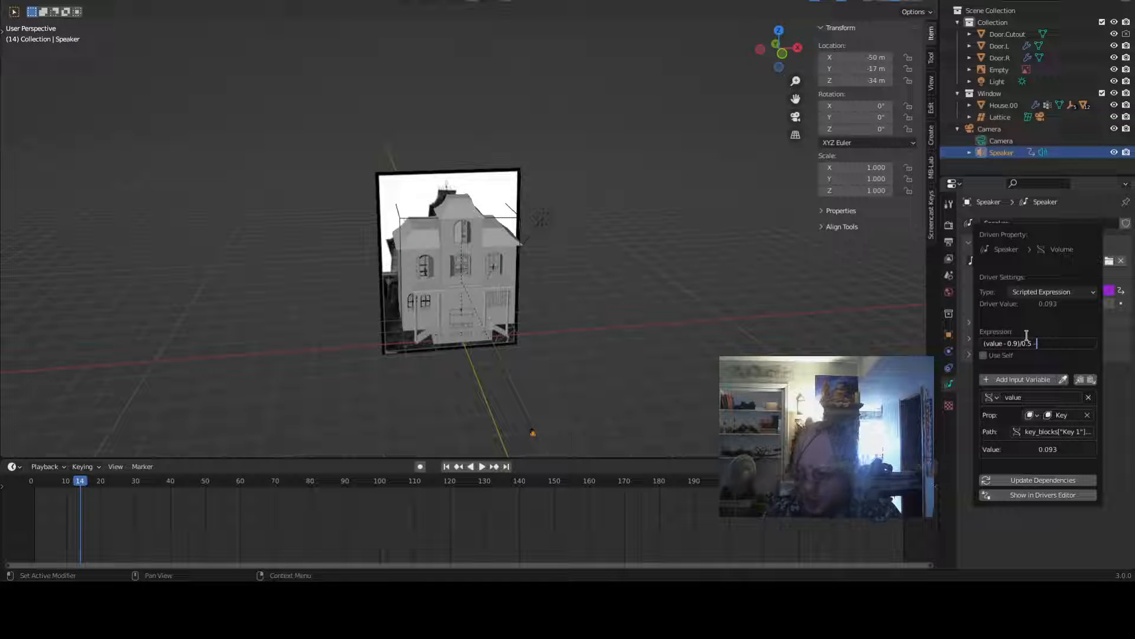
type(" 0.25")
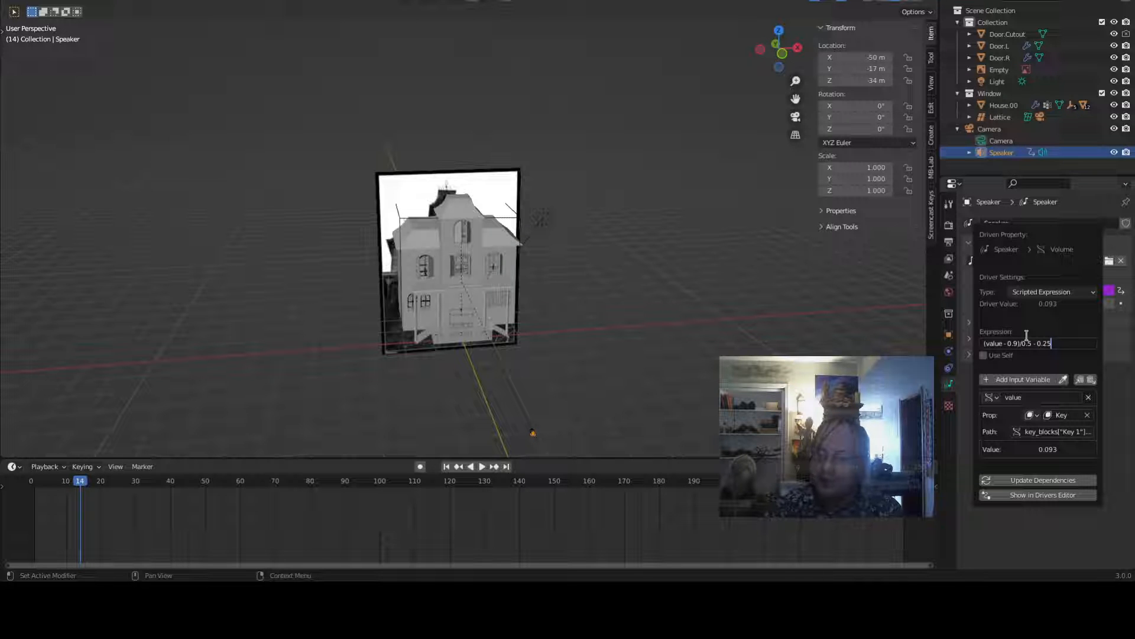
type("a")
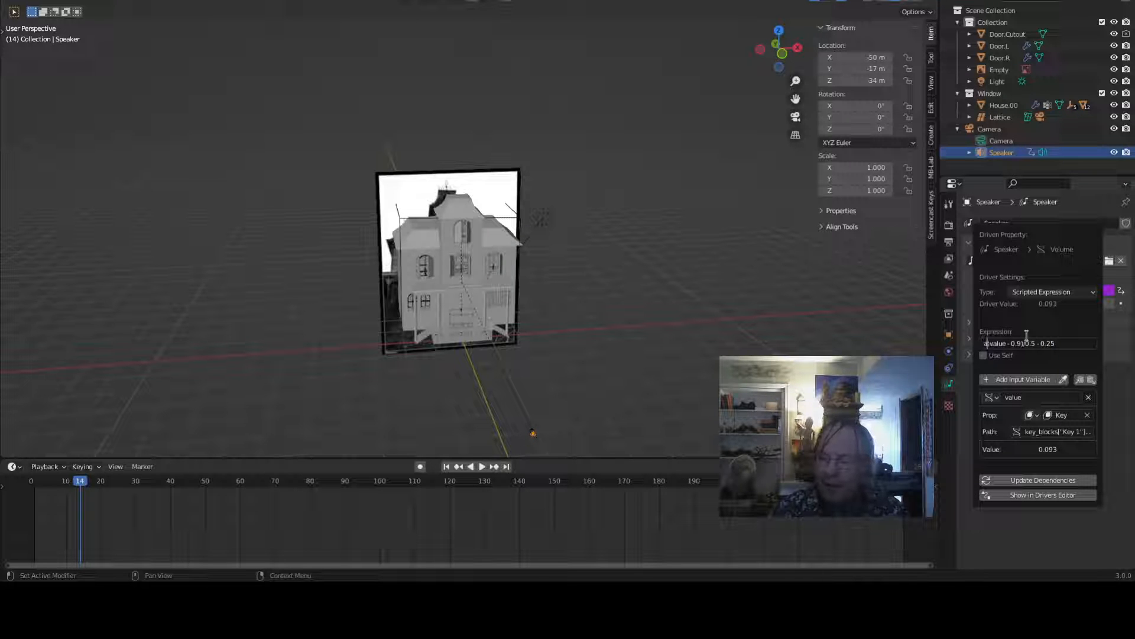
type("bs")
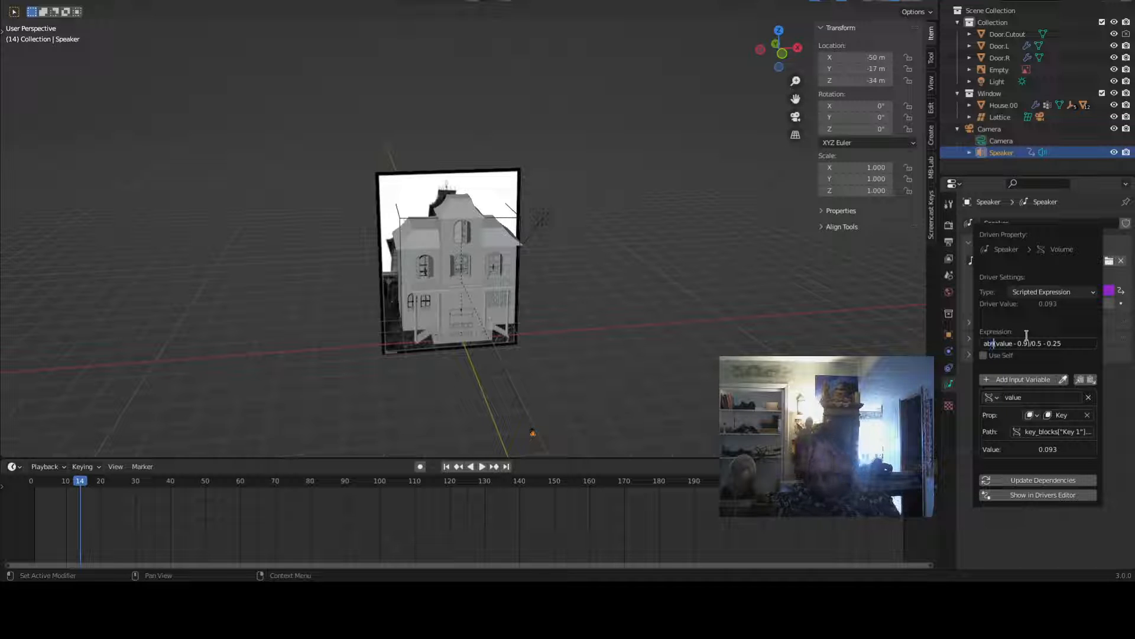
type("(")
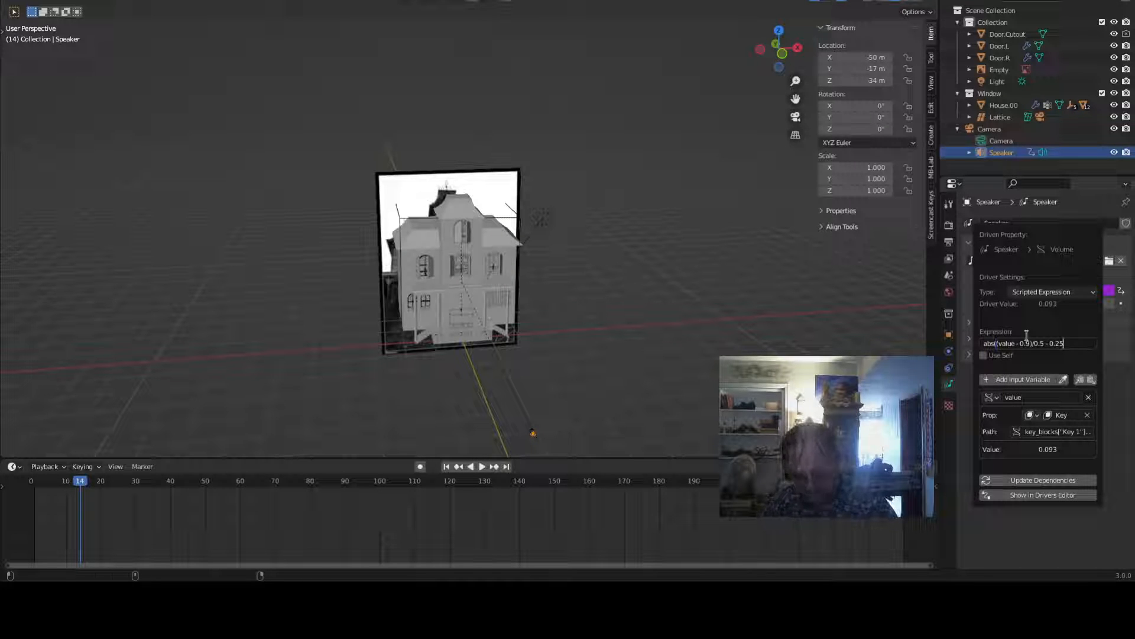
- Rewrite the driver expression as 2.0*abs((value - 0.9)/0.5 - 0.50) and confirm it
key("End")
type(")")
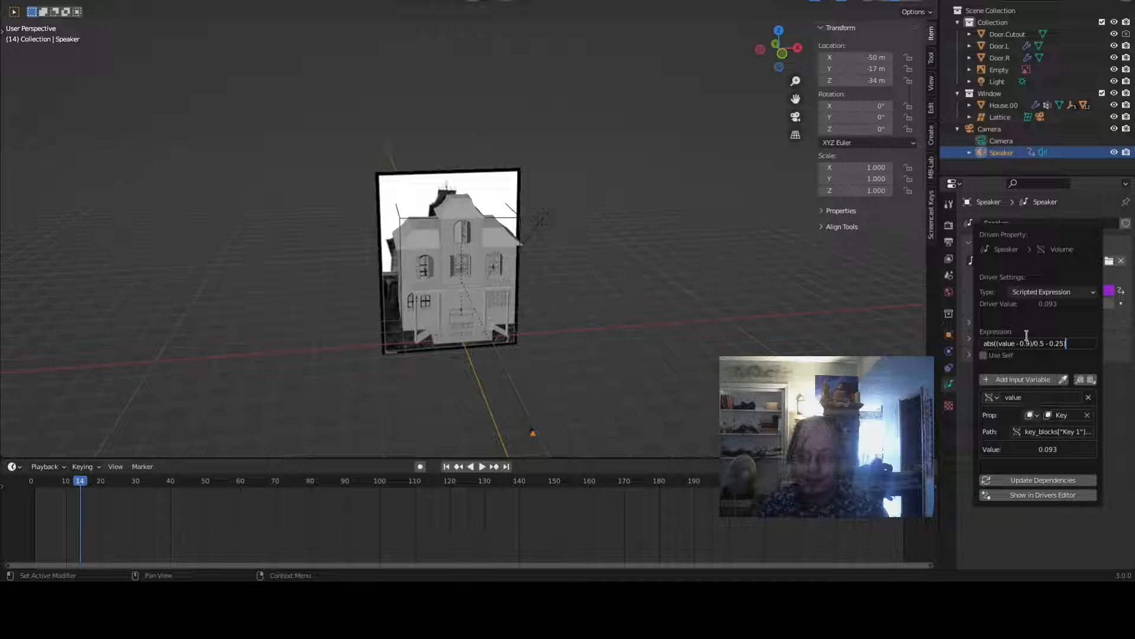
key("BackSpace")
key("BackSpace")
key("BackSpace")
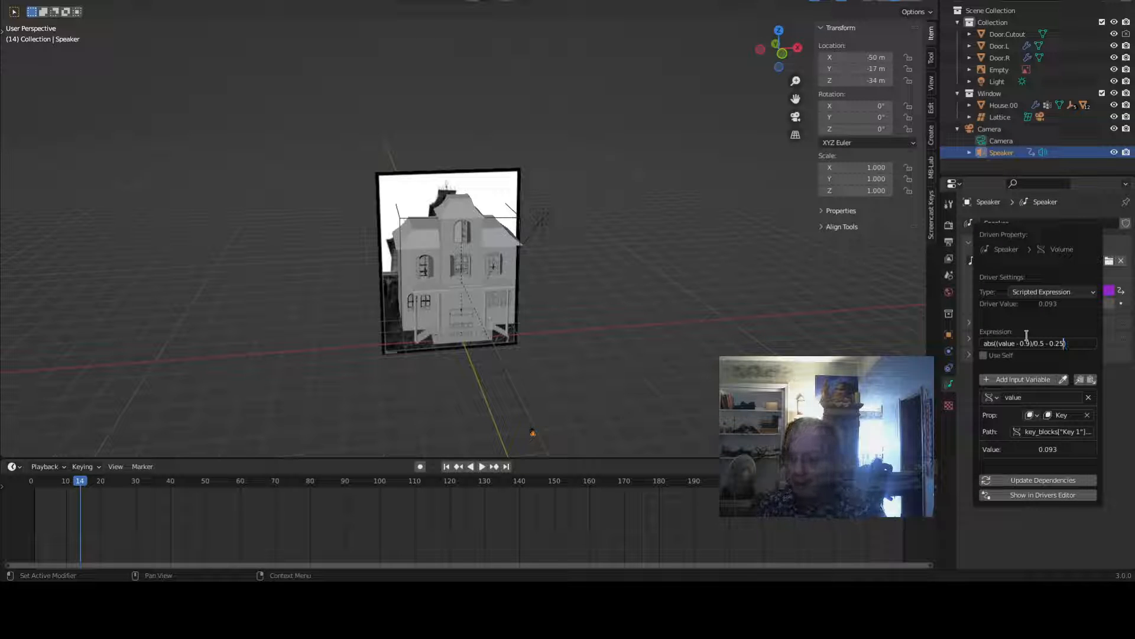
type("50)")
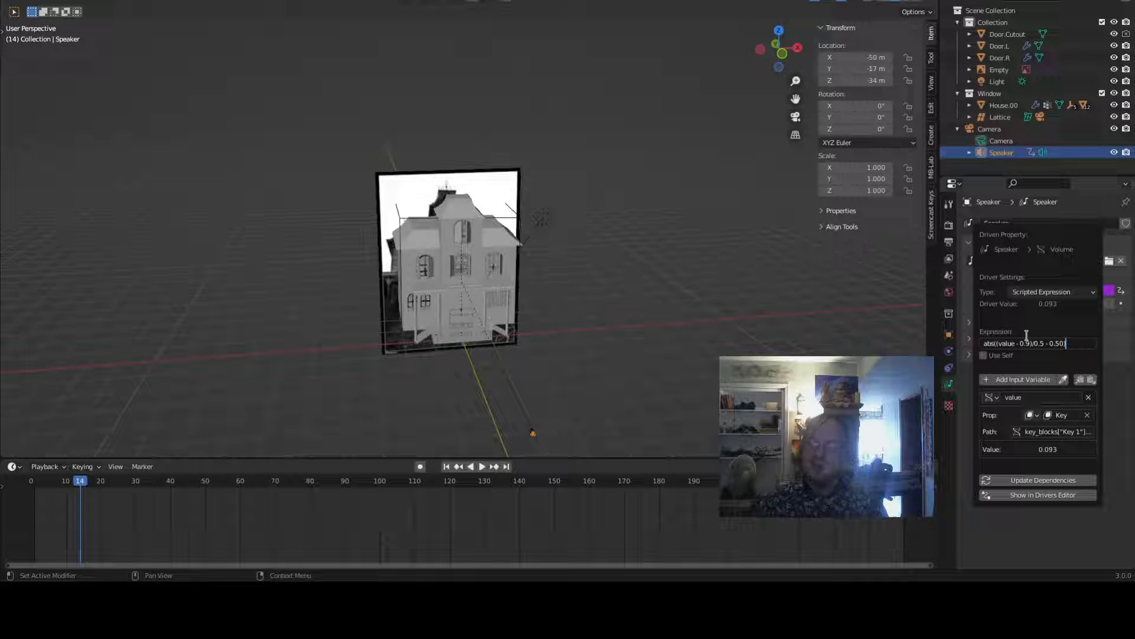
key("Home")
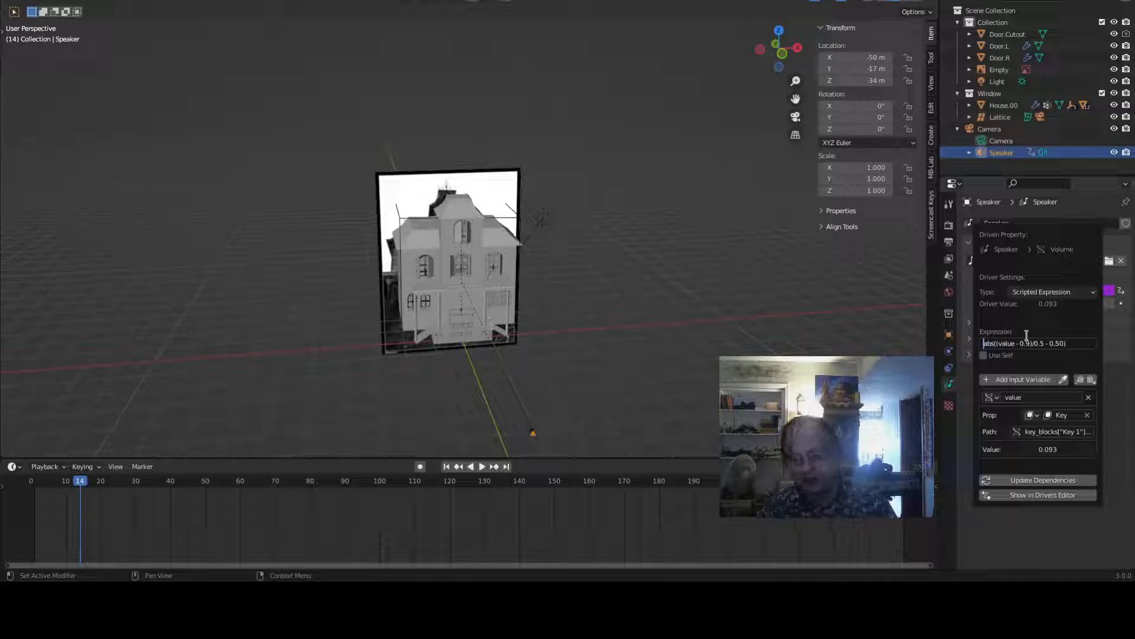
type("2.0")
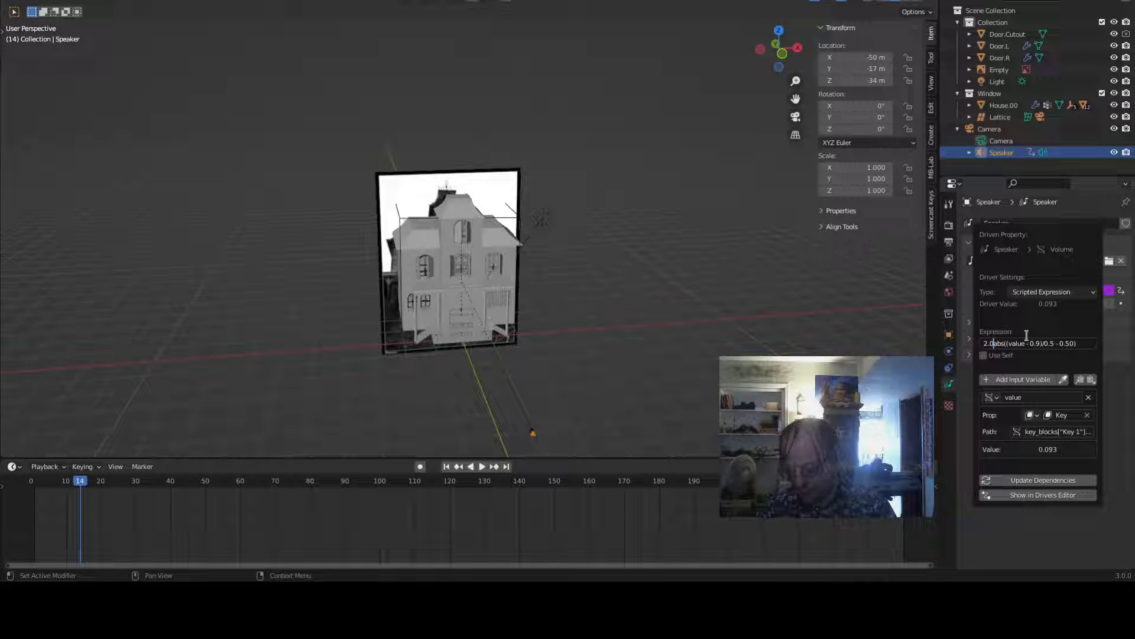
type("*")
key("End")
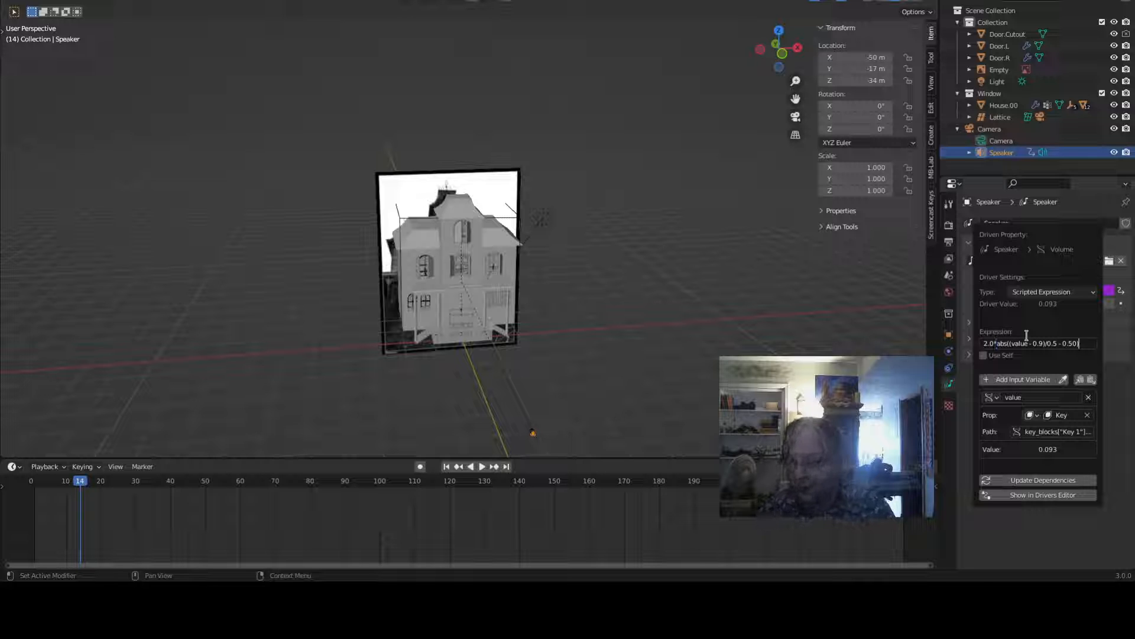
key("Return")
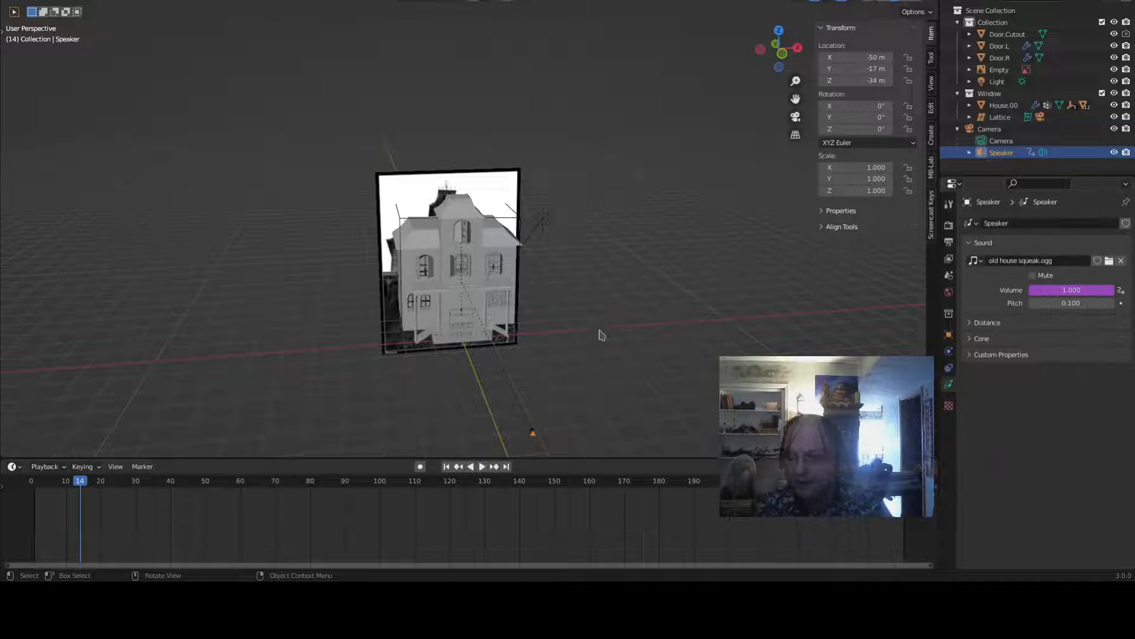
- Play the animation and inspect the lattice's shape-key values around the house
key("space")
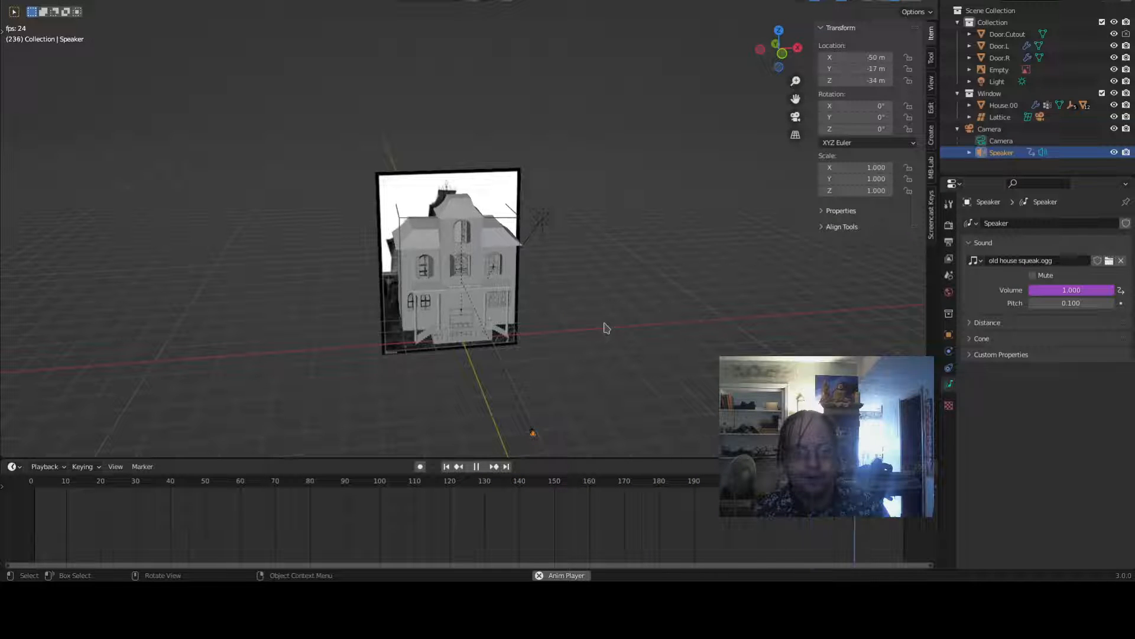
key("space")
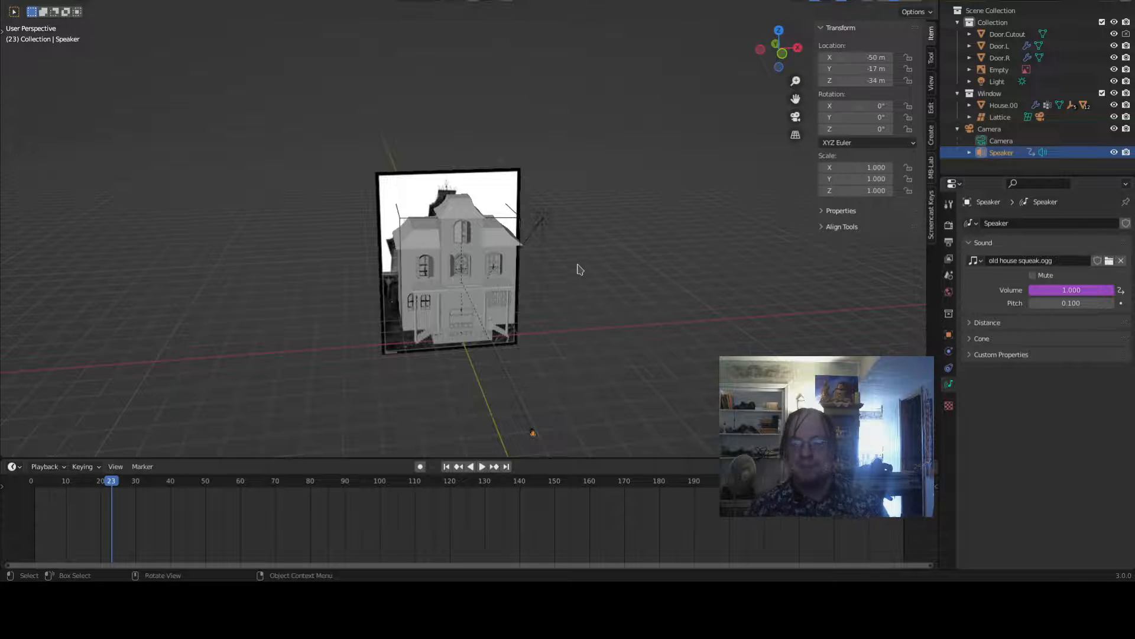
middle_click_drag(578, 269, 443, 288)
scroll(610, 299, "up", 4)
middle_click_drag(610, 299, 687, 246)
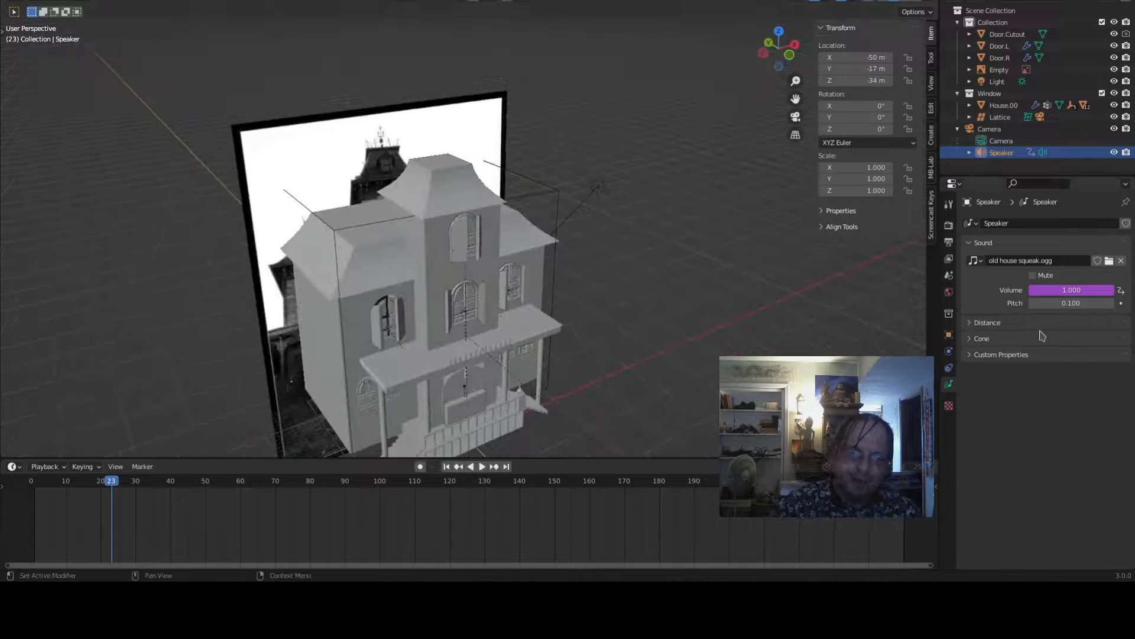
left_click(546, 185)
scroll(547, 186, "down", 4)
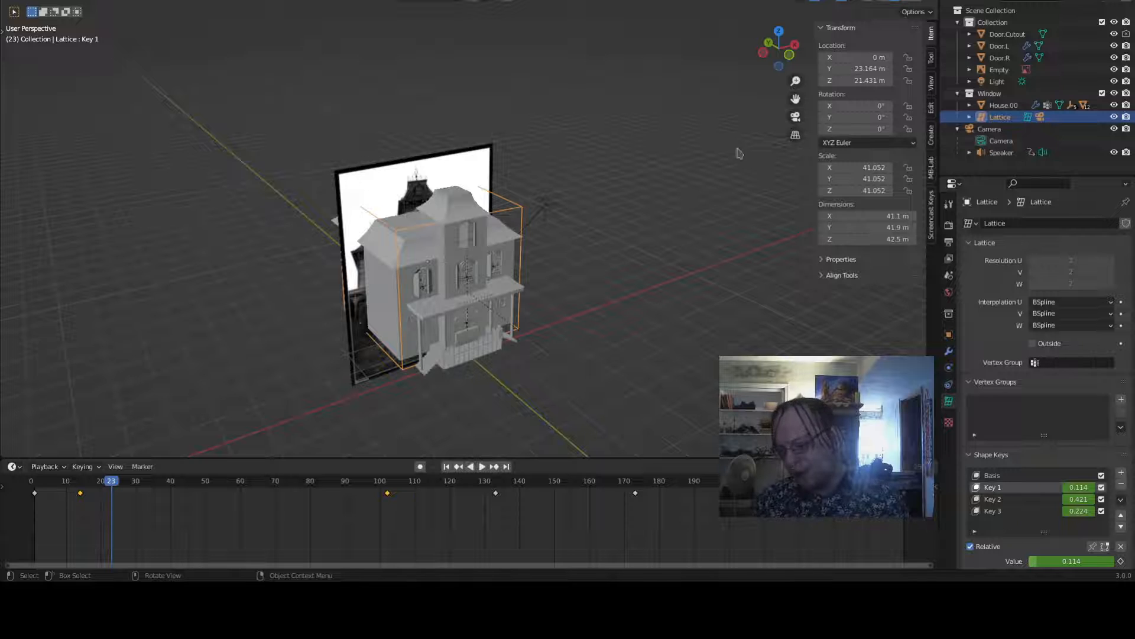
- Select the speaker again and save the blend file
left_click(1000, 153)
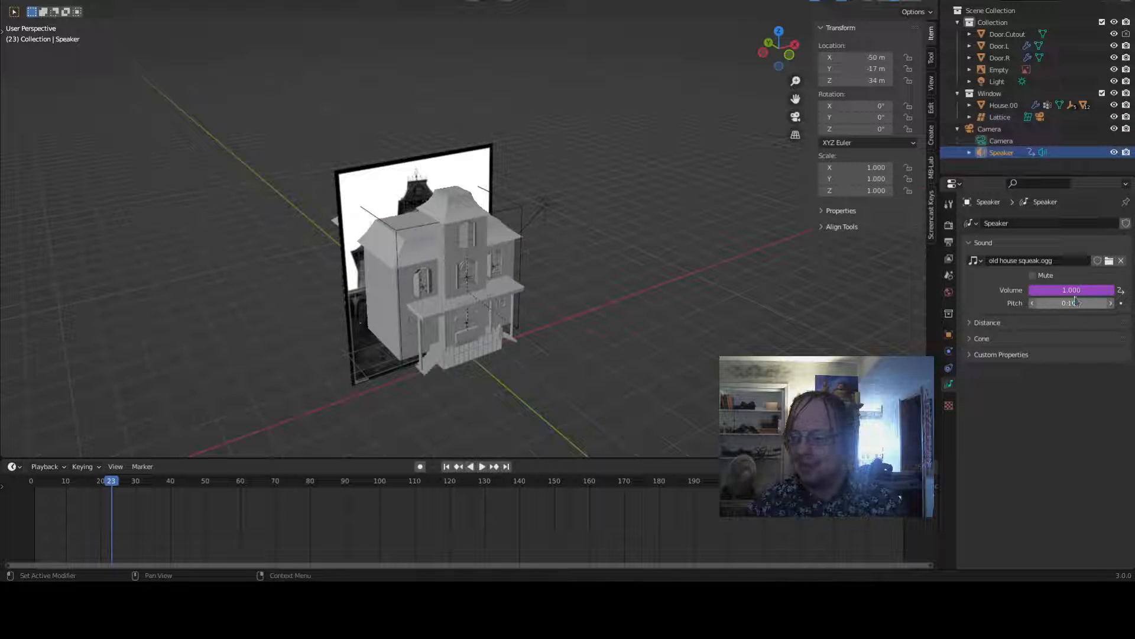
right_click(1075, 301)
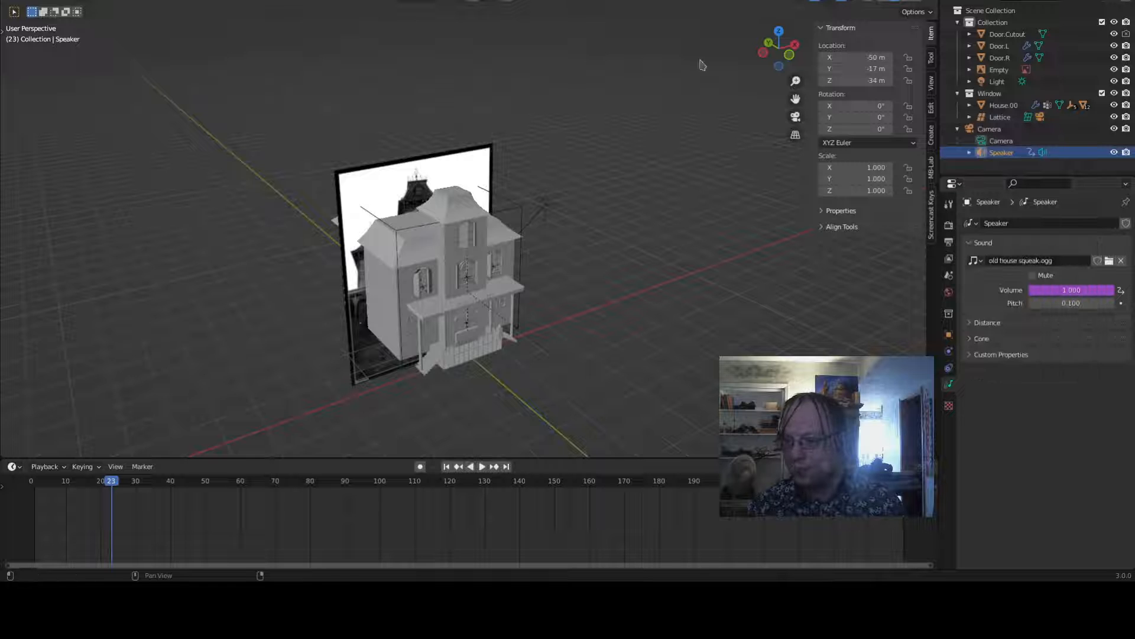
key("ctrl+s")
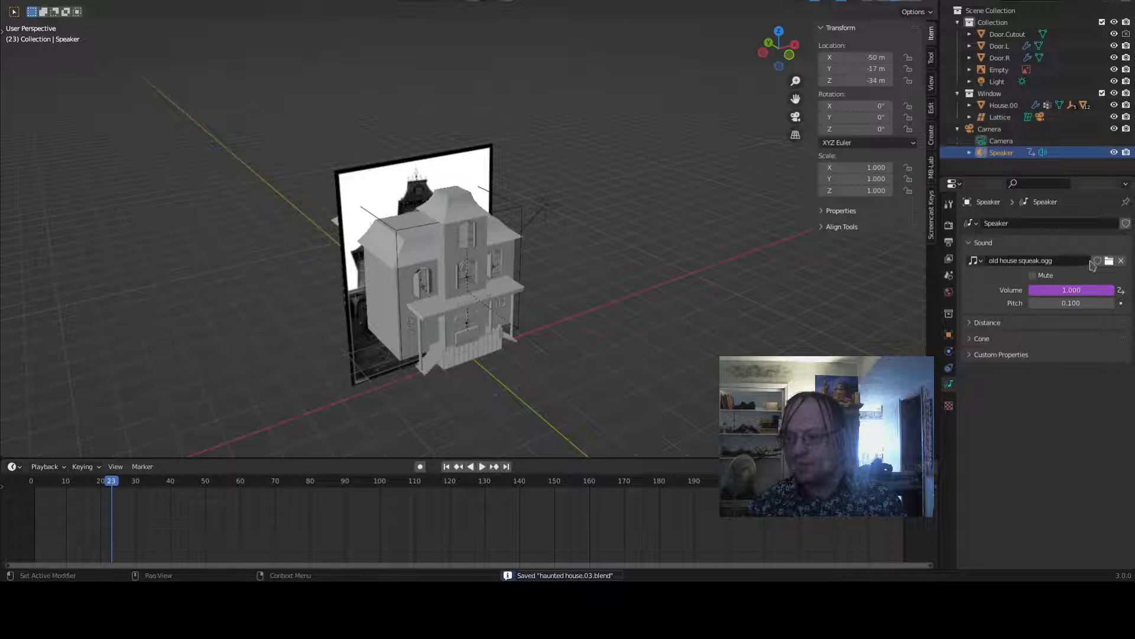
- Reopen the speaker's volume driver and add a second input variable
right_click(1083, 291)
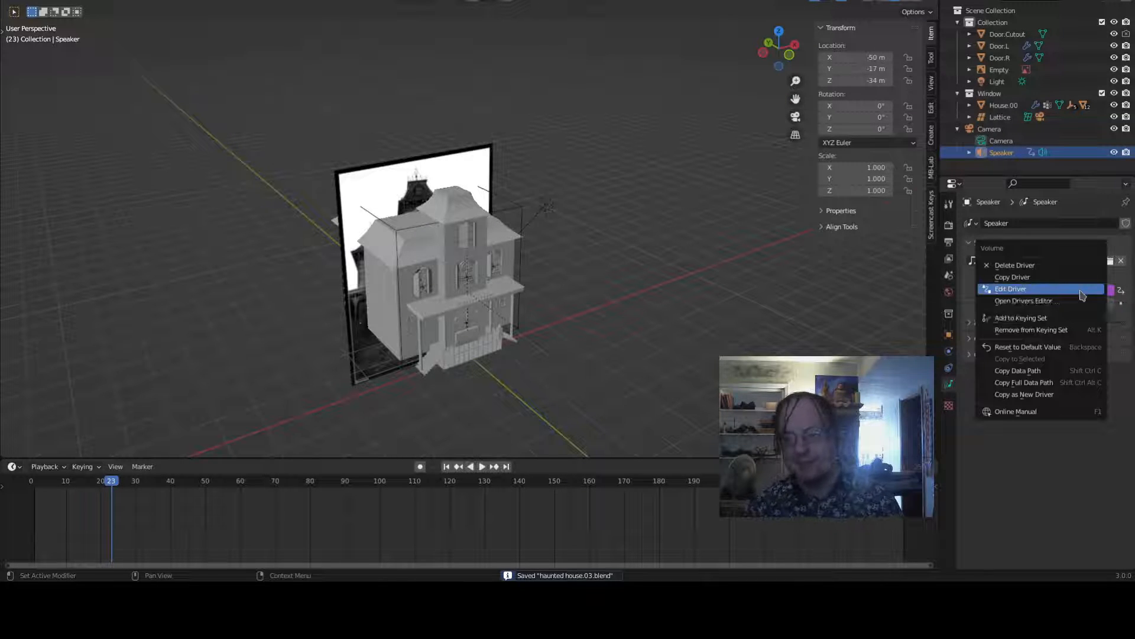
left_click(1083, 291)
right_click(1076, 297)
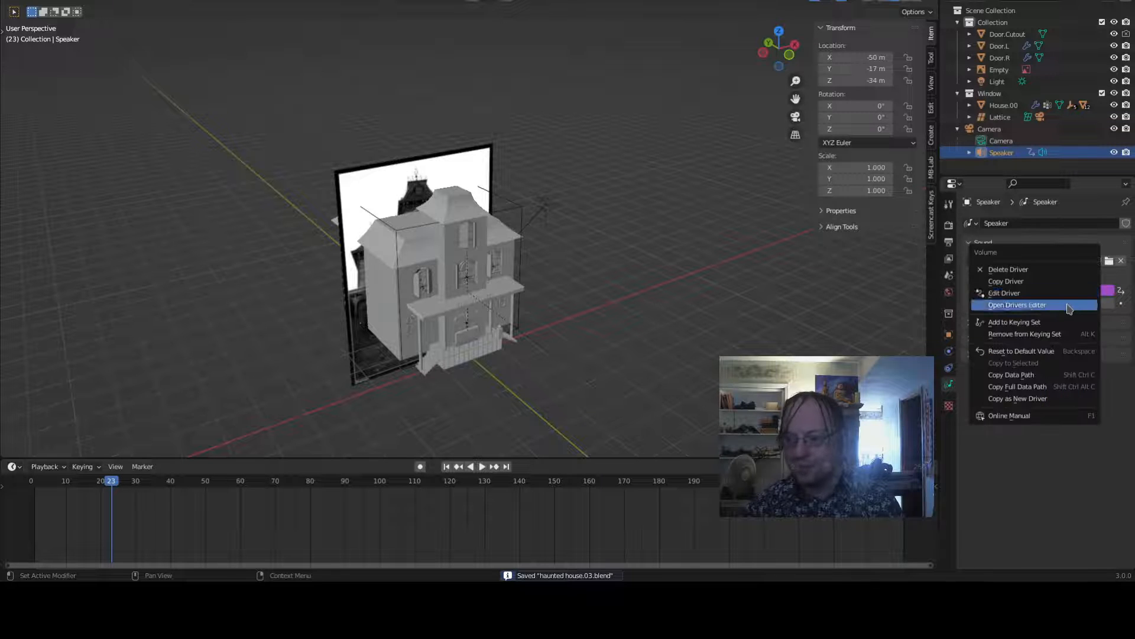
left_click(1075, 292)
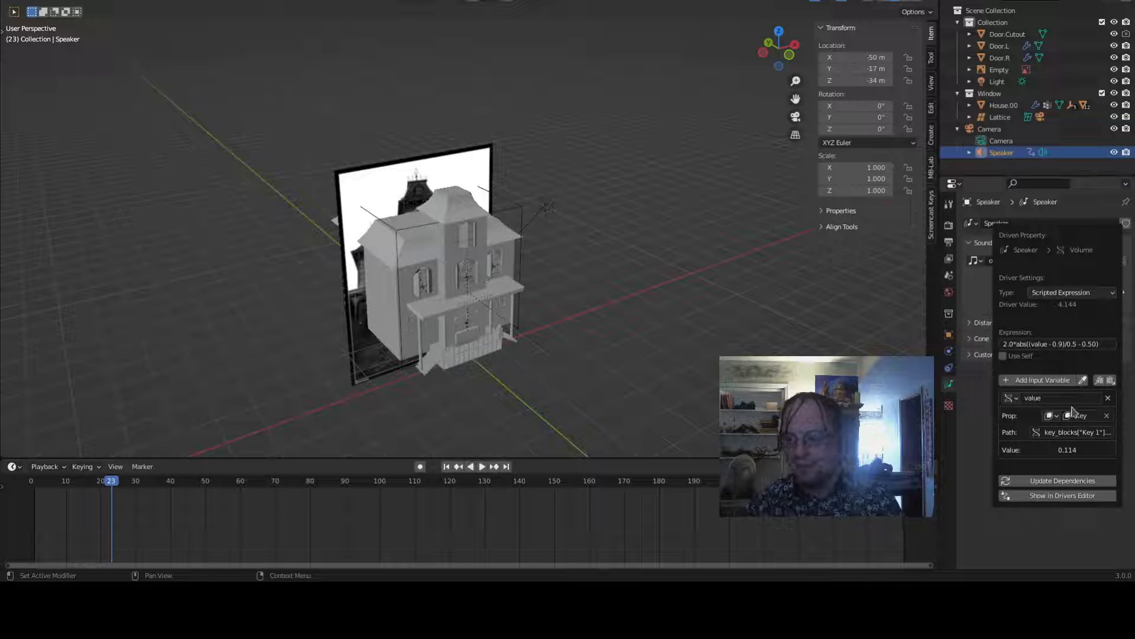
left_click(1049, 382)
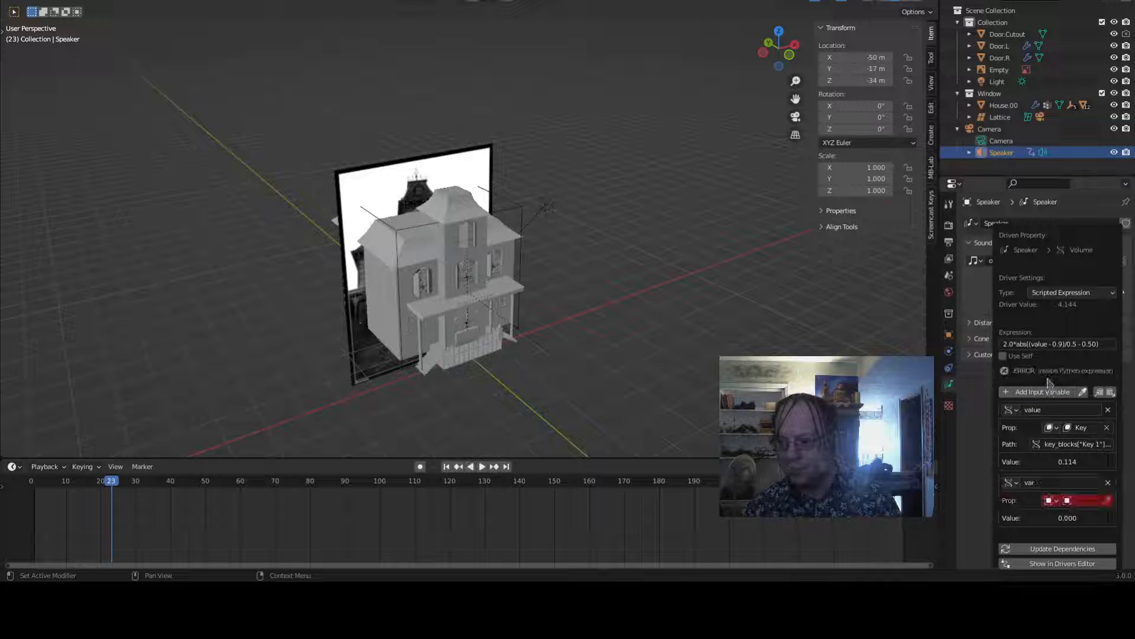
- Copy the first variable's data path and set the second variable's object to Lattice
left_click(1076, 444)
key("ctrl+c")
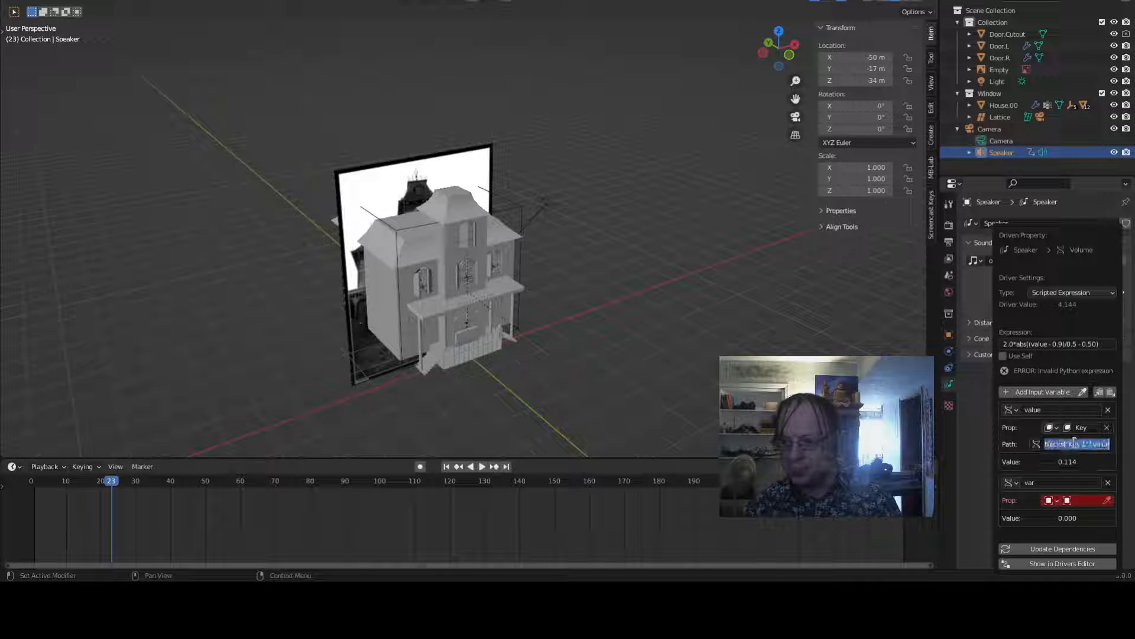
left_click(1084, 502)
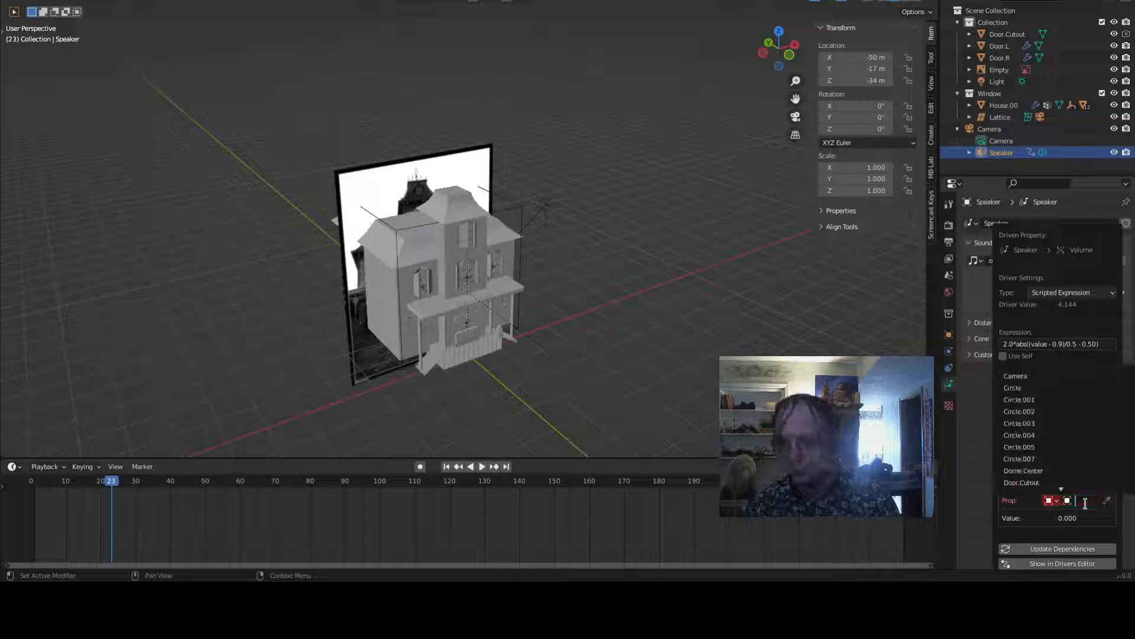
left_click(1017, 501)
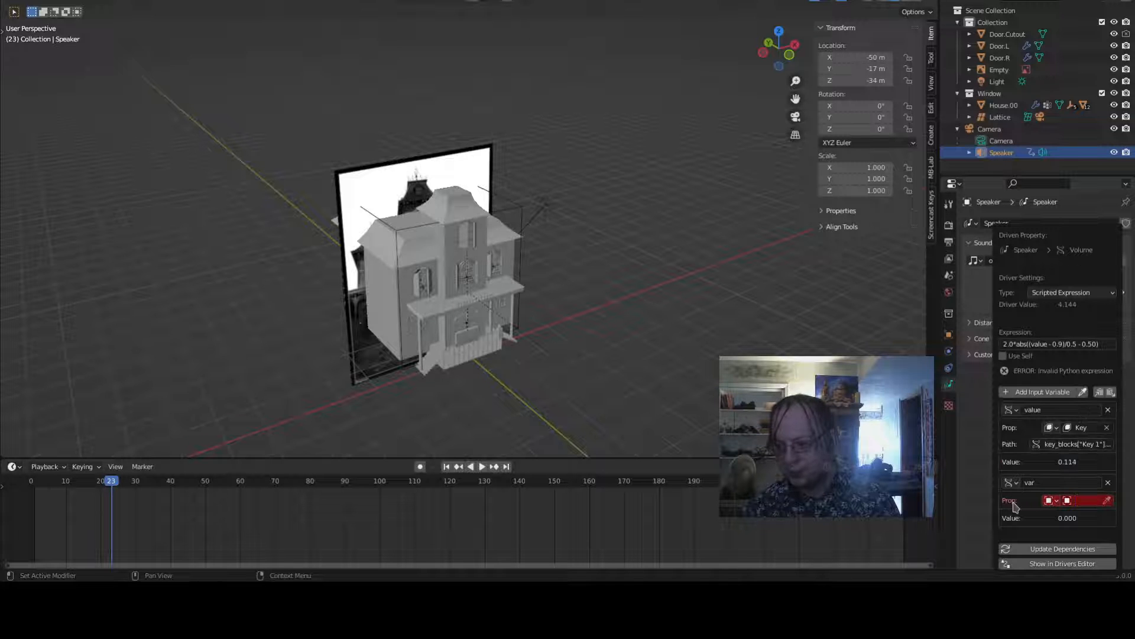
left_click(1051, 501)
left_click(1055, 507)
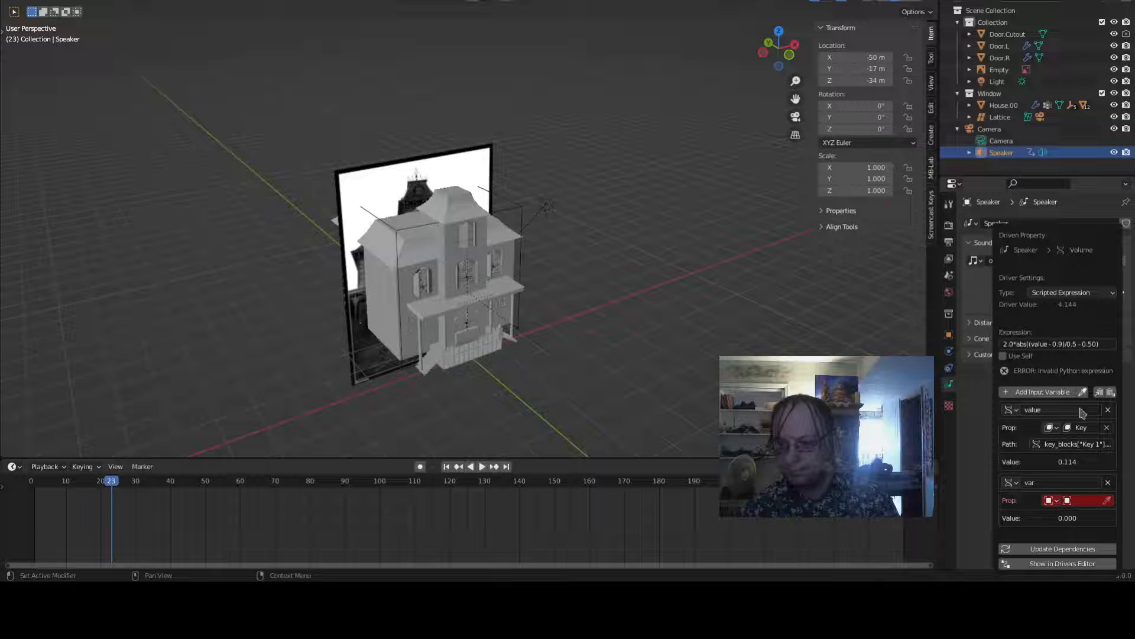
left_click(1012, 483)
left_click(1012, 484)
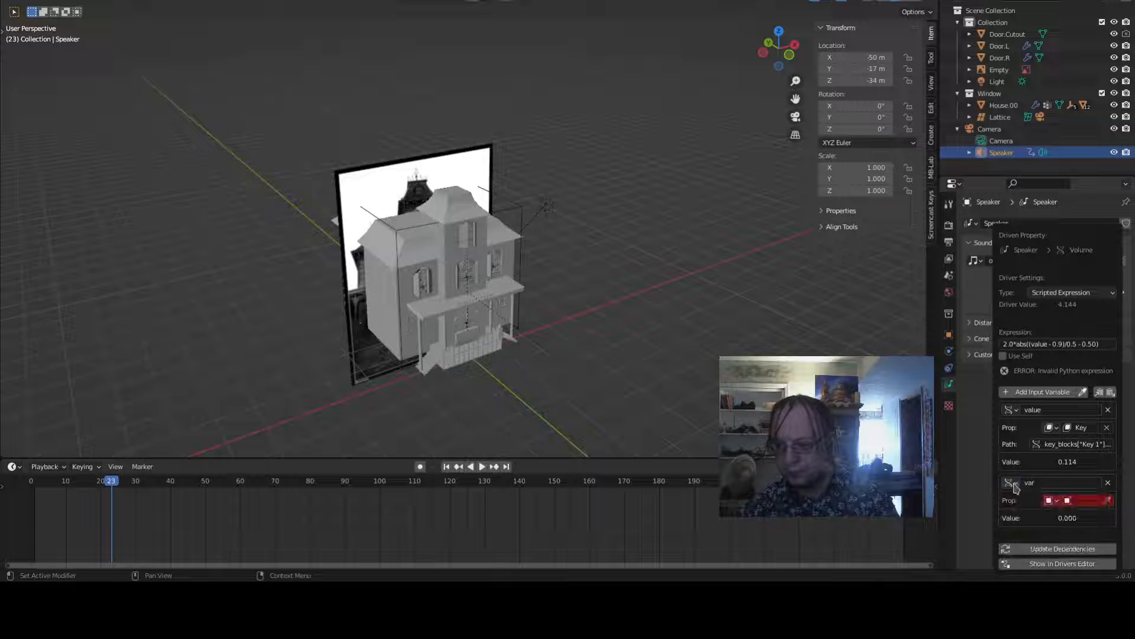
left_click(1012, 483)
left_click(1013, 500)
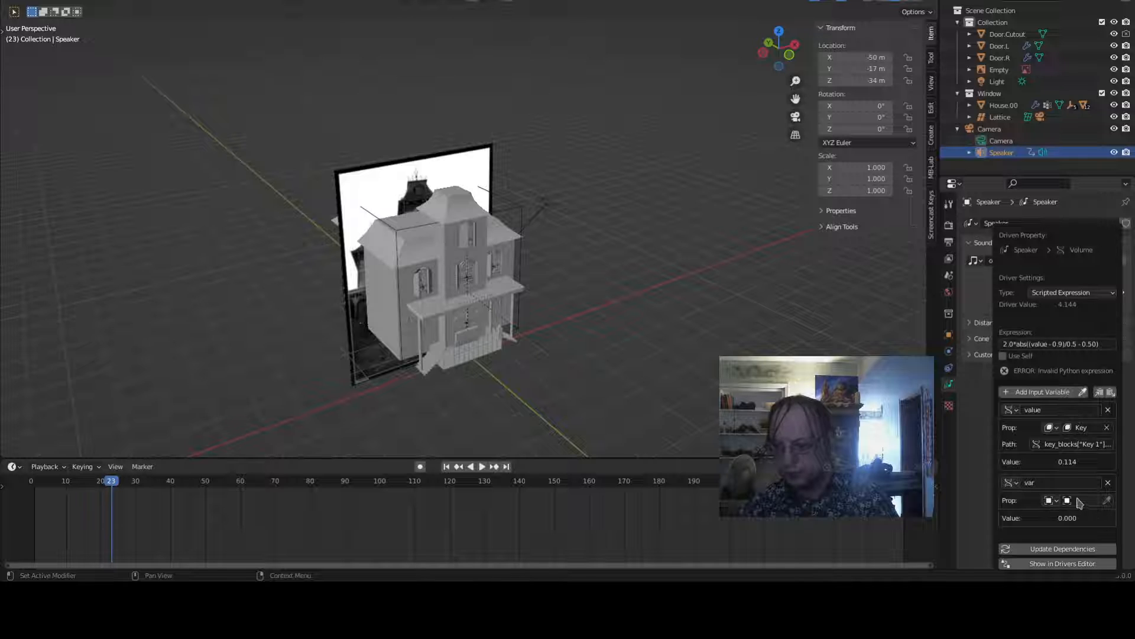
left_click(1074, 501)
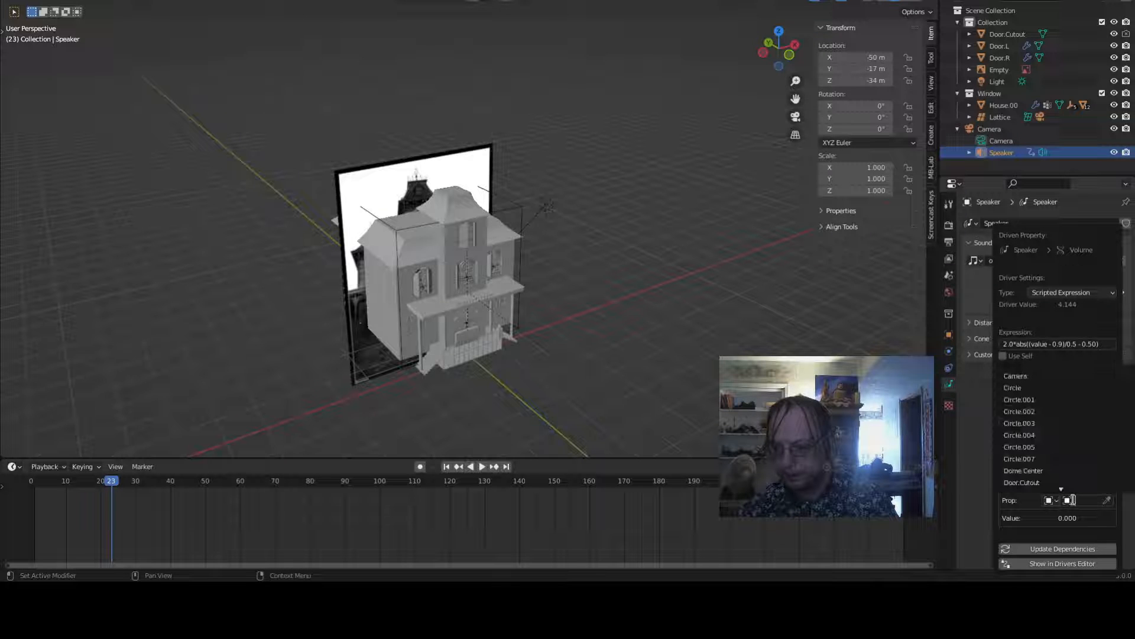
scroll(1078, 414, "down", 5)
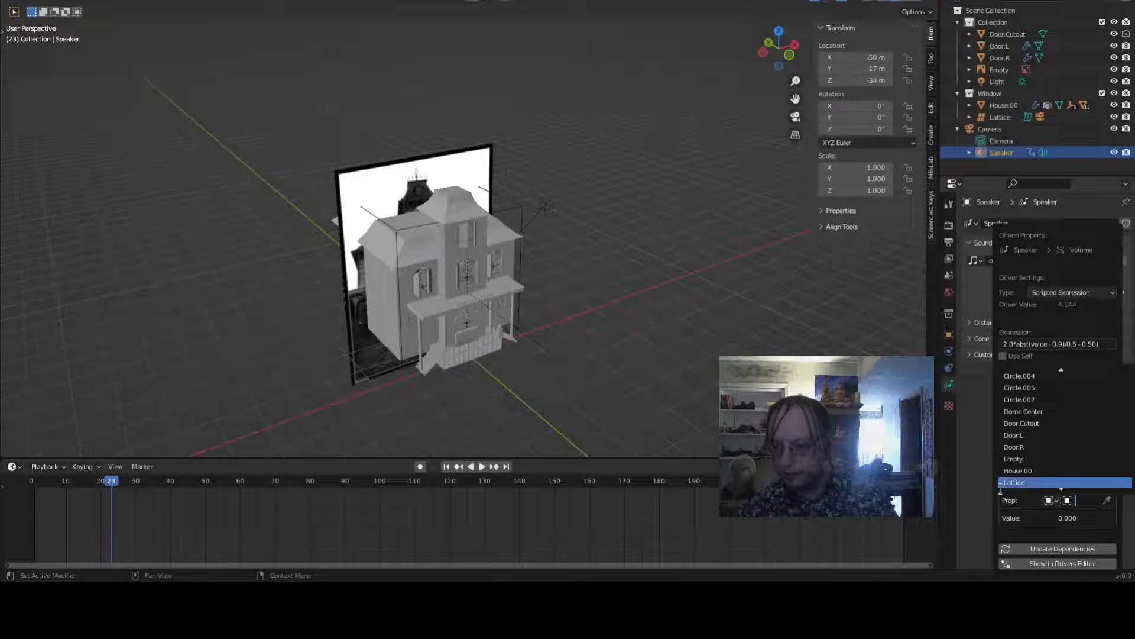
left_click(1016, 482)
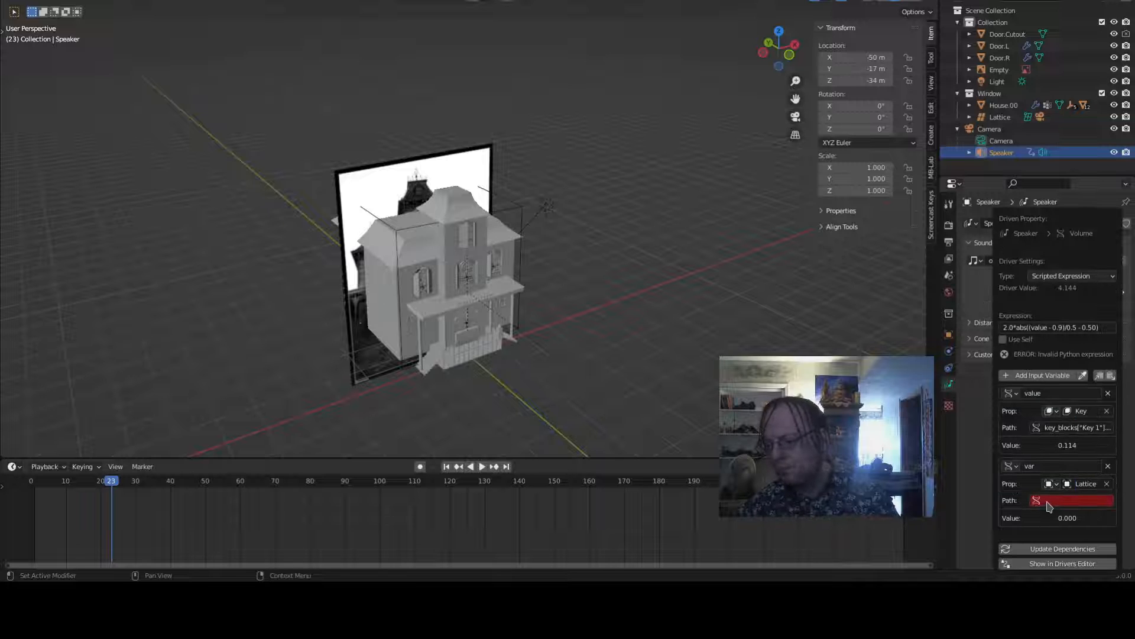
- Paste the path into the second variable, change it to key_blocks["Key 2"].value, and close the driver popup
left_click(1047, 506)
key("ctrl+v")
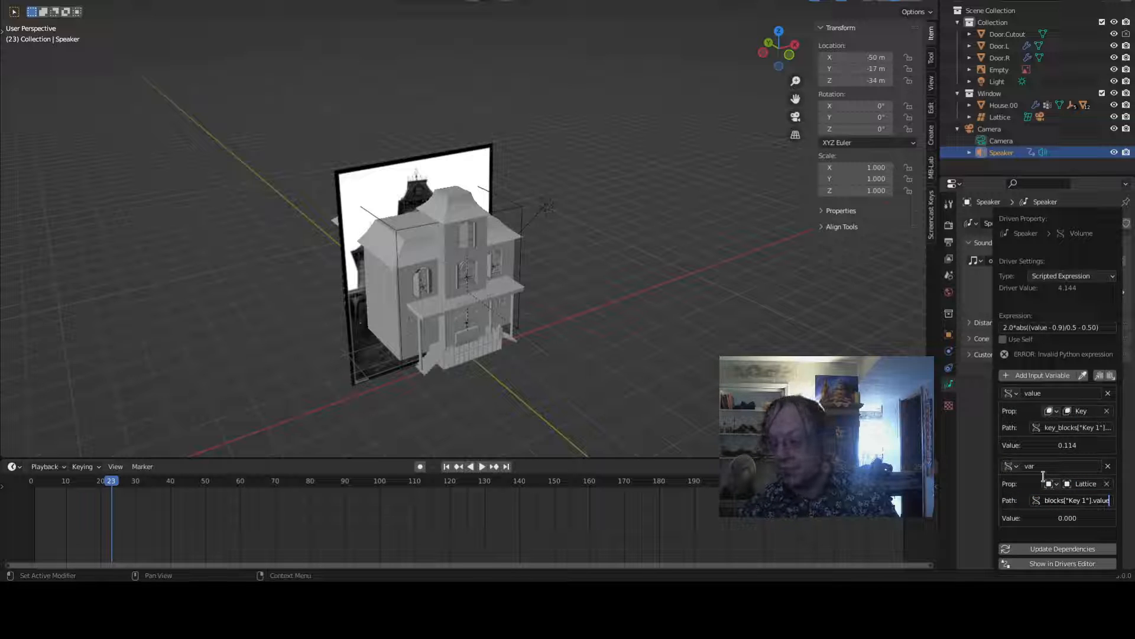
key("Left")
key("Left")
key("Left")
key("Left")
key("Left")
key("Left")
key("Left")
key("Left")
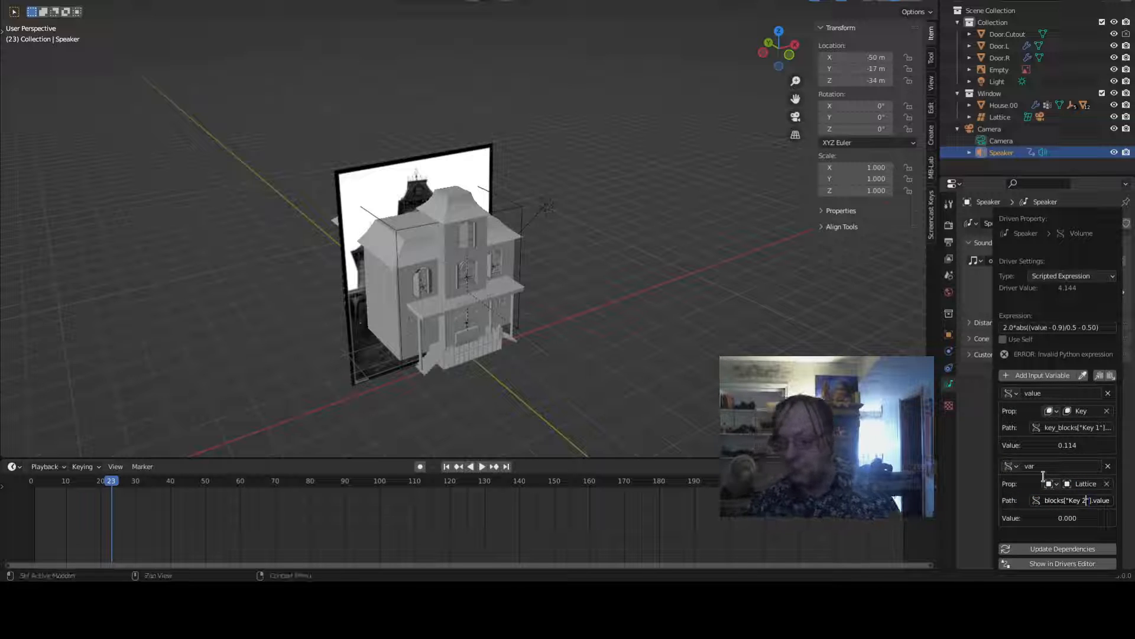
key("End")
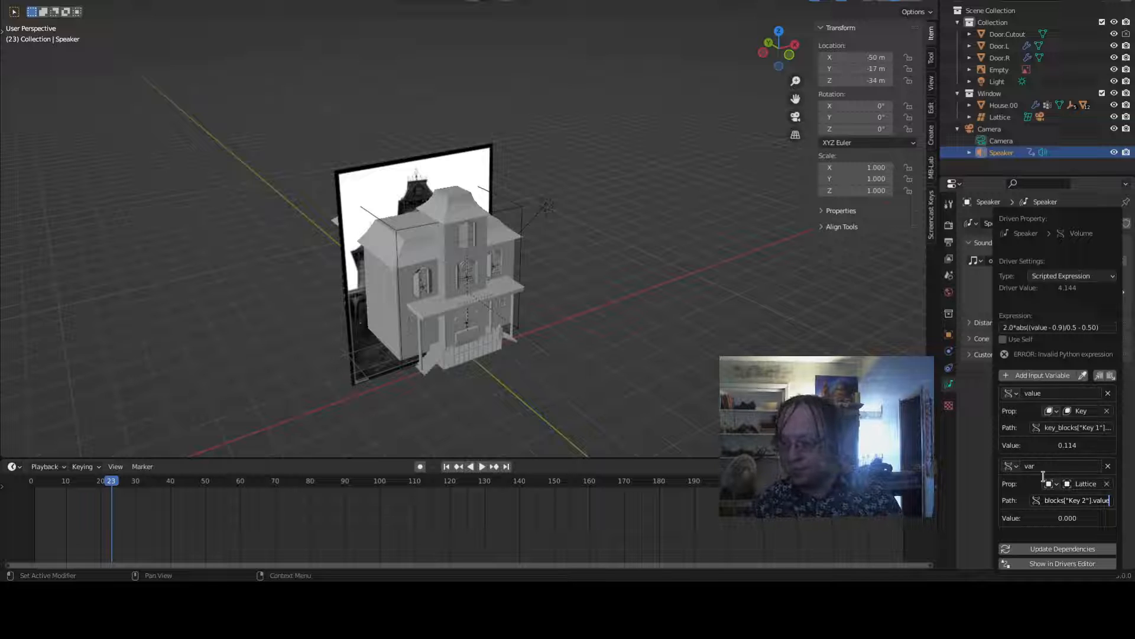
key("Return")
left_click(1092, 499)
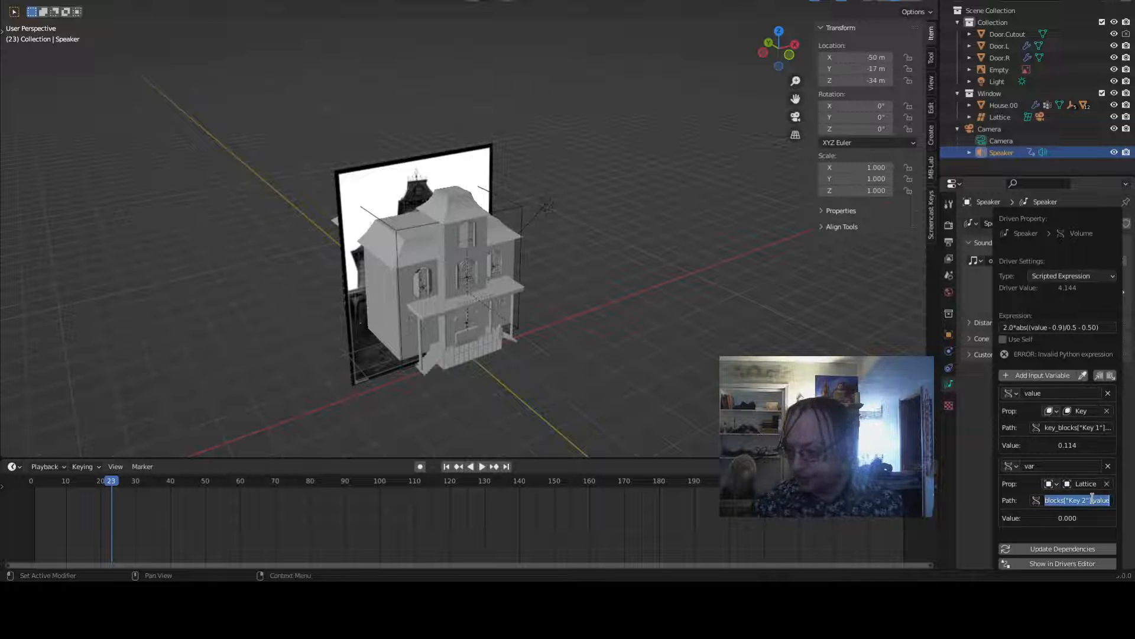
key("Home")
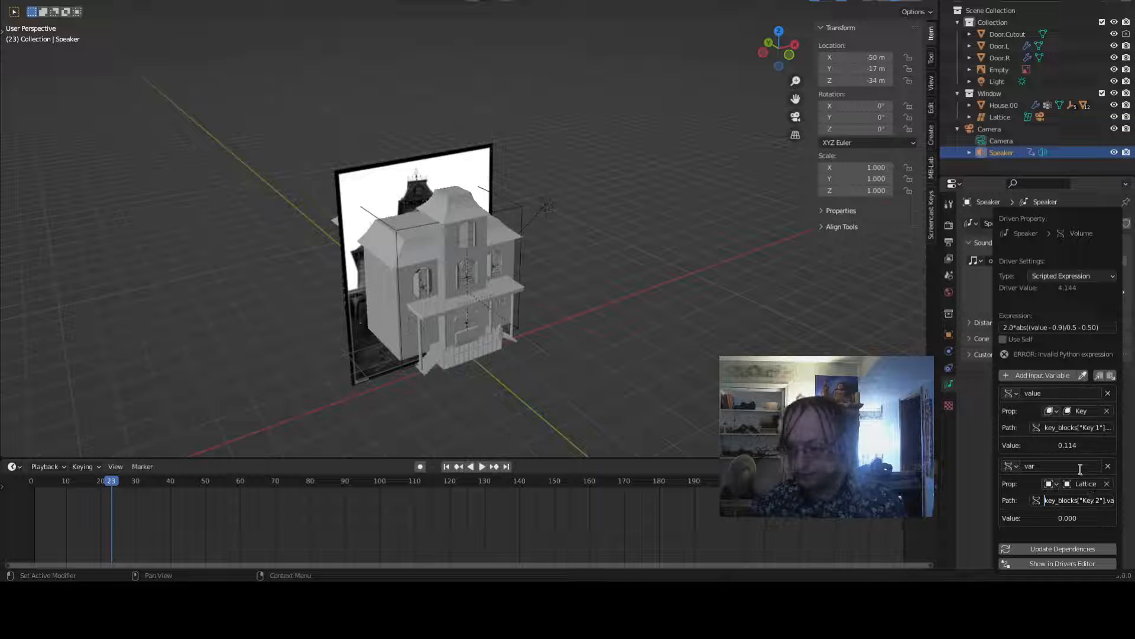
key("Return")
left_click(1080, 485)
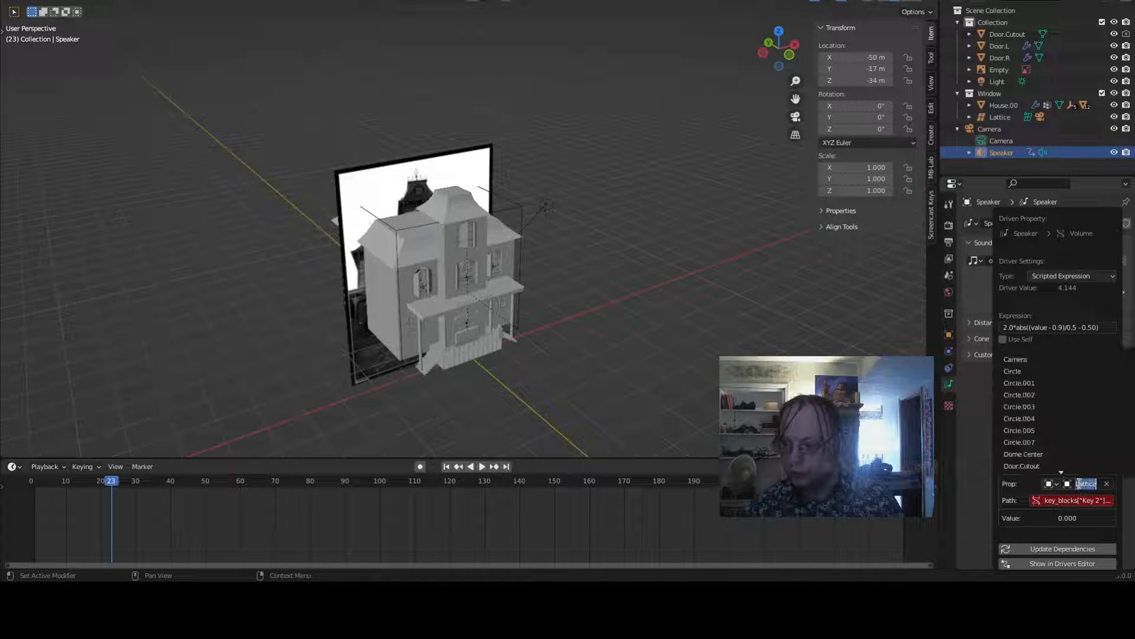
left_click(1079, 484)
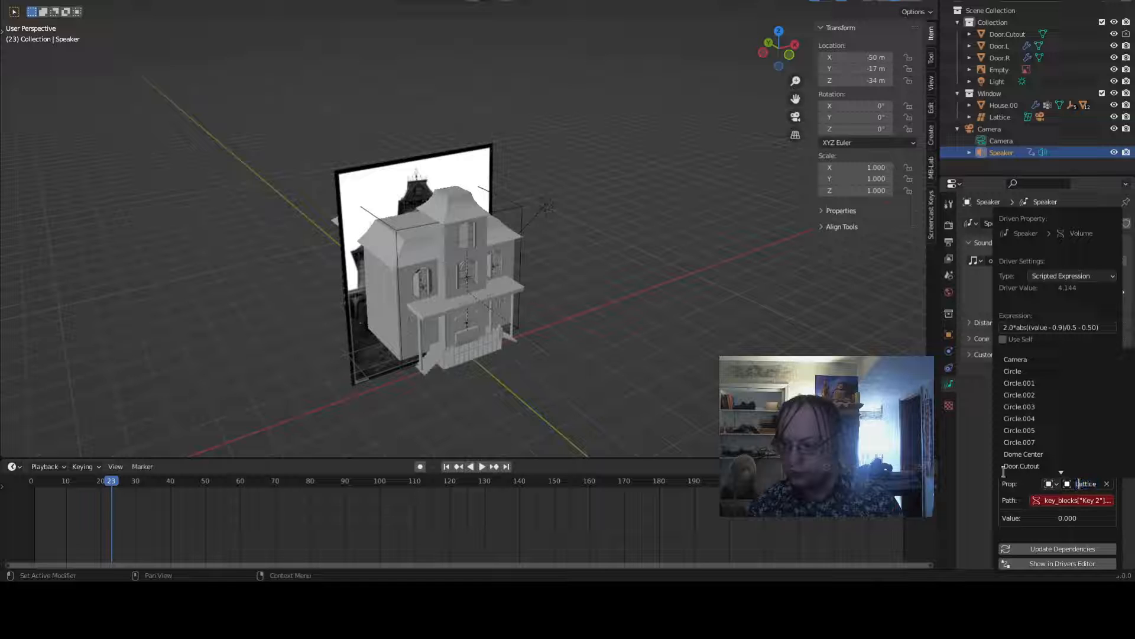
left_click(979, 479)
left_click(979, 479)
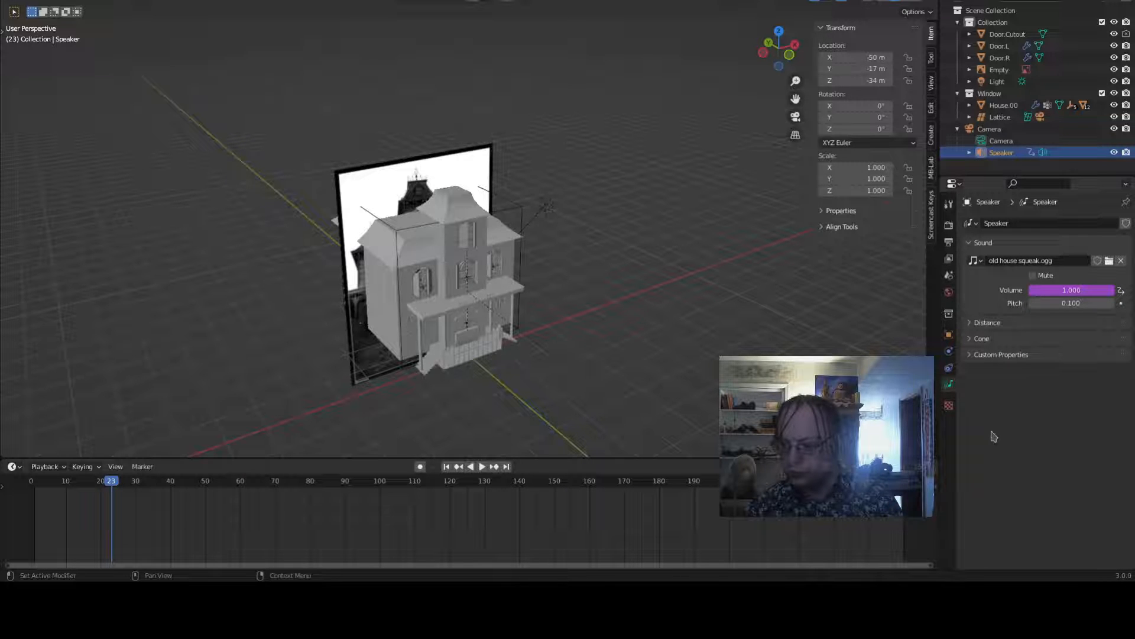
- Select the lattice and copy its Key 2 shape-key value as a new driver
left_click(515, 205)
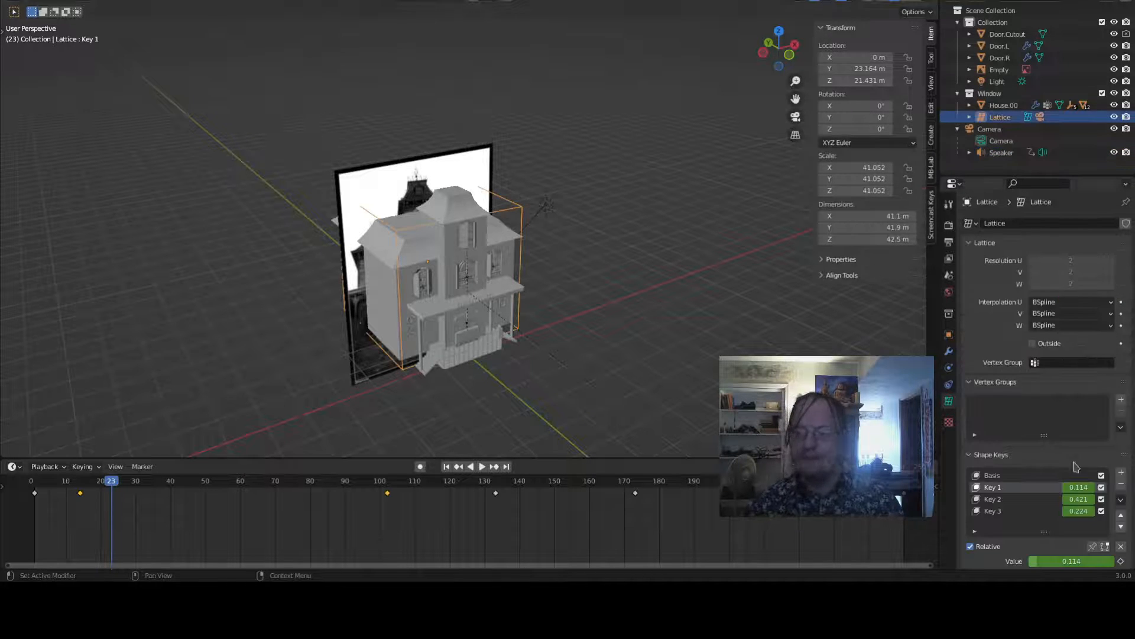
right_click(1076, 502)
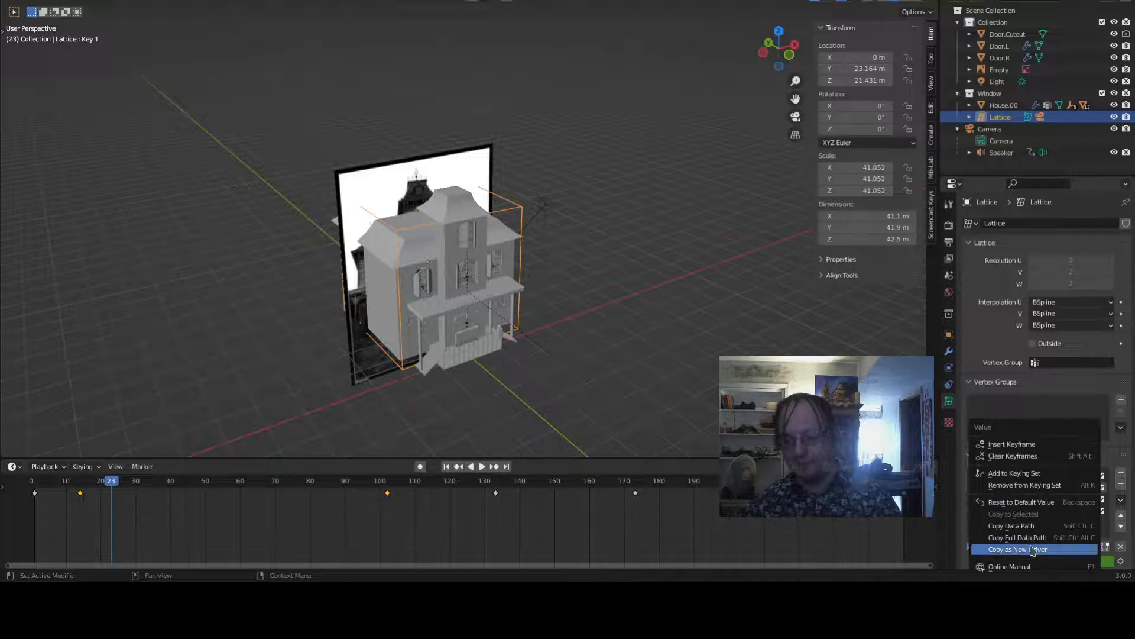
left_click(1034, 550)
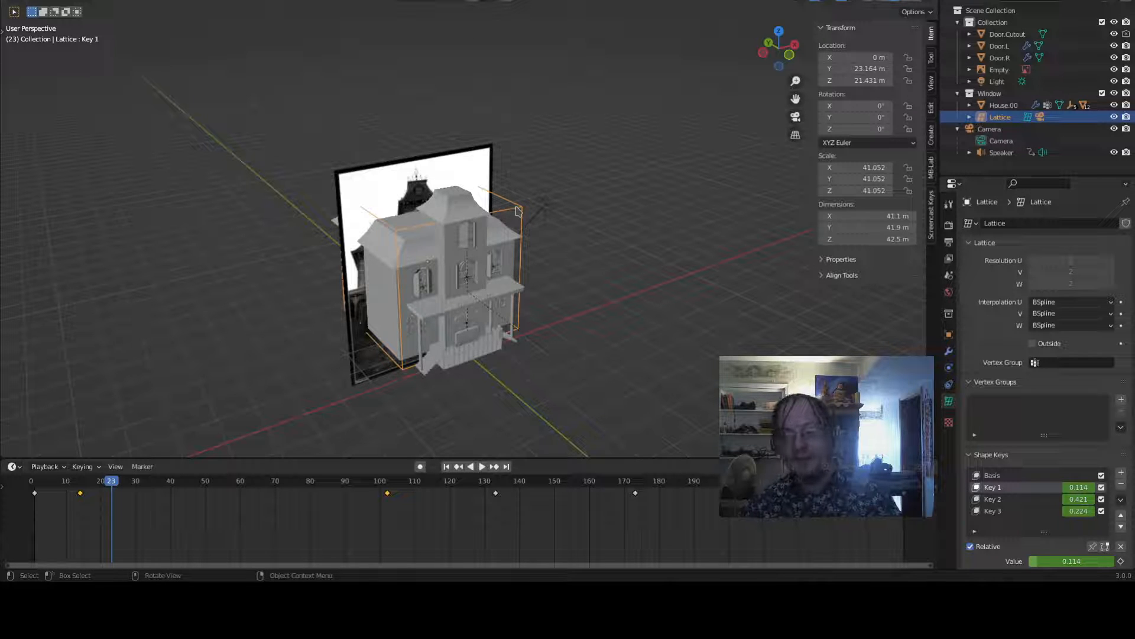
- Select the speaker, open its volume driver, and delete the second input variable
left_click(1001, 153)
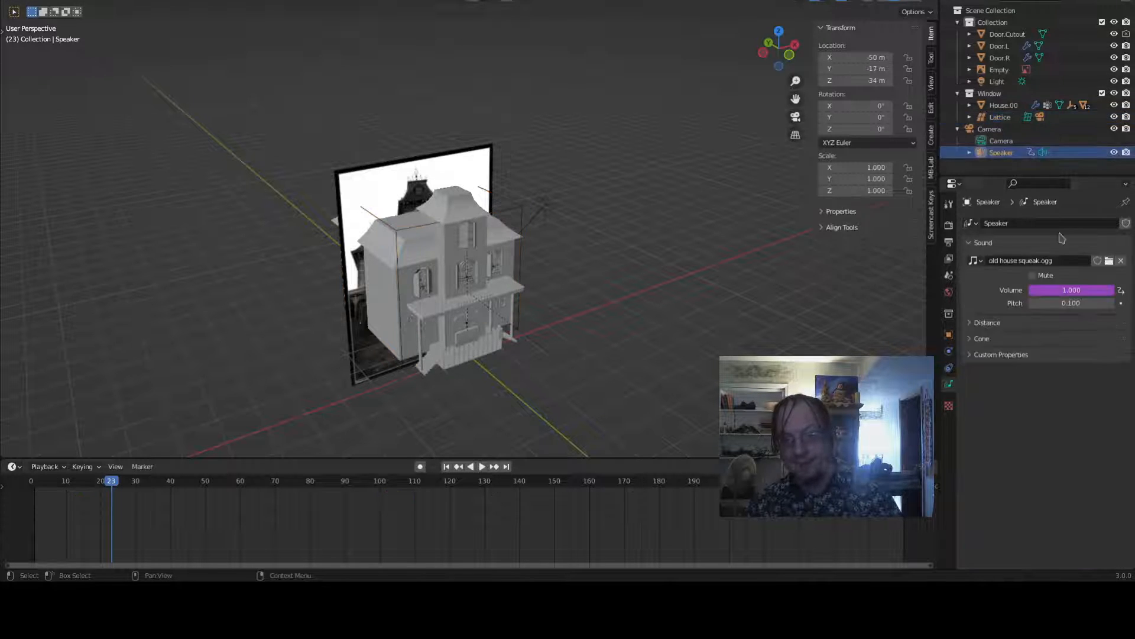
right_click(1086, 297)
left_click(1077, 293)
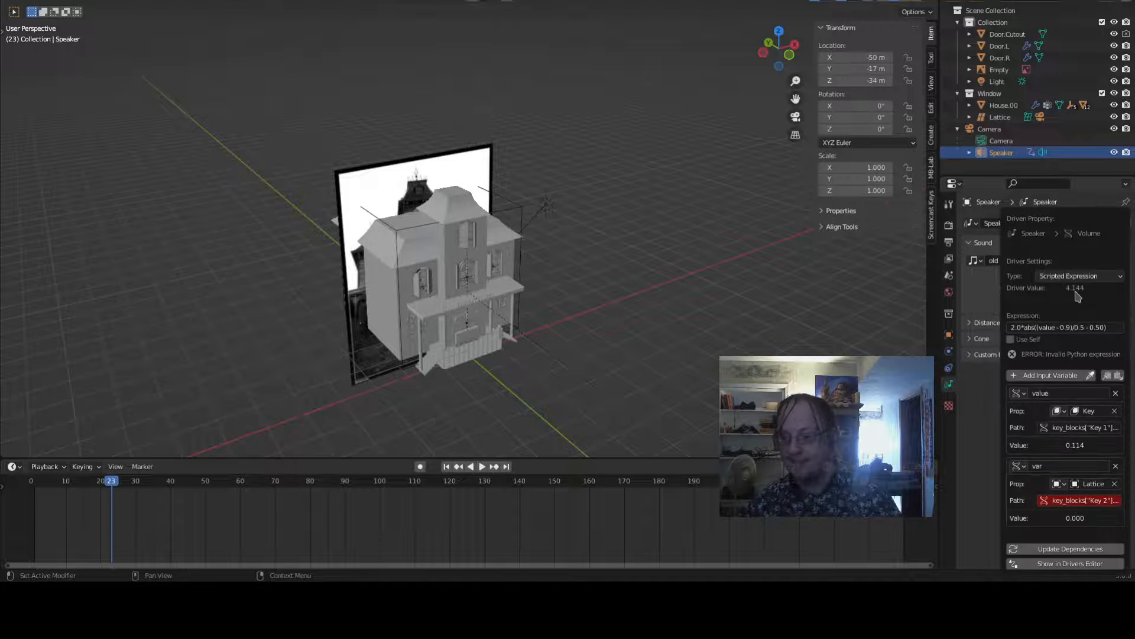
left_click(1116, 466)
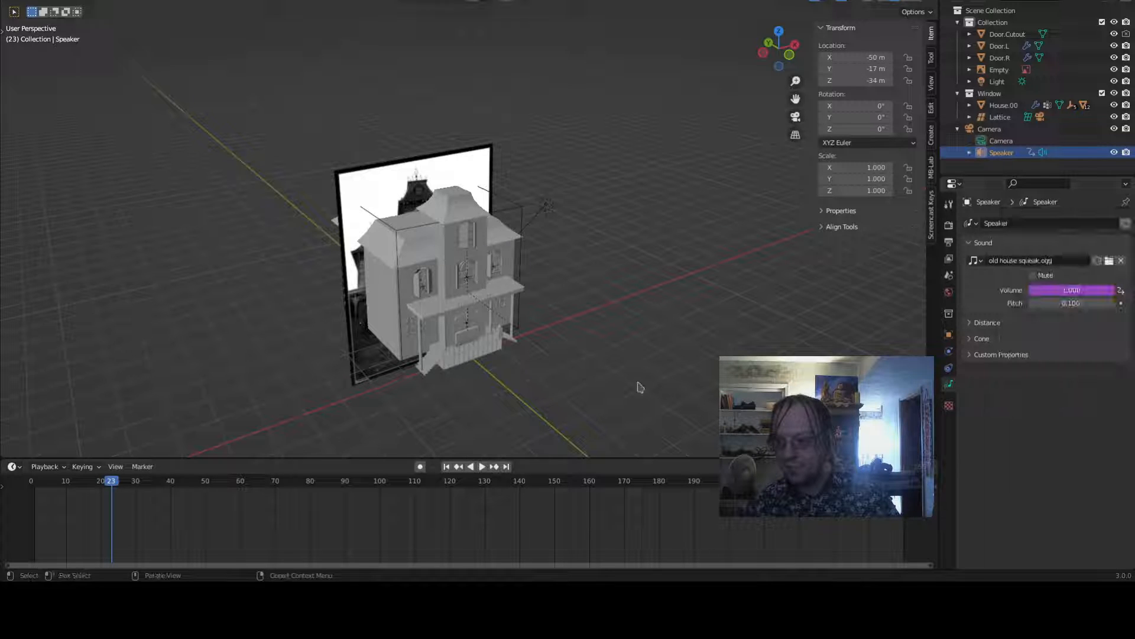
- Select the lattice and copy the data path of one of its shape-key values
left_click(1000, 116)
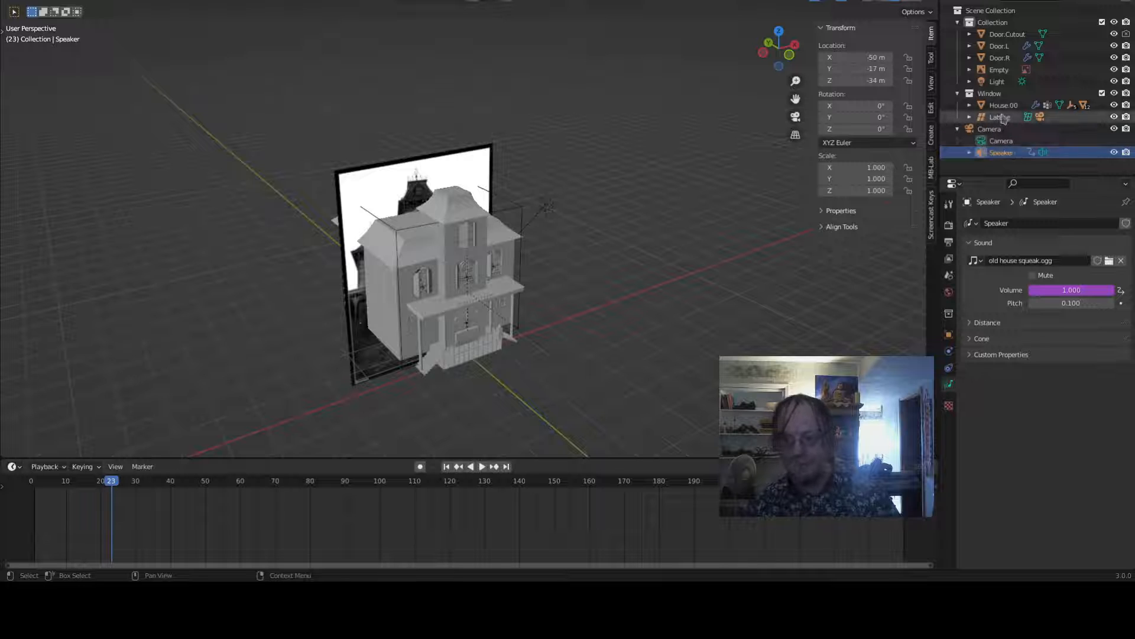
right_click(1075, 506)
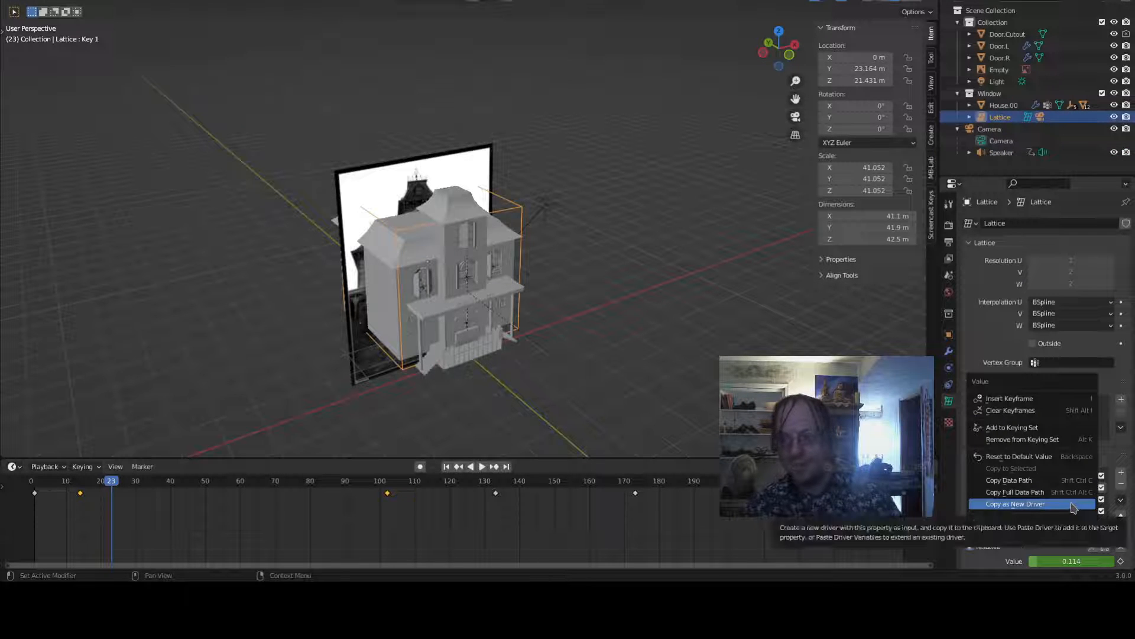
left_click(1029, 493)
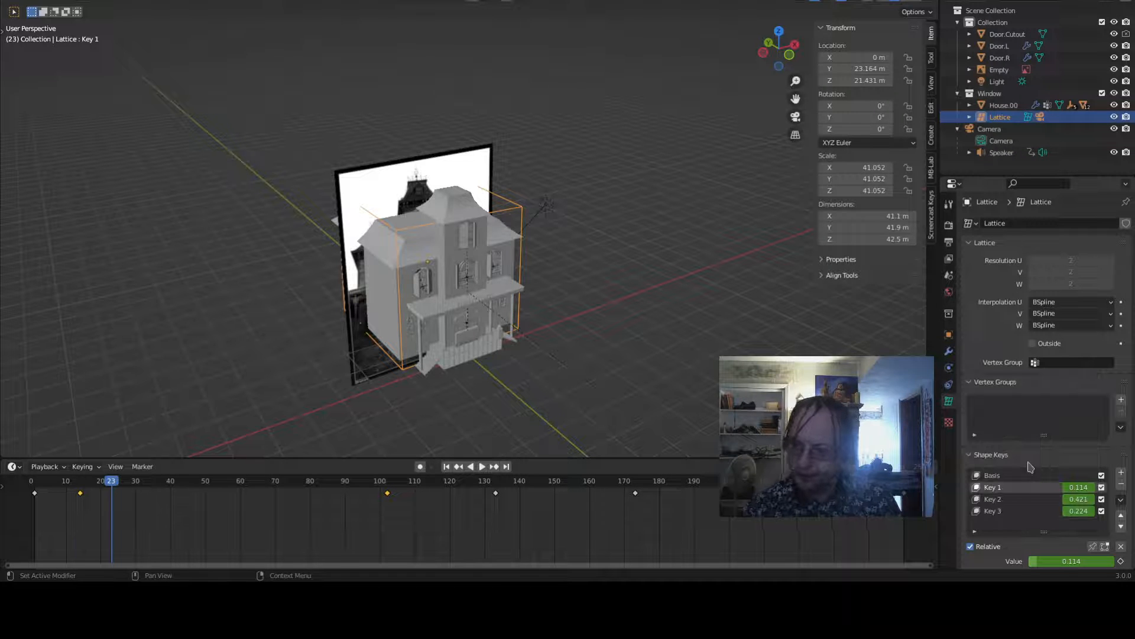
- Select the speaker, reopen its volume driver, and add a new input variable
left_click(1001, 152)
right_click(1047, 293)
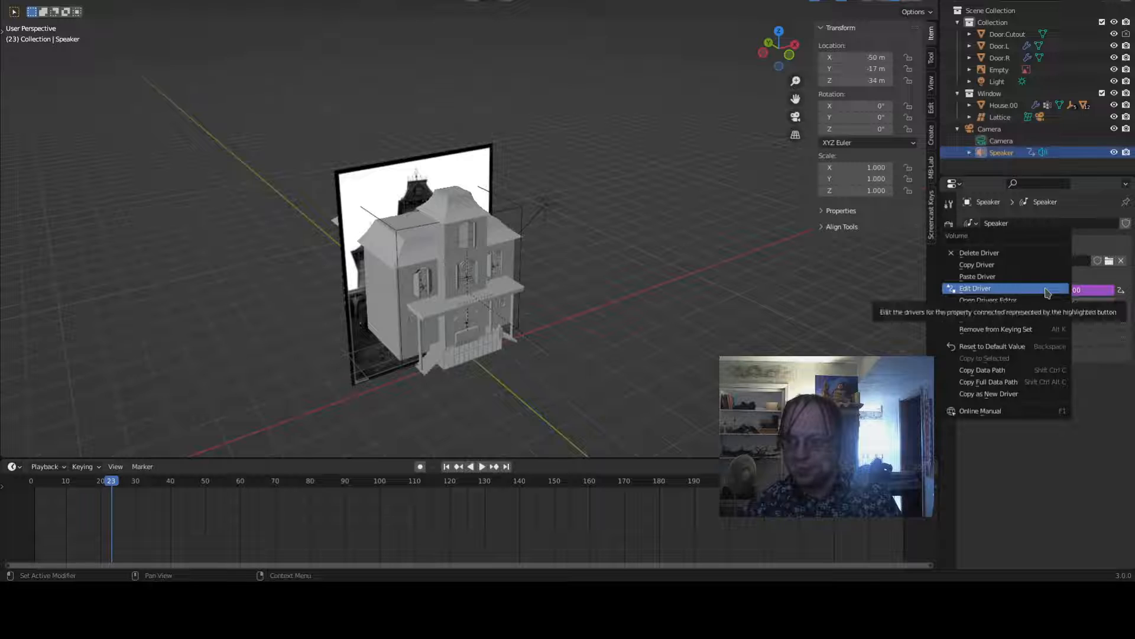
left_click(1048, 291)
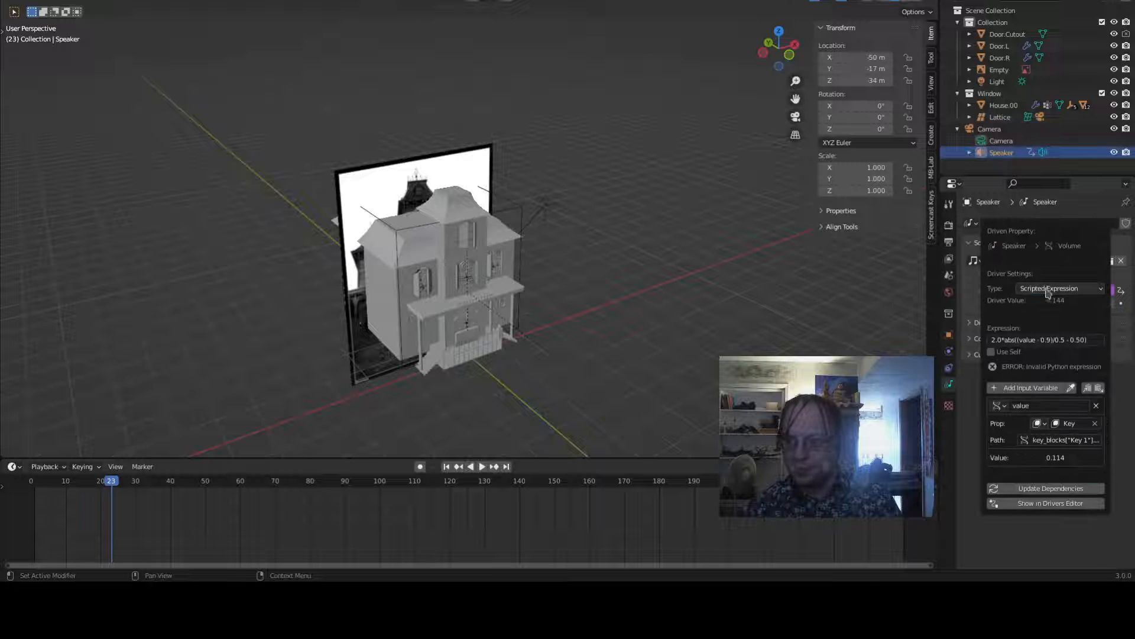
left_click(1051, 390)
- Try pasting the copied path into the new variable's object field and set the variable type to Single Property
left_click(1065, 496)
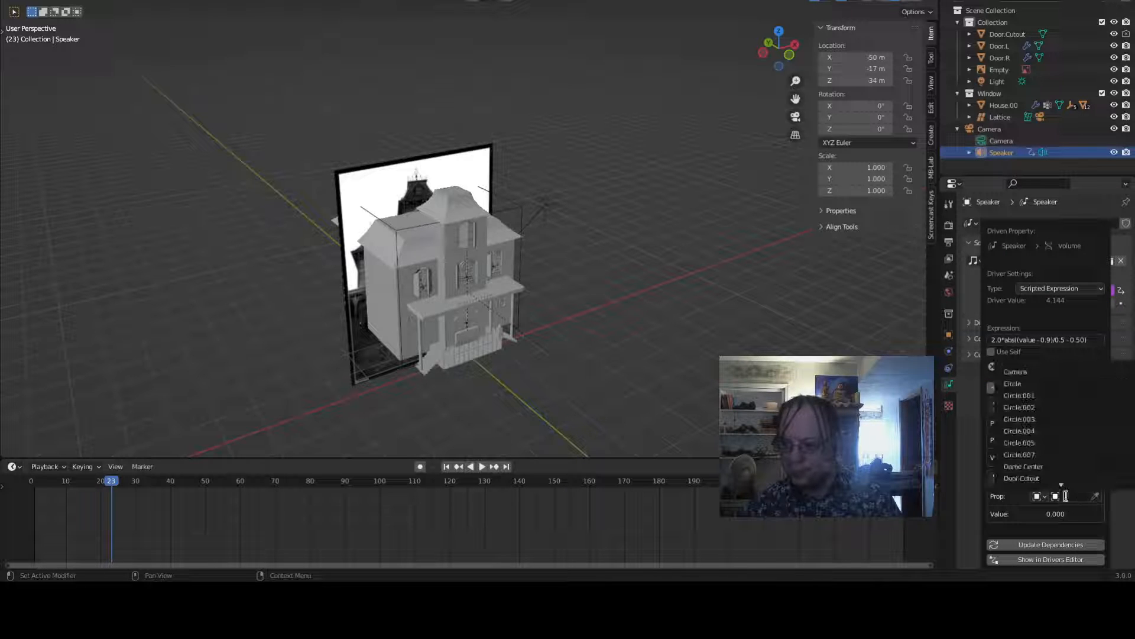
key("ctrl+v")
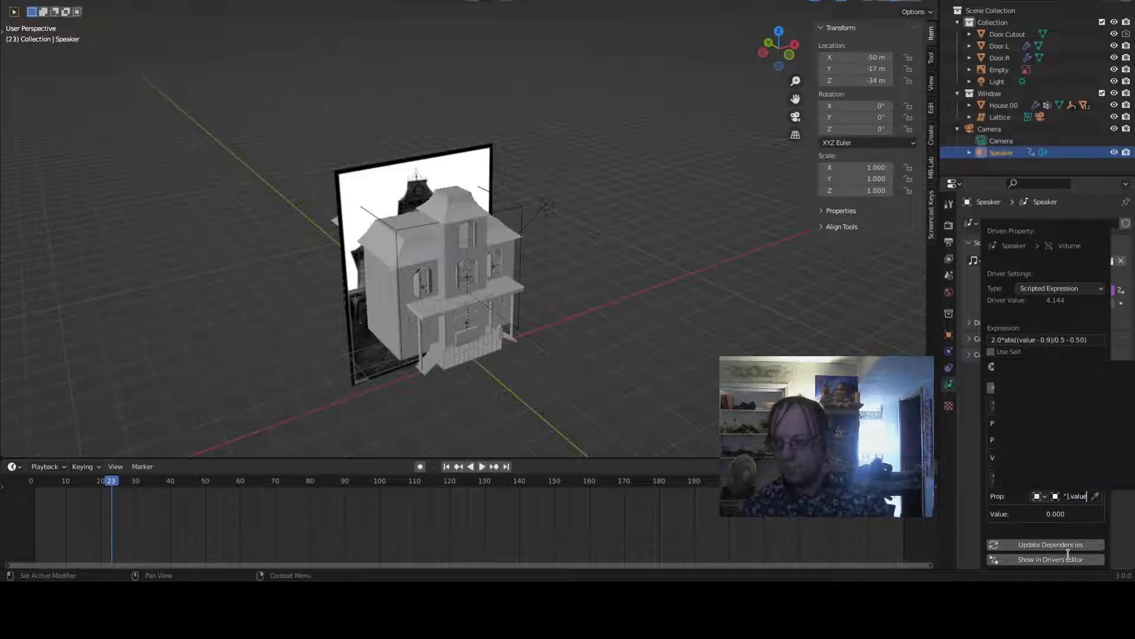
key("Return")
left_click(1039, 497)
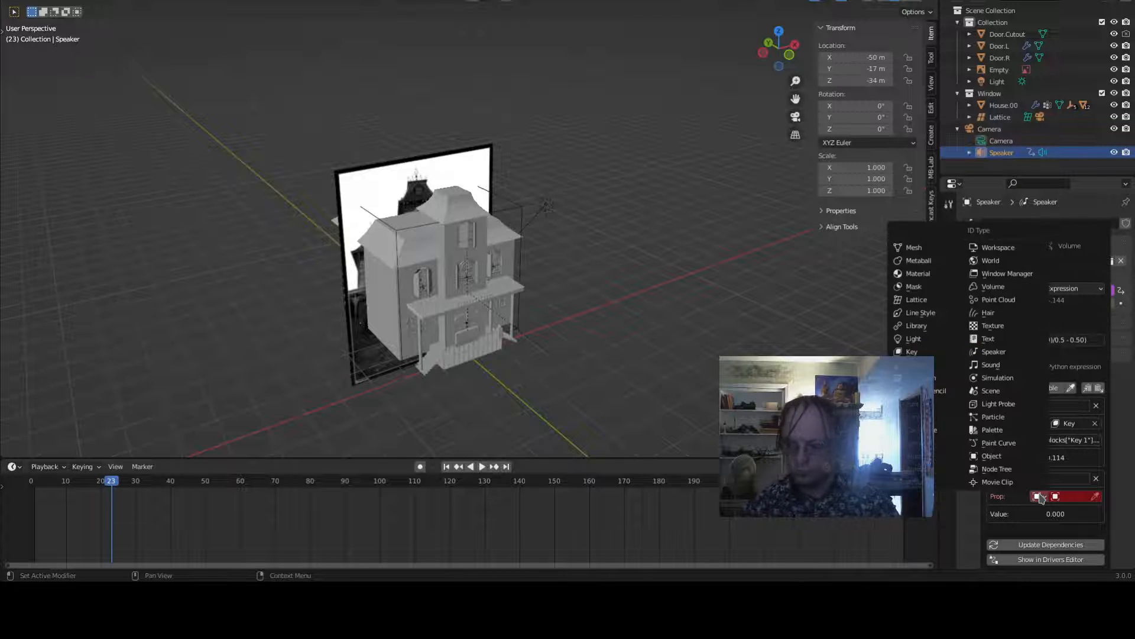
left_click(999, 478)
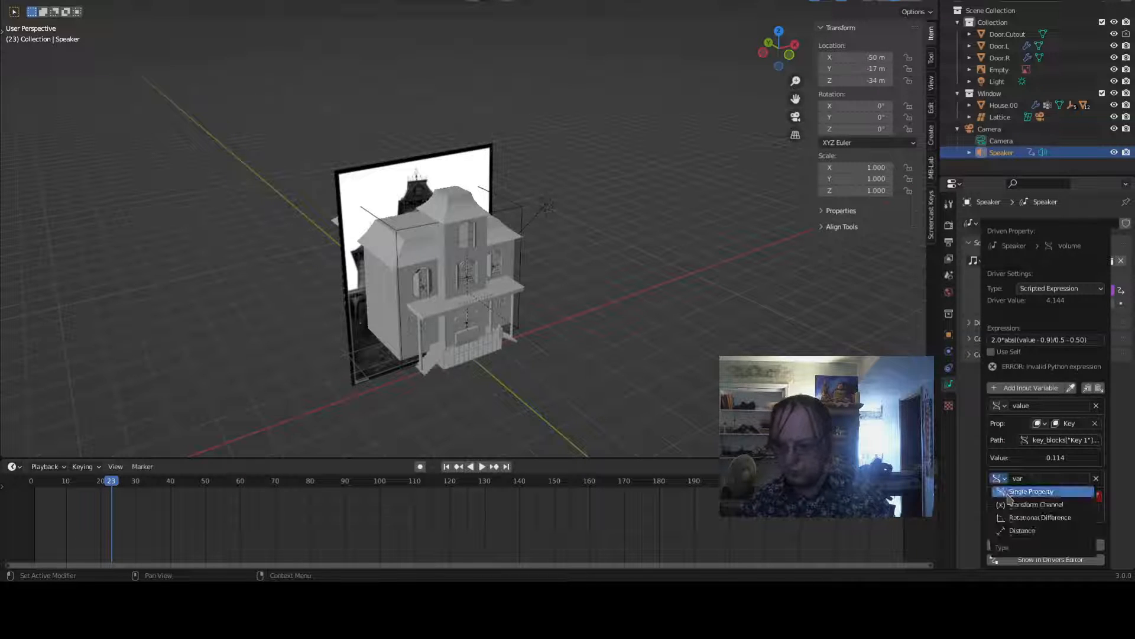
left_click(1010, 495)
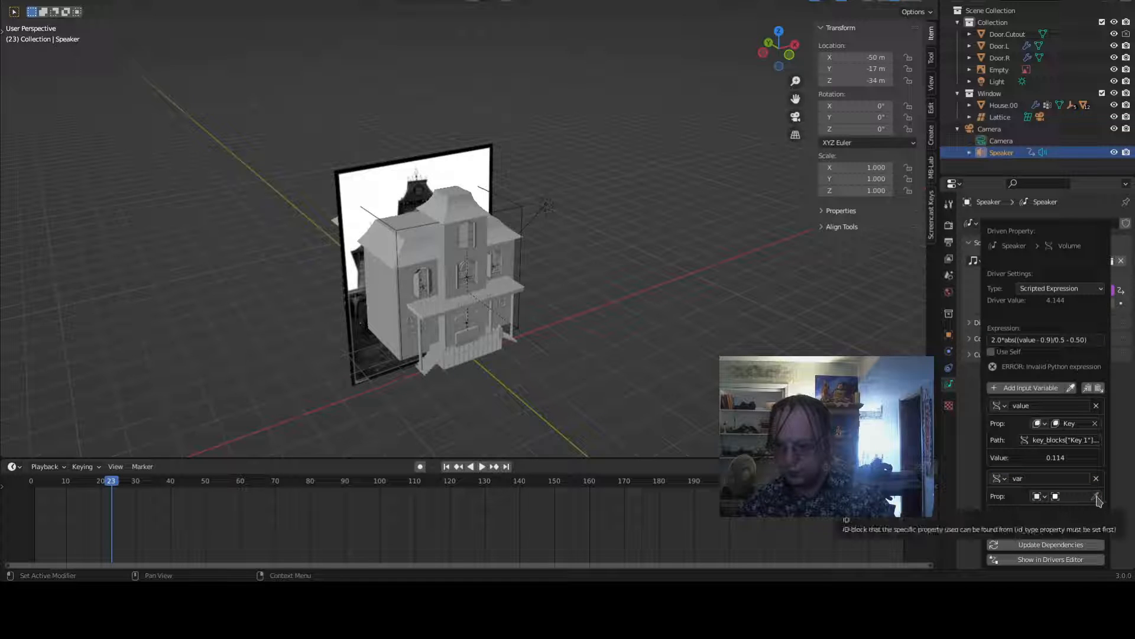
- Set the new driver variable's object to Lattice
left_click(1041, 497)
left_click(1041, 496)
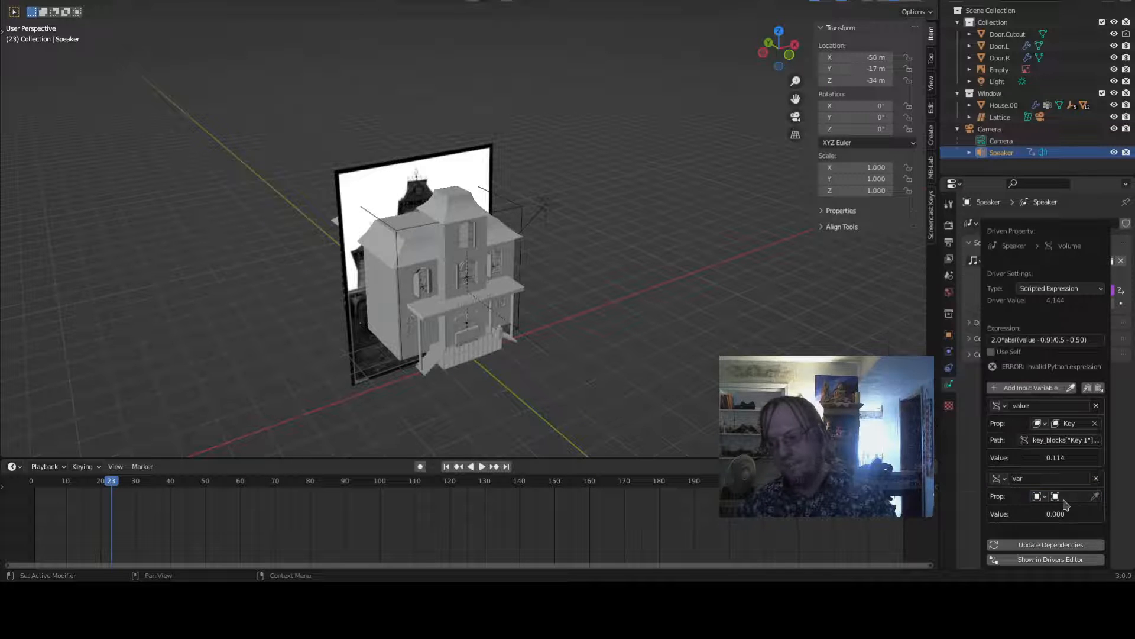
left_click(1064, 498)
scroll(1053, 467, "down", 10)
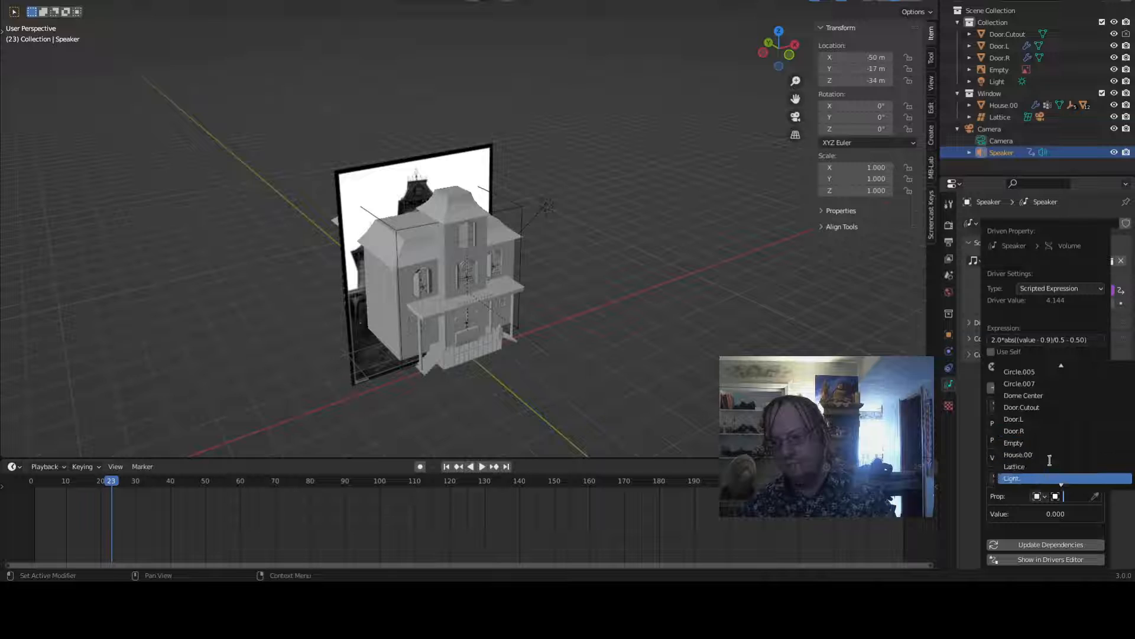
scroll(1035, 467, "down", 3)
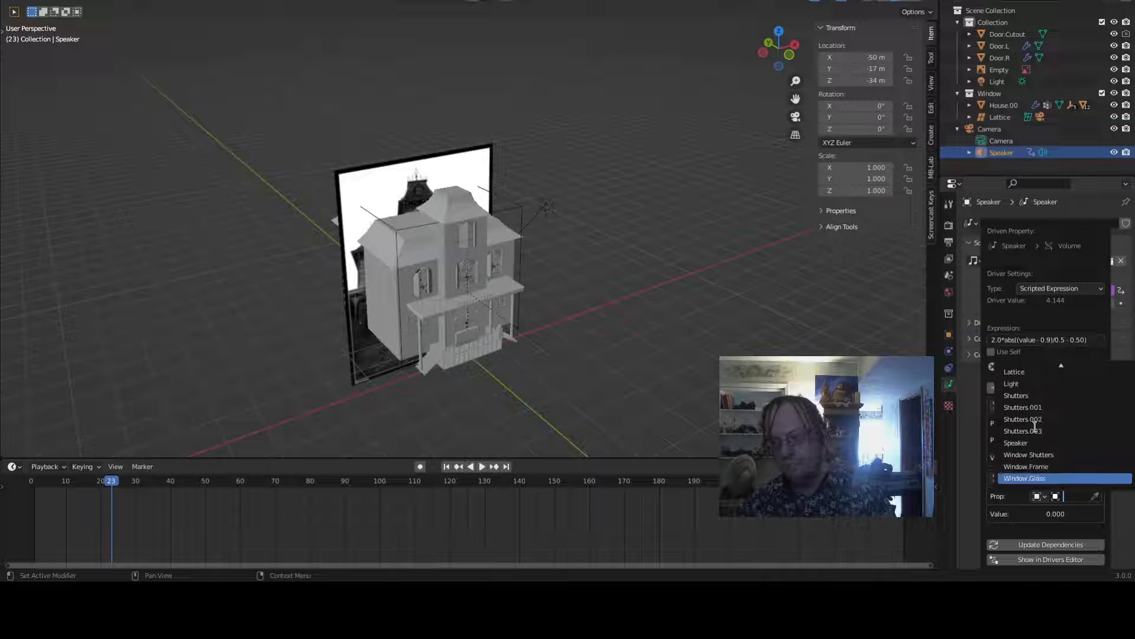
left_click(1032, 373)
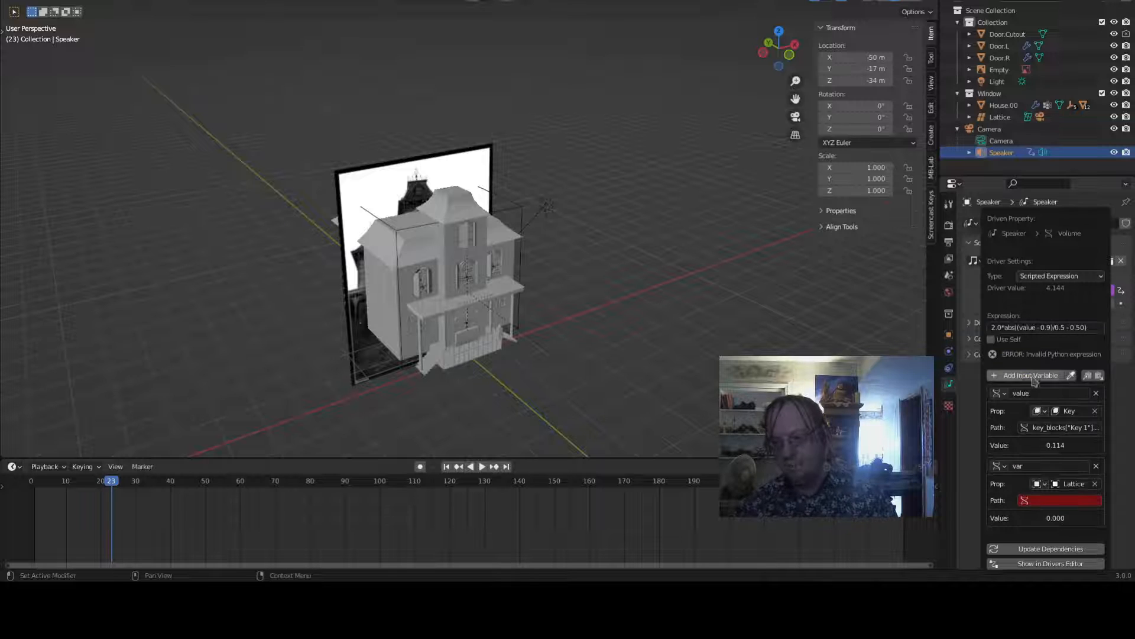
- Try pasting the copied shape-key path into the variable's path field and editing it into a shape_keys["Key"] path
left_click(1045, 500)
key("ctrl+v")
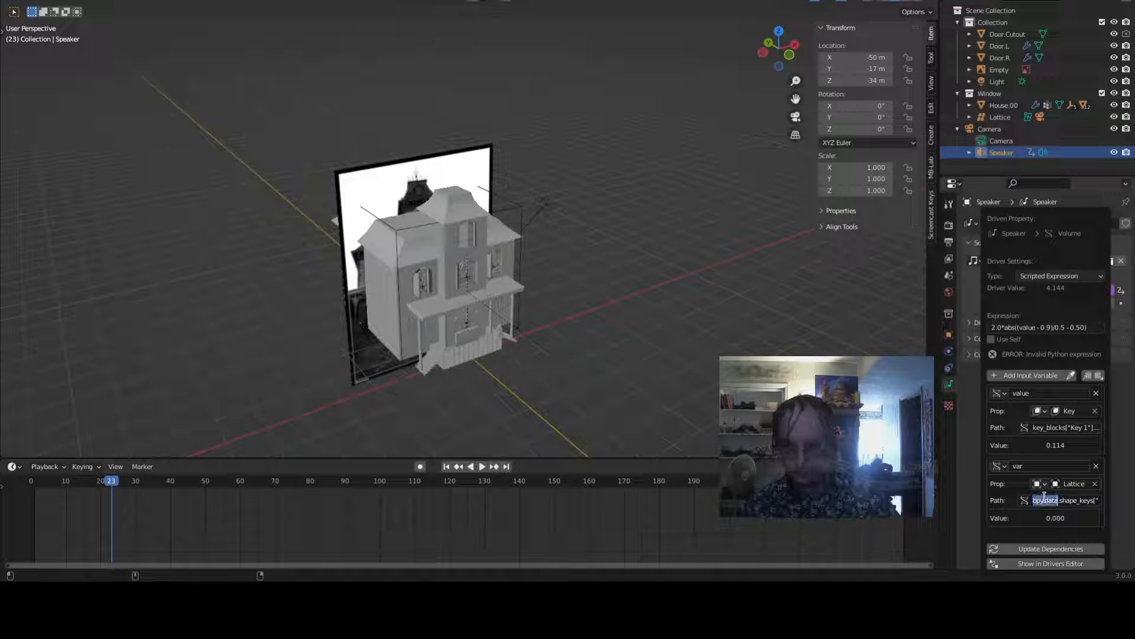
key("ctrl+shift+Right")
key("ctrl+shift+Right")
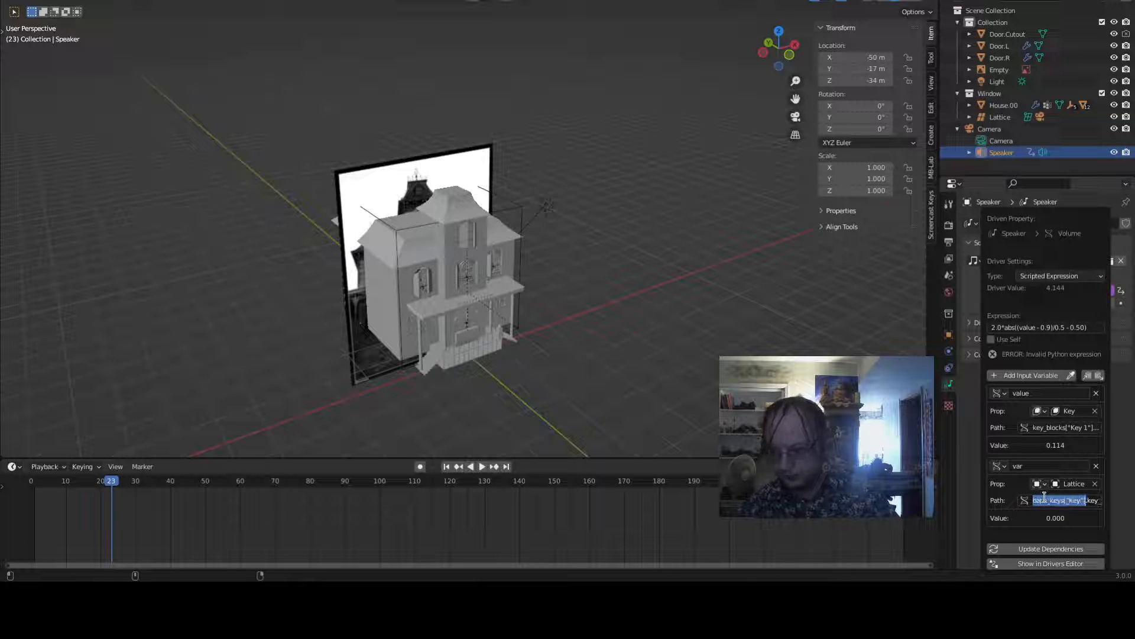
key("ctrl+shift+Right")
key("BackSpace")
key("End")
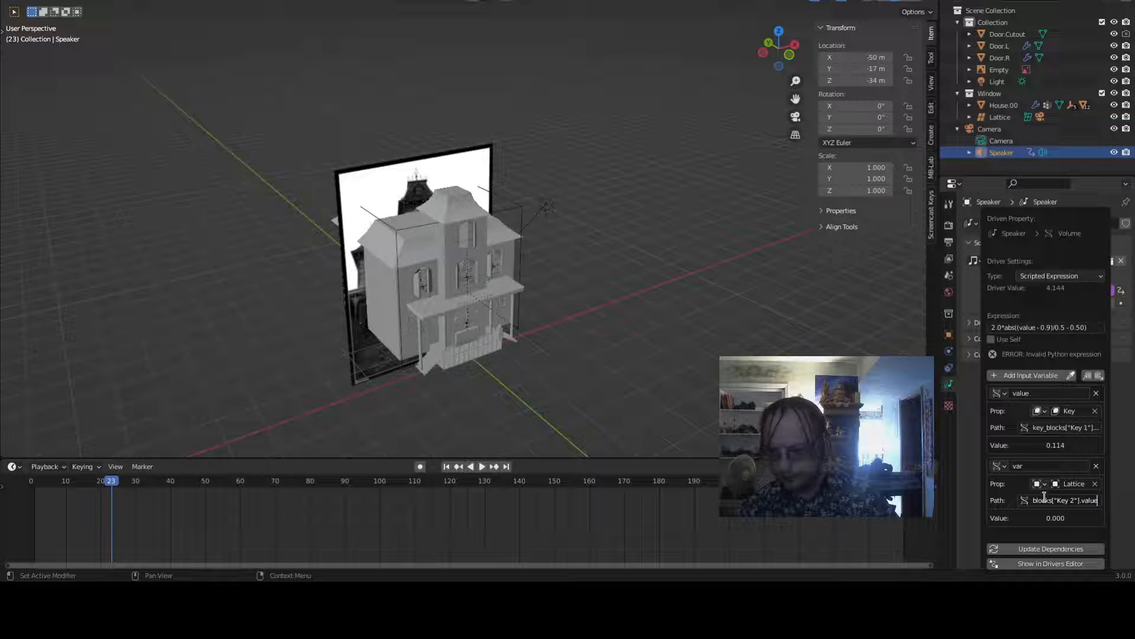
key("Return")
left_click(1046, 502)
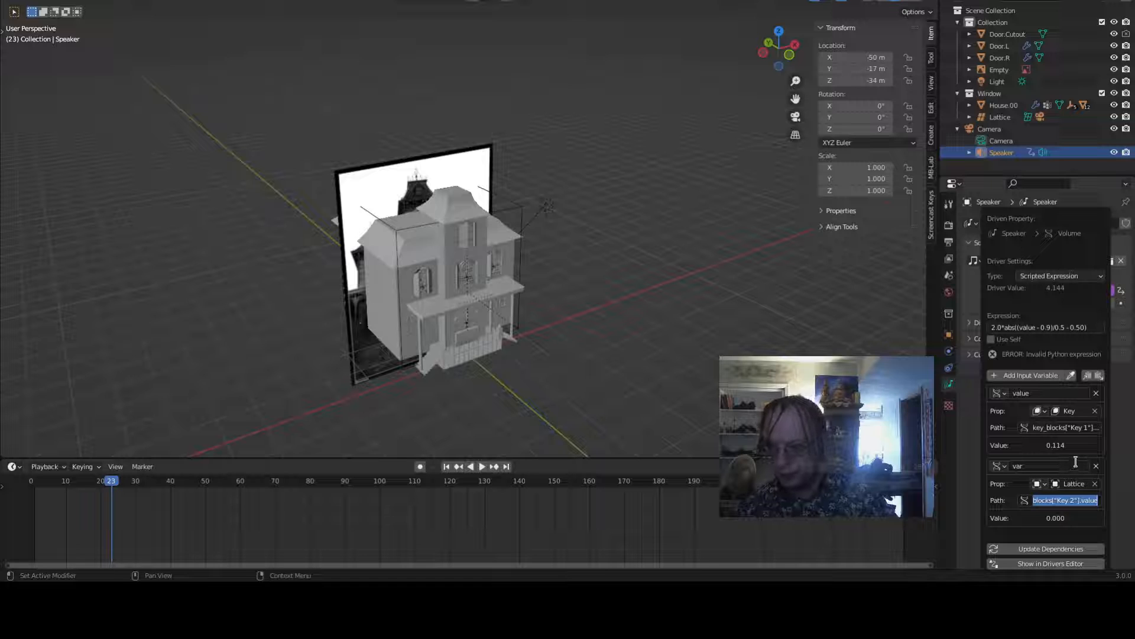
left_click(1068, 502)
key("Home")
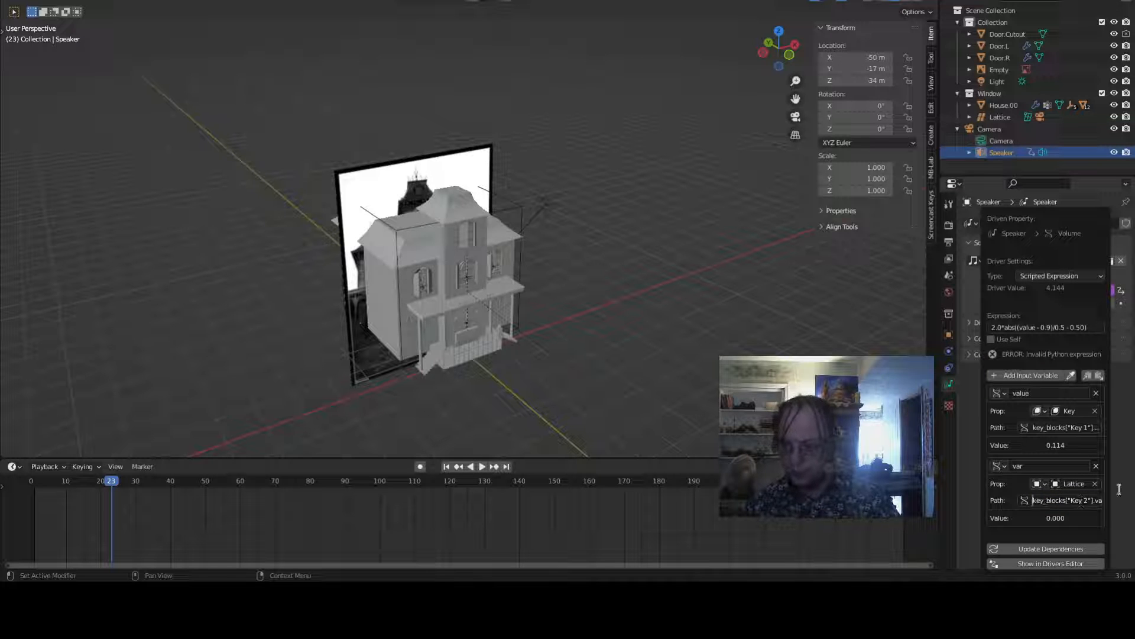
type("shape_")
type("keys[\"Key")
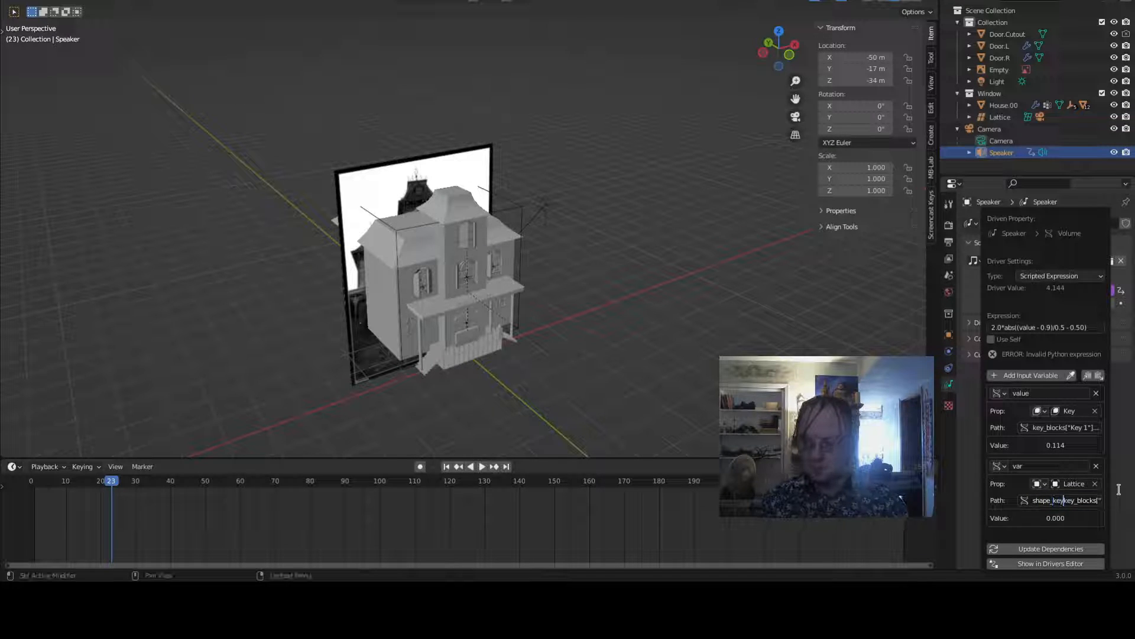
type("\"].")
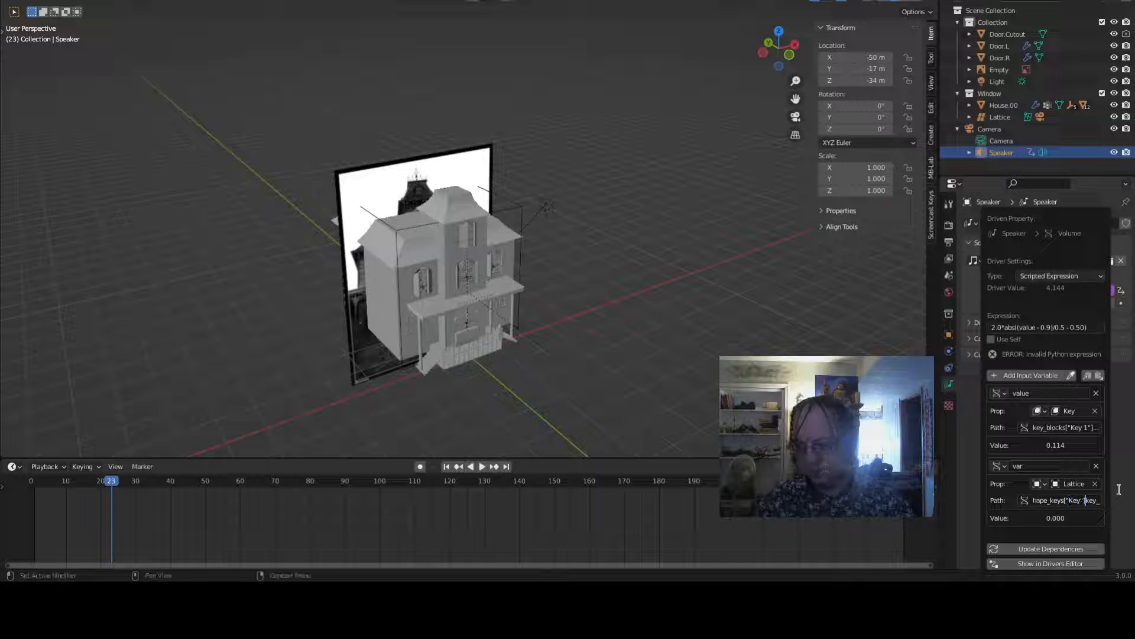
key("Return")
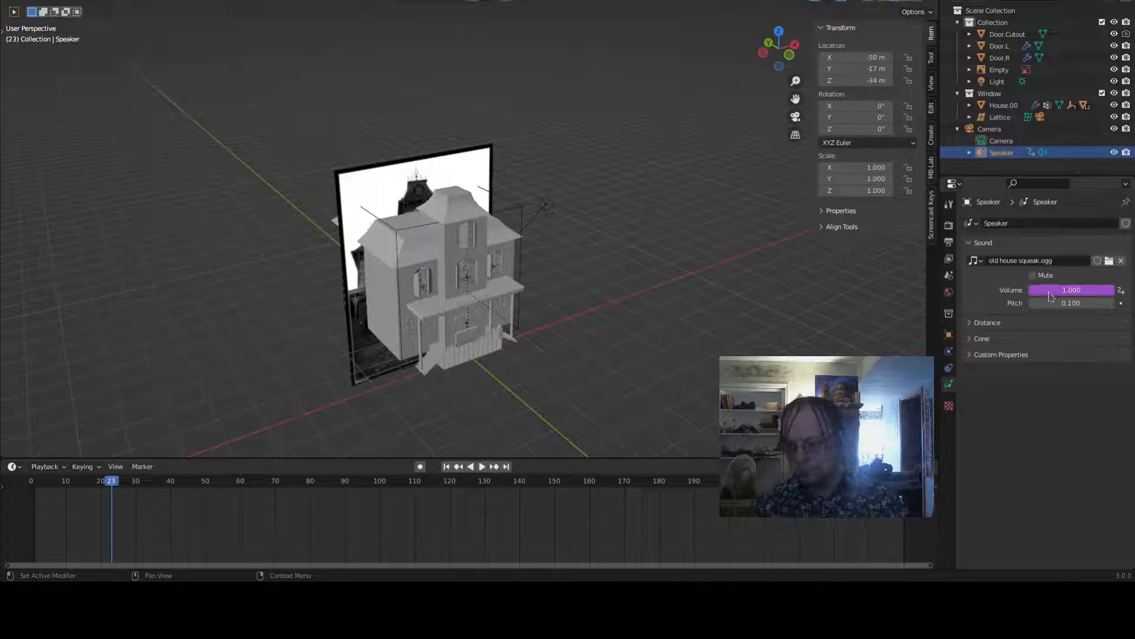
- Reopen the volume driver, paste copied input variables, and delete the Lattice-based ones so three Key 1 value variables remain
right_click(1050, 296)
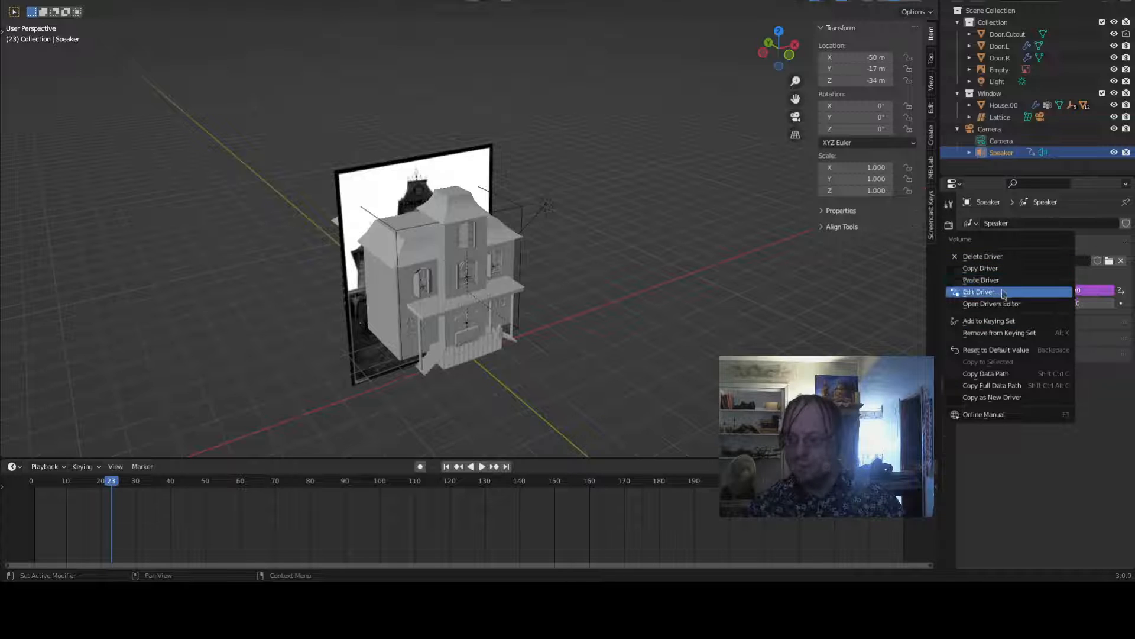
left_click(1004, 292)
left_click(998, 486)
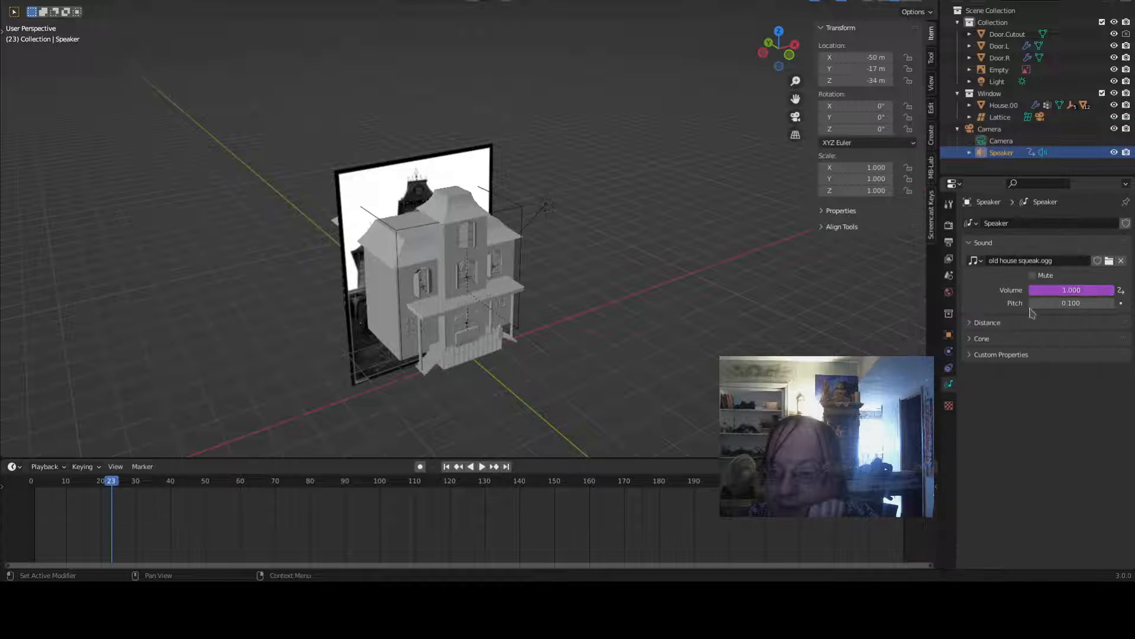
right_click(1093, 294)
left_click(1094, 293)
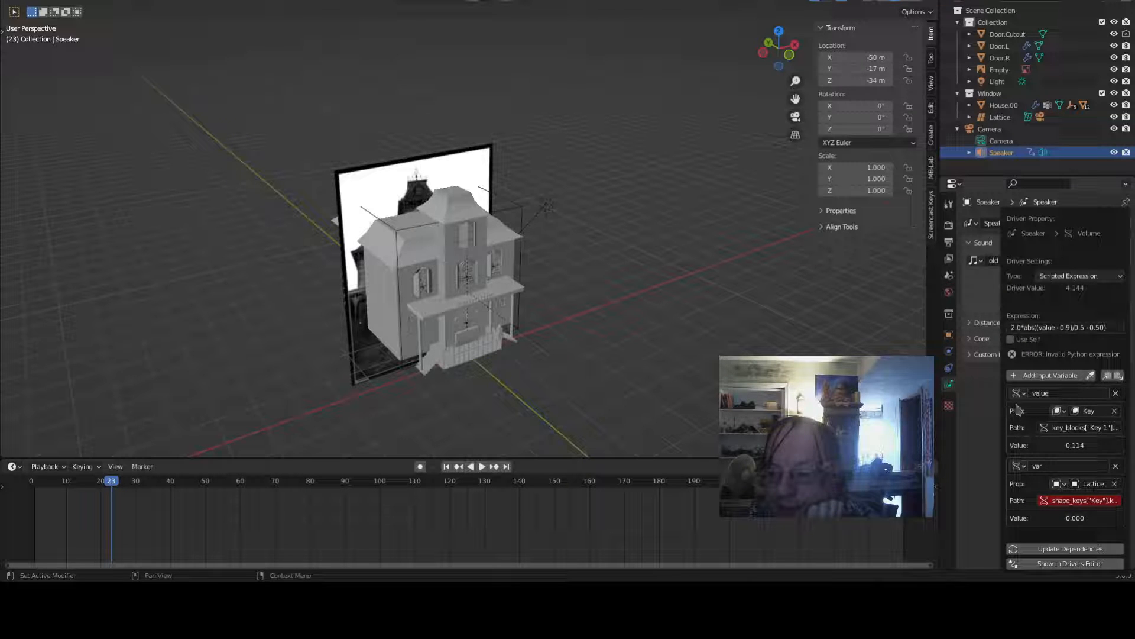
left_click(1118, 377)
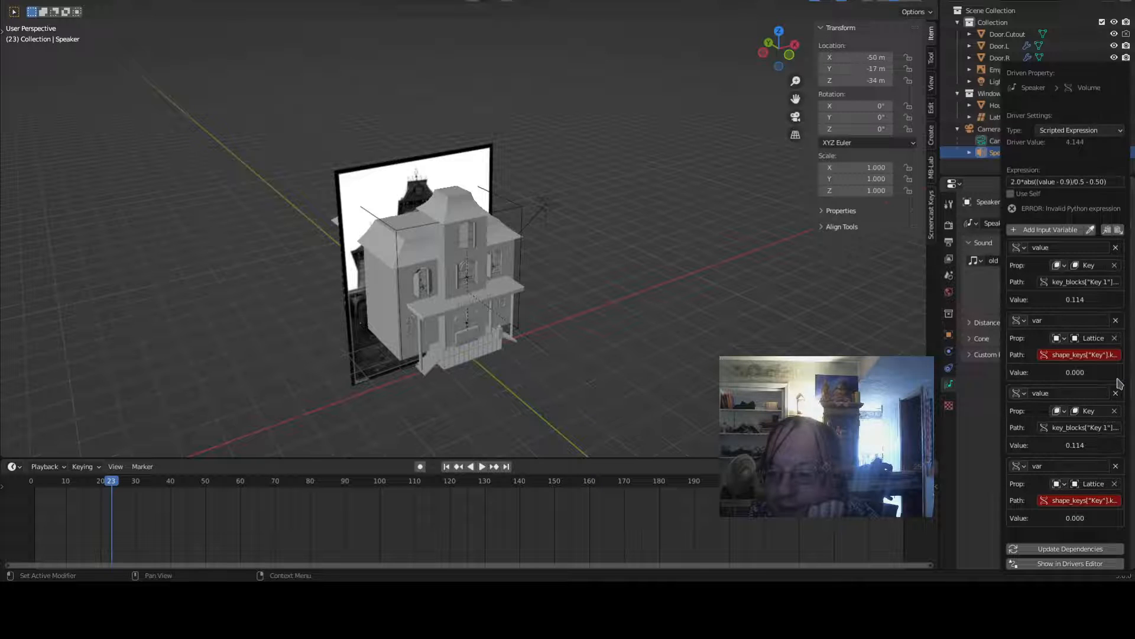
left_click(1116, 319)
left_click(1117, 393)
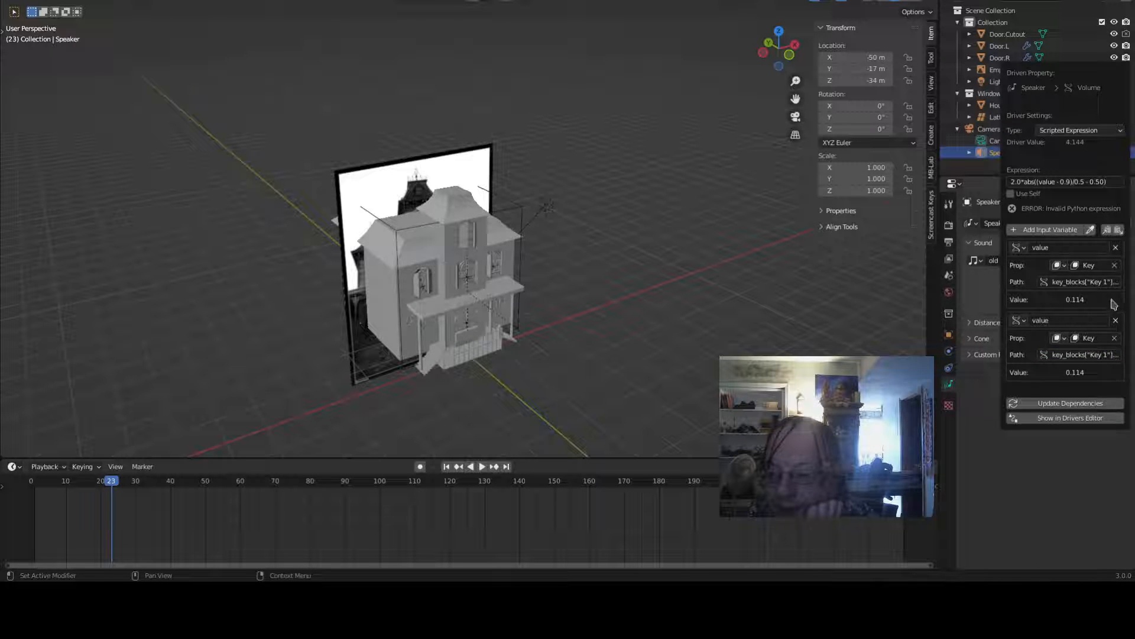
left_click(1119, 231)
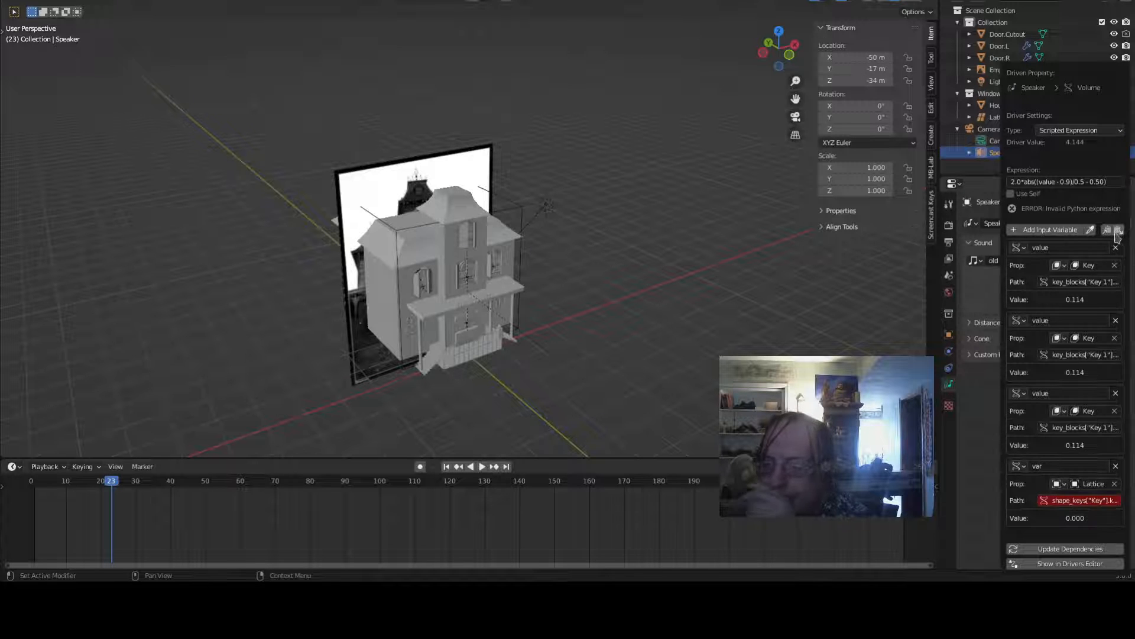
- Change the second variable's path to key_blocks["Key 2"].value
left_click(1099, 356)
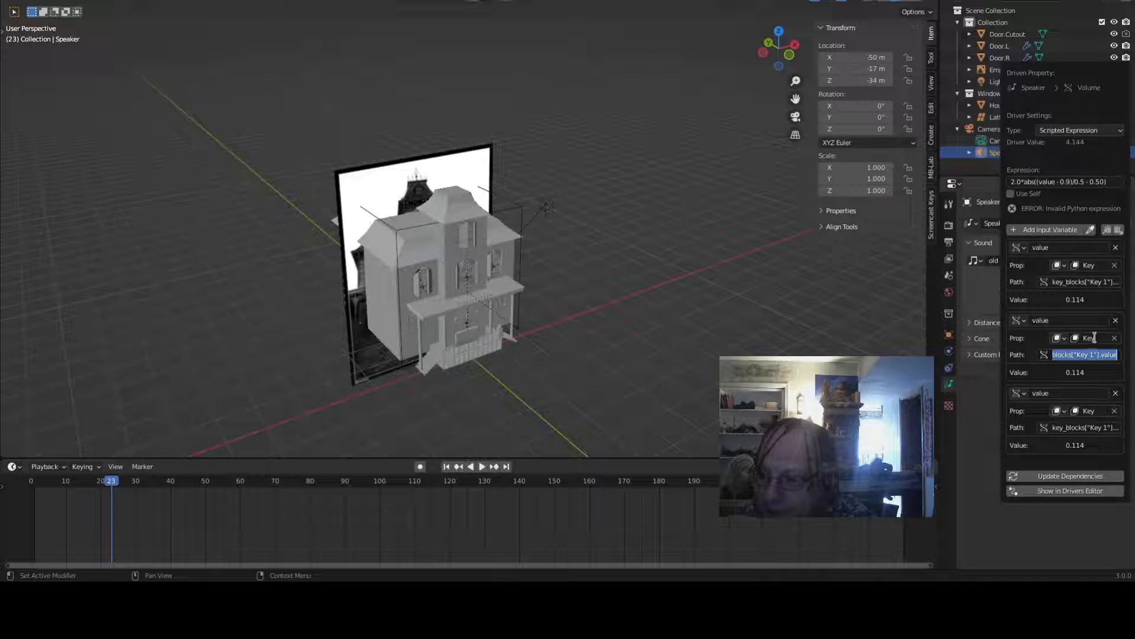
key("Left")
key("Right")
key("Right")
key("Right")
key("Right")
key("Right")
key("Right")
key("Right")
key("Right")
key("Right")
key("Right")
key("Right")
key("Right")
key("Right")
key("Right")
key("Right")
key("Right")
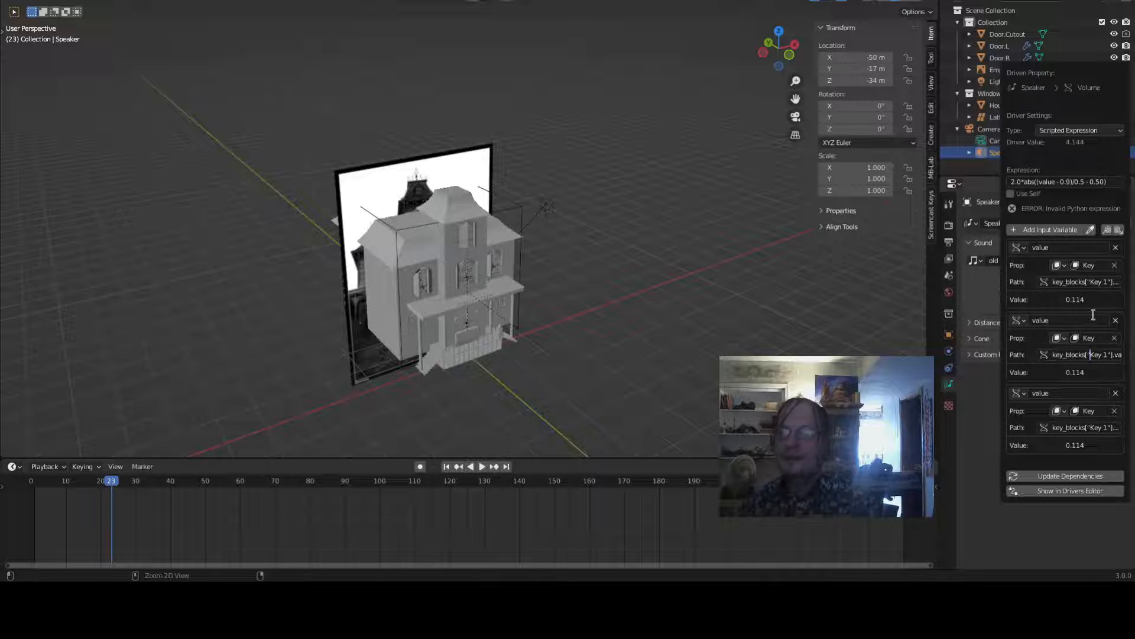
key("Delete")
type("2")
key("Return")
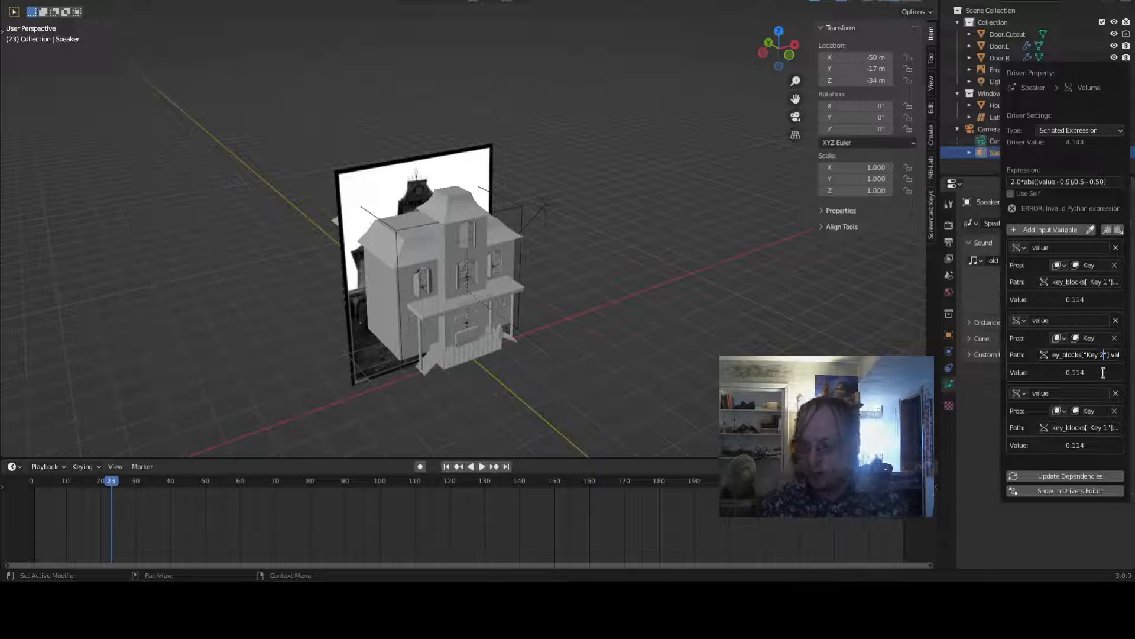
- Change the third variable's path to key_blocks["Key 3"].value and update the driver dependencies
left_click(1101, 414)
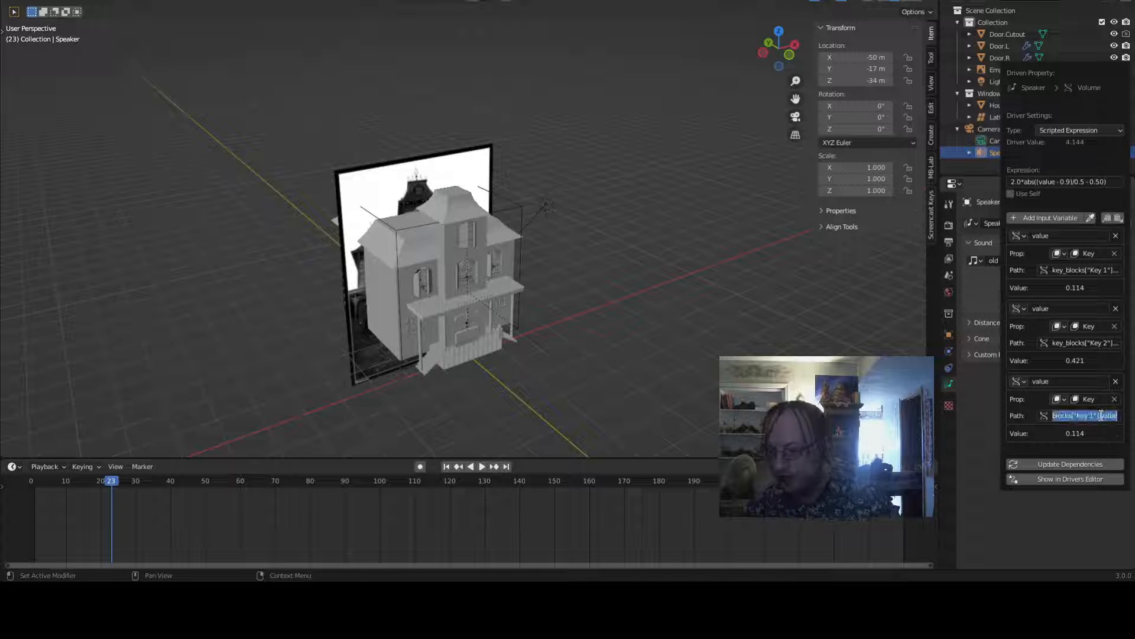
left_click(1101, 414)
key("Left")
key("Left")
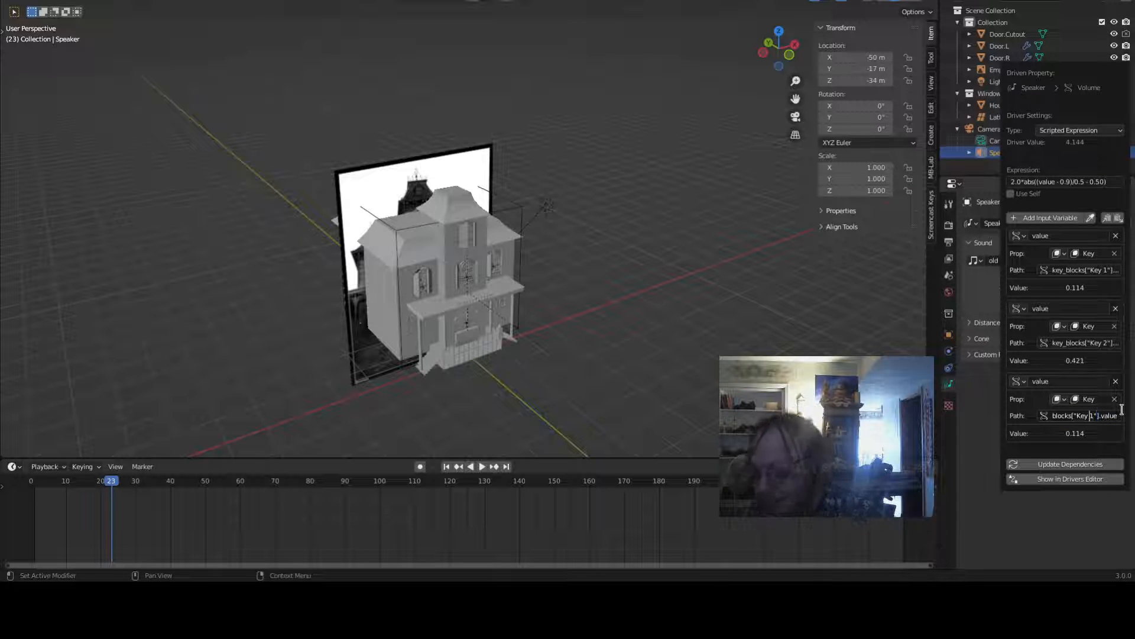
key("BackSpace")
type("3")
key("End")
key("Home")
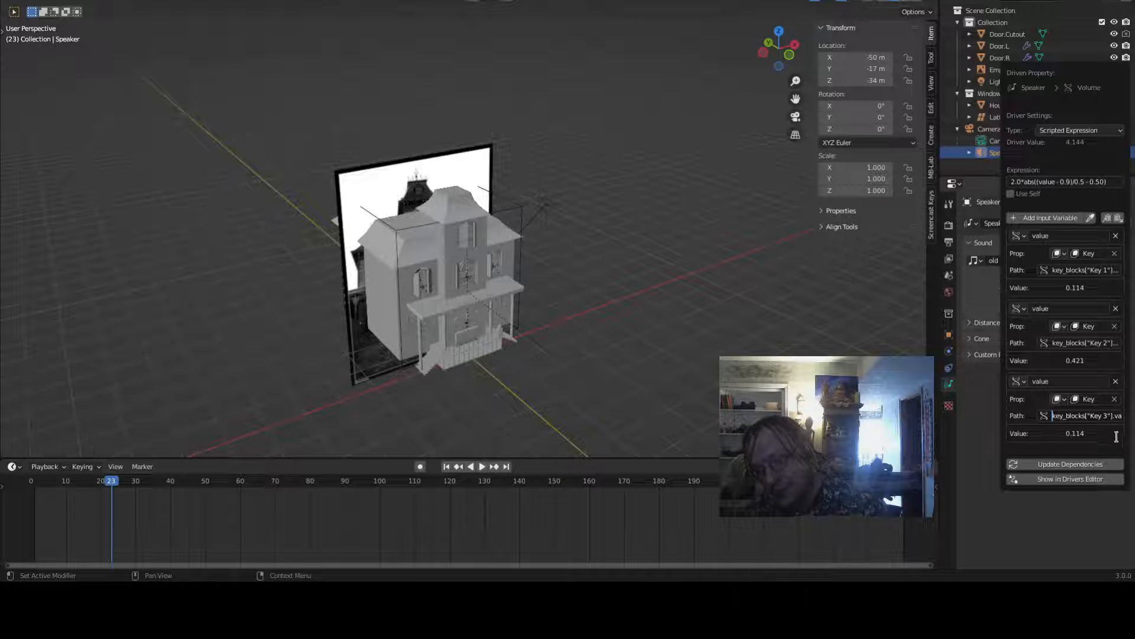
left_click(1085, 463)
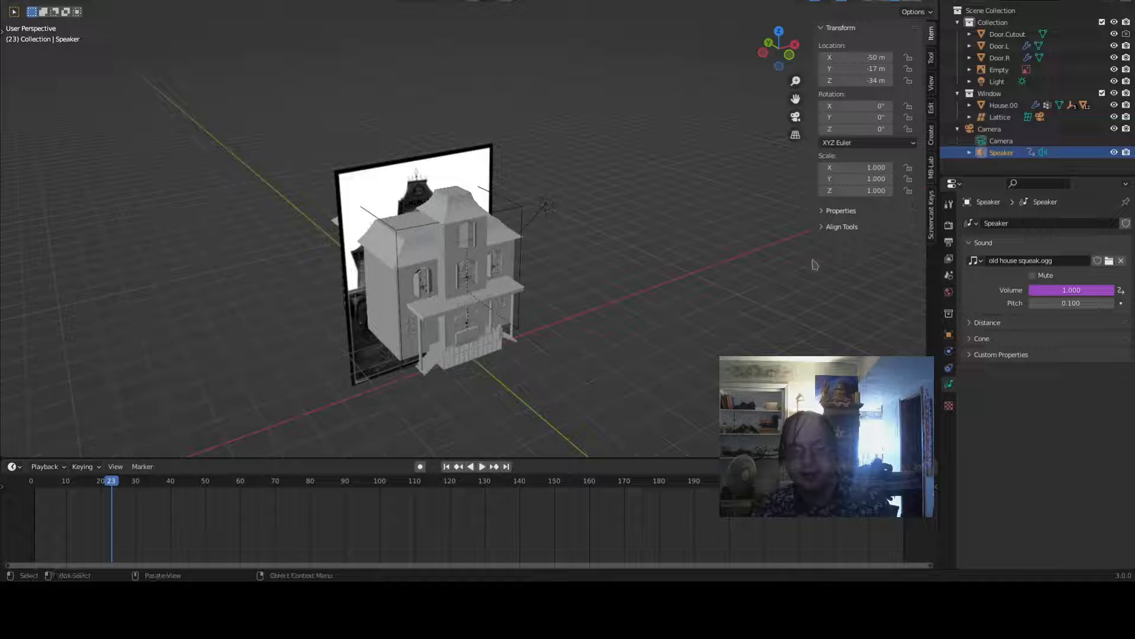
- Reopen the volume driver and rename the second and third variables to value2 and value3
right_click(1043, 291)
left_click(1030, 288)
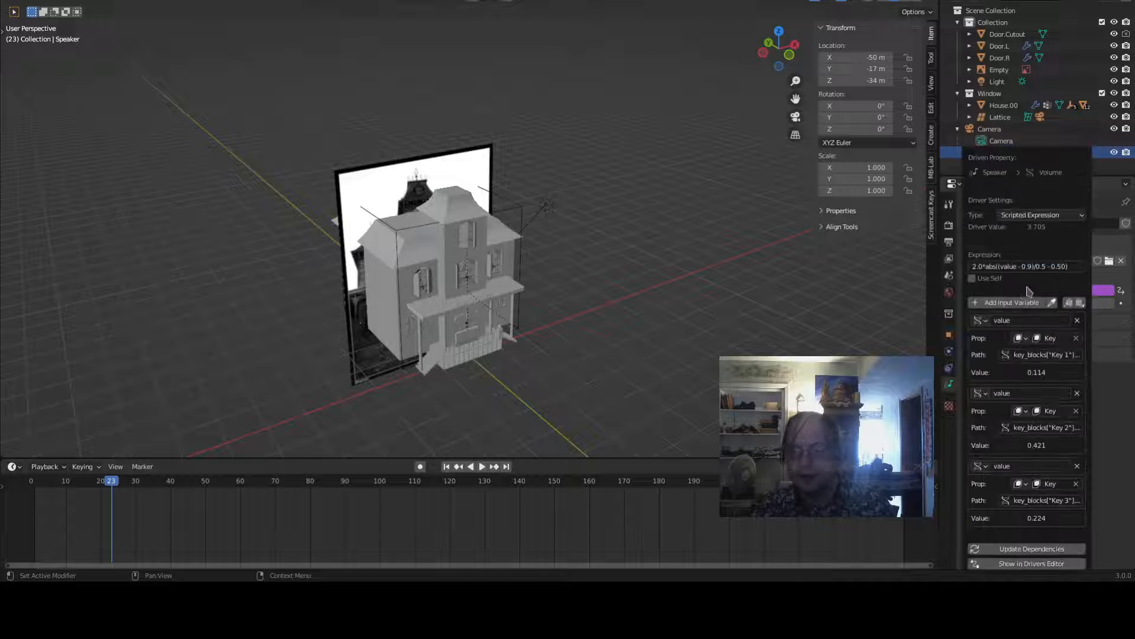
left_click(1022, 393)
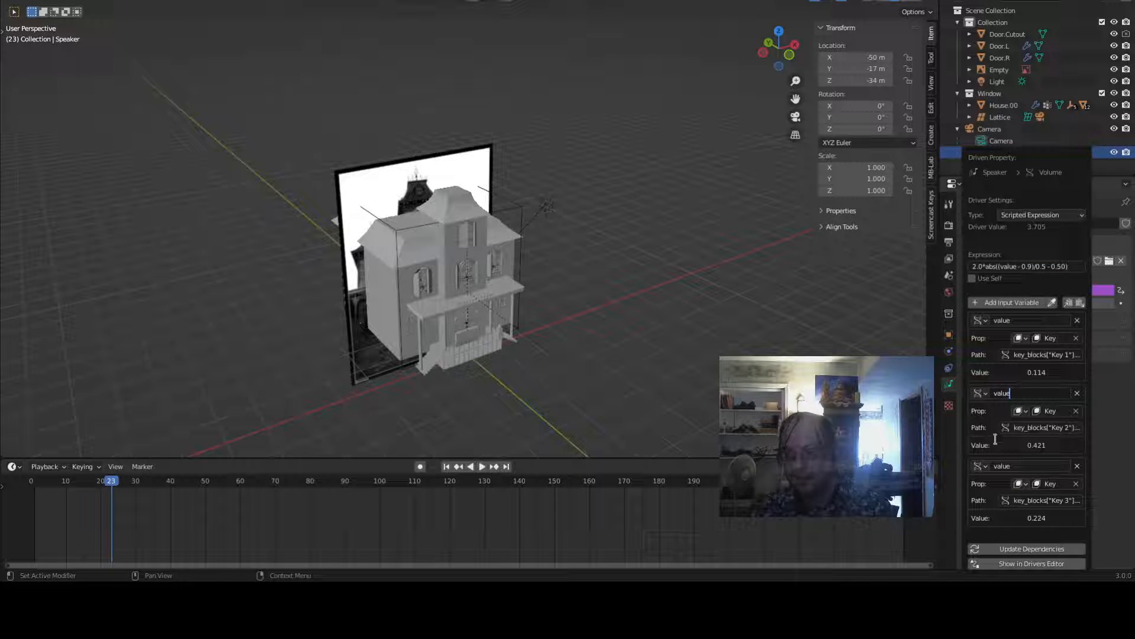
type("2")
key("Return")
left_click(1022, 466)
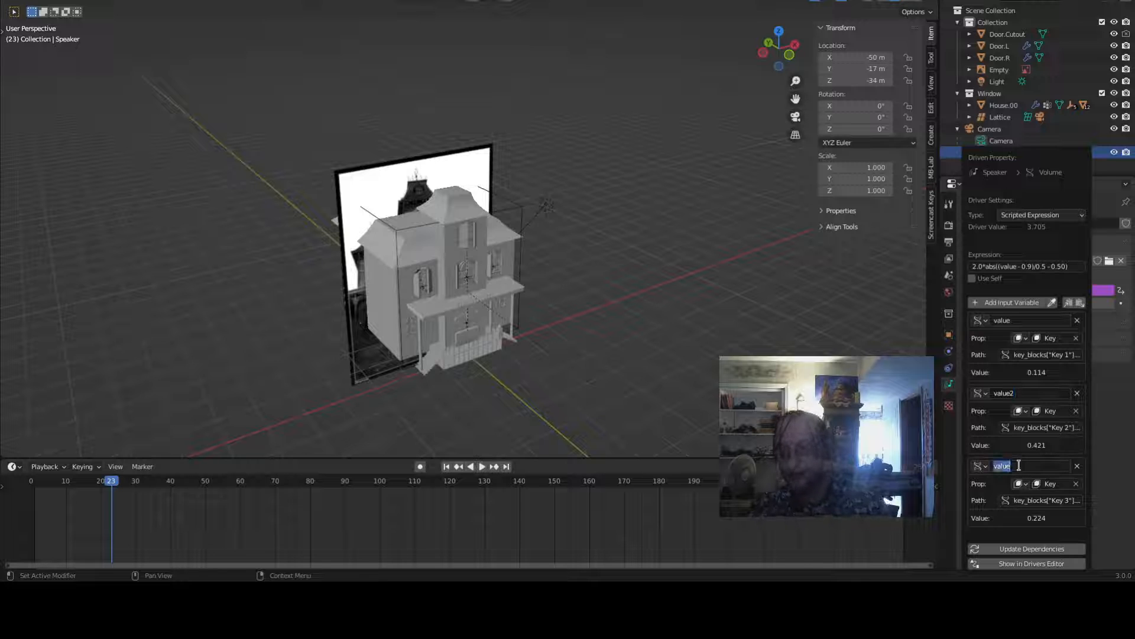
type("3")
key("Return")
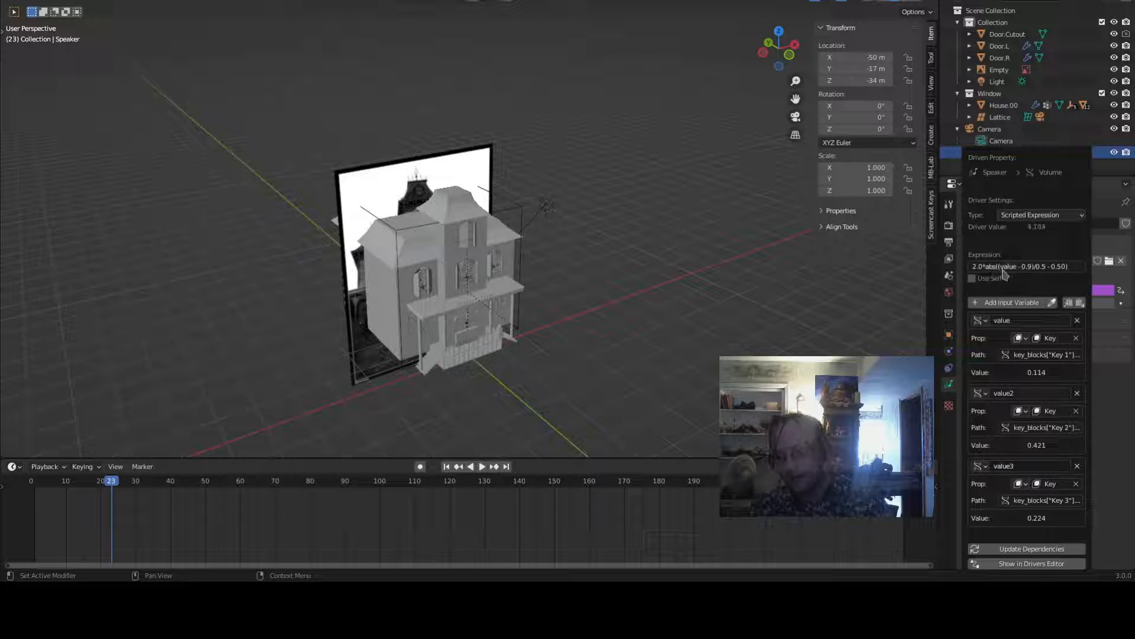
- Reconfirm the driver expression and save the blend file
left_click(1009, 268)
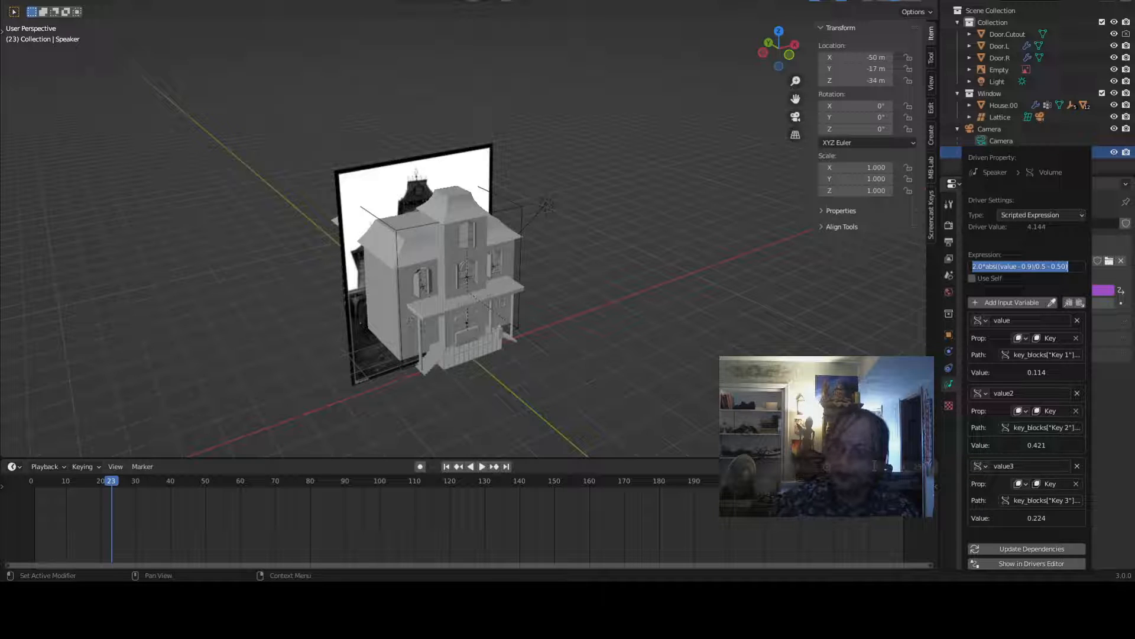
key("Return")
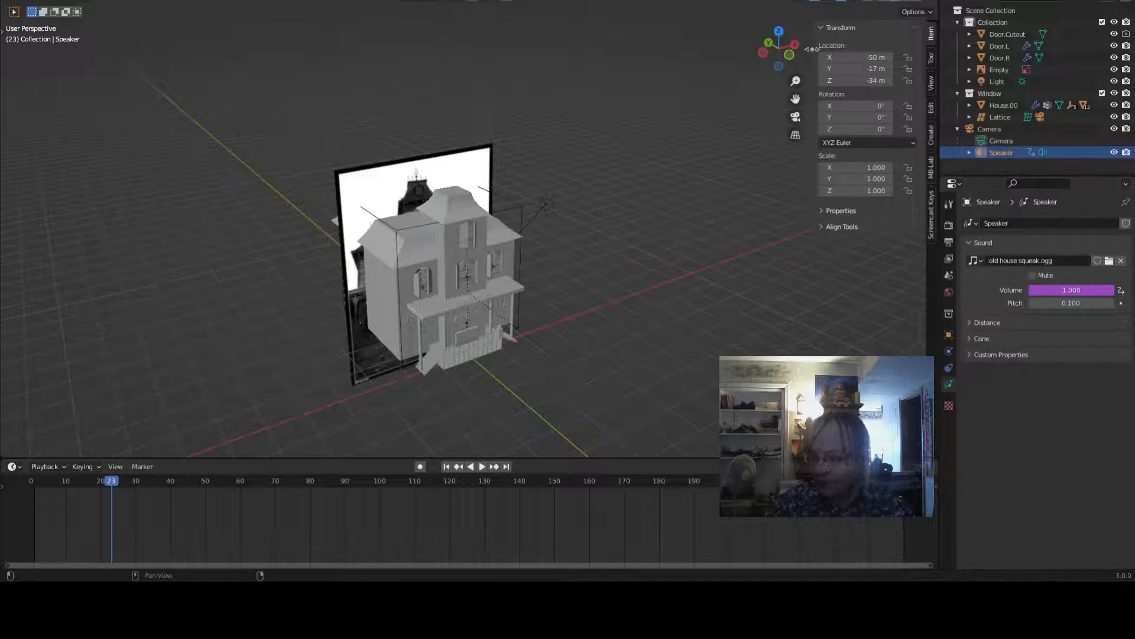
key("ctrl+s")
- Switch to the Animation workspace, set the current frame to 1, and select the speaker
left_click(510, 206)
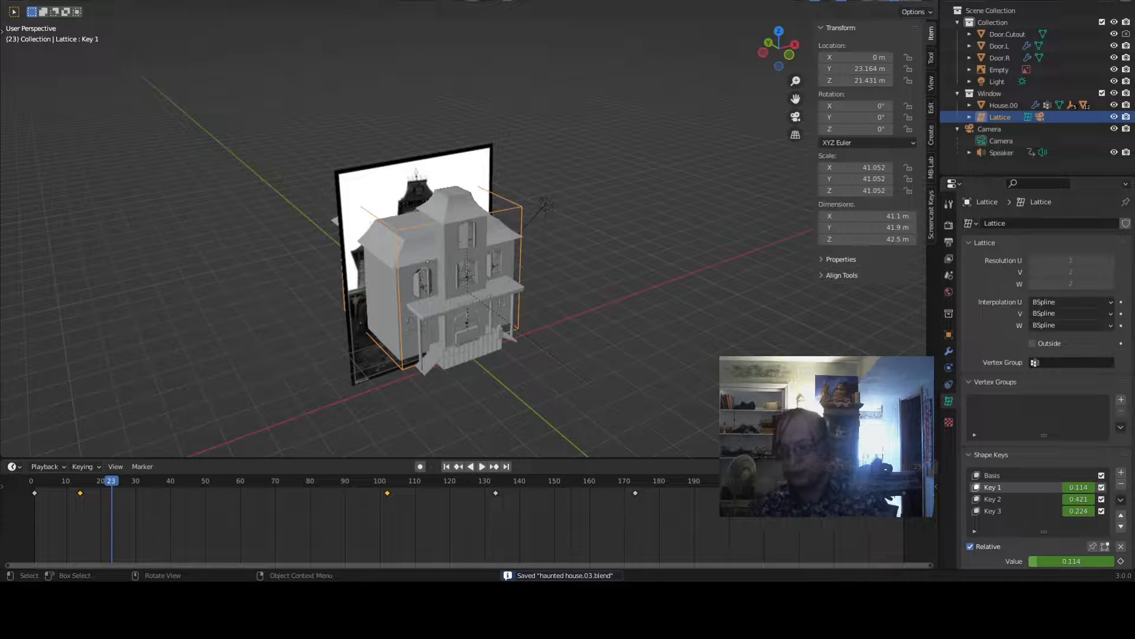
left_click(435, 0)
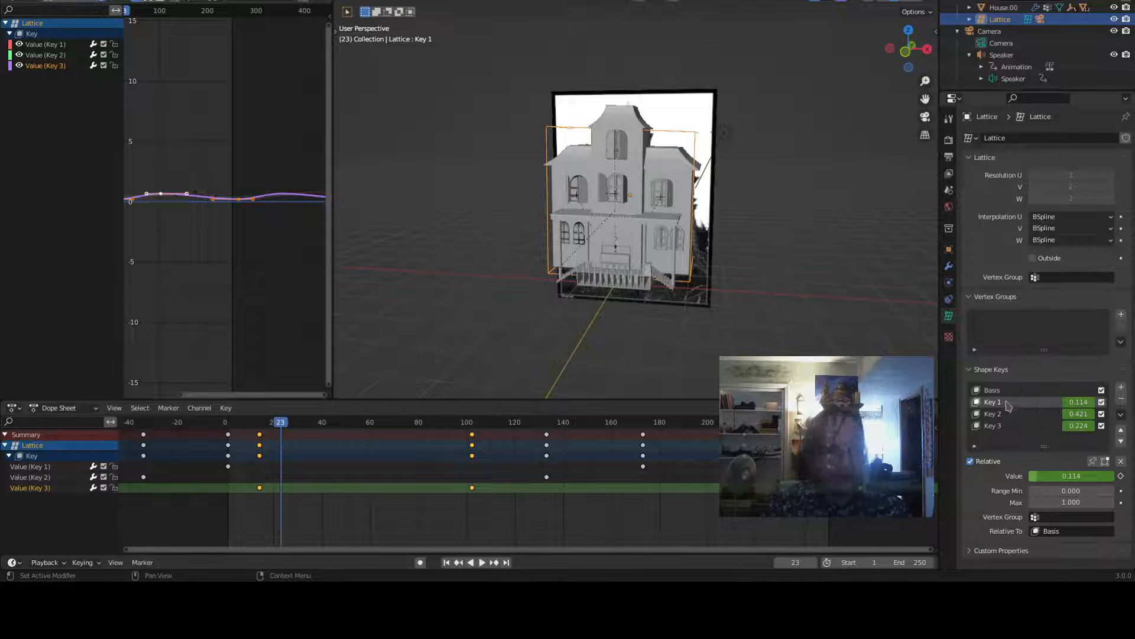
left_click_drag(279, 424, 229, 430)
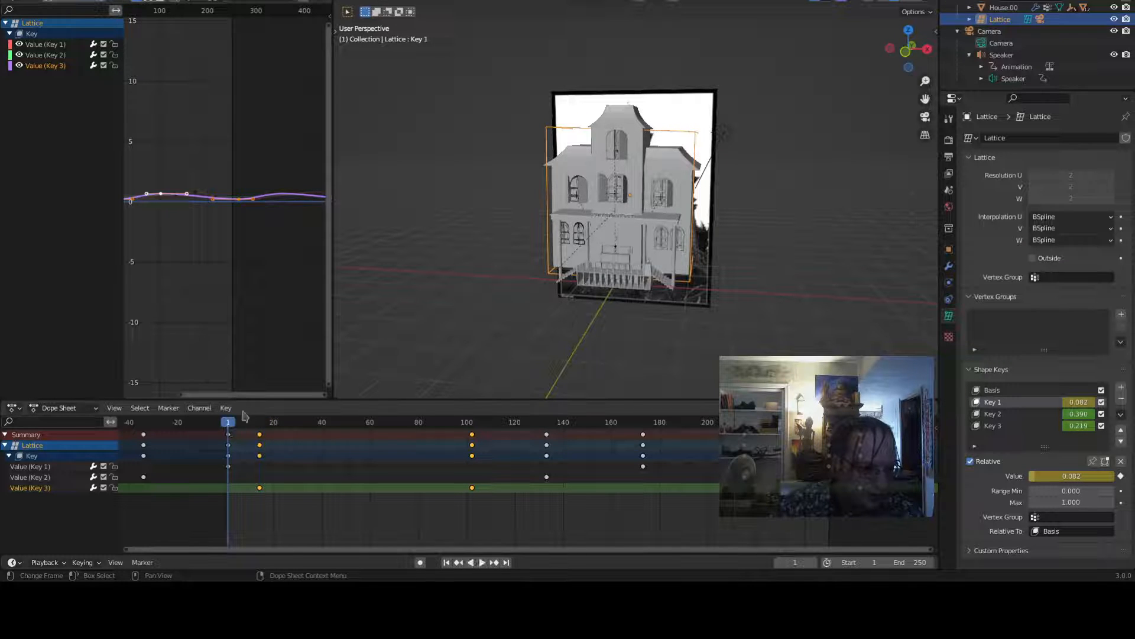
left_click(1002, 55)
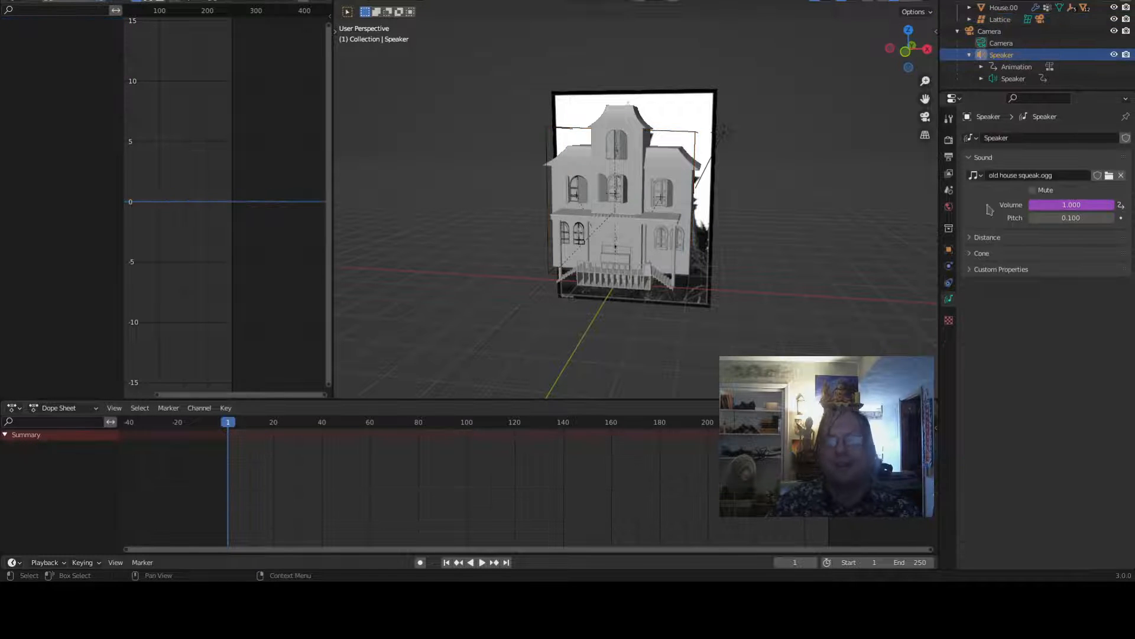
- Reopen the speaker's volume driver and change the expression's variable from value to value3
right_click(1044, 205)
left_click(1038, 202)
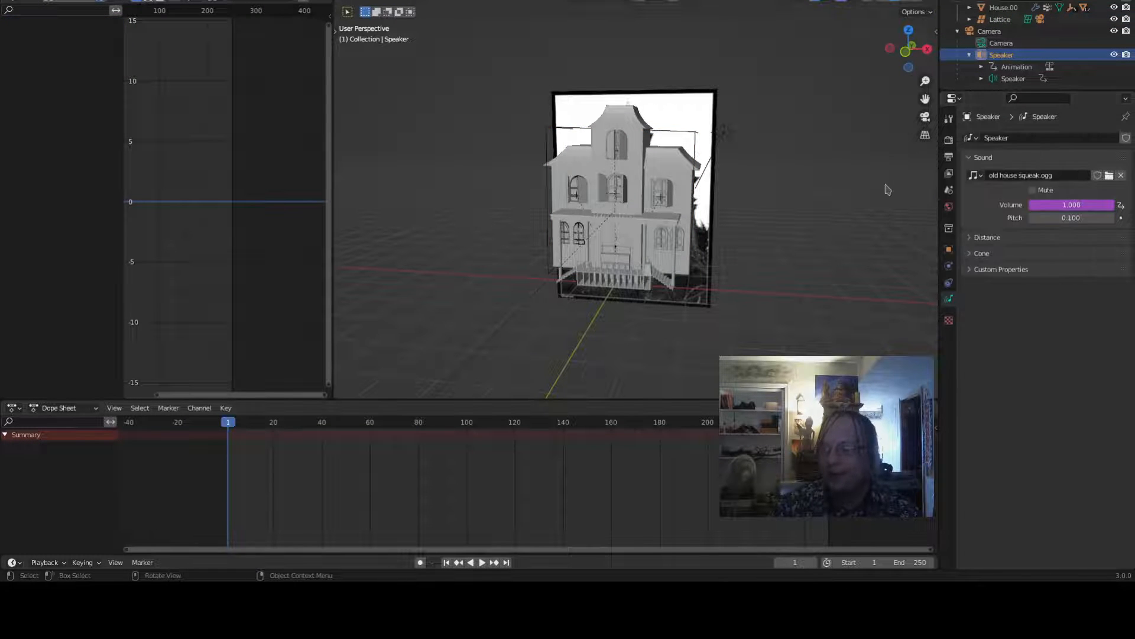
right_click(1047, 208)
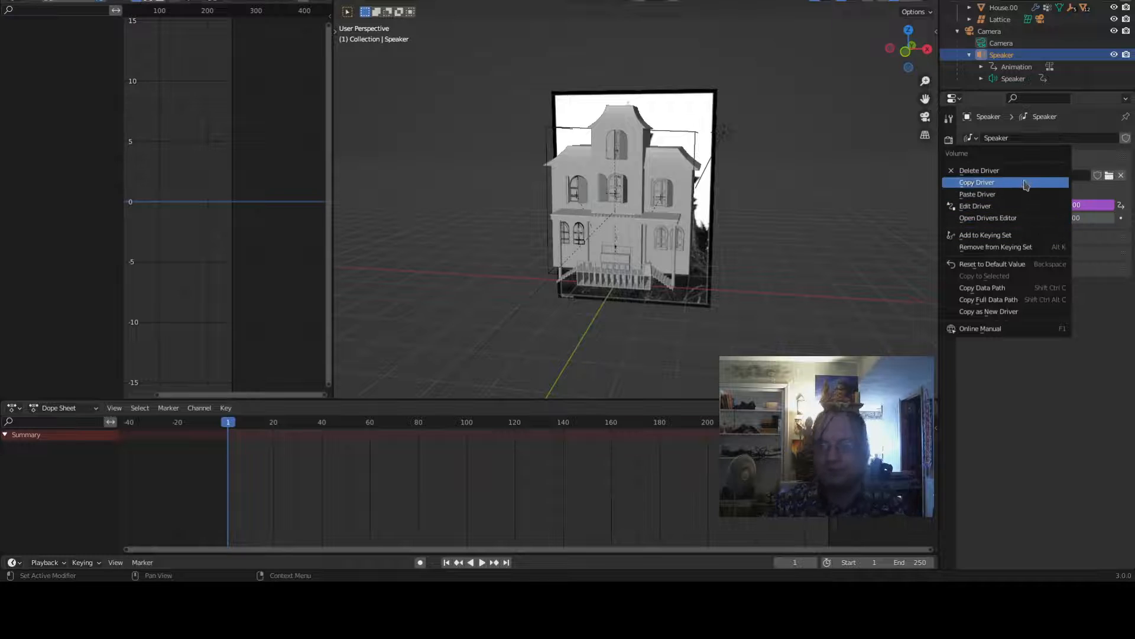
left_click(1041, 205)
right_click(1047, 205)
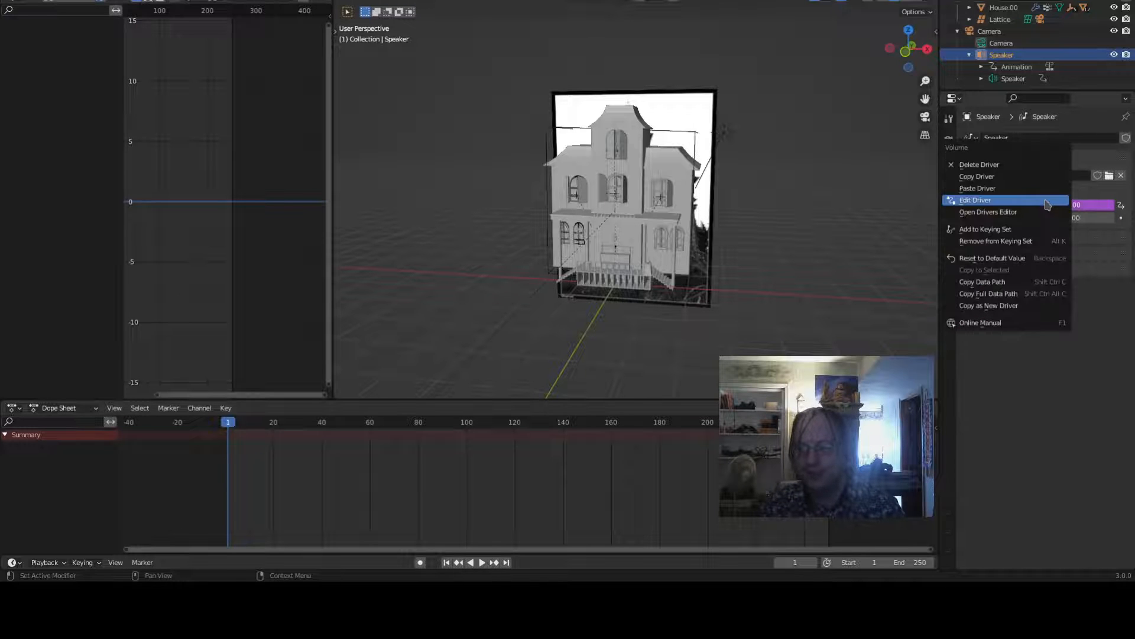
left_click(1044, 199)
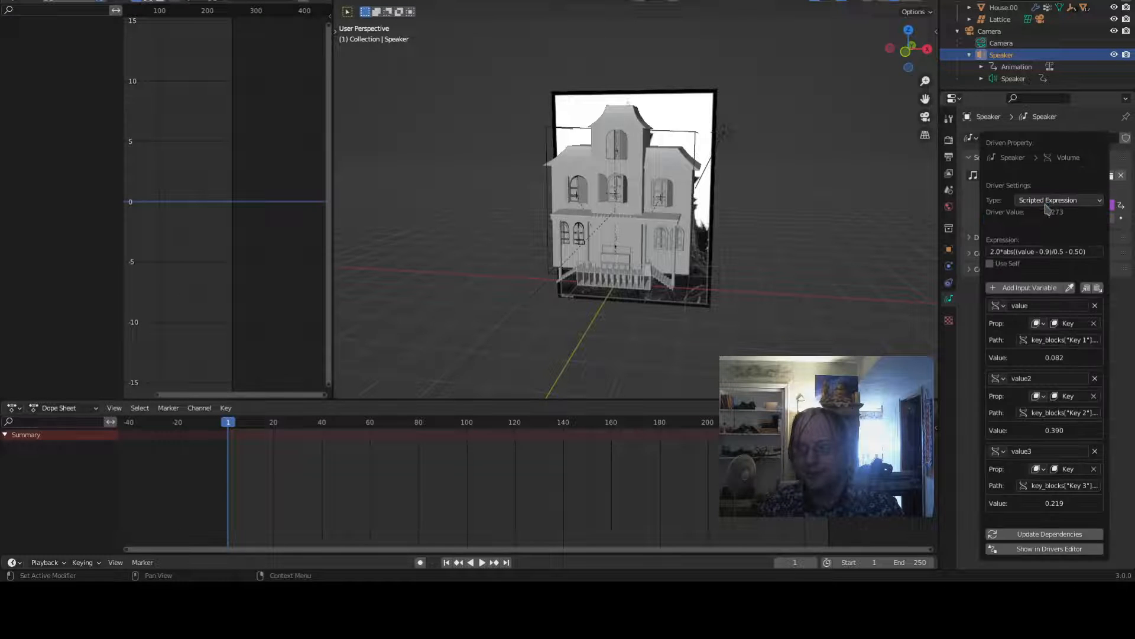
left_click(1040, 252)
left_click(1035, 252)
type("3")
key("Return")
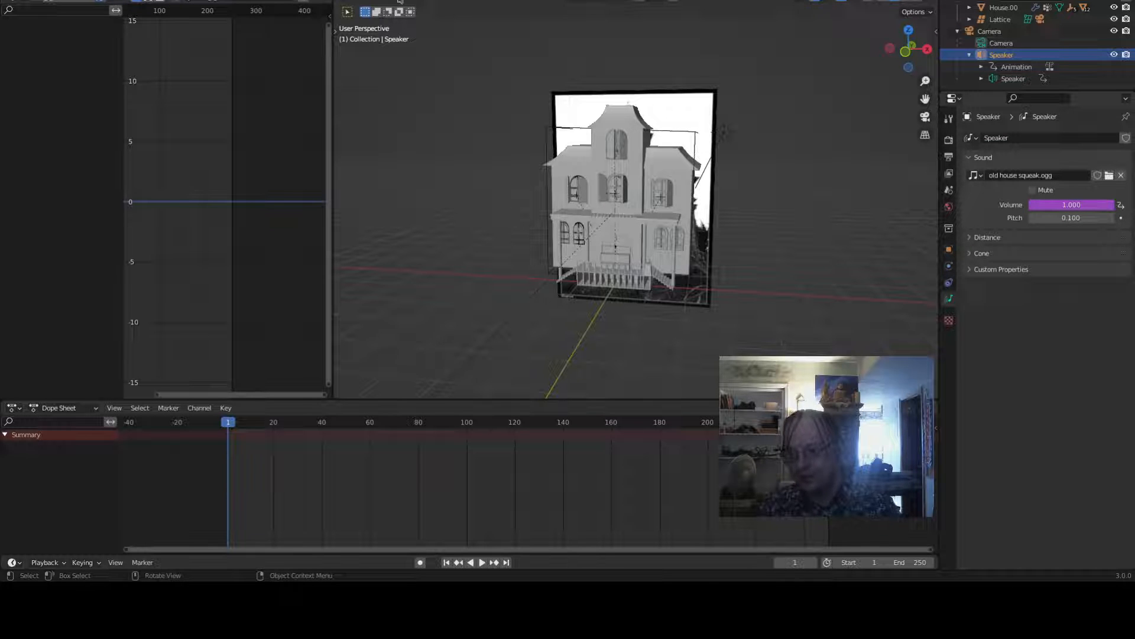
- Select the lattice, inspect the Key 1 shape key keyframes, and move the current frame to 173
left_click(568, 131)
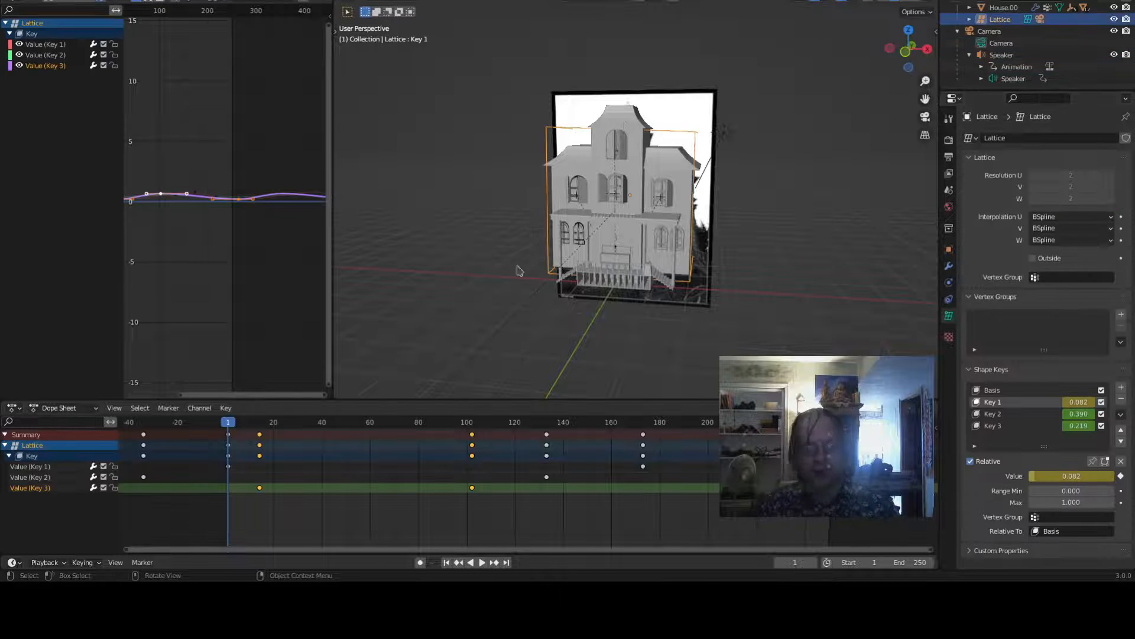
left_click(228, 467)
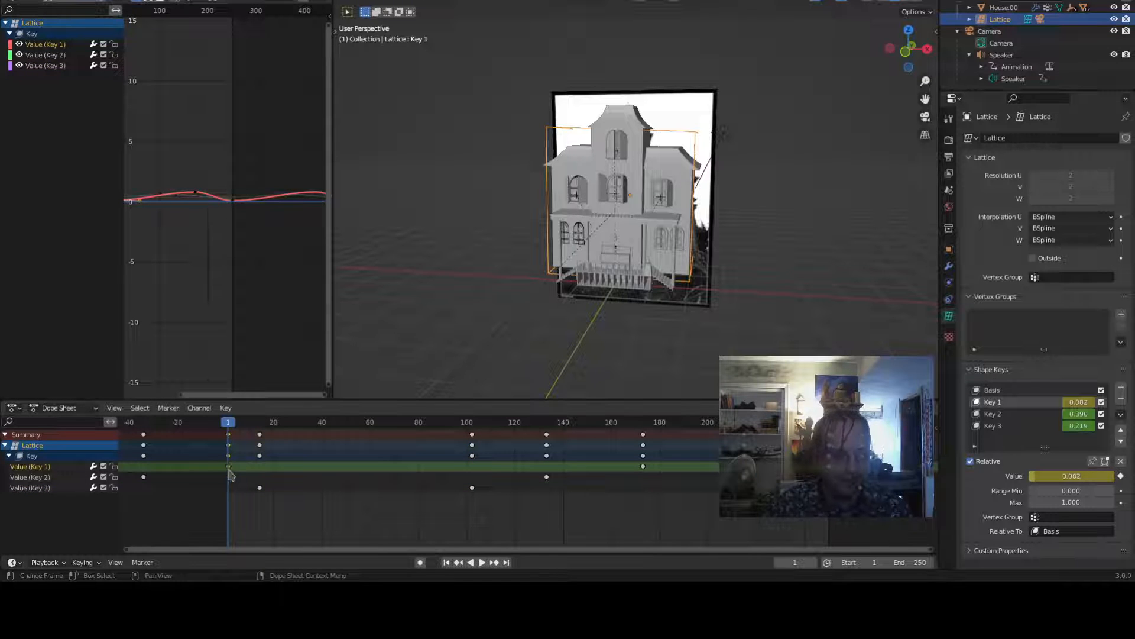
left_click(644, 468)
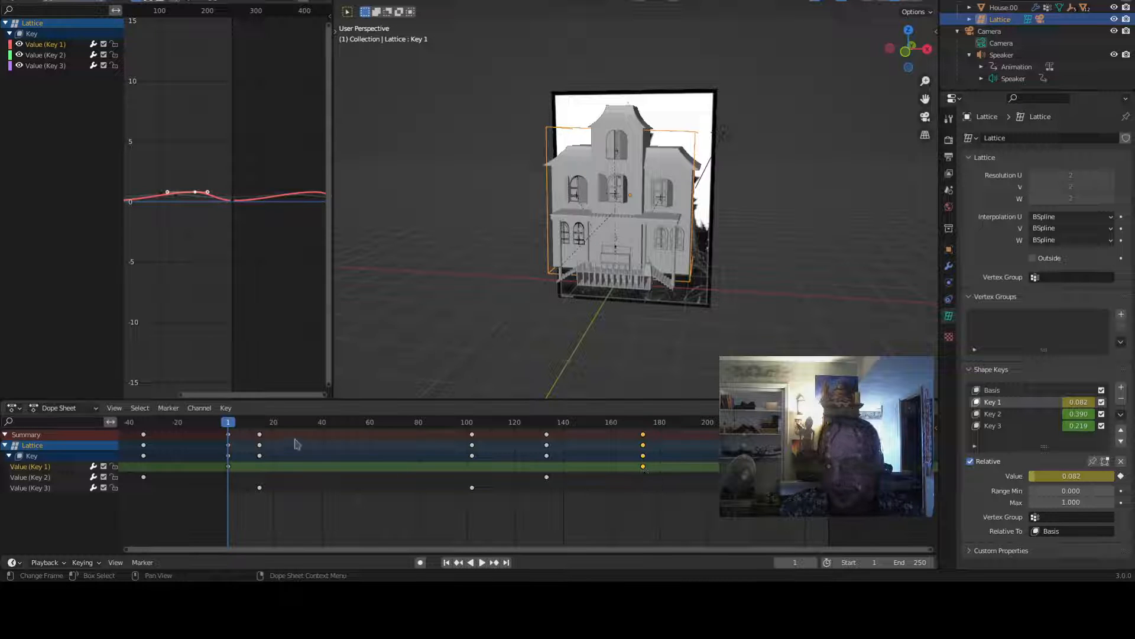
left_click_drag(609, 423, 645, 427)
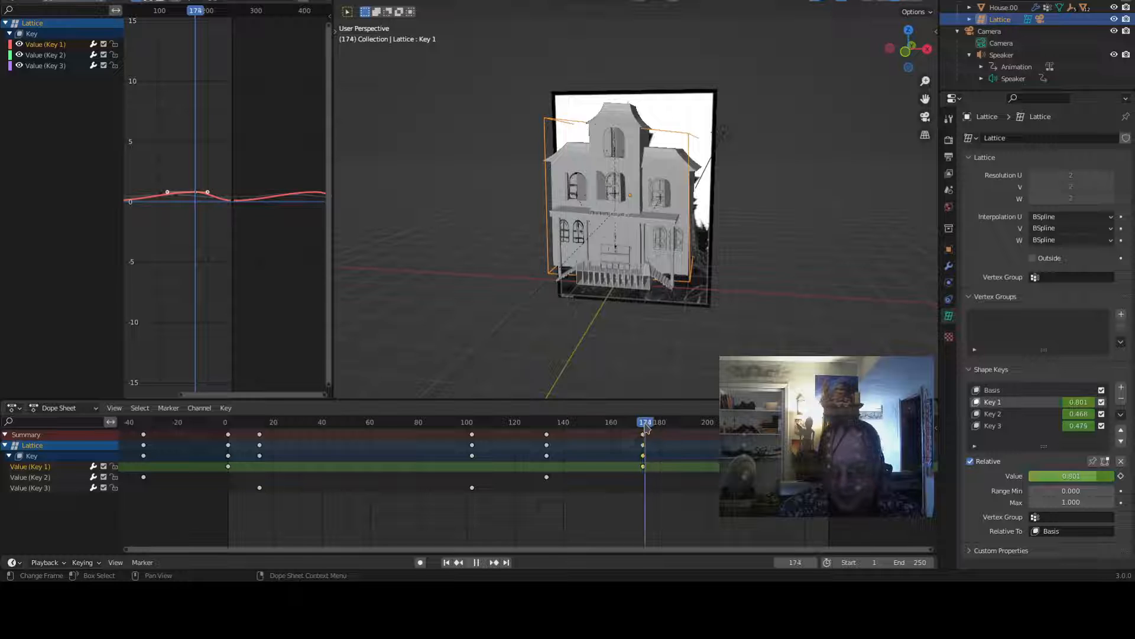
left_click_drag(645, 427, 645, 427)
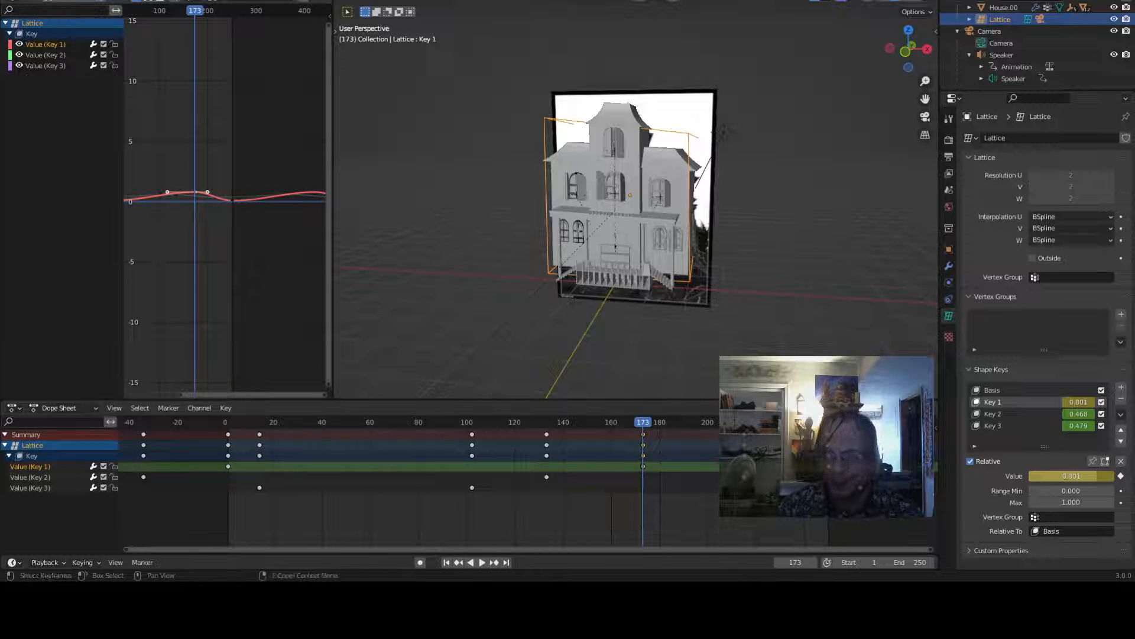
- Select the speaker, reopen its volume driver, and append +2.0*abs(value1-0.1)/0.7 -0.5 to the expression
left_click(1014, 79)
right_click(1070, 205)
left_click(1070, 201)
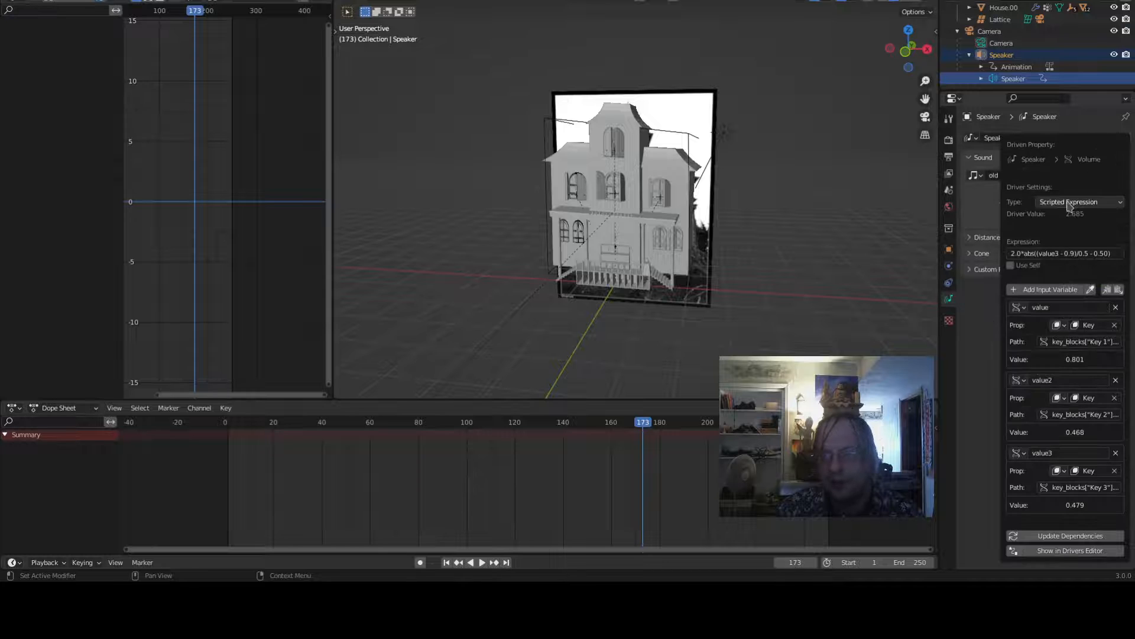
left_click(1095, 254)
left_click(1116, 252)
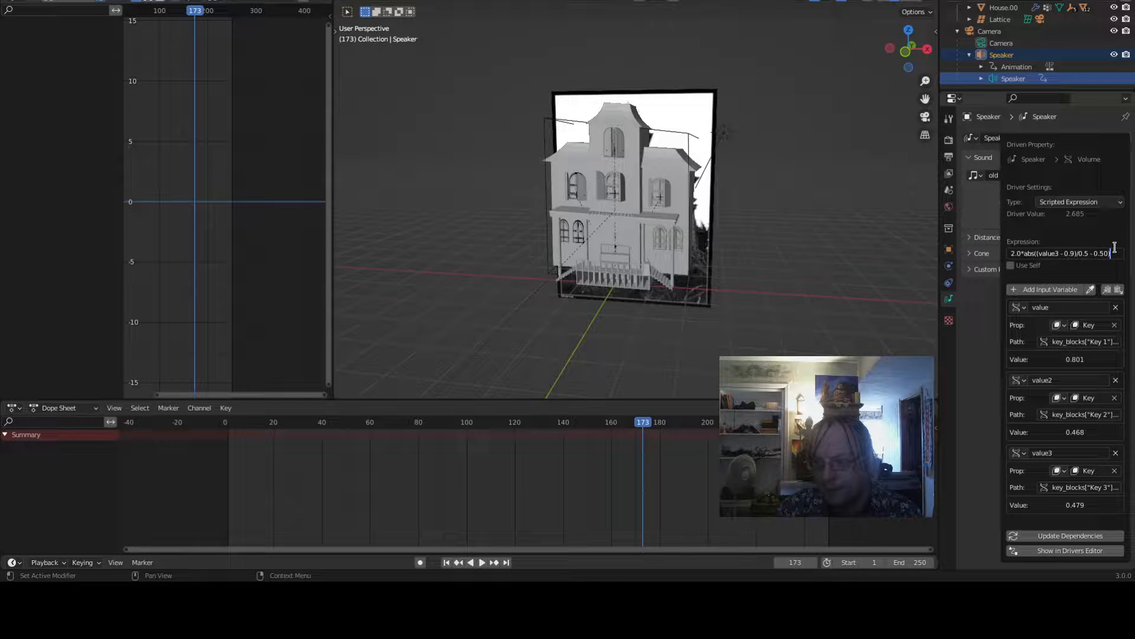
type("+2.0")
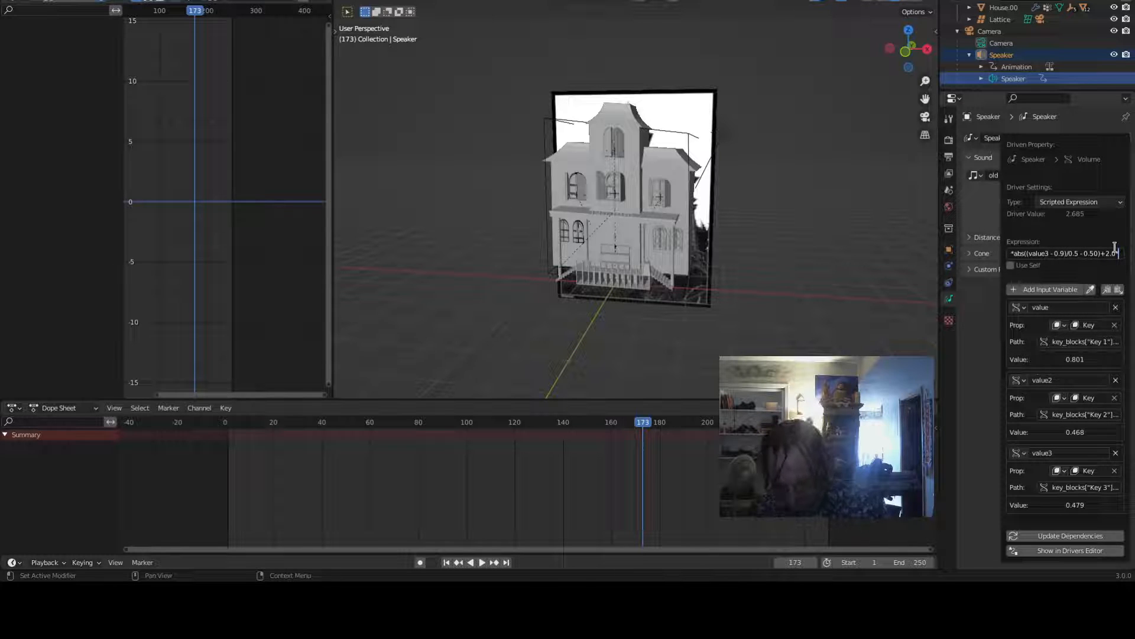
type("*ab")
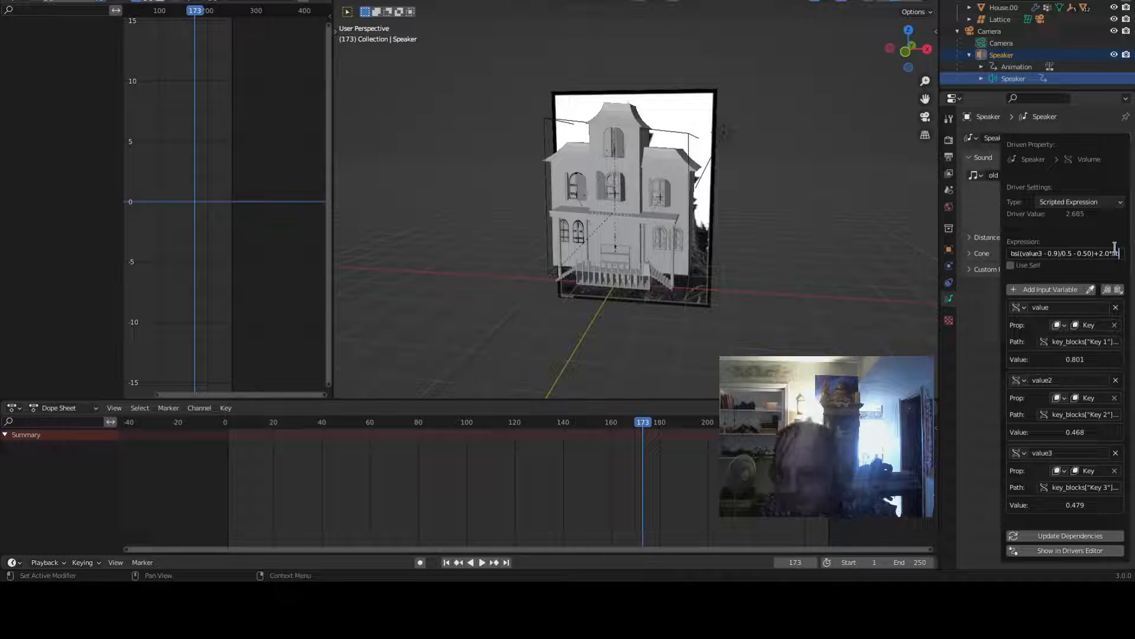
type("s(value")
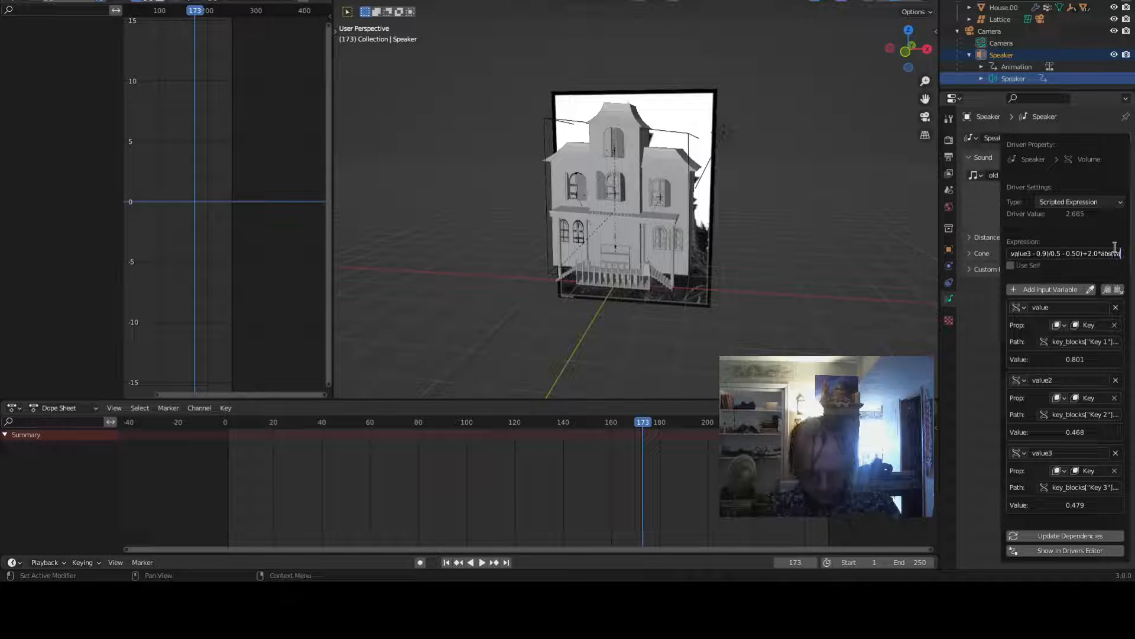
type("1")
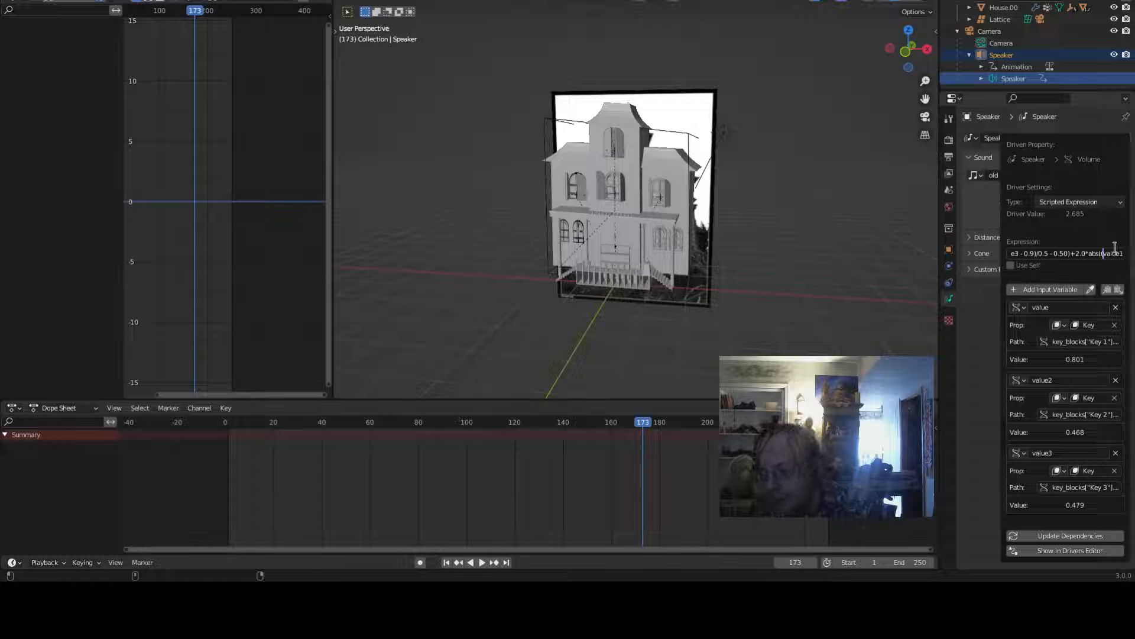
type("(")
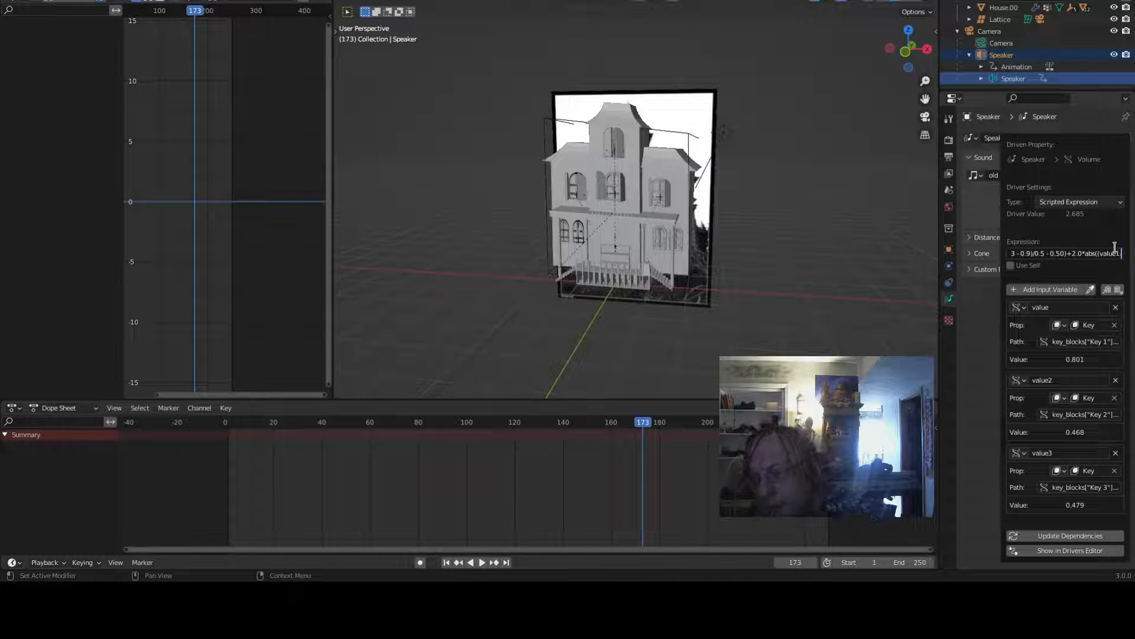
type("-0.1")
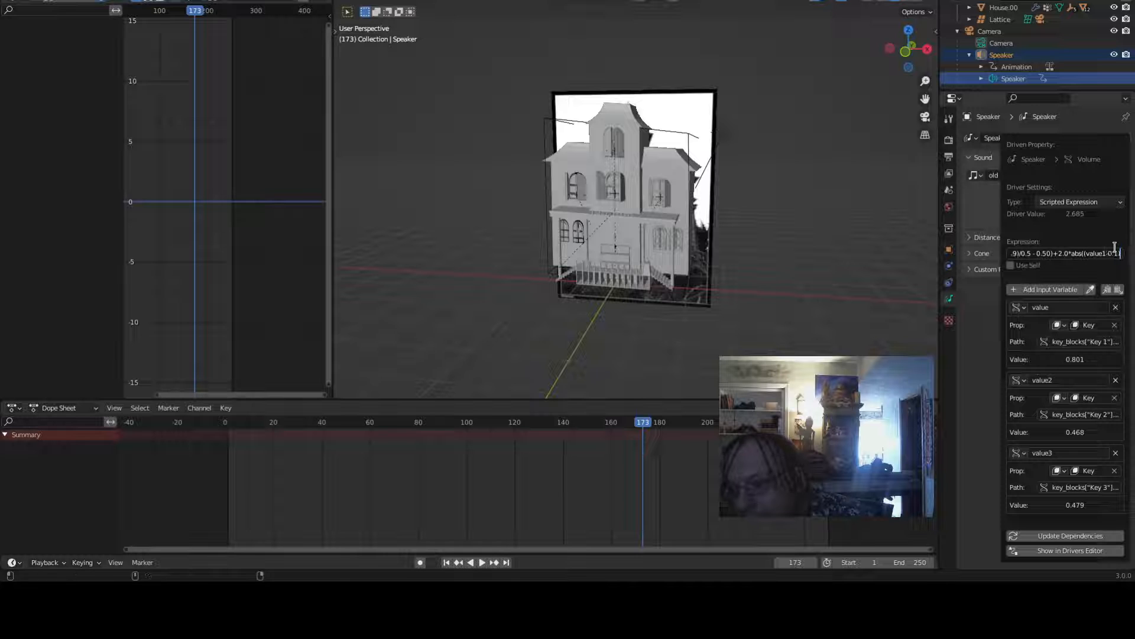
type(")/0")
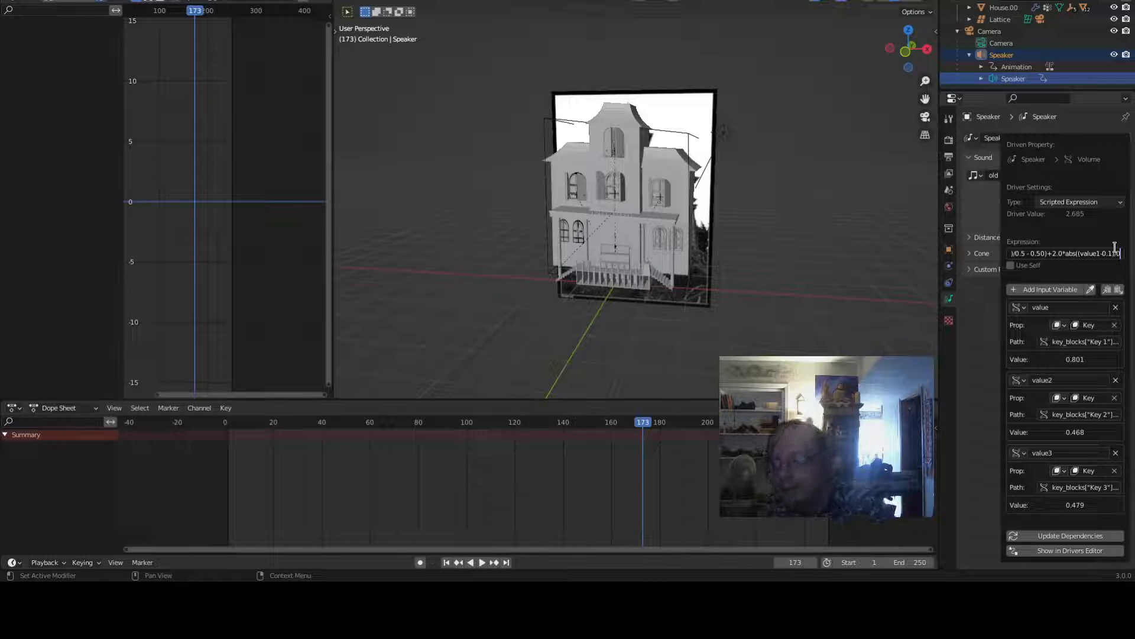
type(".7")
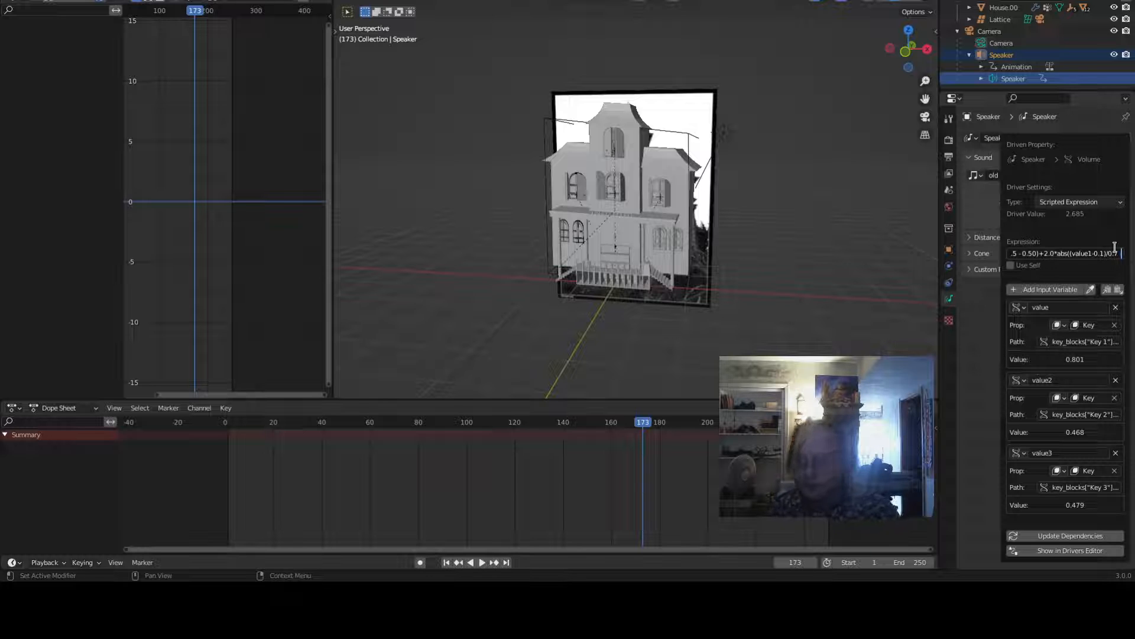
type(" -0.5")
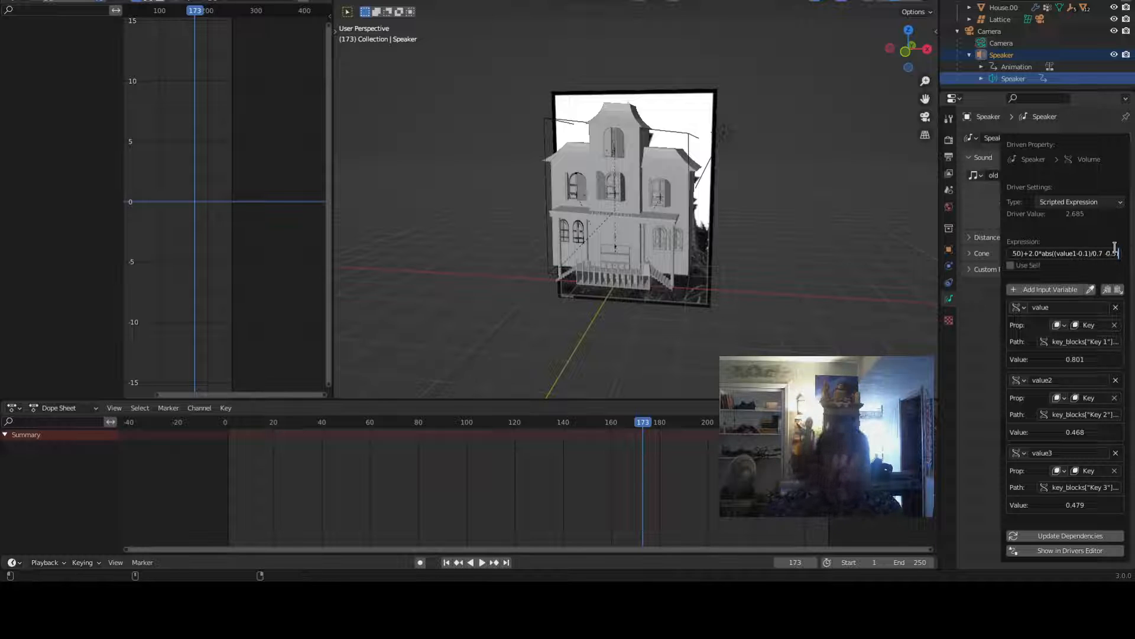
key("ctrl+Left")
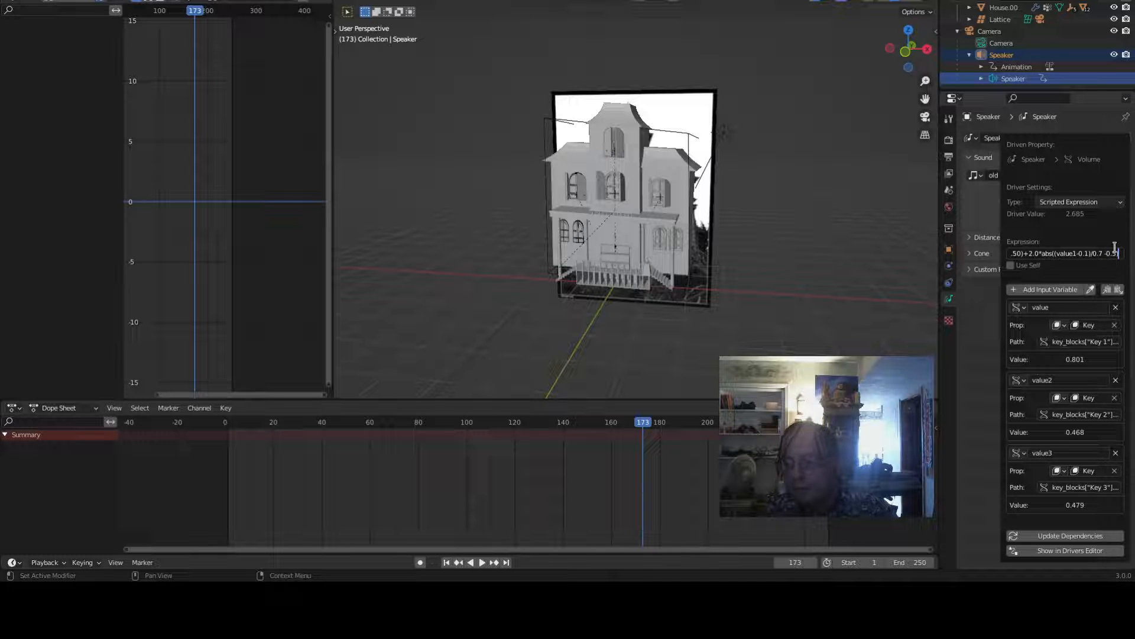
key("Return")
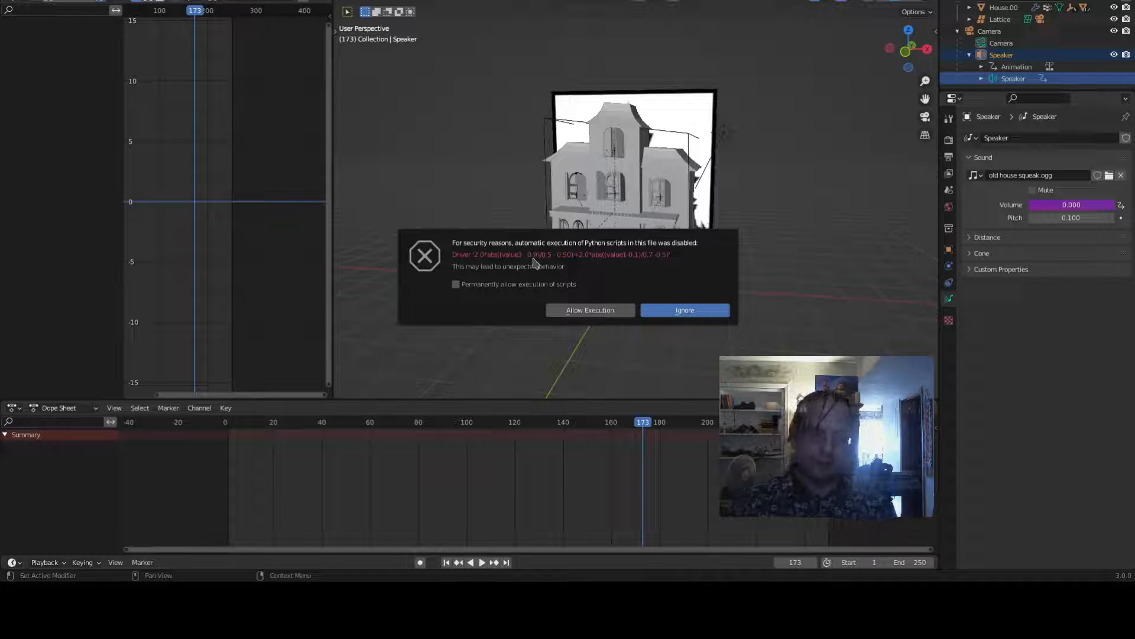
- Permanently allow automatic execution of Python scripts and allow execution for this file
left_click(456, 285)
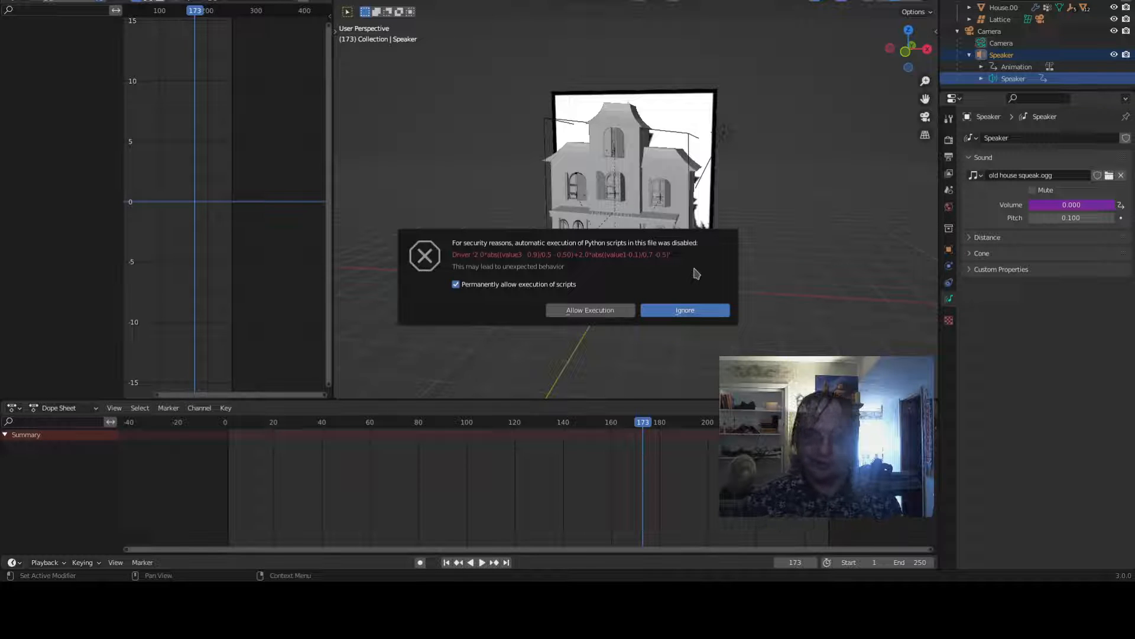
left_click(589, 310)
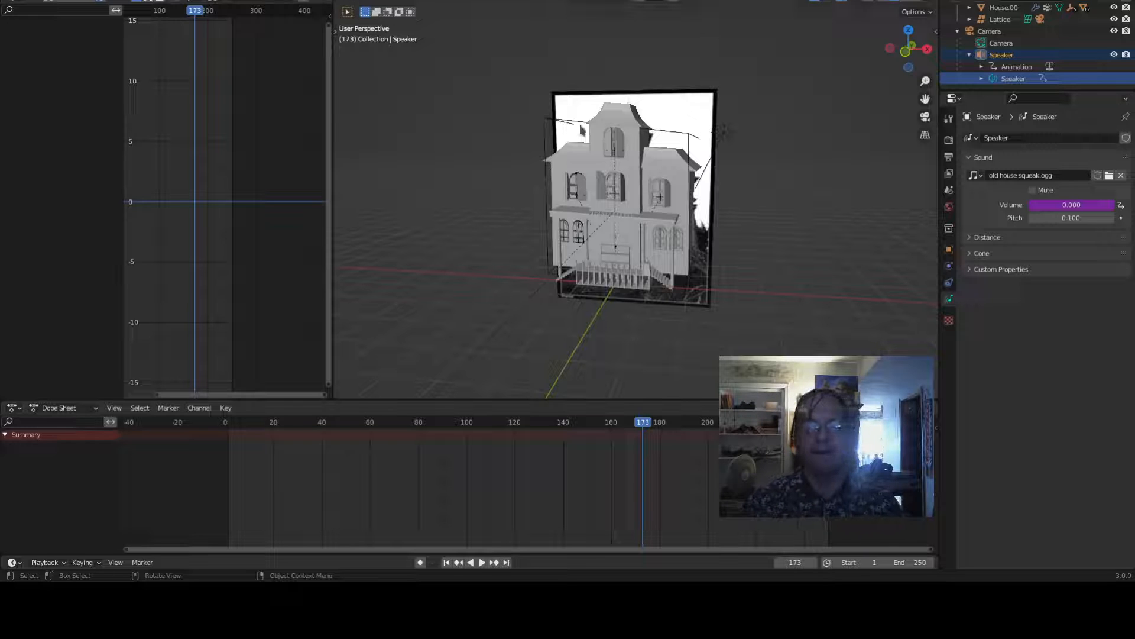
- Select the lattice, select the Key 2 keyframe, play the animation from the start and scrub to frame 216
left_click(693, 140)
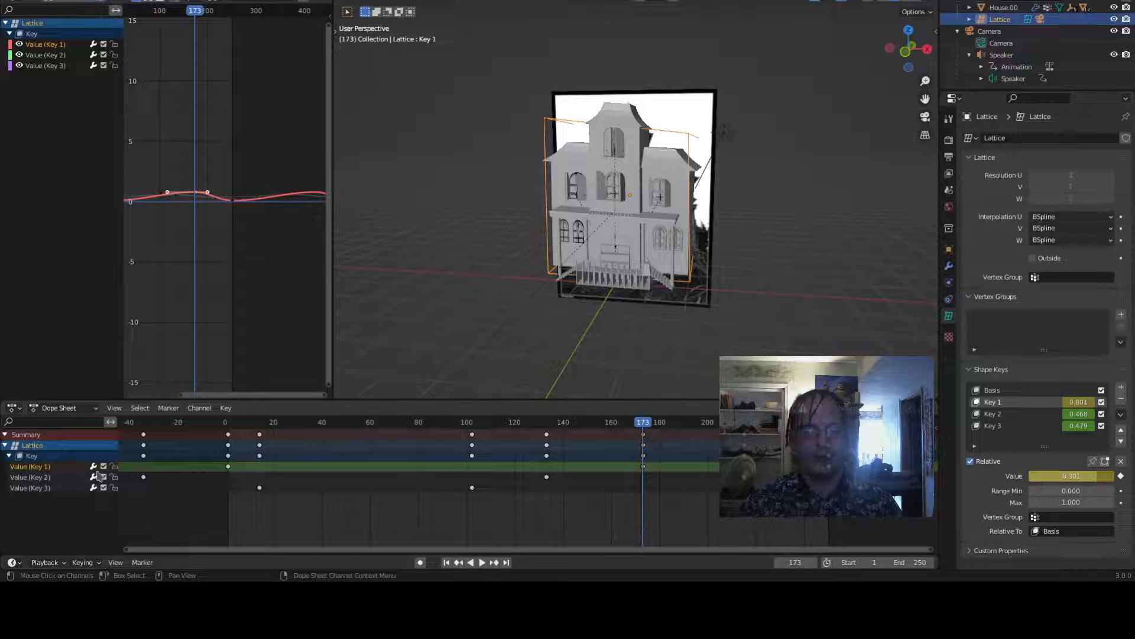
left_click(144, 477)
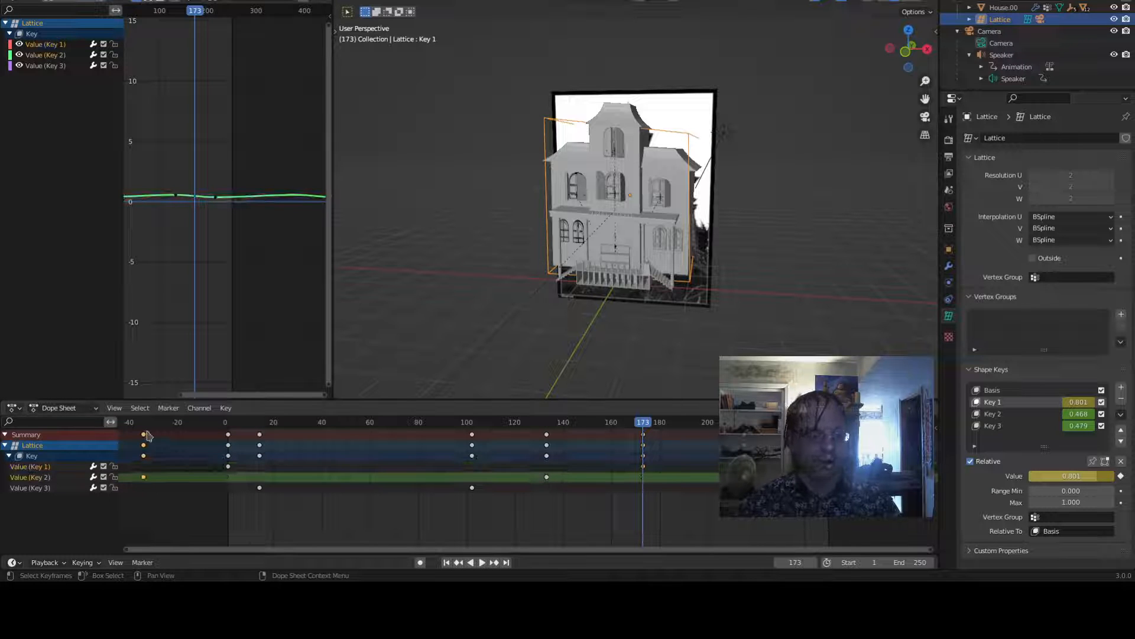
key("shift+Left")
key("space")
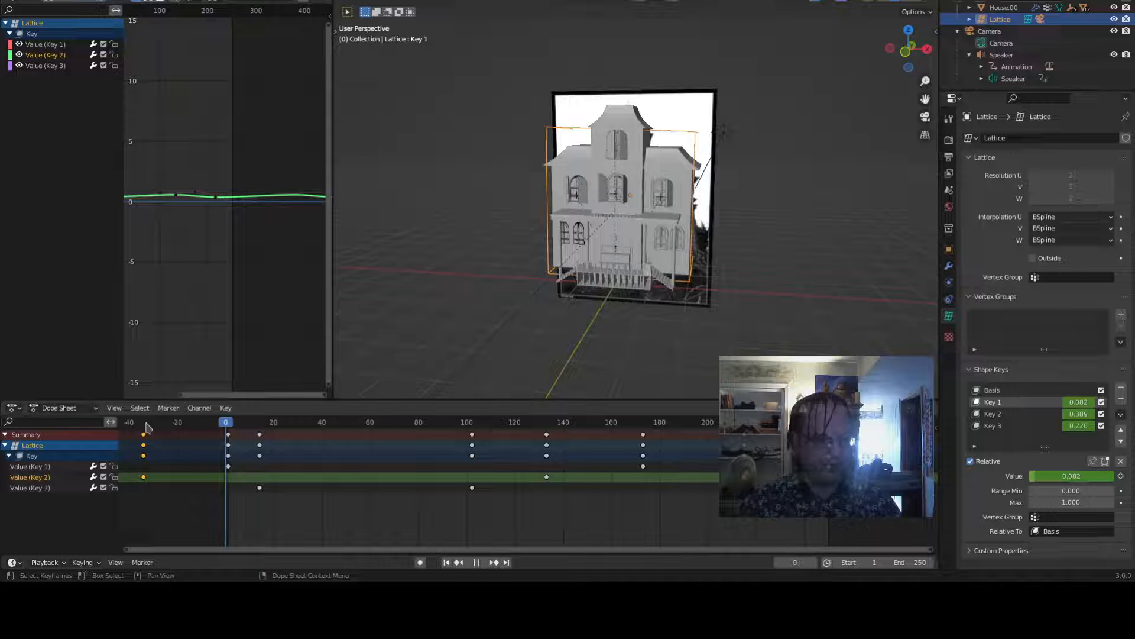
left_click_drag(204, 423, 747, 431)
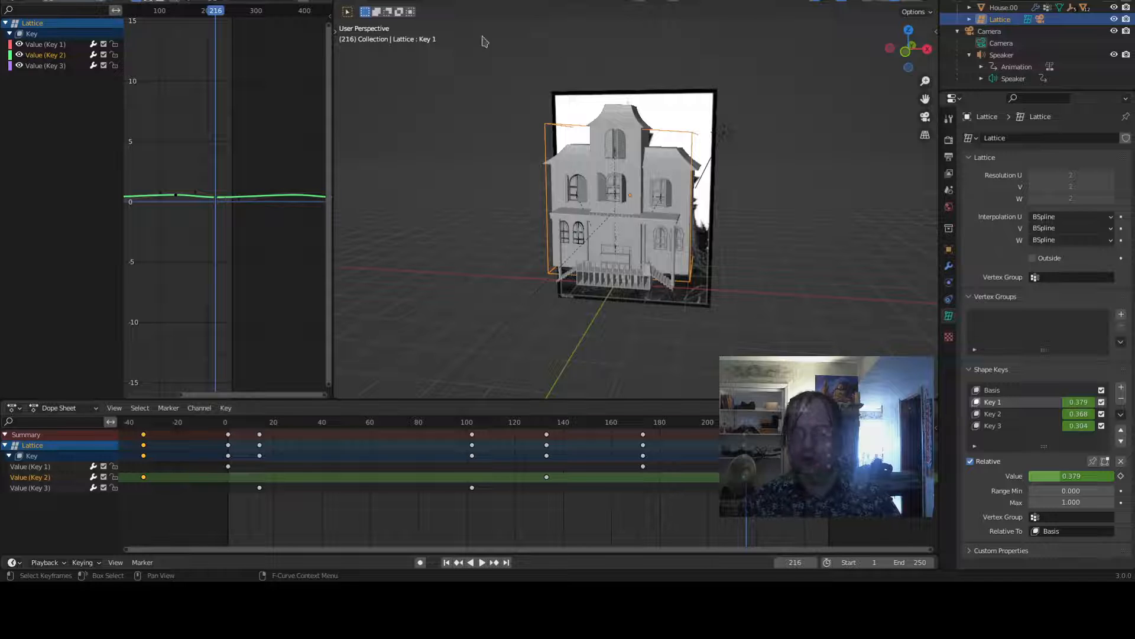
- Select the speaker, open its volume driver, and append +2.0*abs((value2 - 0.1)/0.5 -0.5)) followed by /3.0 to the expression
left_click(1023, 80)
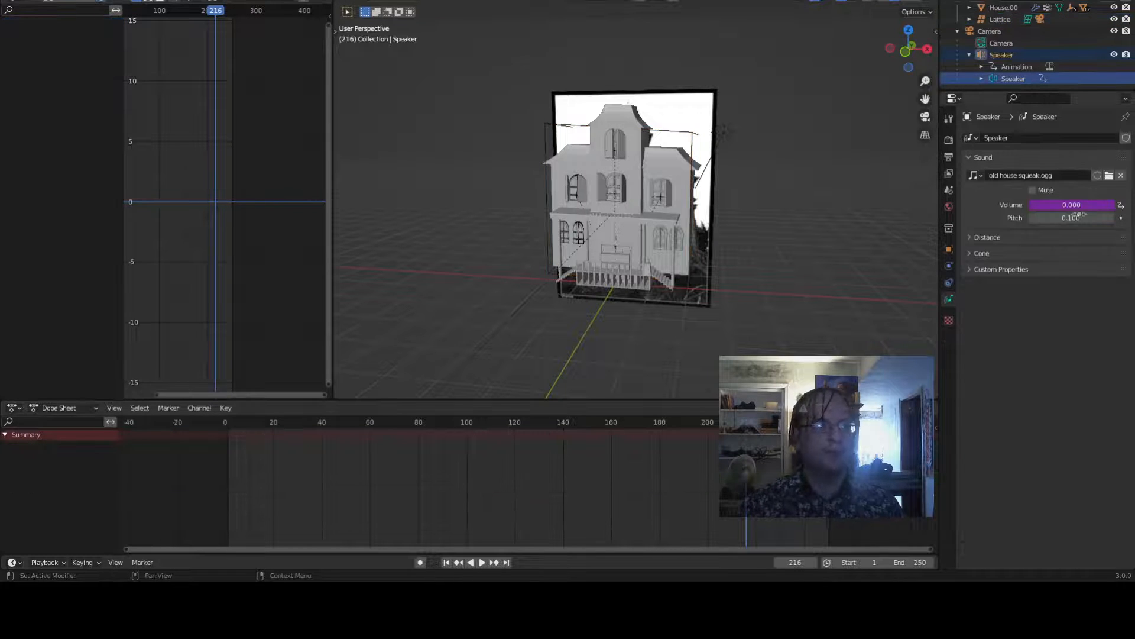
right_click(1080, 207)
left_click(1079, 206)
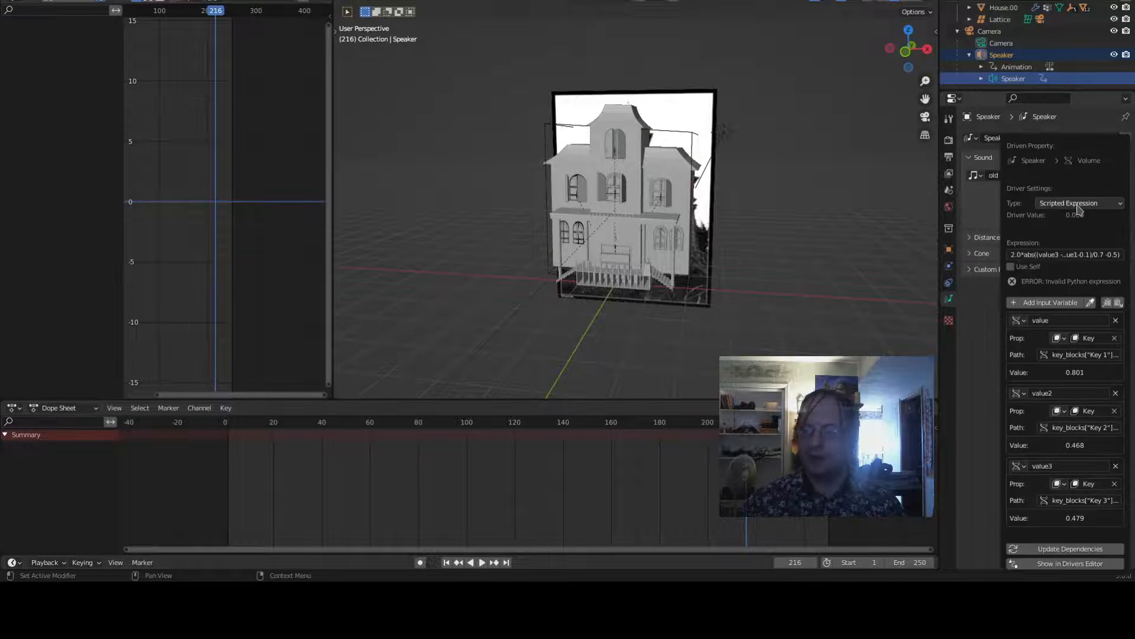
left_click(1081, 426)
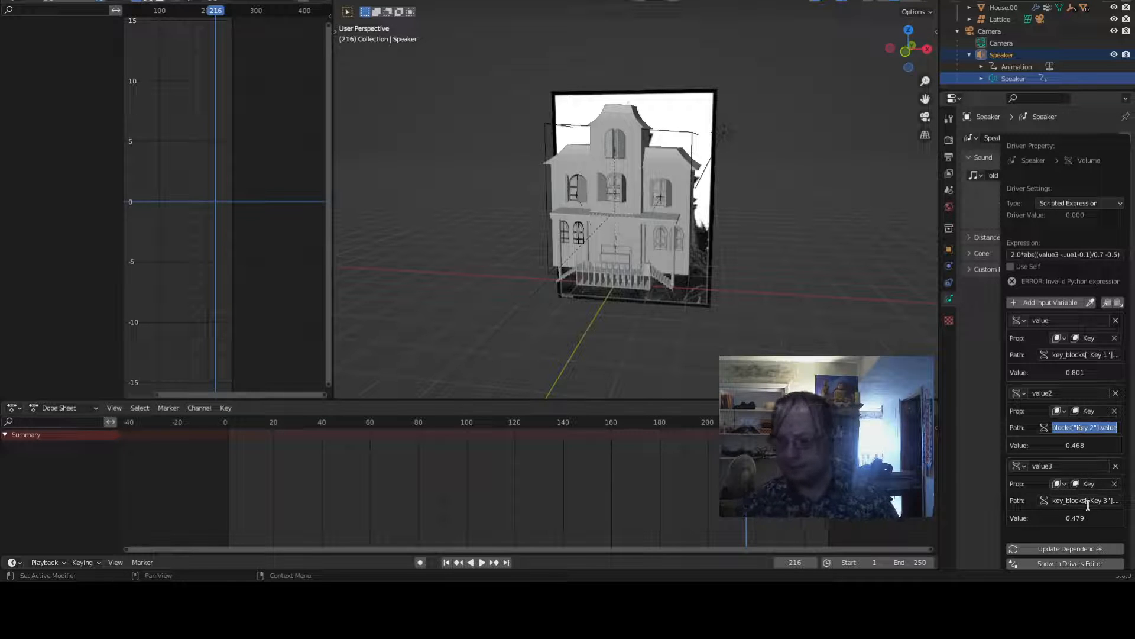
left_click(1082, 254)
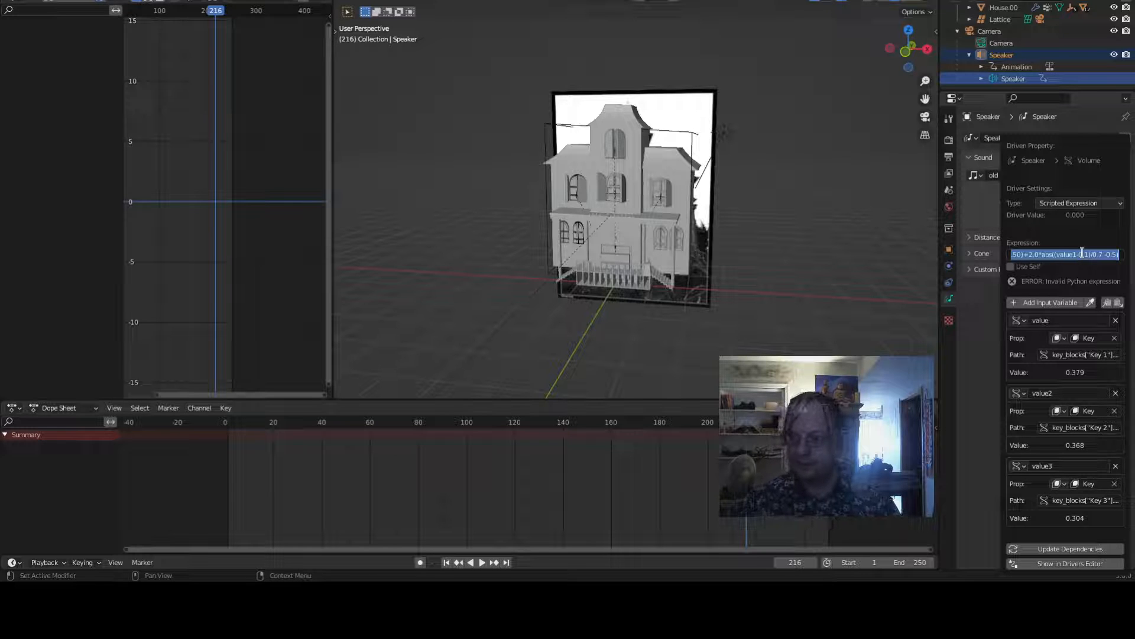
key("End")
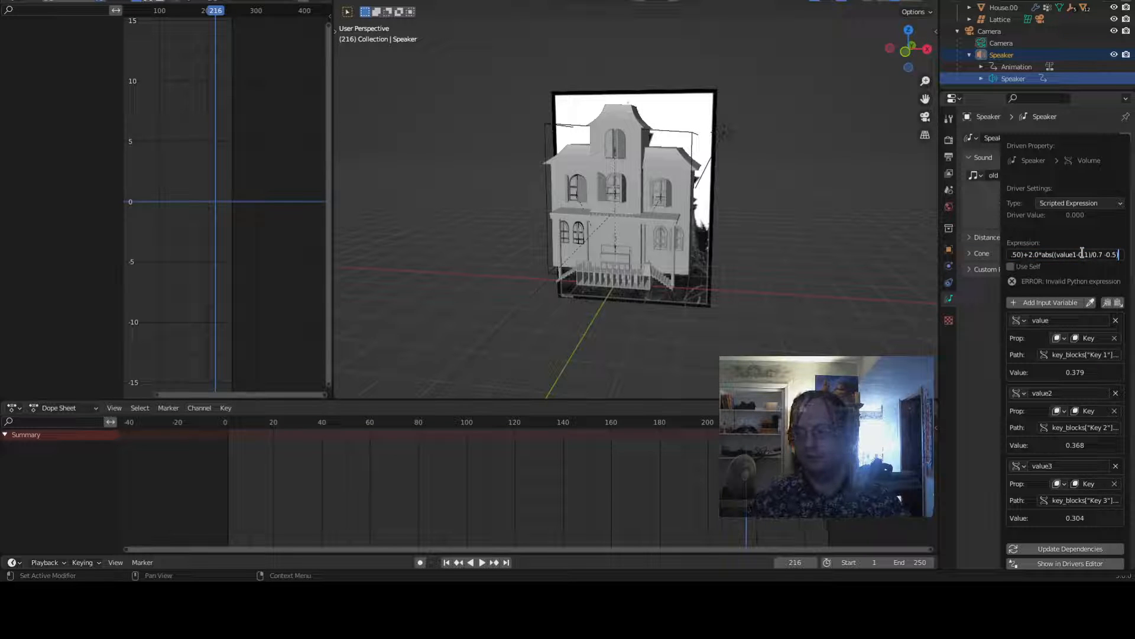
type("+2.0*a")
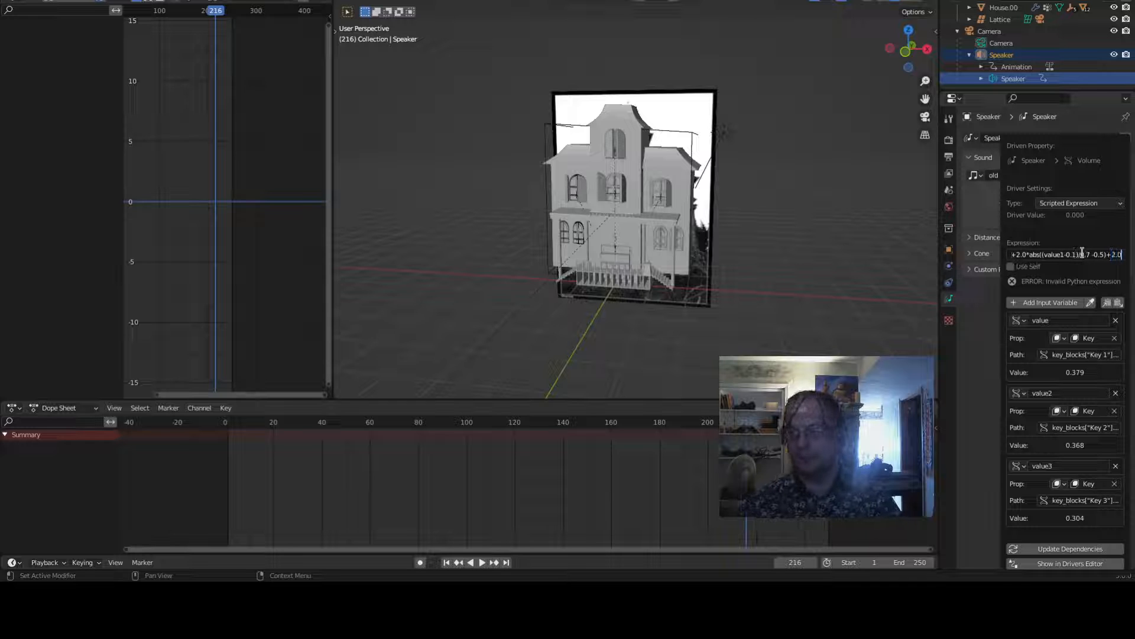
type("bs((")
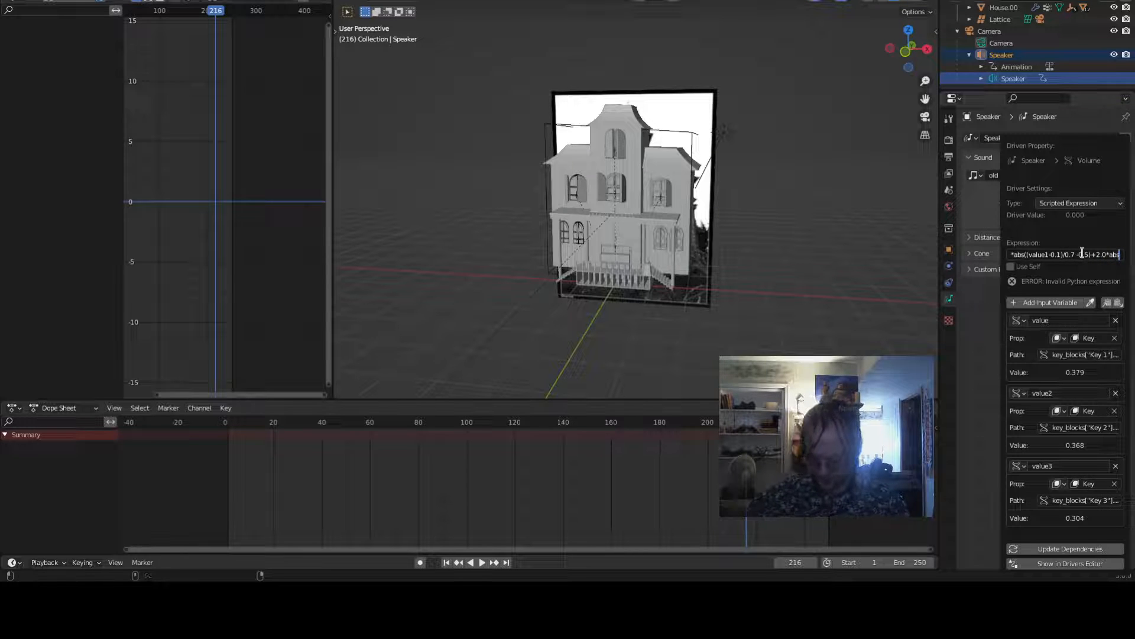
type("valu")
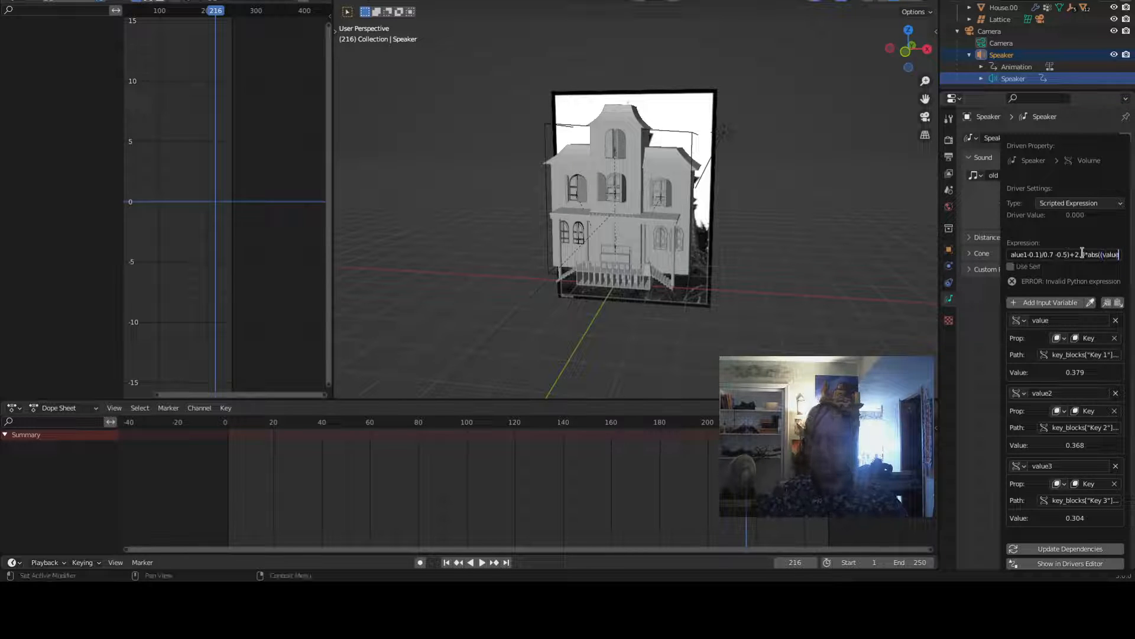
type("e2 - 0")
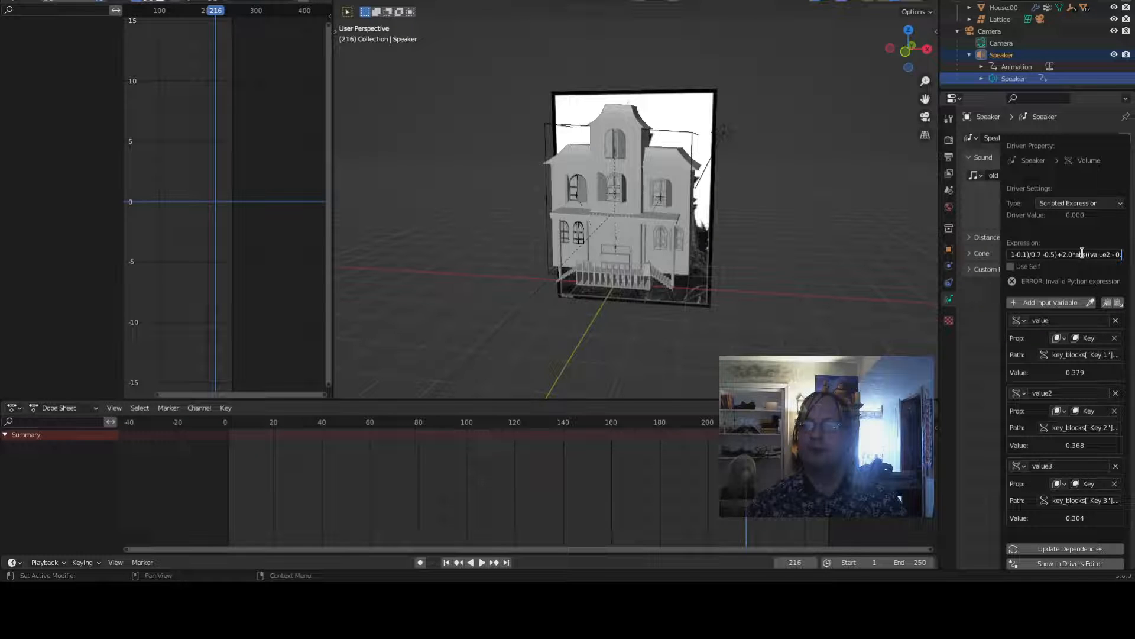
type(".1")
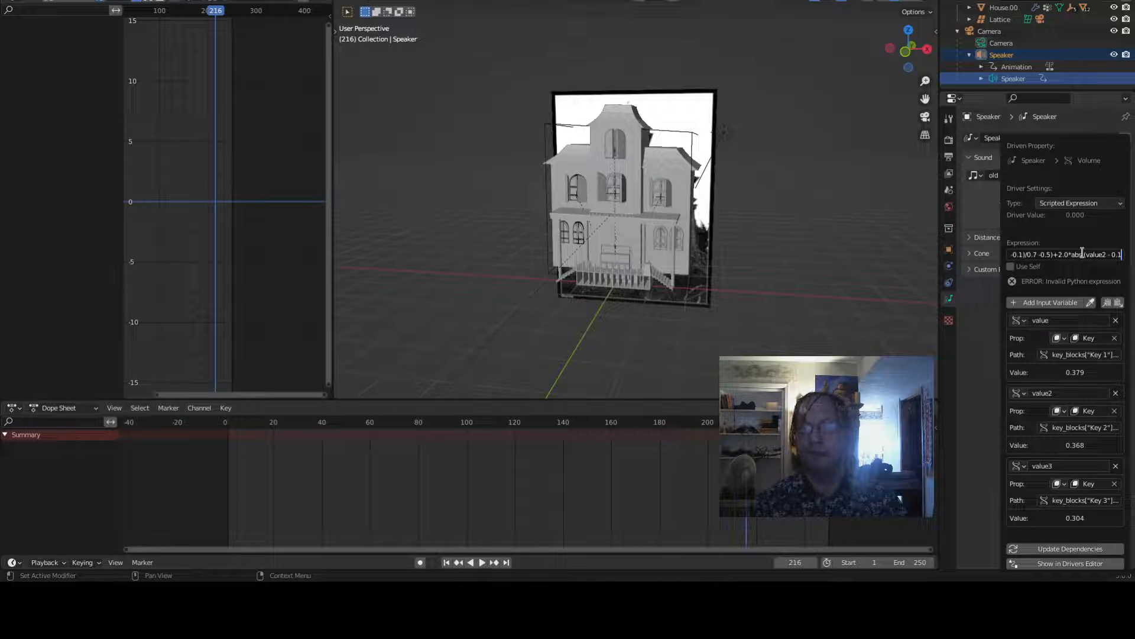
type(")")
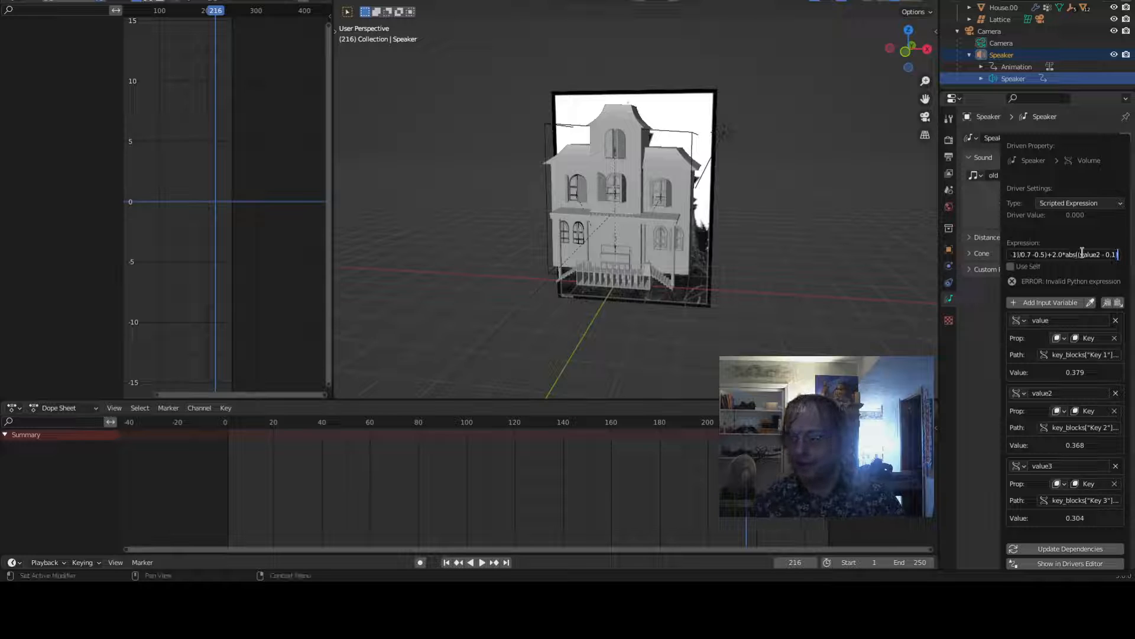
type("/0")
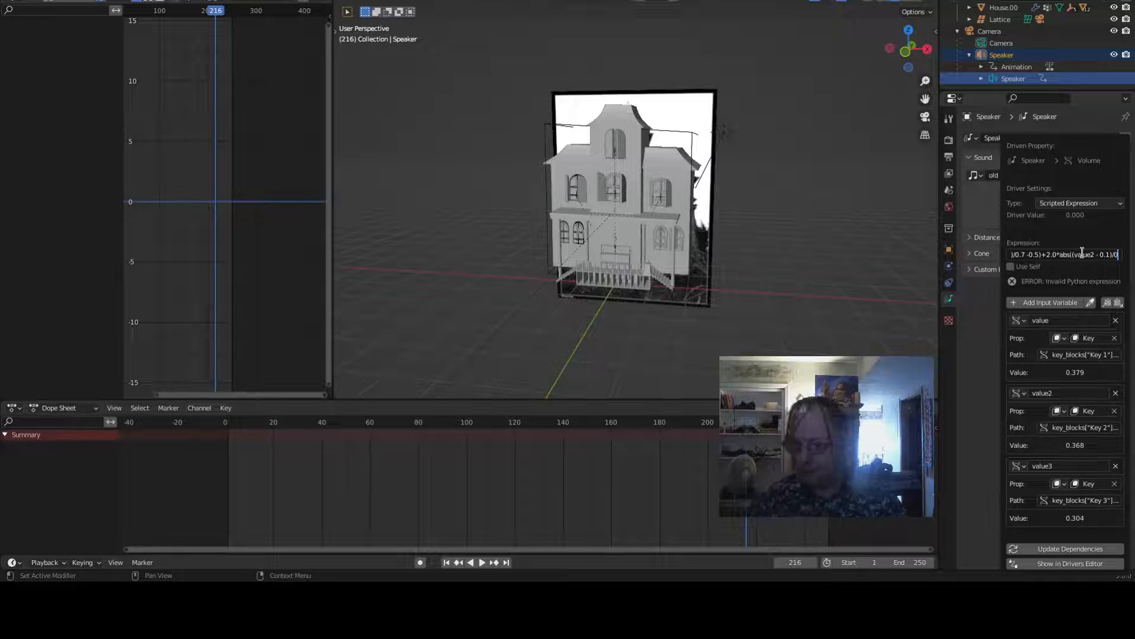
type(".5")
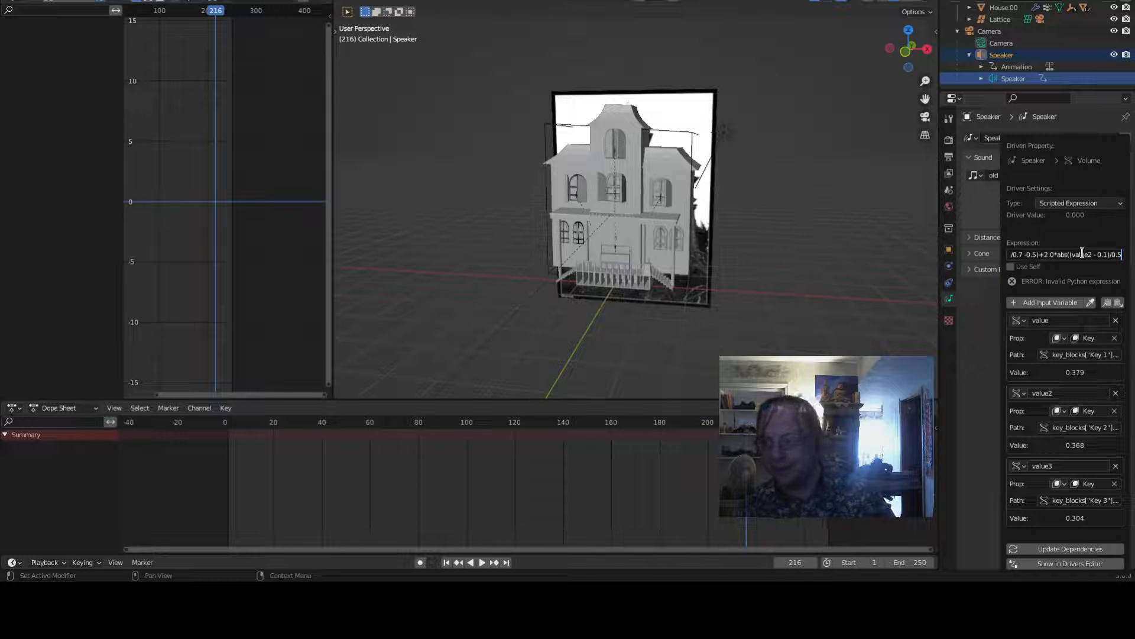
type(" -0.5")
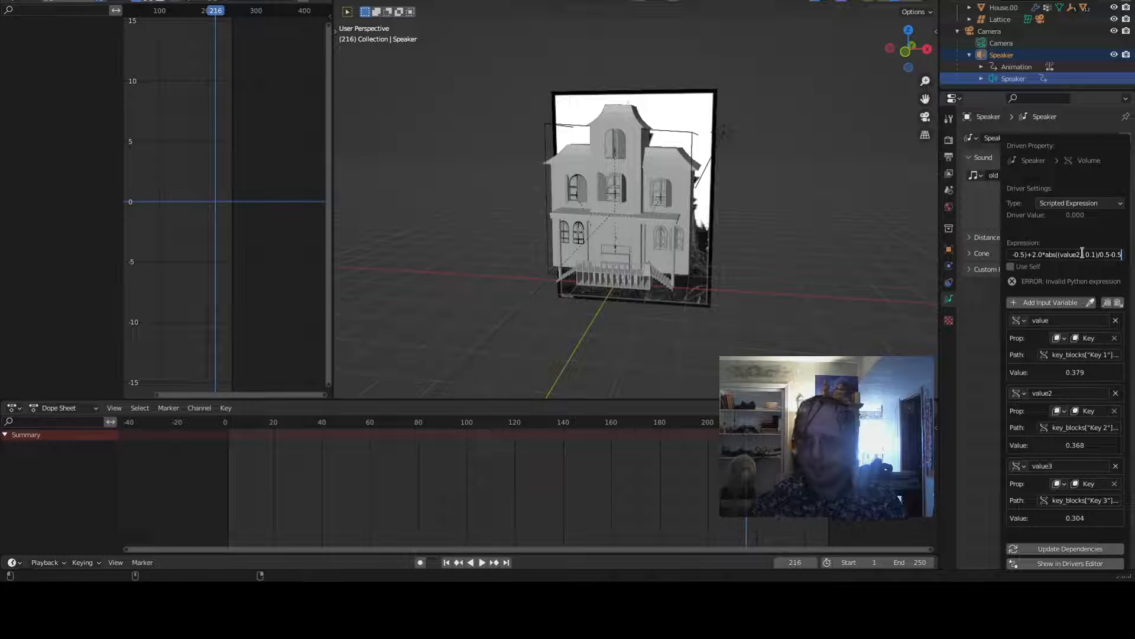
type(")")
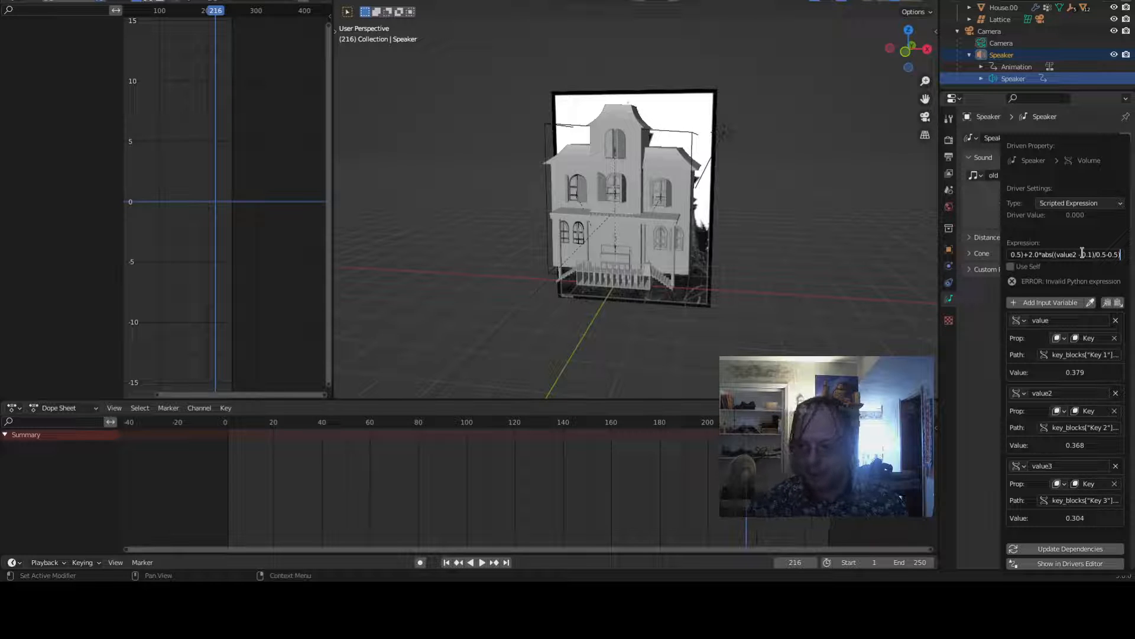
key("Home")
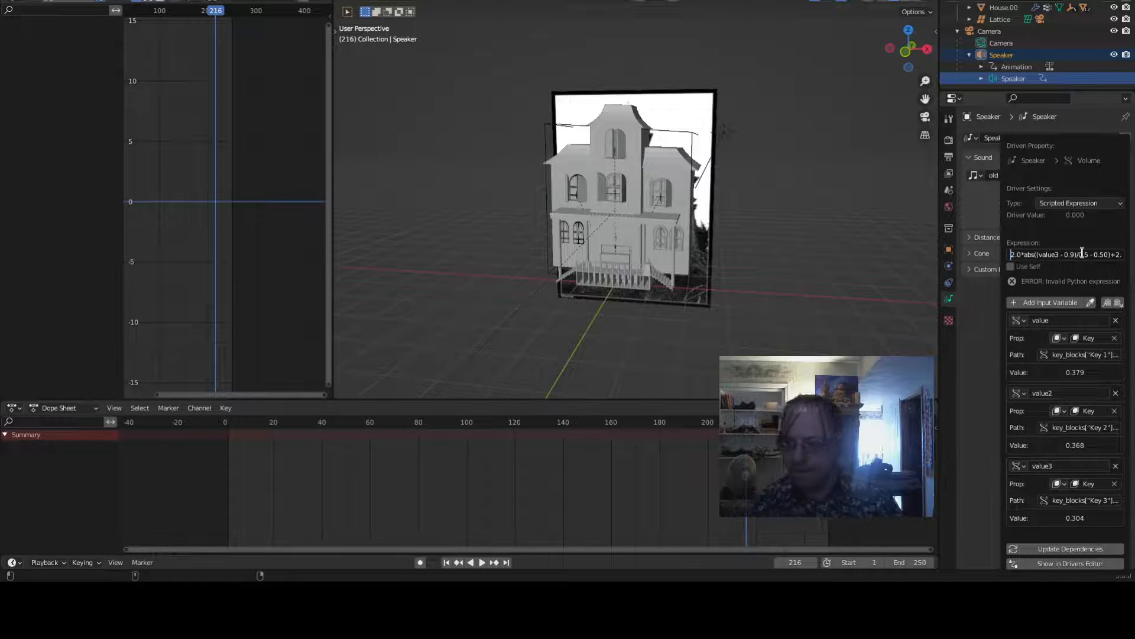
key("End")
type(")")
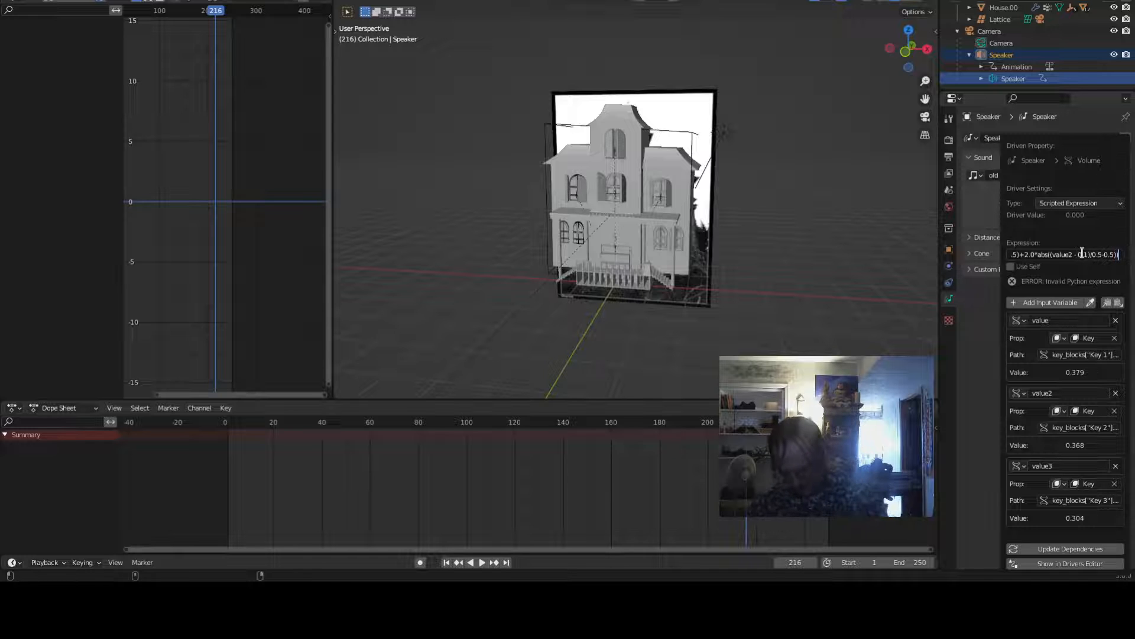
type("/3.0")
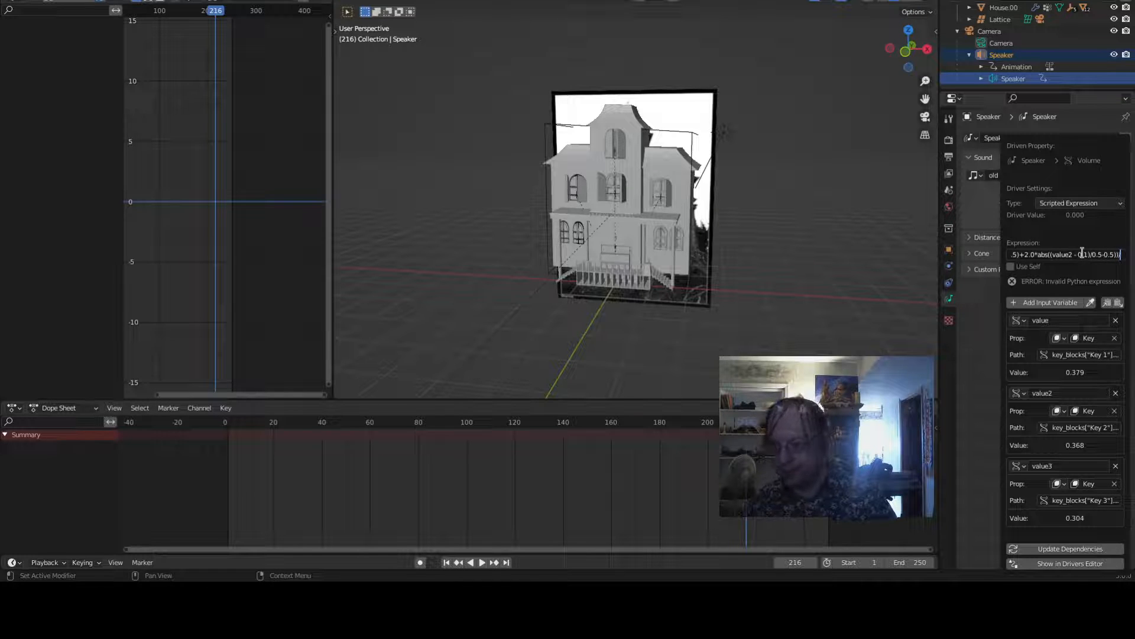
key("Return")
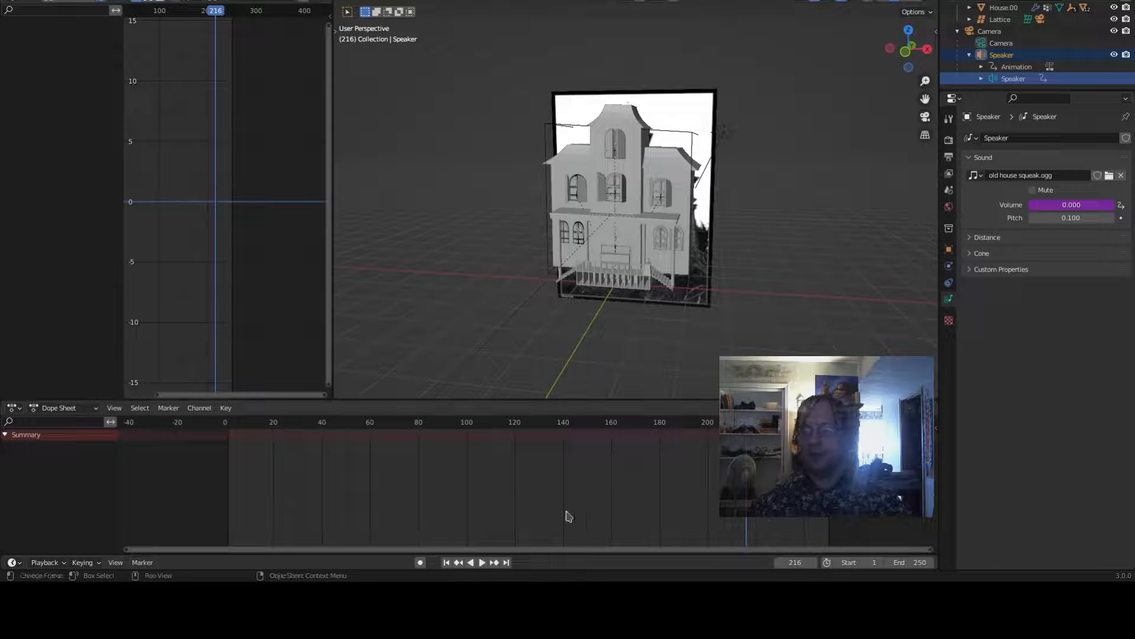
- Play the animation from the first frame to check the speaker volume
left_click(445, 562)
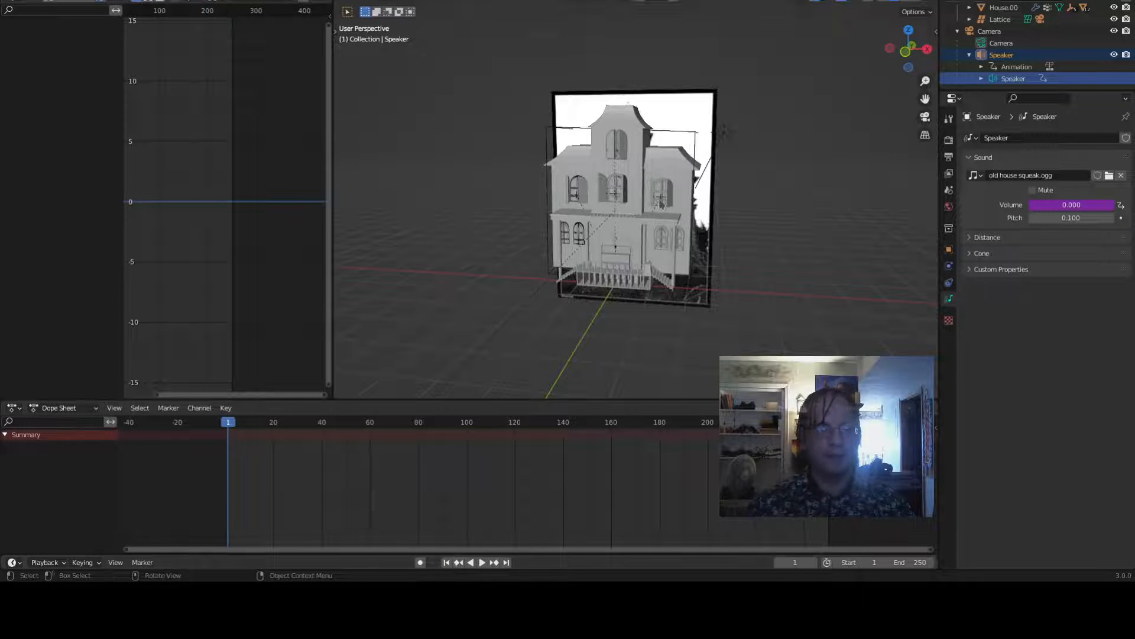
key("space")
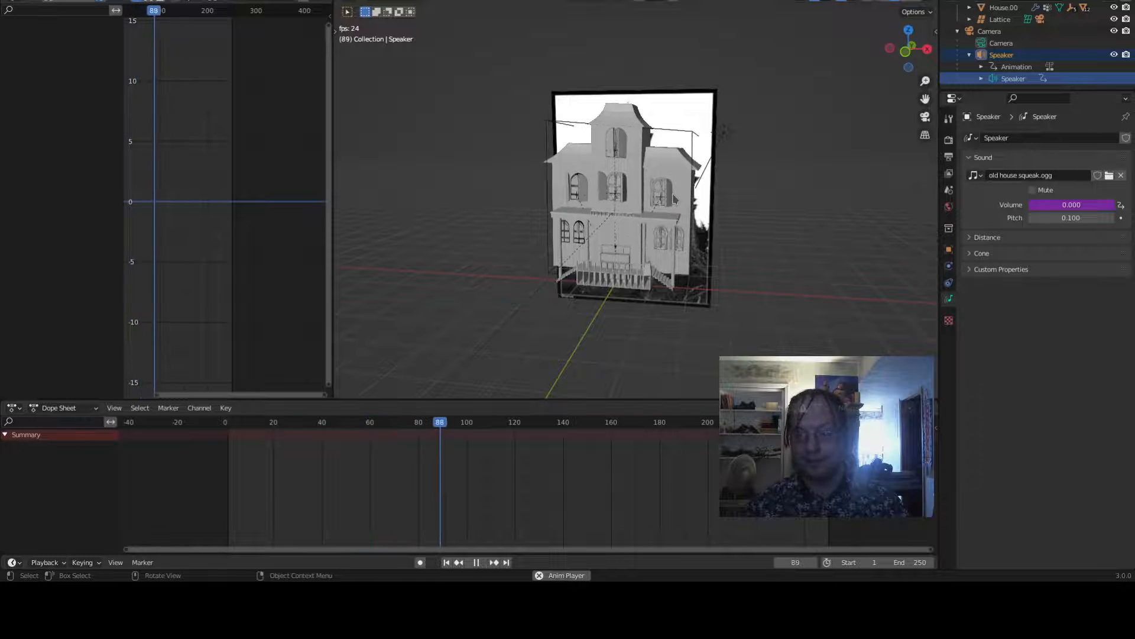
key("space")
- Reopen the speaker's volume driver and delete the leading 2.0* factor and stray characters from the expression
right_click(1078, 212)
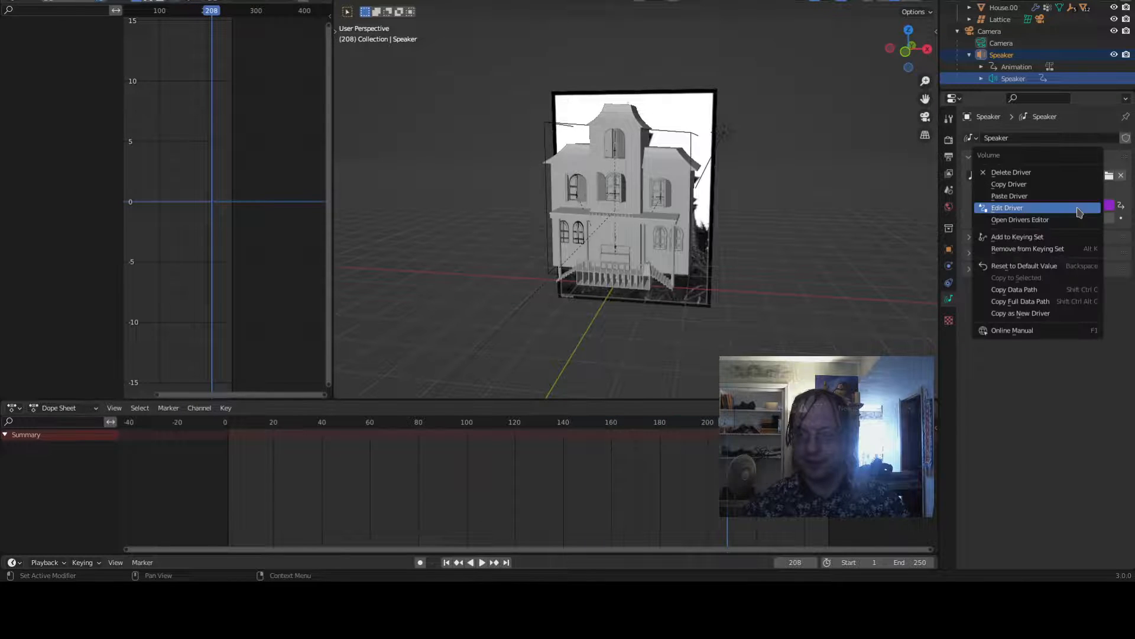
left_click(1077, 208)
left_click(1073, 254)
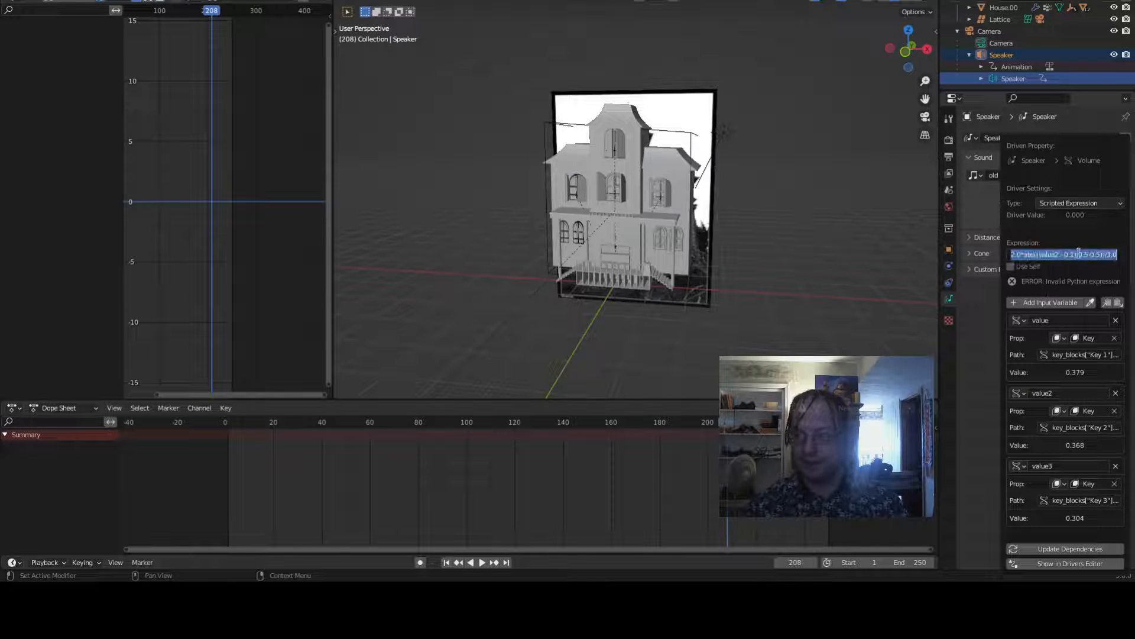
key("Home")
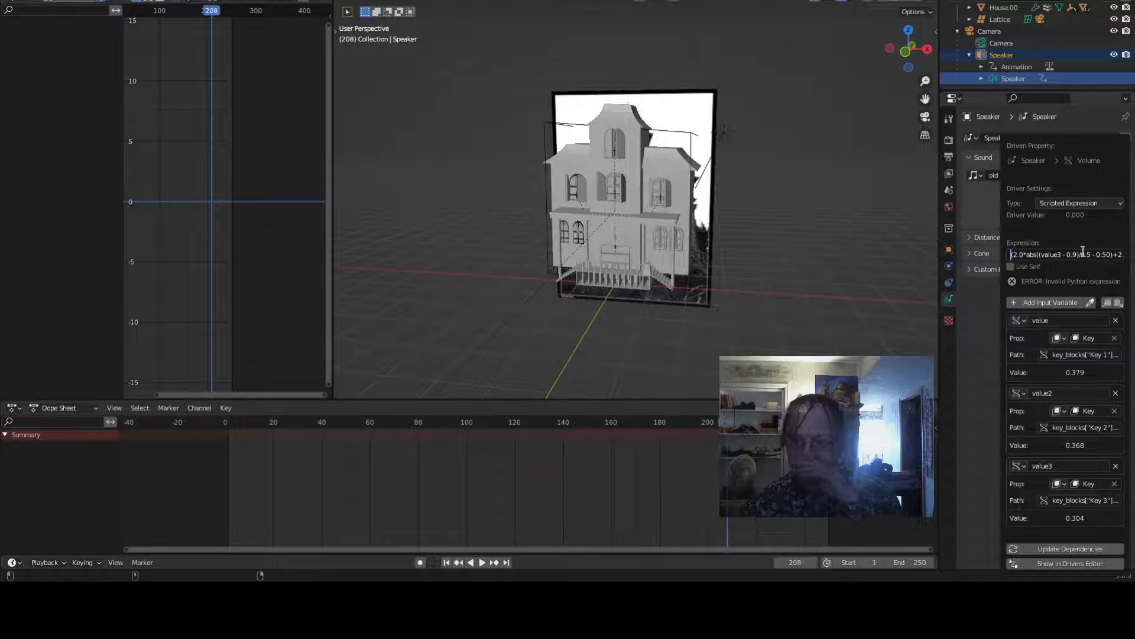
key("shift+Right")
key("shift+Right")
key("shift+Right")
key("shift+Right")
key("Delete")
key("Delete")
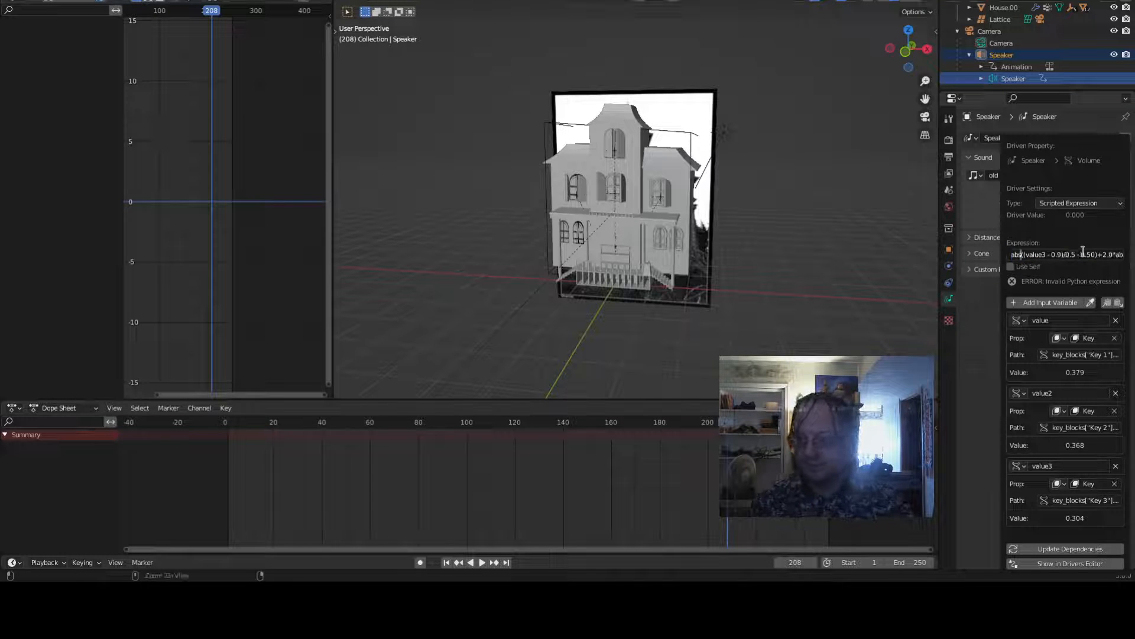
key("Right")
key("Right")
key("Right")
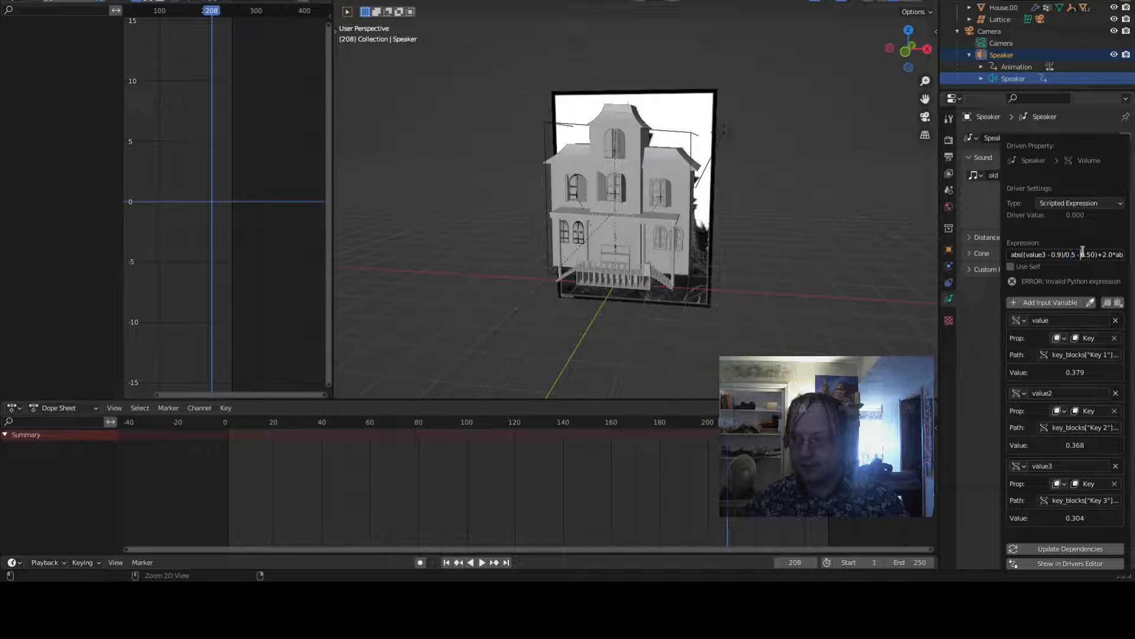
key("Right")
key("Right")
key("Delete")
key("Right")
key("Delete")
key("Delete")
key("Delete")
key("Delete")
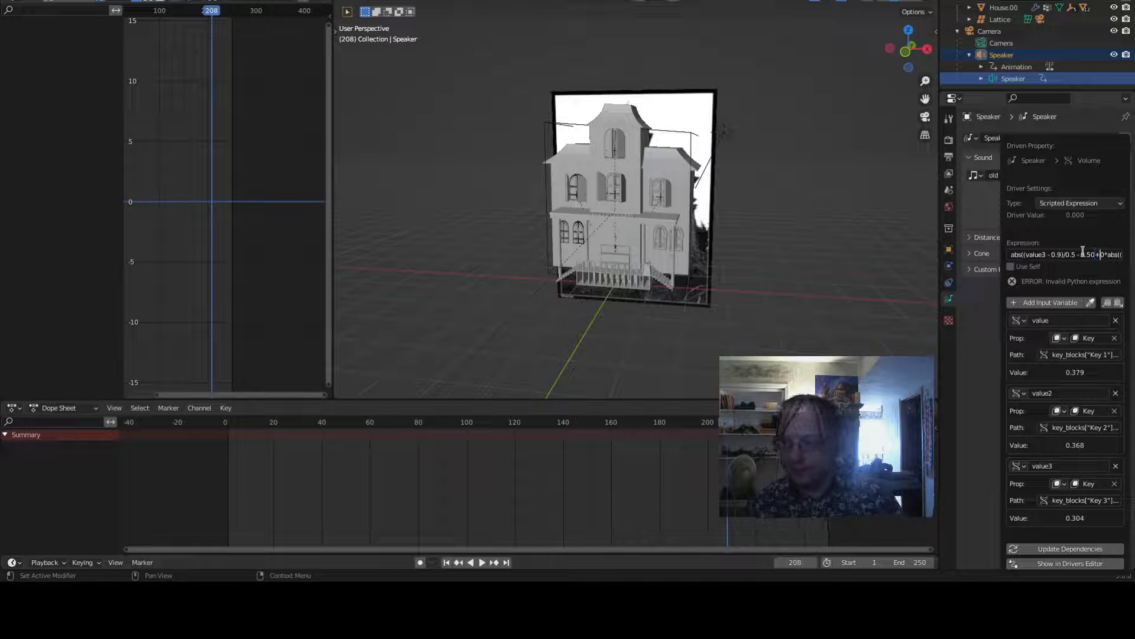
- Edit the speaker's volume driver expression to remove the - 0.50 term following the value3 part
key("End")
key("Left")
key("Left")
key("Left")
key("Left")
key("Left")
key("Left")
key("Left")
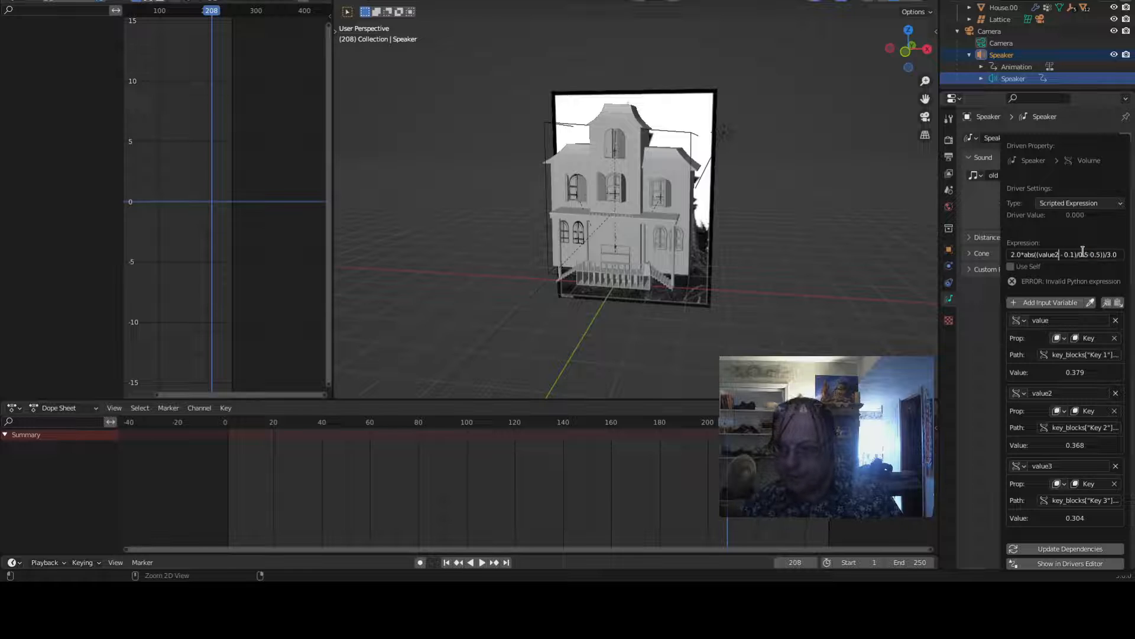
key("Left")
key("Left")
key("Left")
key("Left")
key("Left")
key("Left")
key("Left")
key("Left")
key("Left")
key("Left")
key("Left")
key("Left")
key("Left")
key("Left")
key("Left")
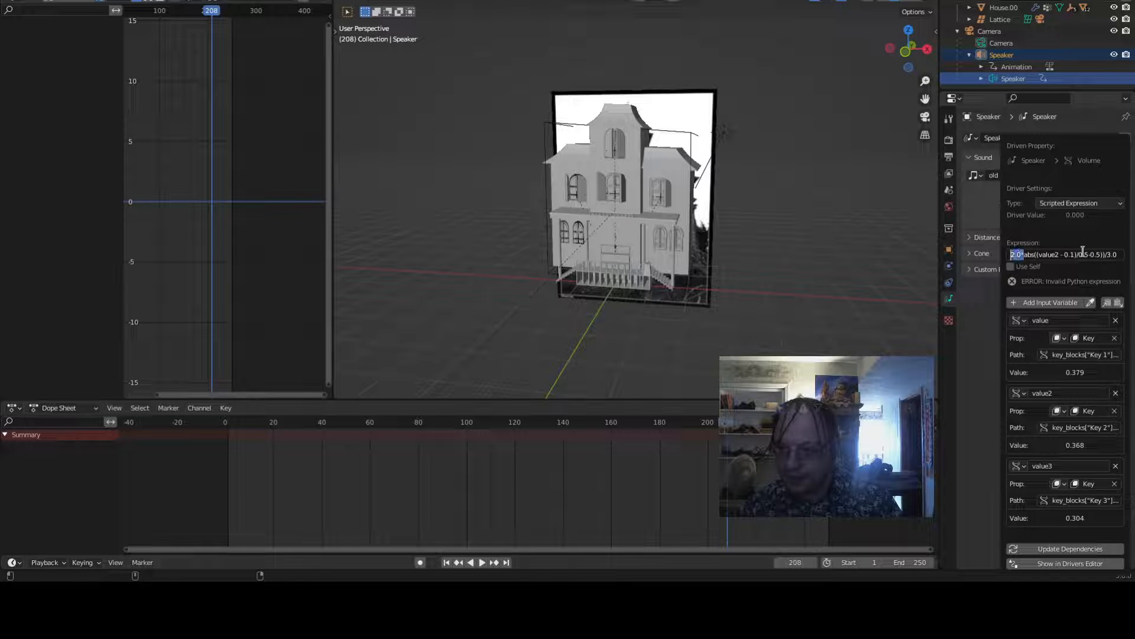
key("Home")
key("Right")
key("Right")
key("Right")
key("Right")
key("Right")
key("Right")
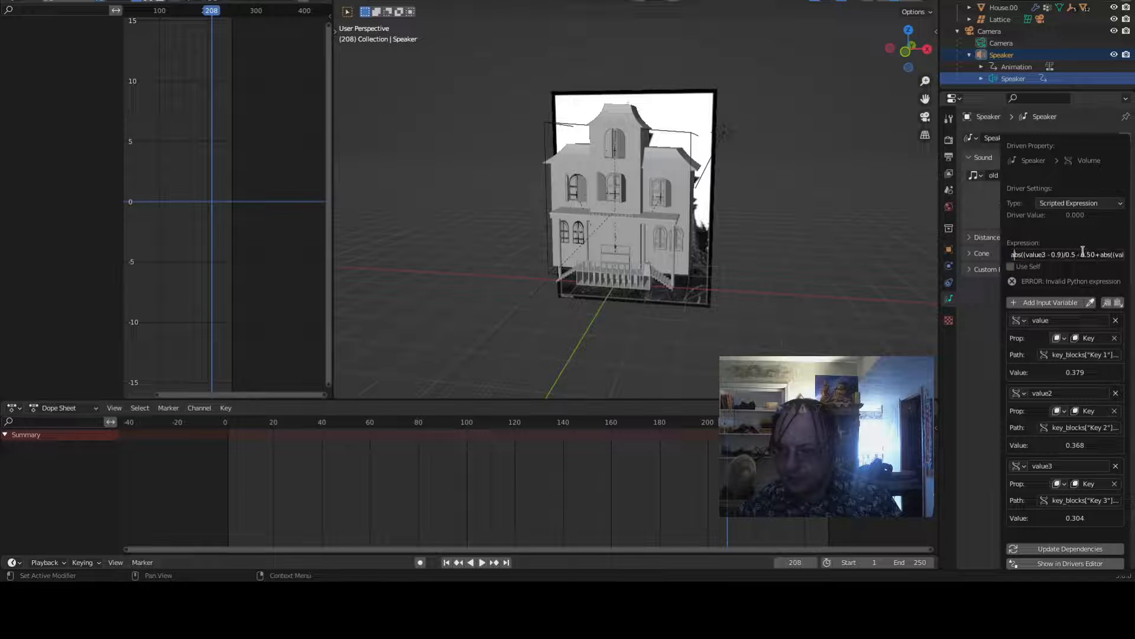
key("Right")
key("Right")
key("Right")
key("Right")
key("Right")
key("Right")
key("Right")
key("Right")
key("Right")
key("Right")
key("Right")
key("Right")
key("Right")
key("Right")
key("Right")
key("Right")
key("Right")
key("Right")
key("Right")
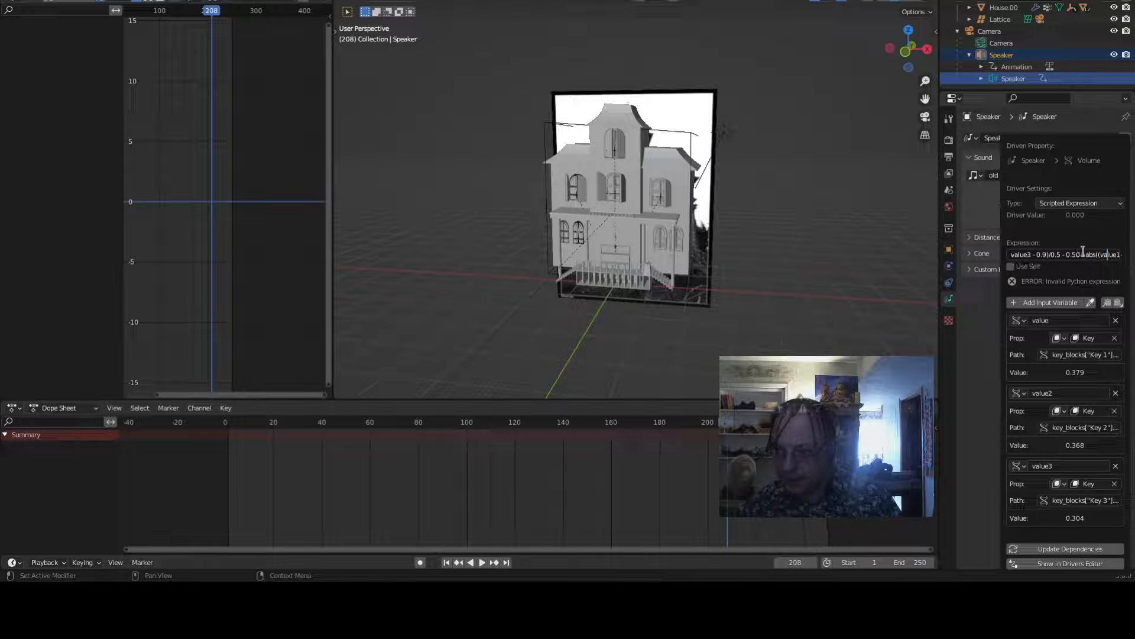
key("Left")
key("Left")
key("Left")
key("Left")
key("Left")
key("Left")
key("Left")
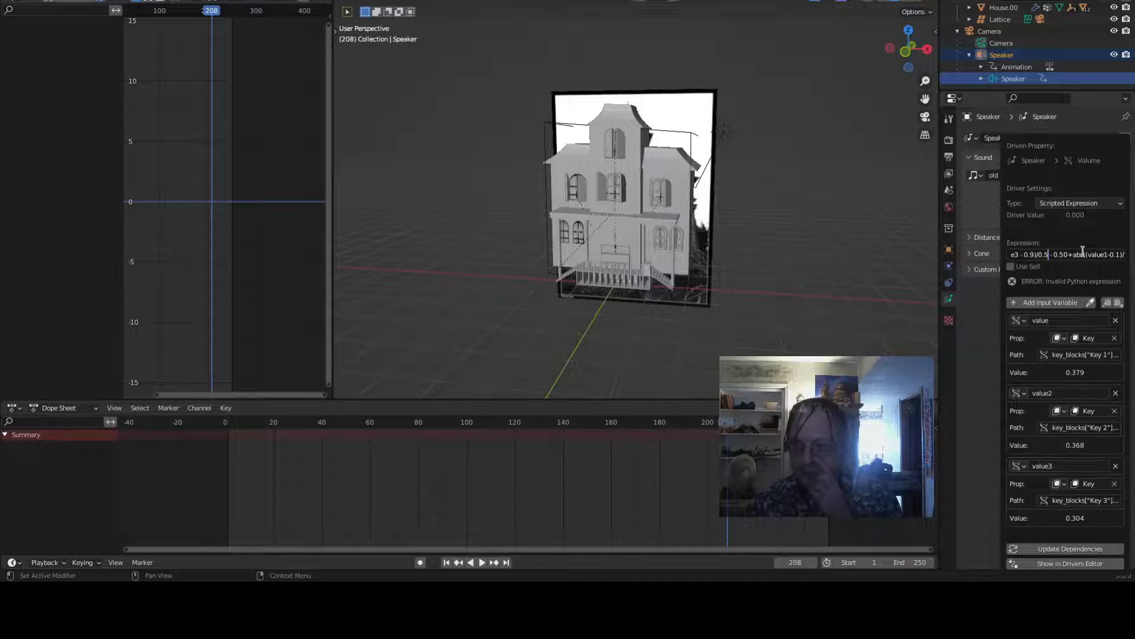
key("Right")
key("Right")
key("Right")
key("Right")
key("Right")
key("Right")
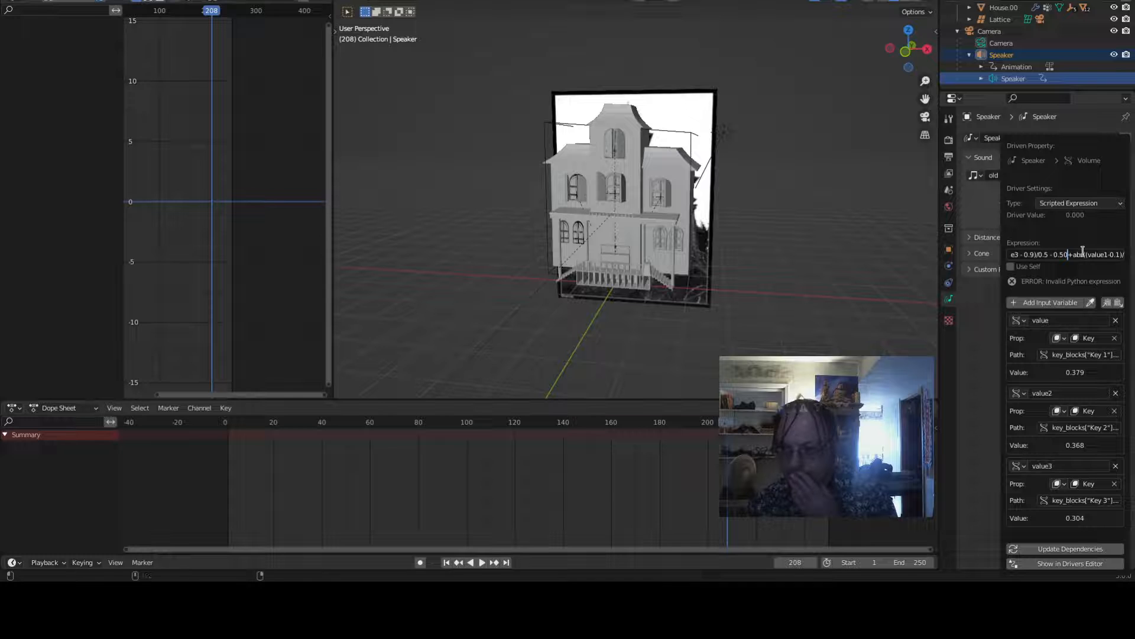
type(")")
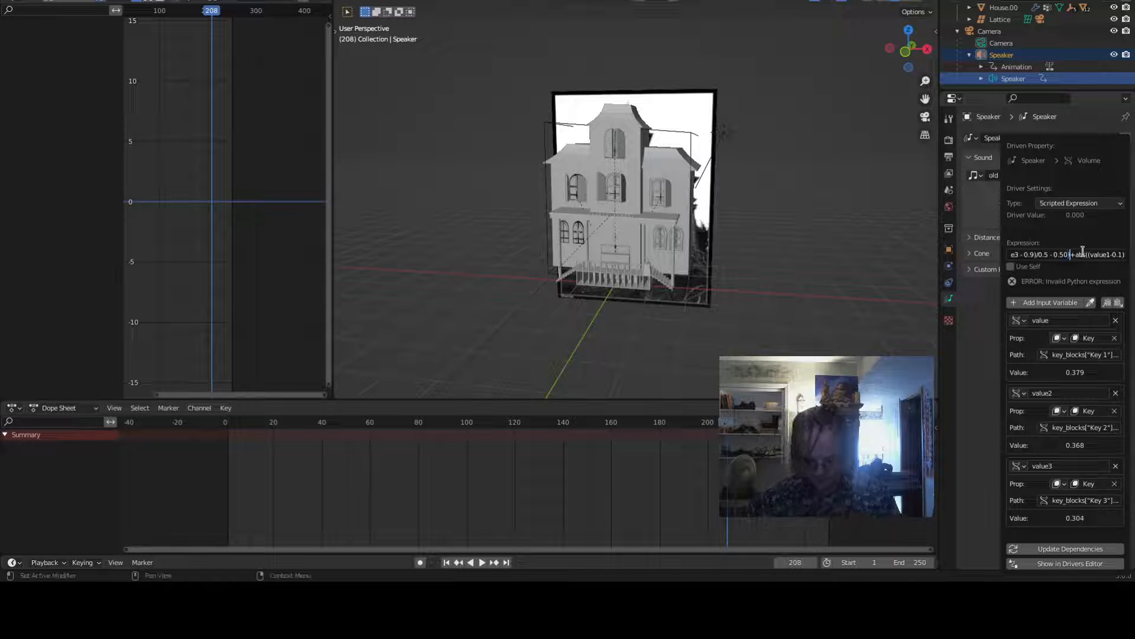
key("BackSpace")
key("BackSpace")
key("BackSpace")
key("BackSpace")
key("BackSpace")
key("BackSpace")
key("BackSpace")
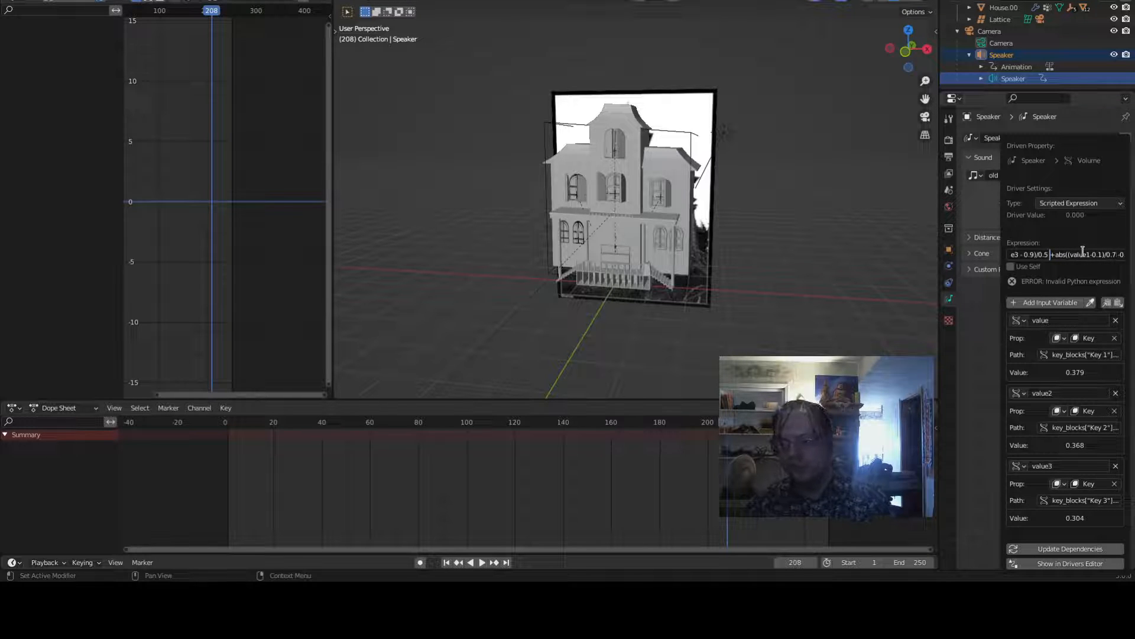
key("BackSpace")
- Delete the stray characters from the value1 term of the driver expression
key("Right")
key("Right")
key("Right")
key("Right")
key("Right")
key("Right")
key("Right")
key("Right")
key("Right")
key("Right")
key("Right")
key("Right")
key("Right")
key("Right")
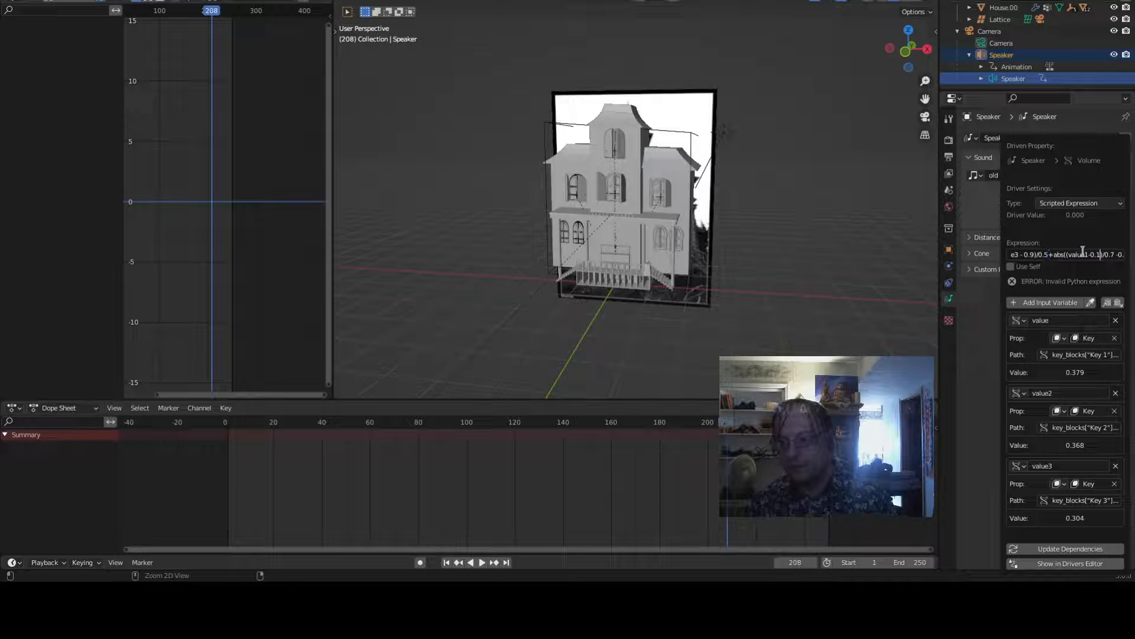
key("Left")
key("Left")
key("Left")
key("Left")
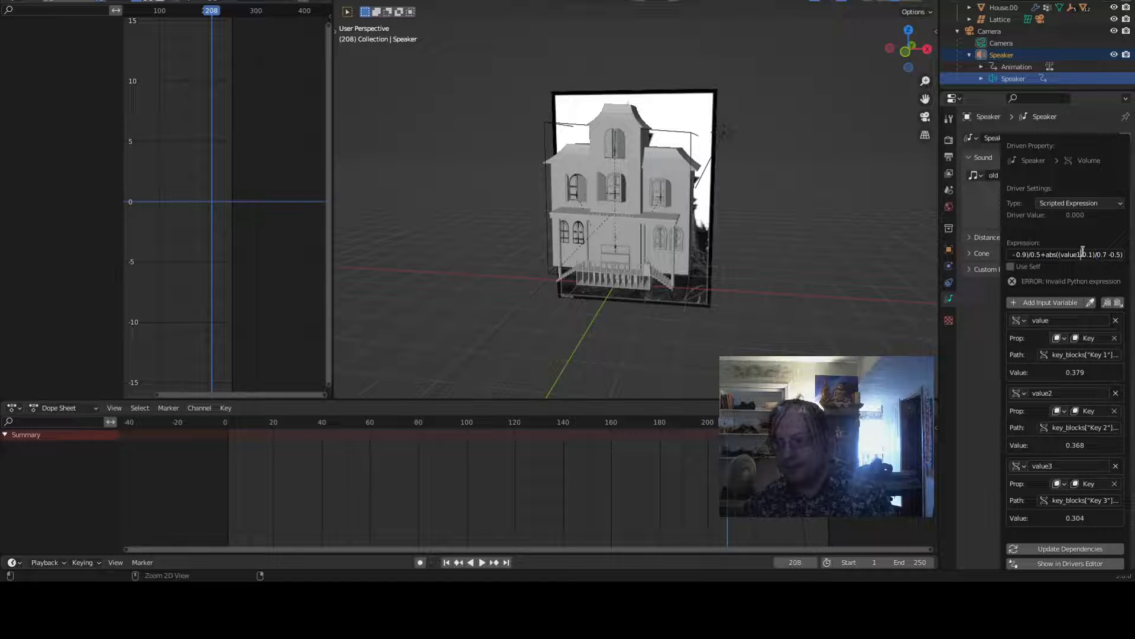
key("Left")
key("Left")
key("Left")
key("Left")
key("Left")
key("Left")
key("Left")
key("Left")
key("Left")
key("Left")
key("Left")
key("Left")
key("Left")
key("Left")
key("Left")
key("Left")
key("Left")
key("Left")
key("Left")
key("Left")
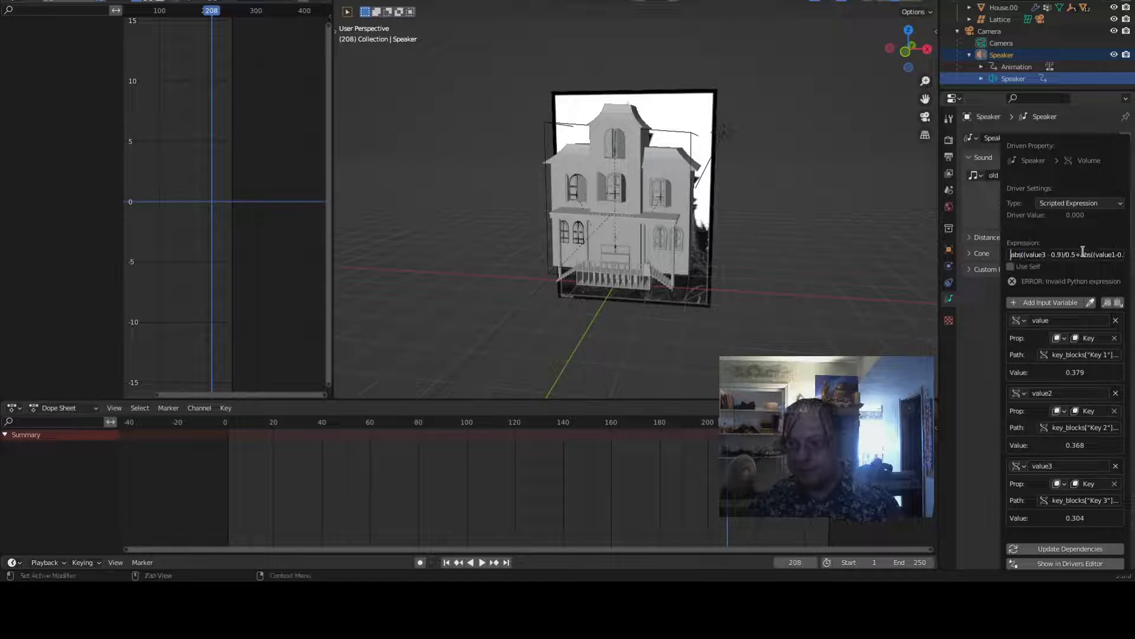
key("Right")
key("Right")
key("Right")
key("Right")
key("Right")
key("Right")
key("Right")
key("Right")
key("Right")
key("Right")
key("Right")
key("Right")
key("Right")
key("Right")
key("Right")
key("Right")
key("Right")
key("Right")
key("Right")
key("Right")
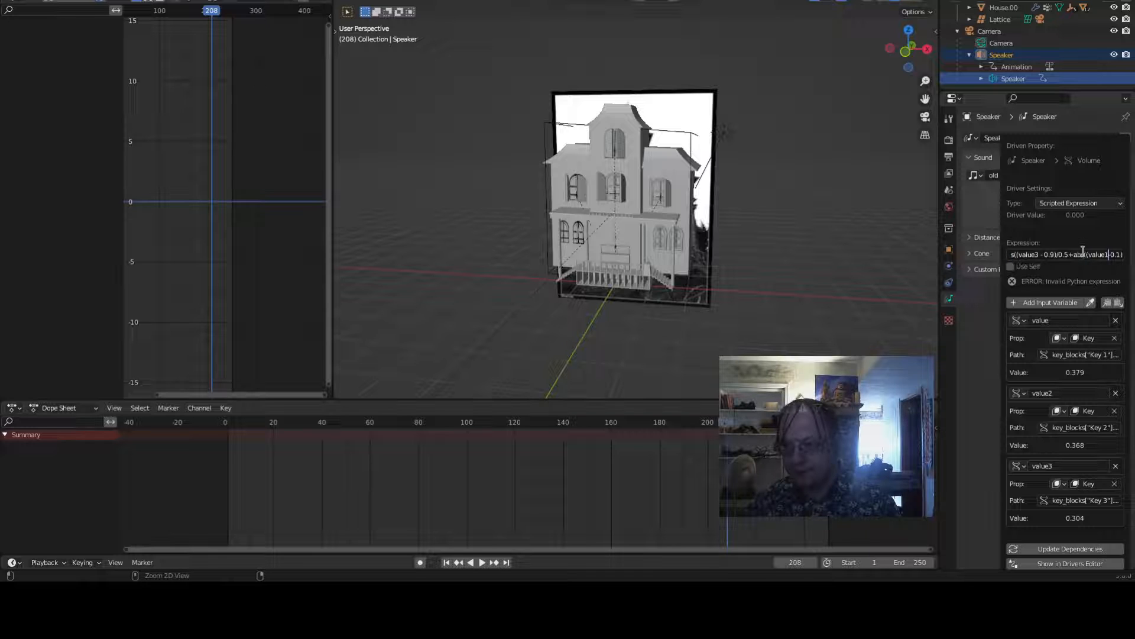
key("Right")
key("Right")
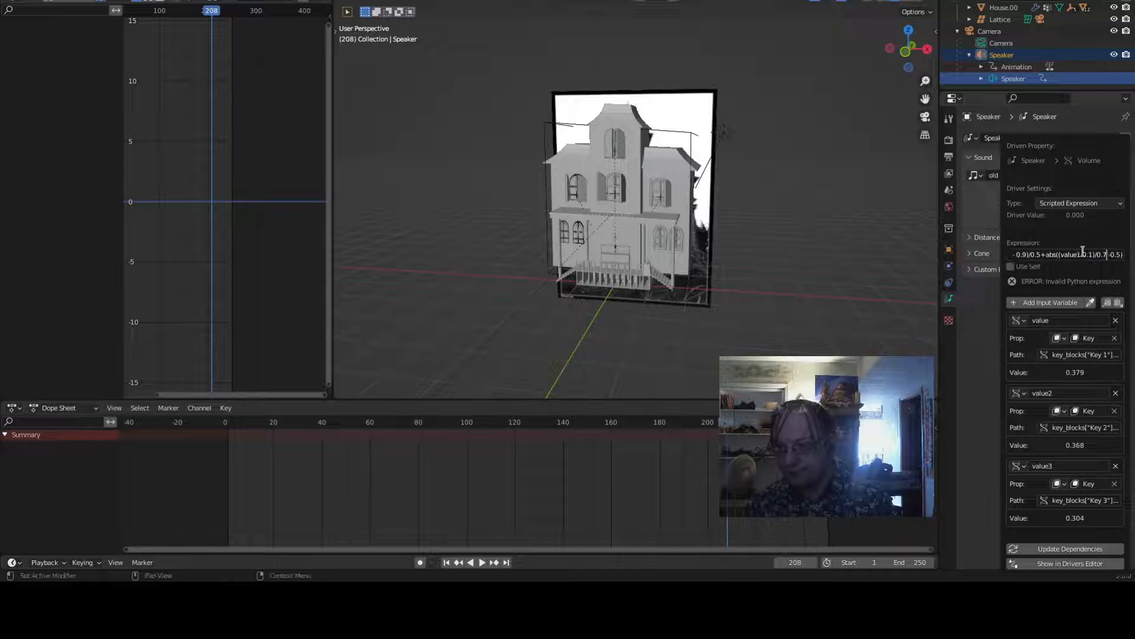
key("Delete")
key("Delete")
key("Delete")
key("Delete")
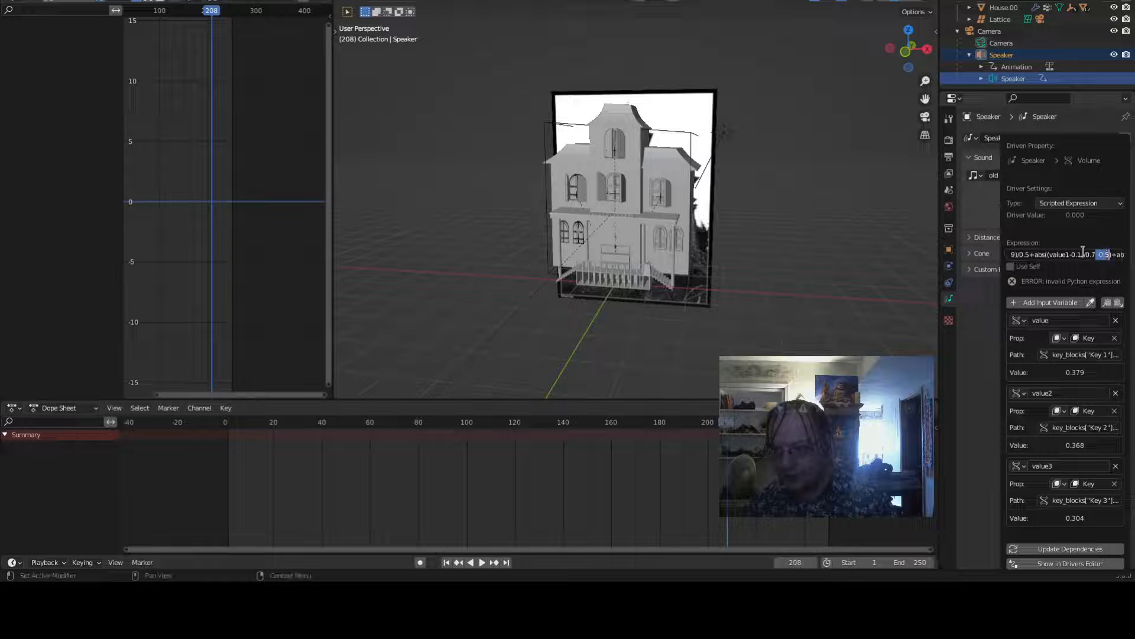
- Delete the extra -0.5 from the value2 term and confirm the driver expression
key("Right")
key("Right")
key("Right")
key("Right")
key("Right")
key("Right")
key("Right")
key("Right")
key("Right")
key("Right")
key("Right")
key("Right")
key("Right")
key("Right")
key("Right")
key("Right")
key("Right")
key("Right")
key("Right")
key("Right")
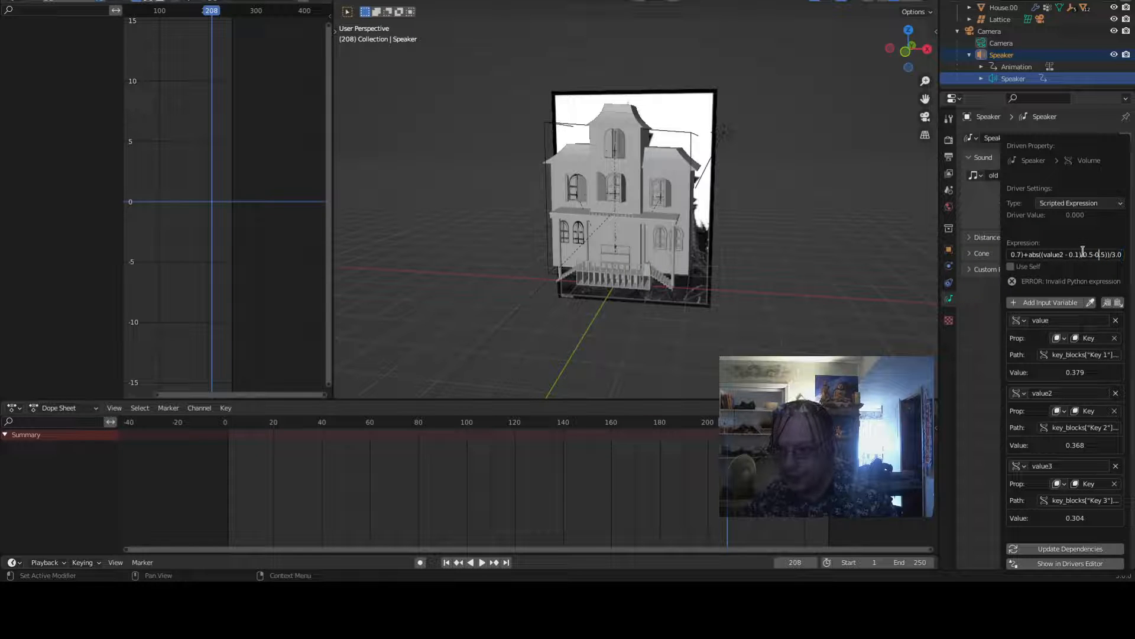
key("shift+Right")
key("shift+Right")
key("shift+Right")
key("shift+Right")
key("Delete")
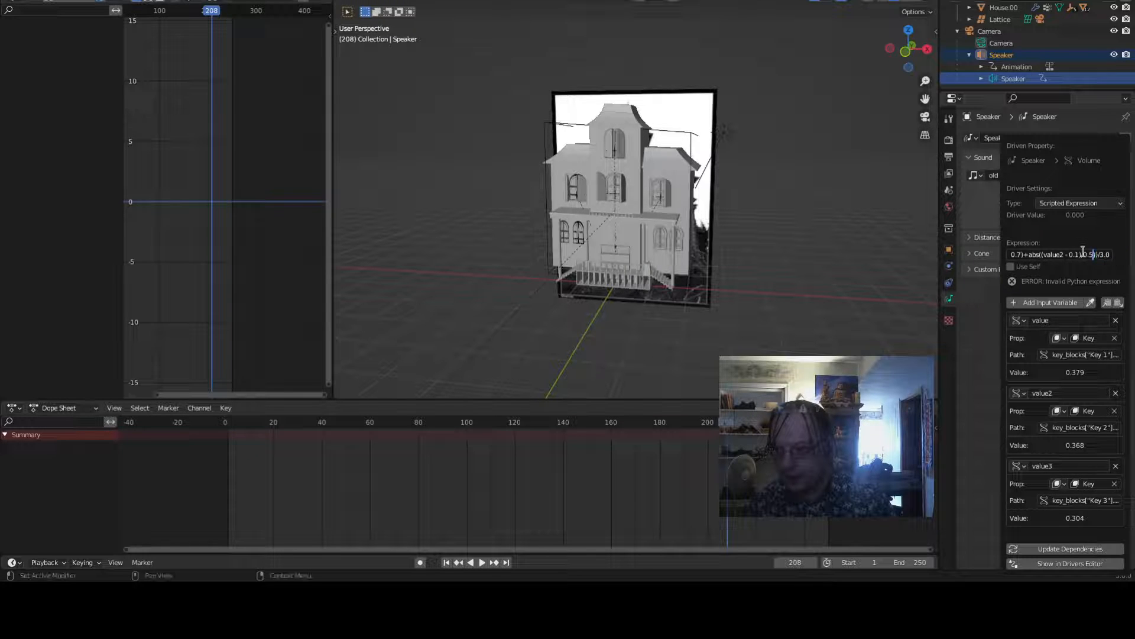
key("Home")
key("Return")
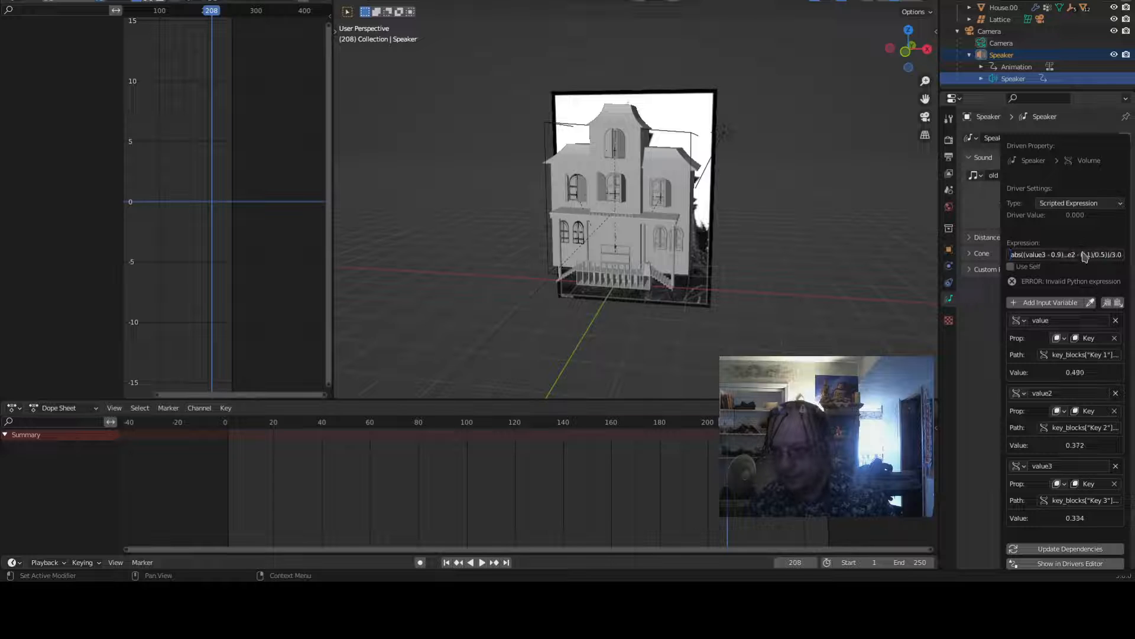
- Reopen the driver expression field and select its entire text
left_click(1084, 255)
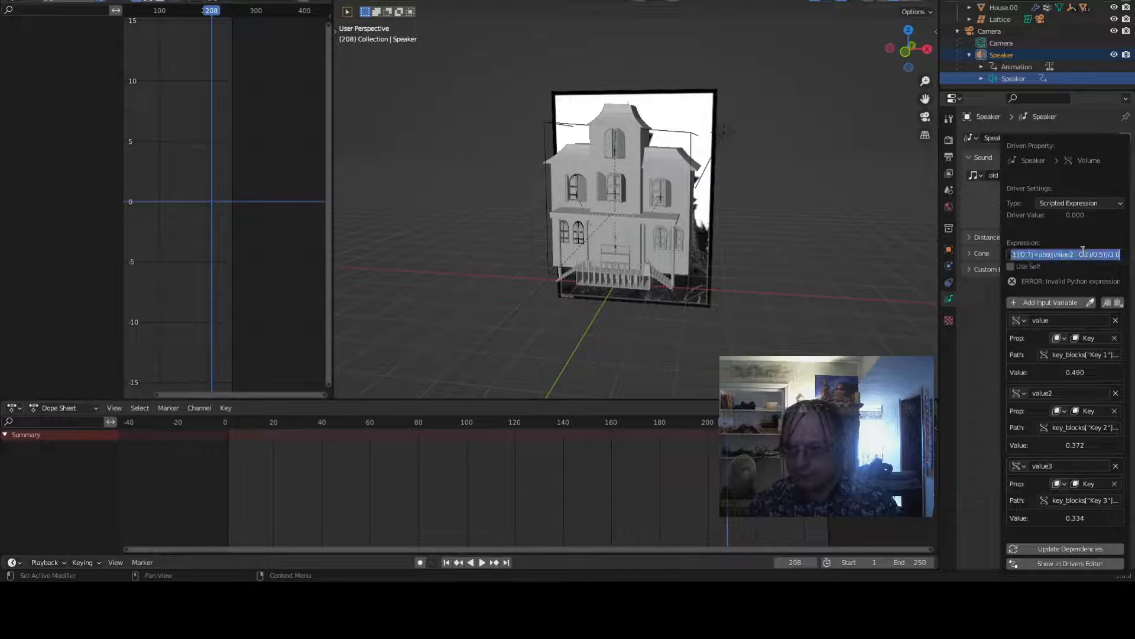
left_click(1082, 254)
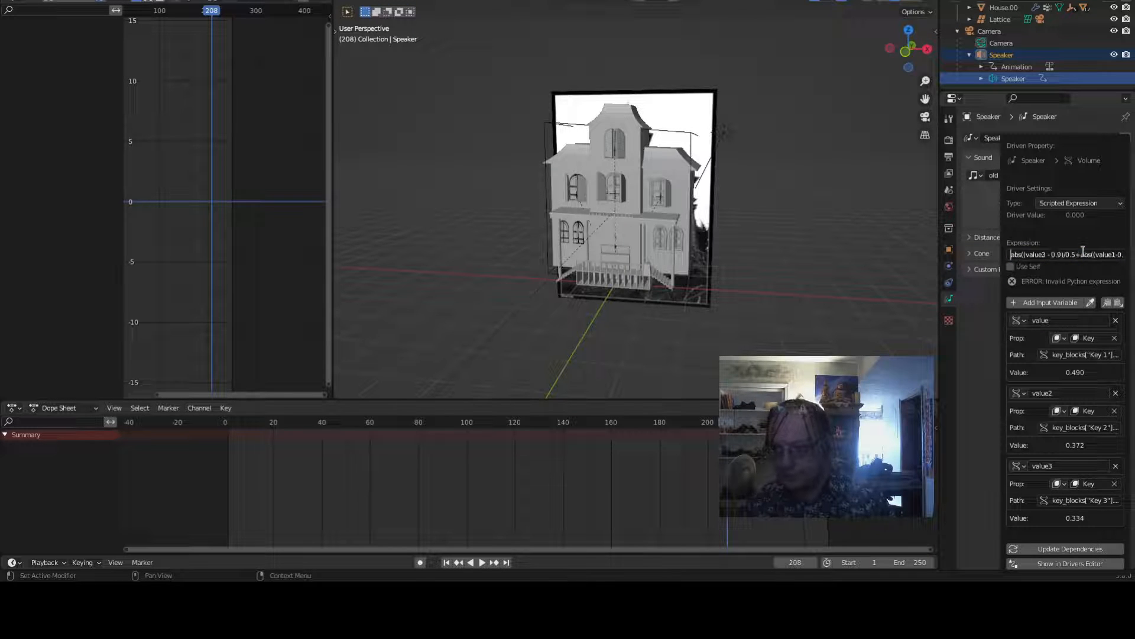
key("ctrl+a")
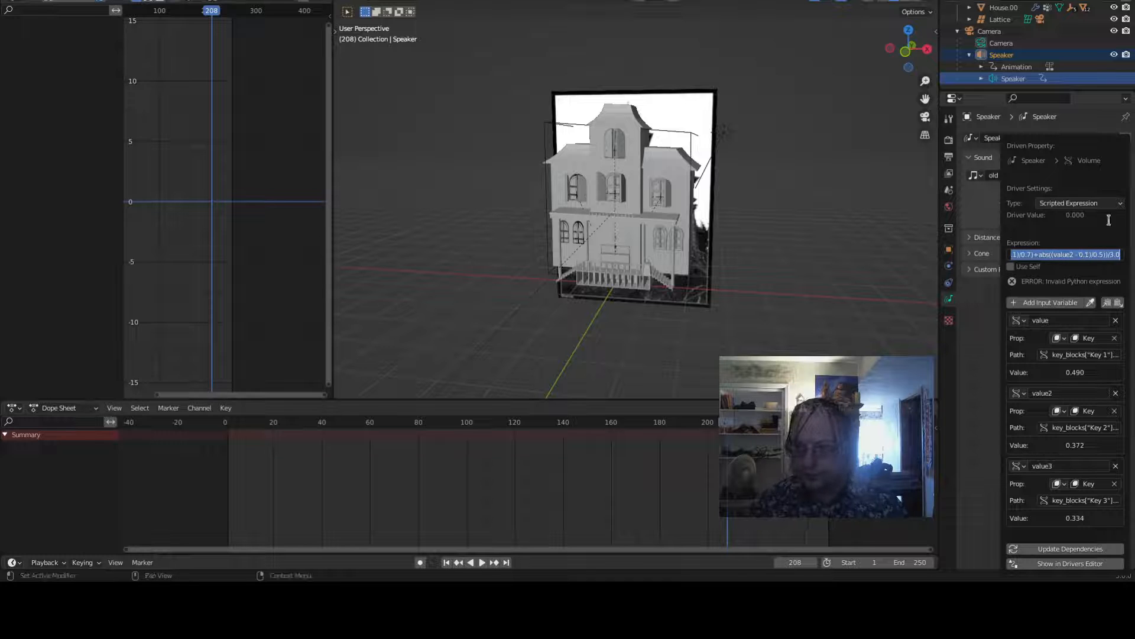
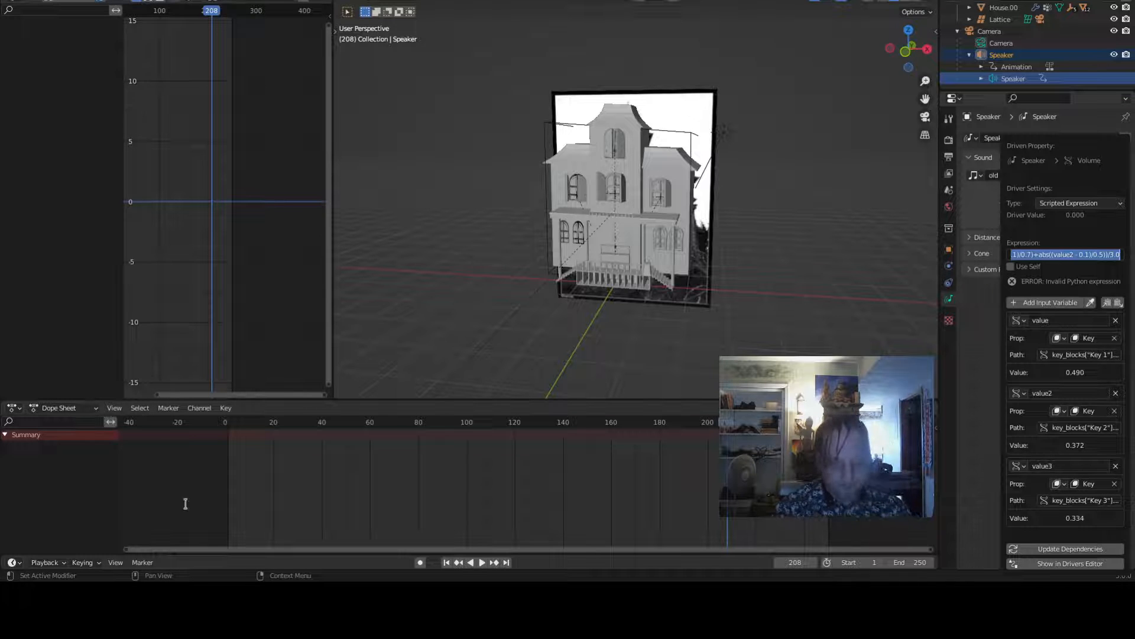
- Play the animation and briefly select the lattice to inspect its shape key keyframes, then reselect the speaker and stop playback
key("End")
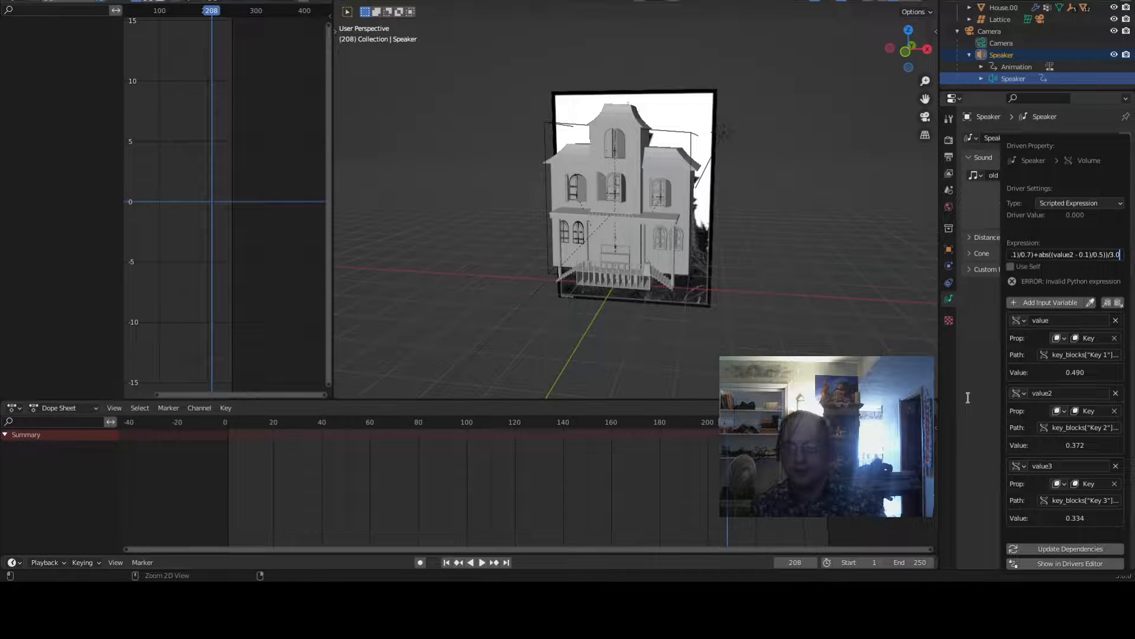
left_click(1048, 549)
key("space")
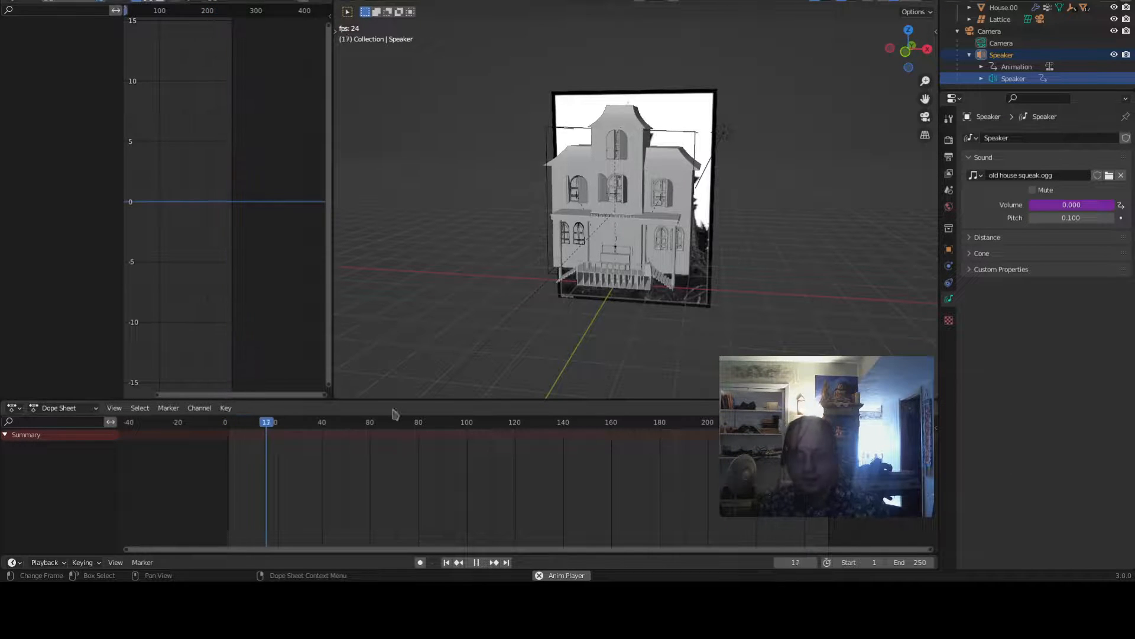
left_click(675, 133)
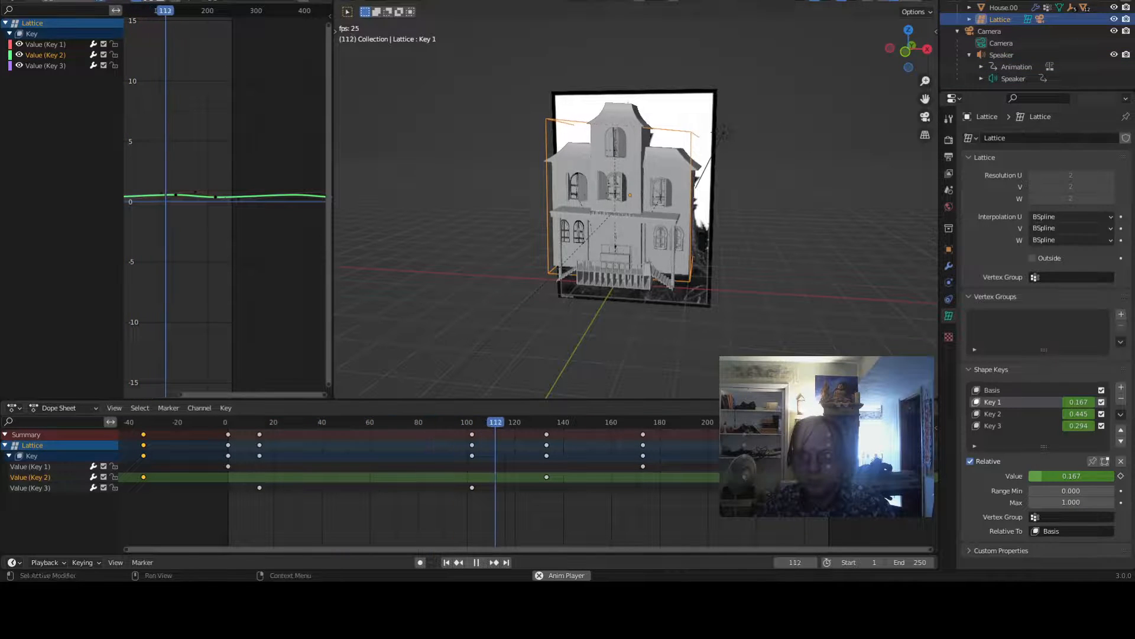
left_click(1013, 78)
key("space")
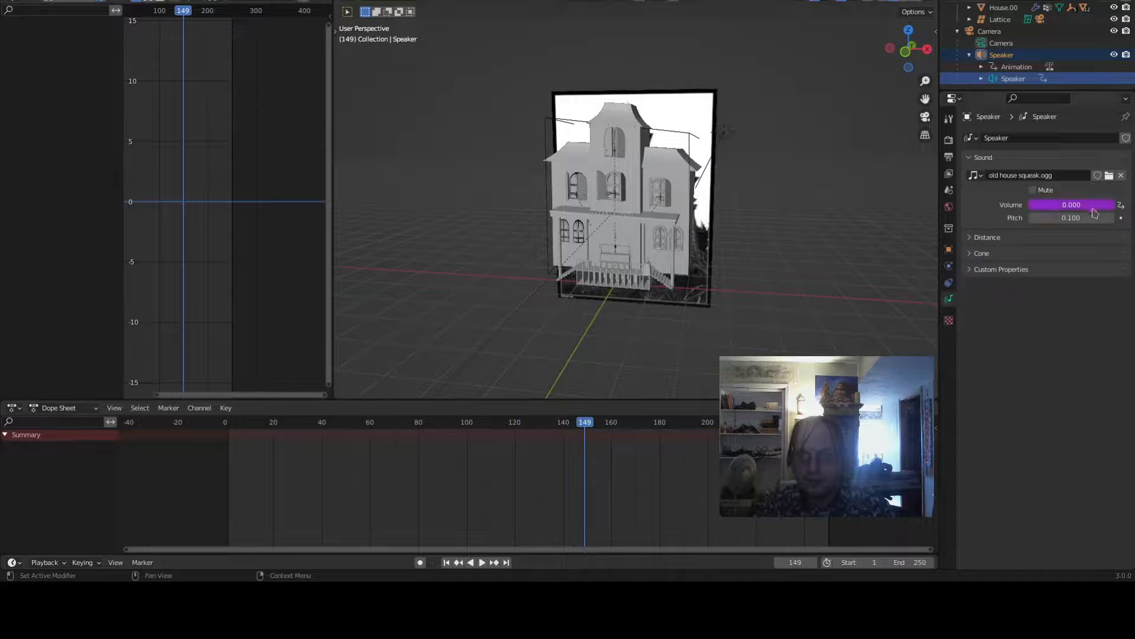
- Replace the speaker volume's driver expression with value + value2 + value3
right_click(1064, 205)
left_click(1017, 208)
left_click(1033, 254)
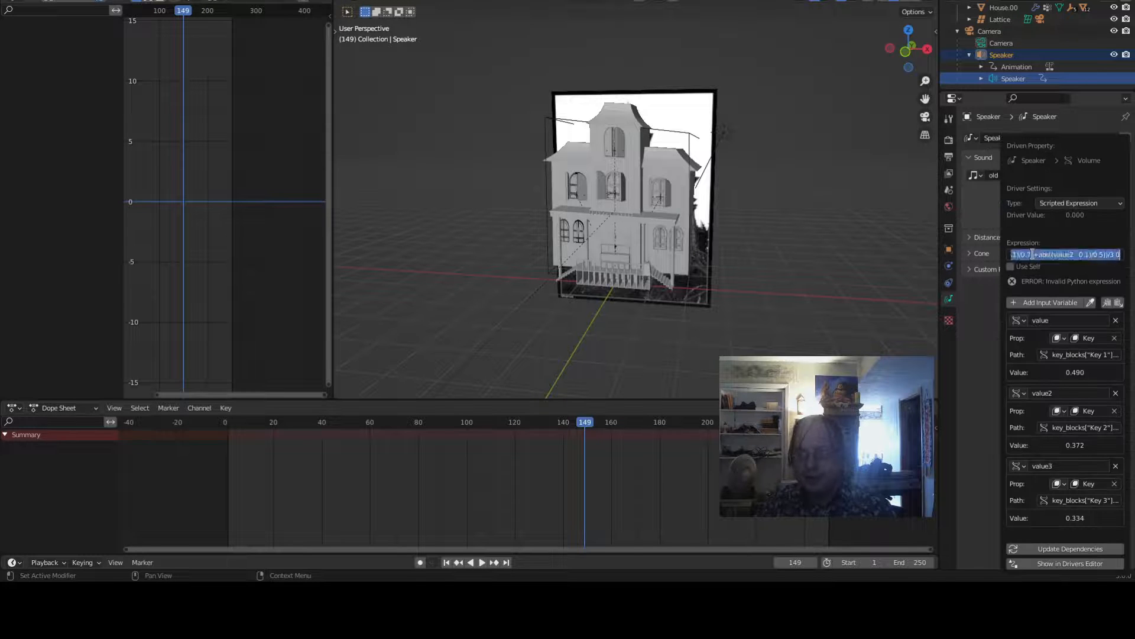
type("value")
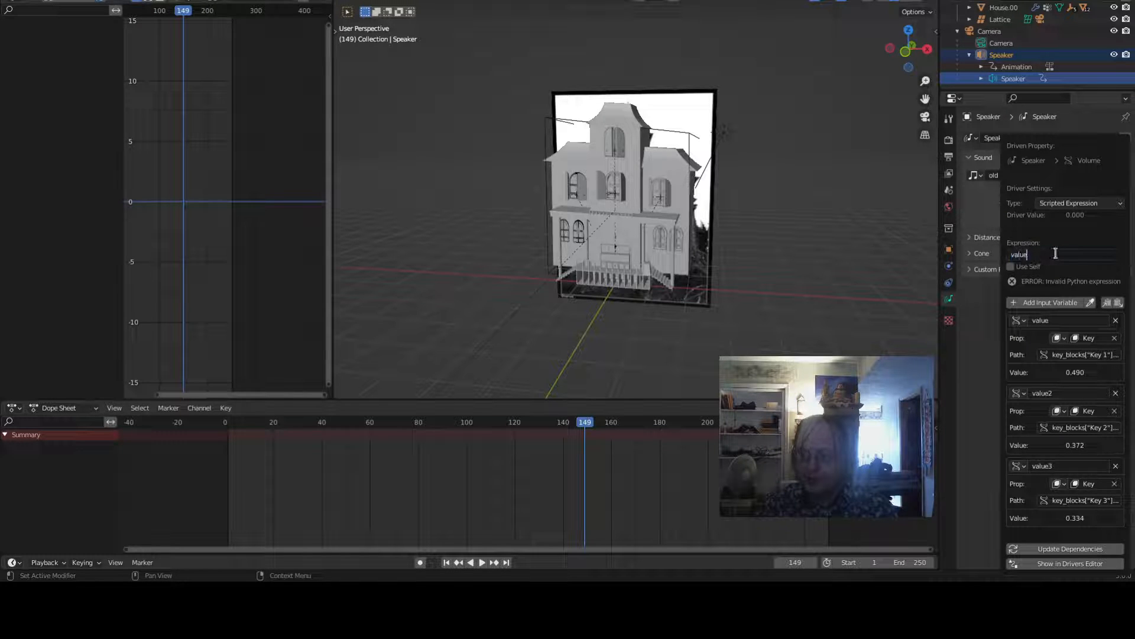
type(" + value2 + value2 +")
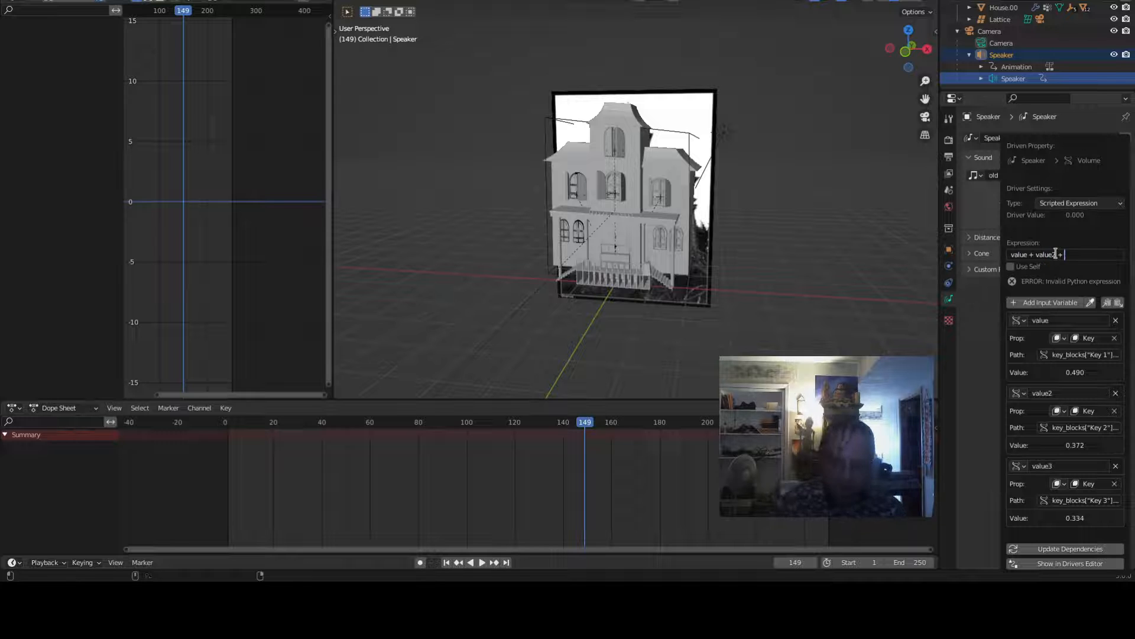
type("3")
key("Return")
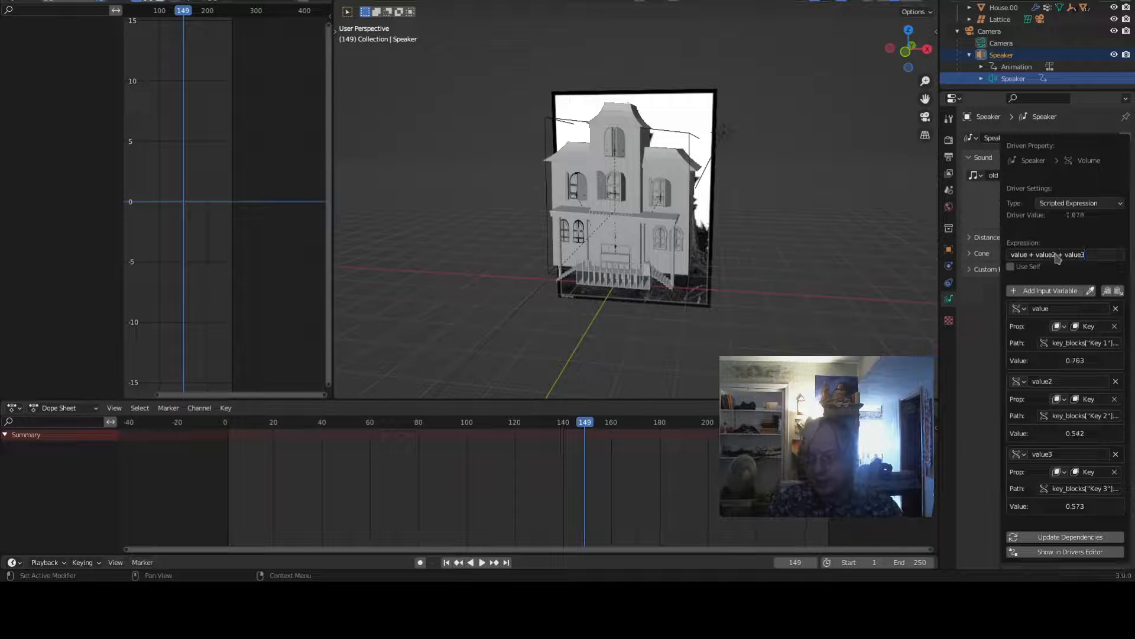
- Play the animation and watch the scene from different viewpoints while the volume changes
key("space")
left_click(402, 421)
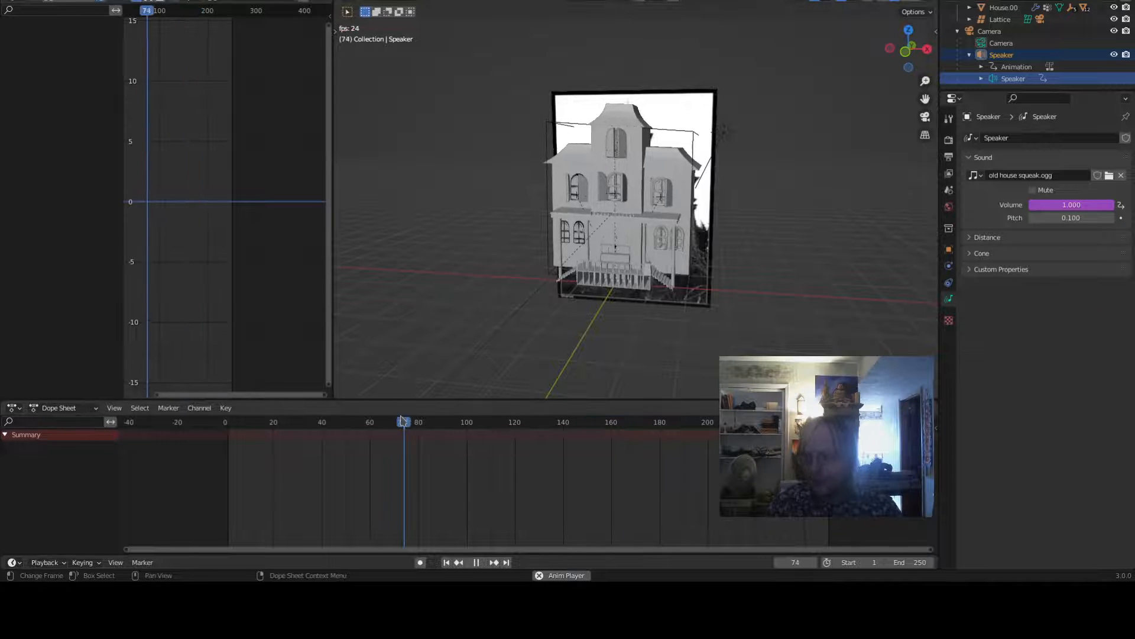
left_click(1004, 56)
scroll(828, 204, "down", 5)
middle_click_drag(860, 230, 814, 236)
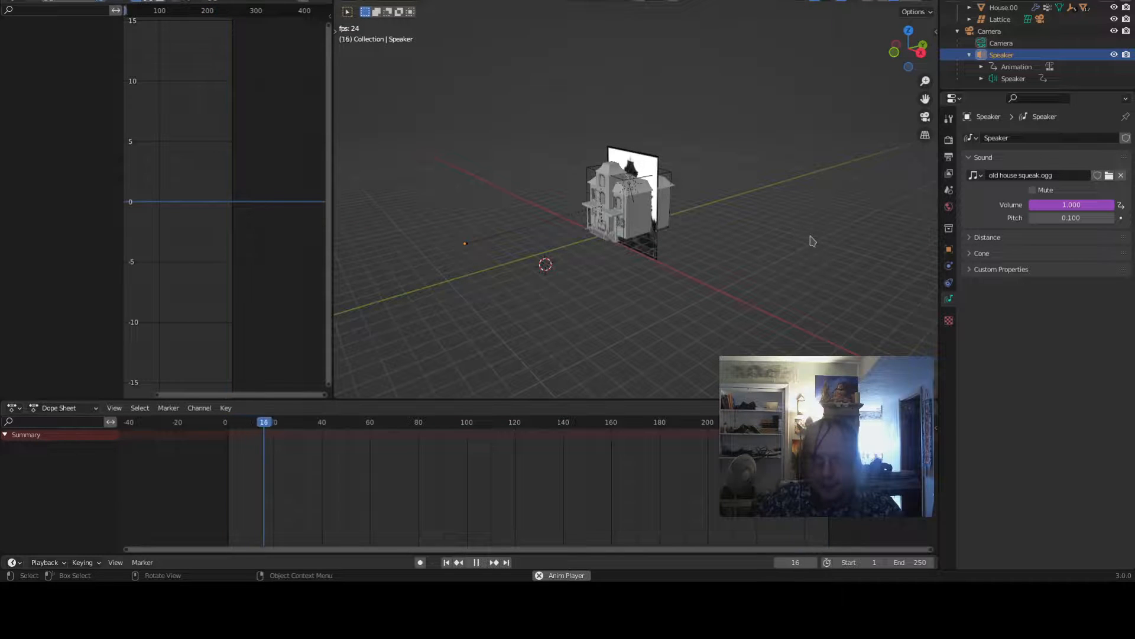
scroll(810, 237, "up", 4)
middle_click_drag(743, 239, 816, 231)
scroll(801, 236, "down", 3)
scroll(805, 214, "up", 4)
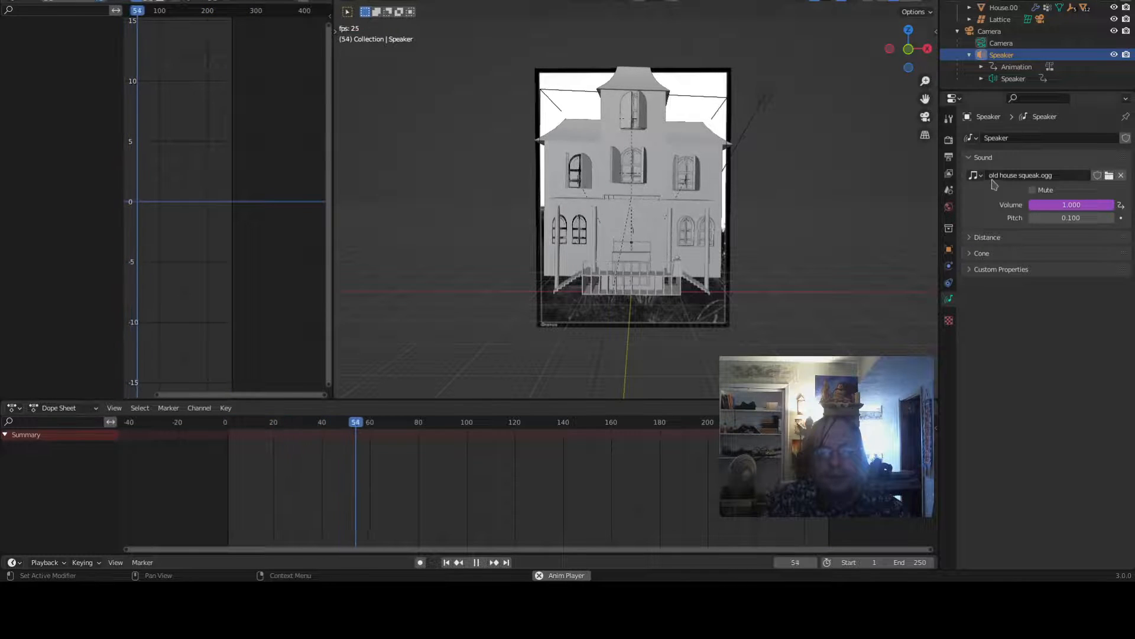
key("space")
- Change the volume driver expression to (value + value2 + value3)/3.0 to average the shape key values
right_click(1072, 211)
left_click(1071, 210)
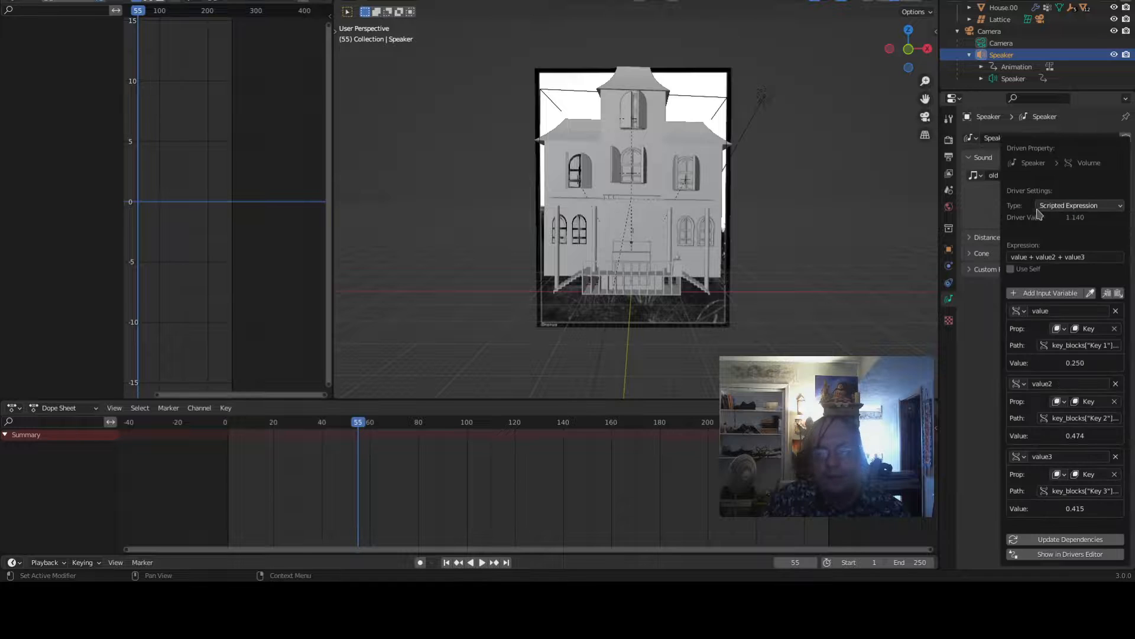
left_click(1068, 255)
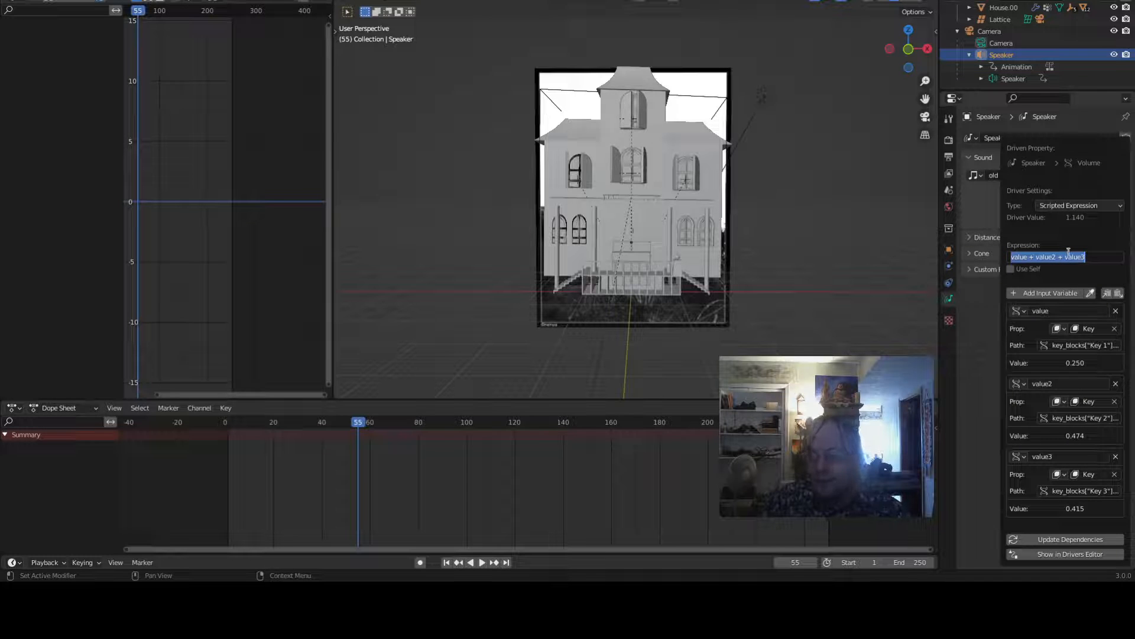
key("Home")
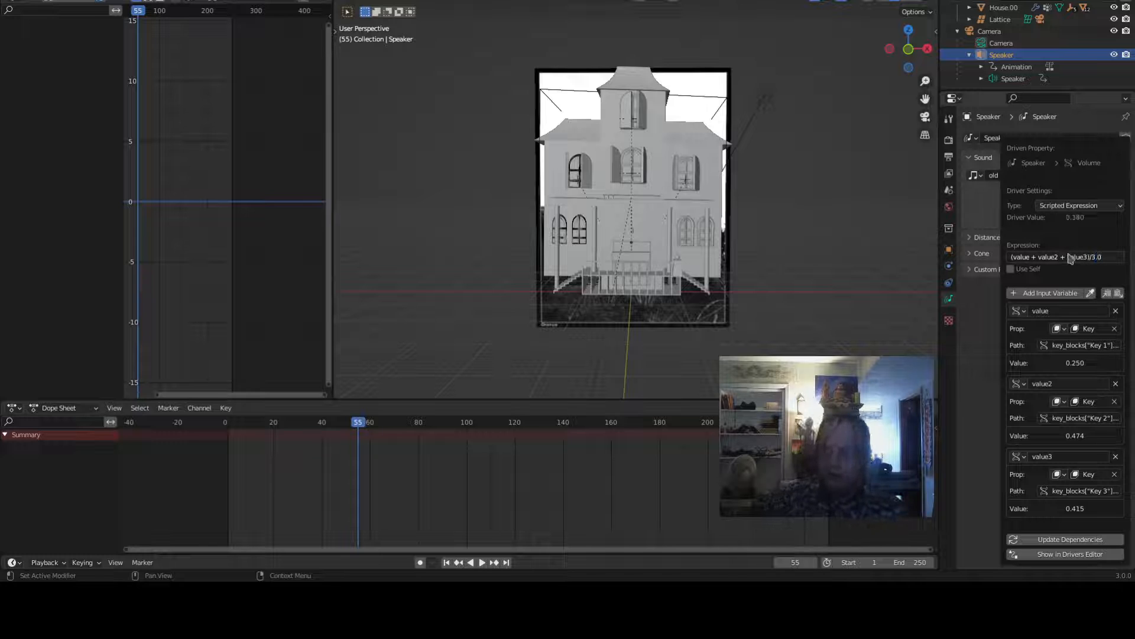
- Play the animation from the start to check the averaged volume
key("space")
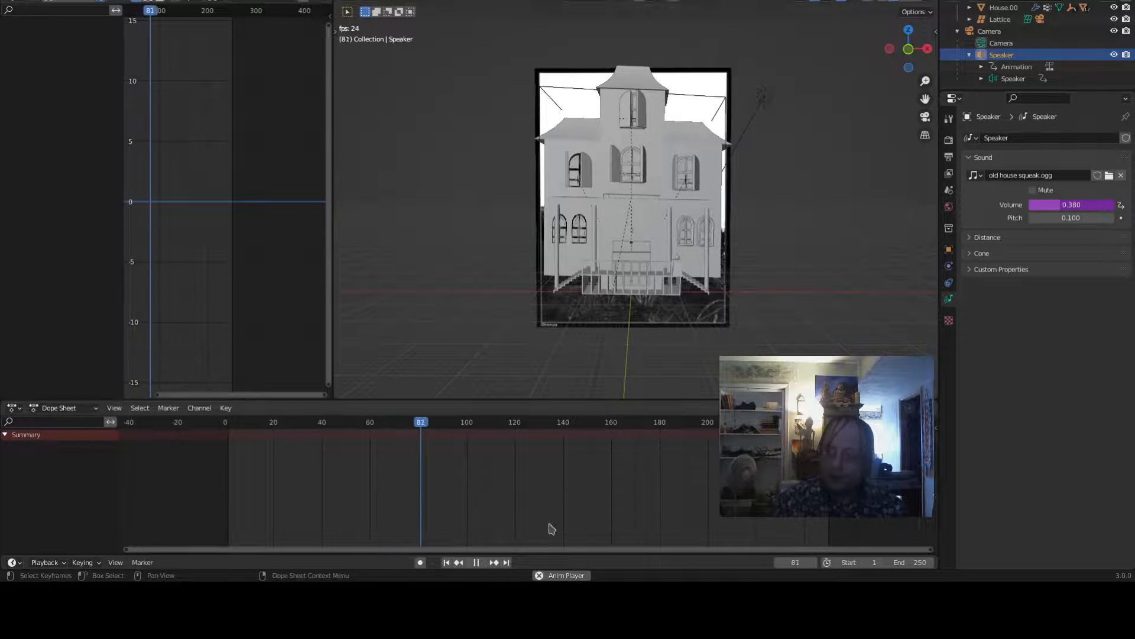
left_click(447, 564)
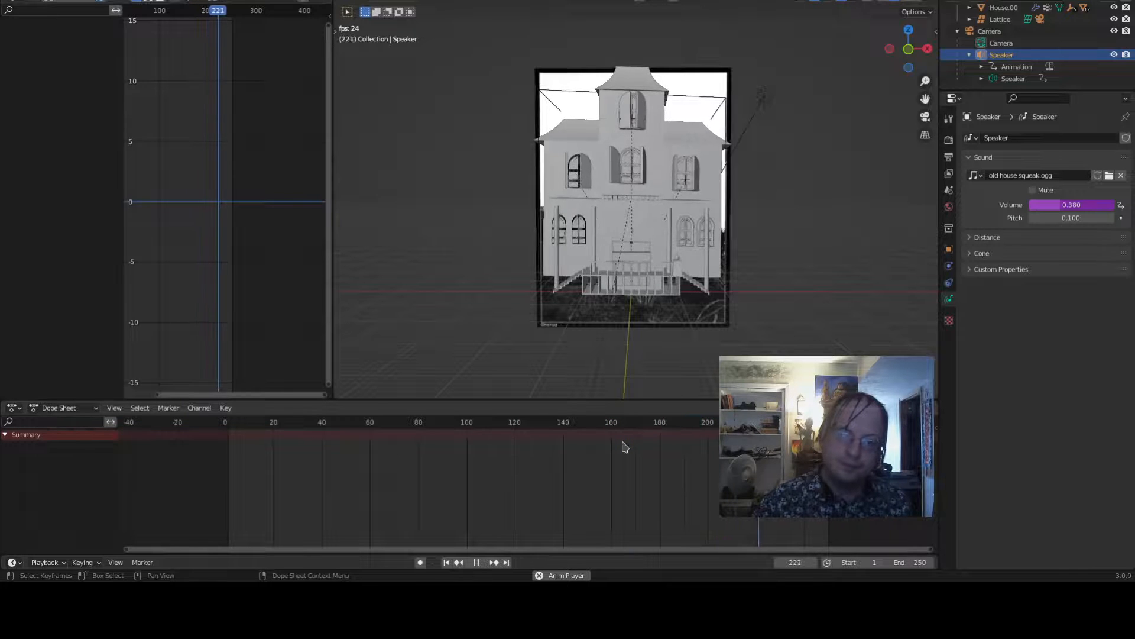
key("space")
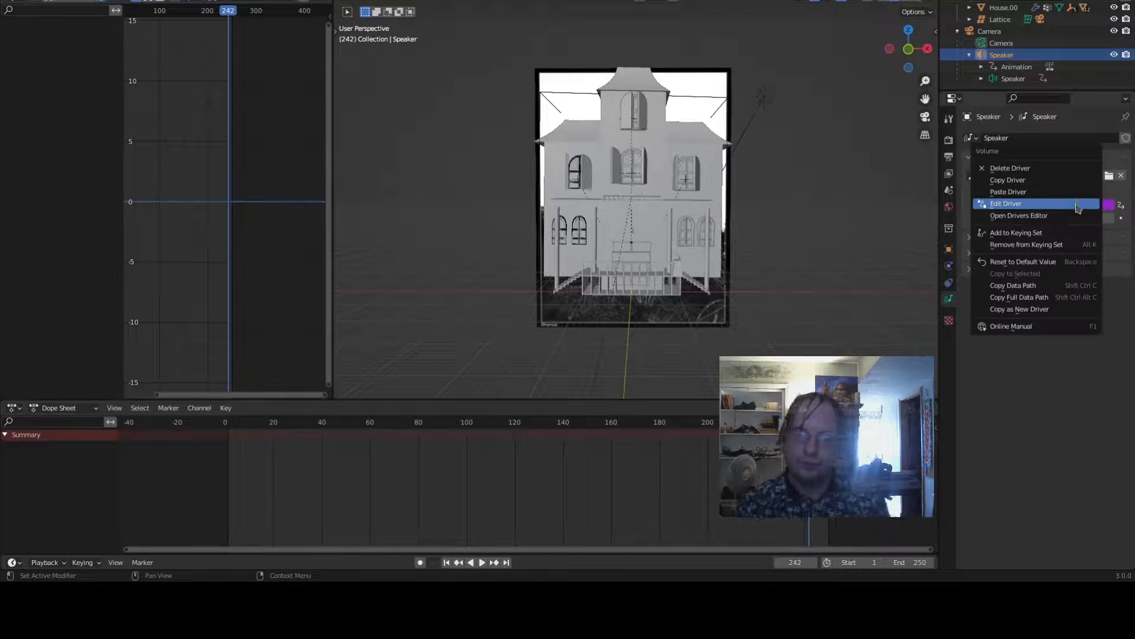
- Add a - 1.5 offset after value3 inside the volume driver expression, before the division by 3.0
right_click(1076, 205)
left_click(1064, 204)
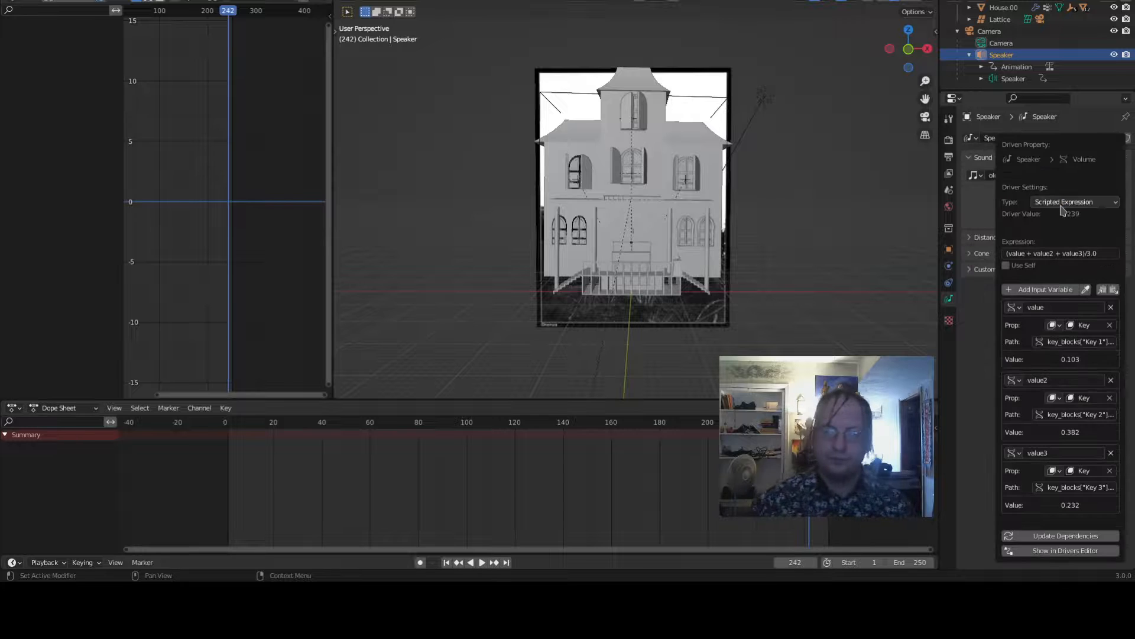
left_click(1081, 253)
left_click(1082, 253)
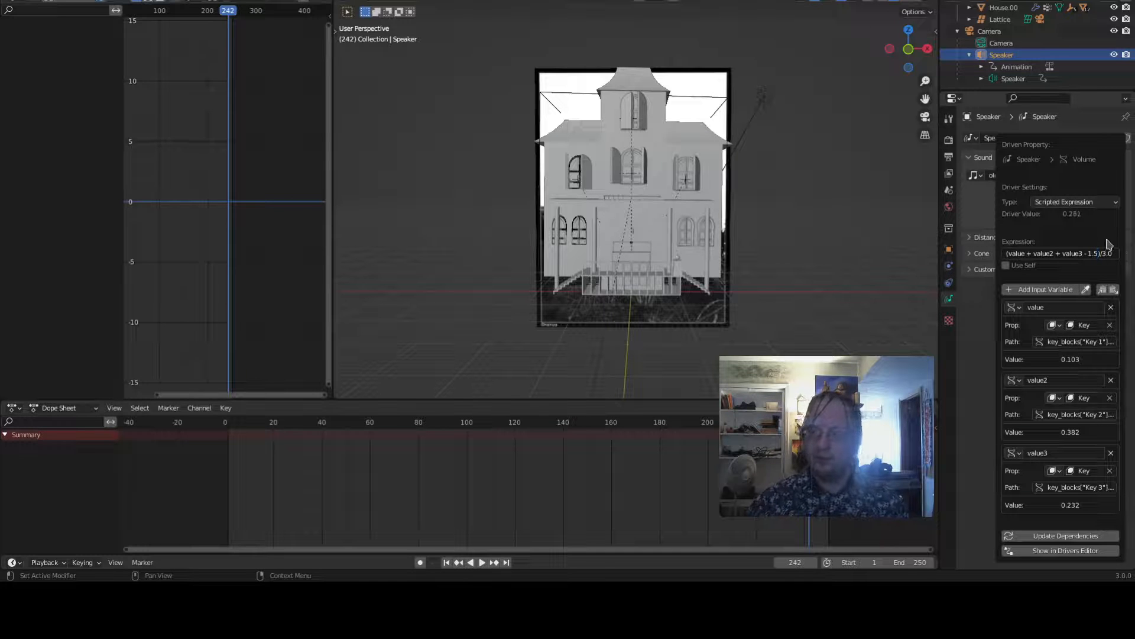
- Replay the animation from the start to hear the offset volume
left_click(447, 563)
key("space")
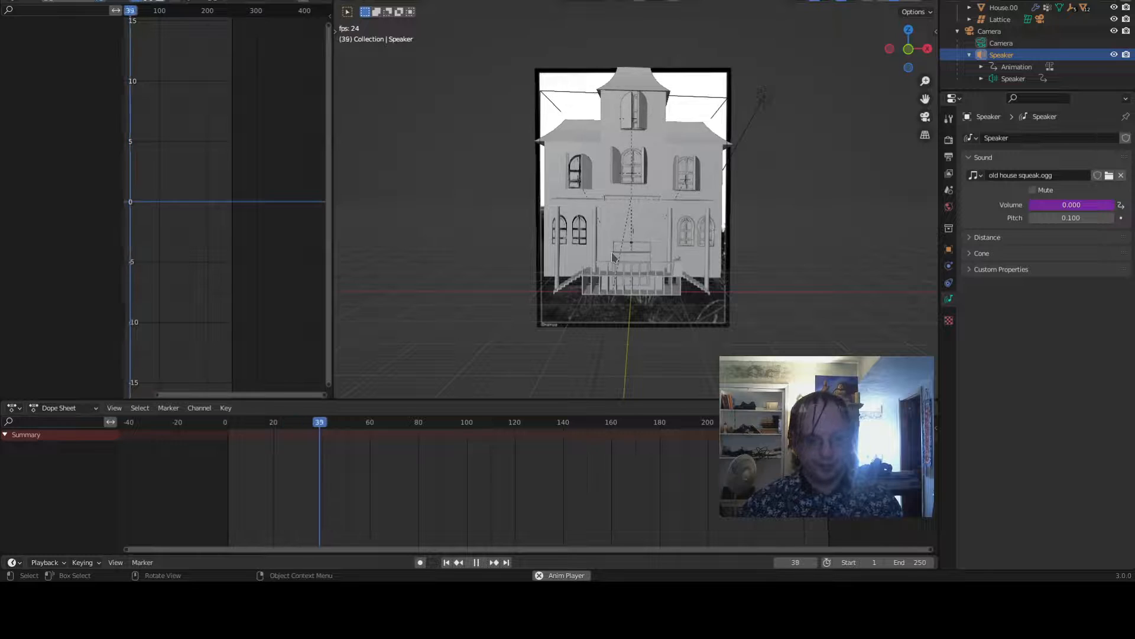
right_click(1067, 207)
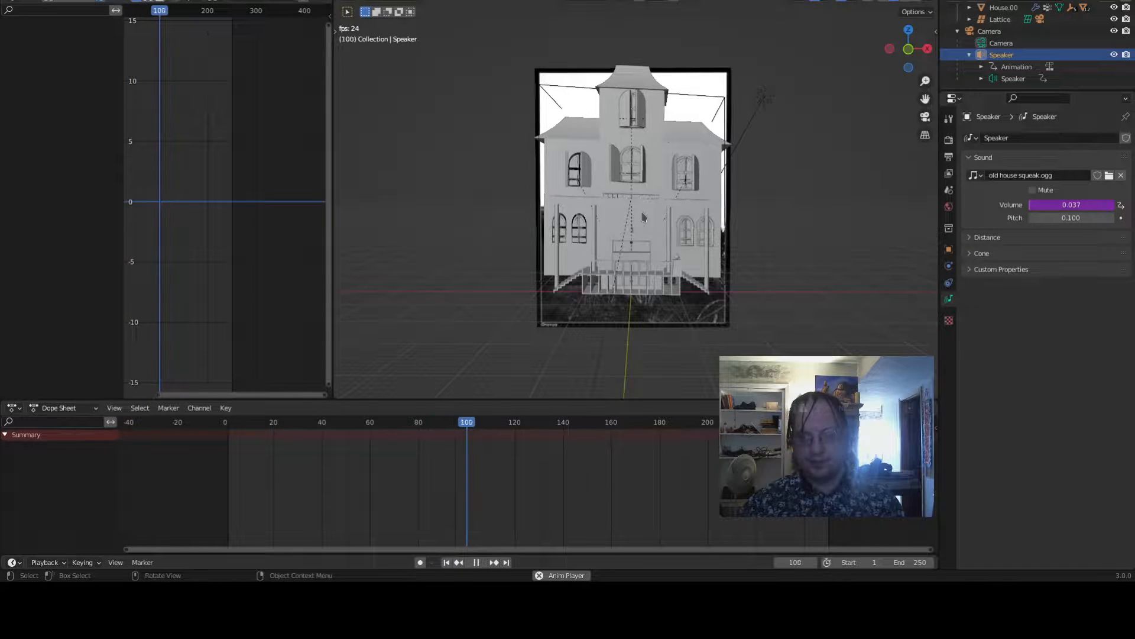
- Set the volume driver expression's offset to - 0.75, giving (value + value2 + value3 - 0.75)/3.0
right_click(1088, 207)
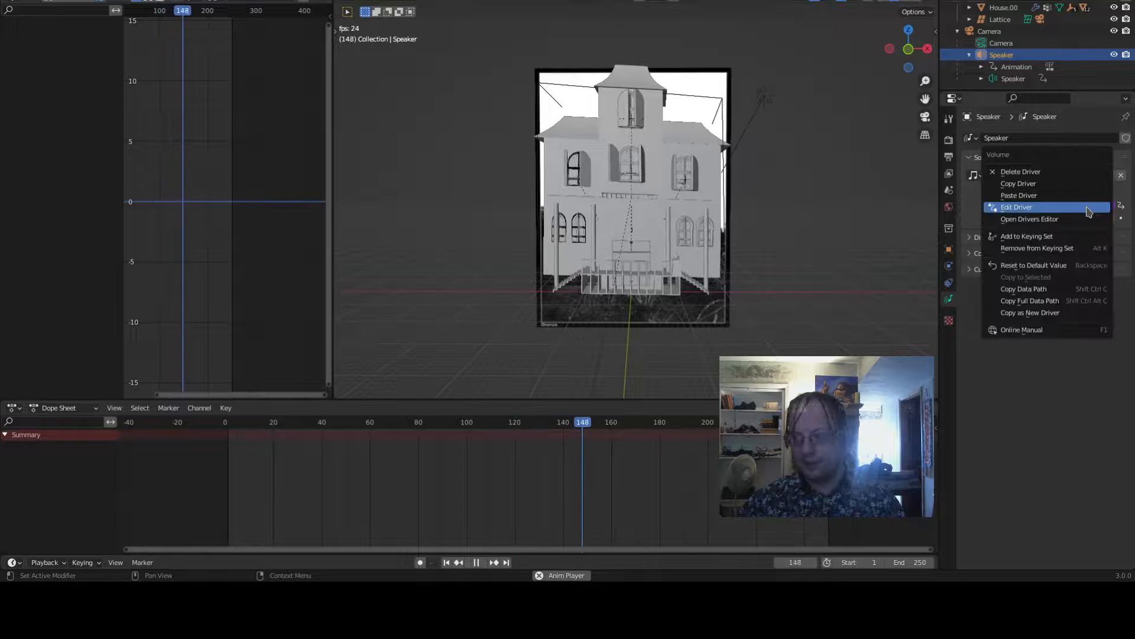
left_click(1087, 208)
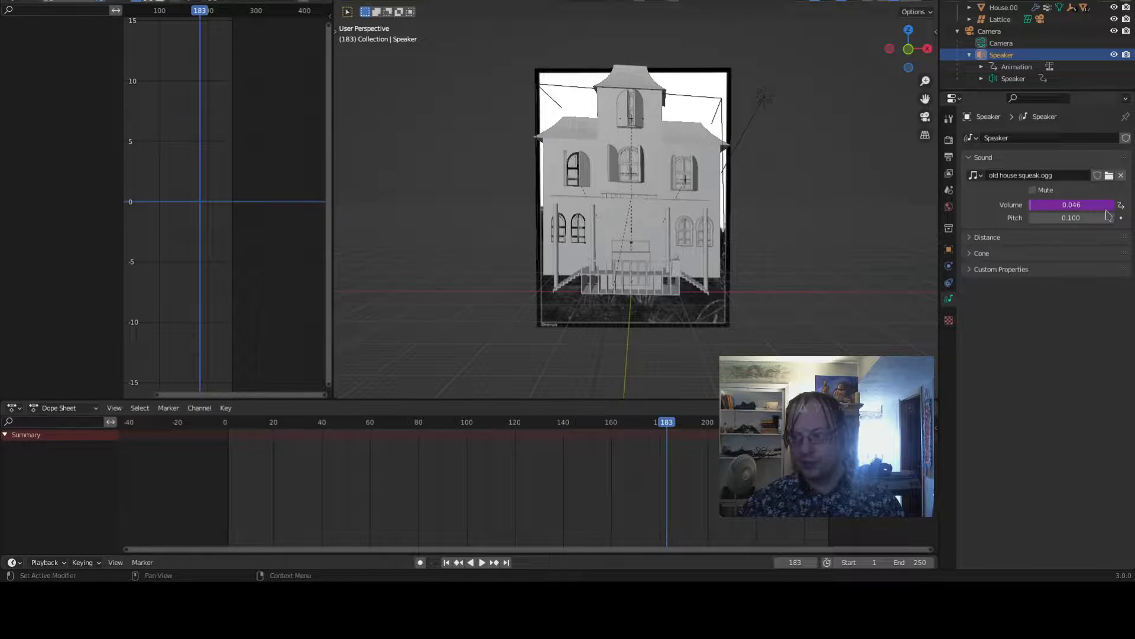
right_click(1108, 214)
left_click(1092, 207)
left_click(1094, 262)
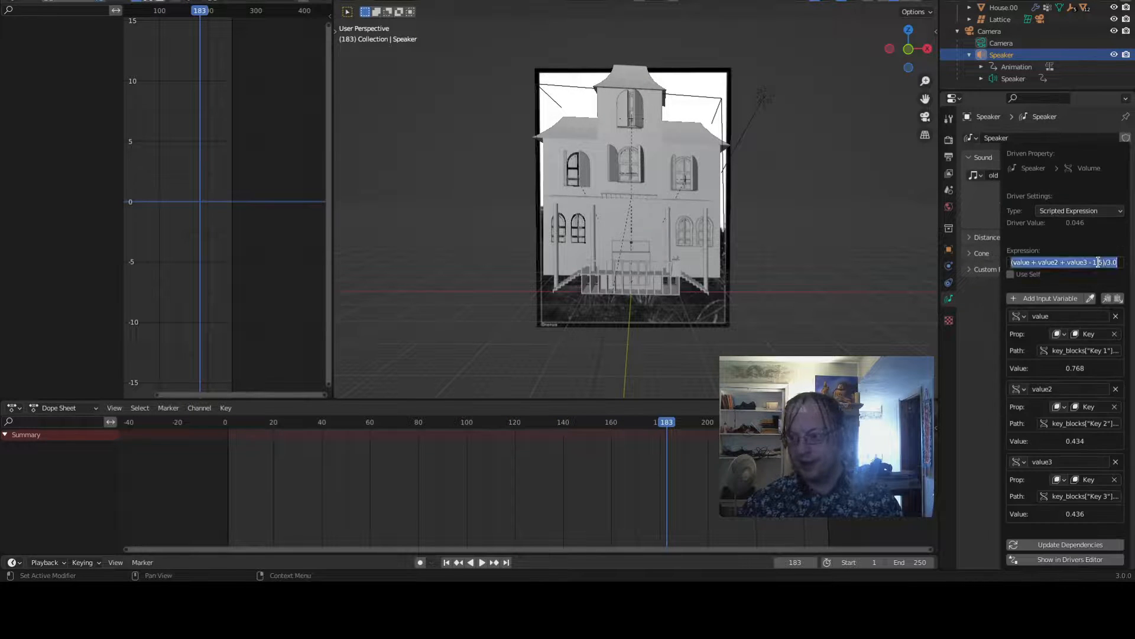
left_click(1100, 262)
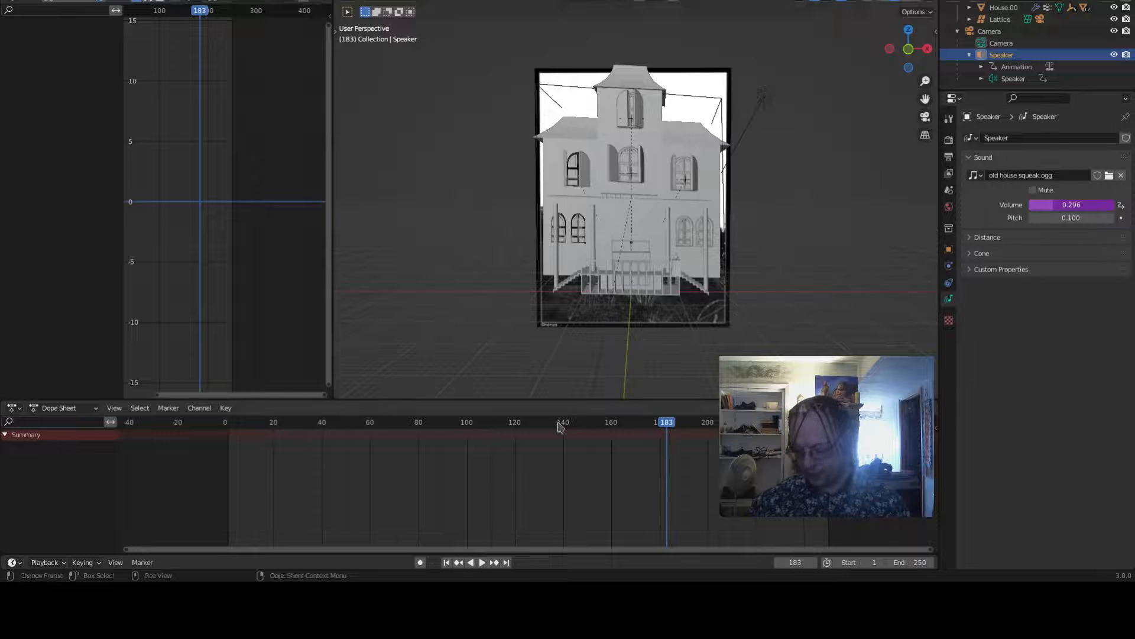
- Play the animation from the start to check the adjusted volume
left_click(446, 561)
left_click(482, 562)
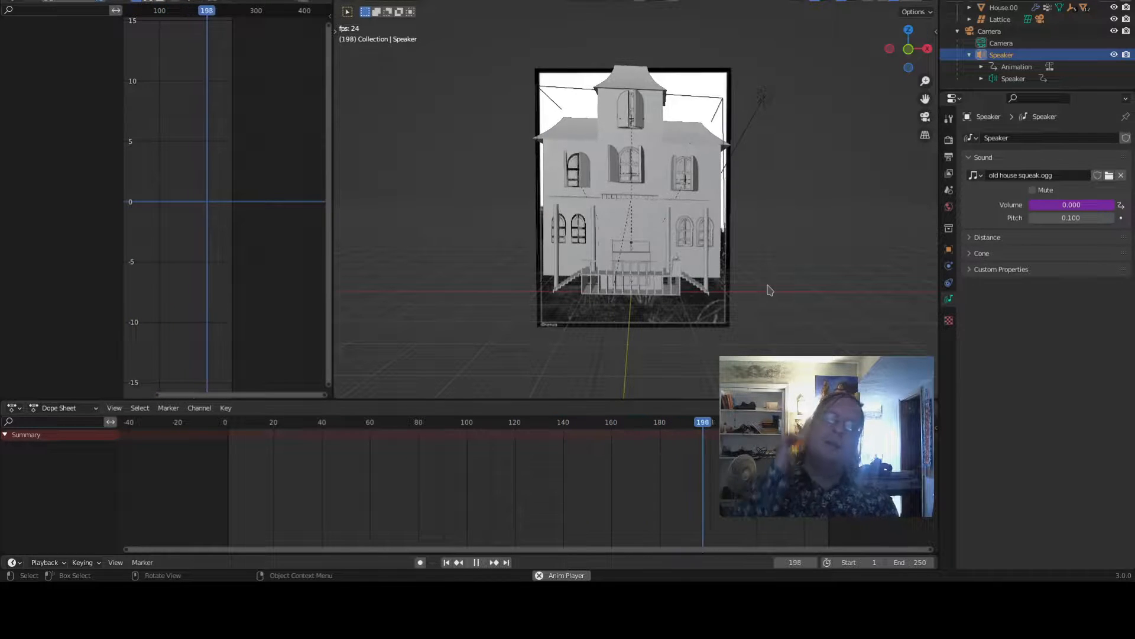
key("space")
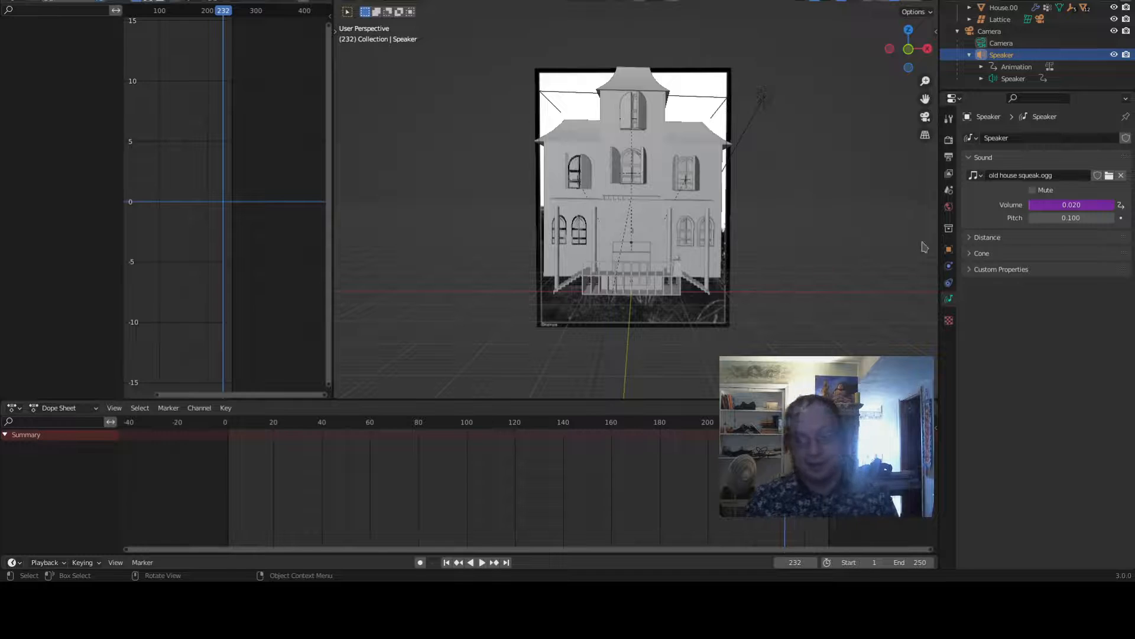
- Copy the speaker's volume driver and paste it onto the speaker's pitch
right_click(1055, 205)
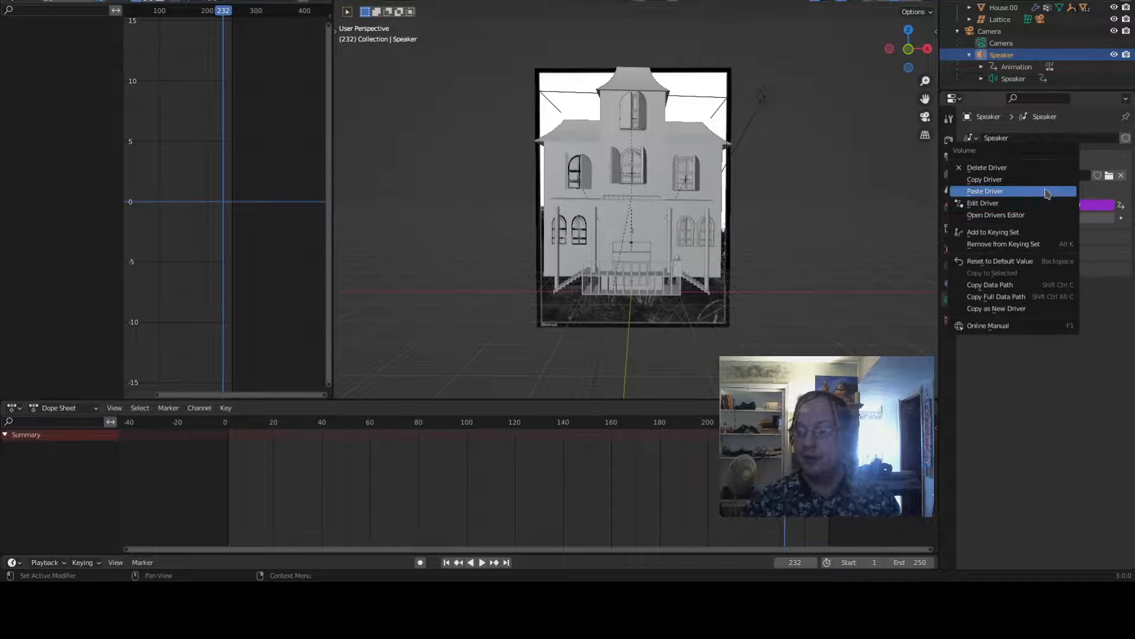
left_click(1045, 180)
right_click(1048, 217)
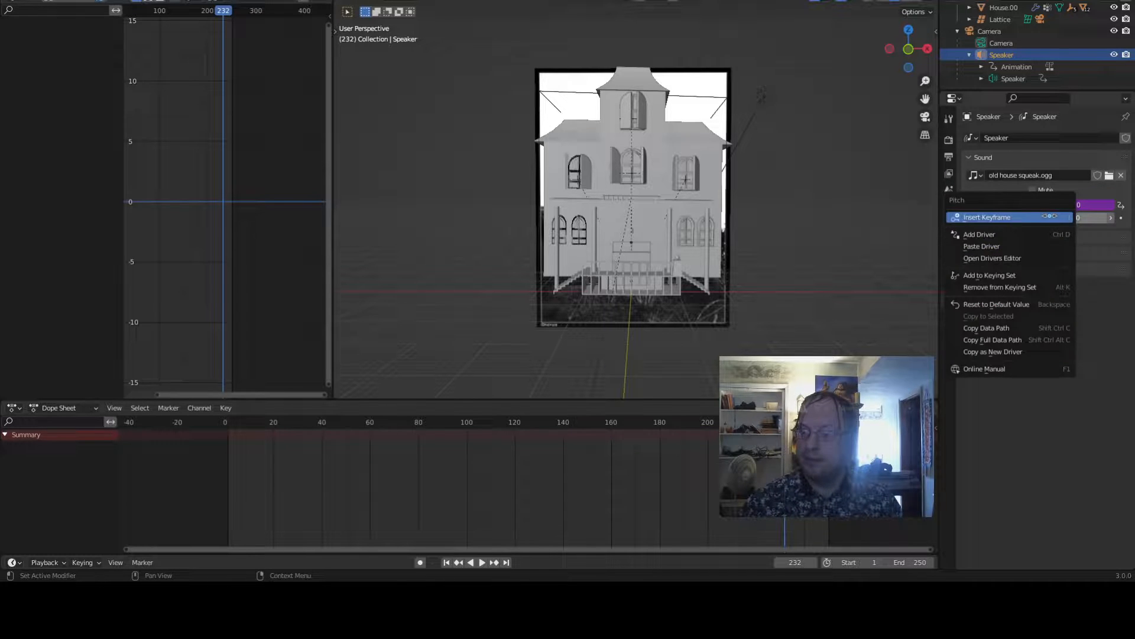
left_click(1047, 246)
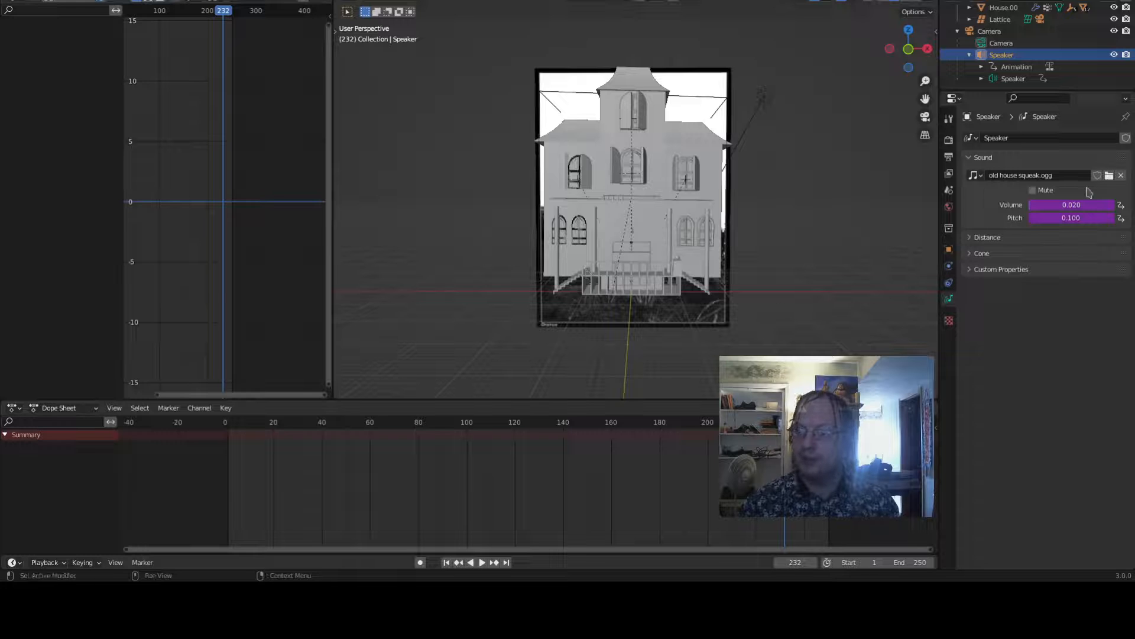
- Scrub the timeline and edit the pitch driver's scripted expression
left_click_drag(796, 422, 319, 423)
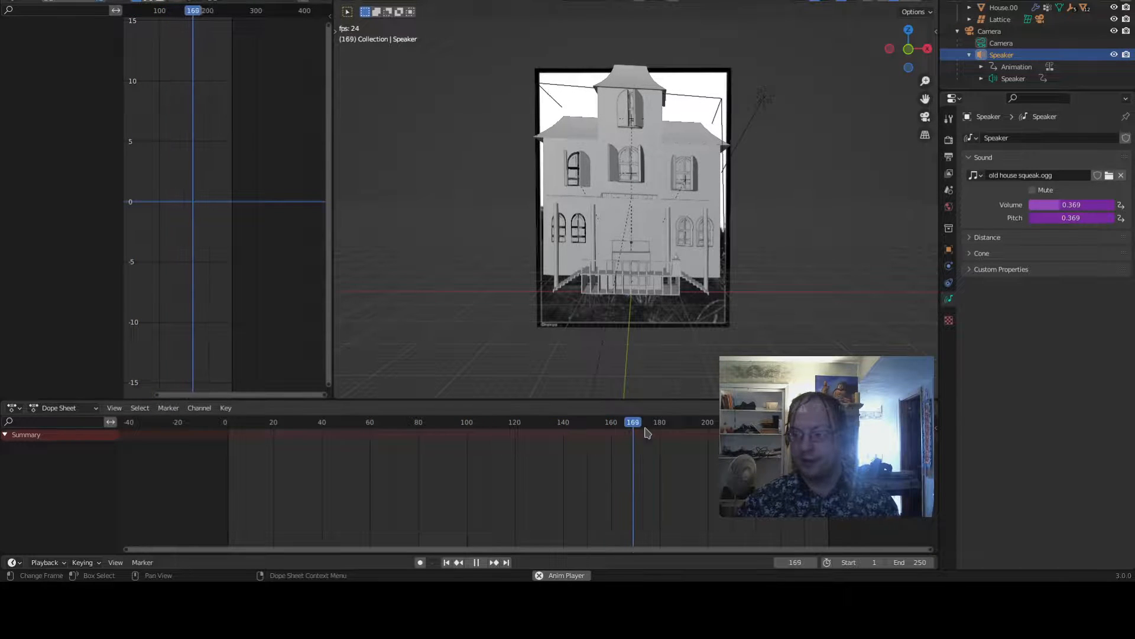
key("space")
right_click(1088, 218)
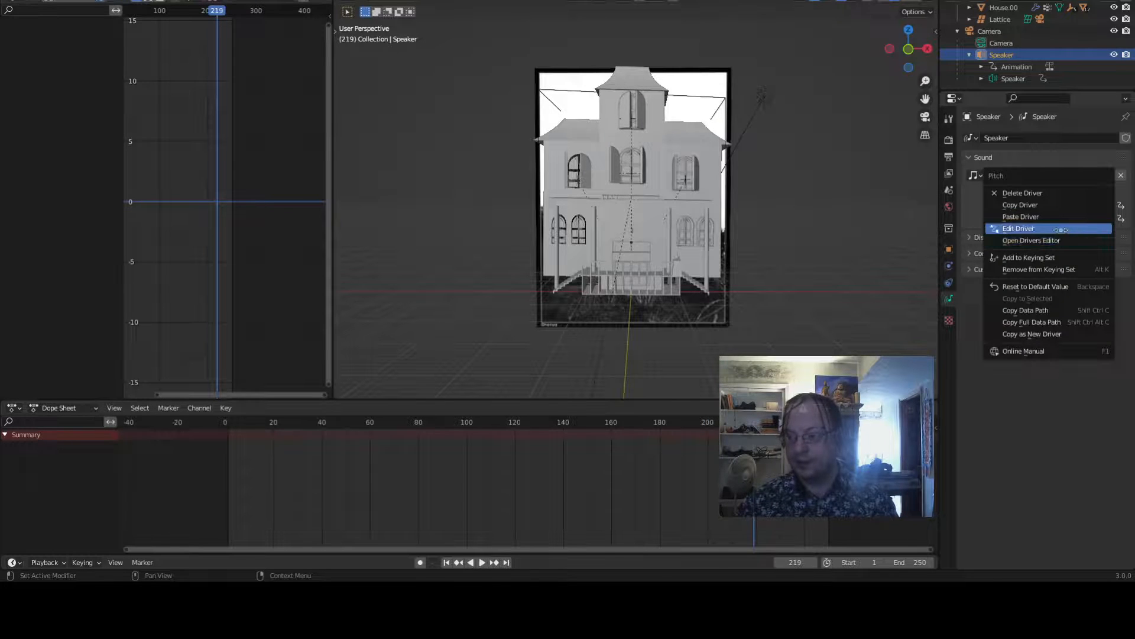
left_click(1041, 229)
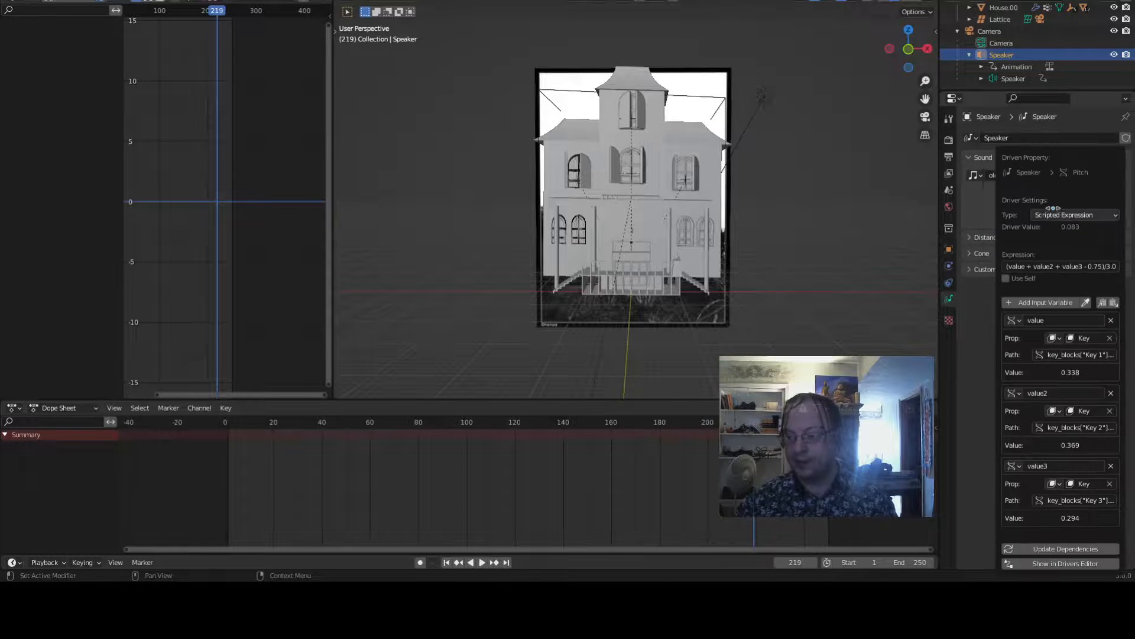
left_click(1073, 265)
left_click(1072, 266)
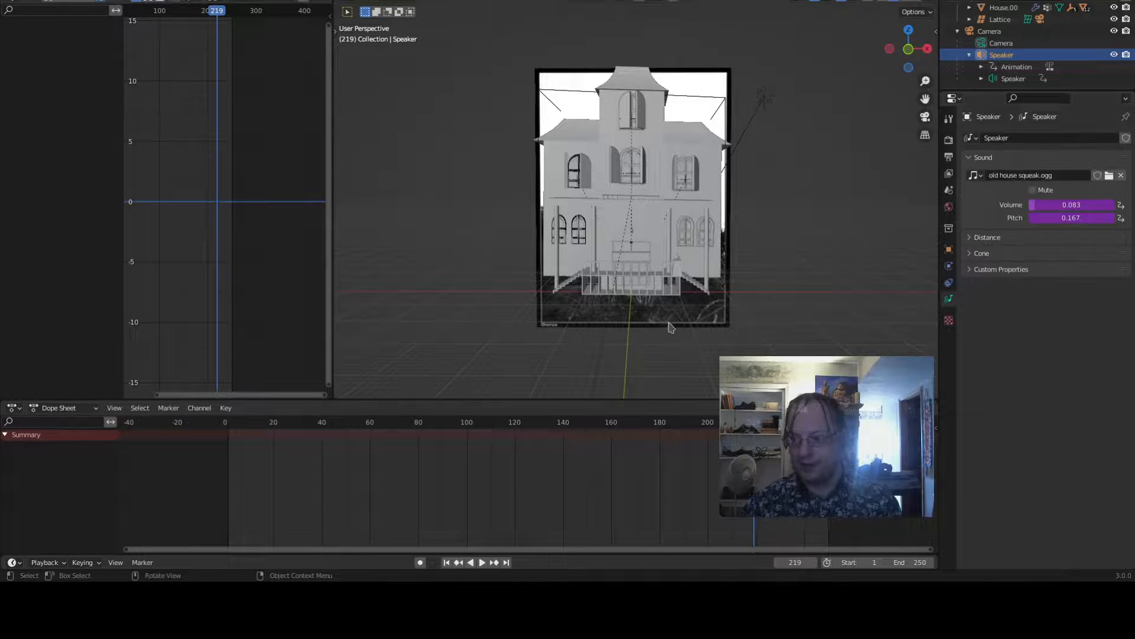
- Play the animation from the start to hear the driven volume and pitch
left_click(447, 562)
left_click(482, 562)
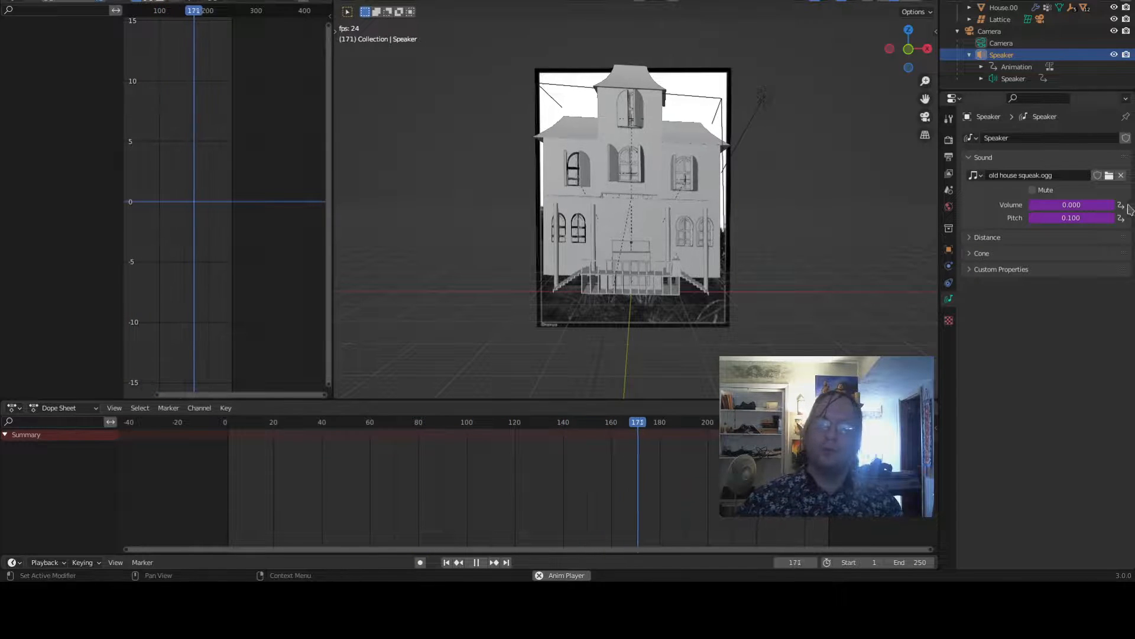
- Stop playback and set the pitch driver's expression multiplier to 1.2
key("space")
right_click(1078, 219)
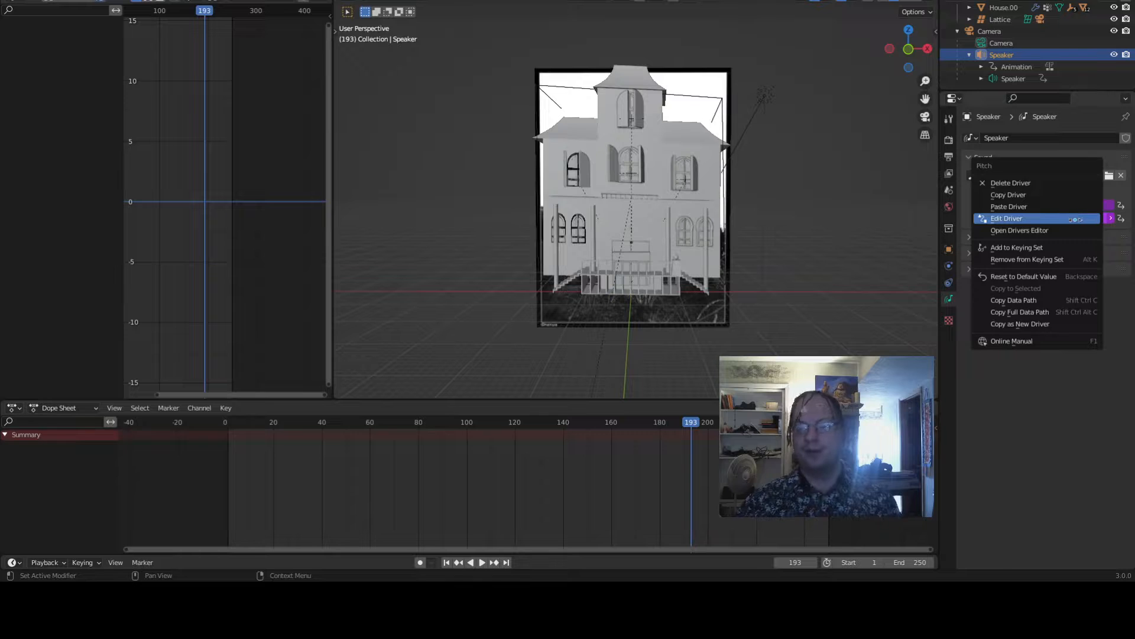
left_click(1075, 220)
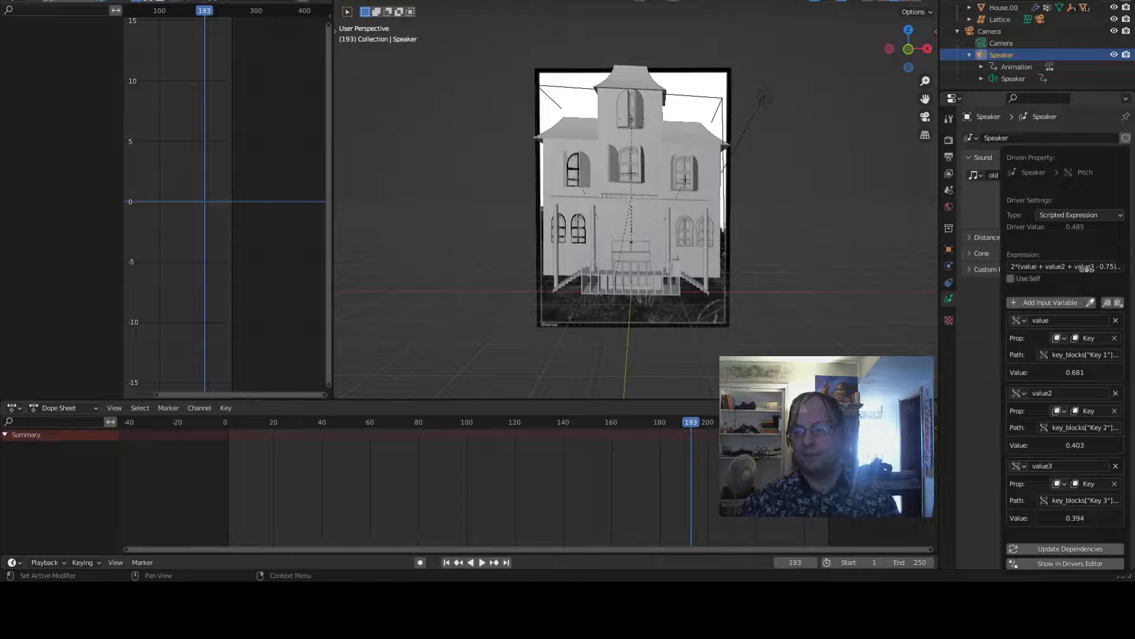
left_click(1032, 268)
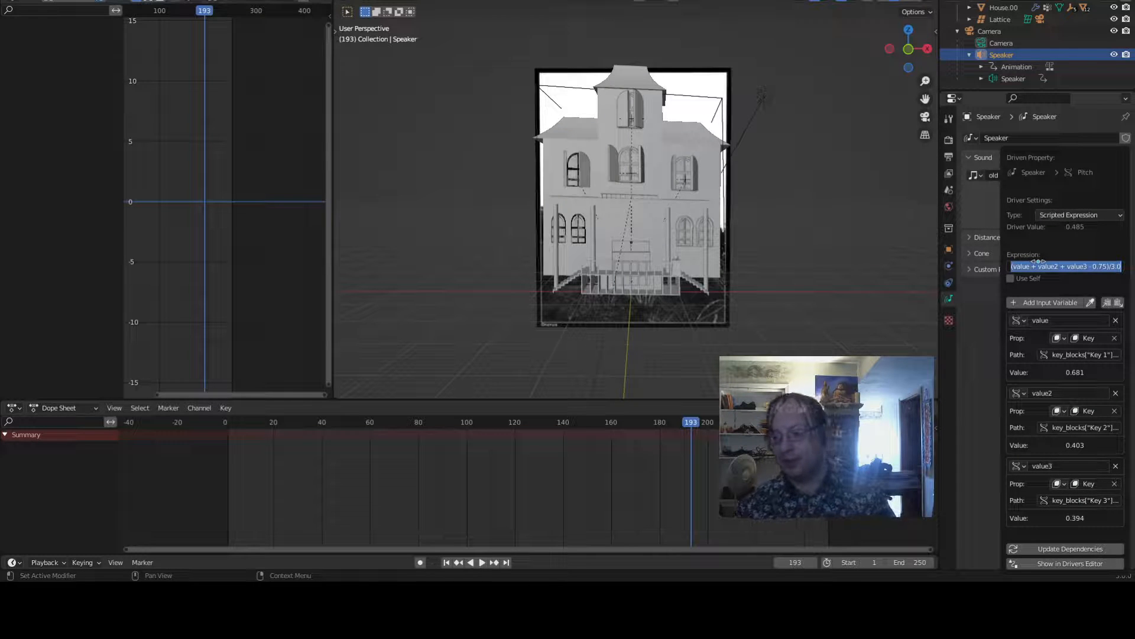
key("Home")
type("2*")
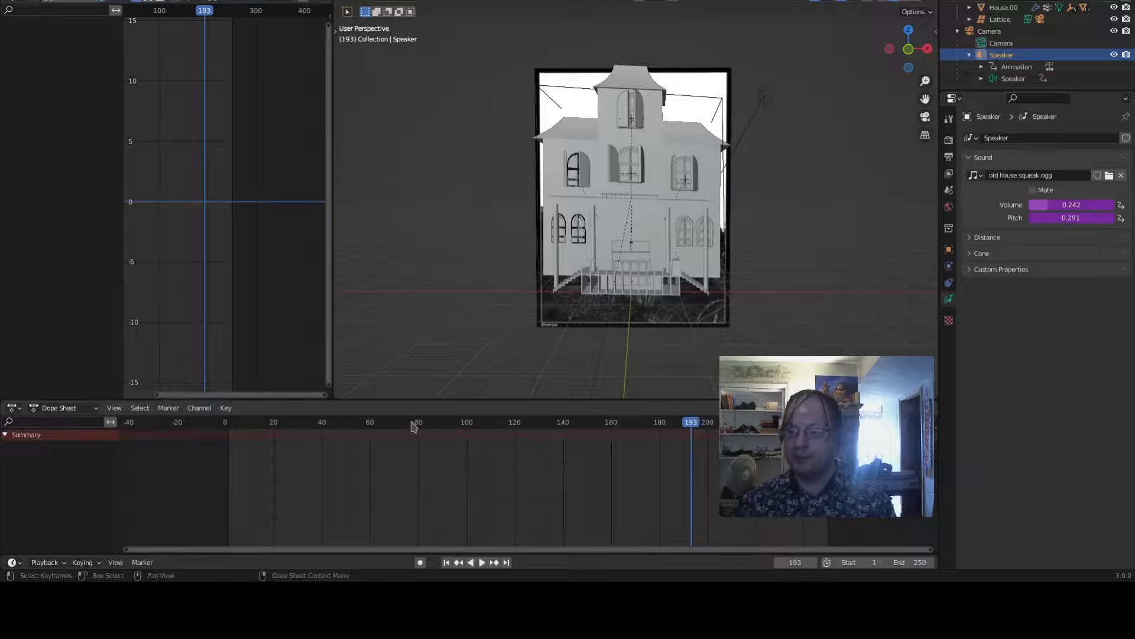
- Scrub the timeline and play the animation to hear the new pitch
left_click_drag(414, 426, 306, 422)
key("space")
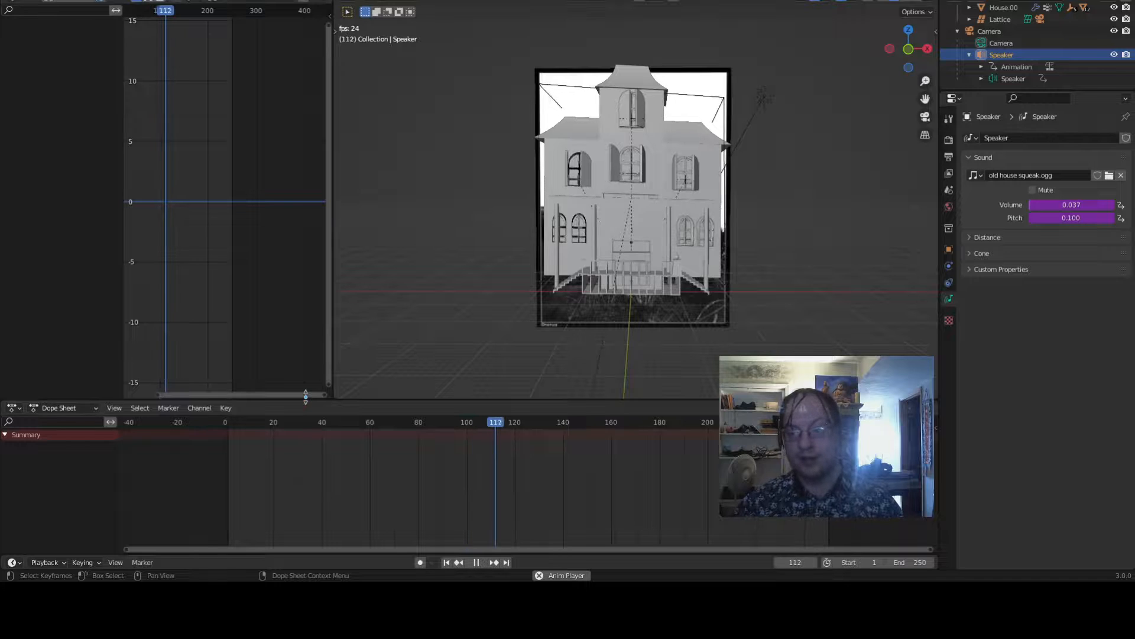
key("space")
- Set the pitch driver's expression multiplier to 1.6 and play the animation briefly to hear it
right_click(1071, 218)
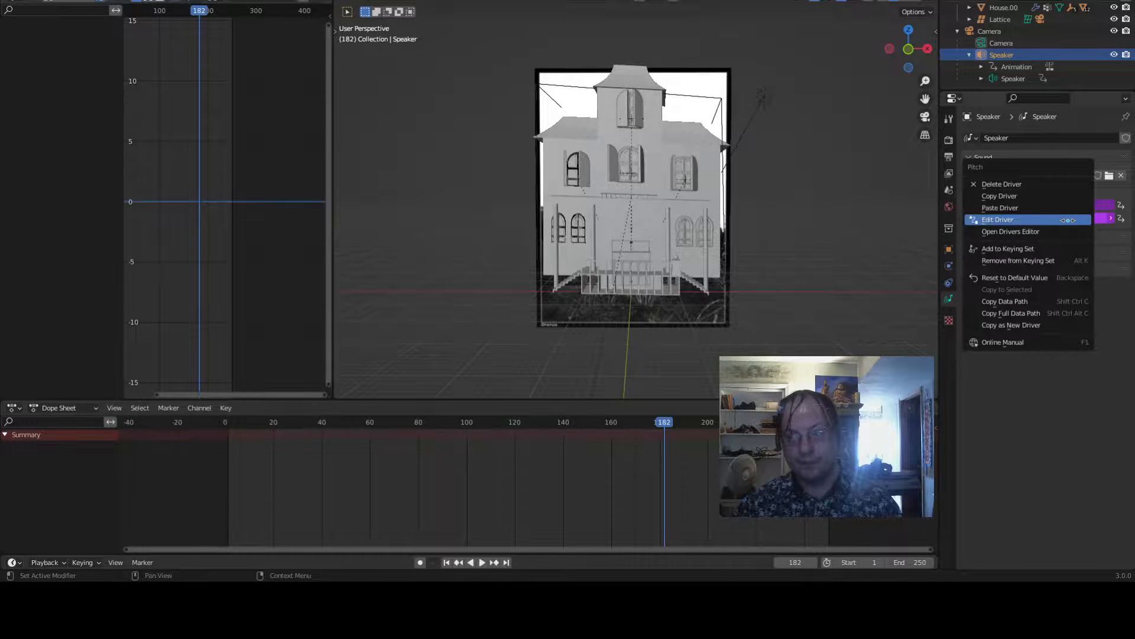
left_click(1068, 220)
left_click(1032, 267)
left_click(1021, 267)
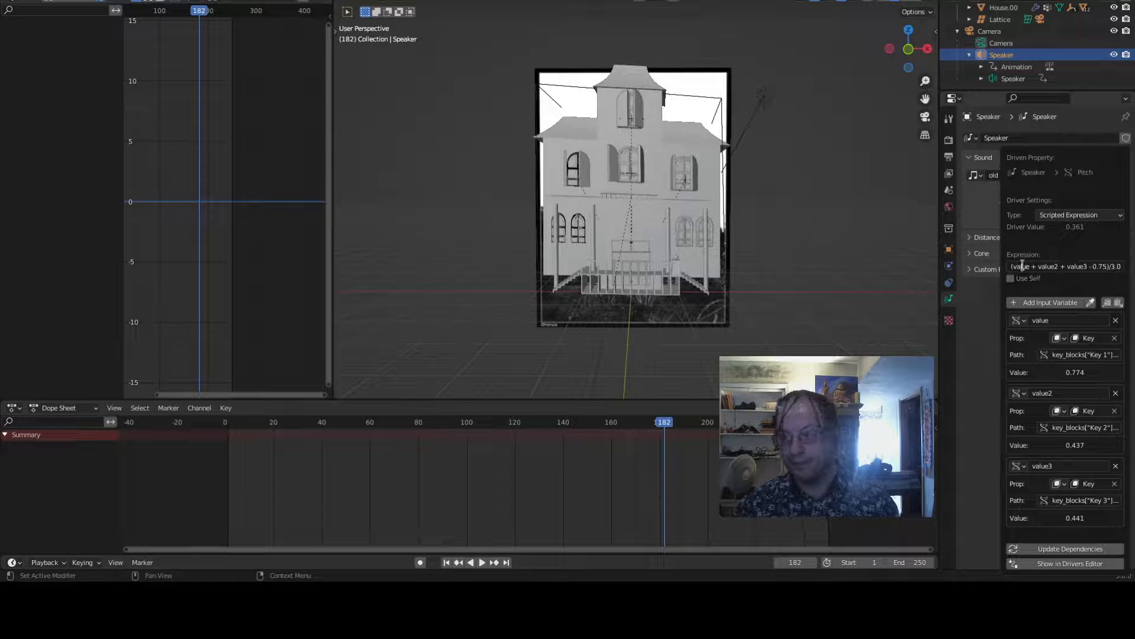
key("Home")
type("1+")
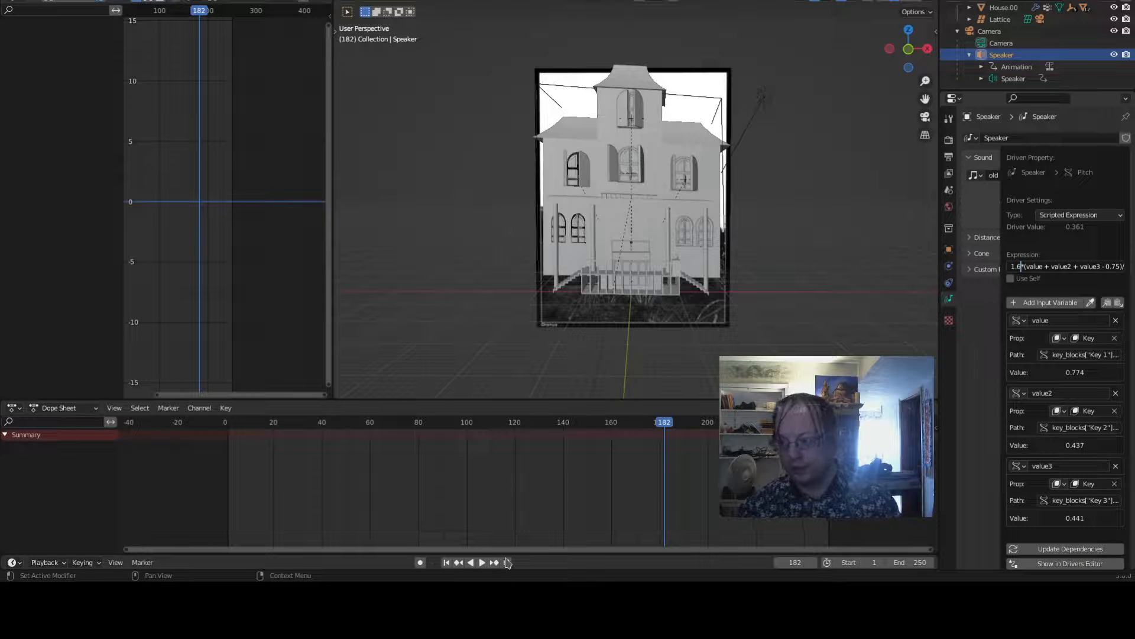
key("Return")
key("space")
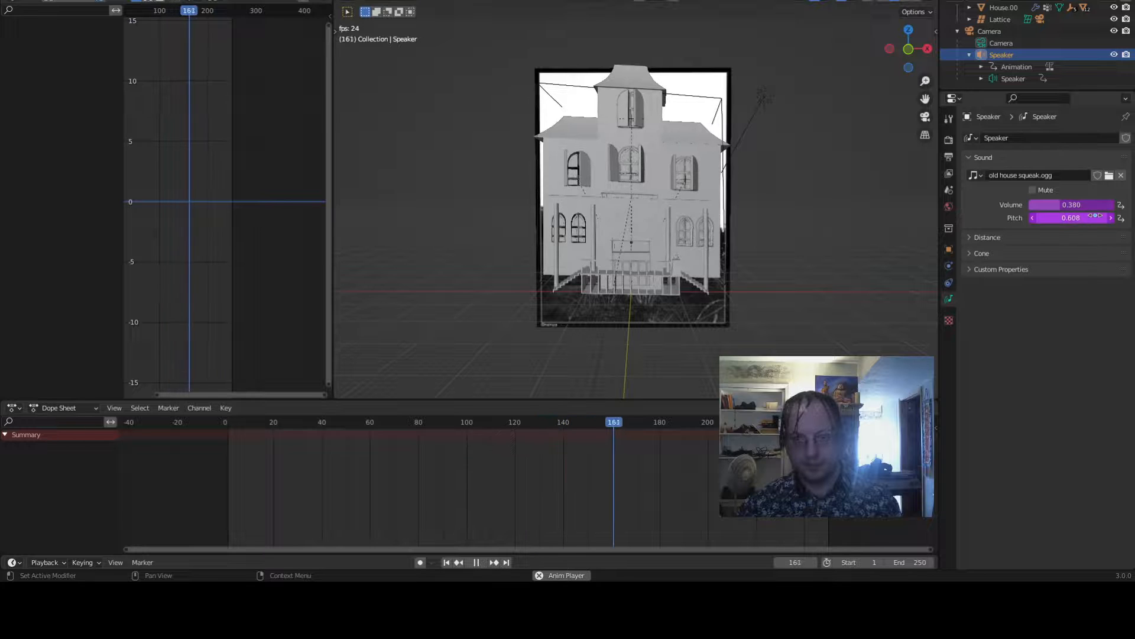
key("space")
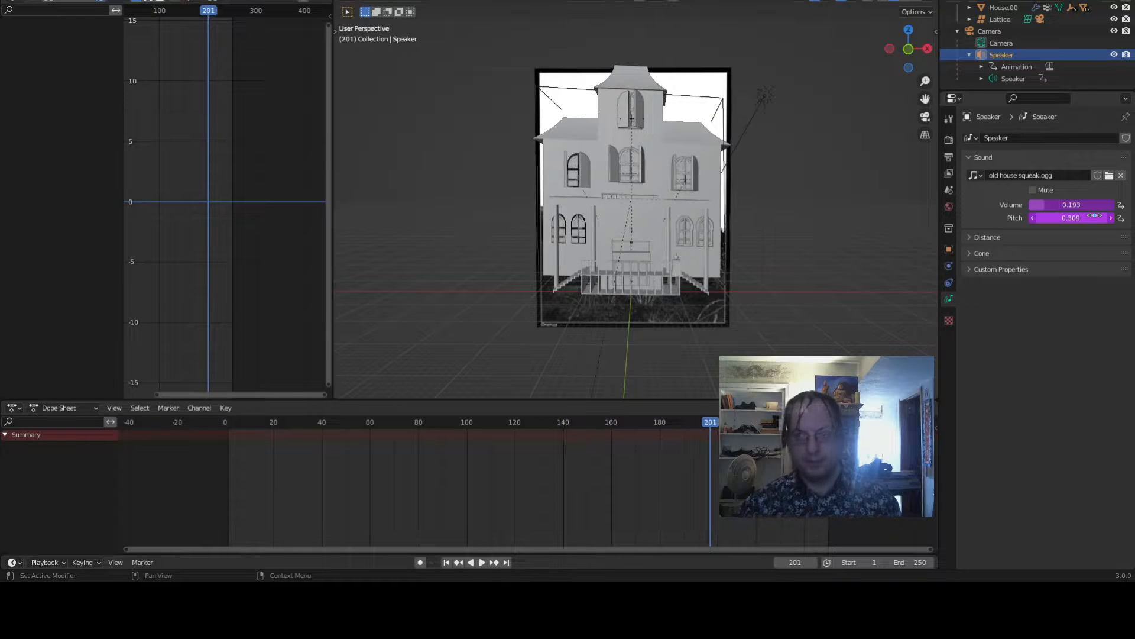
- Change the pitch driver's expression multiplier to 1.3
right_click(1057, 222)
left_click(1058, 223)
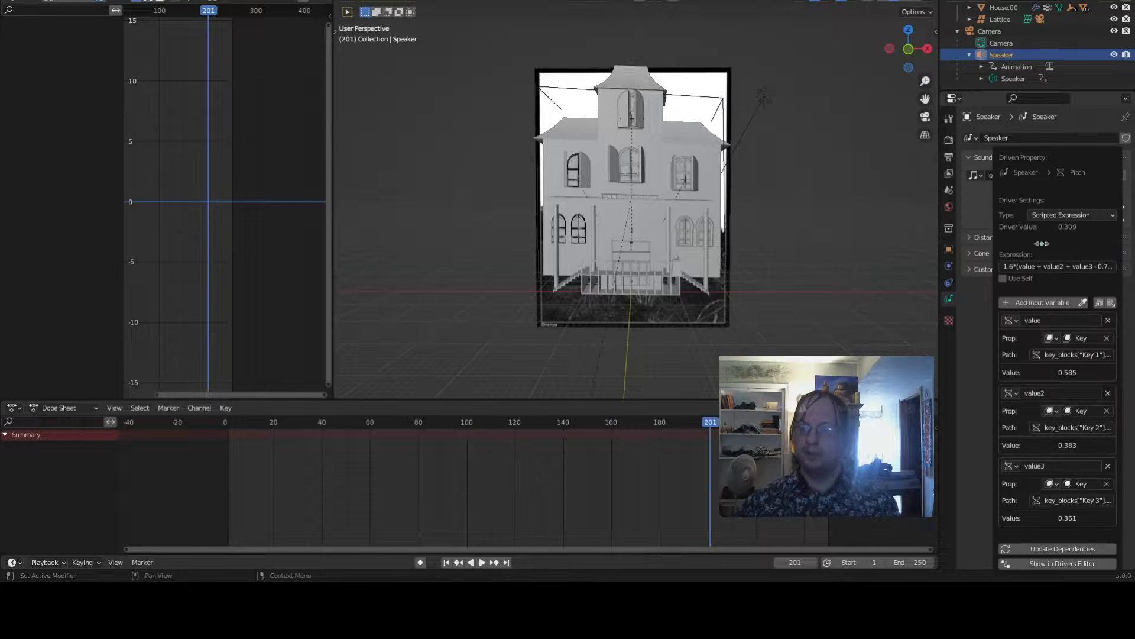
left_click(1017, 267)
left_click(1013, 266)
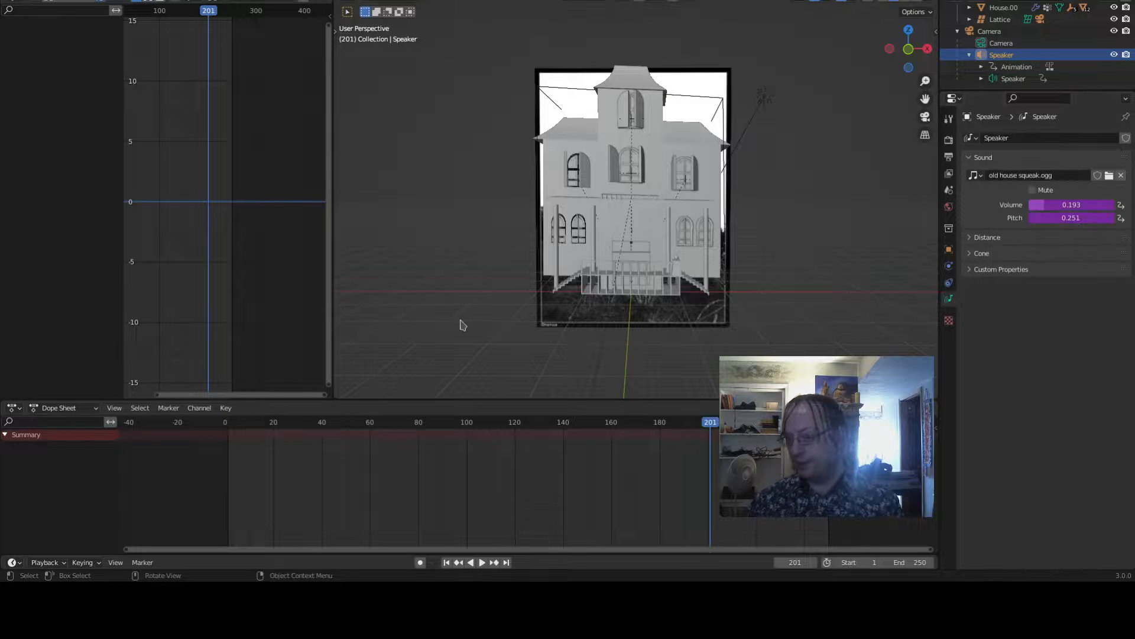
- Play the animation from the start to hear the revised pitch
left_click(446, 563)
key("space")
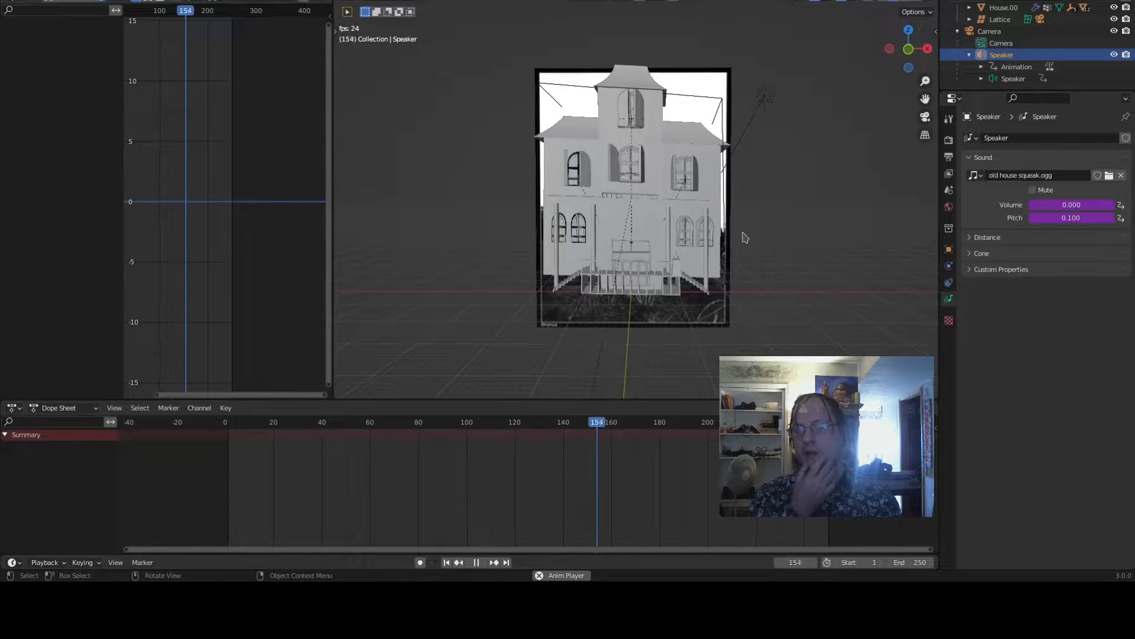
key("space")
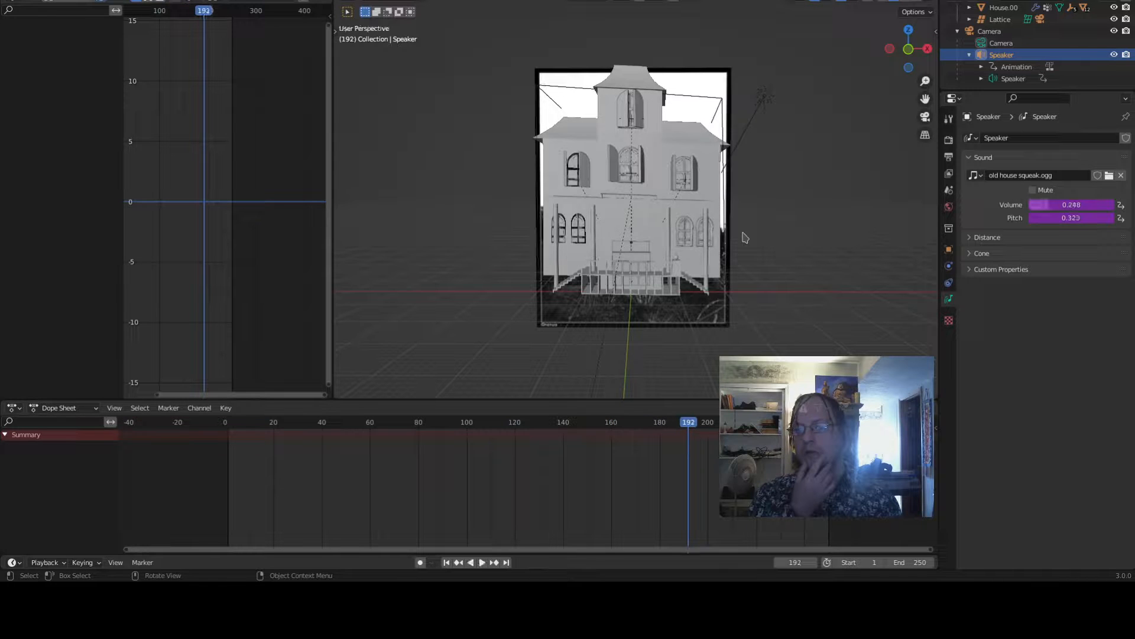
- Play the animation from frame 40 to listen to the pitch
right_click(1059, 216)
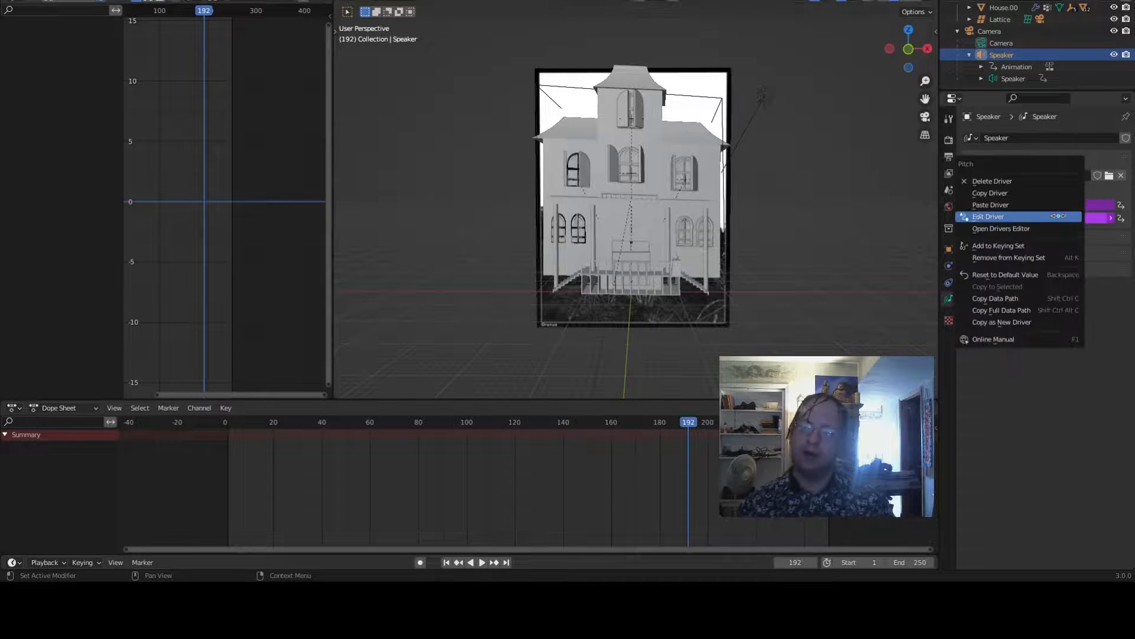
key("Escape")
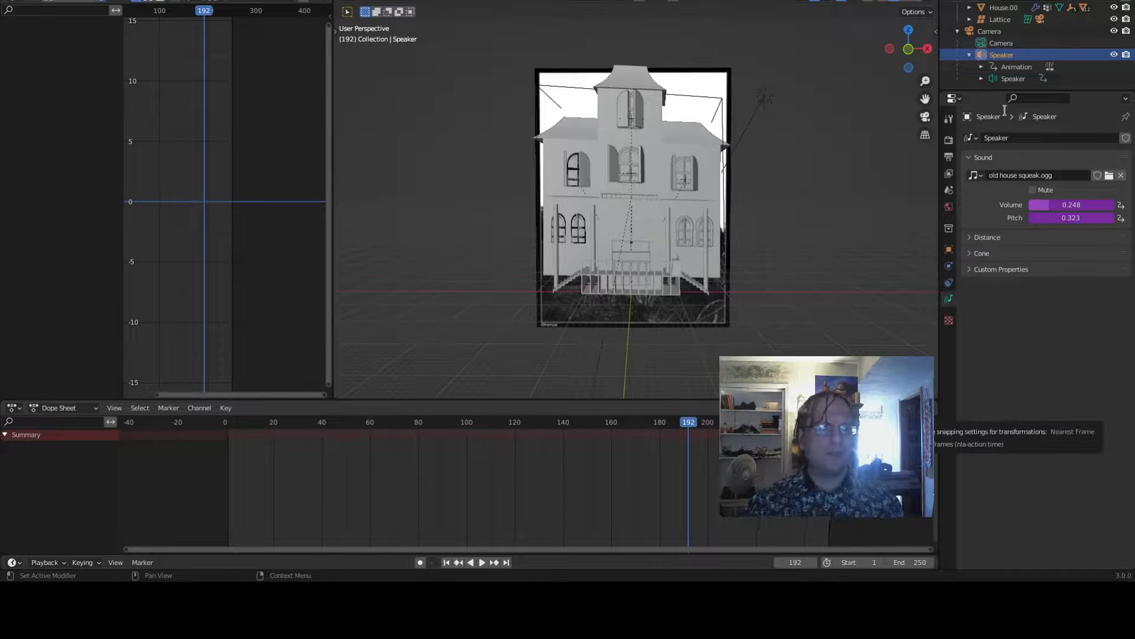
key("space")
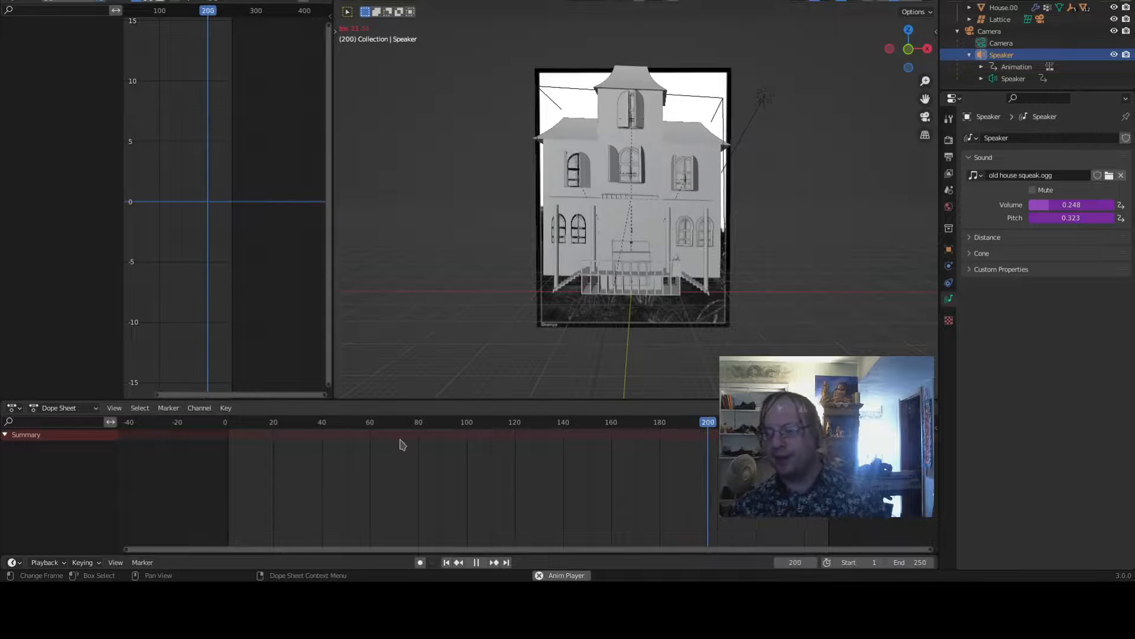
left_click(334, 423)
left_click(445, 563)
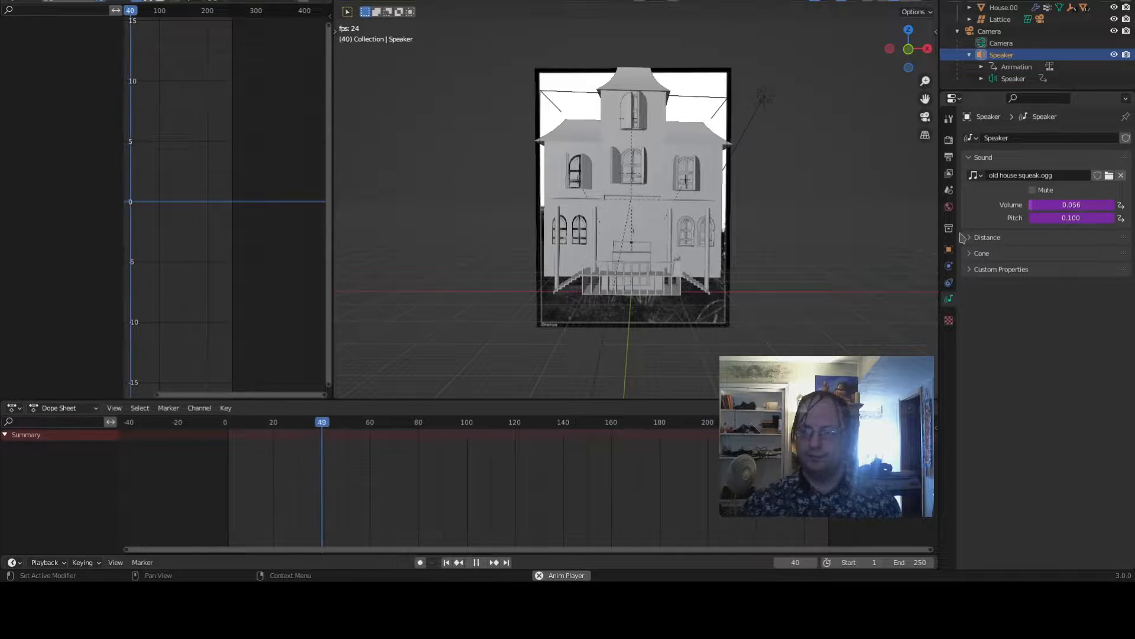
key("space")
- Lower the pitch driver's expression multiplier to 1.1
right_click(1076, 218)
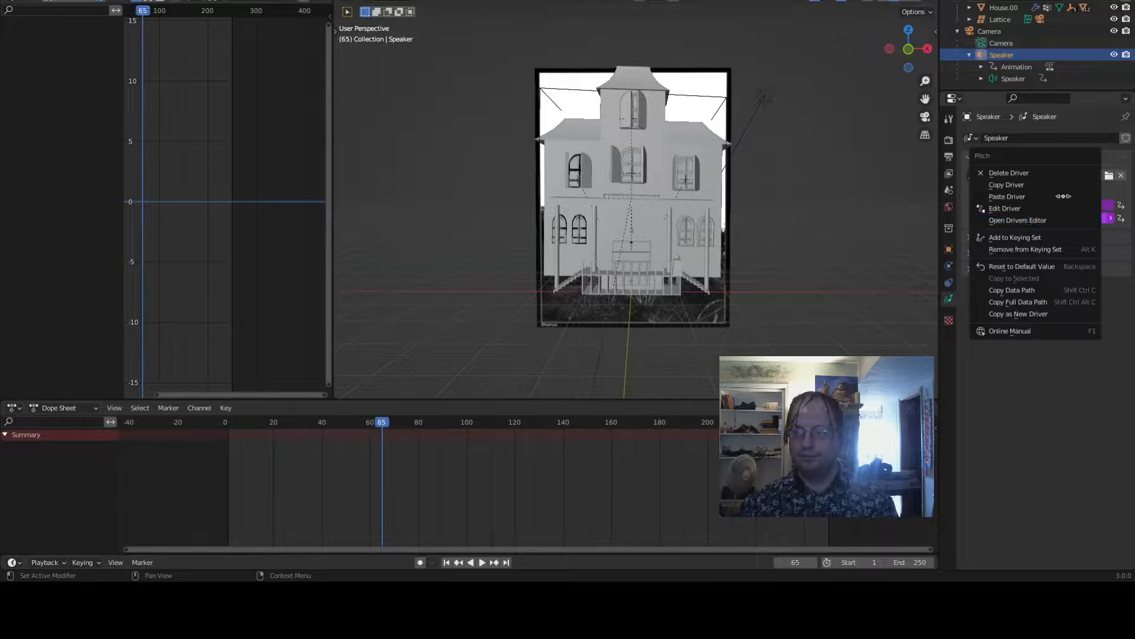
left_click(1037, 205)
left_click(1037, 258)
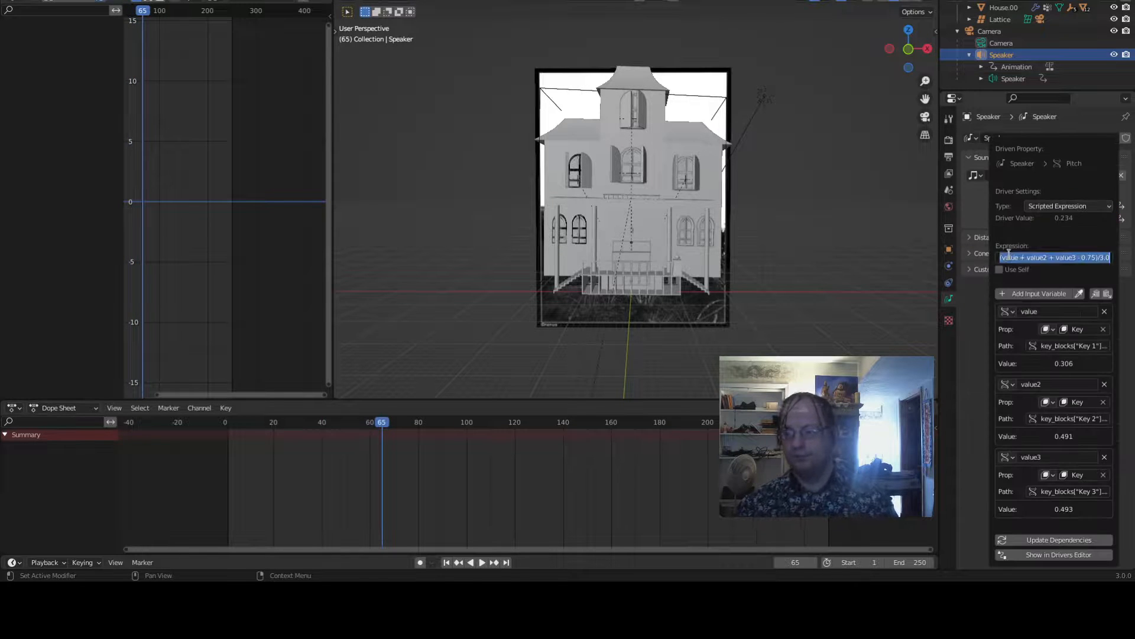
key("Home")
key("Right")
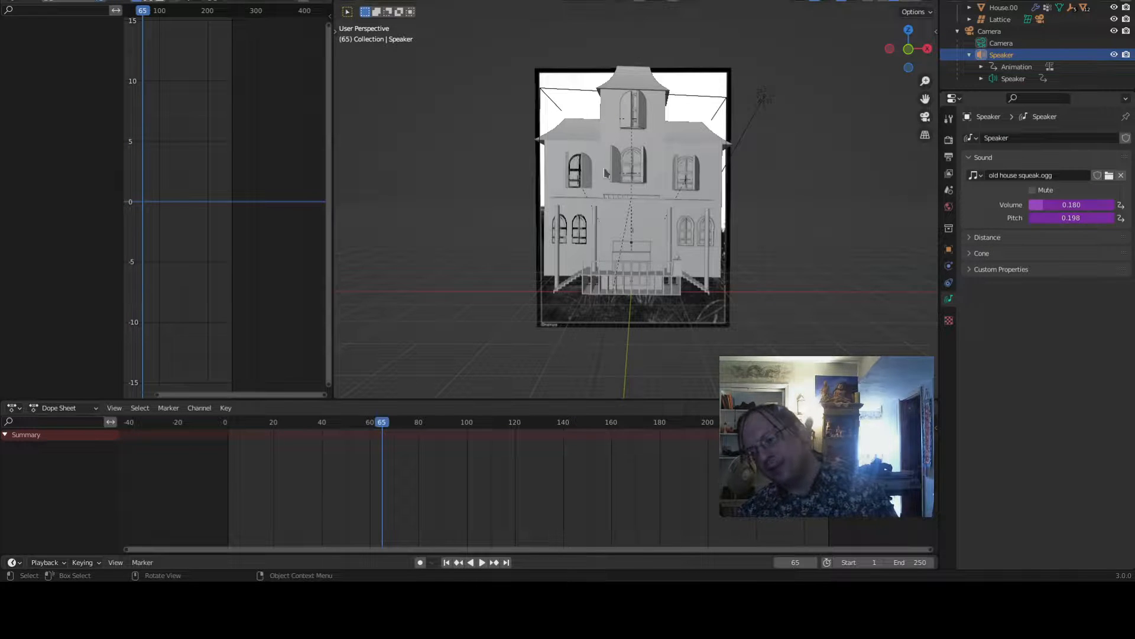
- Play the animation from the start to listen to the lowered pitch
key("space")
left_click(448, 562)
key("space")
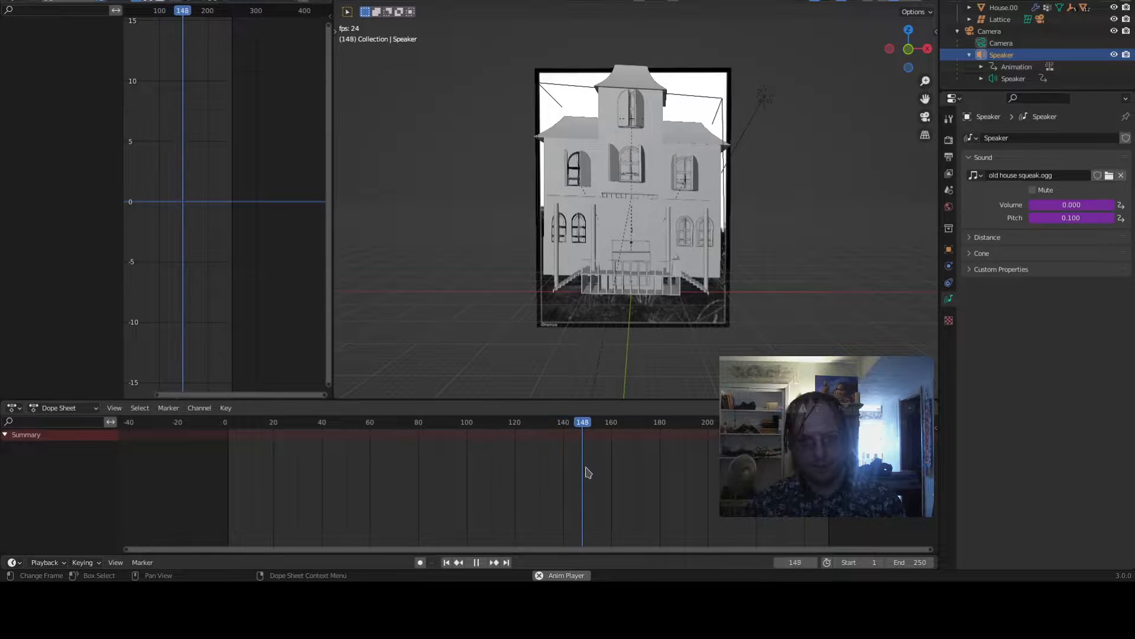
key("space")
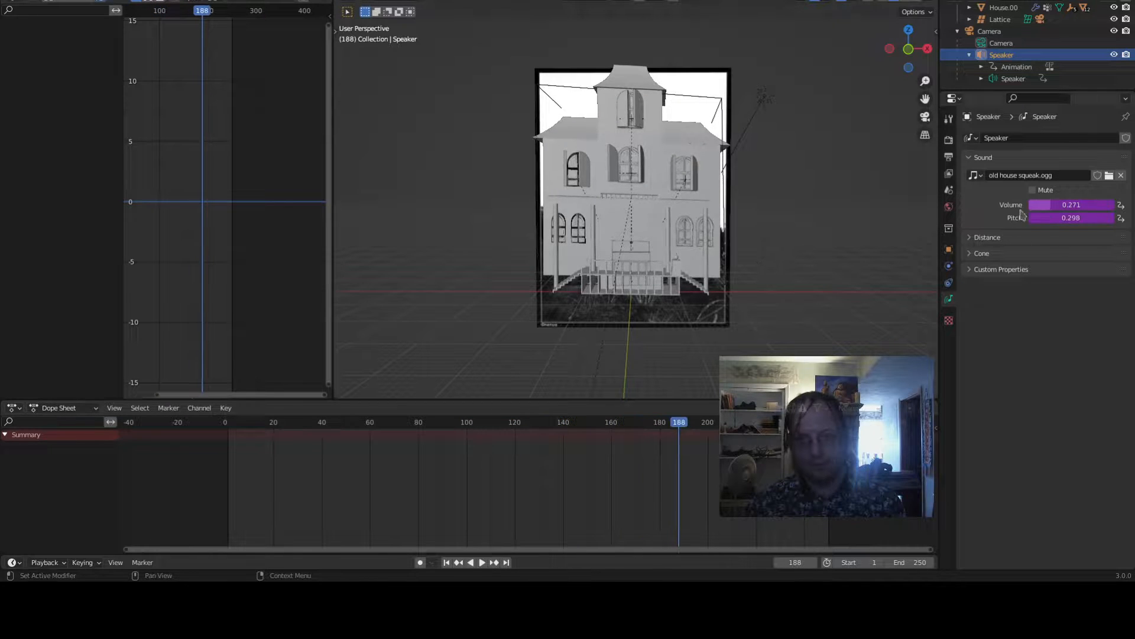
- Set the pitch driver's expression multiplier to 1.05
right_click(1056, 214)
left_click(1055, 214)
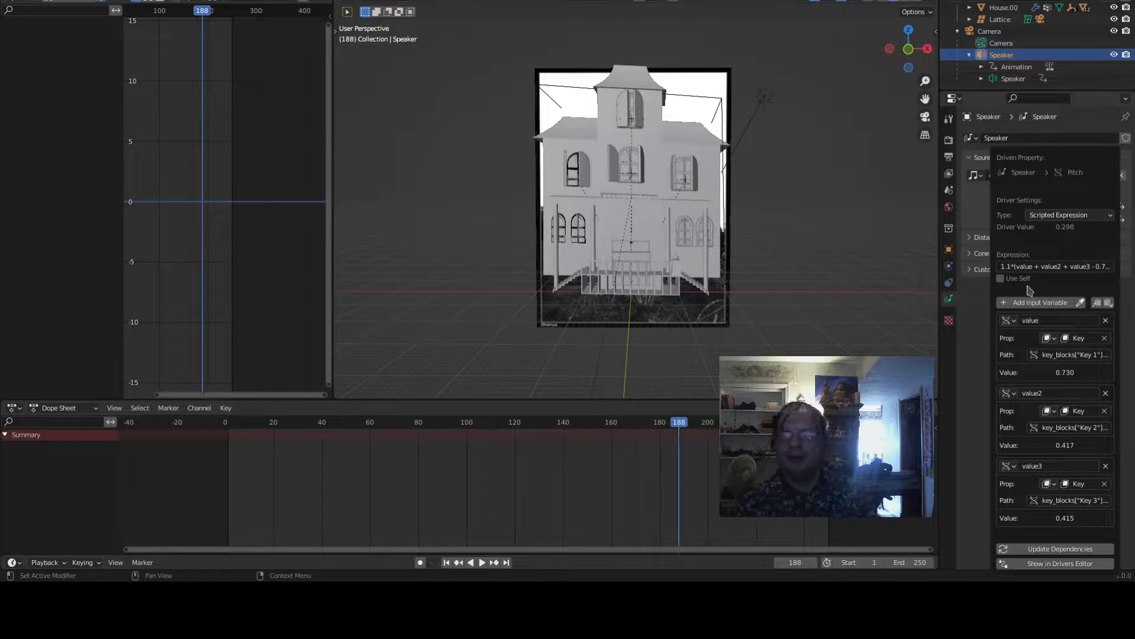
left_click(1019, 266)
left_click(1019, 266)
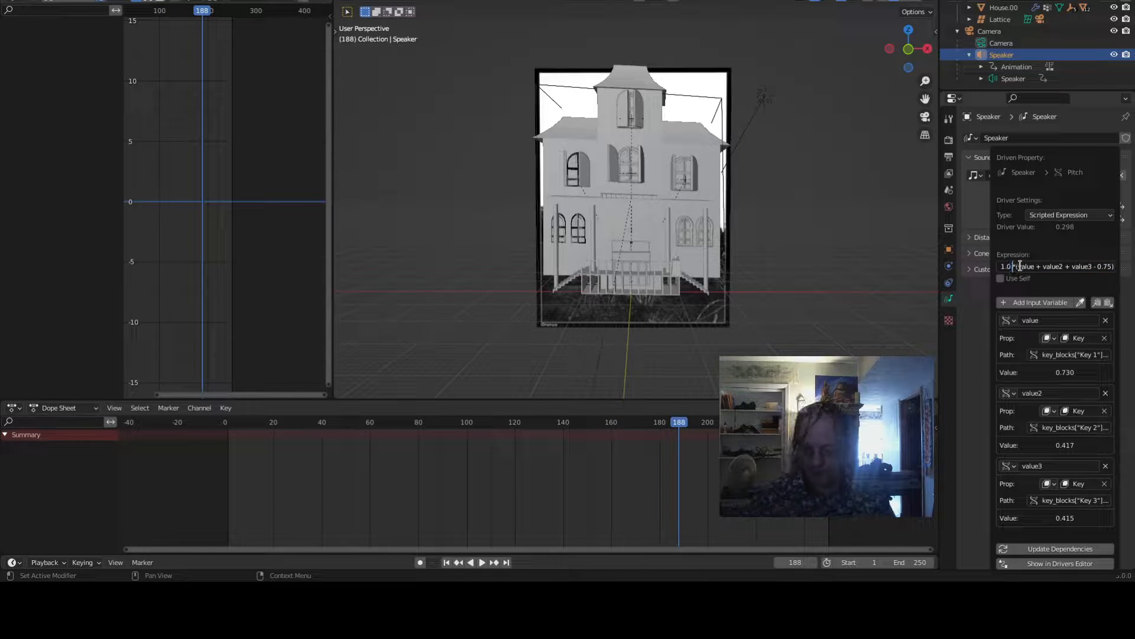
type("*(")
key("Return")
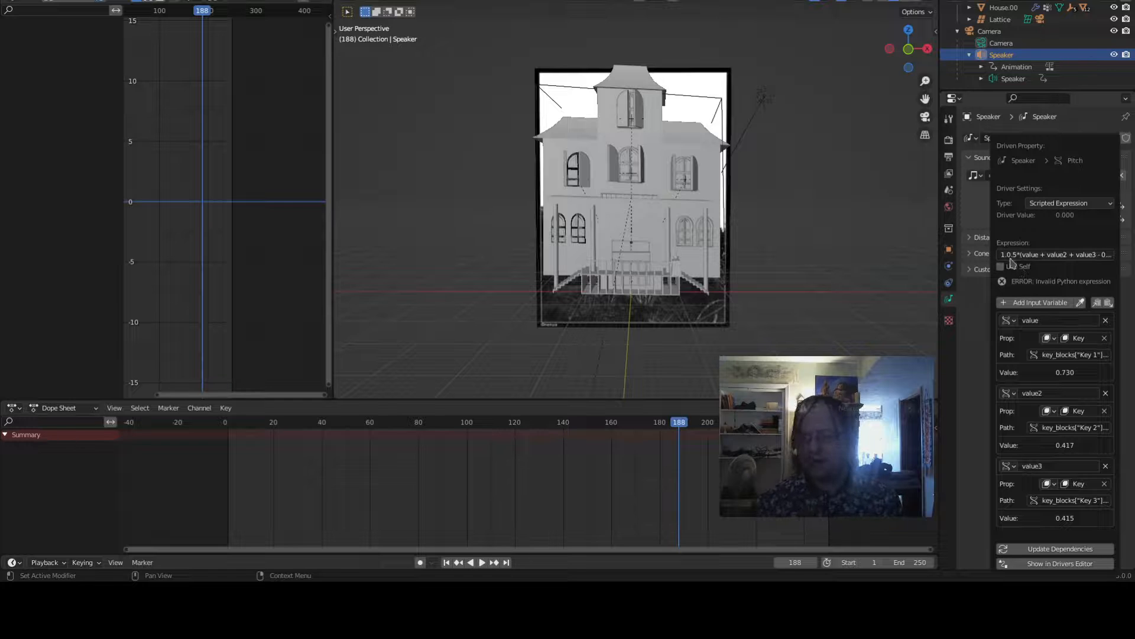
left_click(1016, 256)
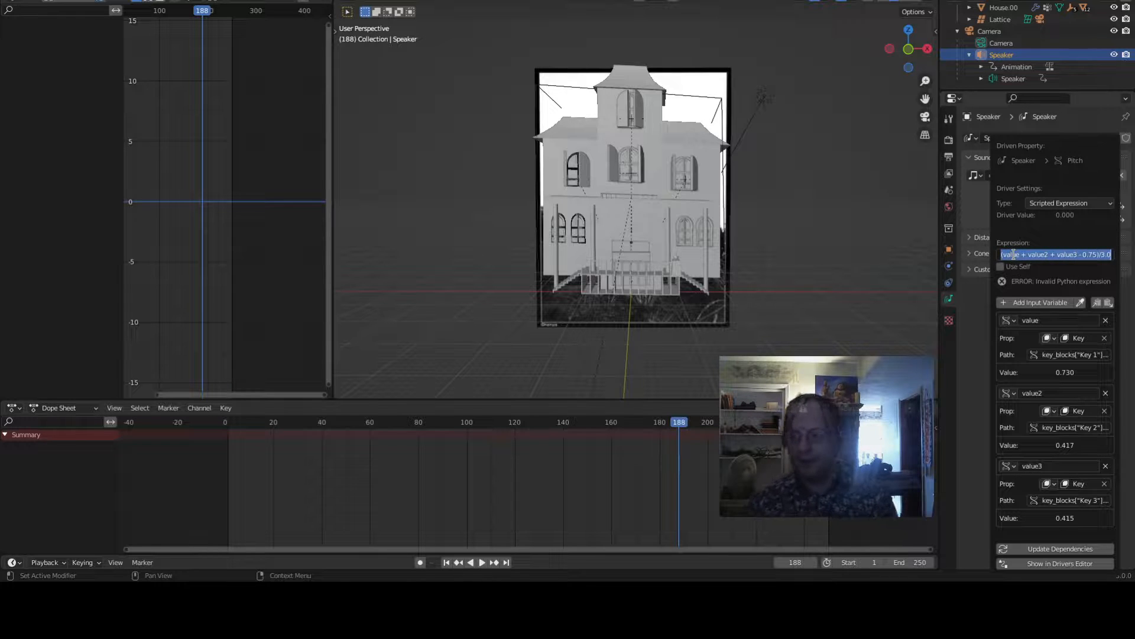
key("Home")
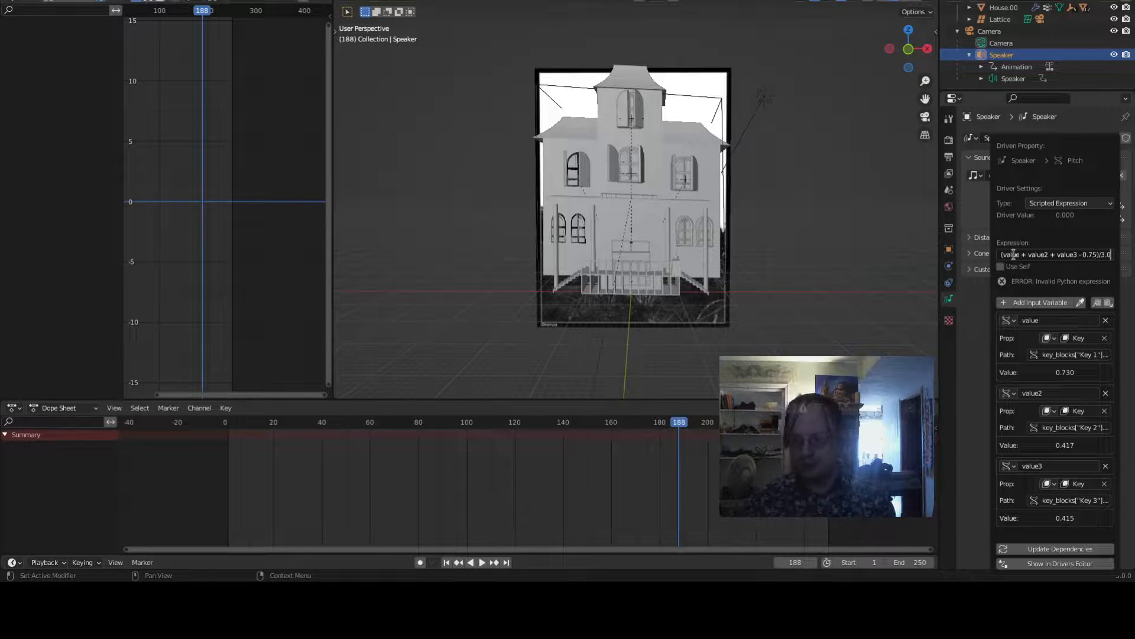
key("Return")
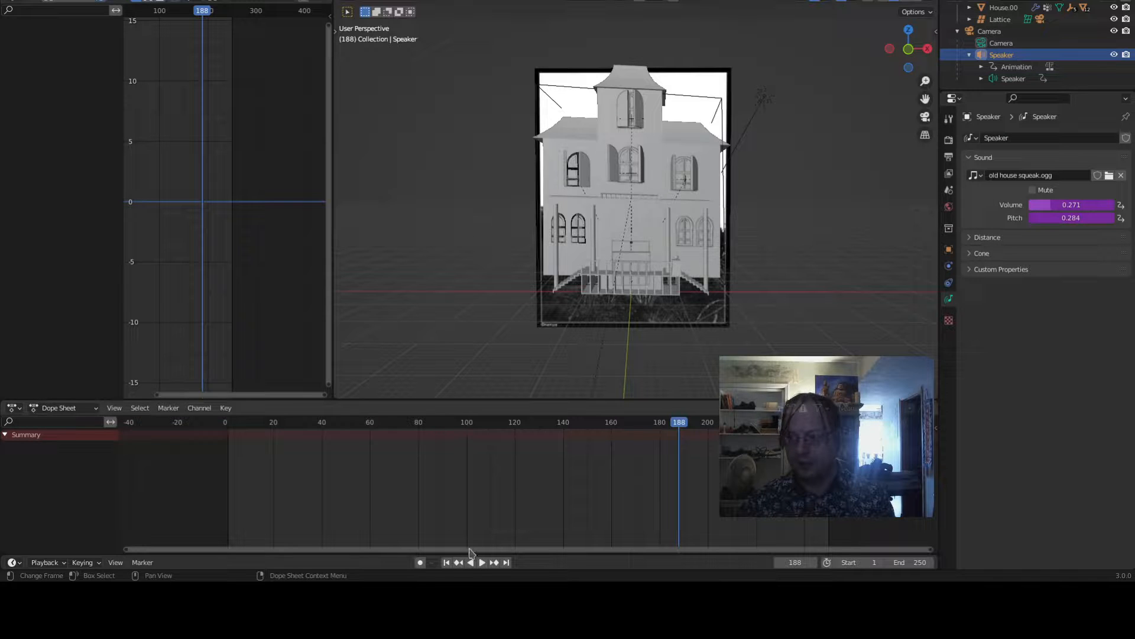
- Play the animation from the start to hear the adjusted pitch
left_click(447, 563)
key("space")
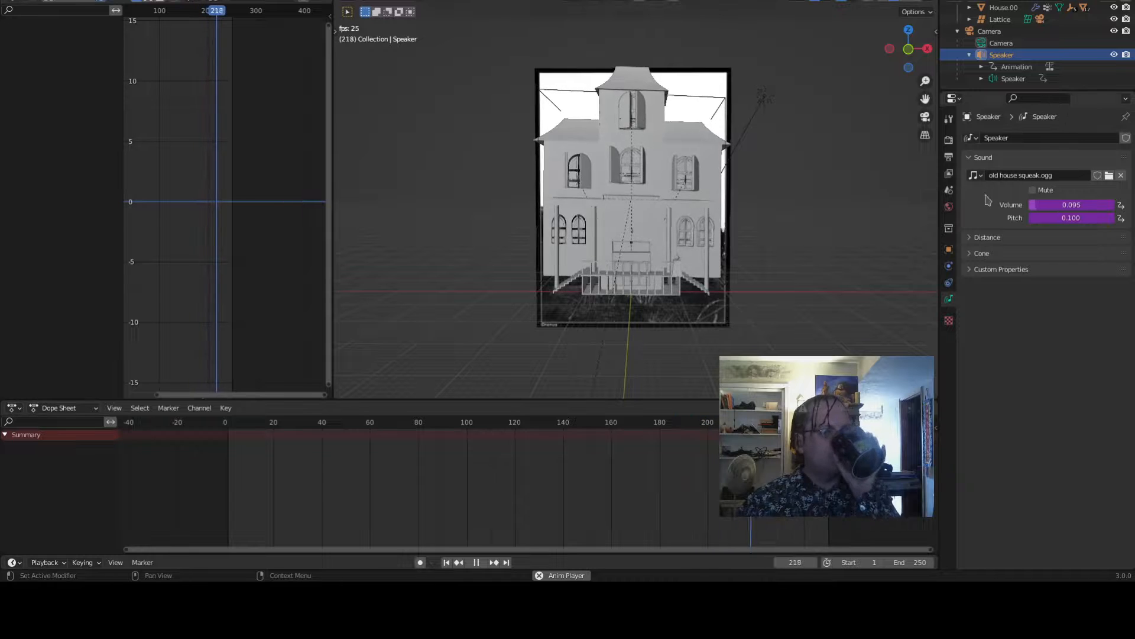
key("space")
- Open the pitch driver's settings to inspect its scripted expression
right_click(1043, 219)
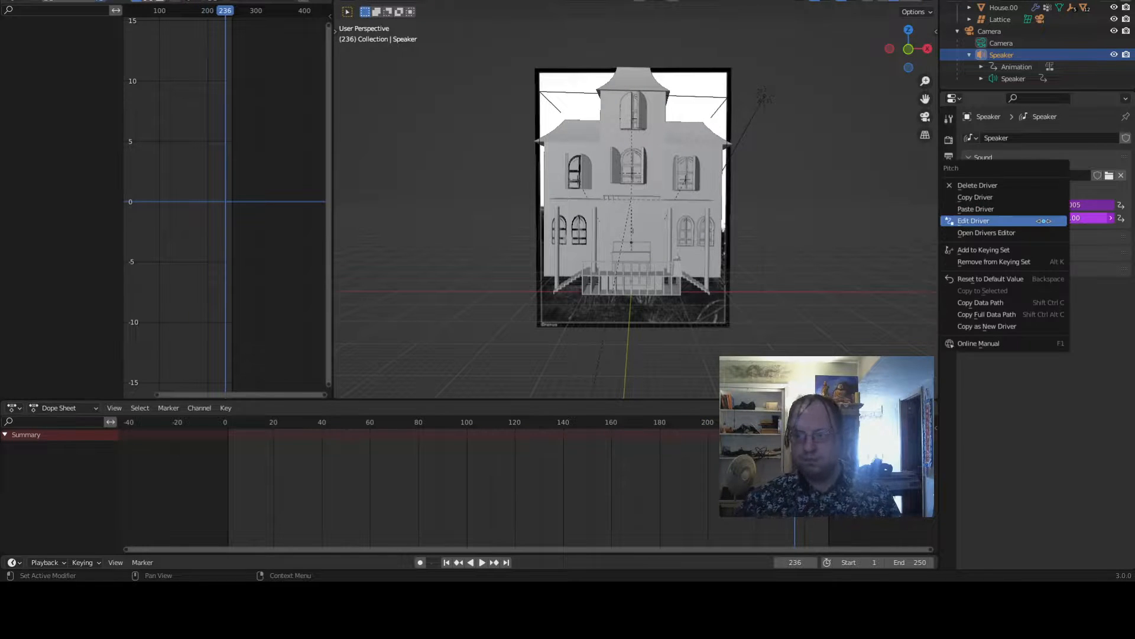
left_click(1044, 220)
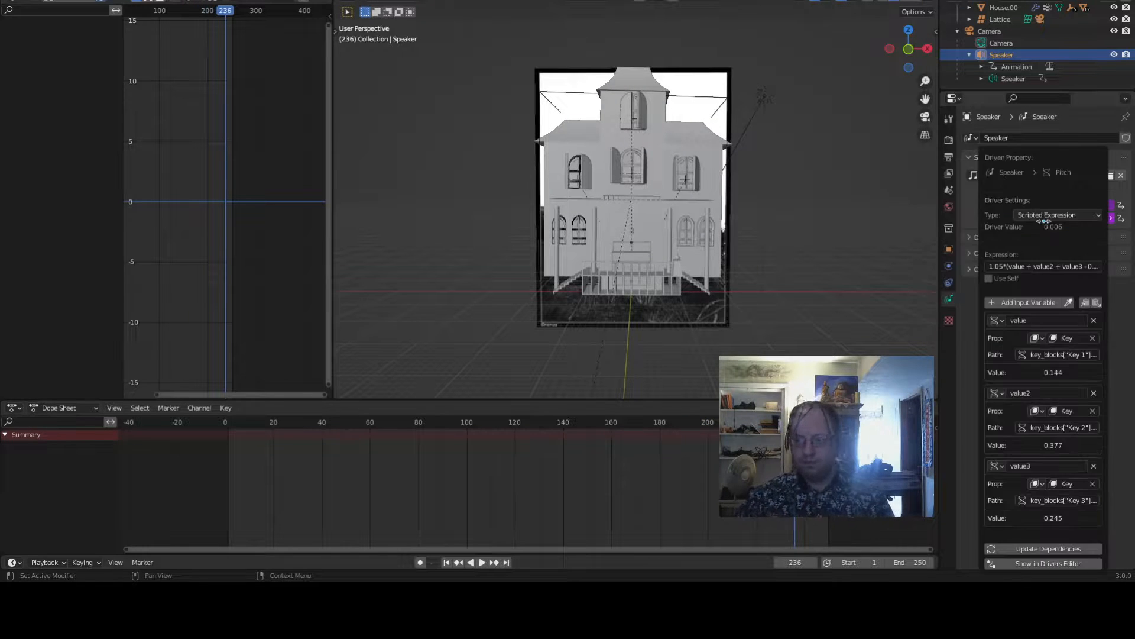
left_click(1021, 267)
key("End")
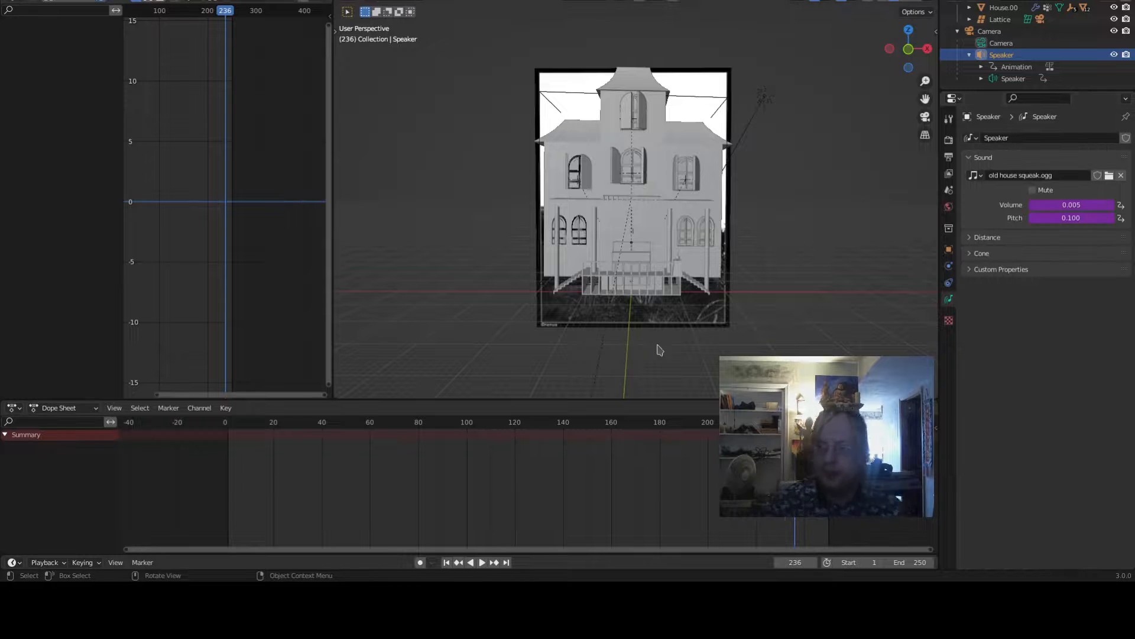
- Play the animation again from the start
left_click(447, 562)
key("space")
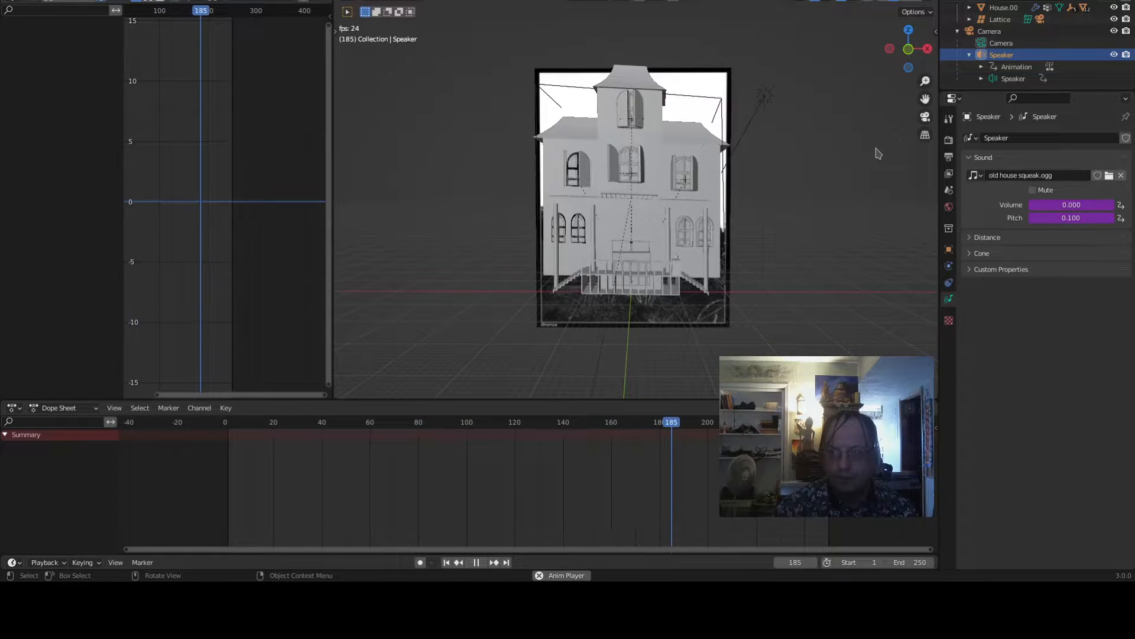
- Open the volume driver's settings to inspect its scripted expression
right_click(1106, 207)
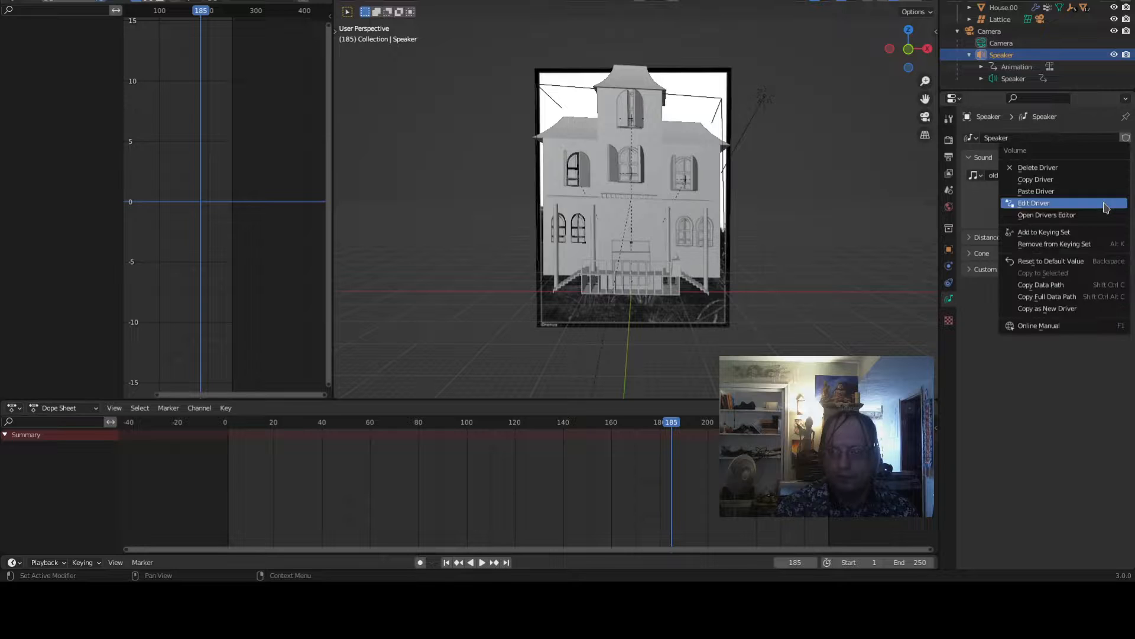
left_click(1065, 227)
right_click(1075, 211)
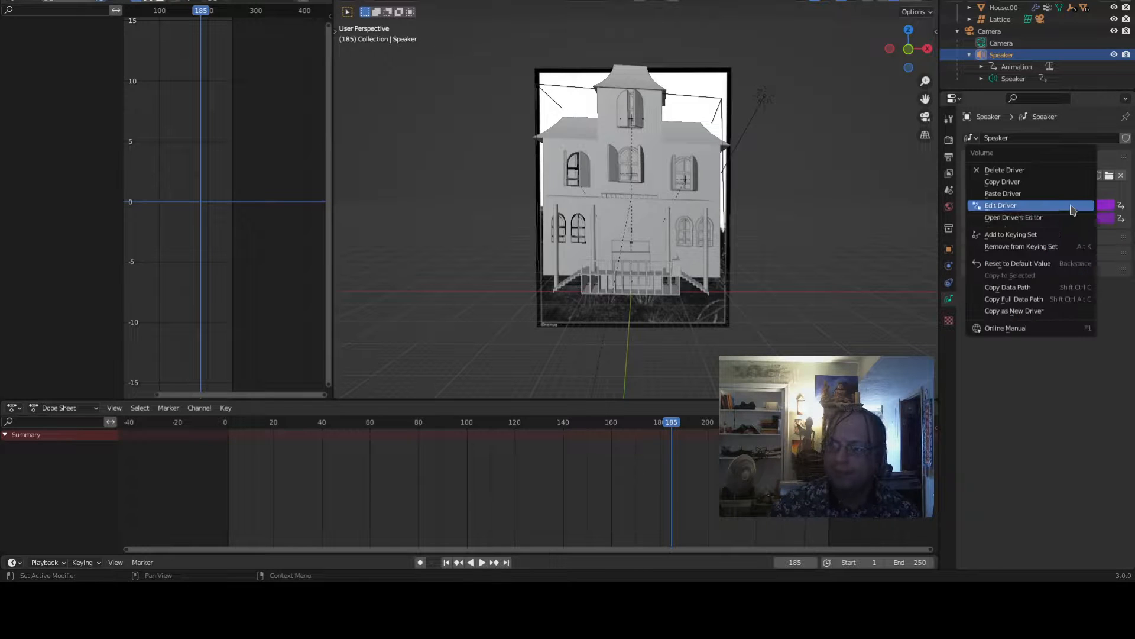
left_click(1070, 211)
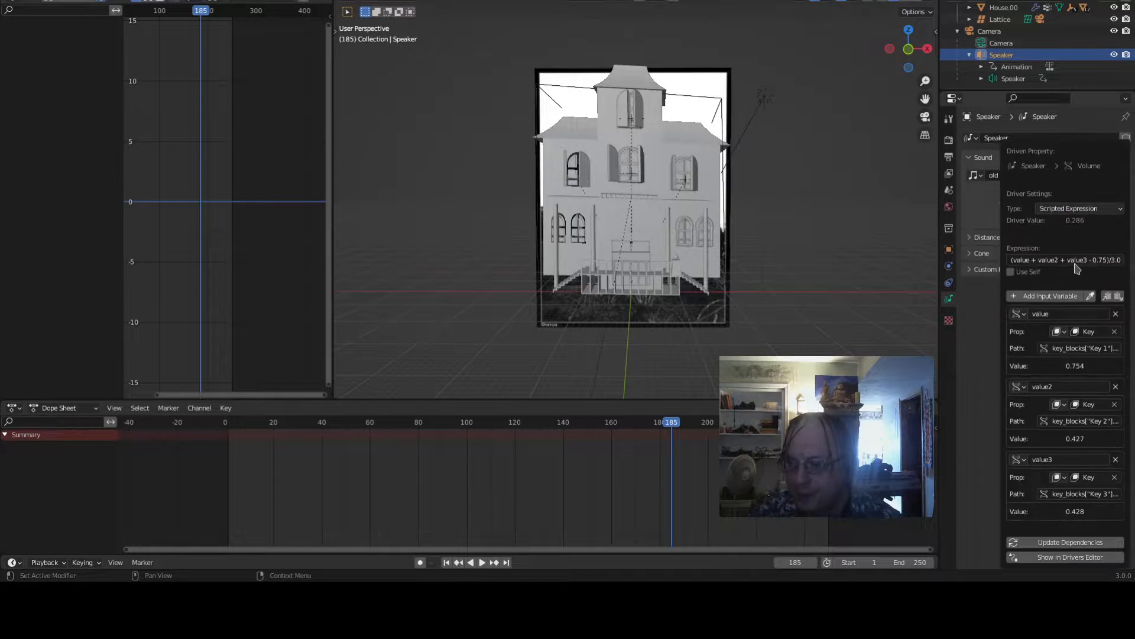
left_click(1075, 260)
key("End")
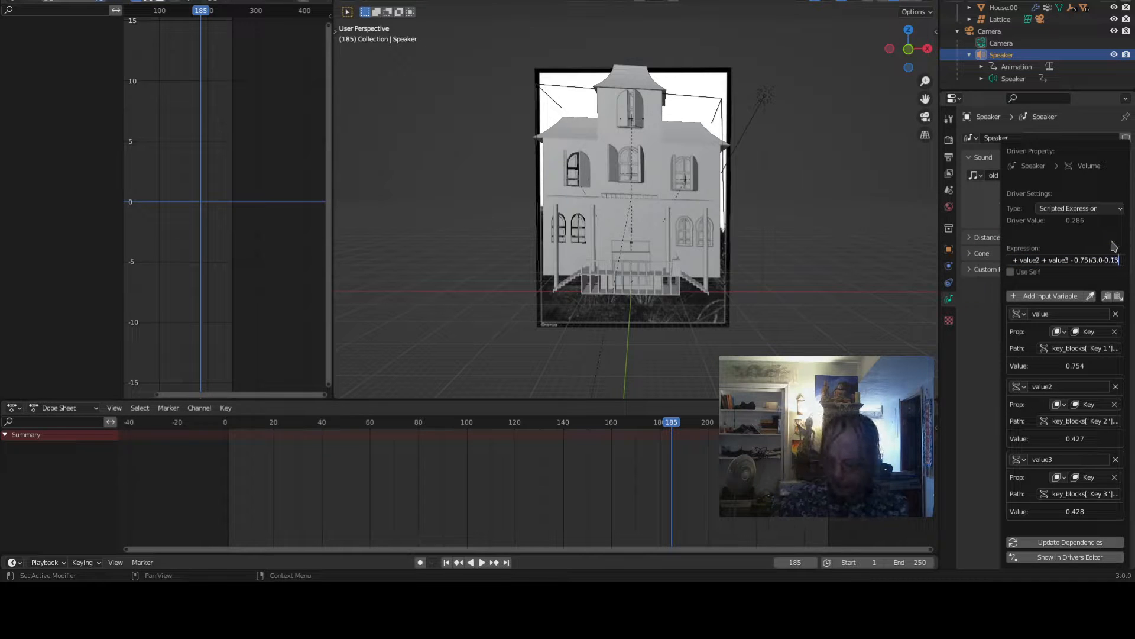
- Play the animation from the start and stop it again
left_click(446, 562)
key("space")
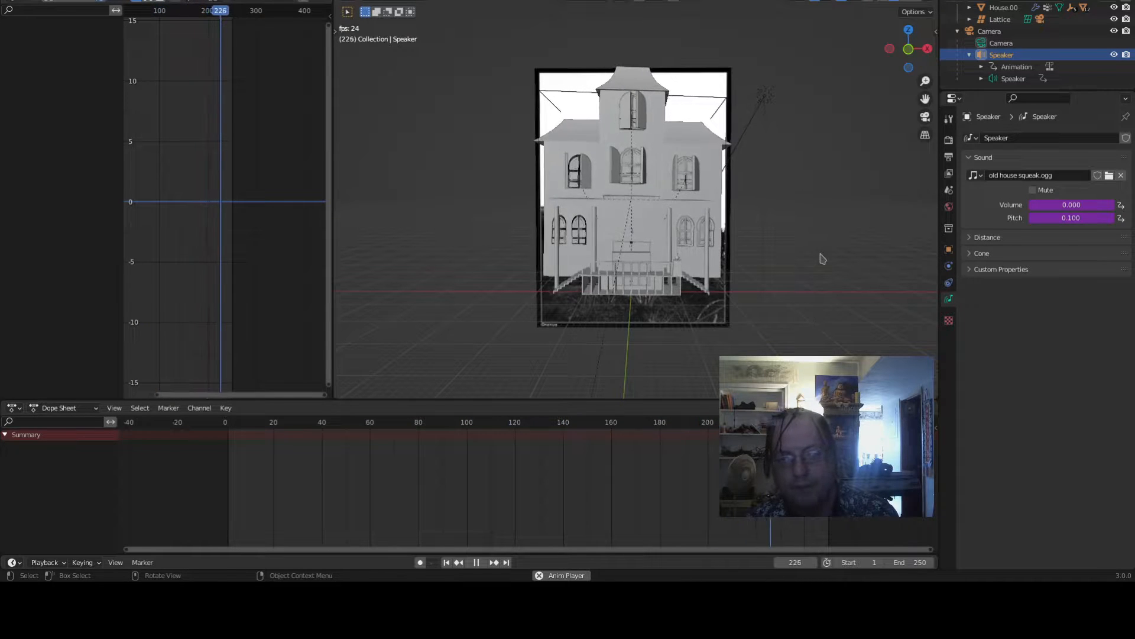
key("space")
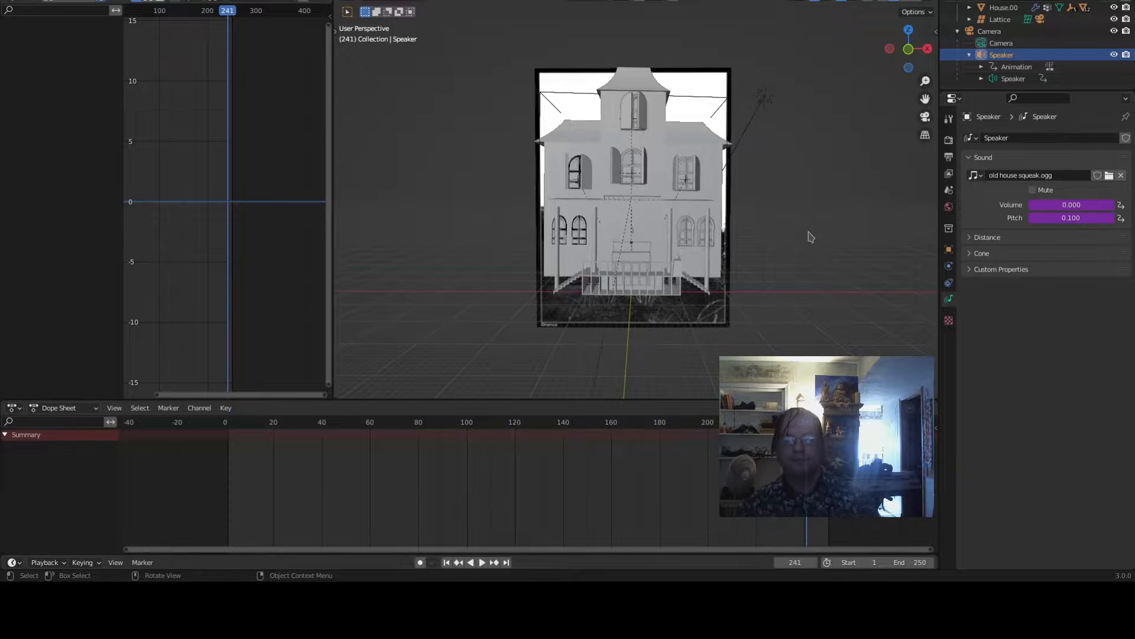
- Switch the viewport to rendered shading and orbit around the house to inspect it
scroll(811, 237, "up", 3)
key("z")
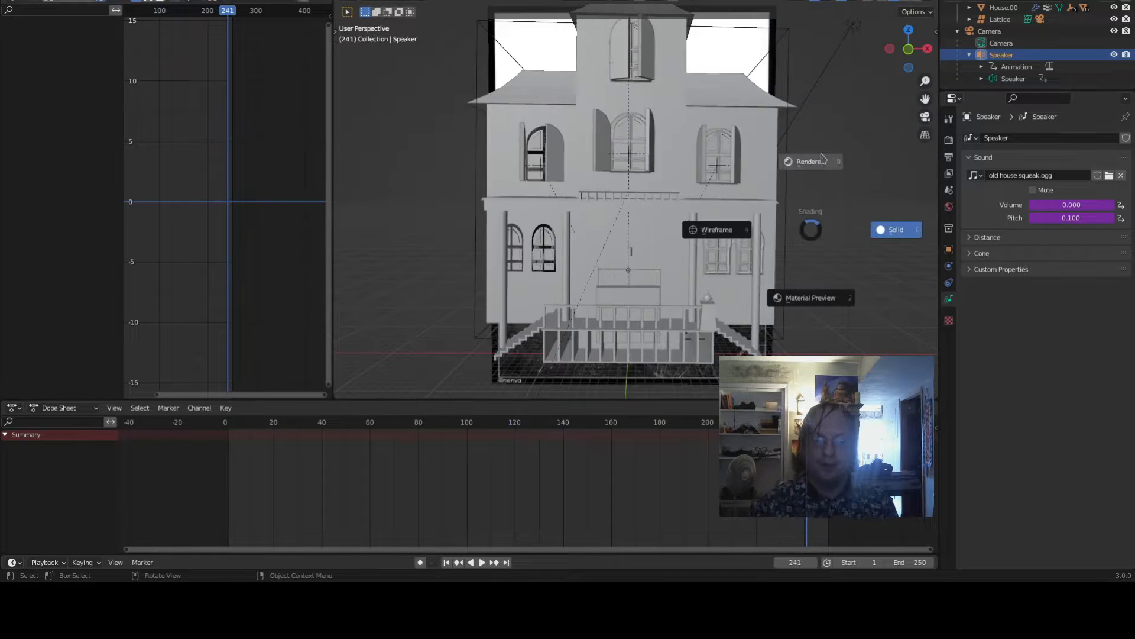
left_click(822, 158)
mouse_move(818, 157)
middle_mouse_down()
mouse_move(816, 180)
mouse_move(793, 183)
mouse_move(685, 304)
middle_mouse_up()
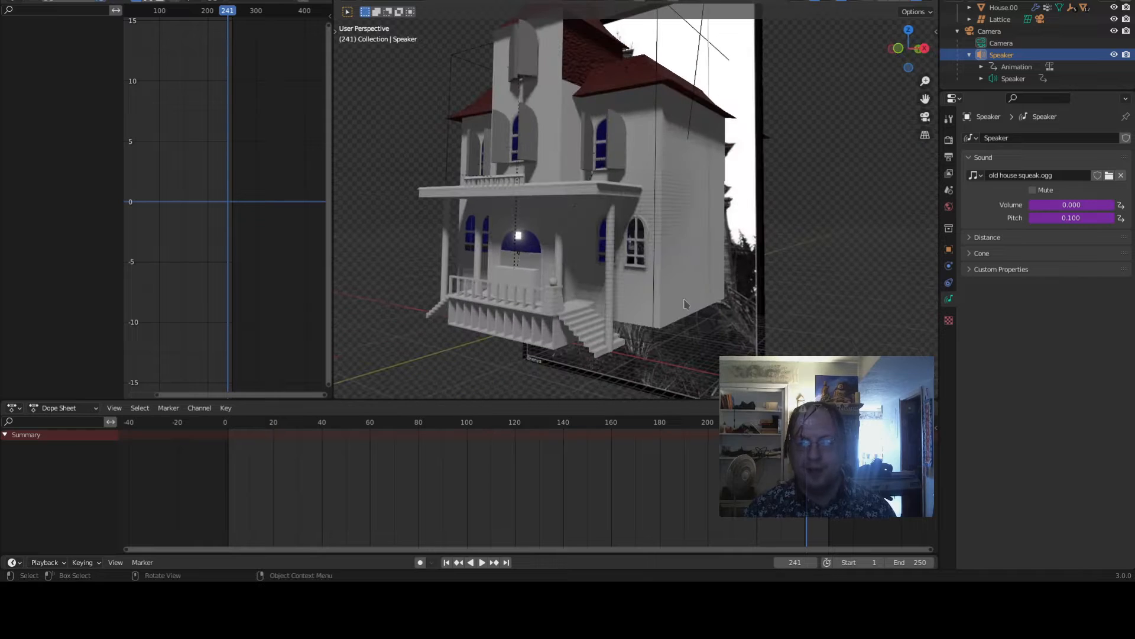
middle_click_drag(596, 335, 743, 314)
scroll(733, 312, "down", 3)
scroll(744, 314, "up", 3)
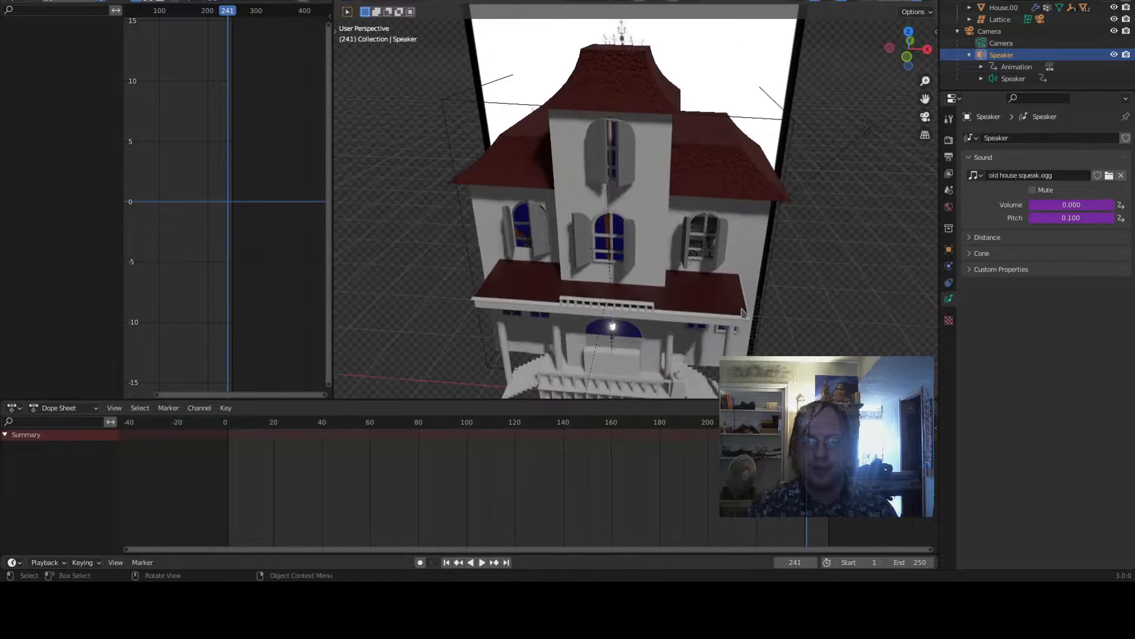
scroll(744, 314, "down", 1)
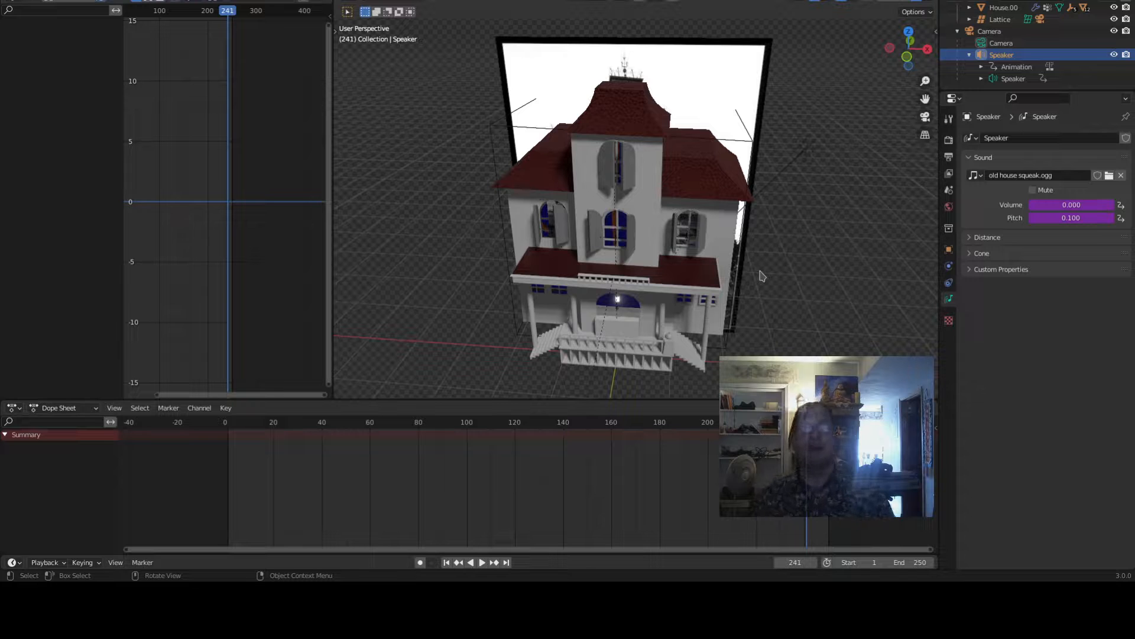
scroll(762, 276, "up", 8)
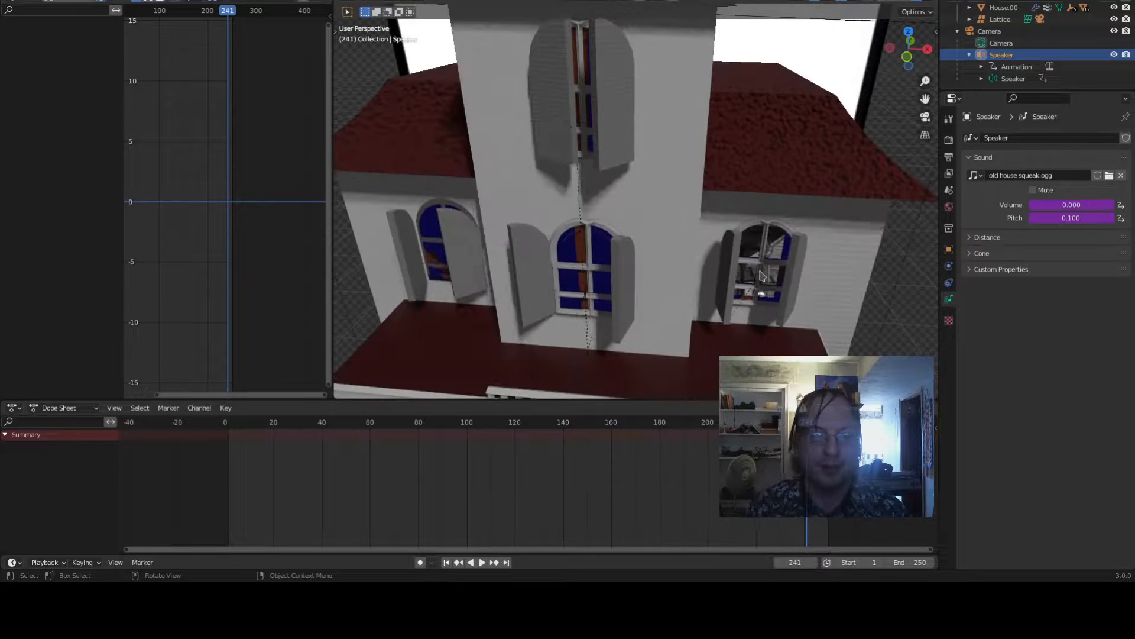
middle_click_drag(762, 290, 705, 304)
scroll(657, 340, "down", 6)
middle_click_drag(651, 346, 640, 368)
scroll(569, 246, "up", 3)
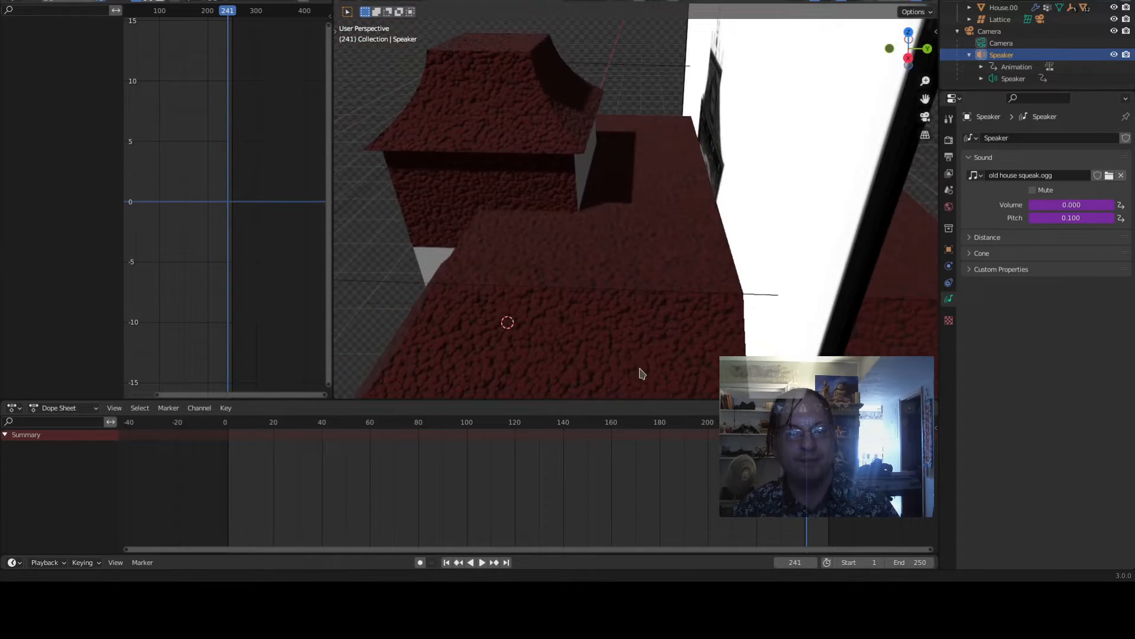
- In edit mode, assign the Wall Boards material to the exposed face under the upper roof
left_click(513, 195)
key("Tab")
left_click(512, 193)
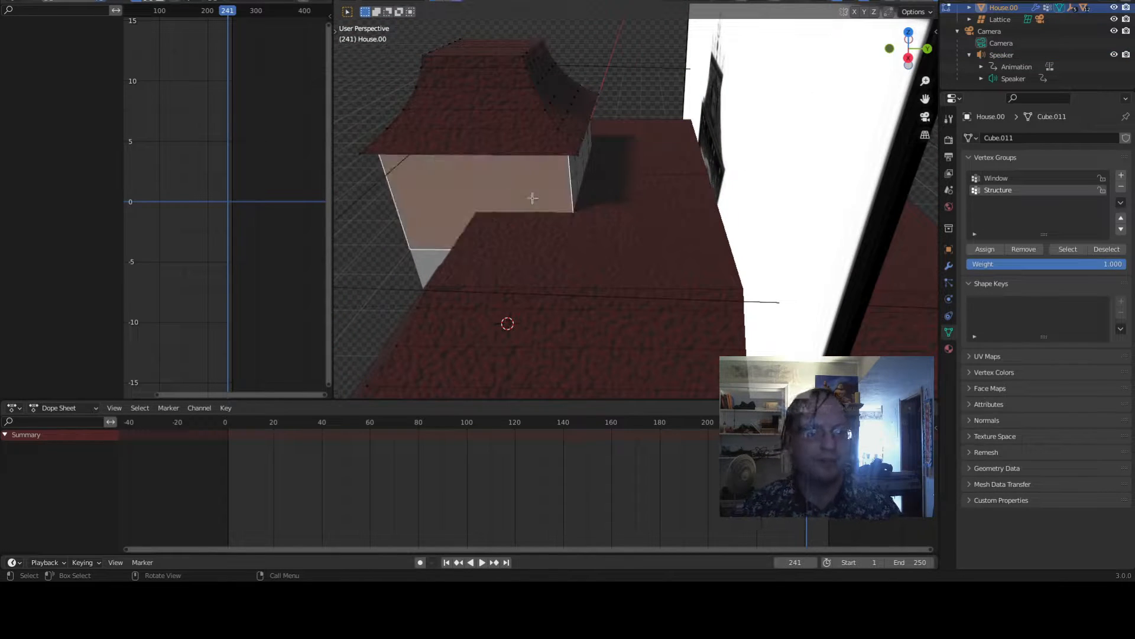
left_click(950, 348)
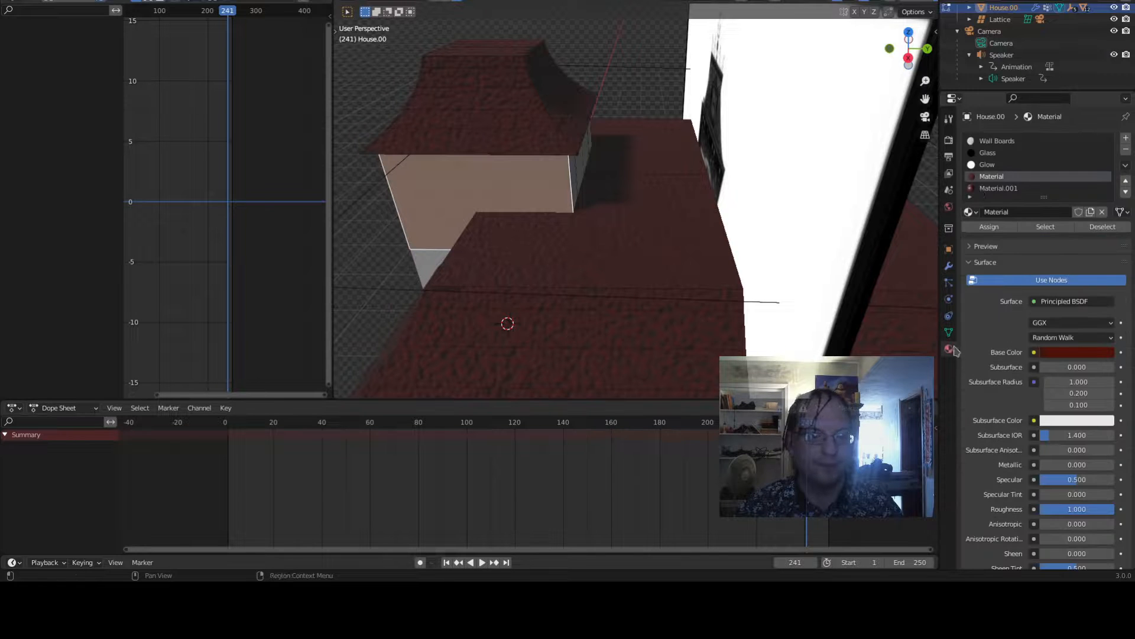
left_click(988, 142)
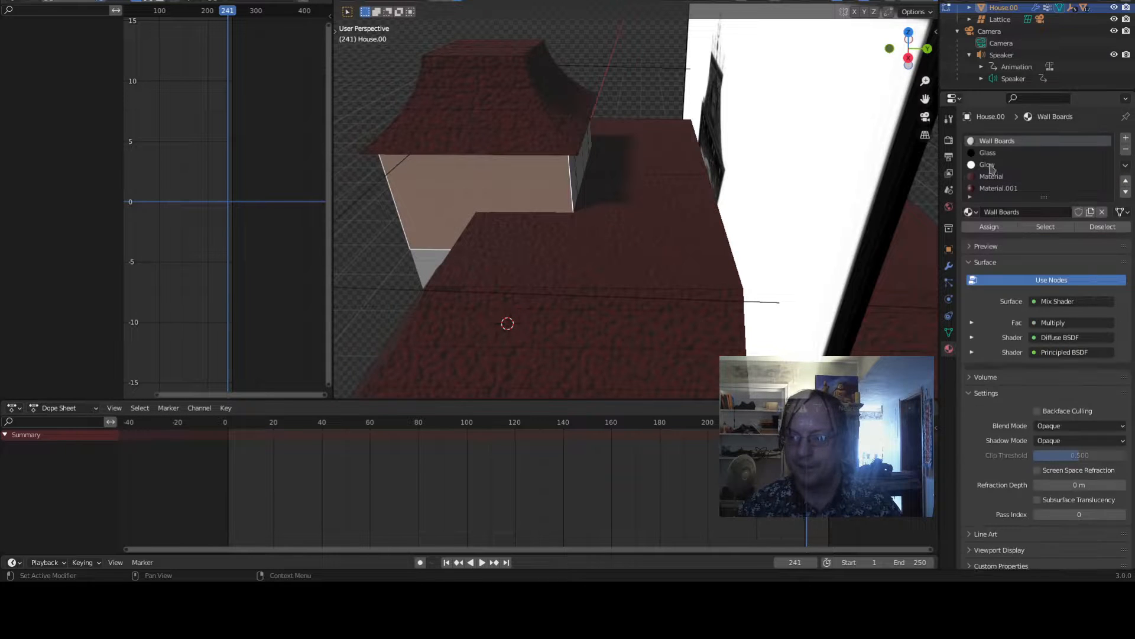
left_click(990, 226)
middle_click_drag(515, 225, 567, 221)
scroll(567, 222, "down", 3)
key("Tab")
- Save the blend file
middle_click_drag(701, 255, 733, 271)
scroll(732, 271, "up", 3)
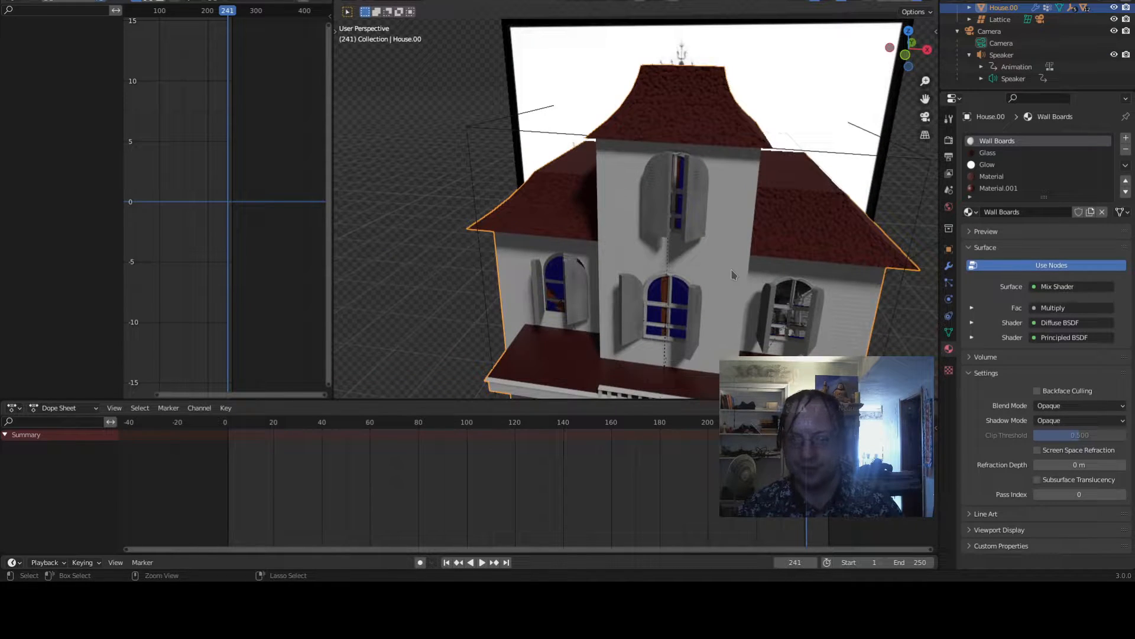
scroll(733, 281, "down", 3)
middle_click_drag(734, 278, 696, 233)
key("ctrl+s")
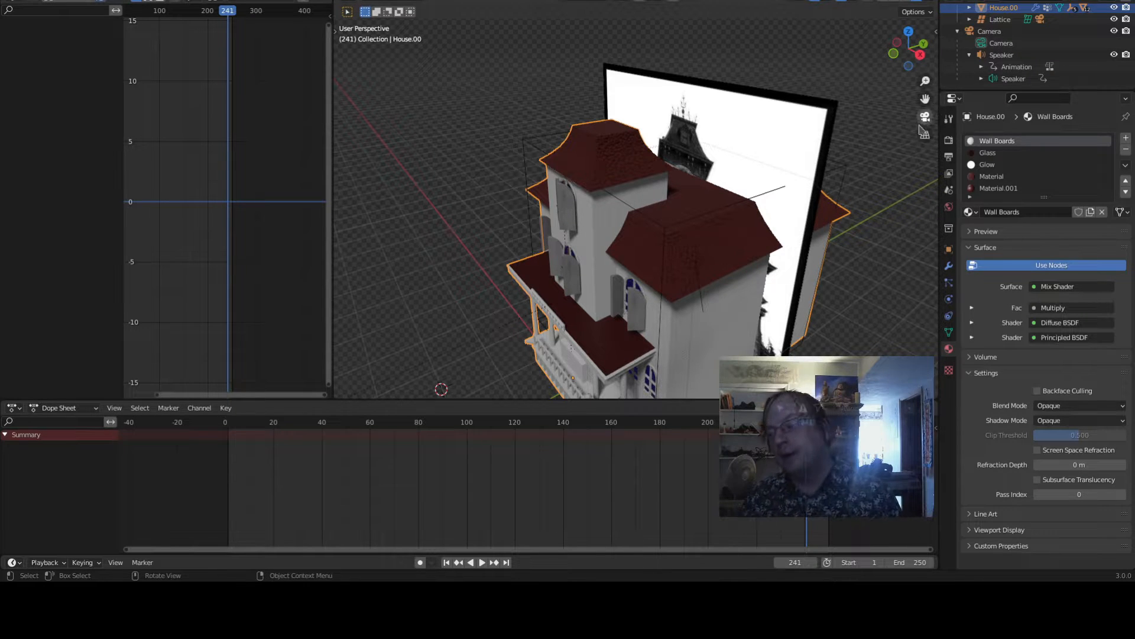
- Orbit and zoom around the rendered house to examine its roofs, windows and shutters
scroll(892, 200, "down", 4)
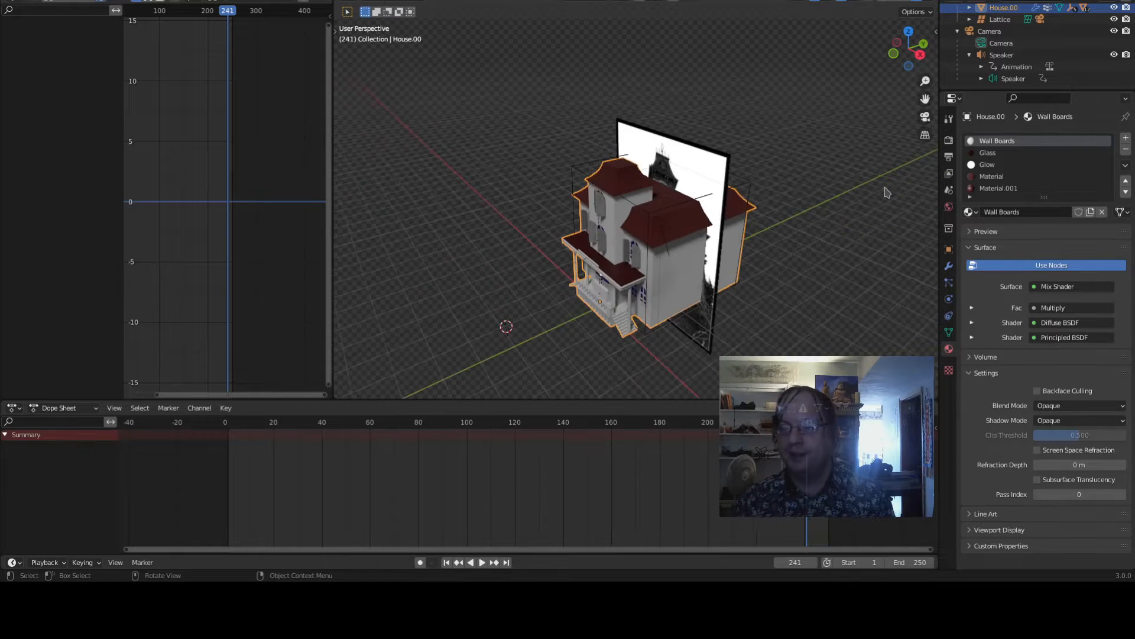
middle_click_drag(887, 191, 849, 185)
middle_click_drag(493, 263, 601, 246)
scroll(641, 242, "up", 6)
scroll(640, 243, "down", 6)
scroll(500, 198, "down", 6)
scroll(601, 246, "up", 4)
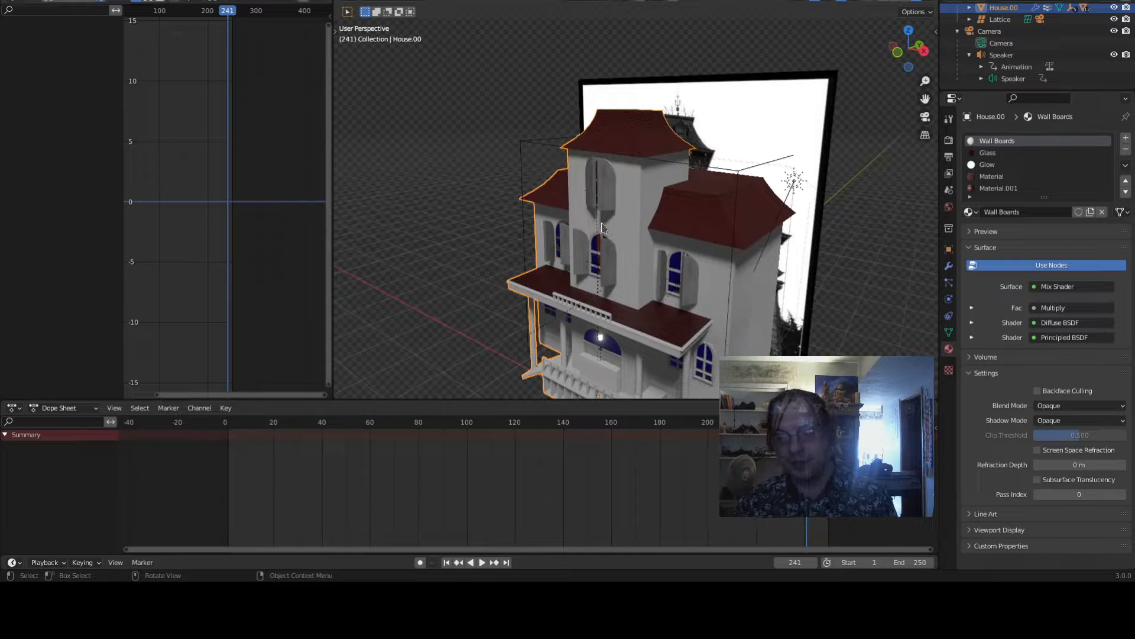
middle_click_drag(608, 211, 584, 227)
scroll(584, 228, "up", 4)
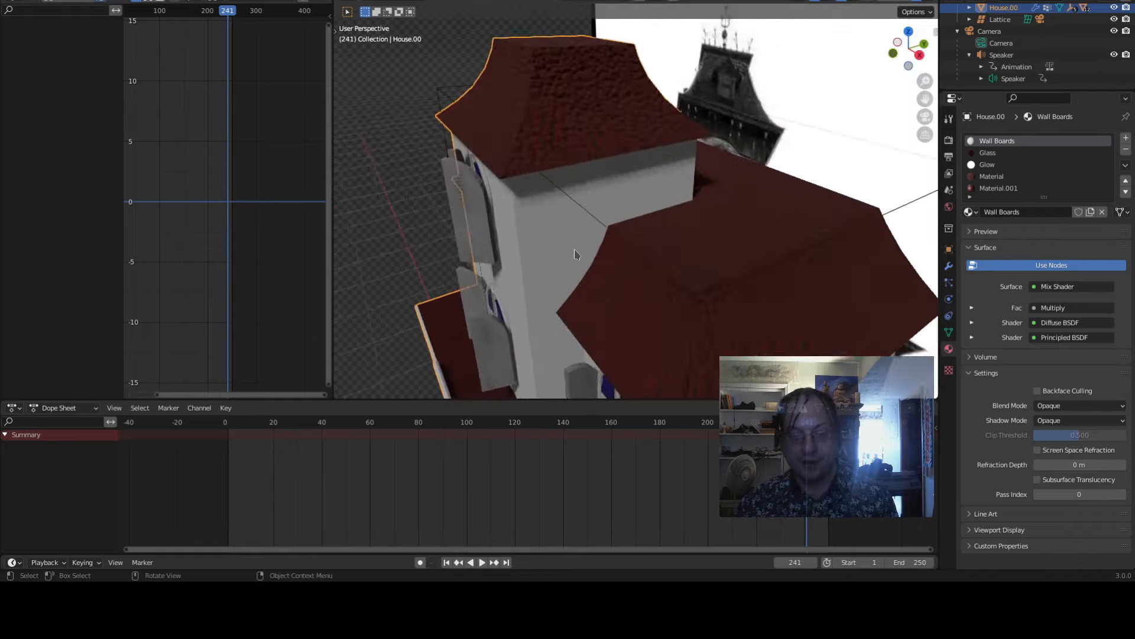
middle_click_drag(604, 264, 589, 163, "shift")
scroll(680, 162, "up", 2)
scroll(589, 164, "down", 1)
scroll(589, 165, "down", 3)
scroll(598, 171, "up", 2)
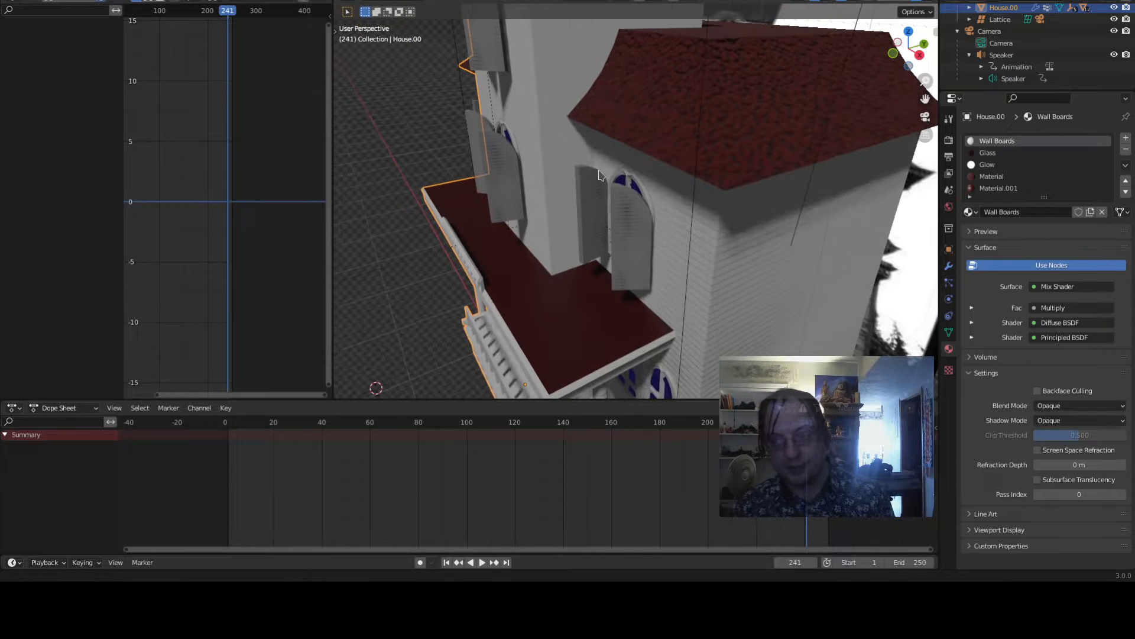
middle_click_drag(599, 173, 641, 197)
scroll(709, 177, "up", 4)
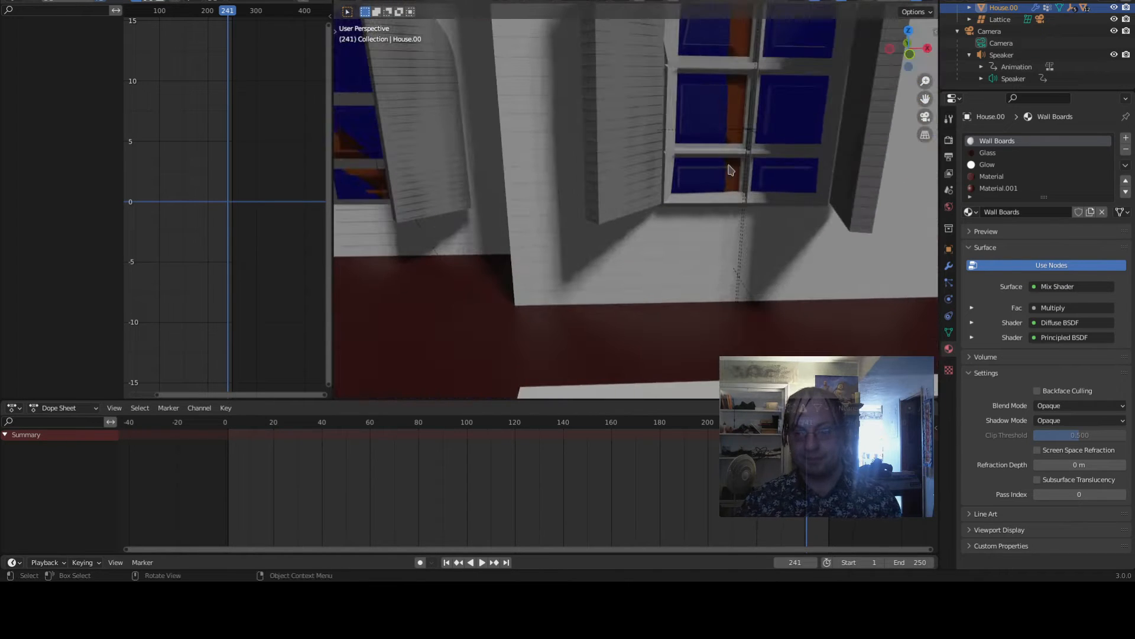
middle_click_drag(728, 160, 680, 274, "shift")
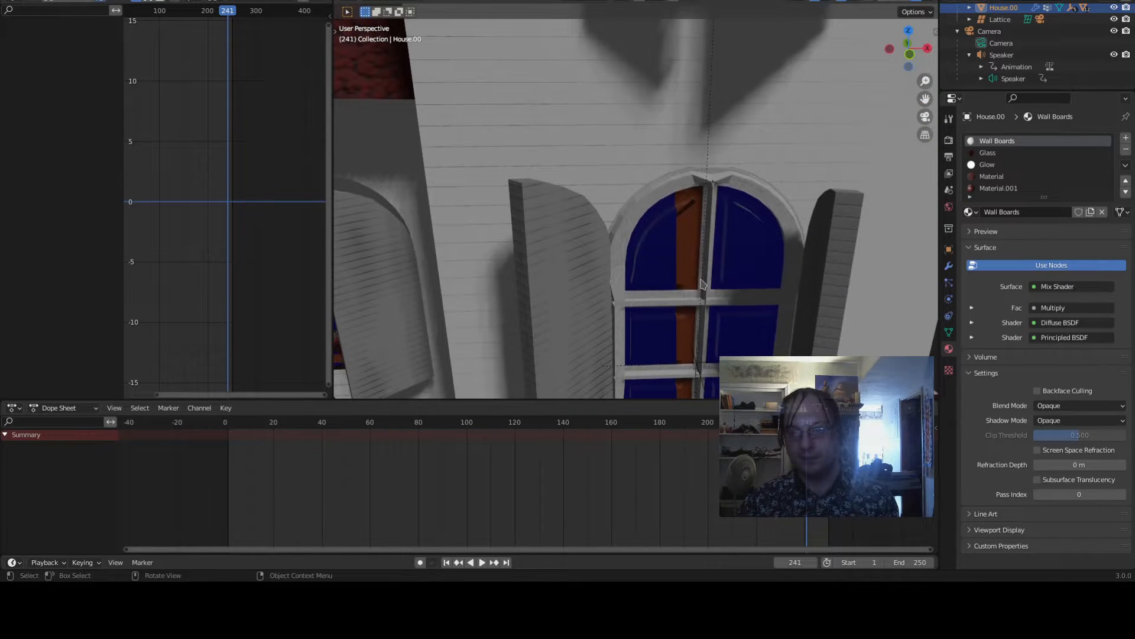
scroll(709, 378, "down", 8)
middle_click_drag(721, 346, 692, 315)
scroll(693, 340, "down", 4)
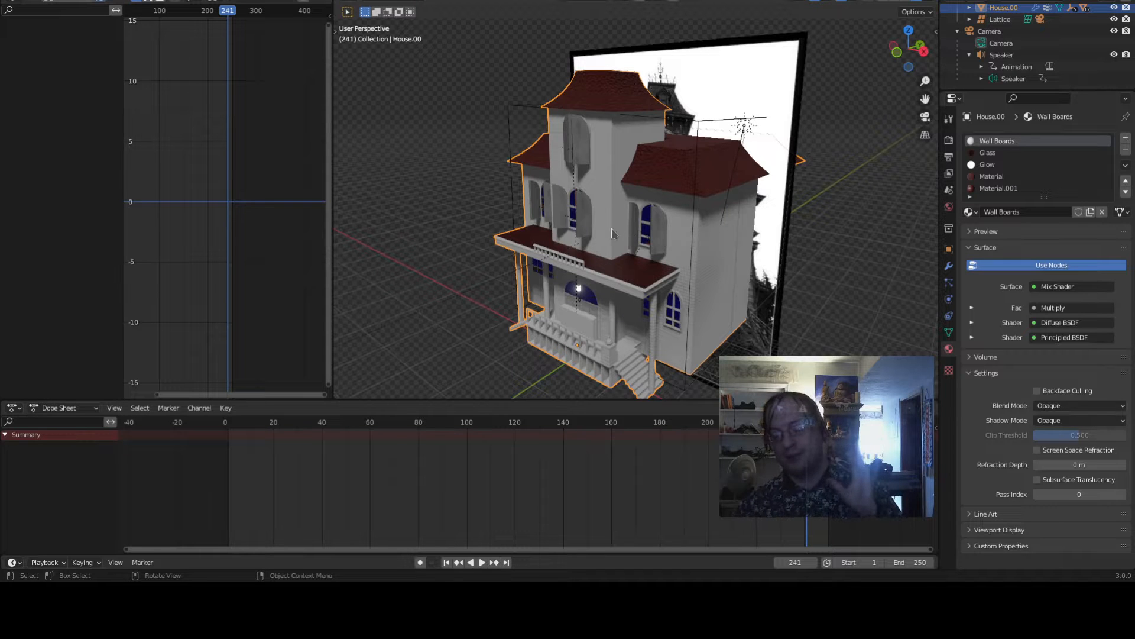
middle_click_drag(613, 233, 613, 260)
scroll(654, 223, "up", 5)
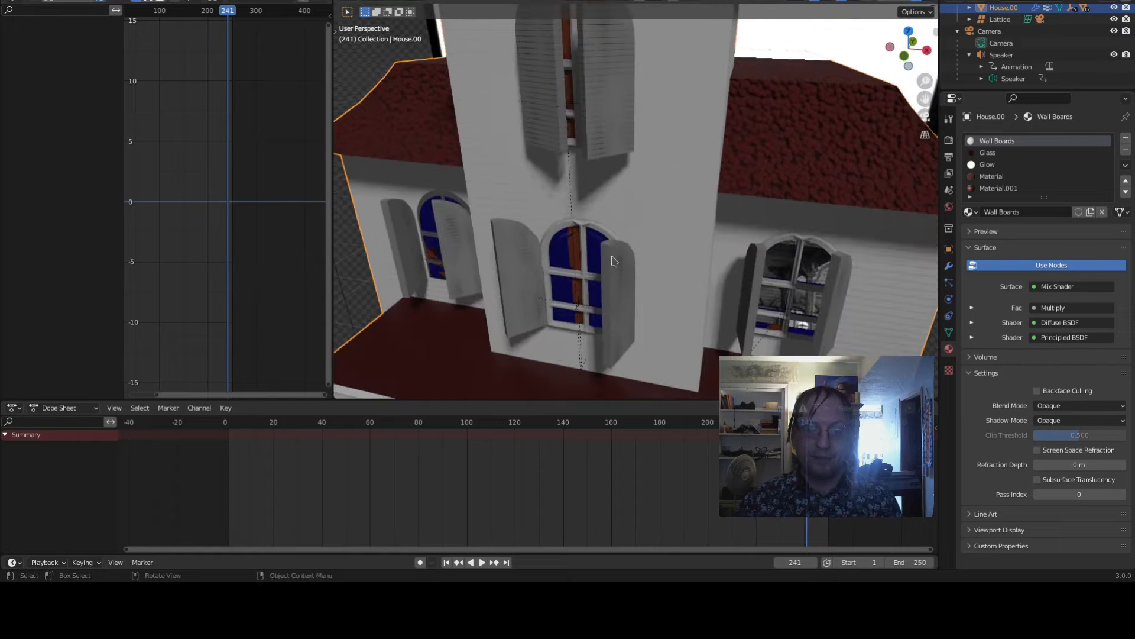
scroll(613, 260, "down", 5)
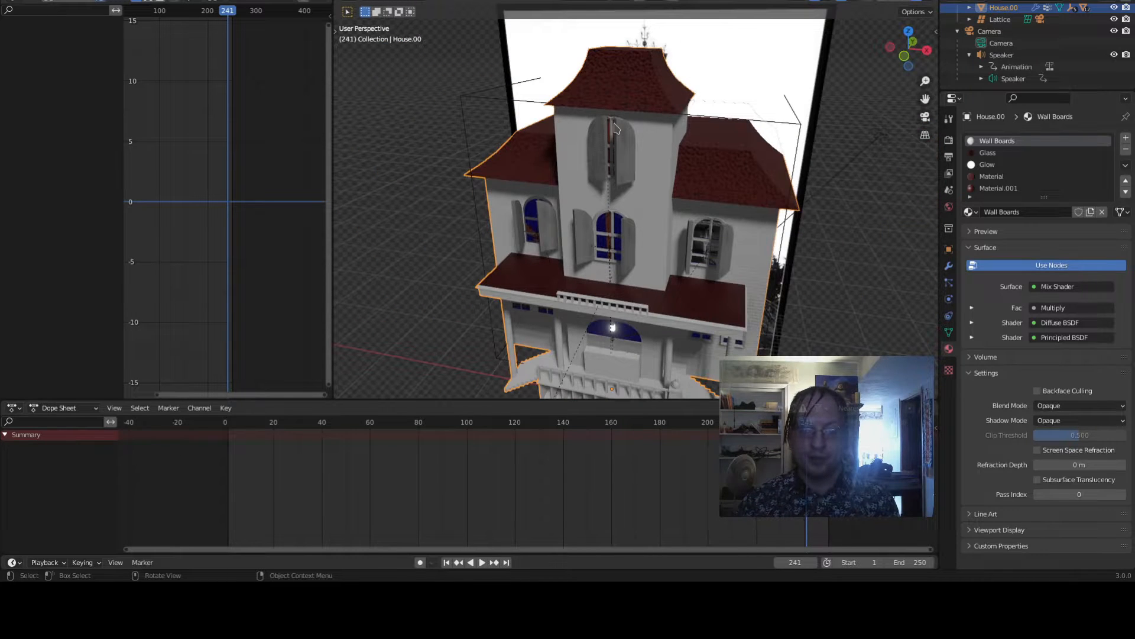
scroll(615, 128, "down", 4)
middle_click_drag(615, 128, 725, 256)
scroll(653, 273, "down", 3)
scroll(735, 273, "up", 2)
scroll(691, 259, "up", 5)
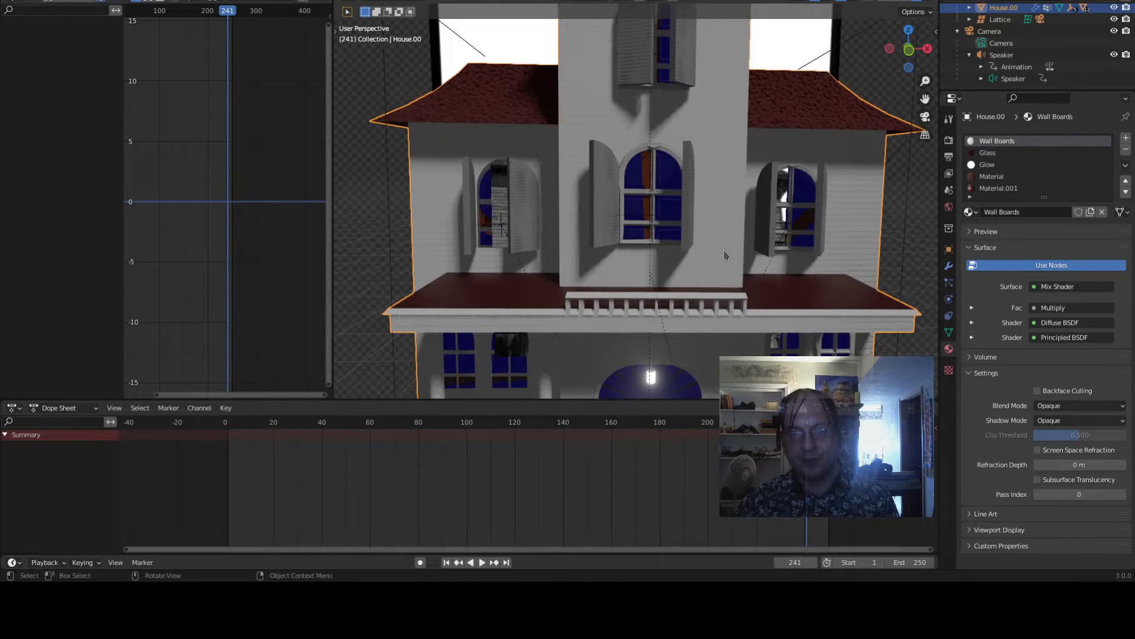
- Select the window glass and examine its shader node tree
left_click(667, 212)
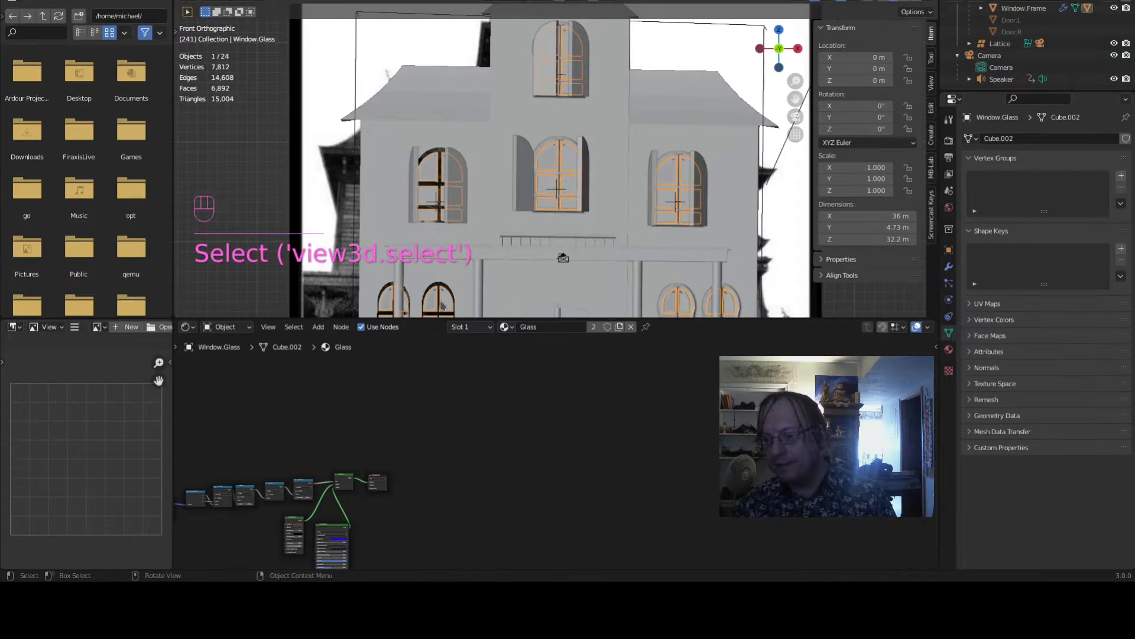
scroll(476, 421, "up", 4)
scroll(377, 430, "up", 4)
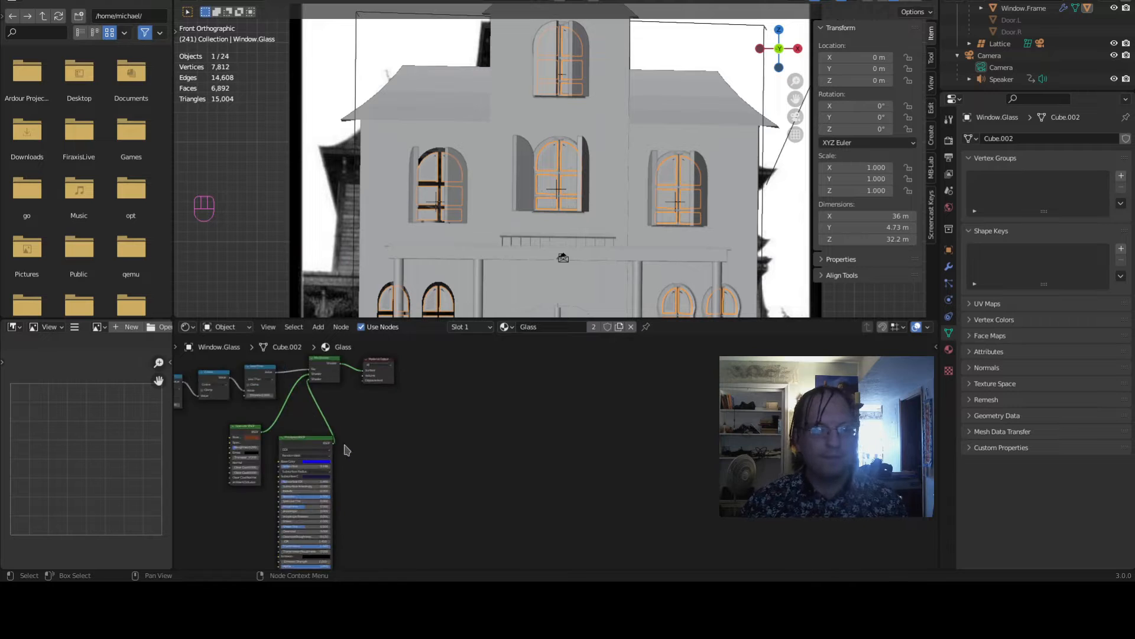
middle_click_drag(347, 448, 534, 466)
scroll(521, 466, "up", 7)
middle_click_drag(394, 449, 236, 473)
scroll(516, 255, "down", 5)
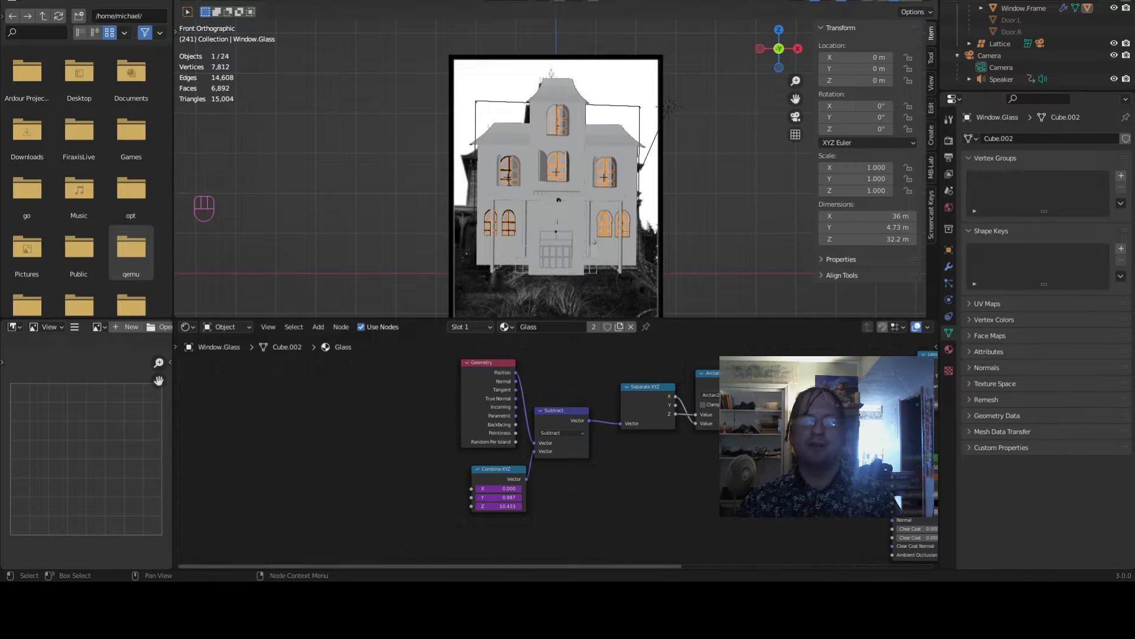
middle_click_drag(763, 547, 650, 504)
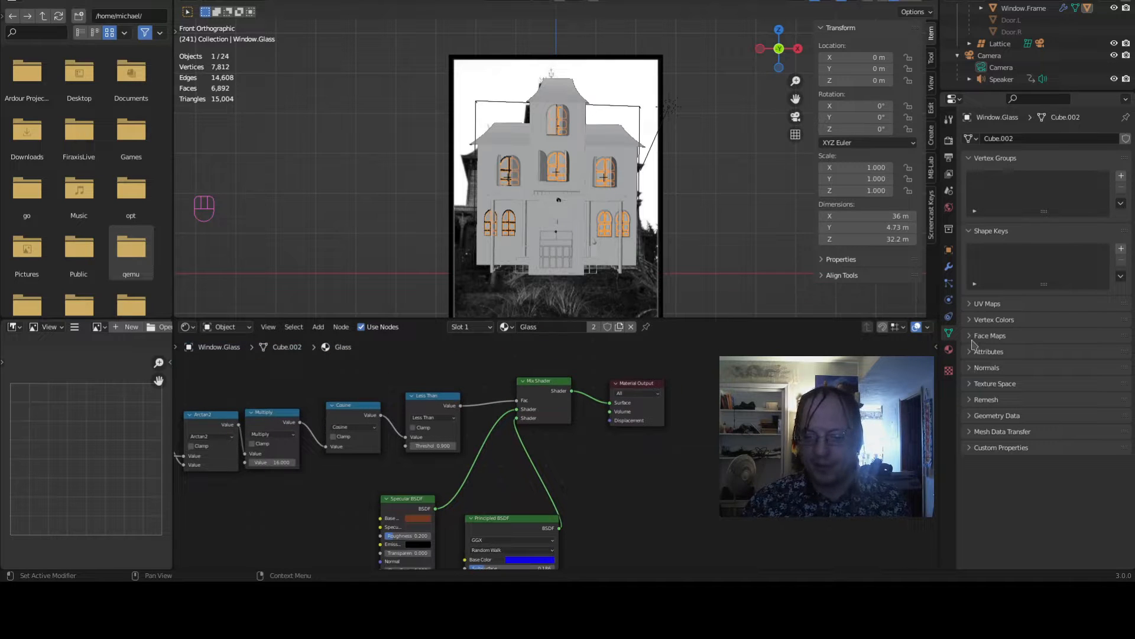
- Inspect the Glass material's settings and return to the main layout workspace
left_click(949, 350)
scroll(644, 212, "up", 4)
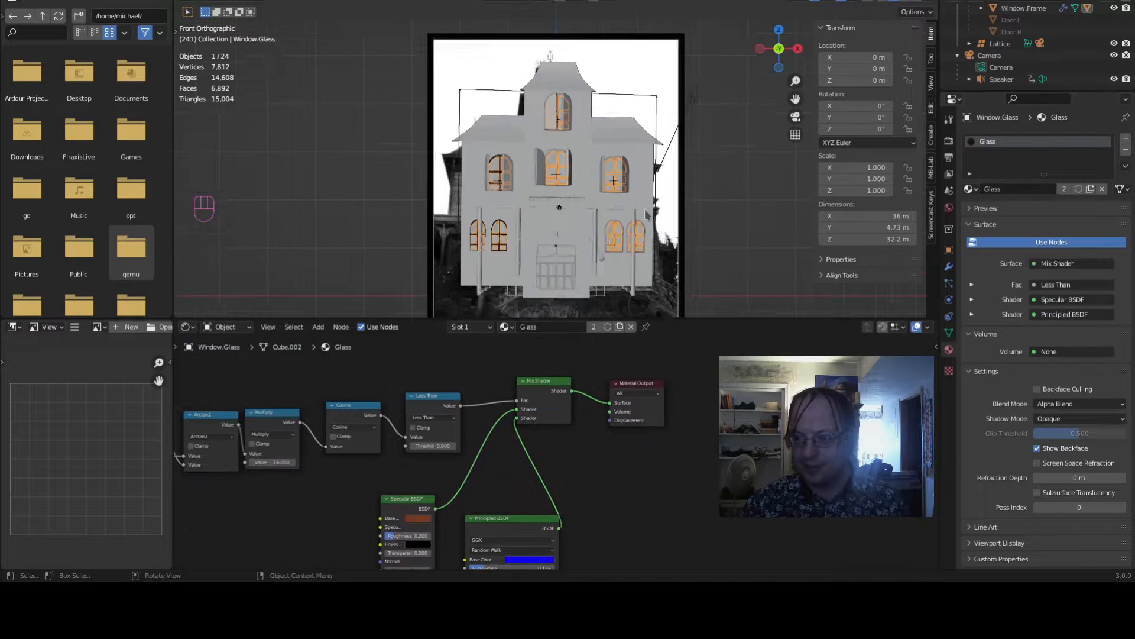
scroll(645, 211, "down", 2)
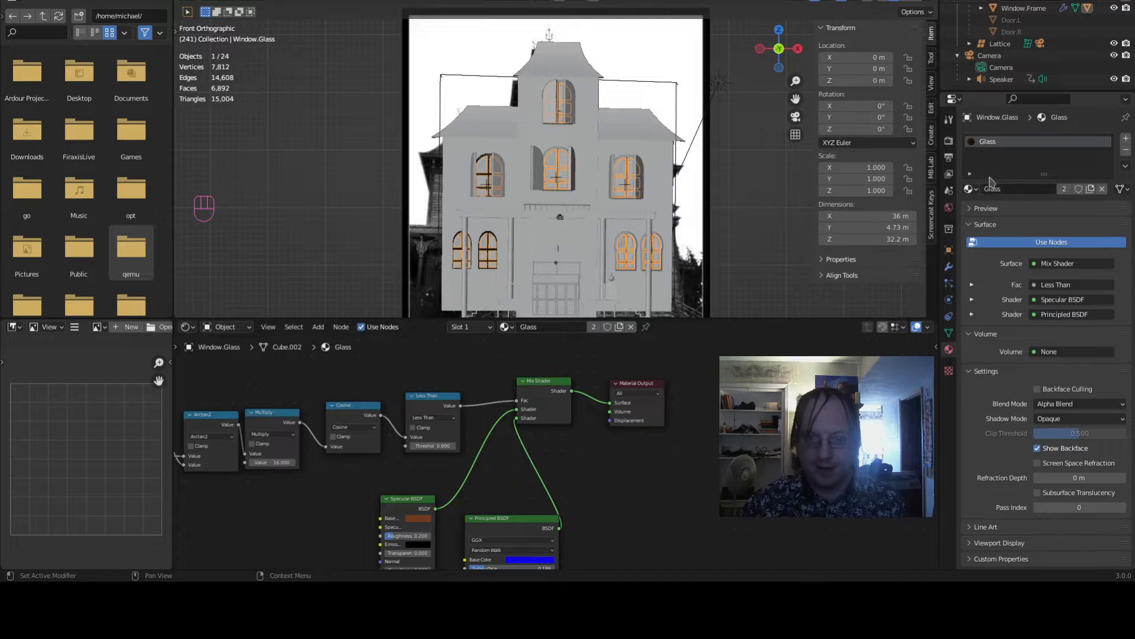
scroll(631, 138, "down", 2)
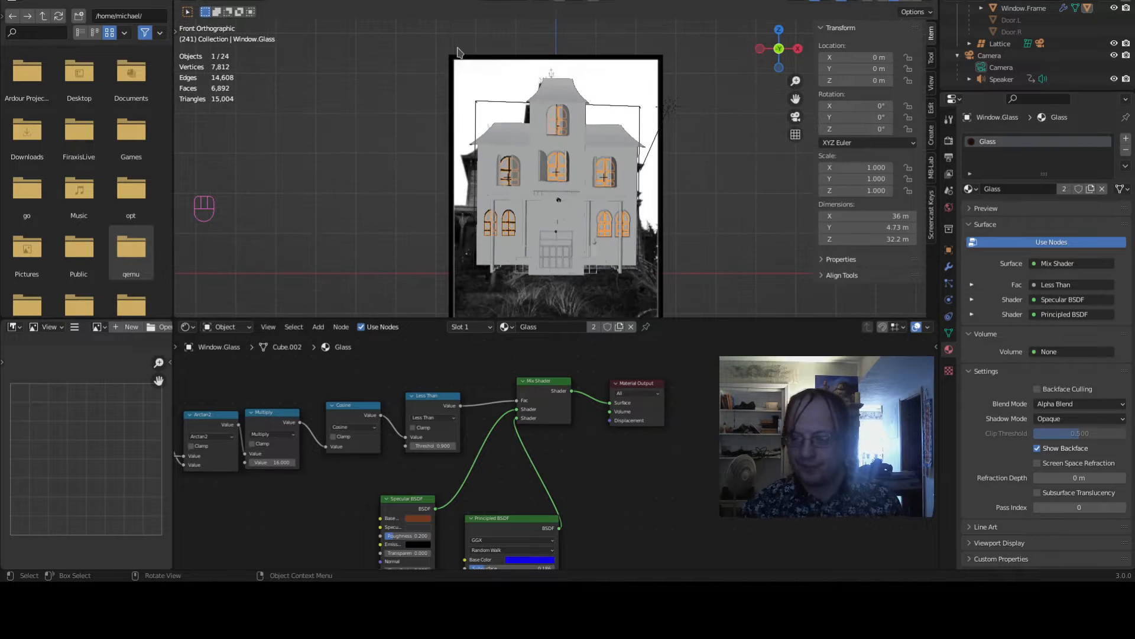
left_click(163, 0)
scroll(456, 178, "down", 3)
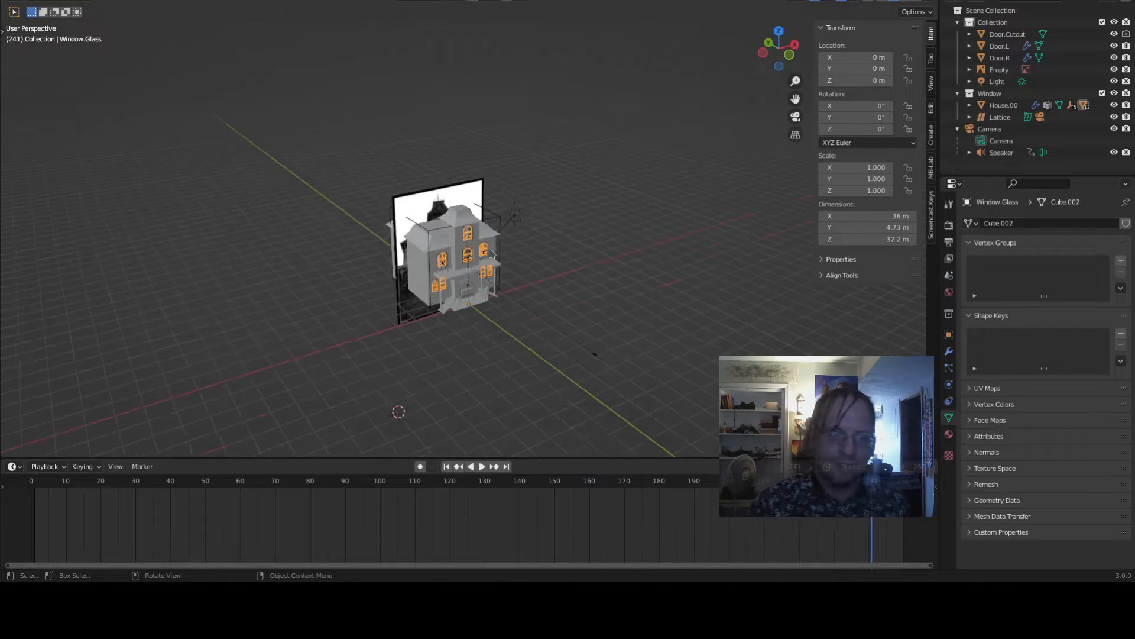
- Switch the viewport to rendered shading and zoom in on the house's front windows
mouse_move(510, 260)
middle_mouse_down()
mouse_move(382, 267)
mouse_move(452, 265)
middle_mouse_up()
scroll(452, 265, "up", 5)
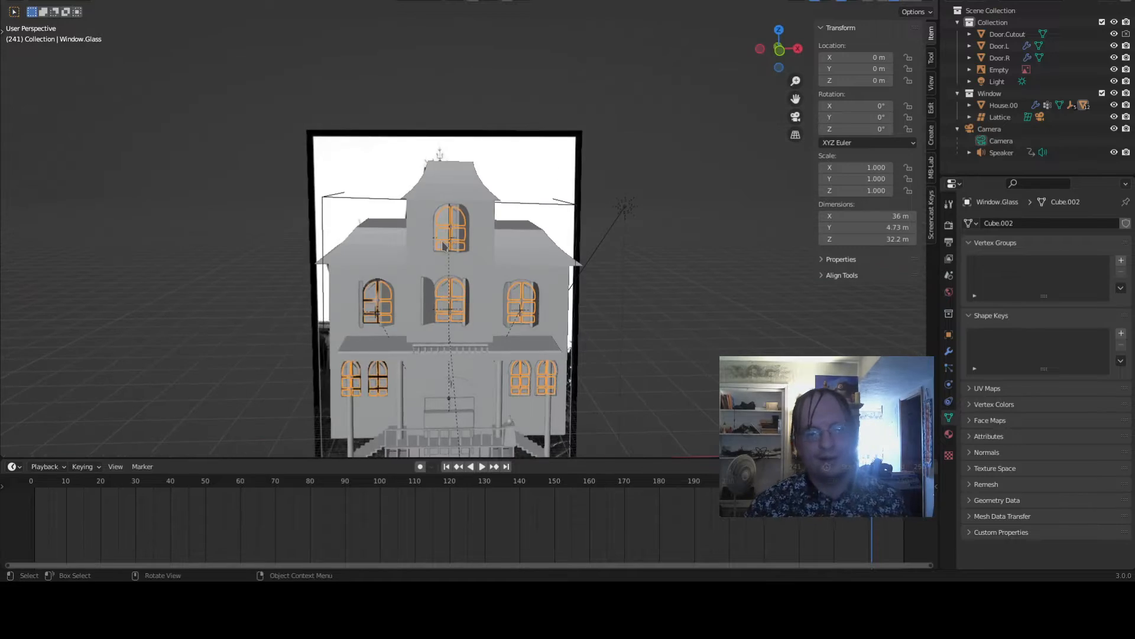
key("z")
left_click(528, 226)
scroll(528, 227, "up", 5)
middle_click_drag(514, 279, 700, 40, "shift")
scroll(718, 94, "down", 8)
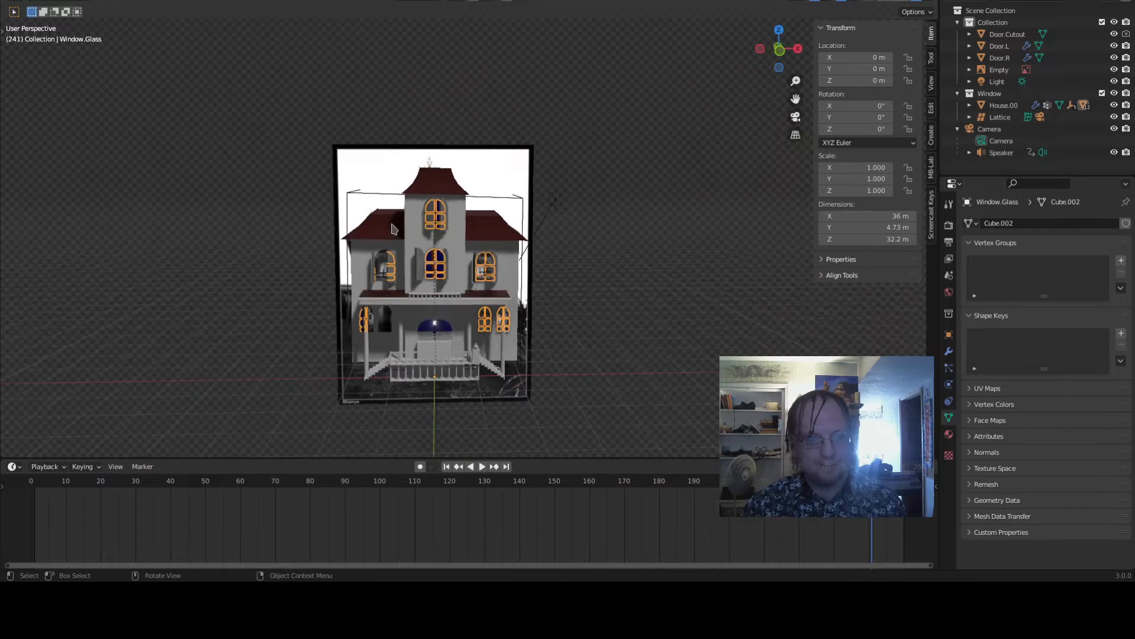
- Orbit and zoom around the house to examine the window glass and open shutters
middle_click_drag(391, 229, 395, 244)
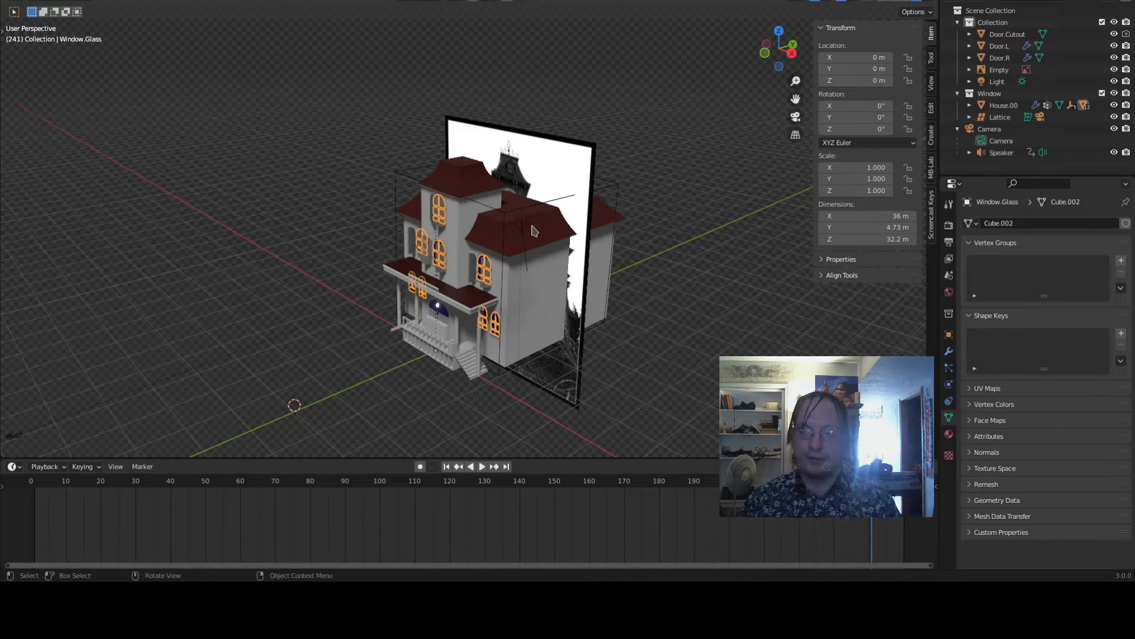
scroll(534, 231, "up", 5)
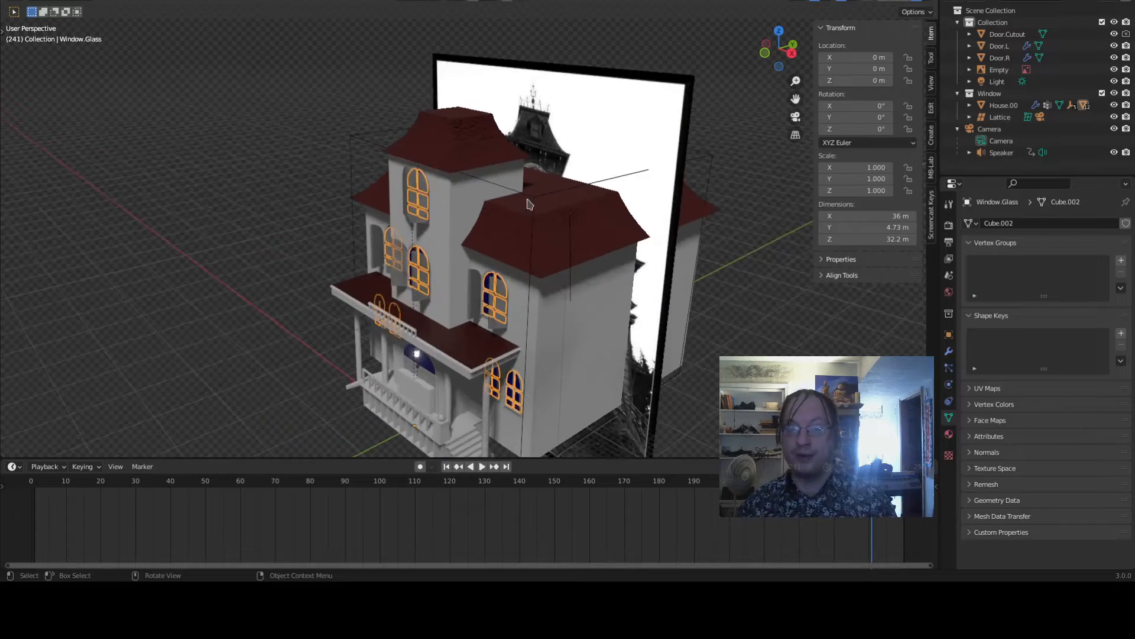
middle_click_drag(534, 231, 637, 191)
scroll(637, 192, "up", 6)
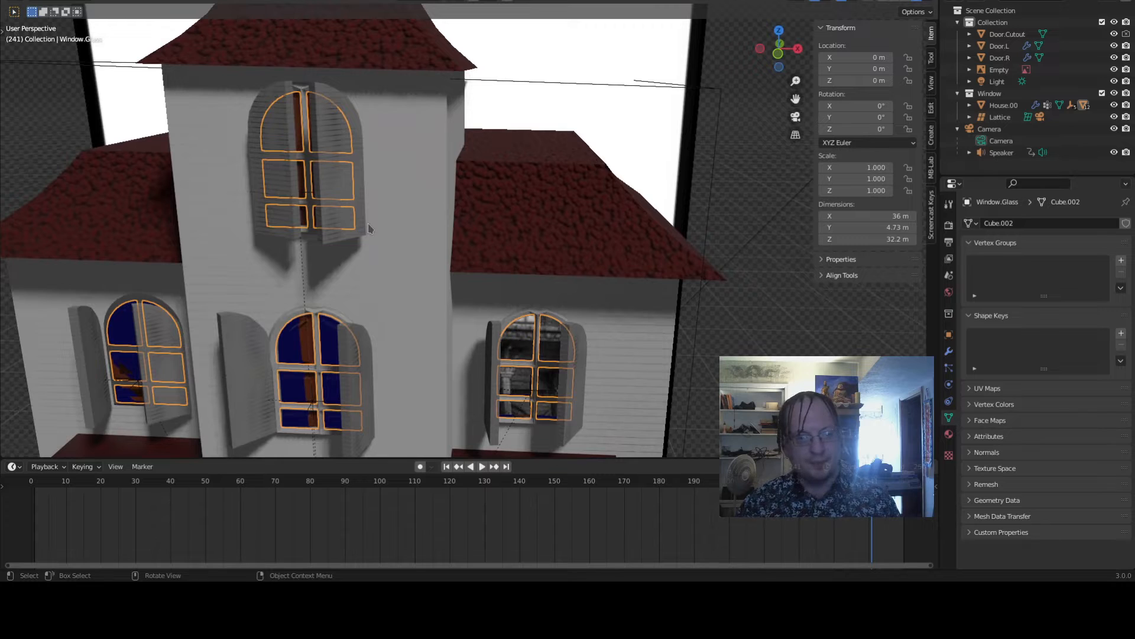
middle_click_drag(367, 224, 549, 262, "shift")
scroll(548, 262, "up", 2)
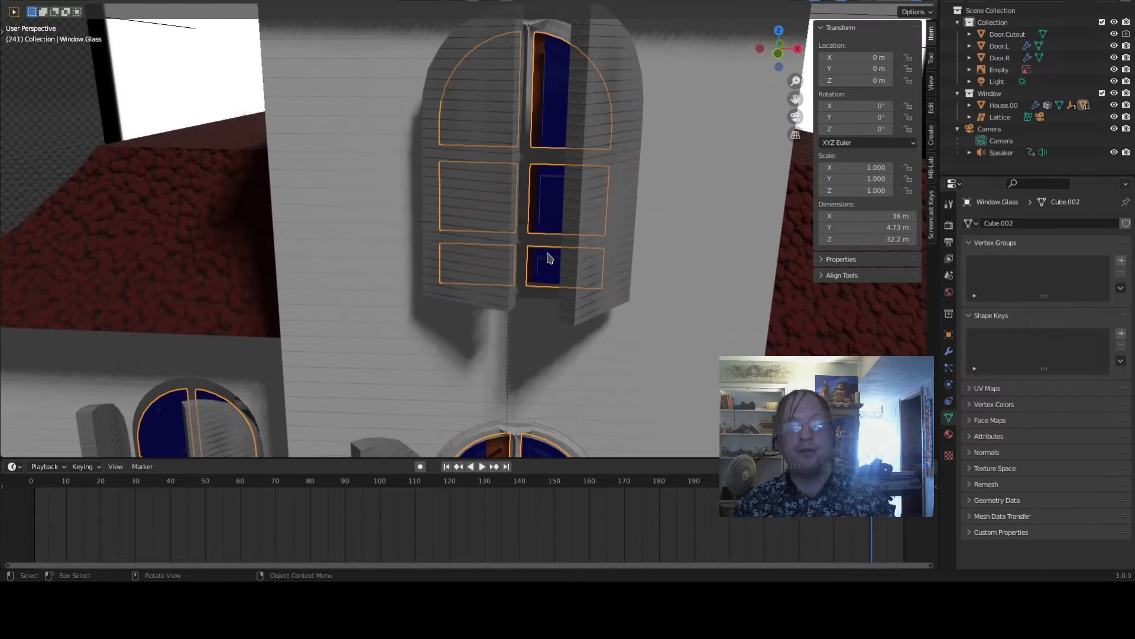
scroll(545, 171, "up", 2)
scroll(545, 171, "up", 1)
scroll(545, 171, "down", 5)
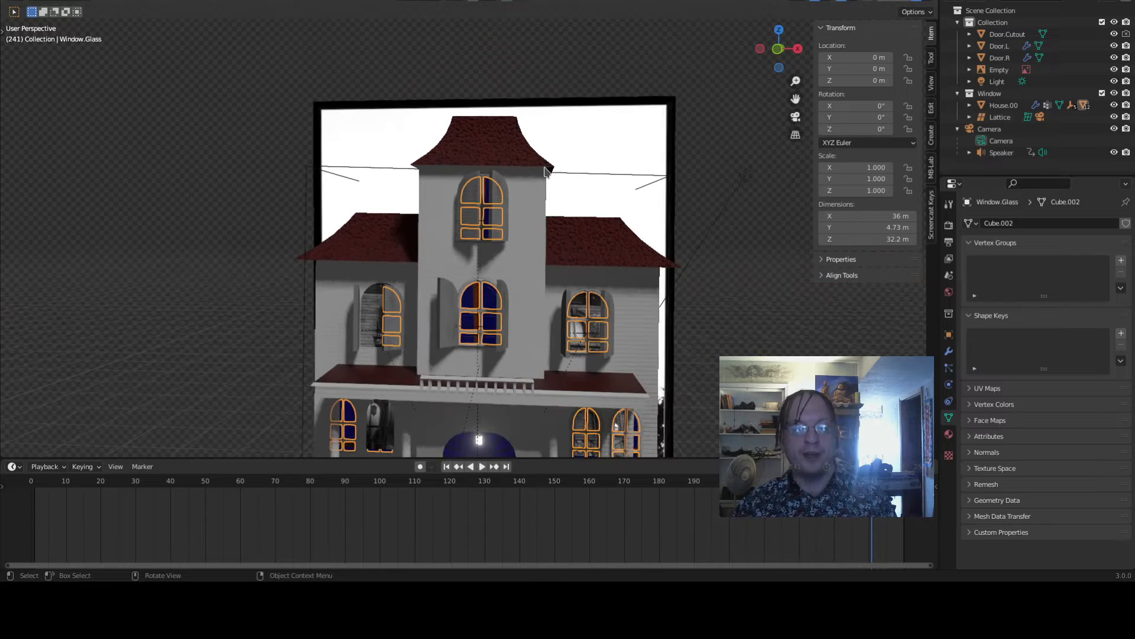
scroll(545, 171, "up", 4)
scroll(545, 171, "down", 5)
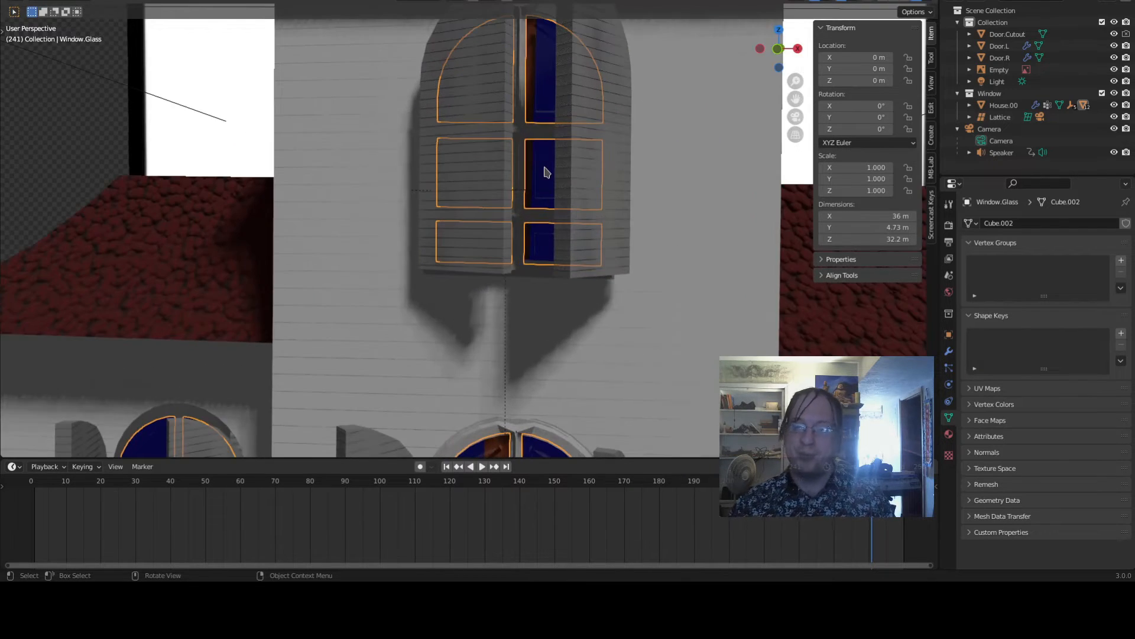
scroll(490, 189, "down", 3)
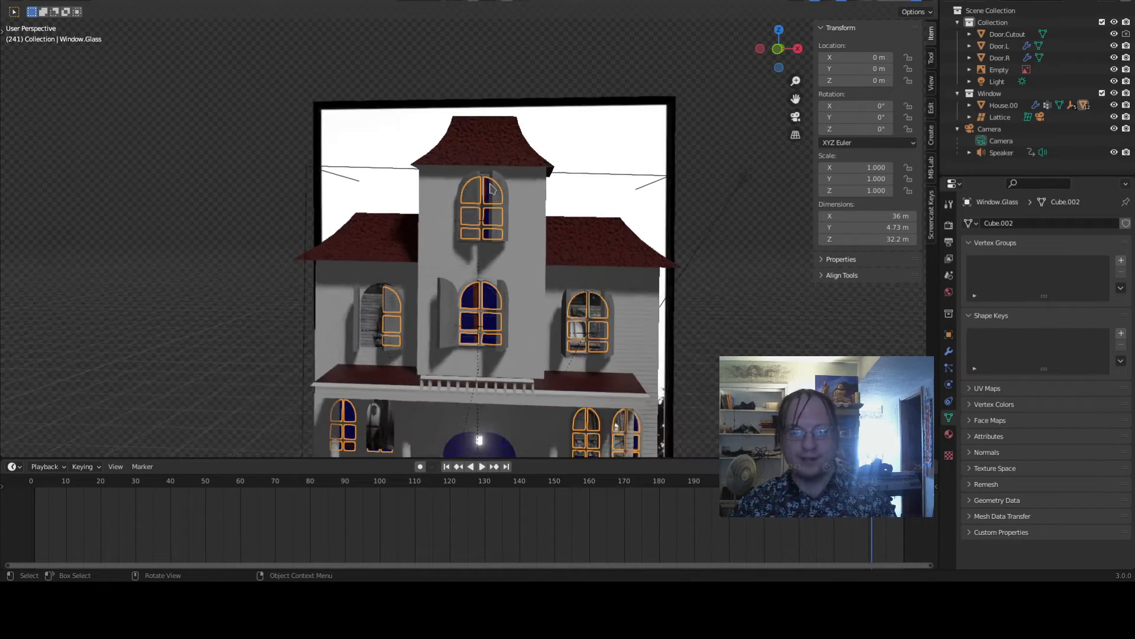
scroll(486, 161, "up", 4)
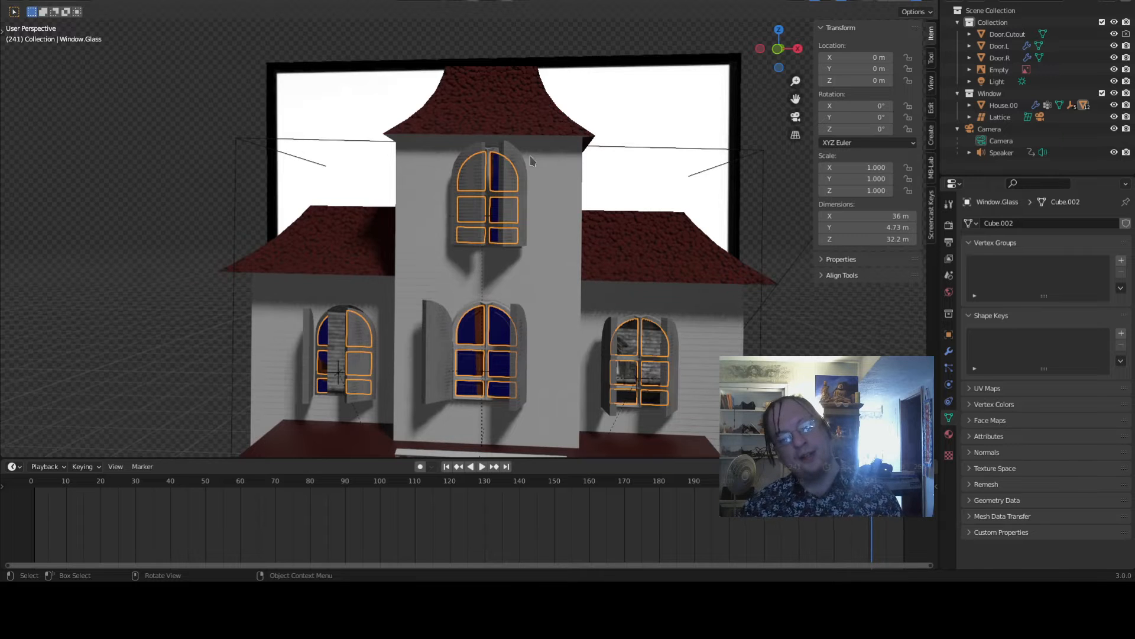
- Zoom in on the upper tower window's glass, then zoom back out to examine the whole house front
scroll(507, 195, "up", 10)
middle_click_drag(535, 200, 550, 273)
scroll(551, 274, "up", 4)
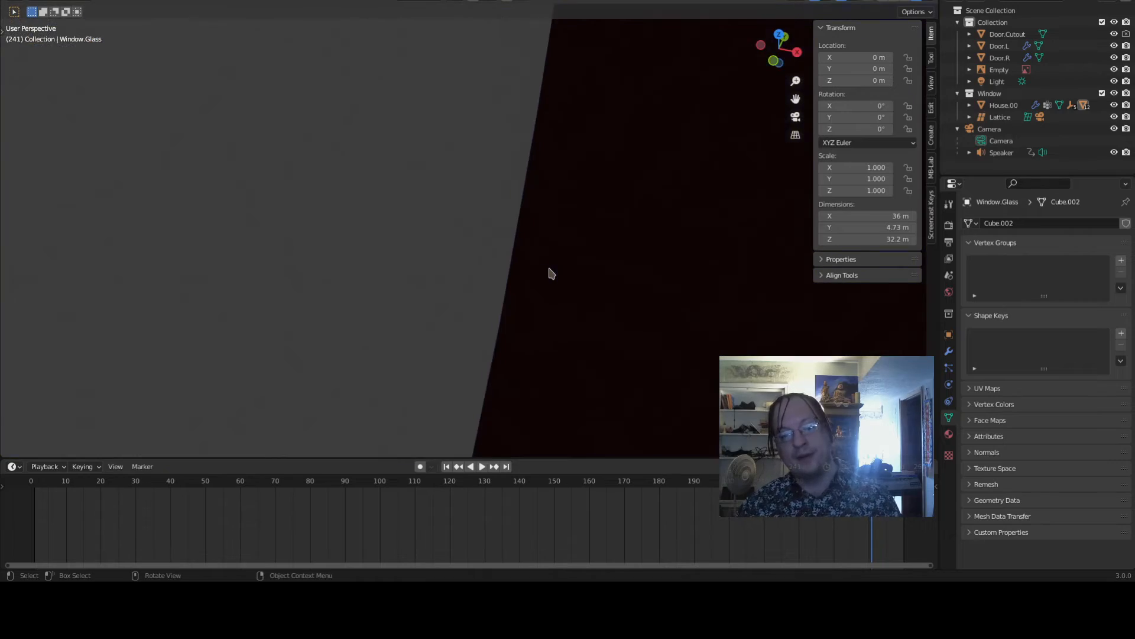
scroll(551, 274, "down", 3)
scroll(552, 269, "down", 8)
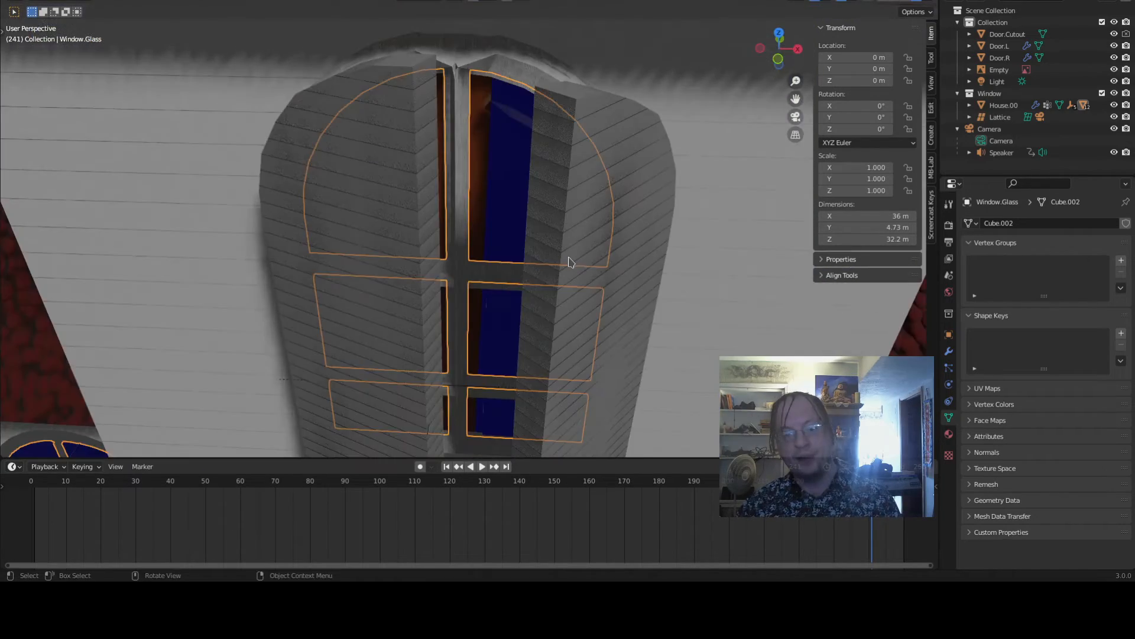
scroll(568, 255, "down", 3)
middle_click_drag(564, 224, 566, 165)
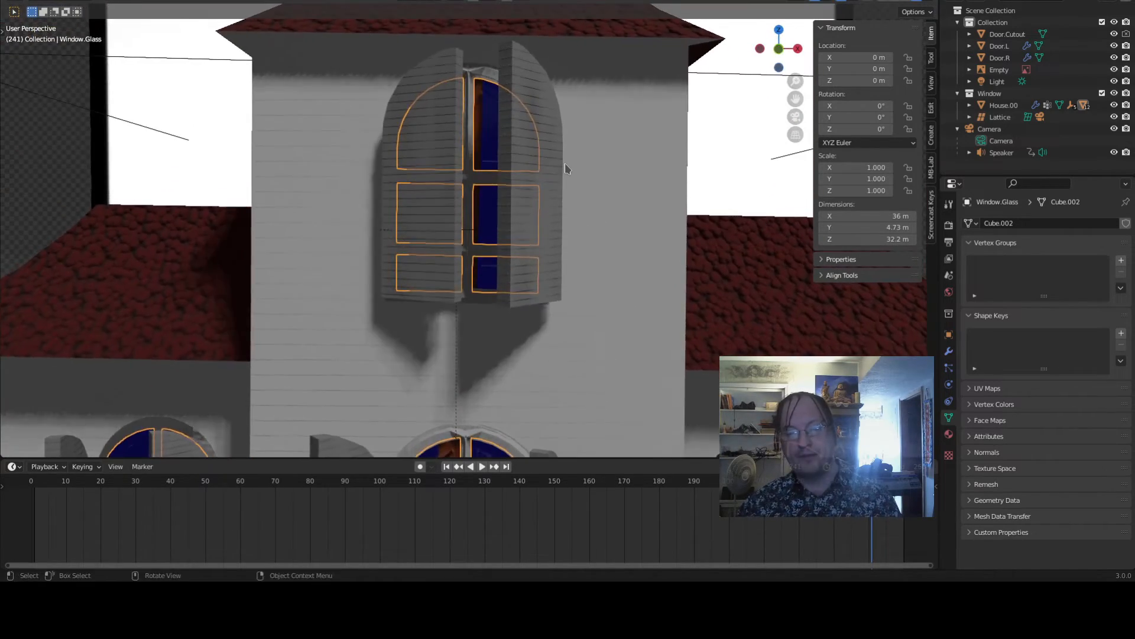
scroll(565, 165, "down", 2)
scroll(565, 162, "down", 5)
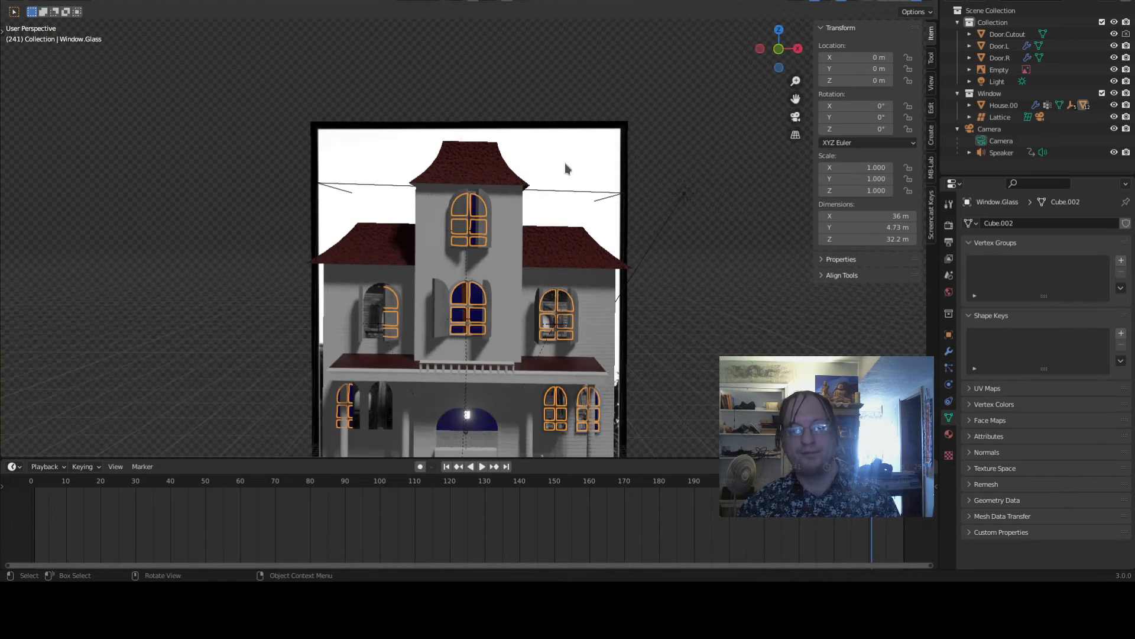
scroll(566, 172, "down", 1)
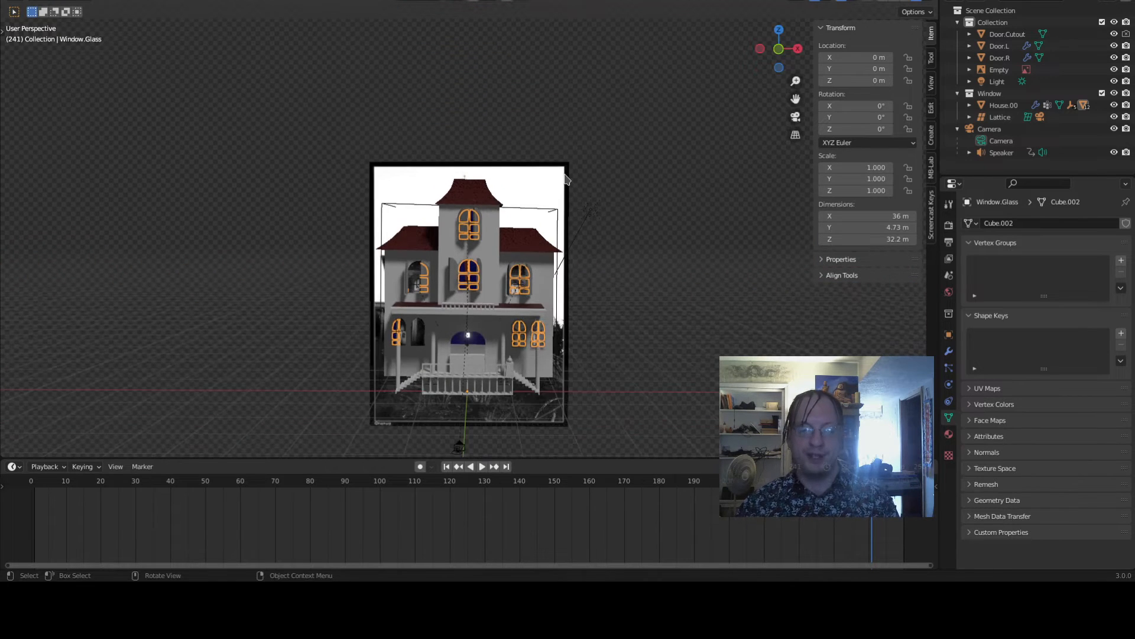
scroll(562, 173, "down", 3)
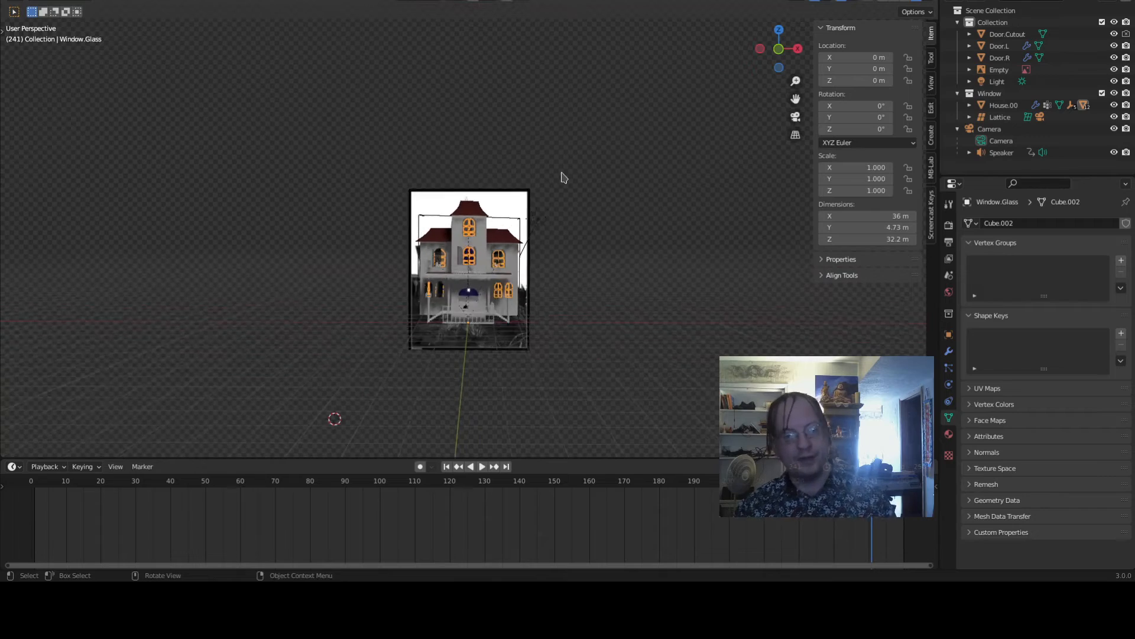
scroll(562, 174, "up", 3)
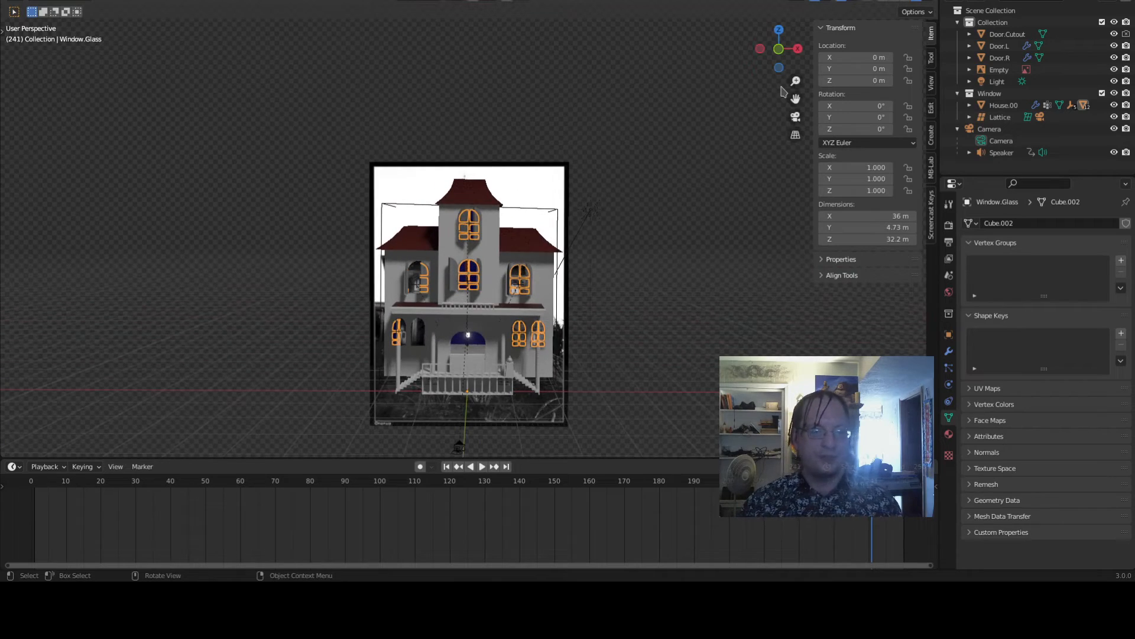
middle_click_drag(694, 233, 713, 282)
scroll(713, 283, "up", 4)
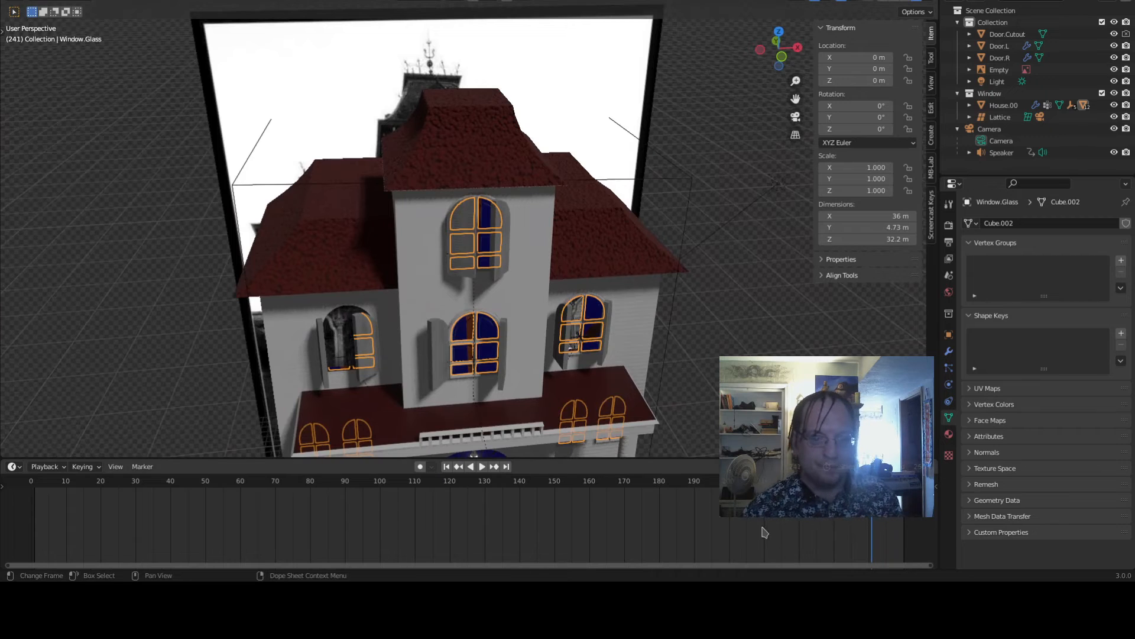